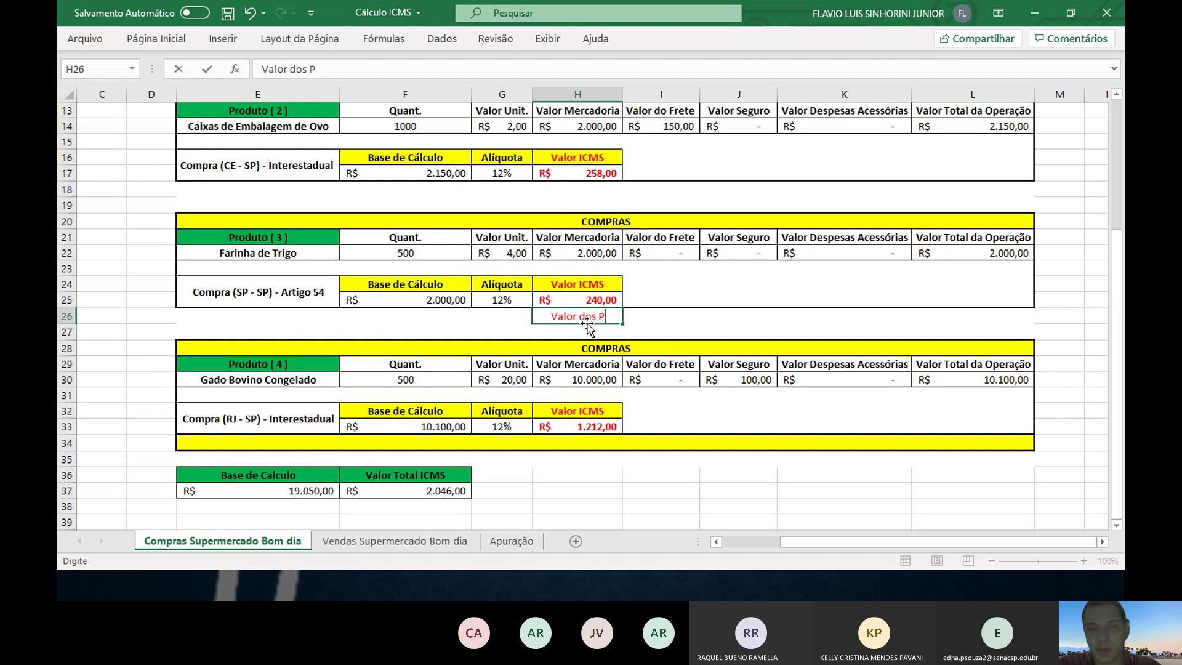
# - Finish the label "Valor dos Produtos" in H26 and link I26 to the merchandise value in H22
pyautogui.press('Tab')
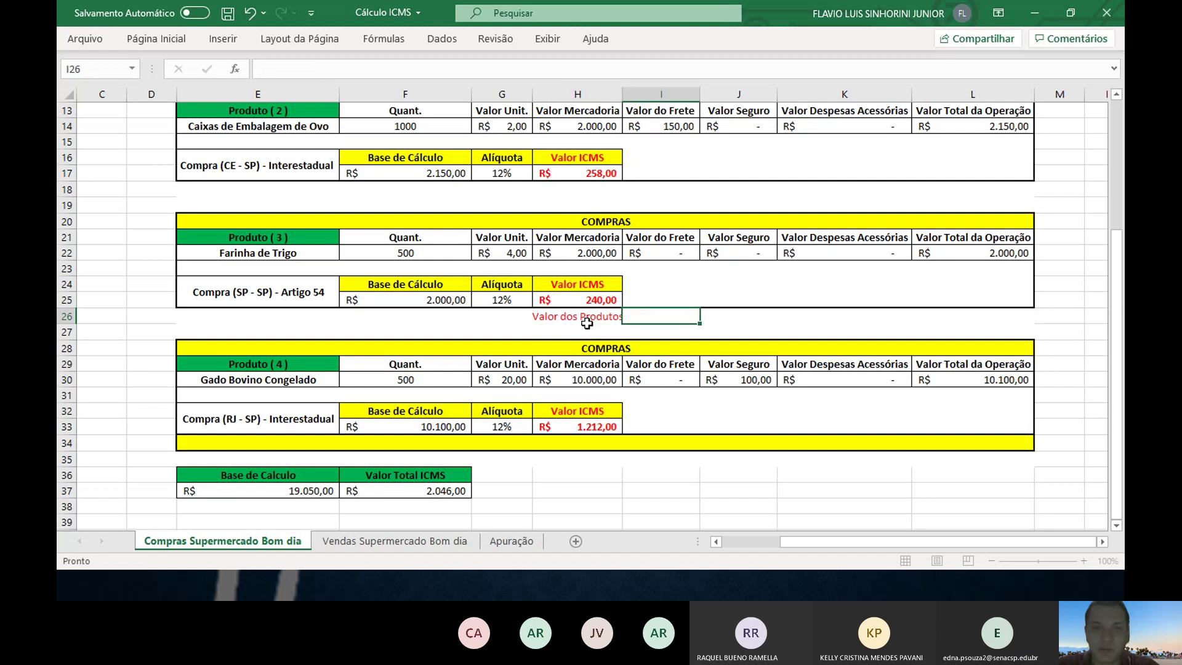
pyautogui.write('=')
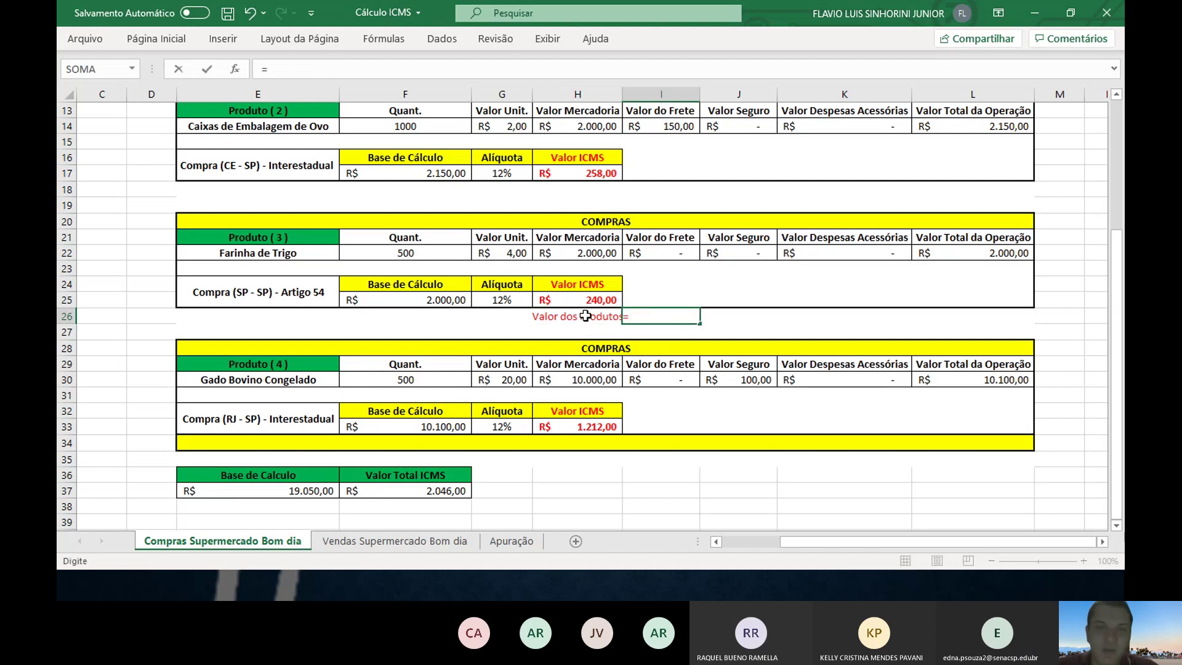
pyautogui.click(588, 253)
pyautogui.press('Return')
# - Enter the label "Valor Total da NF" in H27 and autofit the width of column H
pyautogui.press('Left')
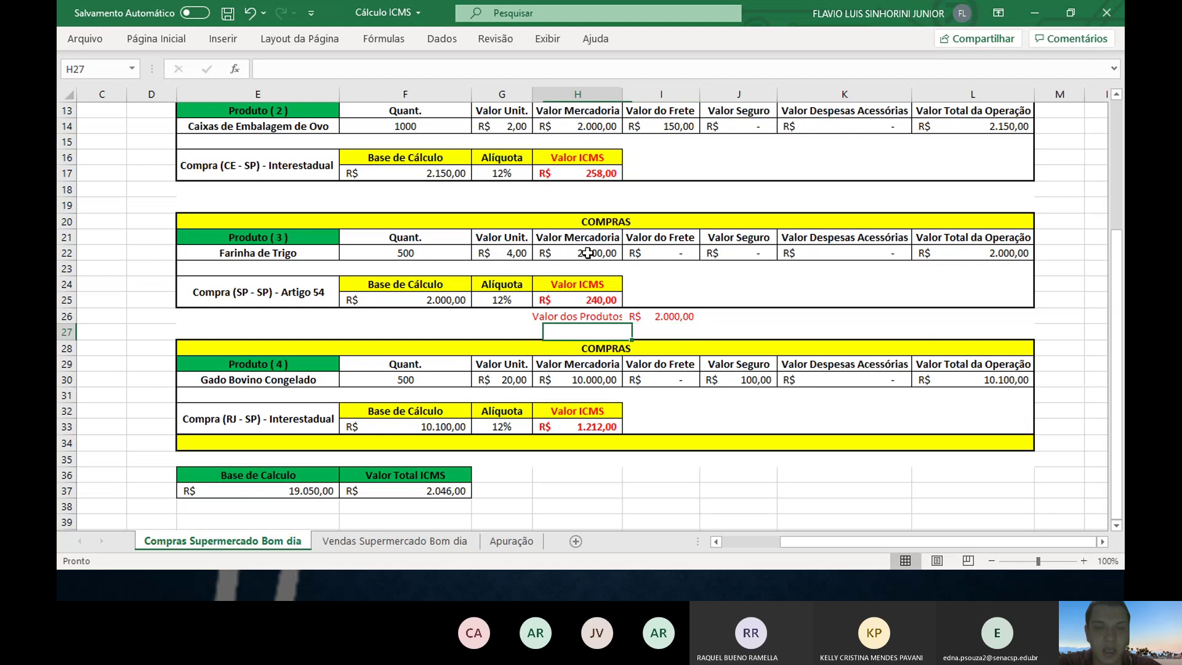
pyautogui.write('Valor Total da NF')
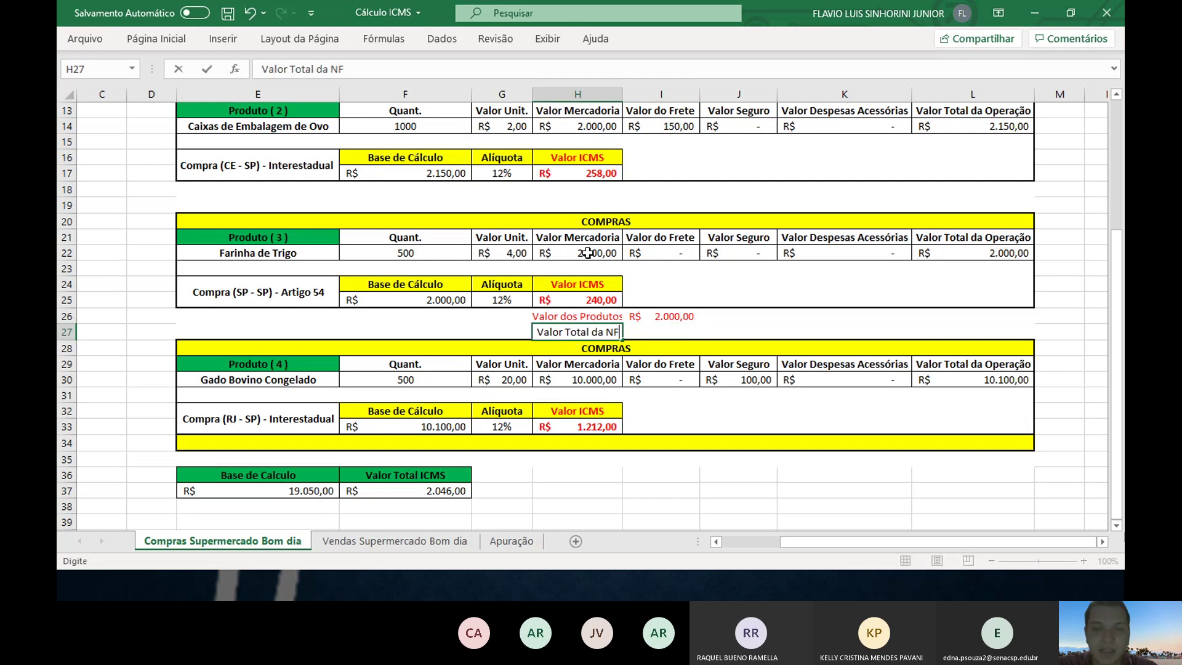
pyautogui.press('Return')
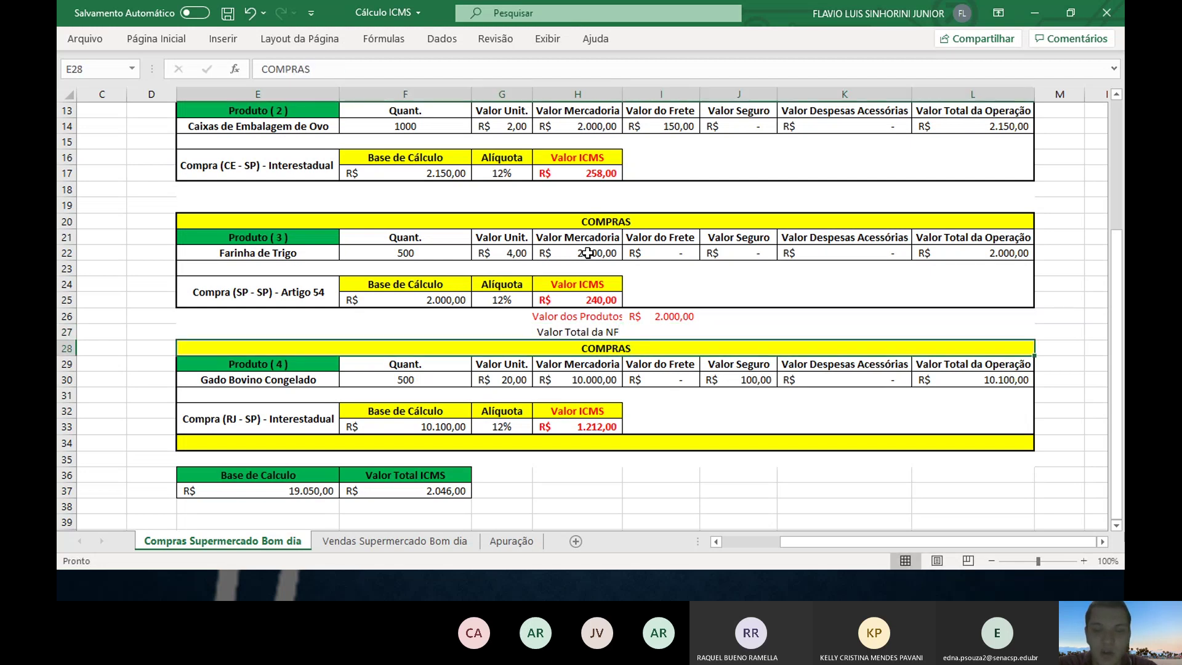
pyautogui.press('Up')
pyautogui.press('Right')
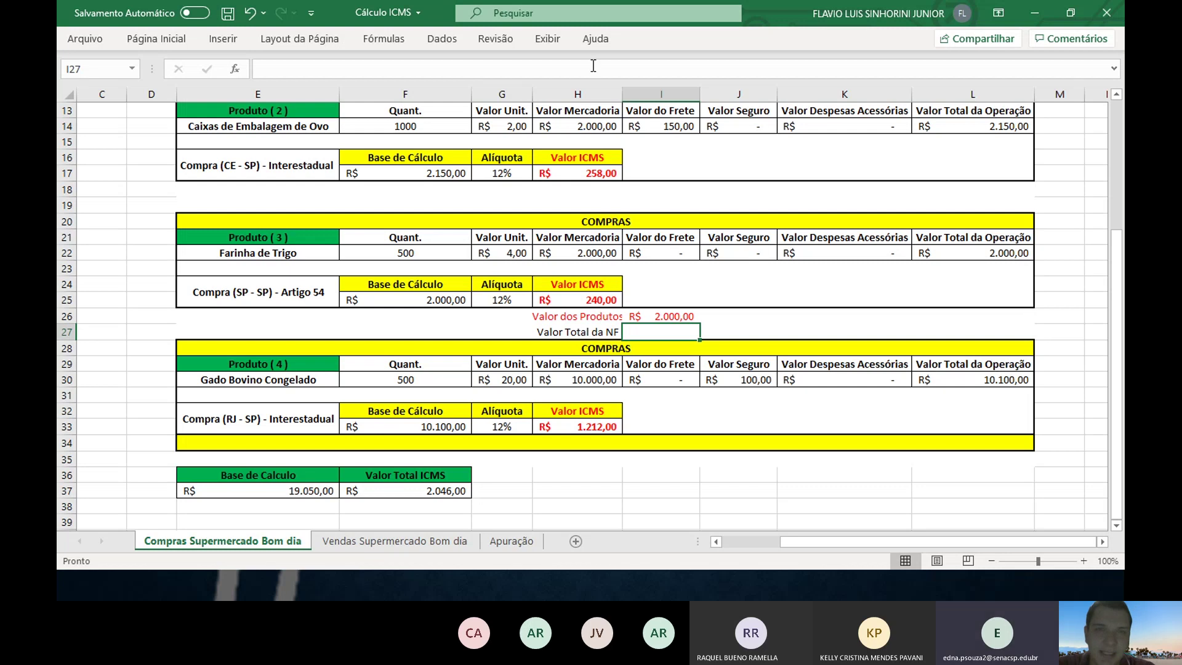
pyautogui.doubleClick(623, 93)
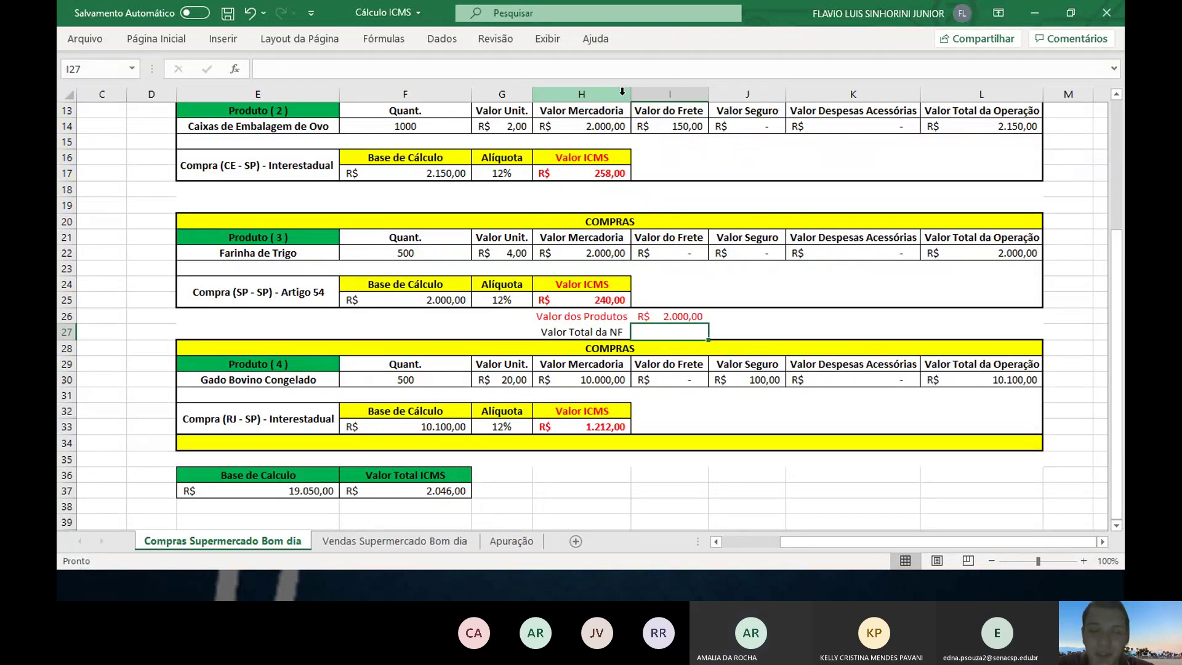
# - Enter 2000 in I27 and copy the currency-formatted cell I26 over it
pyautogui.write('2000')
pyautogui.press('Return')
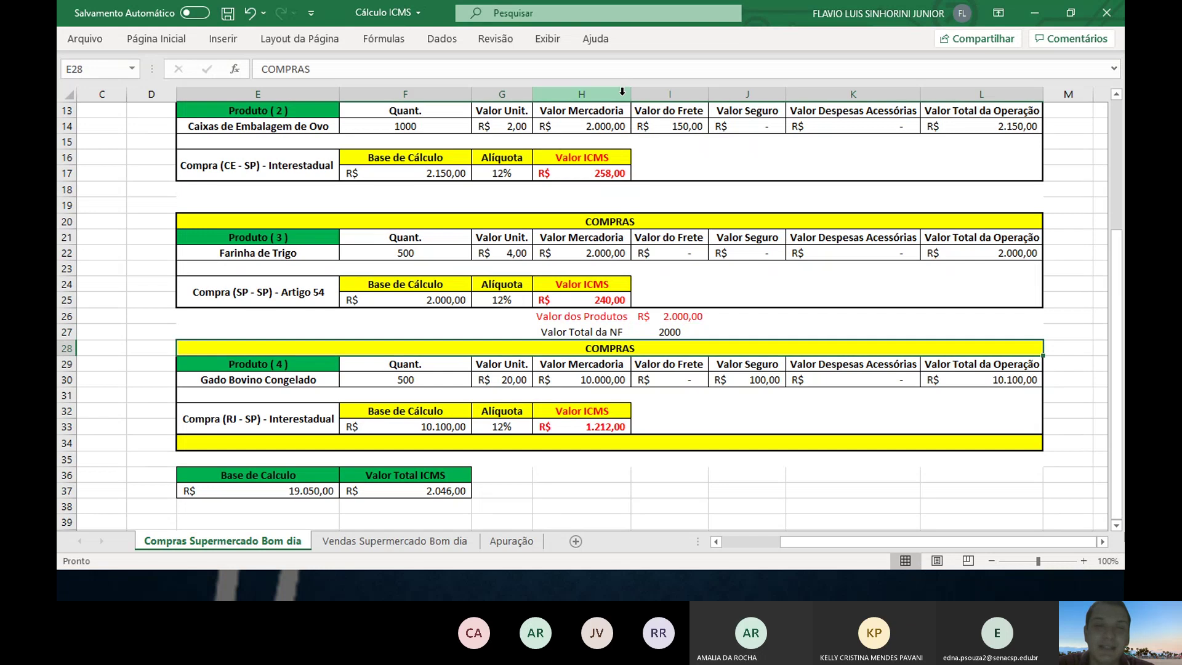
pyautogui.press('Up')
pyautogui.press('Up')
pyautogui.press('Right')
pyautogui.press('Right')
pyautogui.press('Right')
pyautogui.press('Right')
pyautogui.hotkey('ctrl', 'c')
pyautogui.press('Down')
pyautogui.hotkey('ctrl', 'v')
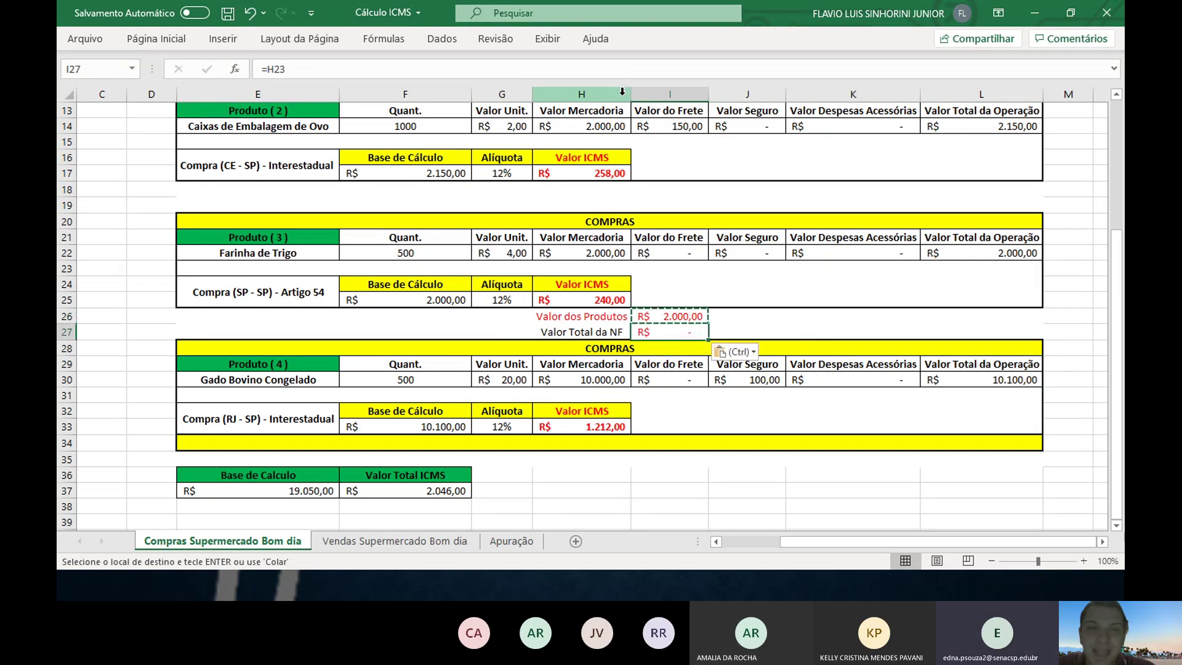
pyautogui.press('Up')
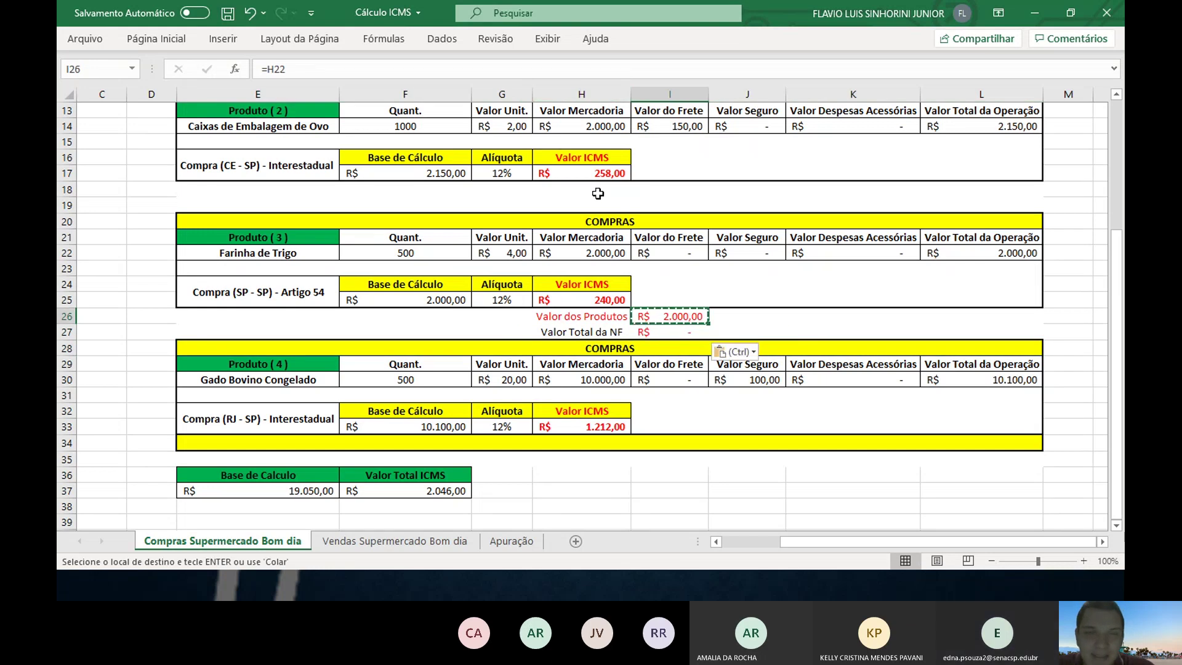
pyautogui.click(581, 251)
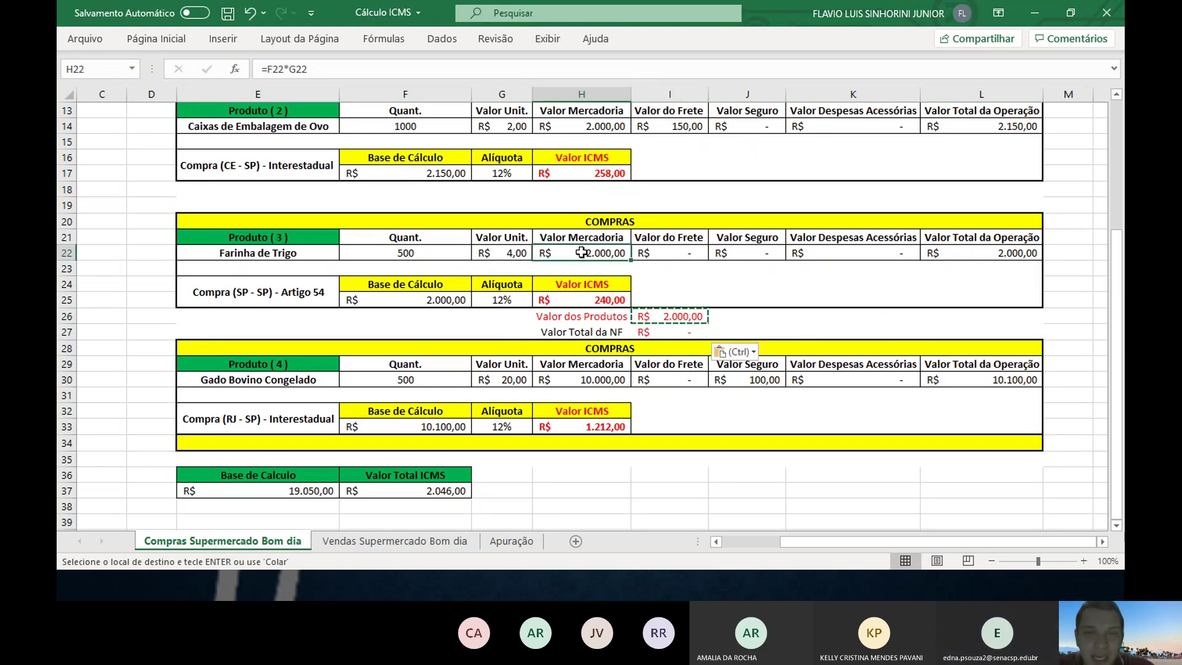
pyautogui.click(598, 302)
pyautogui.click(589, 252)
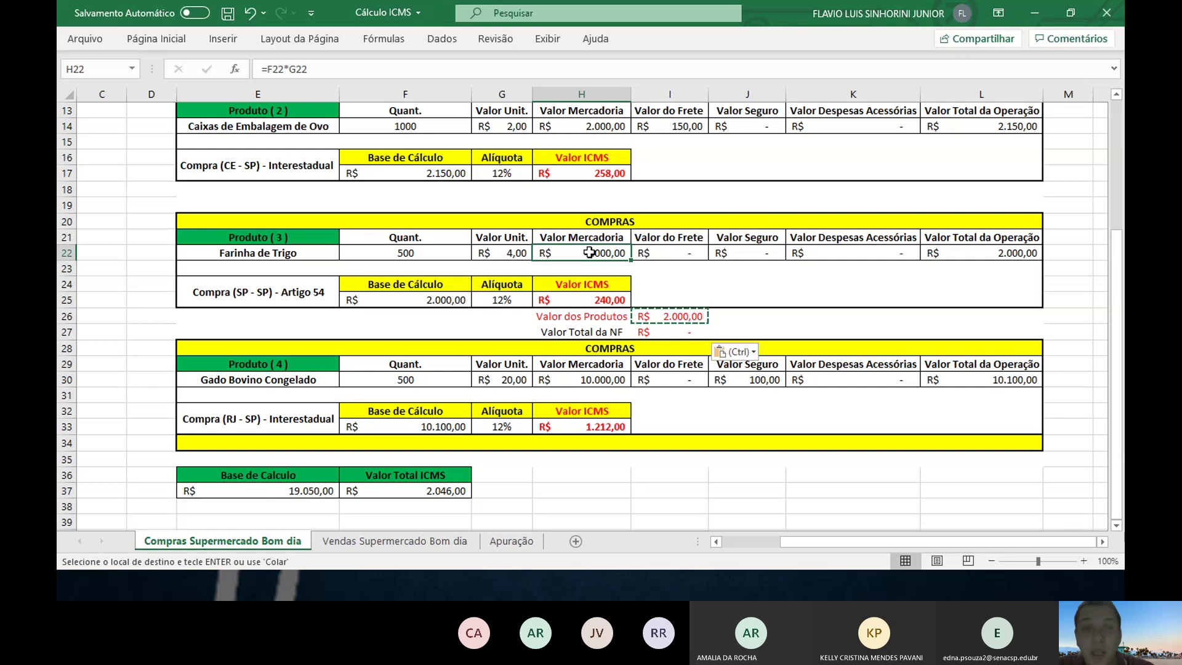
pyautogui.click(580, 288)
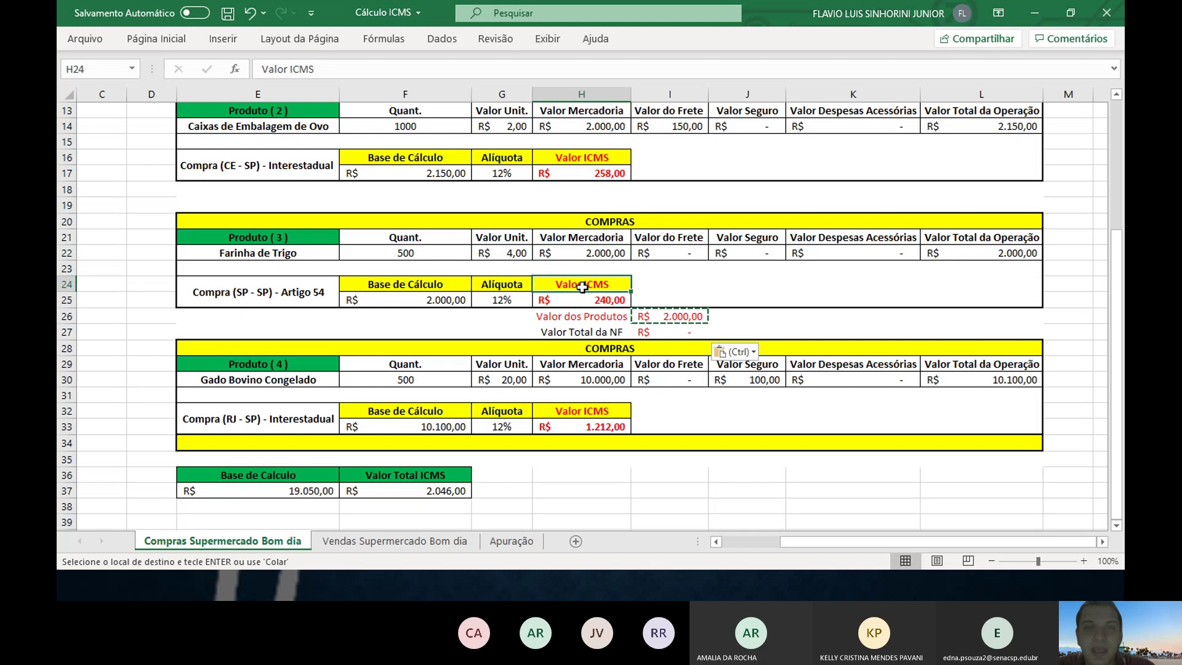
# - Replace the content of I27, next to "Valor Total da NF", with 2.000
pyautogui.click(661, 332)
pyautogui.write('2')
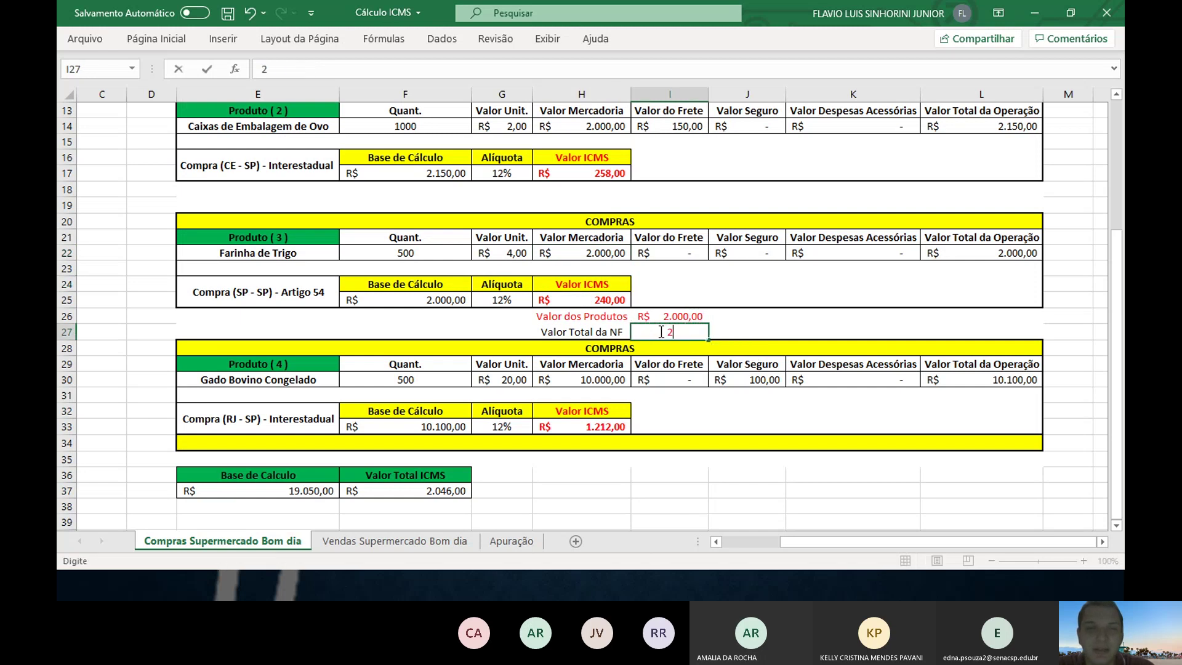
pyautogui.write('.000')
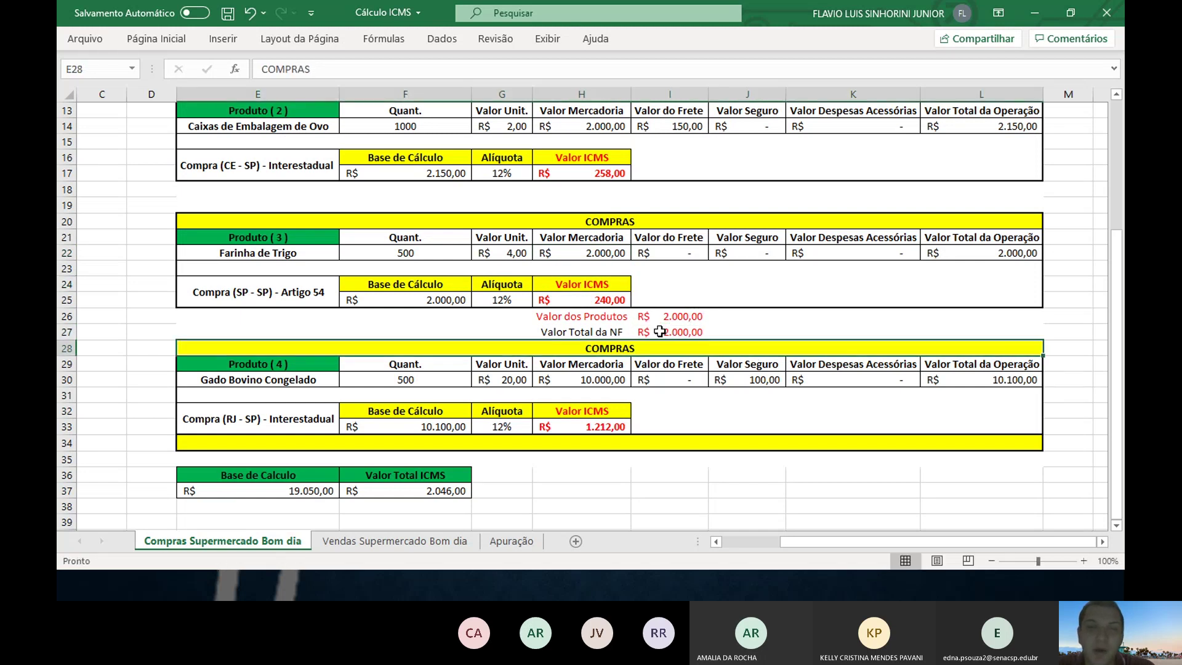
pyautogui.press('Return')
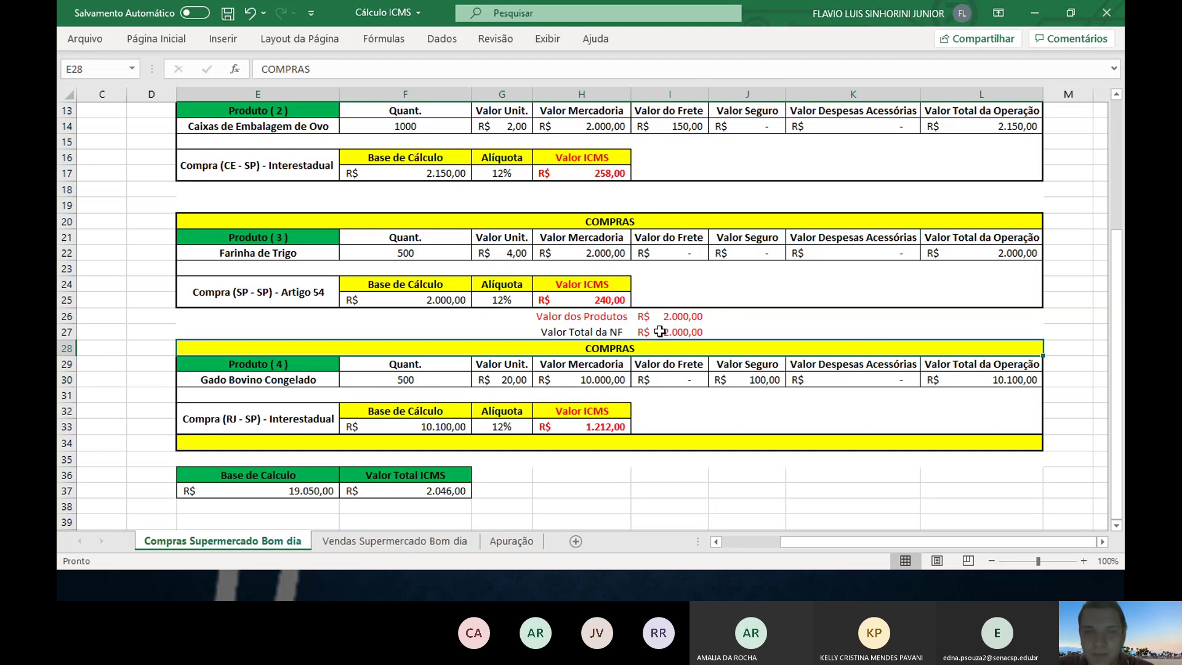
# - Make the labels and values in H26:I27 bold and set the "Valor dos Produtos" label to black text
pyautogui.press('Left')
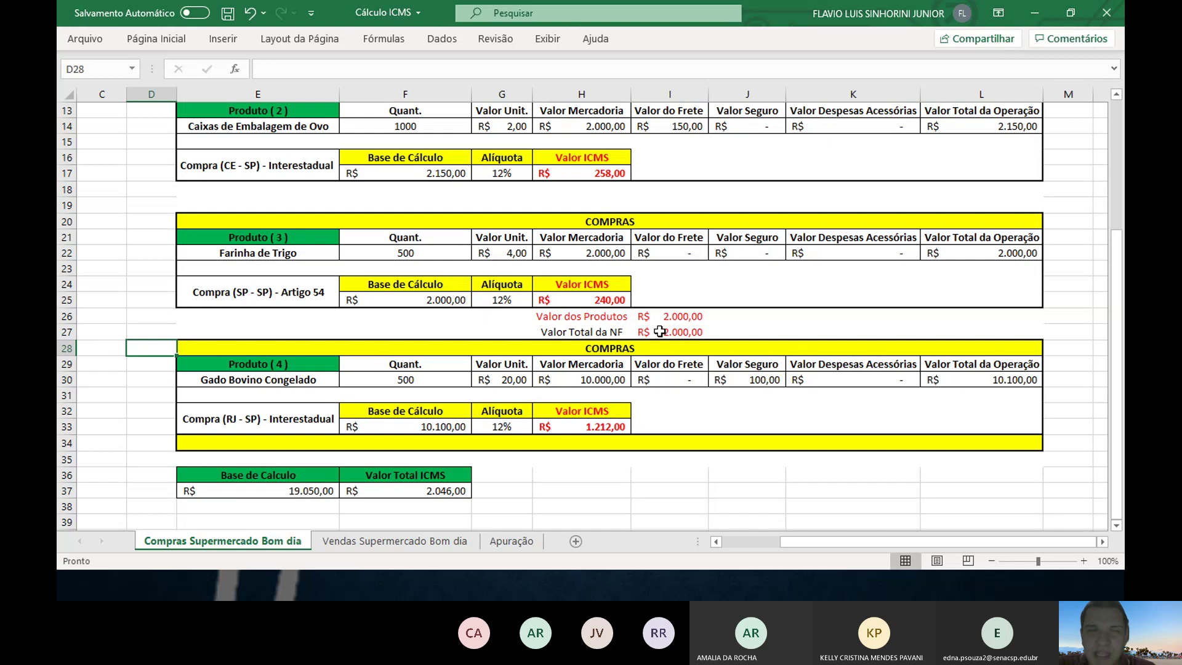
pyautogui.press('Right')
pyautogui.press('Up')
pyautogui.press('Right')
pyautogui.press('Right')
pyautogui.press('Right')
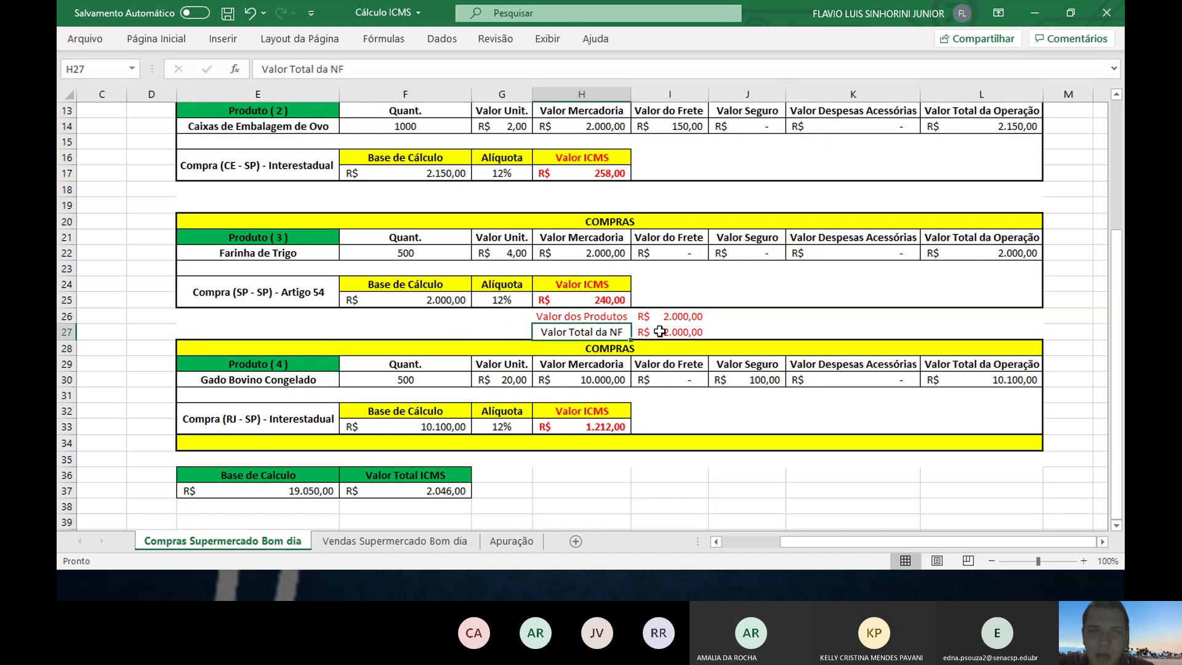
pyautogui.hotkey('ctrl', 'n')
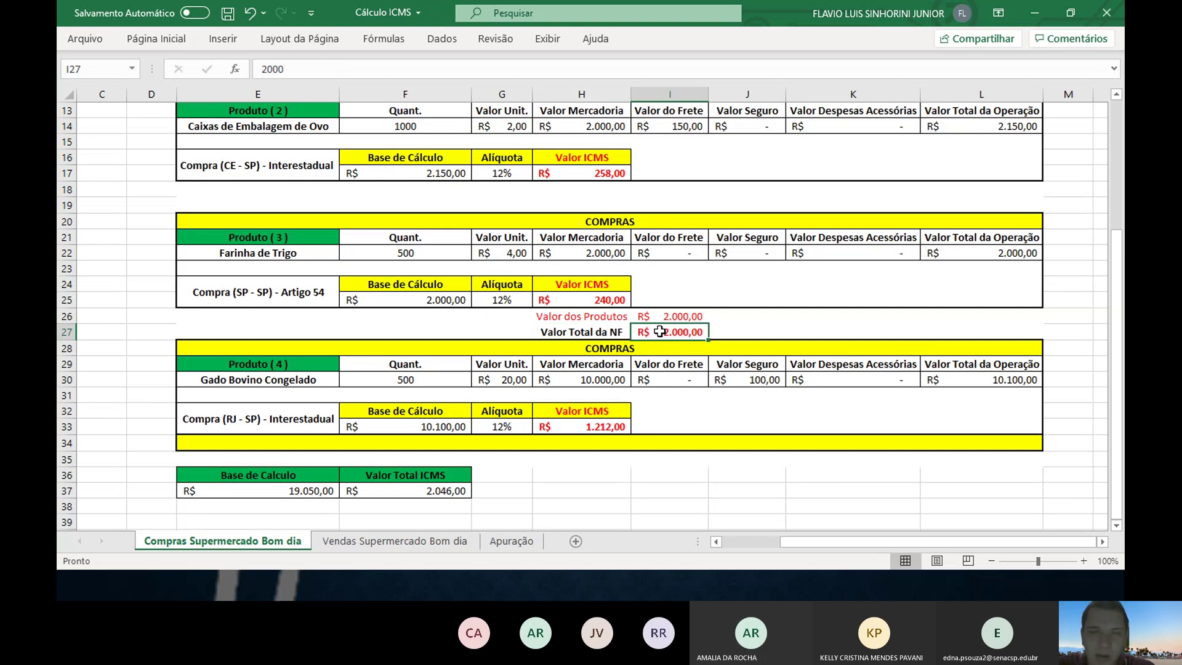
pyautogui.press('Up')
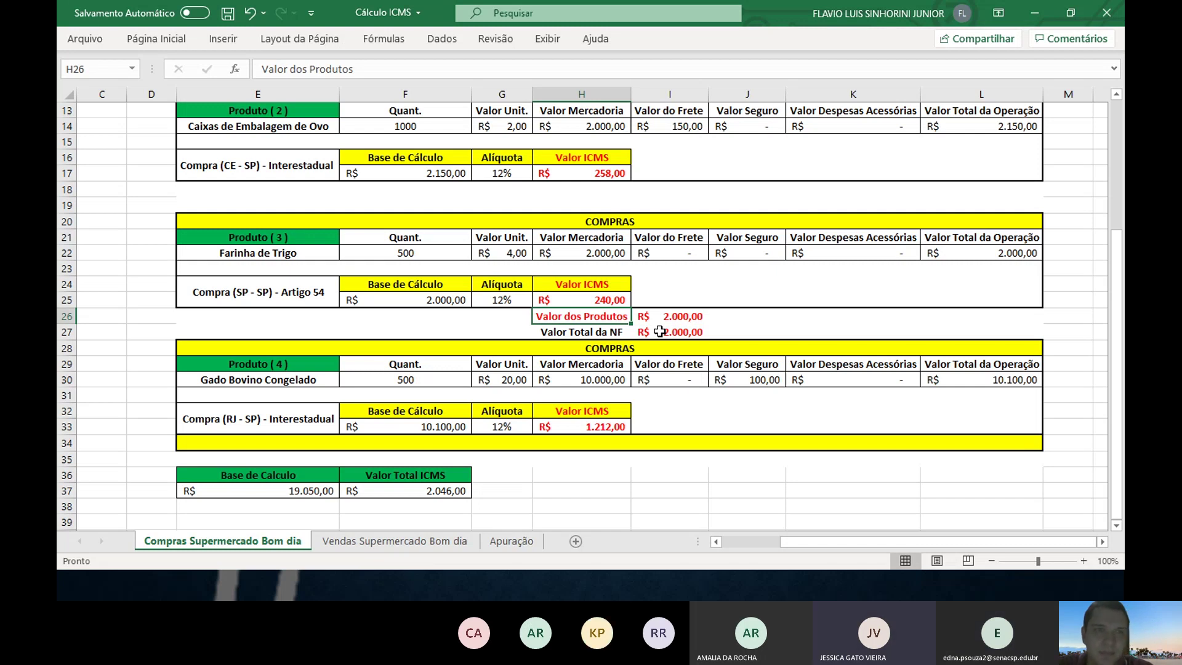
pyautogui.click(161, 40)
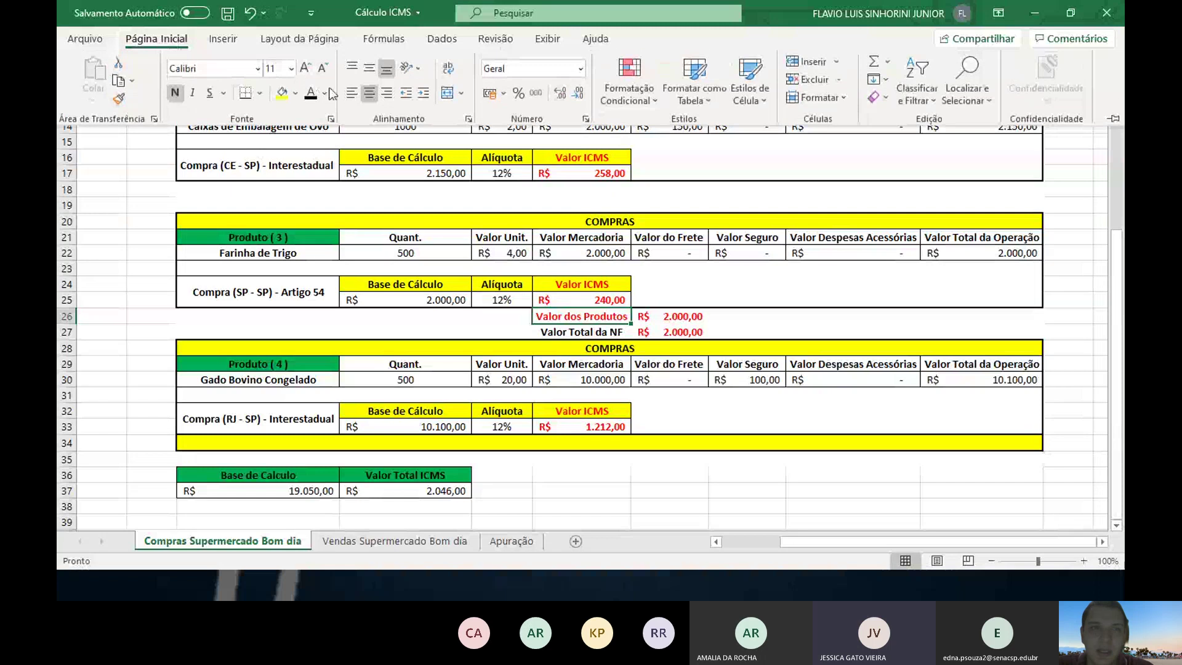
pyautogui.click(473, 344)
# - Examine the Farinha de Trigo quantity, merchandise value, calculation base and ICMS against the invoice total in I27
pyautogui.click(416, 252)
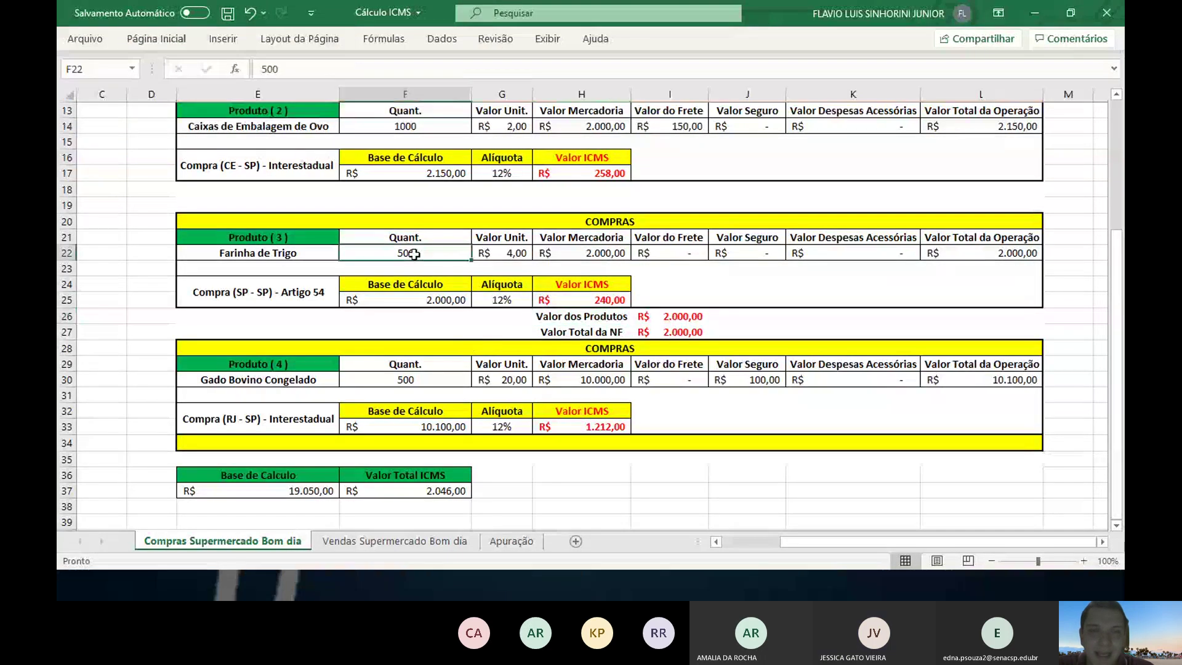
pyautogui.click(569, 255)
pyautogui.click(576, 297)
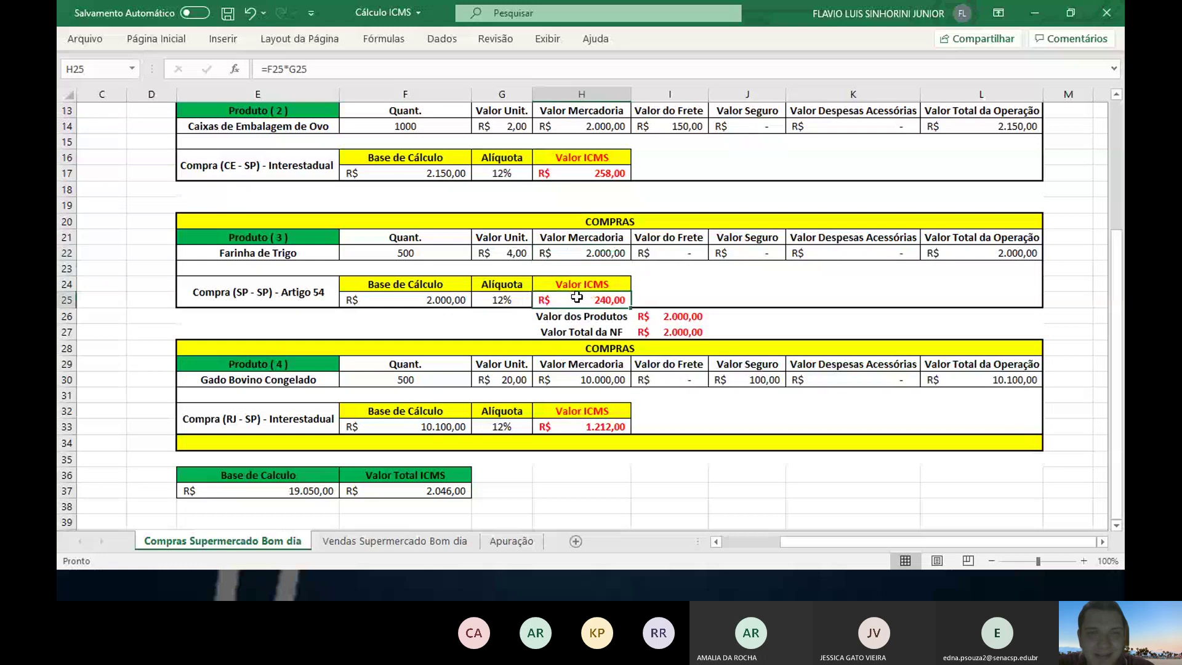
pyautogui.click(560, 253)
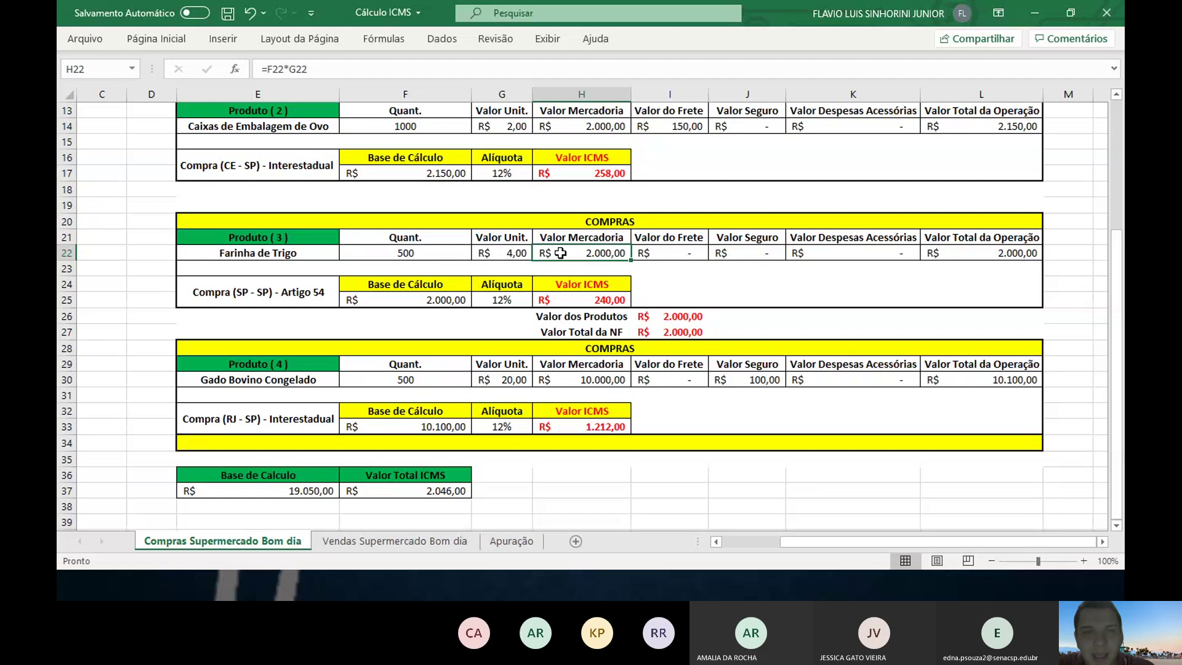
pyautogui.click(372, 299)
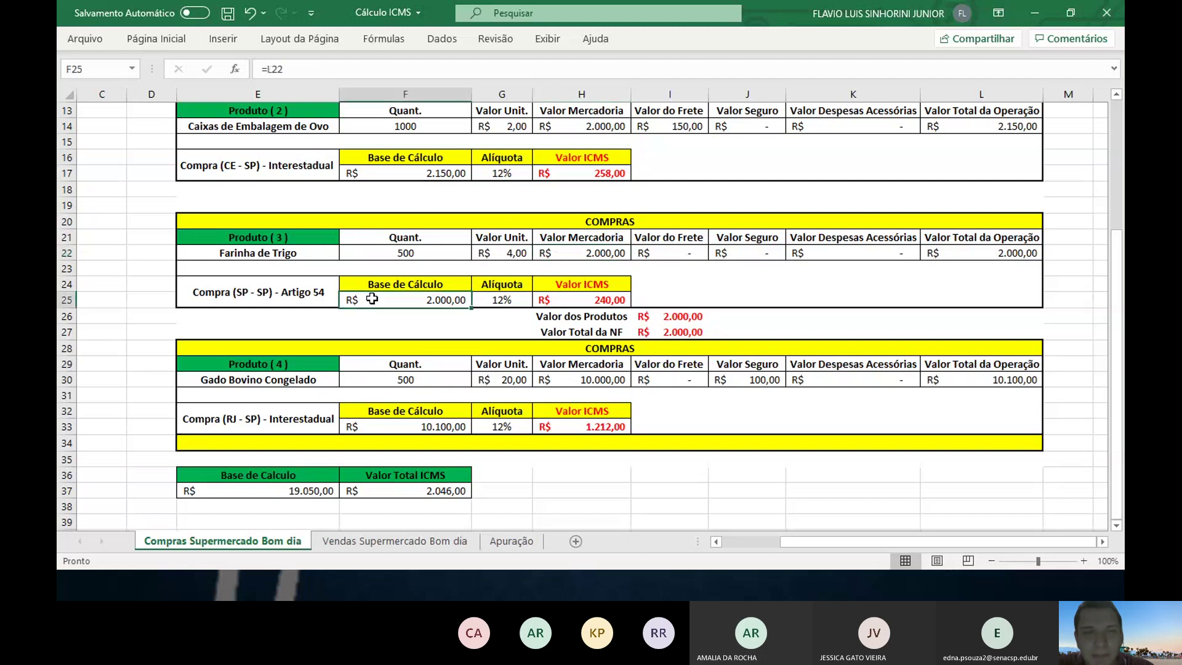
pyautogui.moveTo(370, 288); pyautogui.dragTo(581, 300)
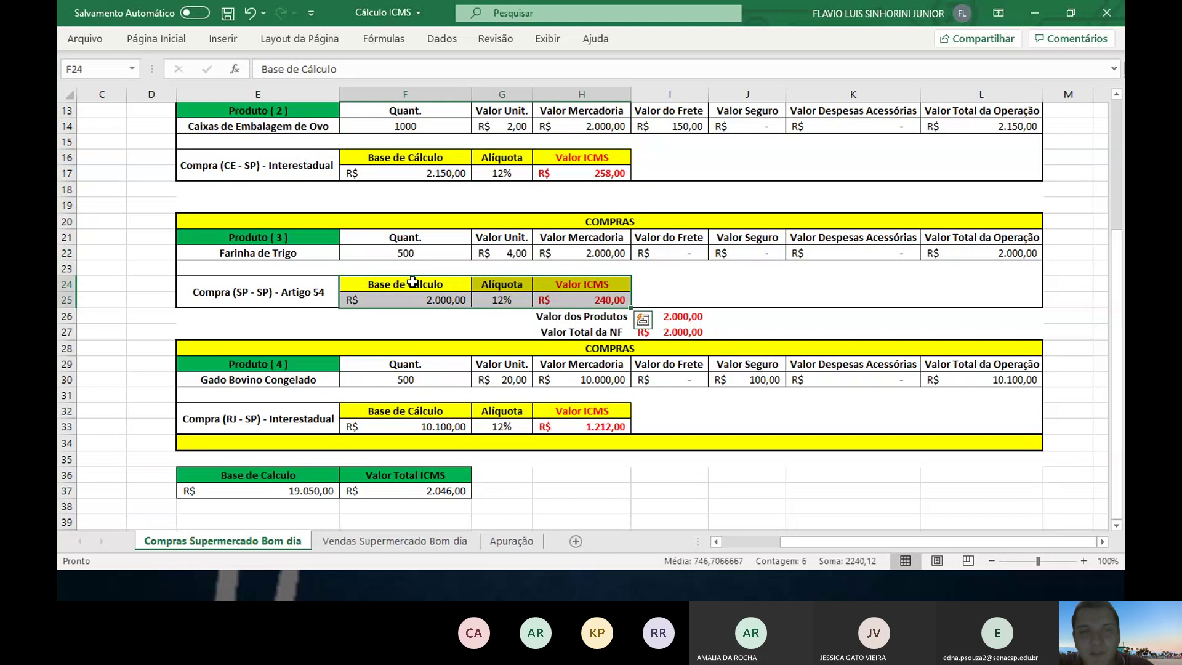
pyautogui.click(584, 249)
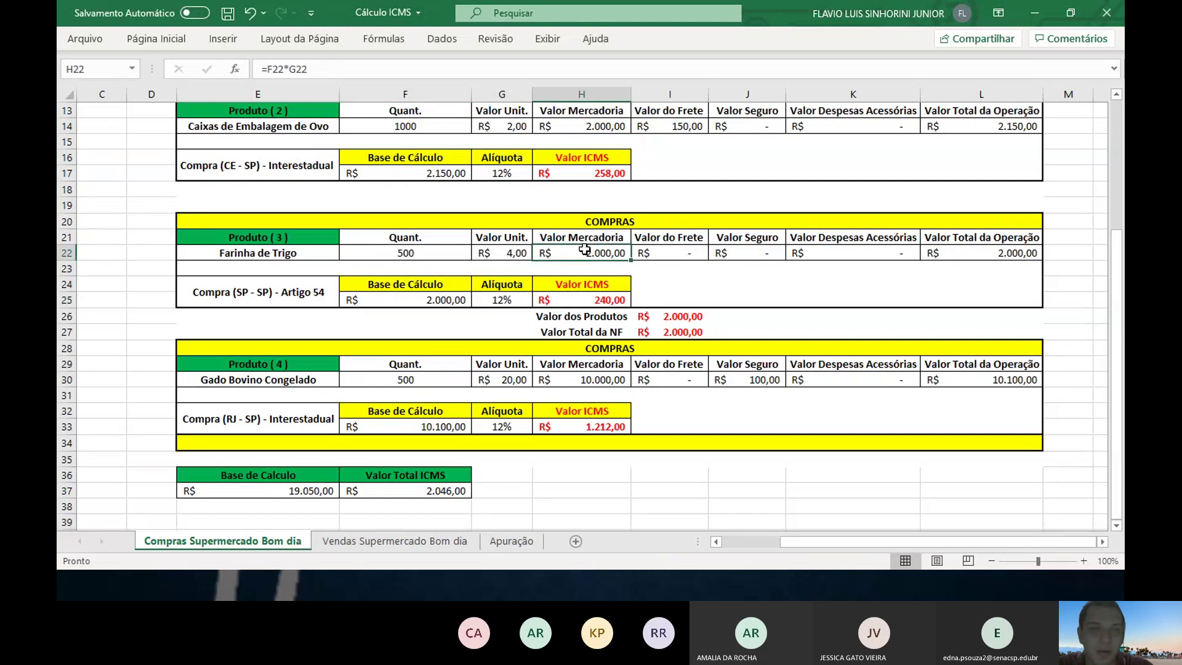
pyautogui.click(588, 346)
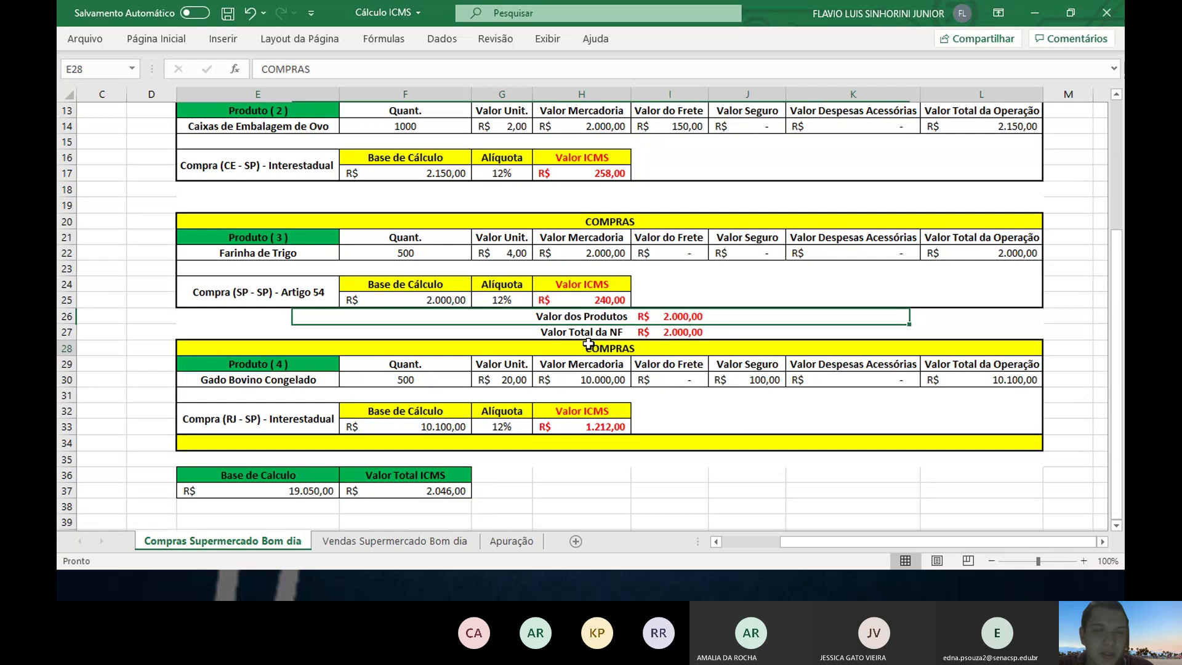
pyautogui.click(650, 332)
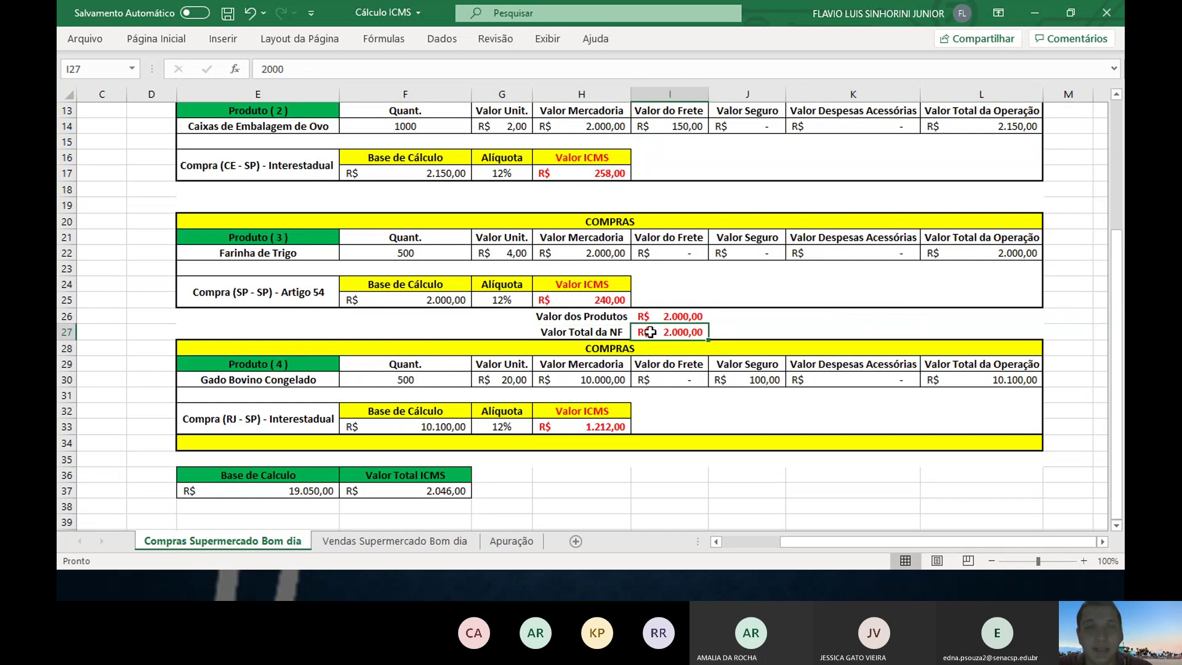
# - Set the freight value of Farinha de Trigo in I22 to 100
pyautogui.click(661, 253)
pyautogui.write('100')
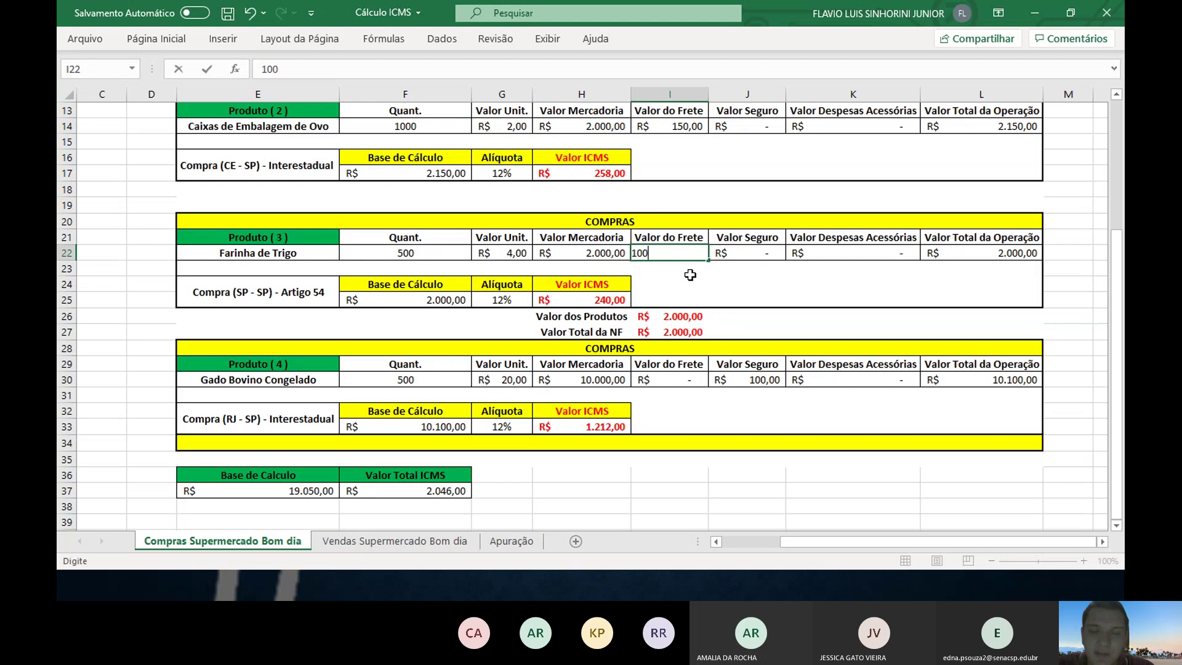
pyautogui.press('Return')
# - Change the invoice total in I27 to a formula adding the freight in I22 to 2000
pyautogui.click(676, 328)
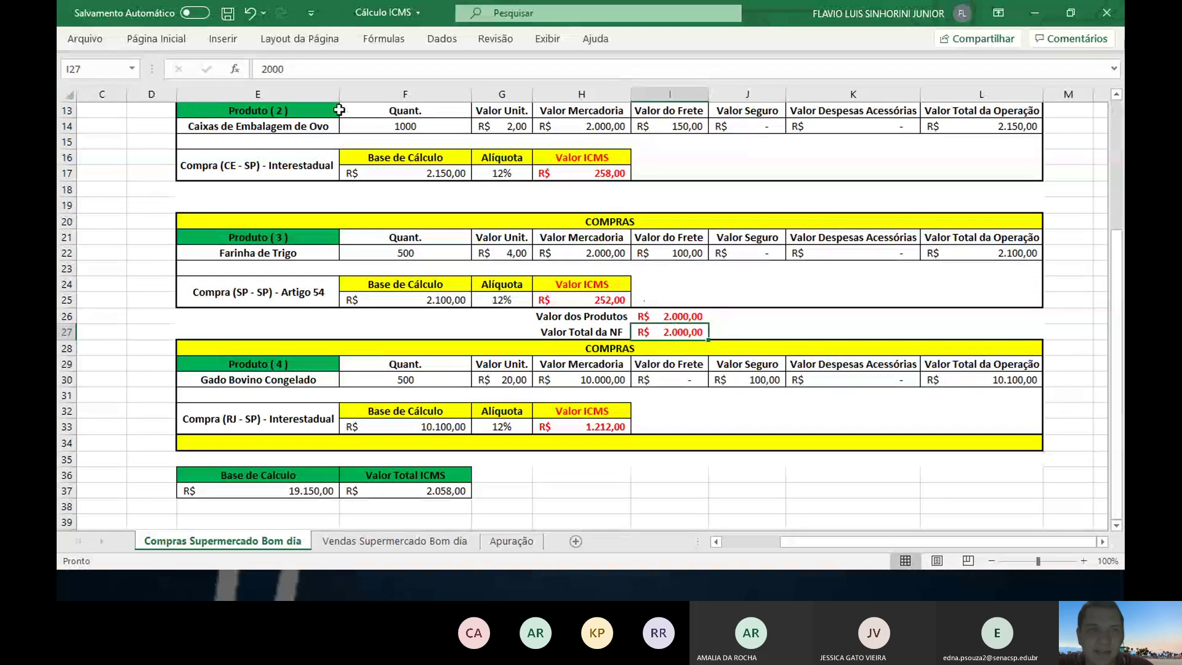
pyautogui.click(268, 72)
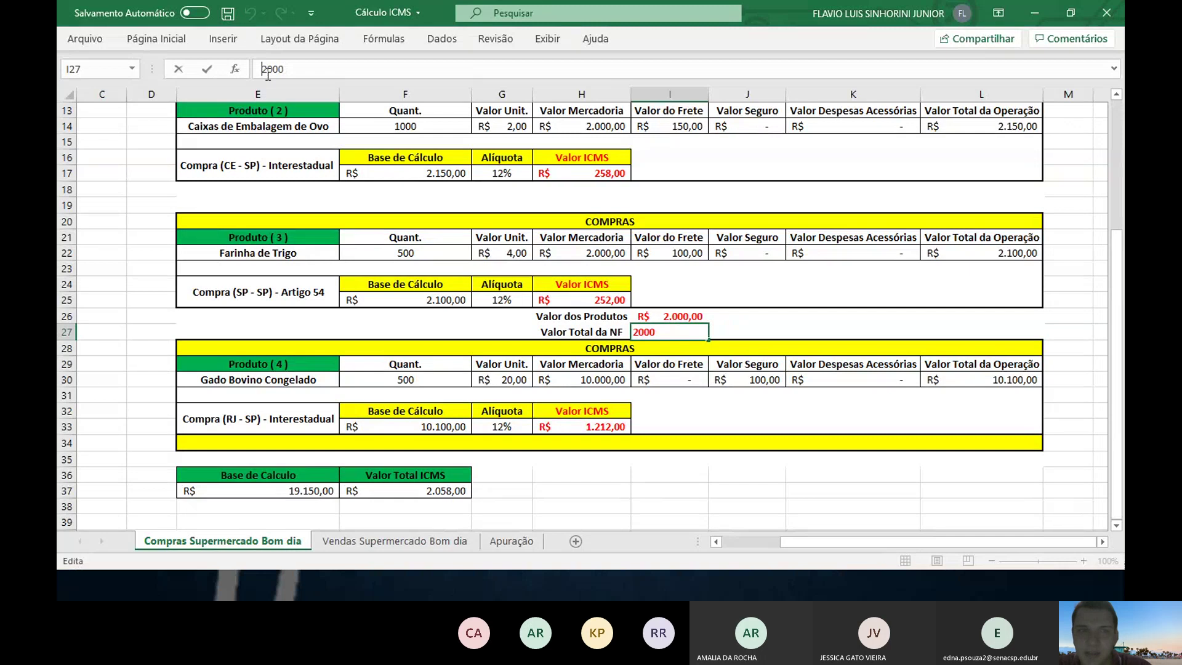
pyautogui.write('=2000')
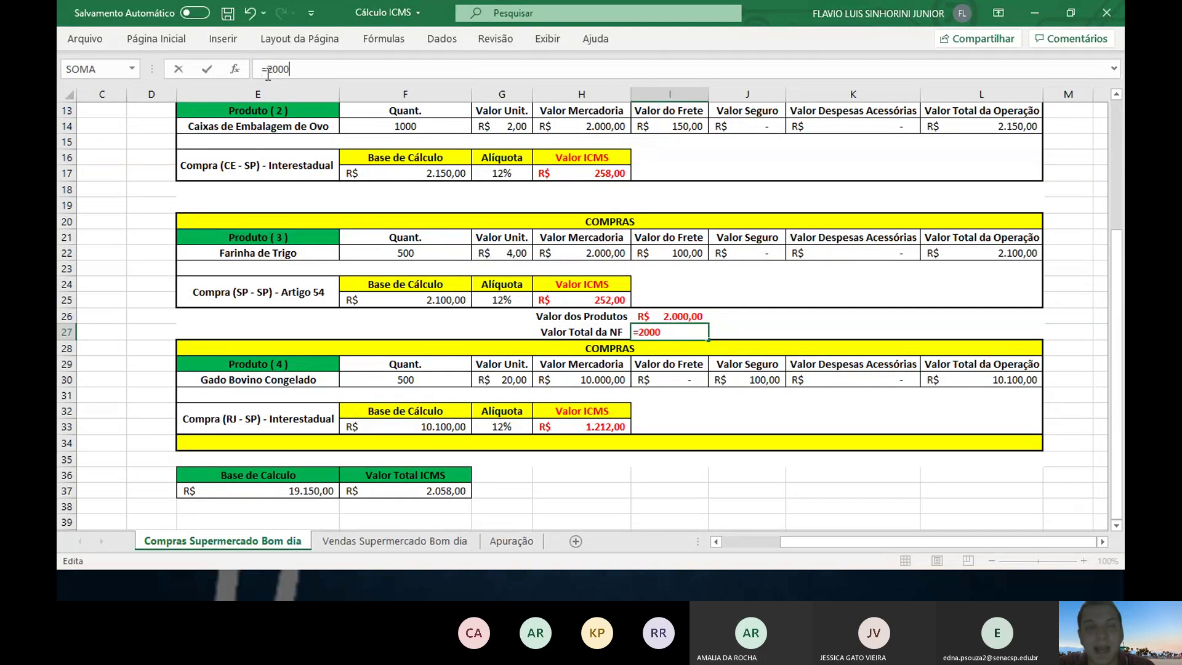
pyautogui.write('+')
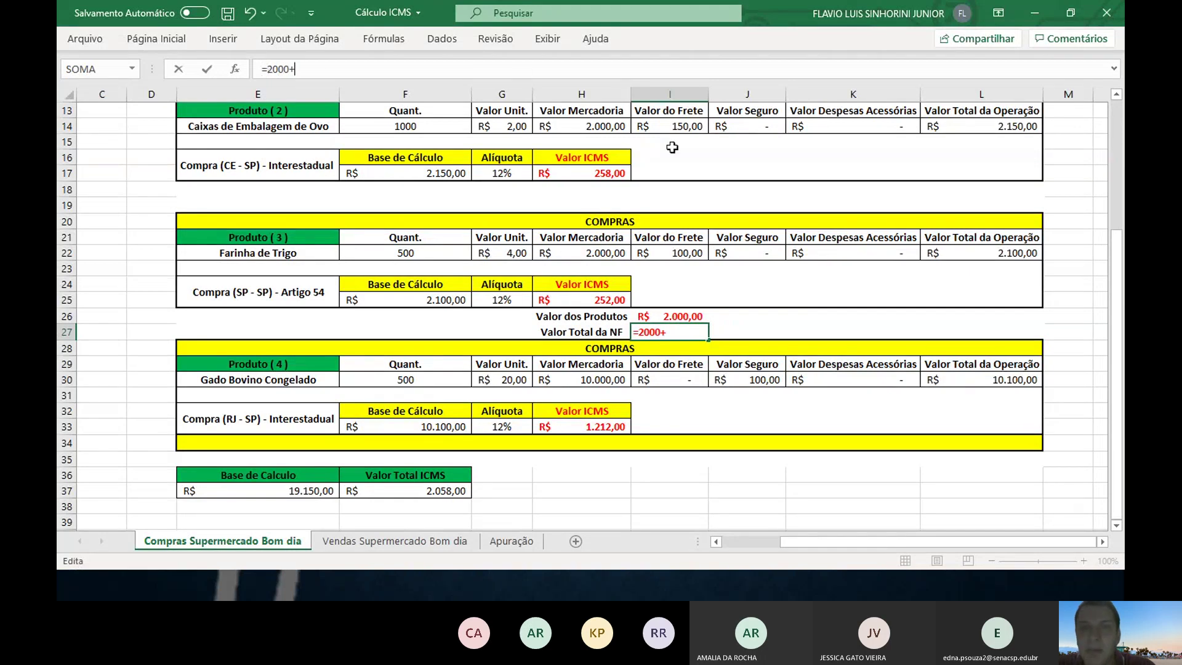
pyautogui.click(683, 252)
pyautogui.press('Return')
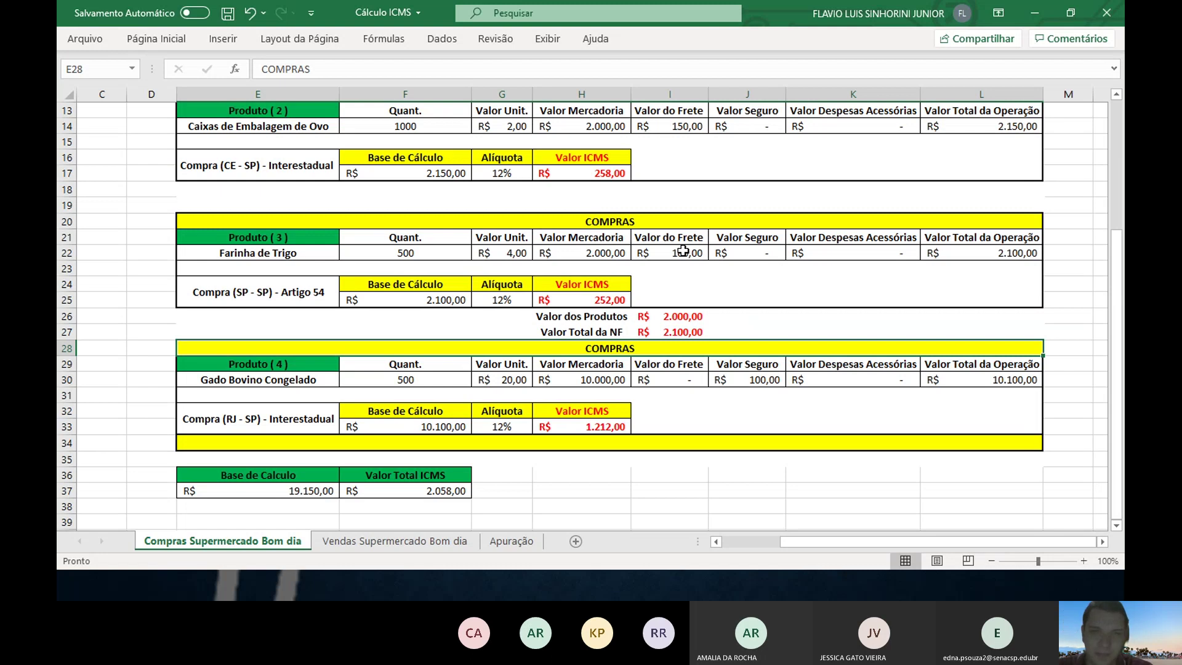
# - Undo the last change to the invoice total in I27 and switch to the presentation slides
pyautogui.hotkey('ctrl', 'z')
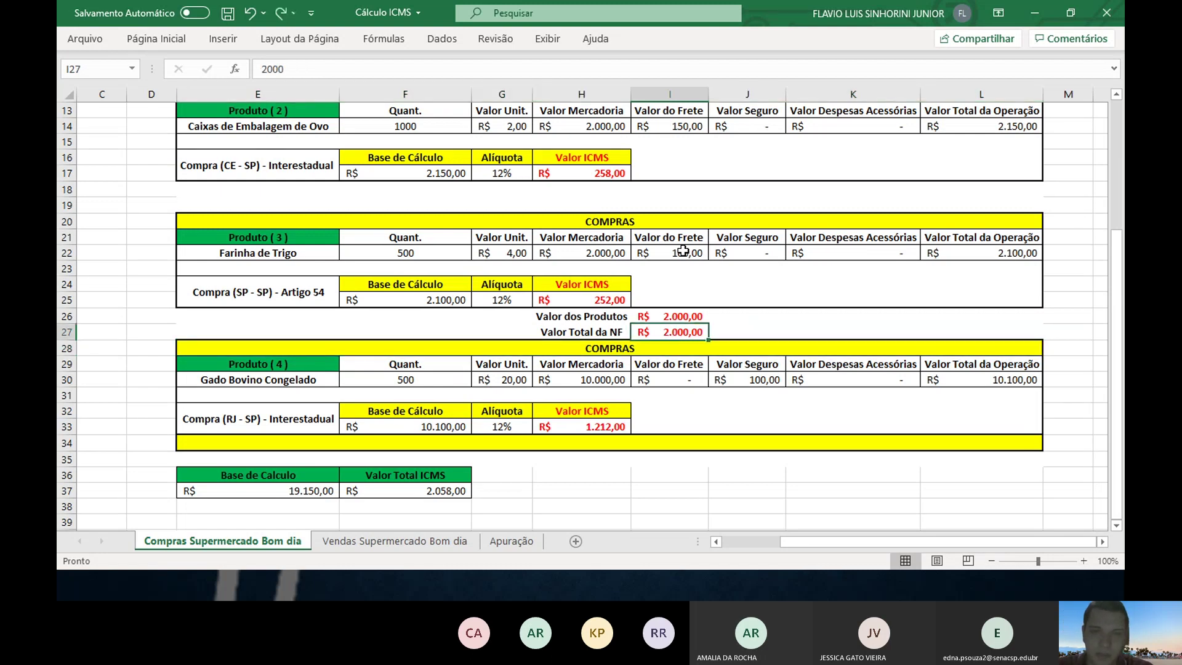
pyautogui.hotkey('alt', 'Tab')
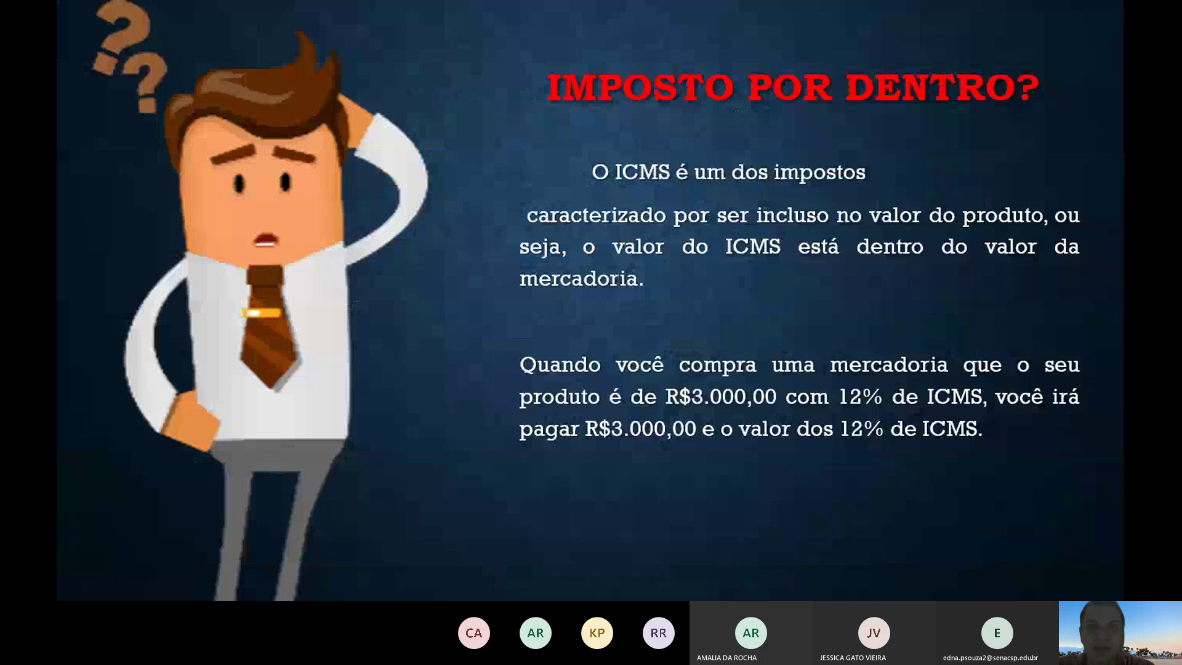
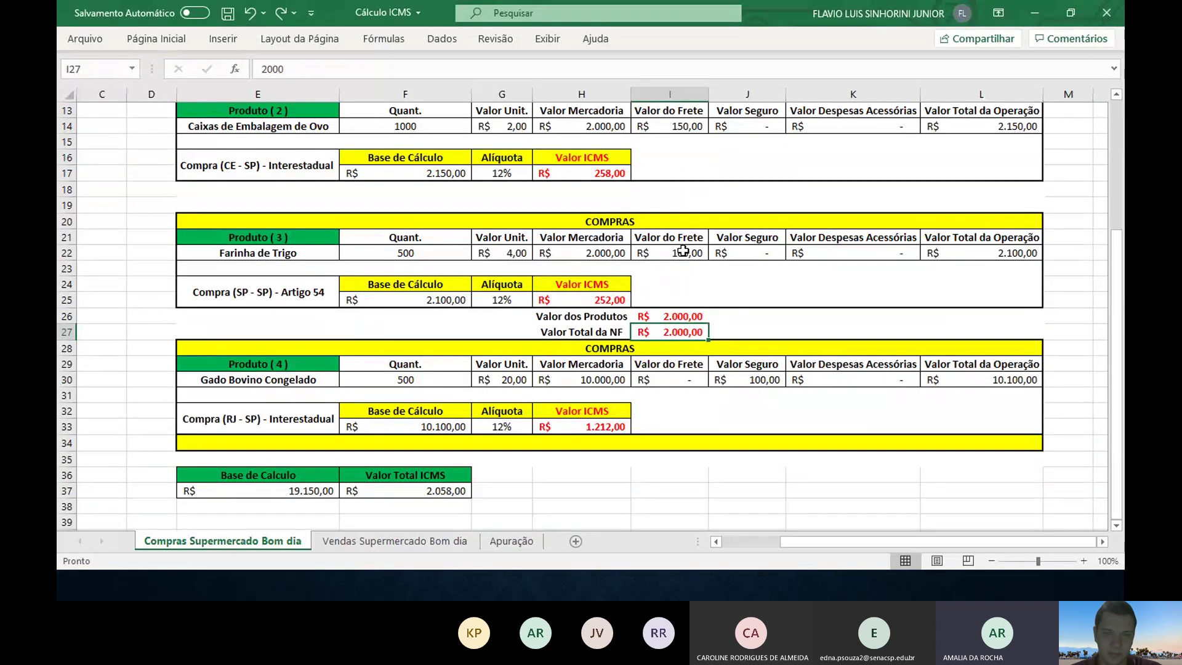
# - Check the product names on the DESAFIO slide and enter the label "Ovo Trad" in the purchases sheet's cell O2
pyautogui.hscroll(4, 871, 312)
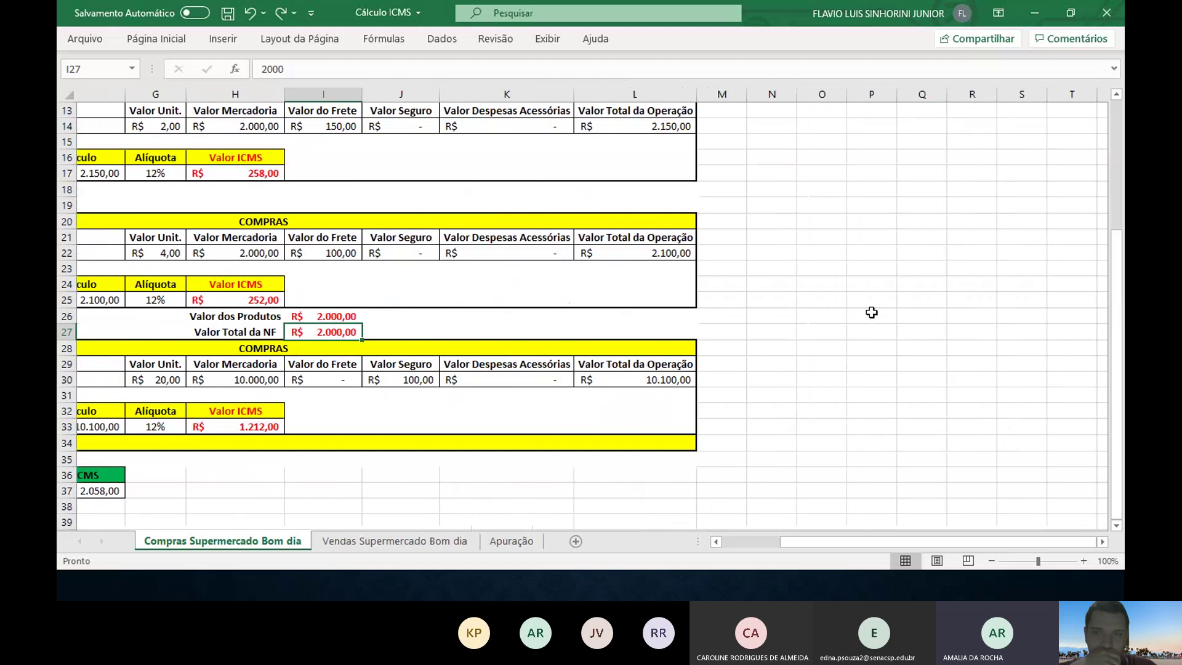
pyautogui.click(767, 224)
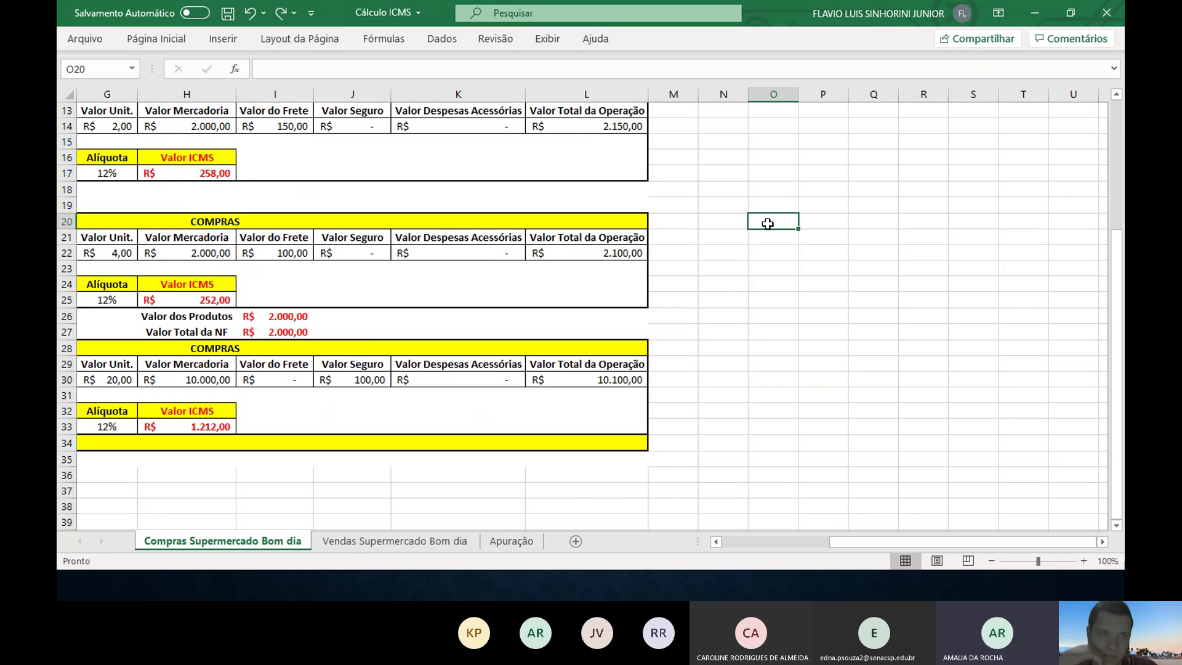
pyautogui.hscroll(3, 767, 224)
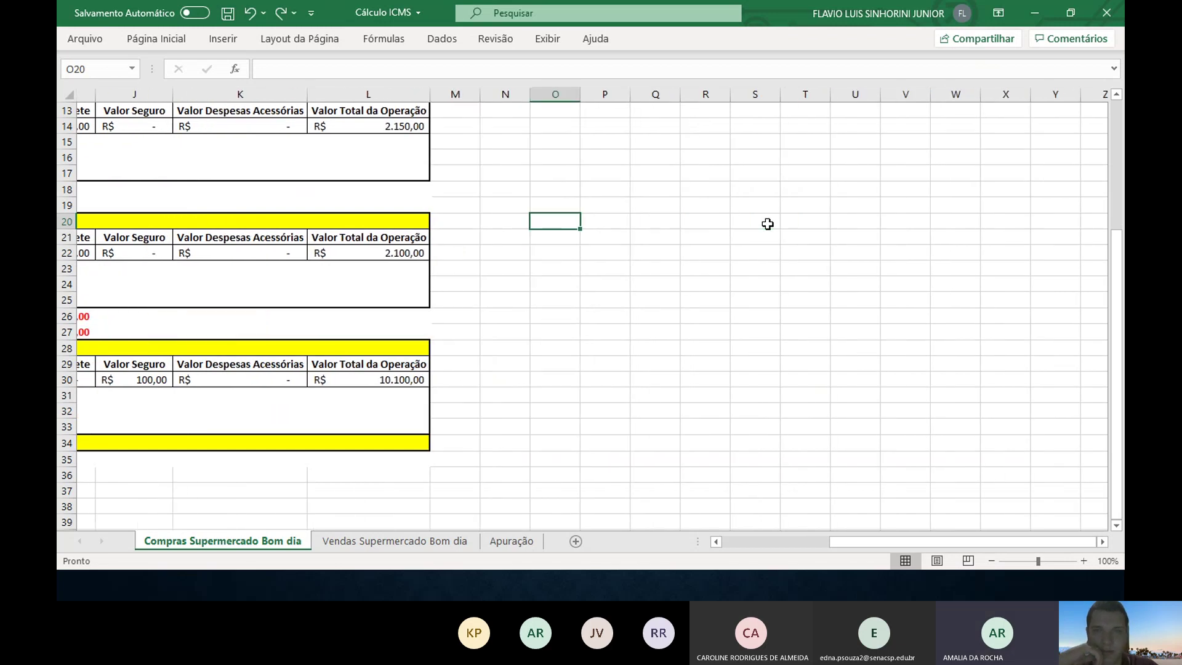
pyautogui.scroll(-2, 767, 224)
pyautogui.scroll(6, 767, 223)
pyautogui.hscroll(2, 767, 223)
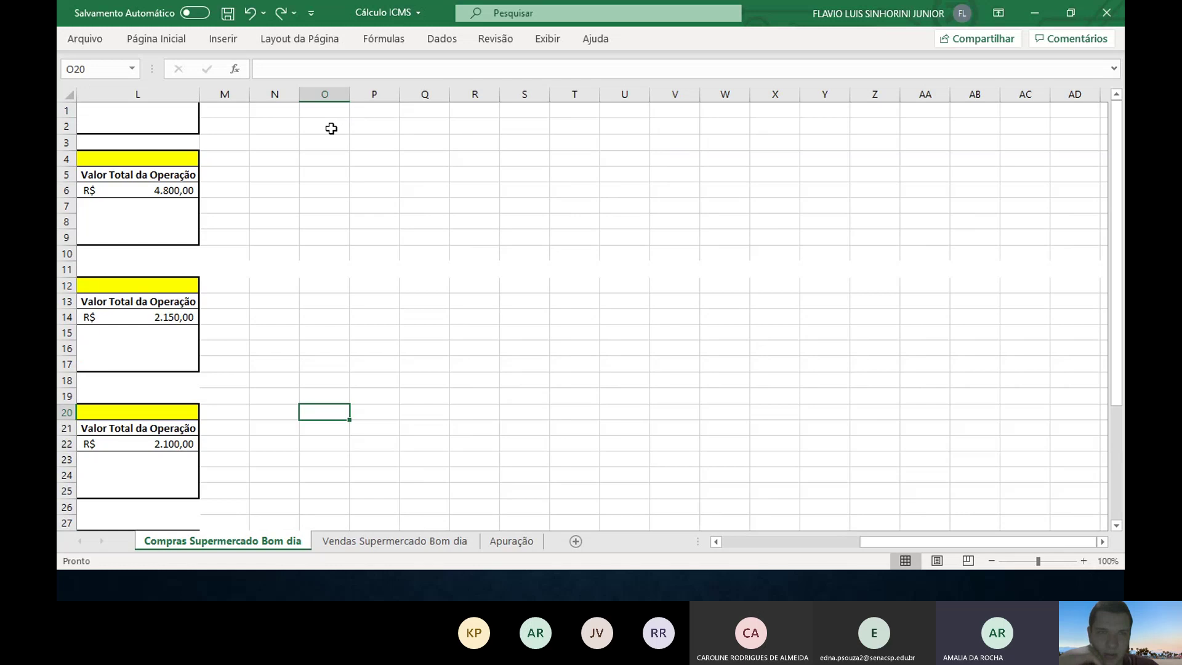
pyautogui.click(331, 128)
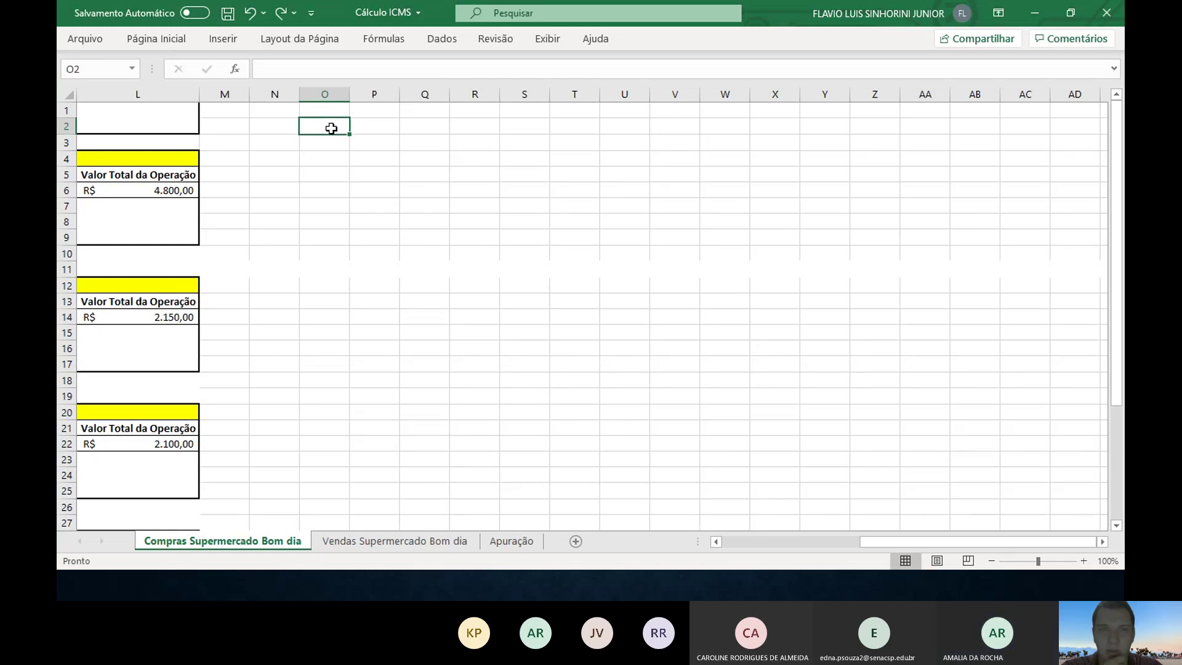
pyautogui.hotkey('alt', 'Tab')
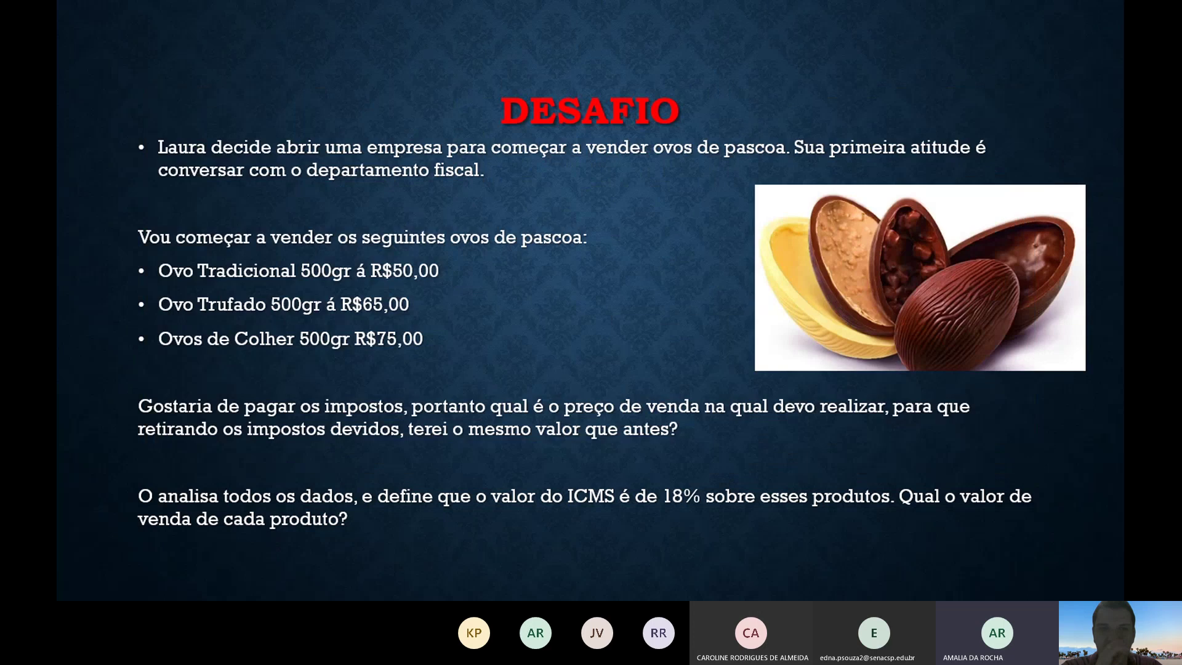
pyautogui.hotkey('alt', 'Tab')
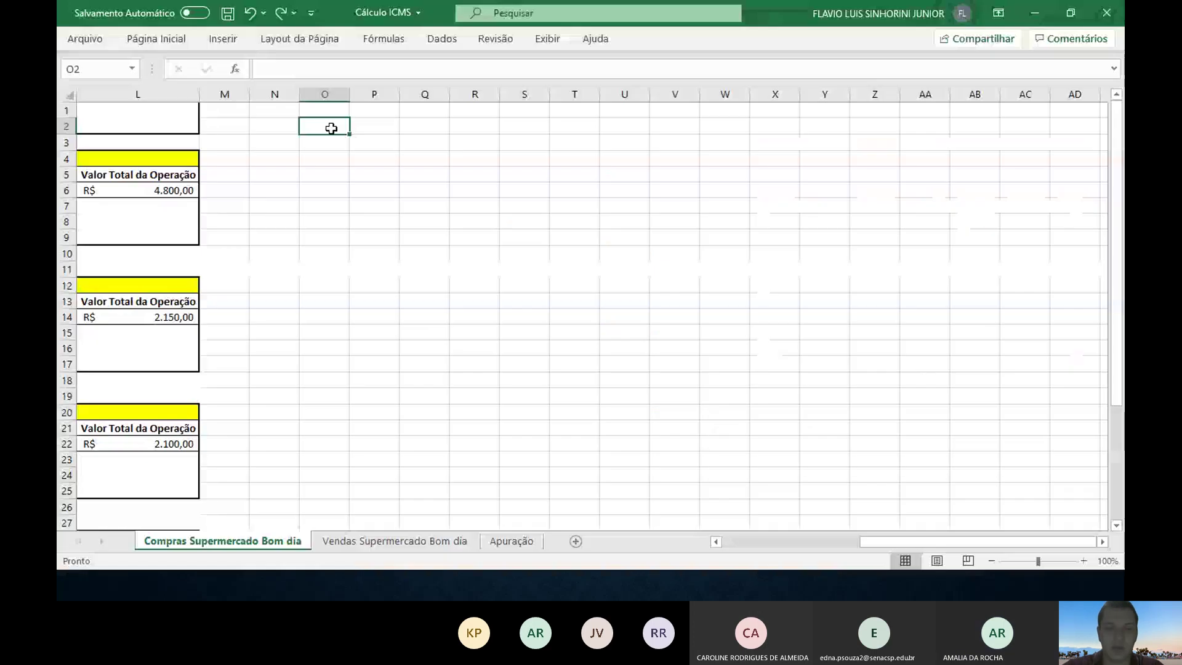
pyautogui.write('Ovo Trad')
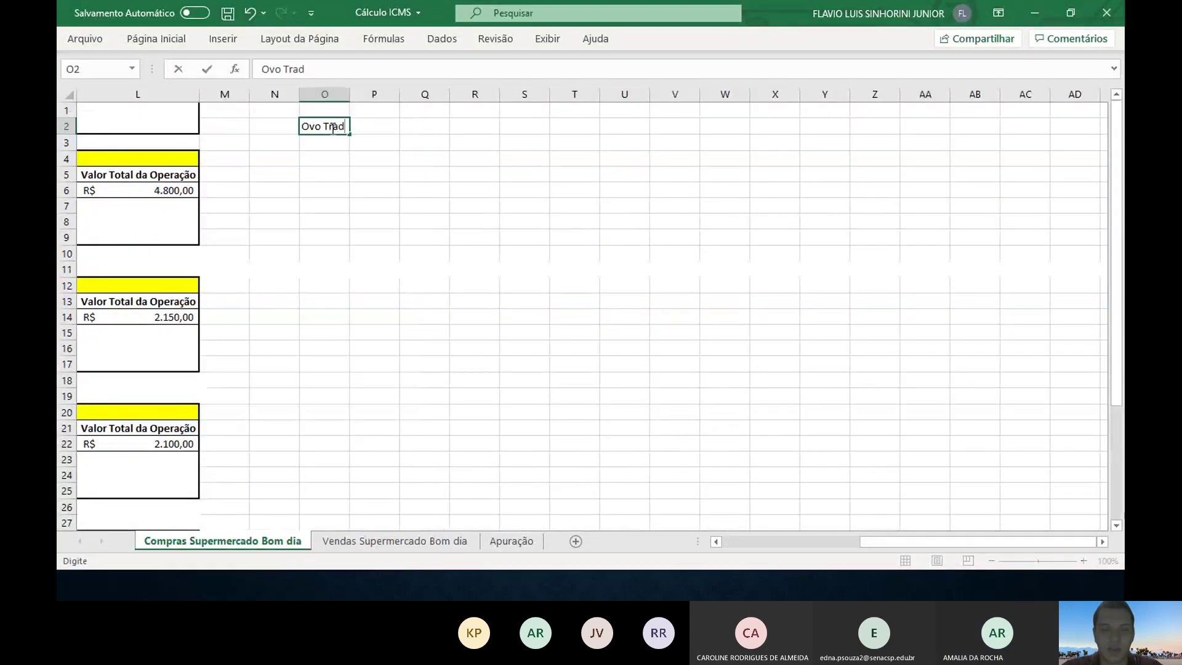
pyautogui.press('Return')
# - Look up the Ovo Tradicional price on the slide and enter 50,00 in O3 with the accounting currency format
pyautogui.hotkey('alt', 'Tab')
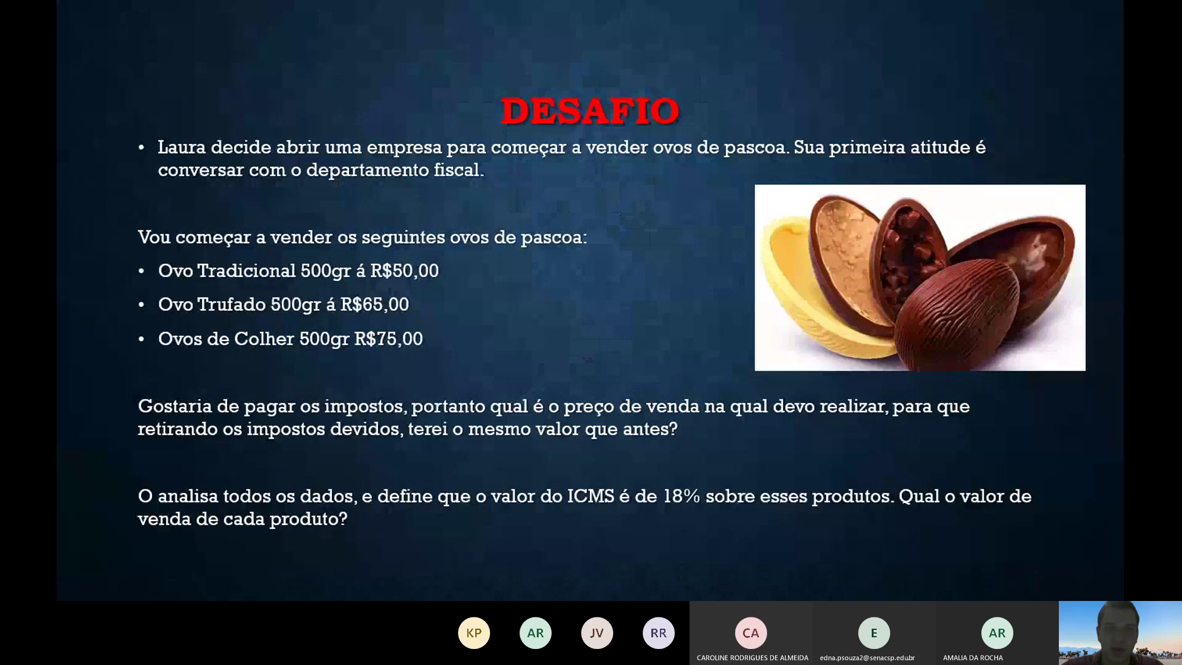
pyautogui.hotkey('alt', 'Tab')
pyautogui.press('Left')
pyautogui.write('50,00')
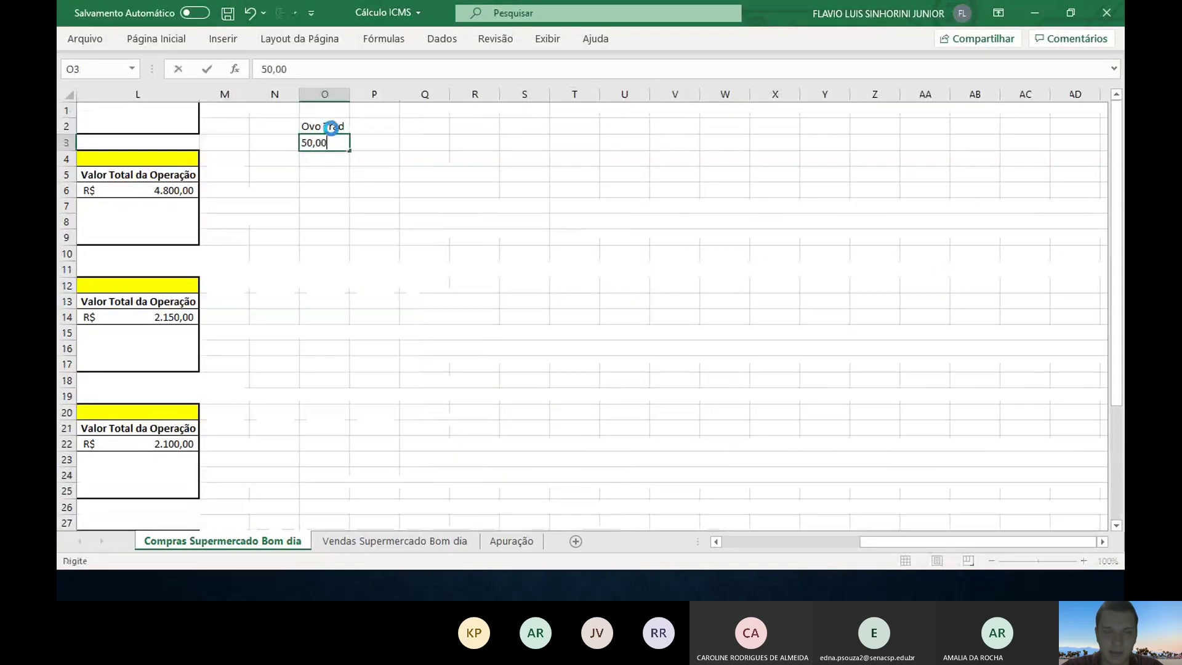
pyautogui.hotkey('ctrl', 'Return')
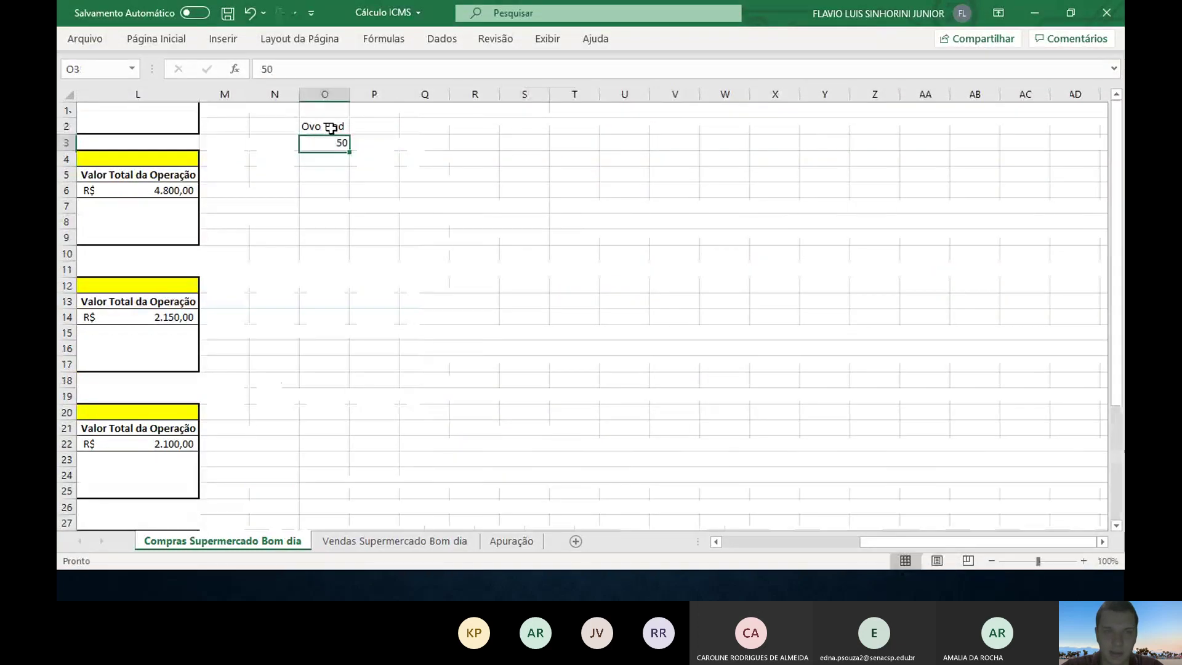
pyautogui.click(146, 39)
pyautogui.click(490, 96)
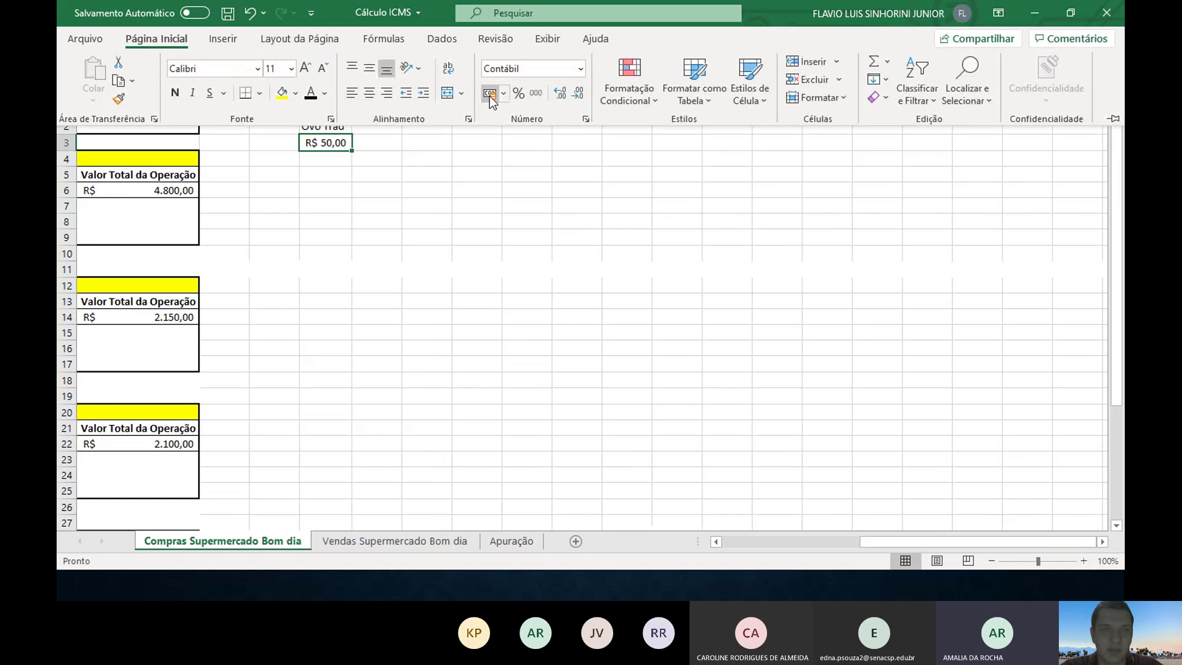
# - Enter the formula =O3*1,18 in P3 to add 18% to the Ovo Trad price
pyautogui.click(364, 144)
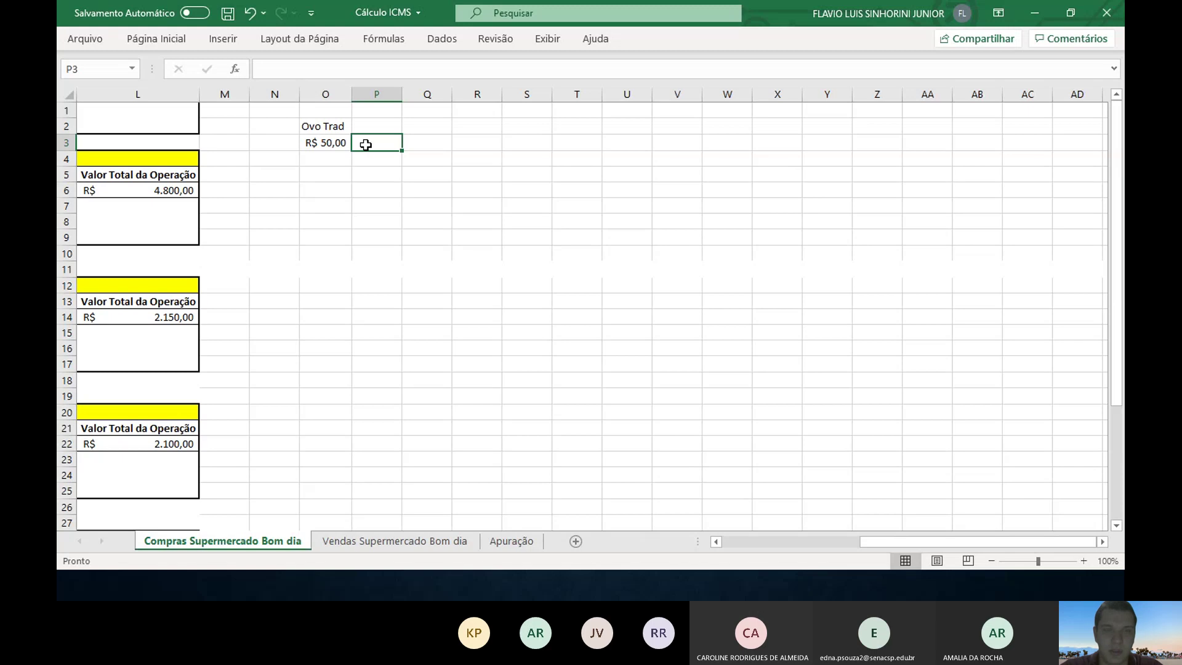
pyautogui.write('=O3*')
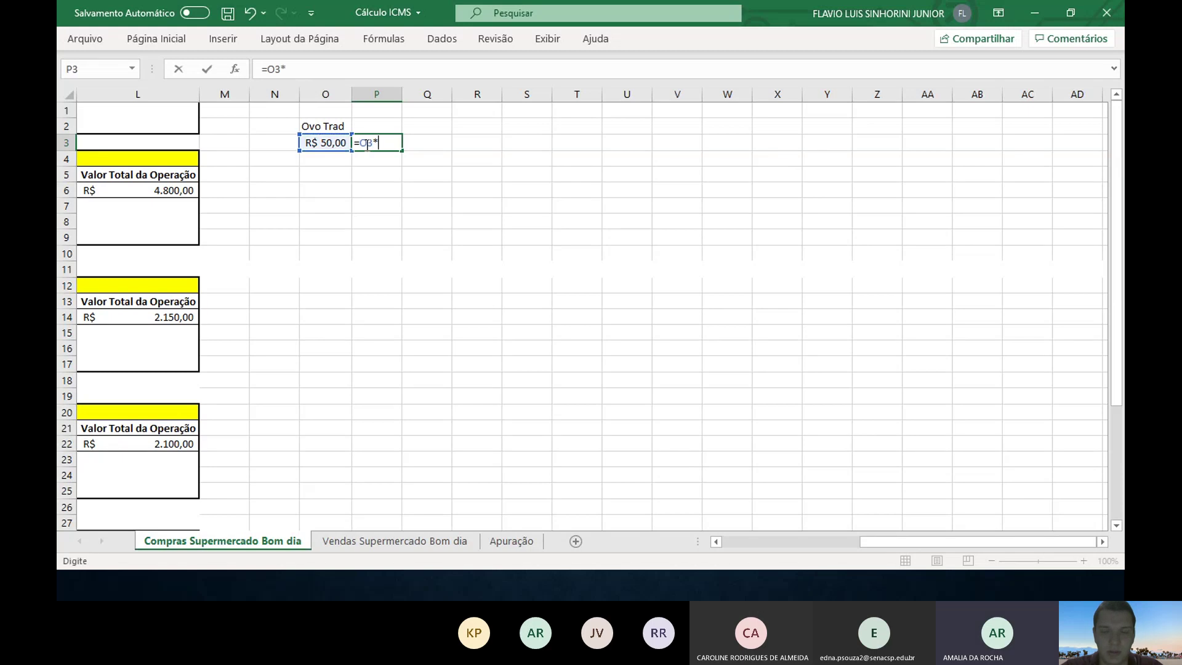
pyautogui.write('1,18%')
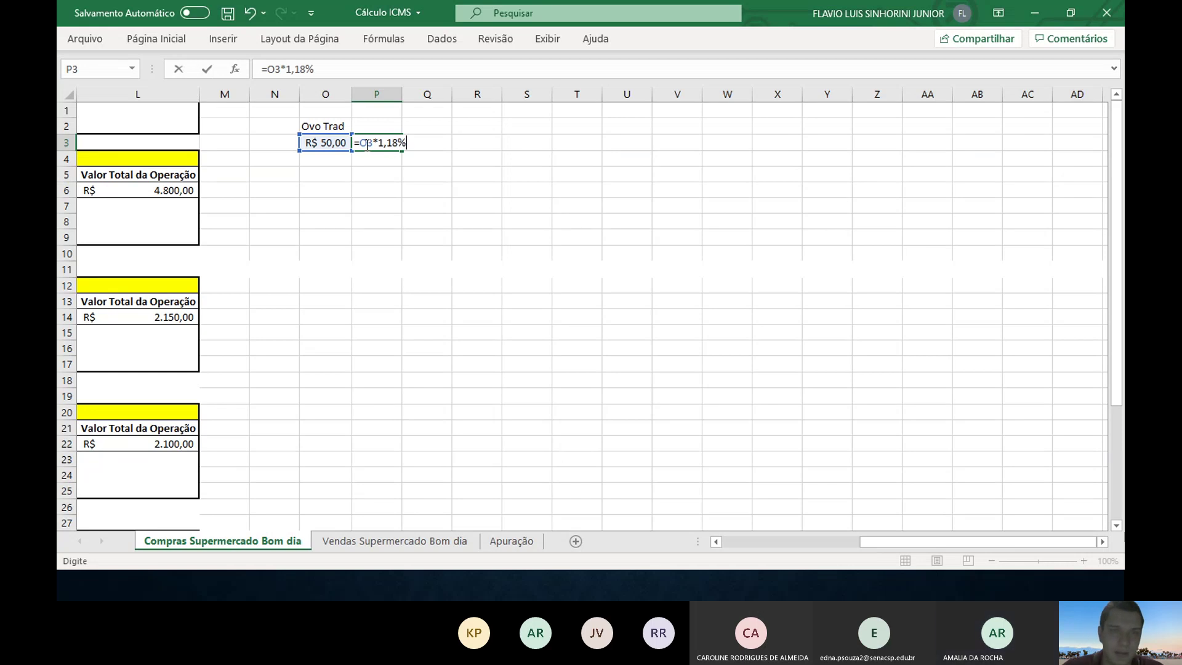
pyautogui.press('BackSpace')
pyautogui.press('BackSpace')
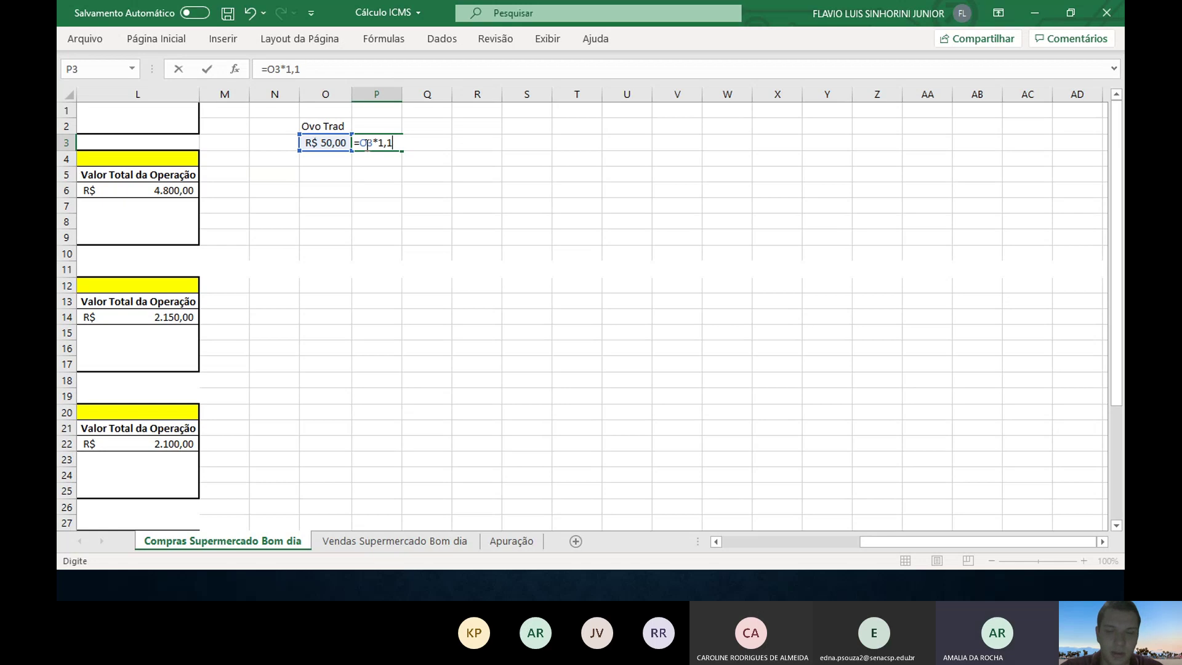
pyautogui.write('8')
pyautogui.press('Return')
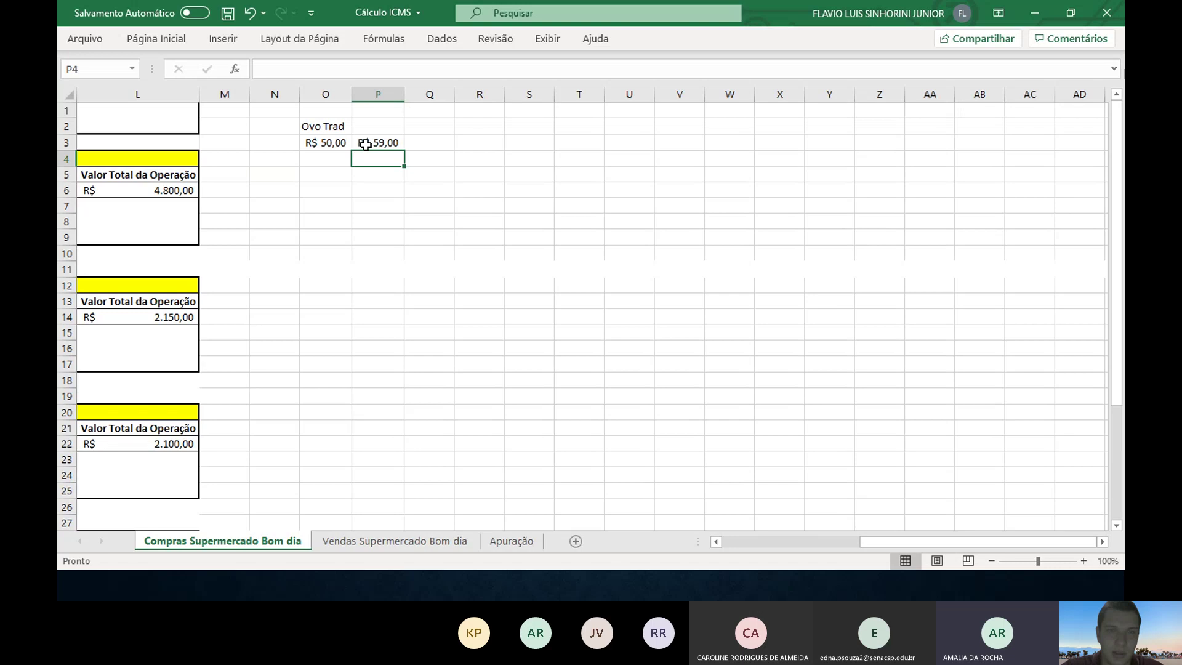
# - Calculate the ICMS on the marked-up price in Q3 with the formula =P3*18%
pyautogui.press('Up')
pyautogui.press('Right')
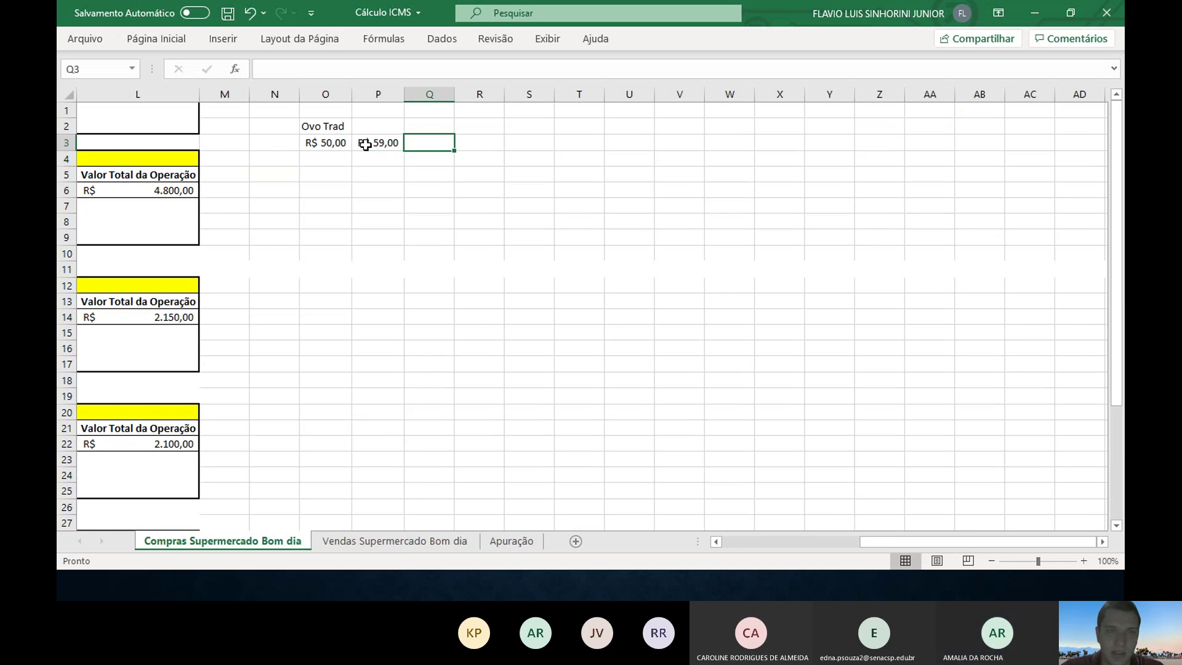
pyautogui.write('=')
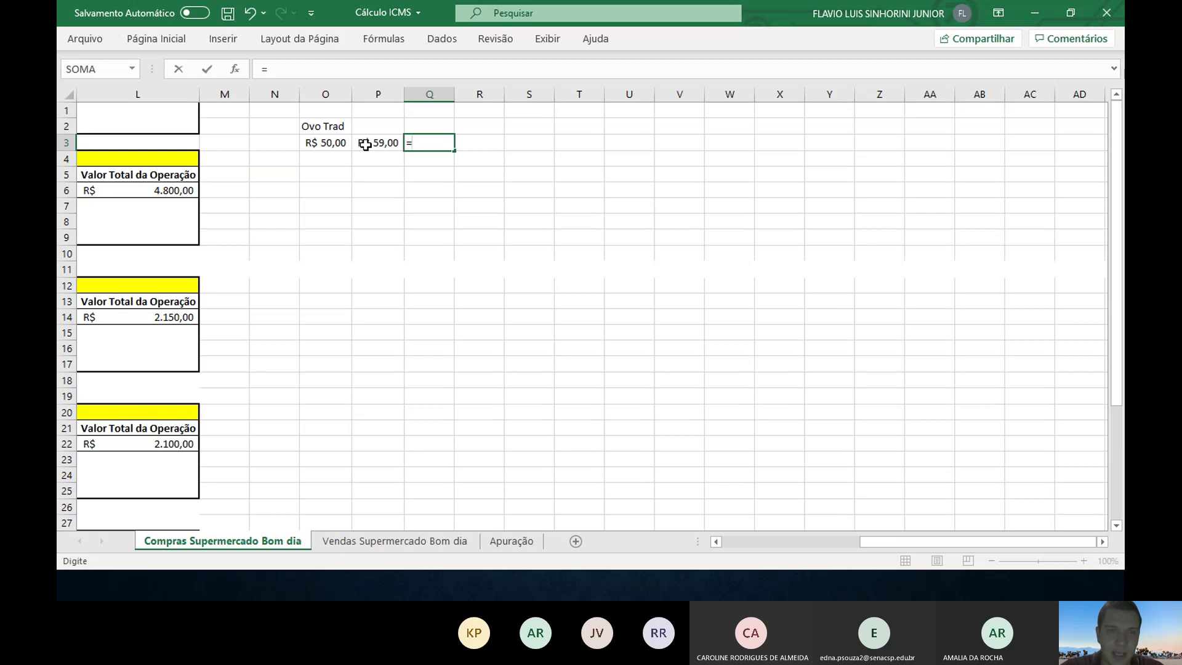
pyautogui.click(365, 144)
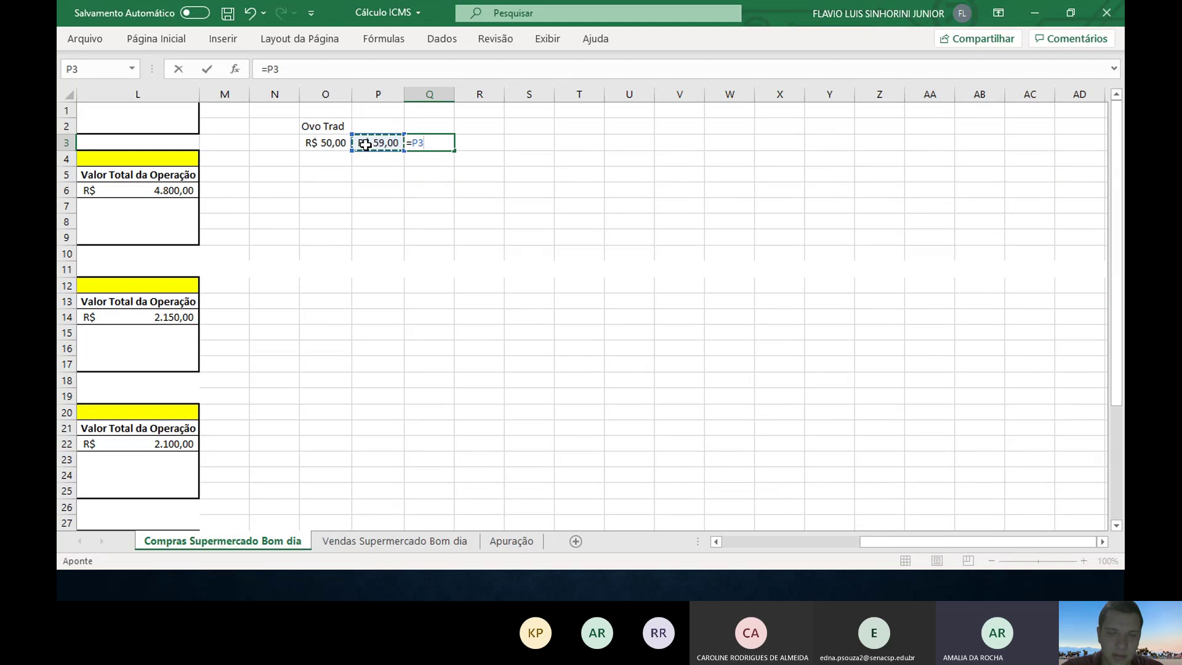
pyautogui.write('*18%')
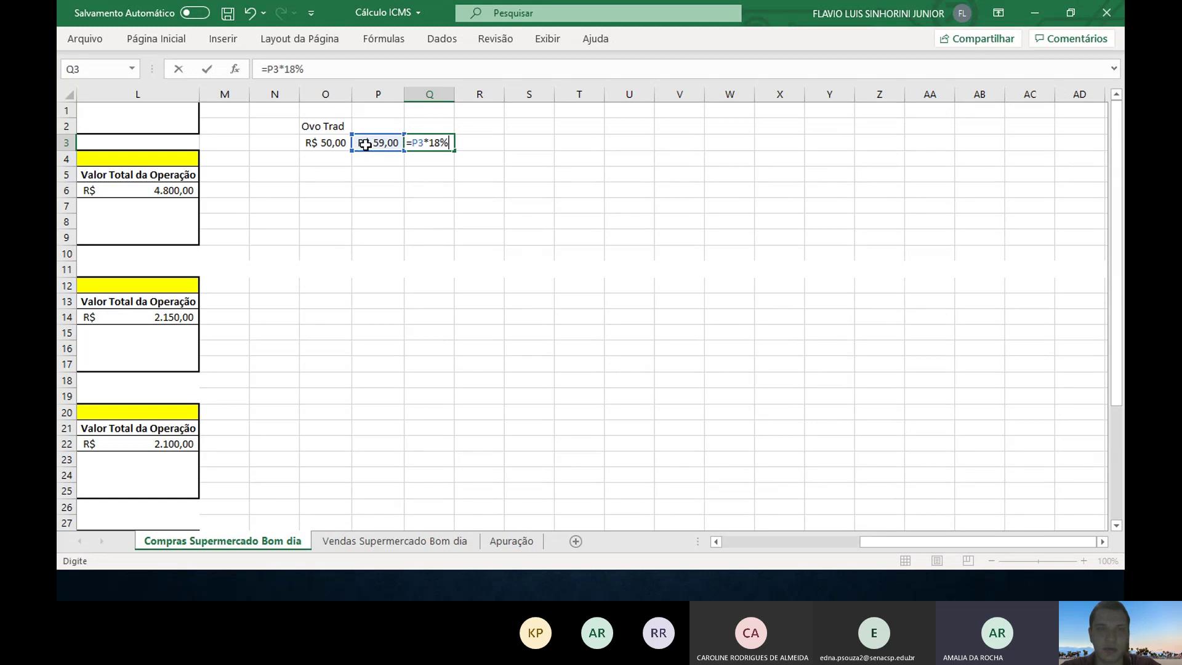
pyautogui.press('Return')
pyautogui.press('Up')
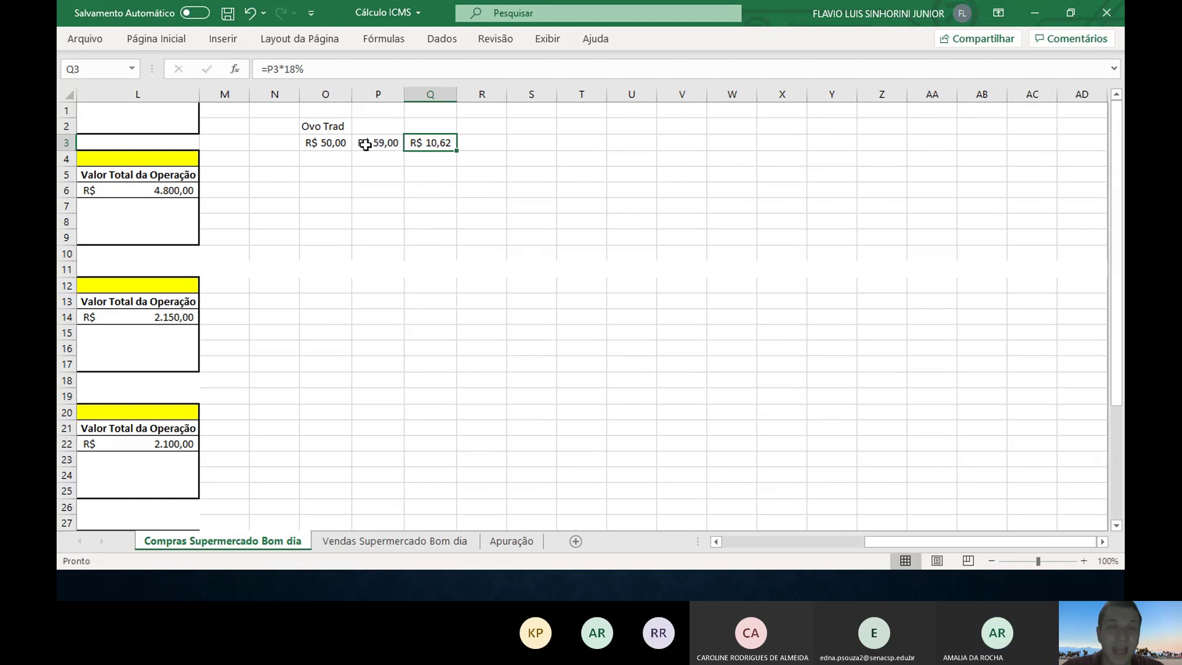
# - Label Q2 as "ICMS" and P2 as "Preço V" above the calculated values
pyautogui.press('Up')
pyautogui.write('ICMS')
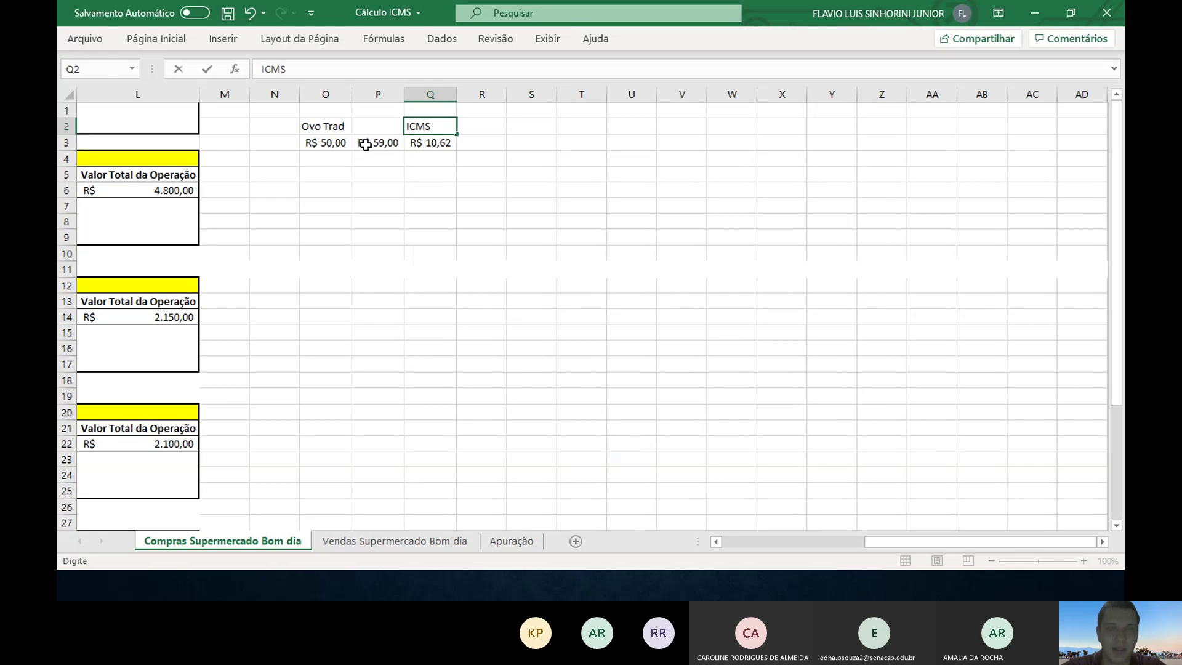
pyautogui.press('Left')
pyautogui.write('Pr')
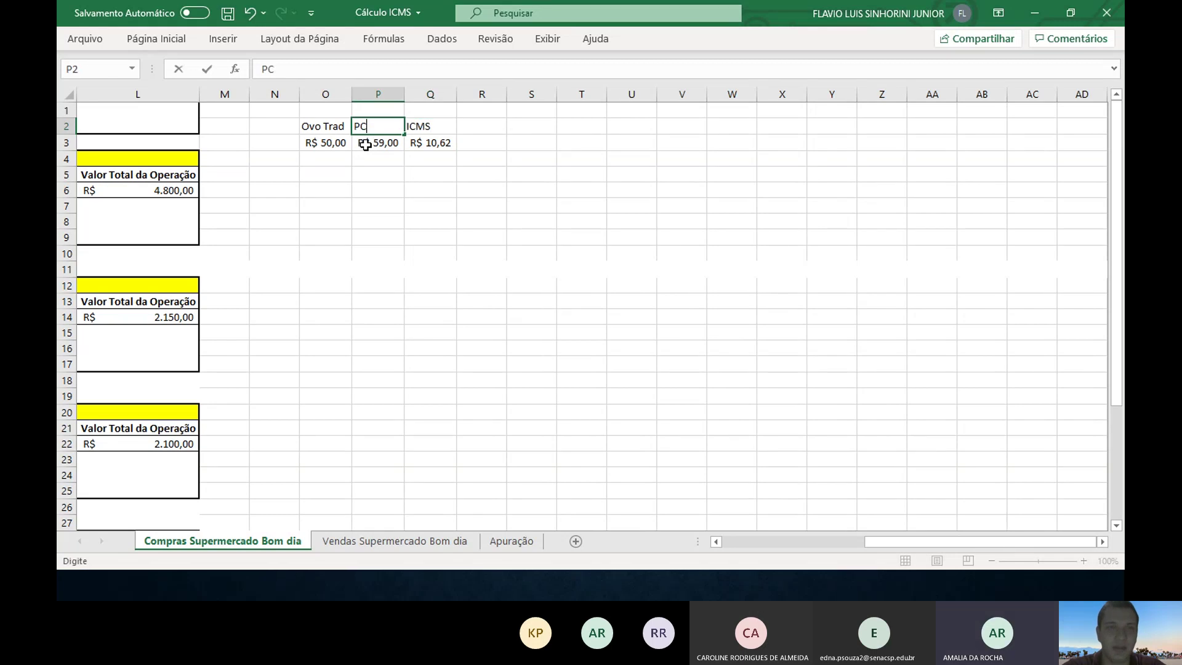
pyautogui.press('BackSpace')
pyautogui.write('reç')
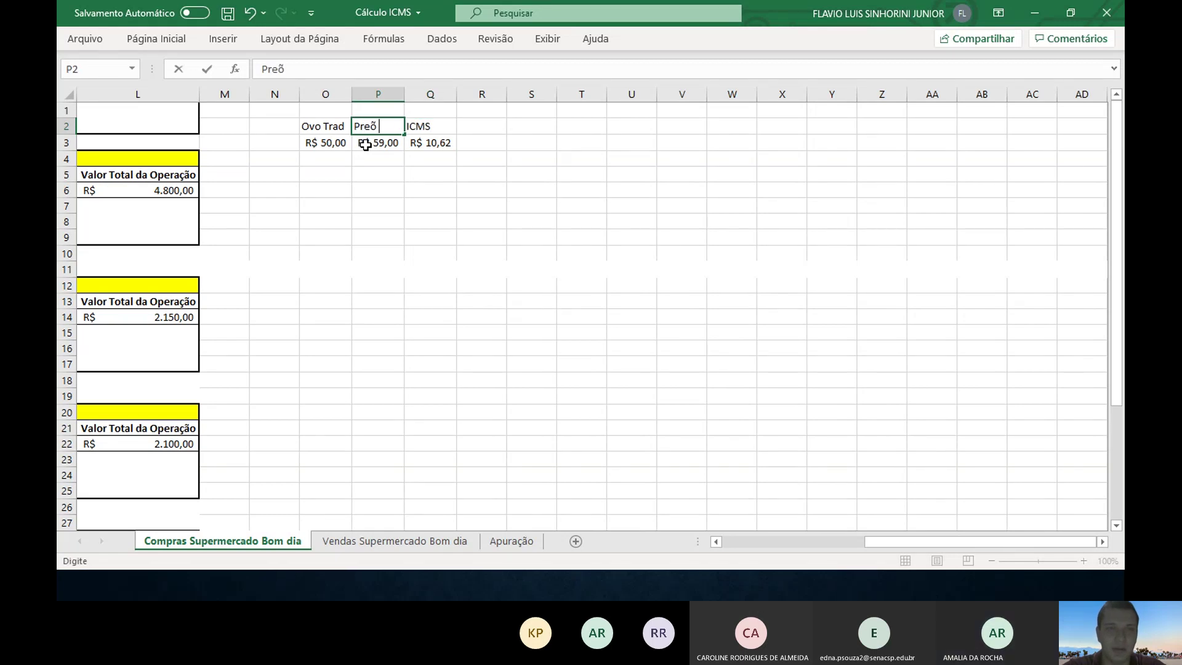
pyautogui.press('BackSpace')
pyautogui.write('ço V')
pyautogui.press('Return')
# - Subtract the ICMS from the selling price in R3 with the formula =P3-Q3
pyautogui.press('Up')
pyautogui.press('Right')
pyautogui.press('Right')
pyautogui.press('Down')
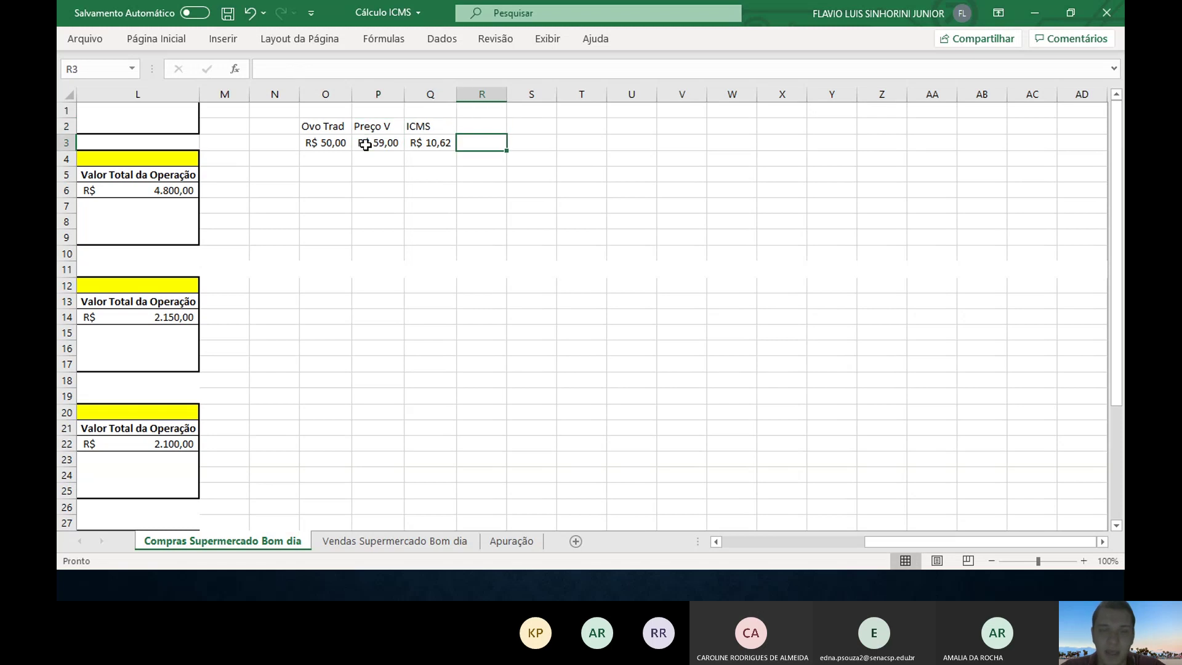
pyautogui.write('=')
pyautogui.press('Left')
pyautogui.press('Left')
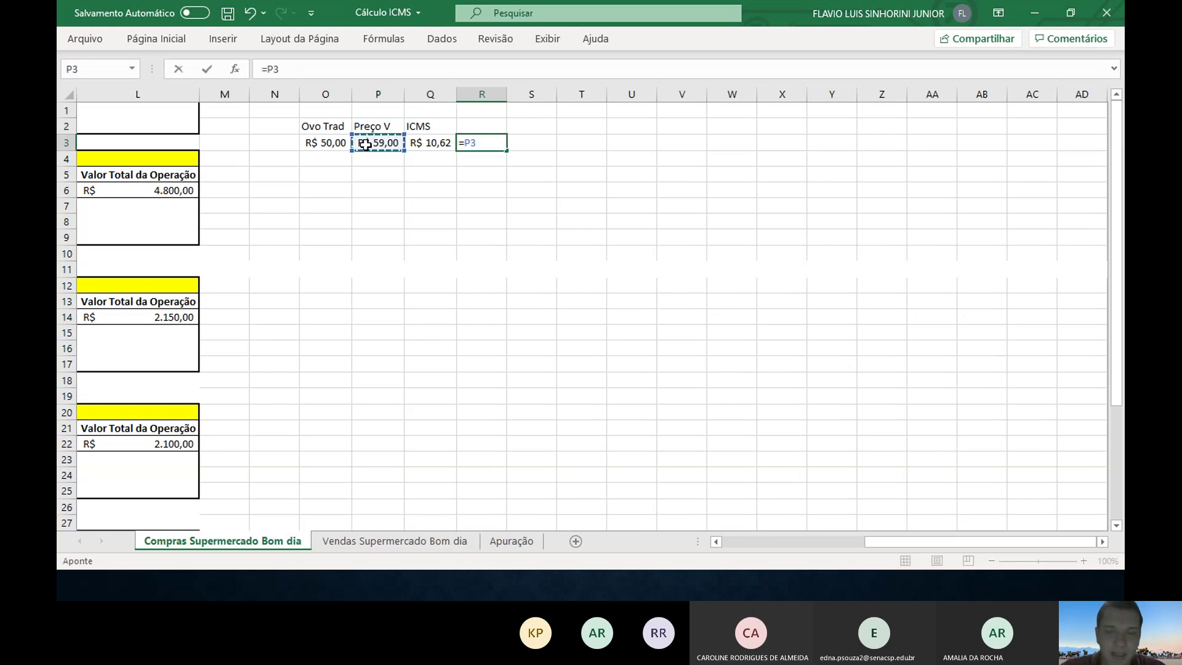
pyautogui.write('-')
pyautogui.press('Left')
pyautogui.press('Return')
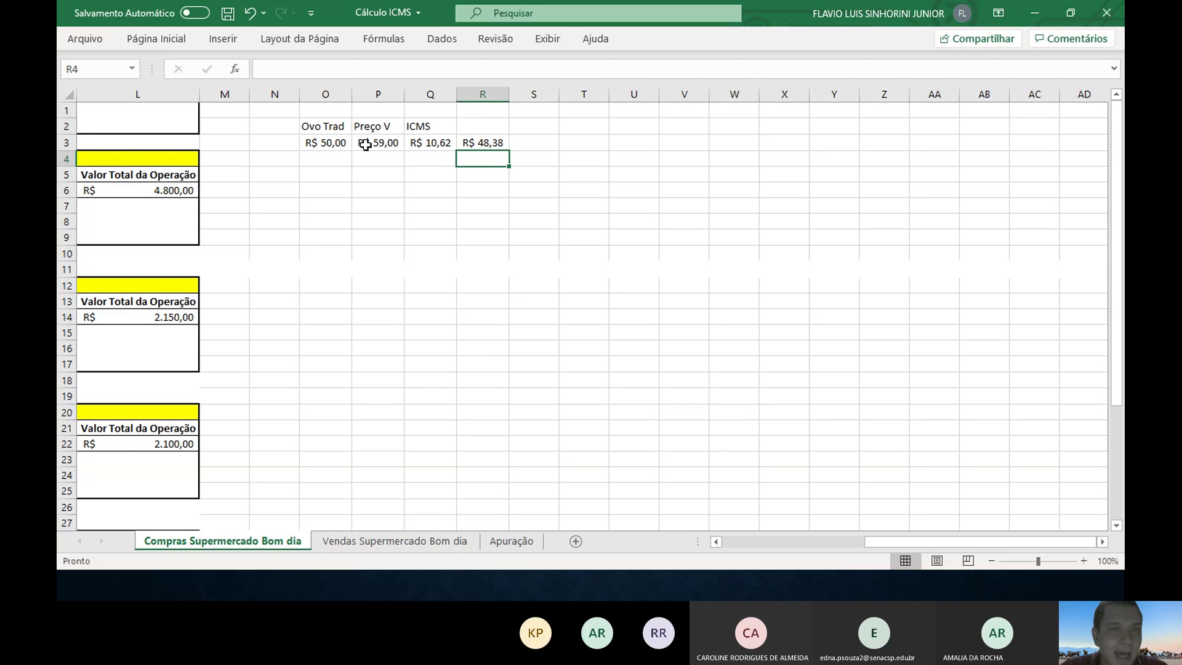
# - Make the net value in R3 bold
pyautogui.press('Right')
pyautogui.press('Right')
pyautogui.press('Left')
pyautogui.press('Left')
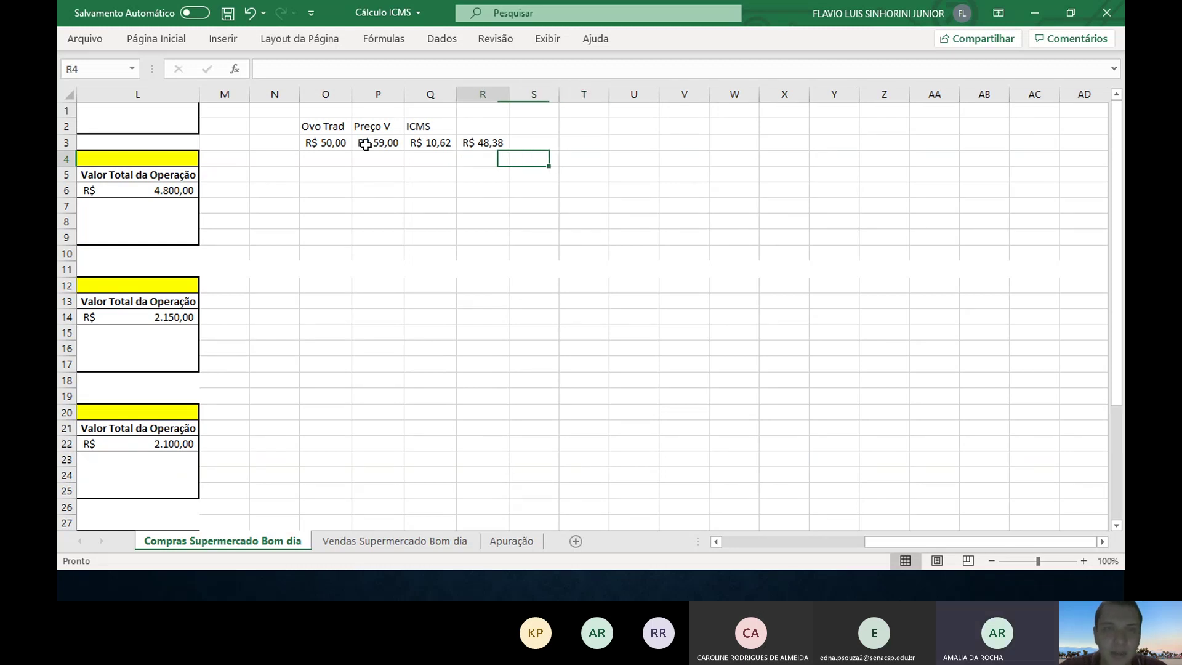
pyautogui.press('Up')
pyautogui.hotkey('ctrl', 'n')
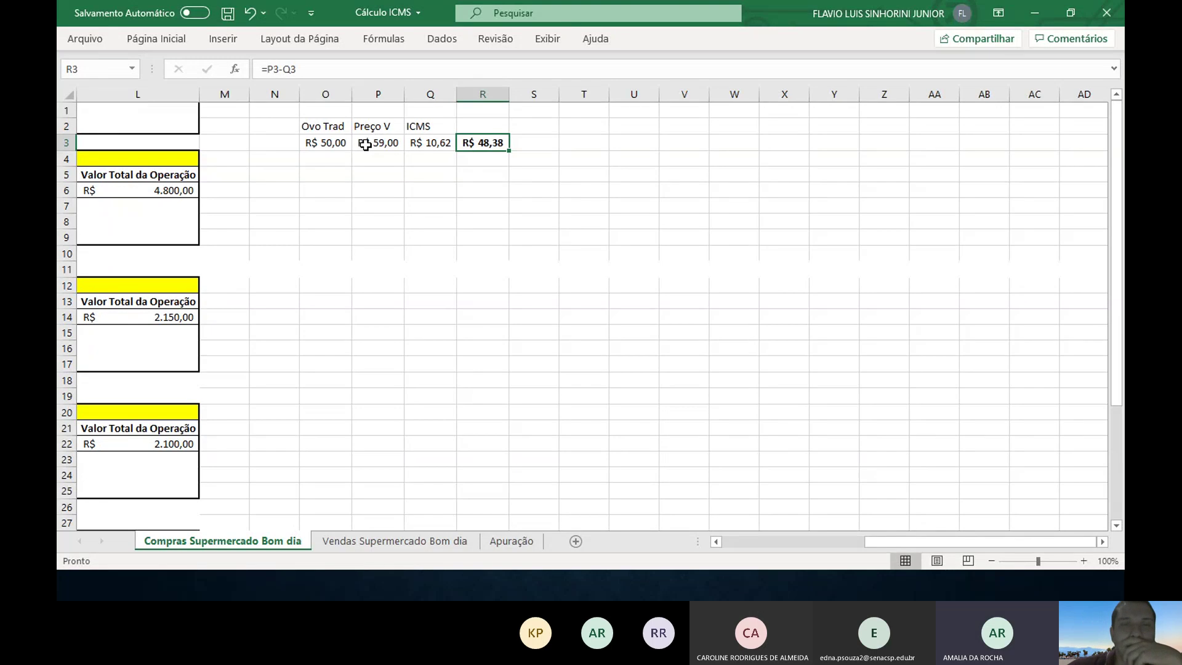
pyautogui.press('Down')
pyautogui.press('Down')
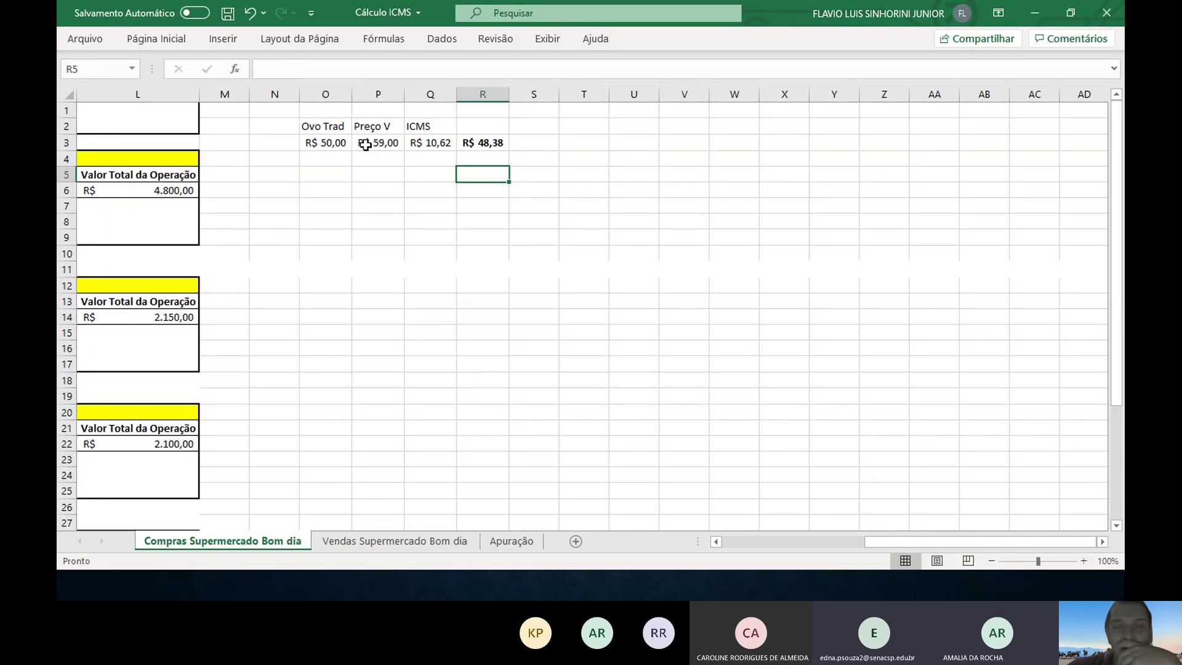
pyautogui.press('Left')
pyautogui.press('Left')
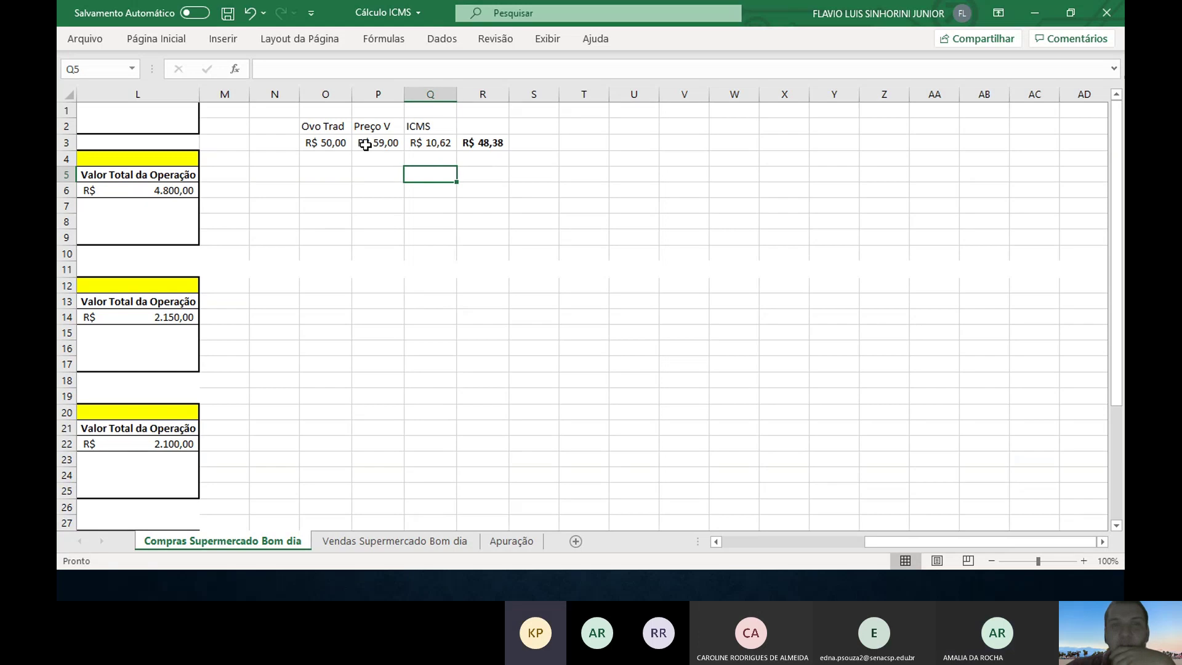
# - Enter the base value 50 in O5, starting a second price comparison row
pyautogui.press('Up')
pyautogui.press('Up')
pyautogui.press('Down')
pyautogui.press('Down')
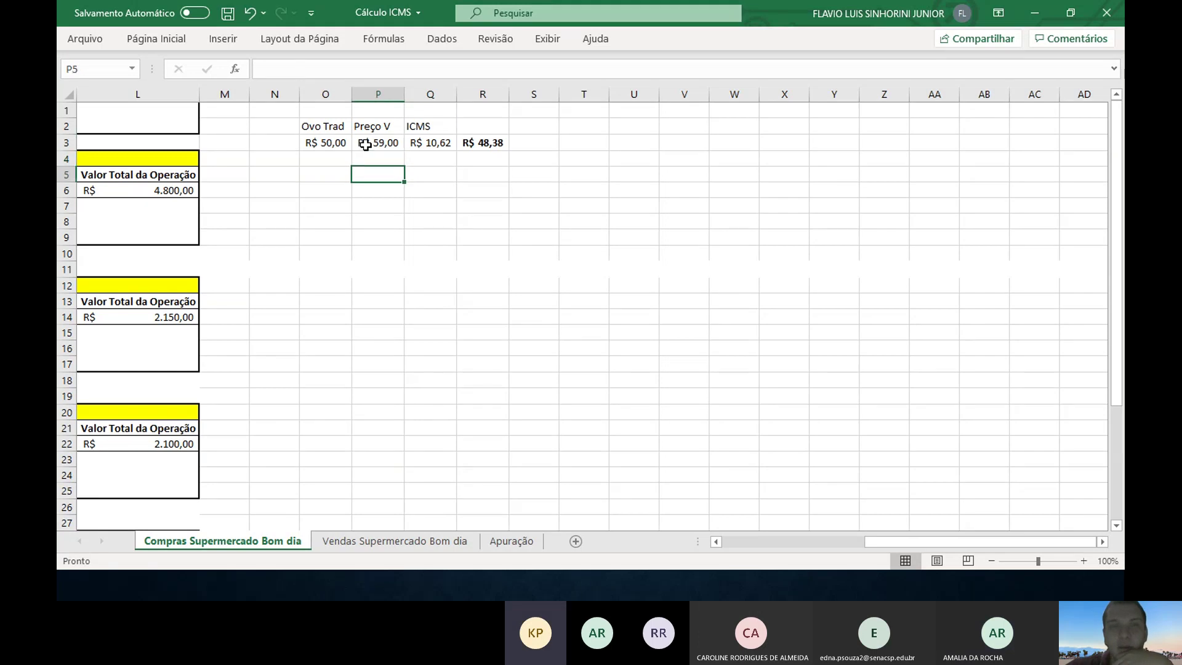
pyautogui.press('Left')
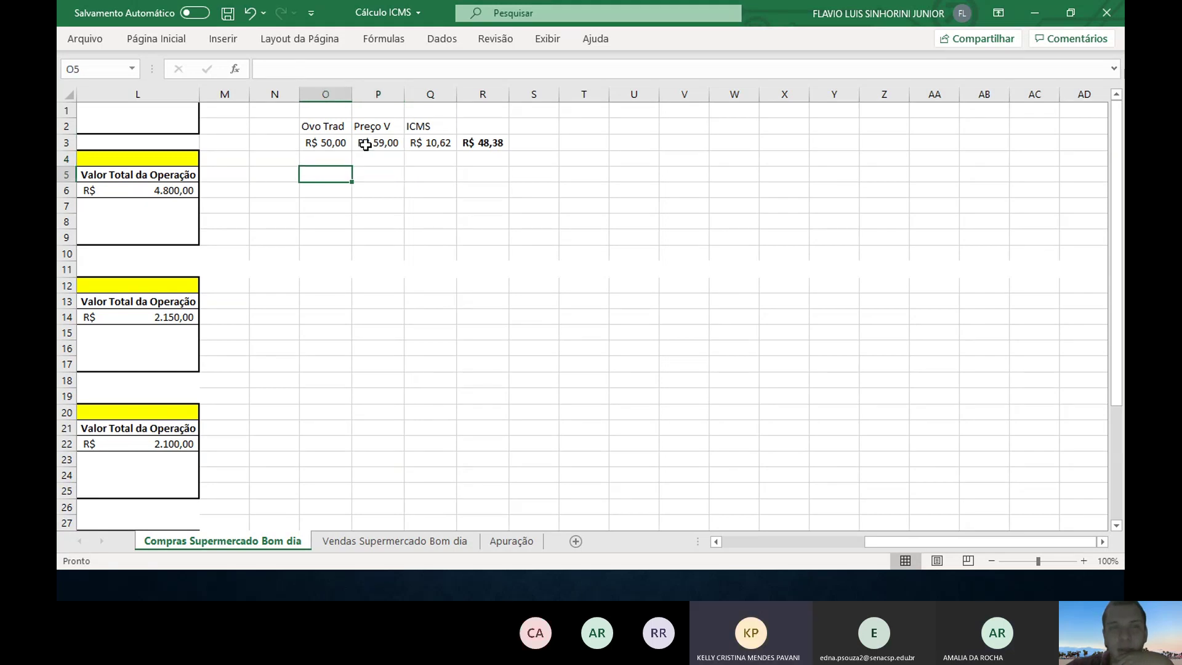
pyautogui.write('50')
pyautogui.press('Return')
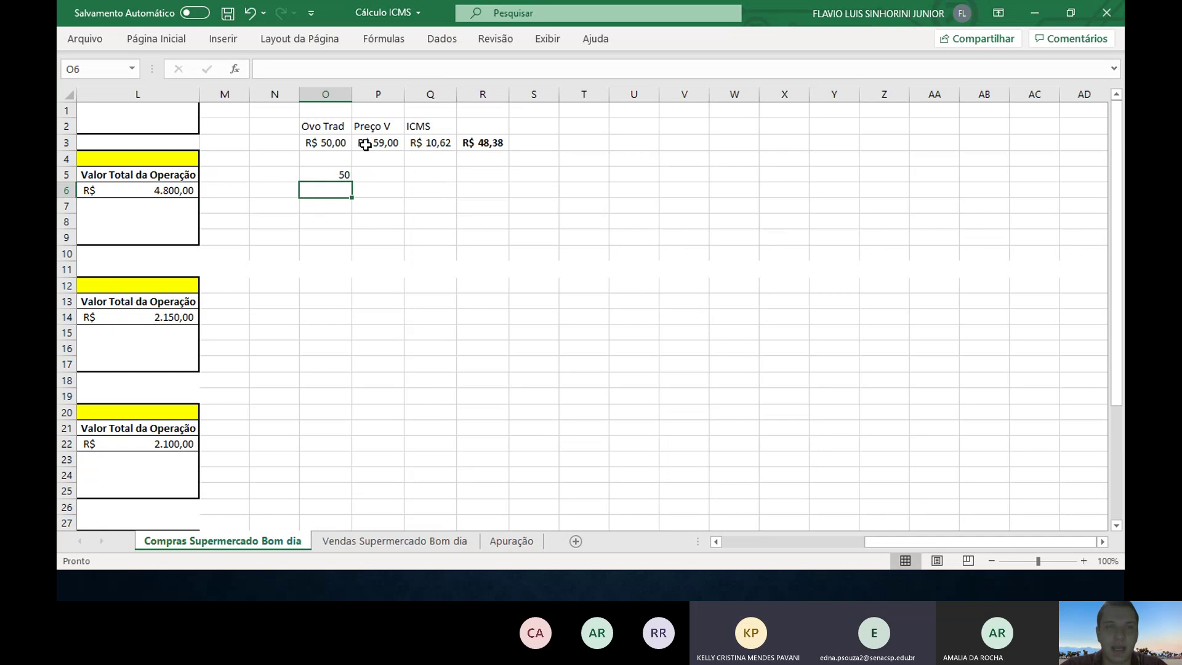
pyautogui.write('5')
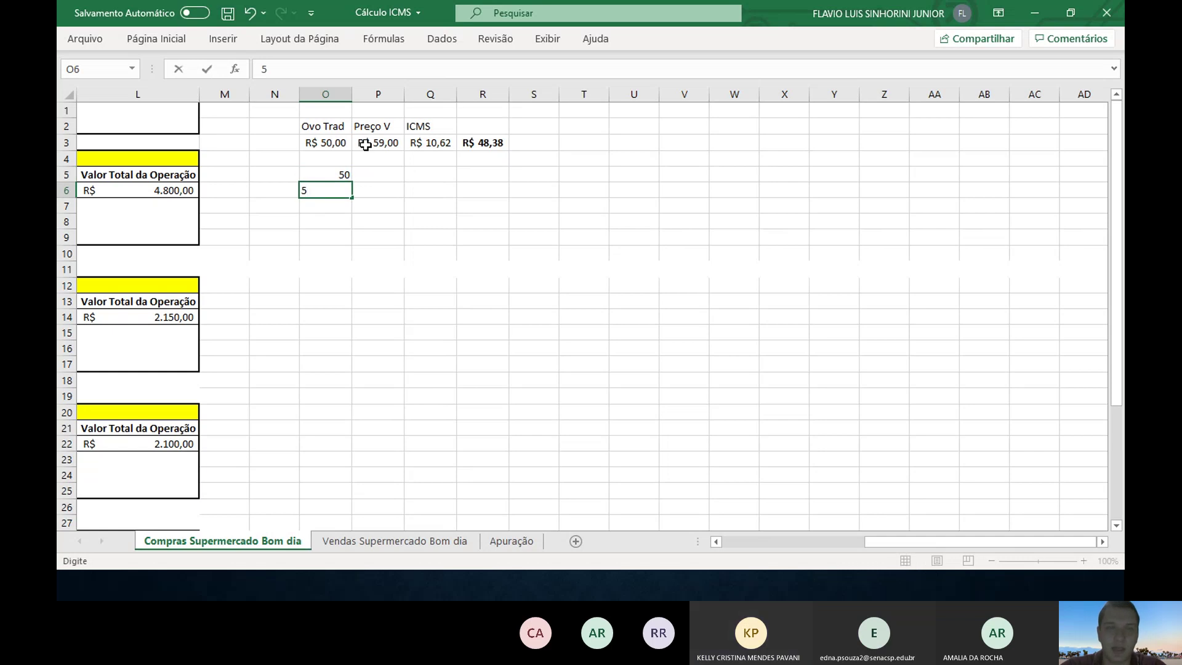
pyautogui.press('Escape')
pyautogui.press('Up')
pyautogui.press('F2')
pyautogui.write(',00')
pyautogui.press('Escape')
pyautogui.press('Up')
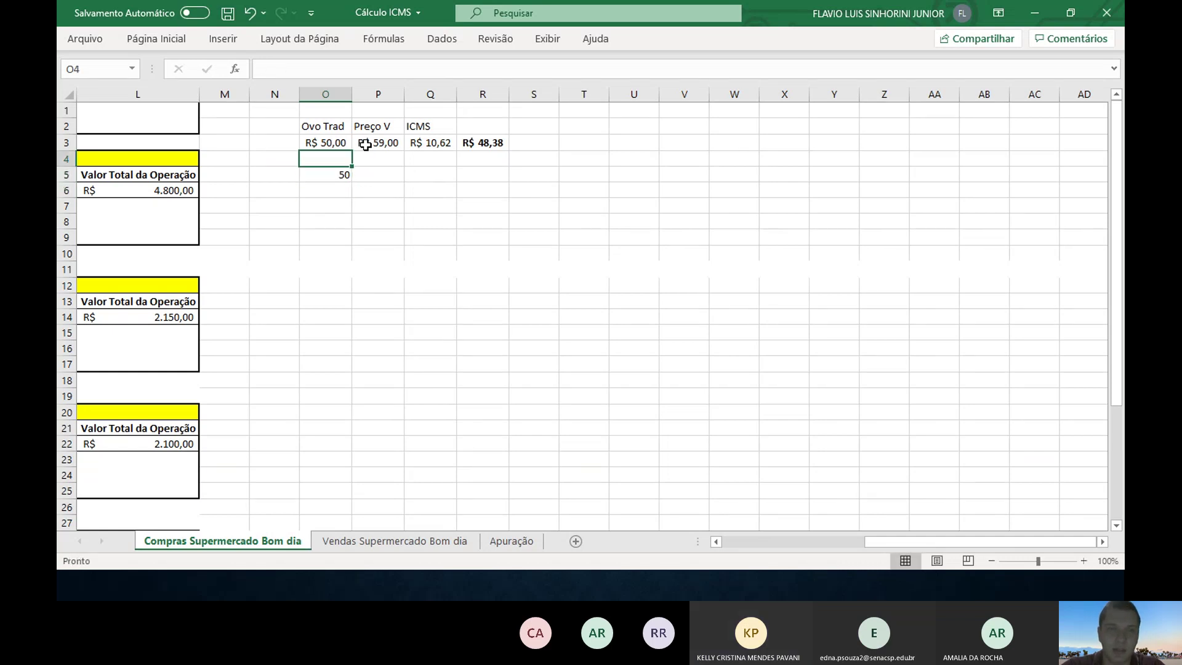
# - Format the base value in O5 as accounting currency
pyautogui.press('Up')
pyautogui.press('Down')
pyautogui.press('Down')
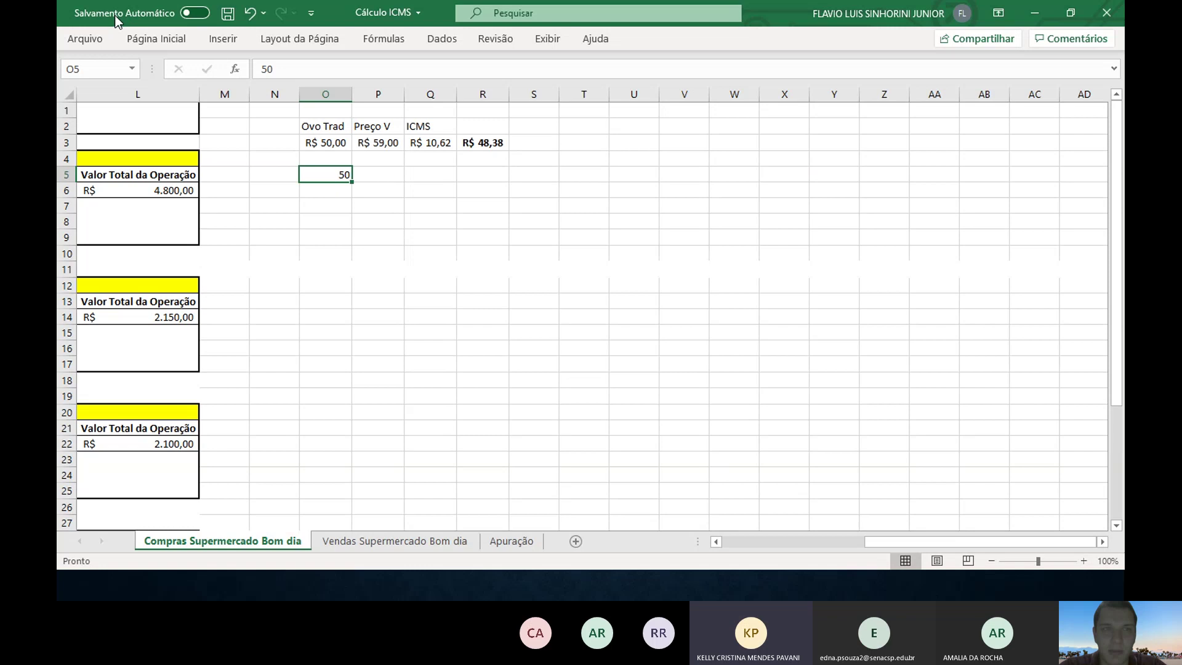
pyautogui.click(139, 41)
pyautogui.click(491, 94)
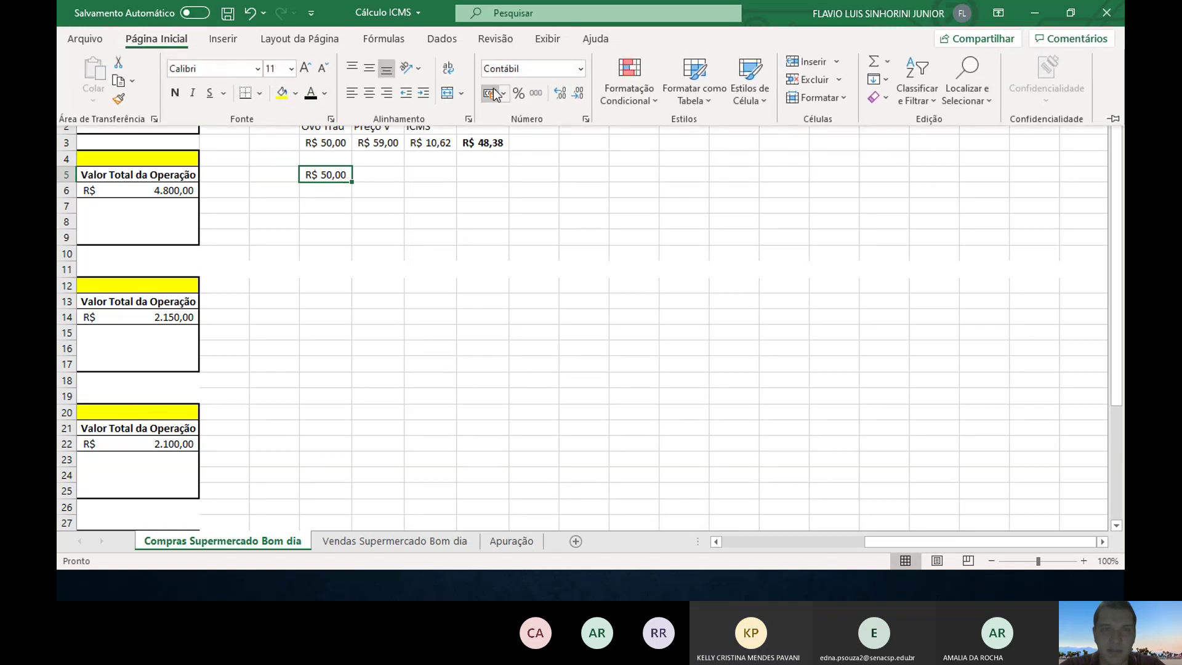
pyautogui.click(401, 238)
# - Merge and center S2:T3 and enter the participant's first name beside the first price proposal
pyautogui.click(545, 126)
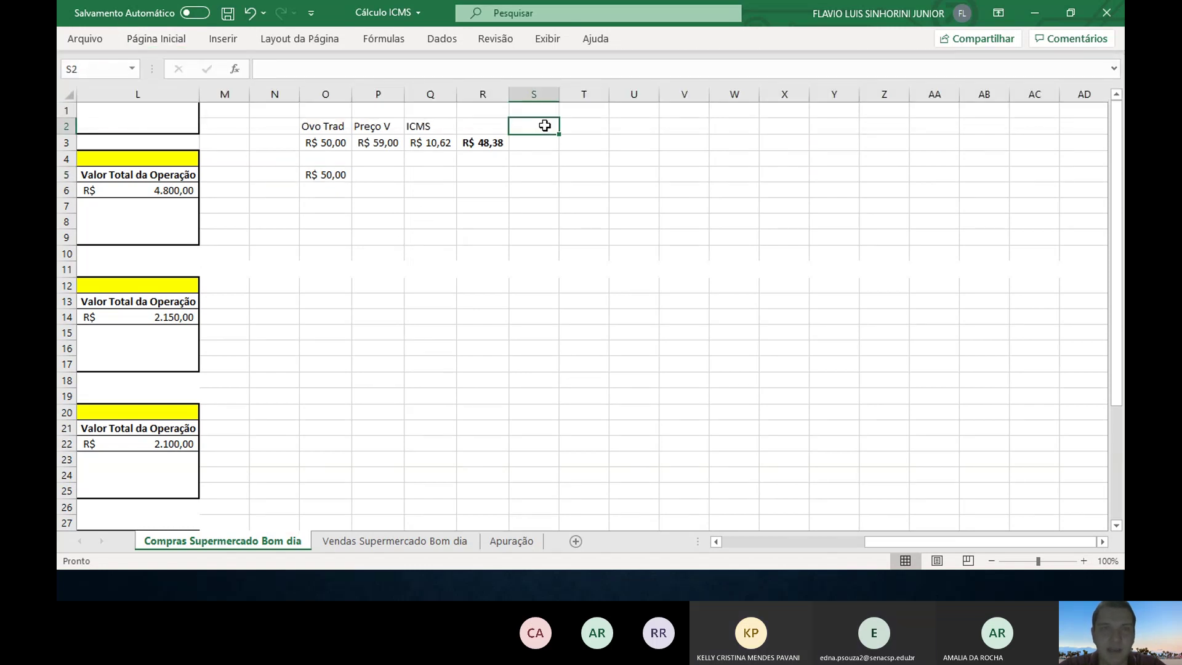
pyautogui.moveTo(545, 125); pyautogui.dragTo(583, 143)
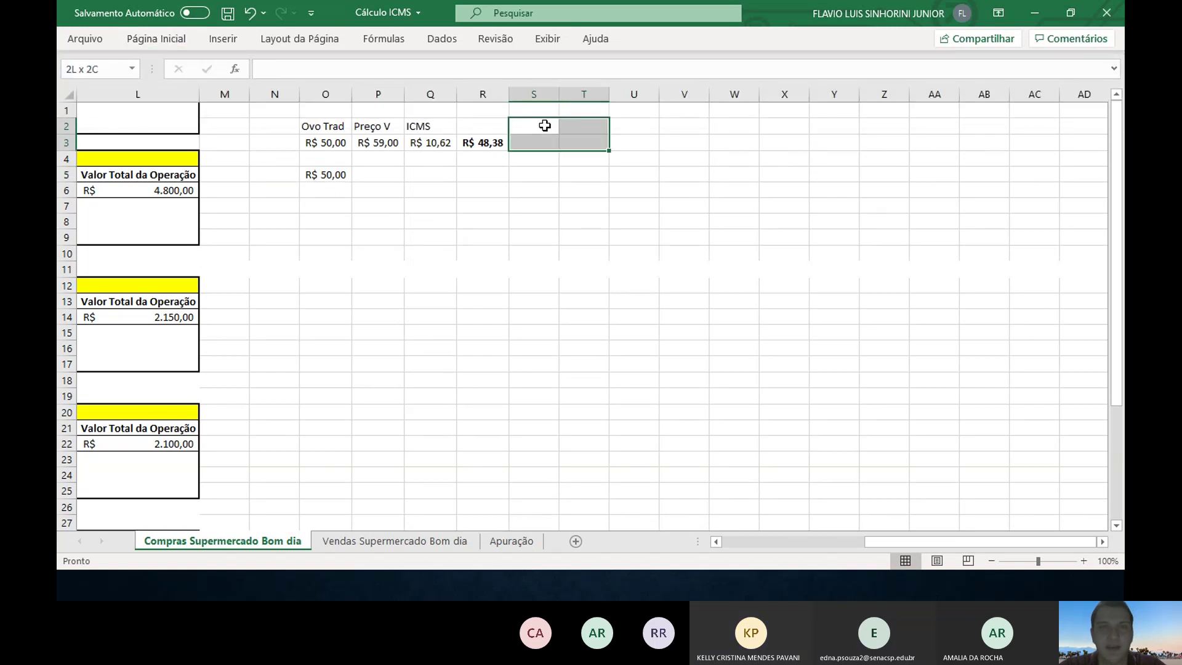
pyautogui.click(154, 44)
pyautogui.click(446, 93)
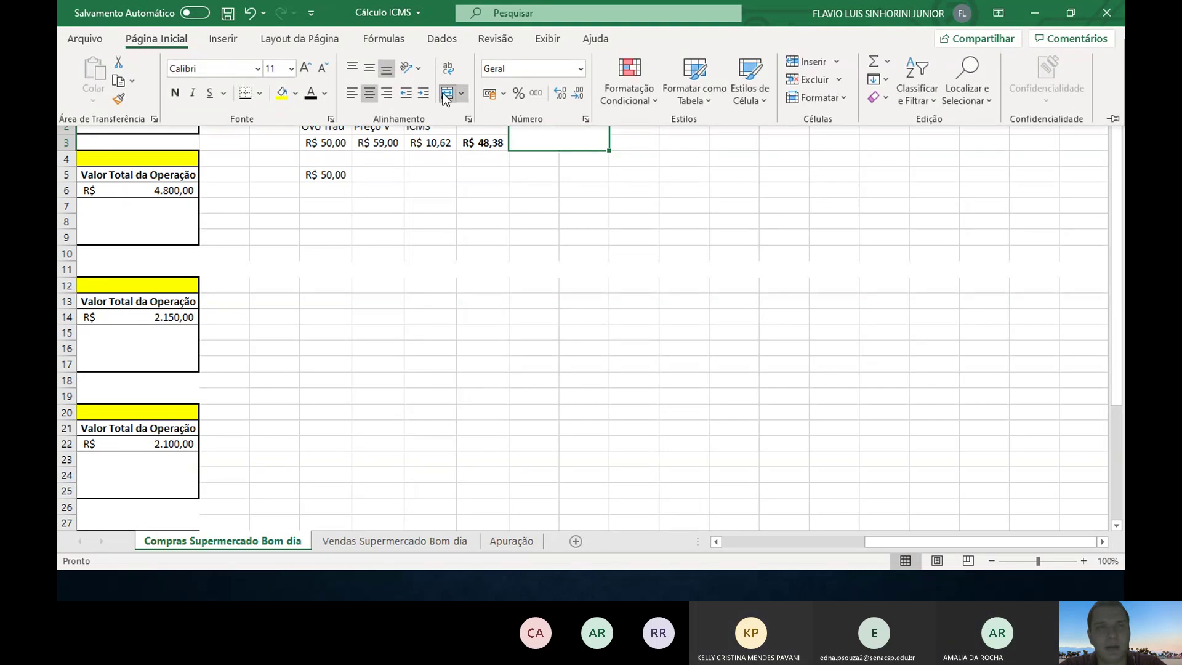
pyautogui.write('Am')
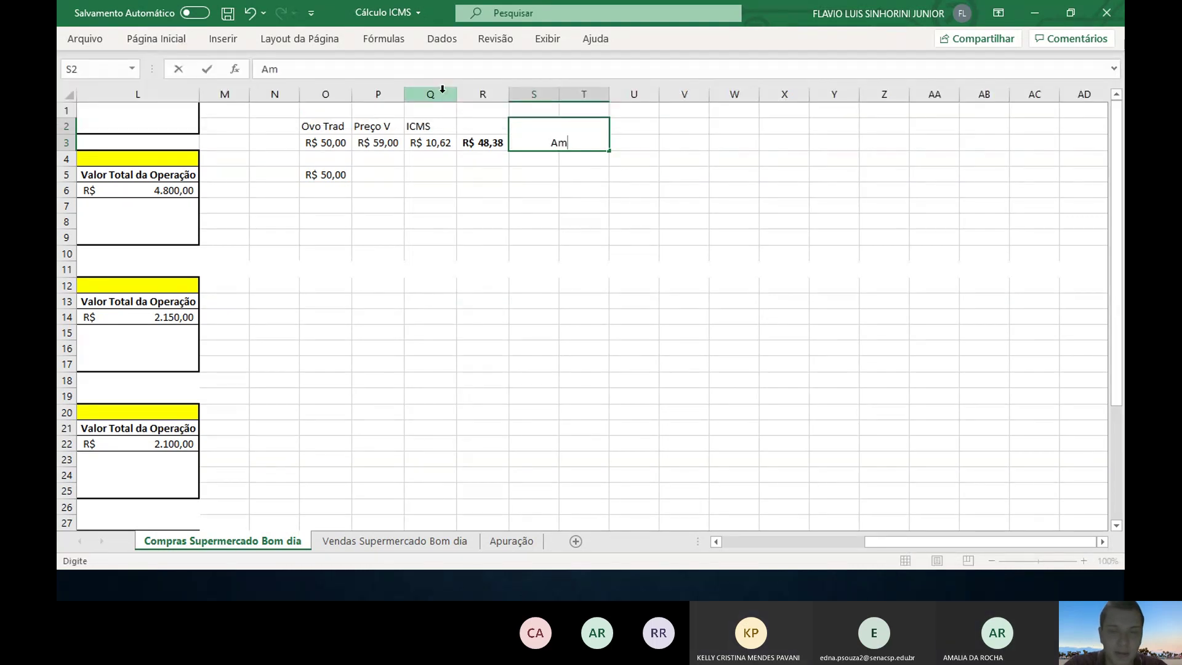
pyautogui.write('ália')
pyautogui.press('Return')
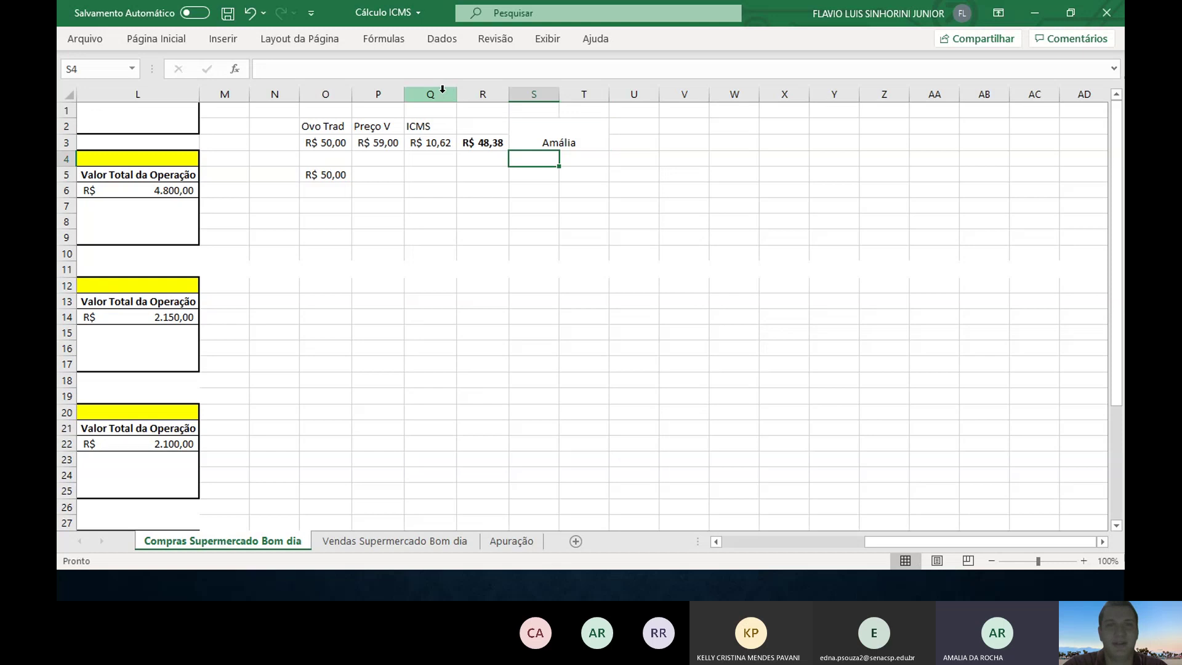
# - Enter a selling price of 62 in P5 and format it as accounting currency
pyautogui.press('Left')
pyautogui.press('Left')
pyautogui.press('Left')
pyautogui.press('Down')
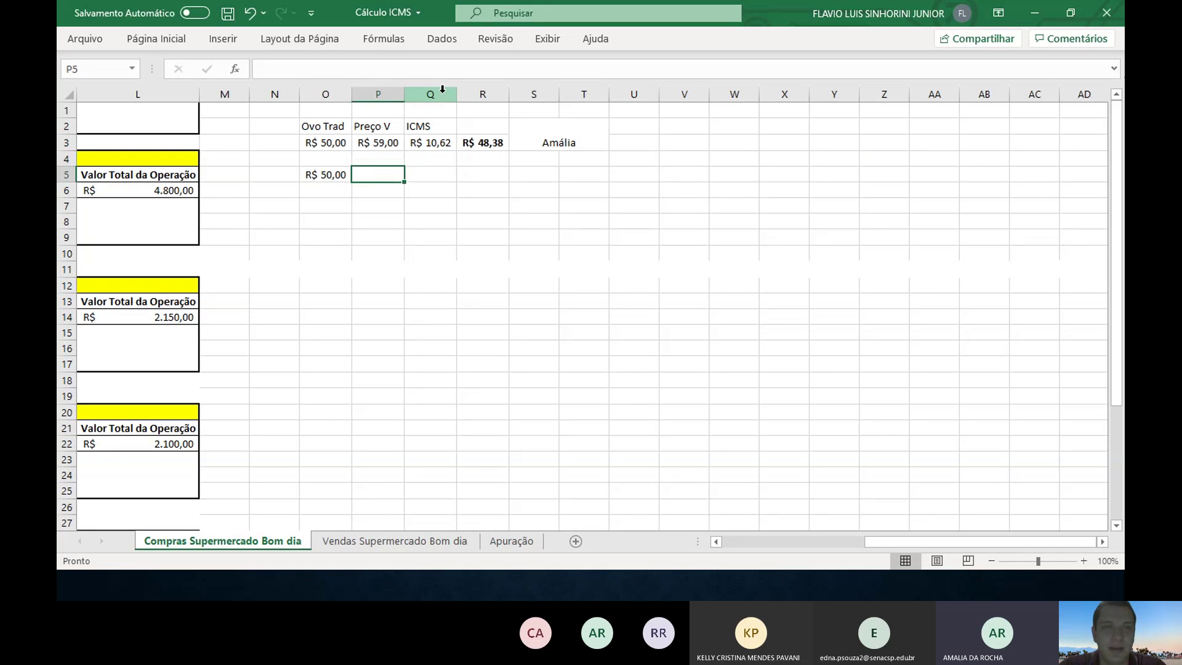
pyautogui.press('Left')
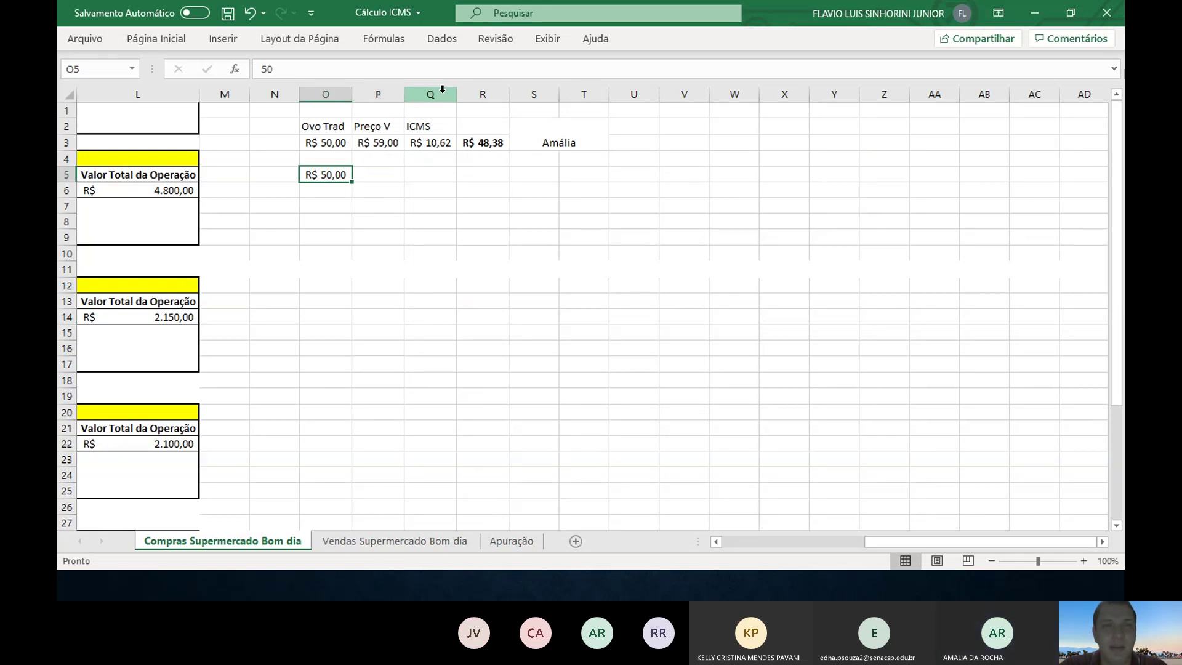
pyautogui.press('Right')
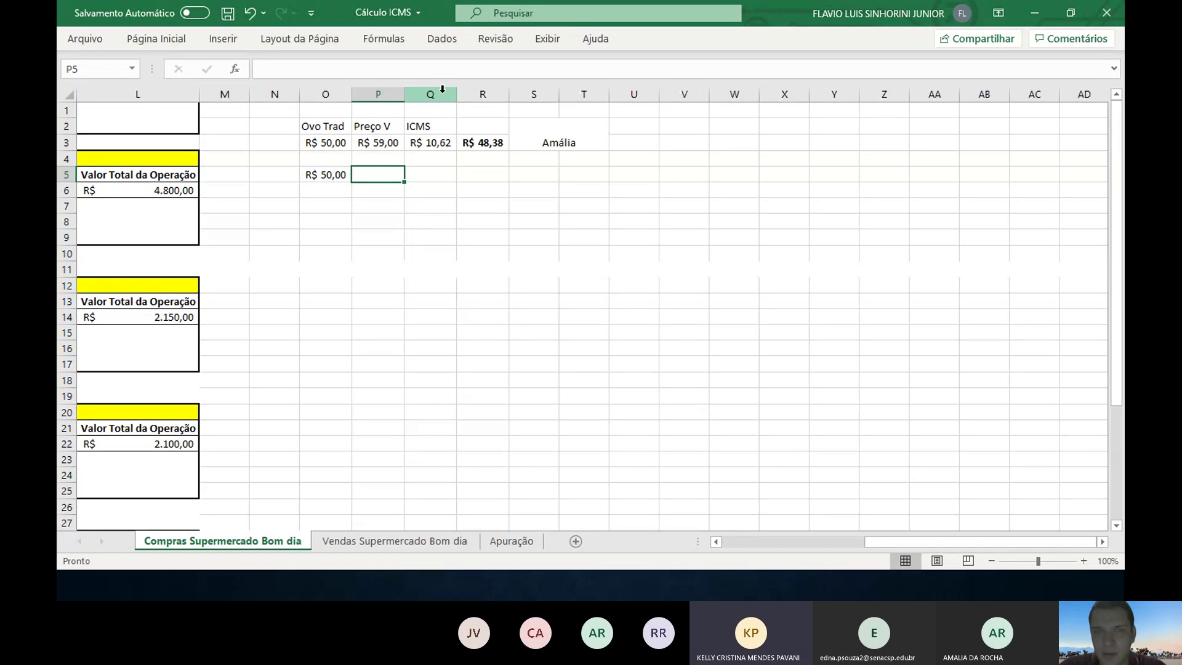
pyautogui.write('62')
pyautogui.press('Return')
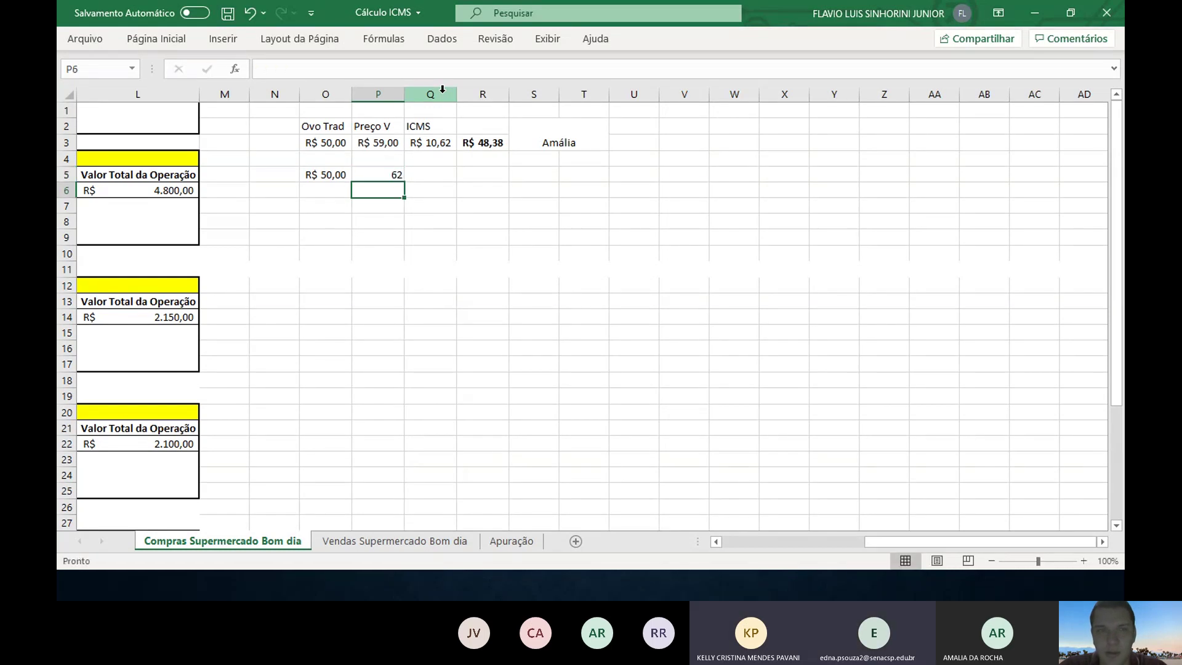
pyautogui.press('Up')
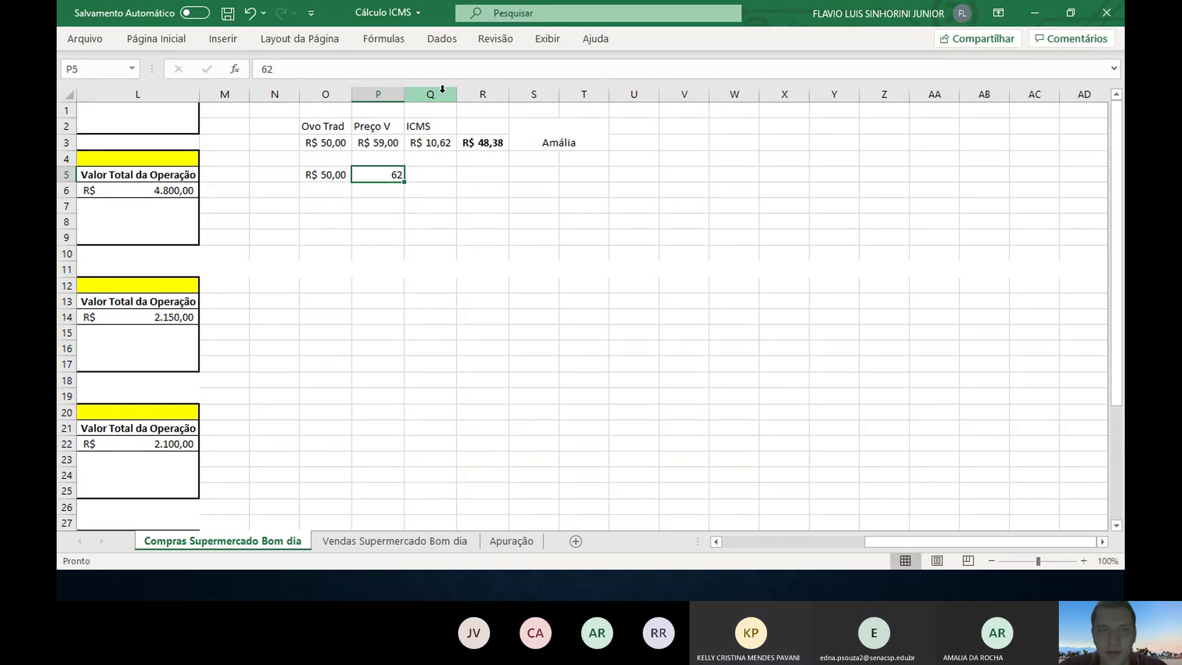
pyautogui.click(154, 39)
pyautogui.click(486, 97)
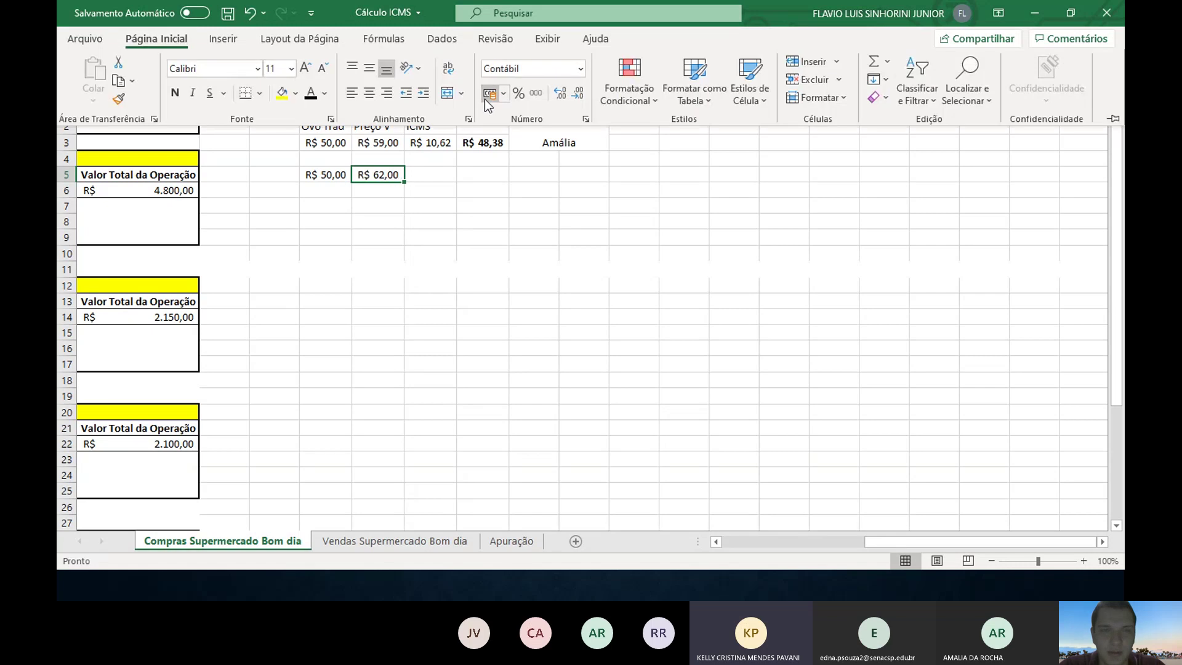
pyautogui.click(446, 178)
pyautogui.click(421, 167)
pyautogui.press('Left')
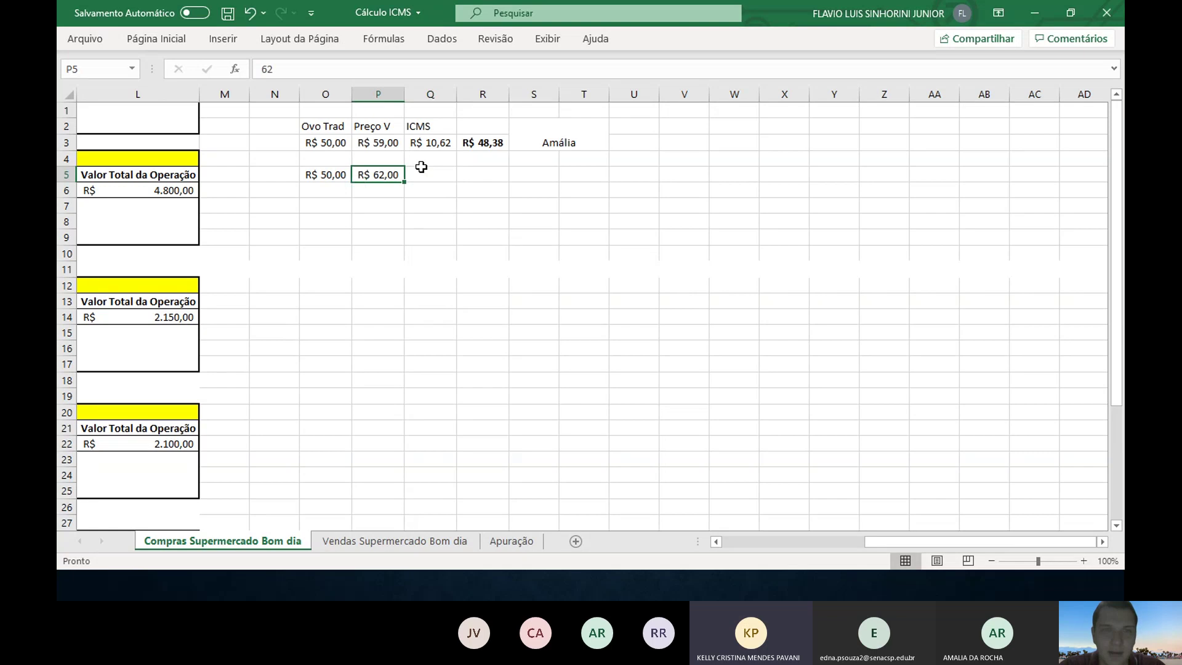
pyautogui.press('Right')
pyautogui.write('=')
pyautogui.press('Left')
pyautogui.write('98')
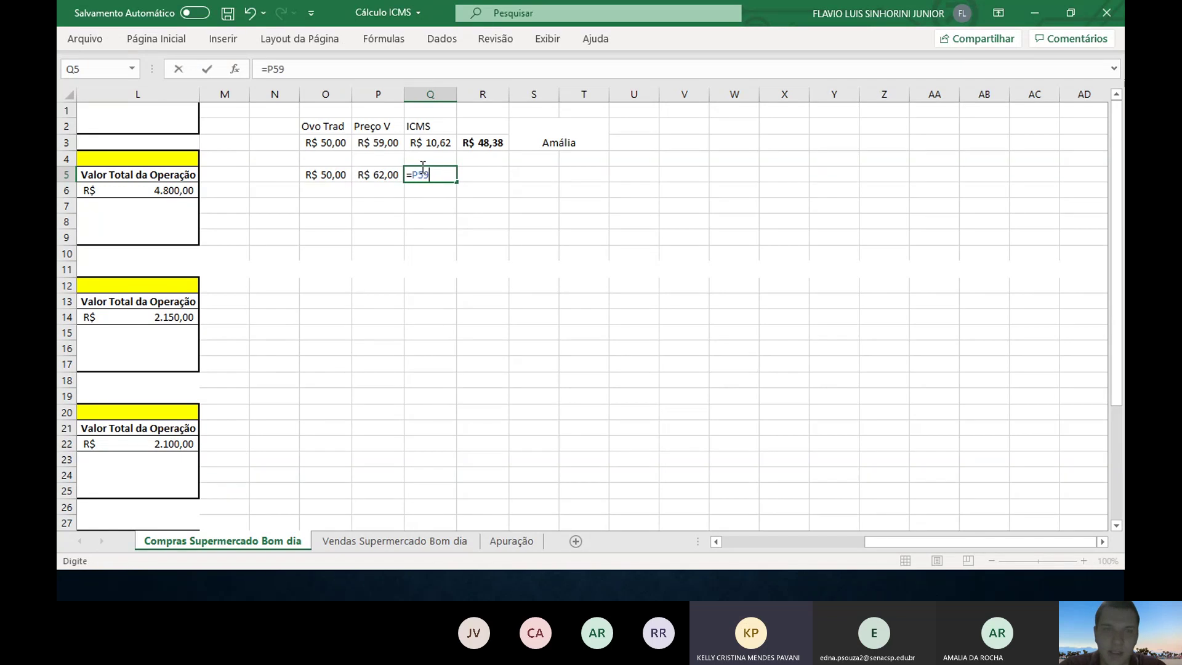
pyautogui.press('BackSpace')
pyautogui.press('BackSpace')
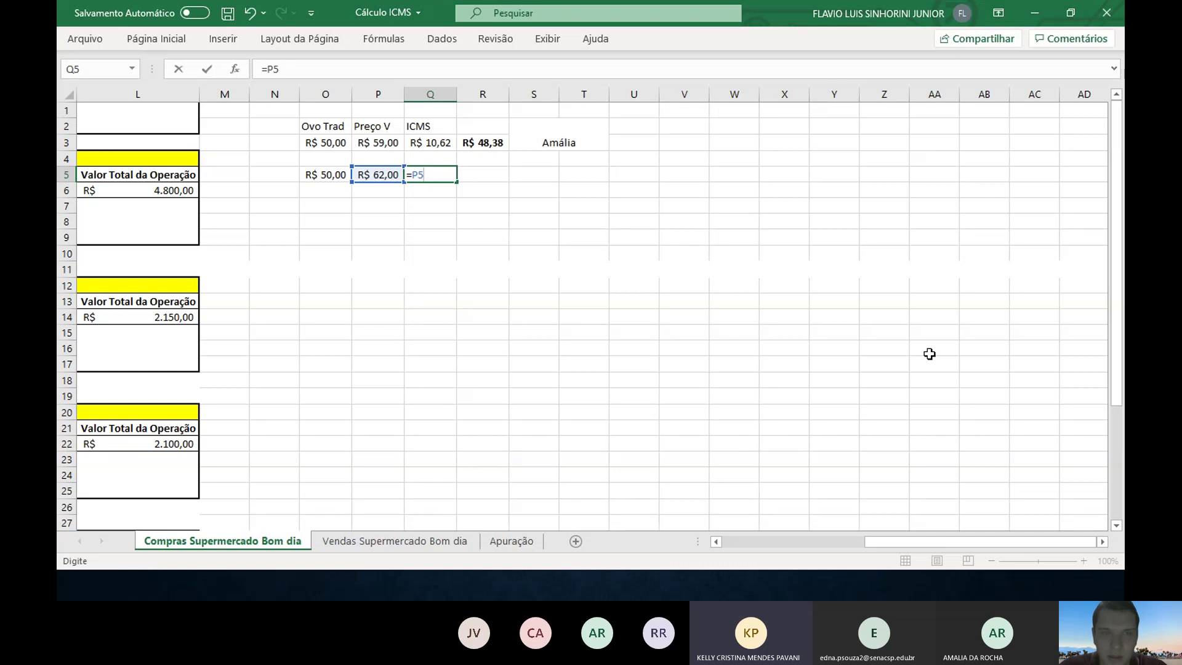
pyautogui.write('*18%')
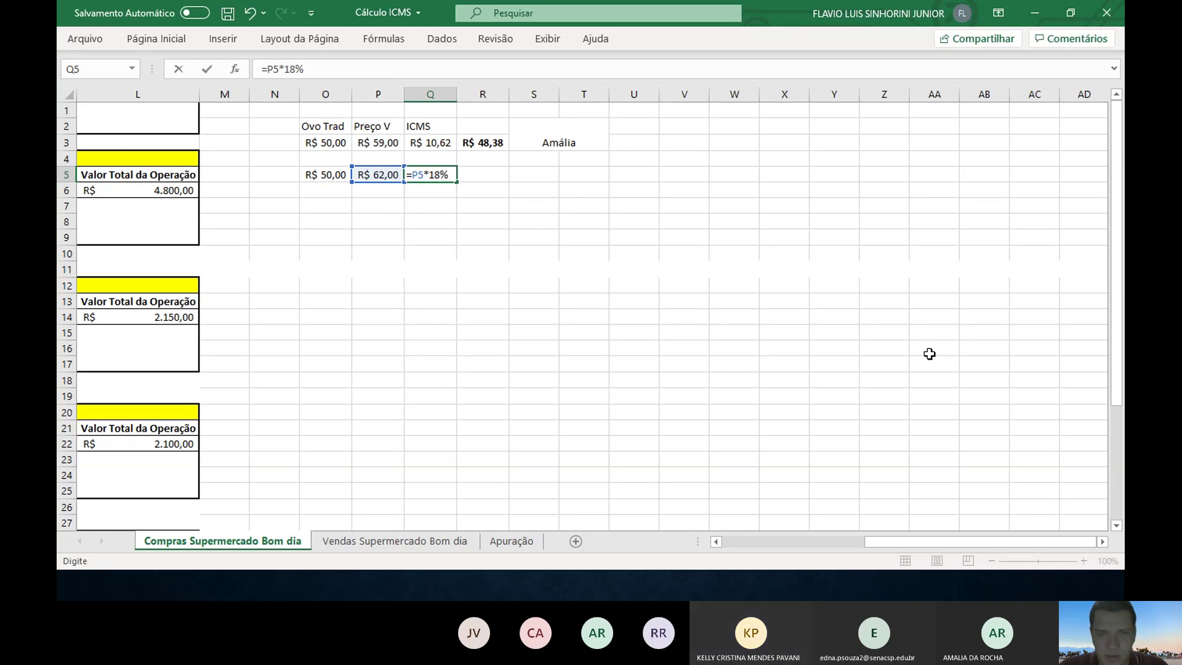
pyautogui.press('Escape')
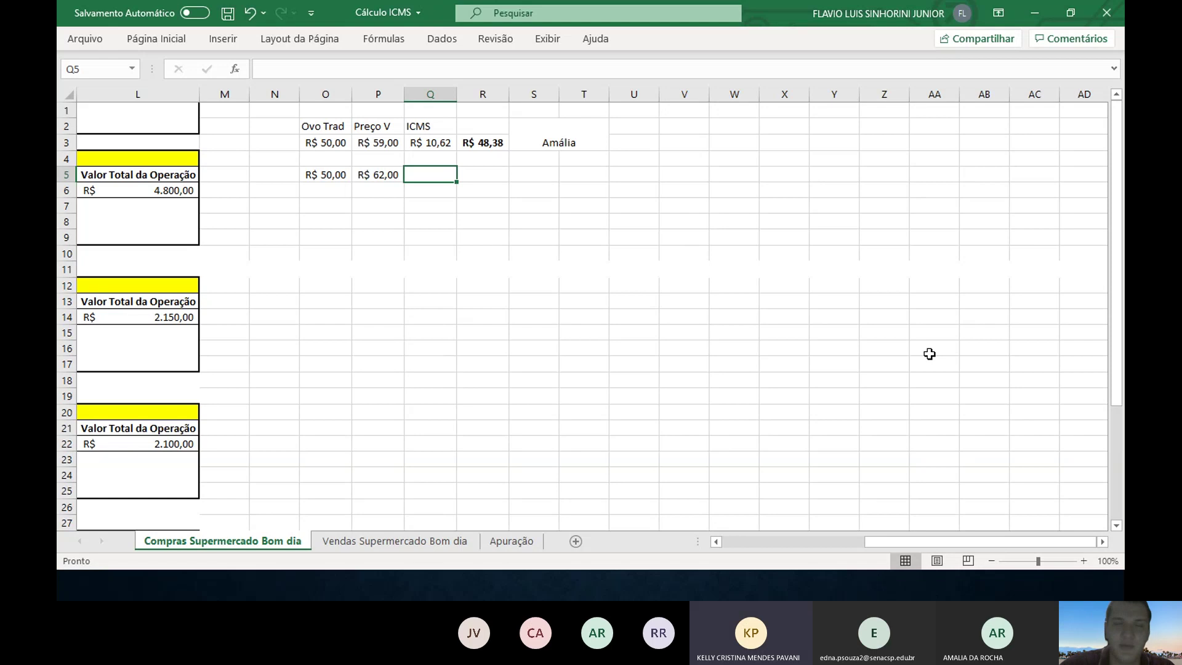
# - Calculate the ICMS on the second selling price in Q5 with the formula =P5*18%
pyautogui.write('=P5*1')
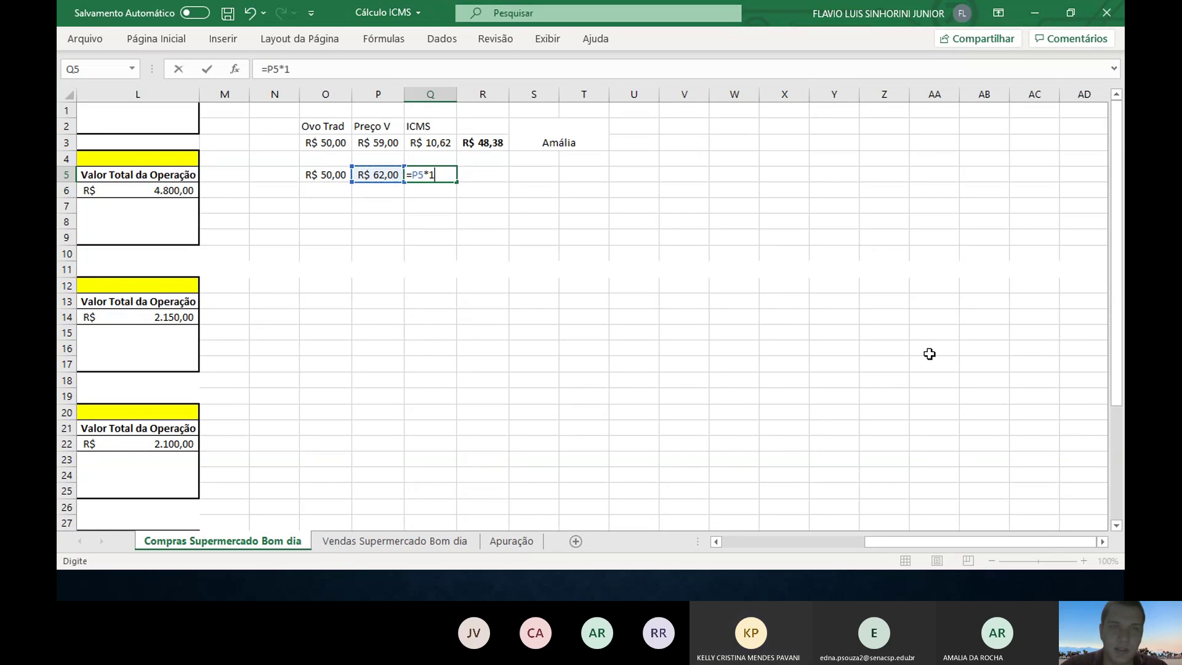
pyautogui.write('8%')
pyautogui.press('Return')
pyautogui.press('Up')
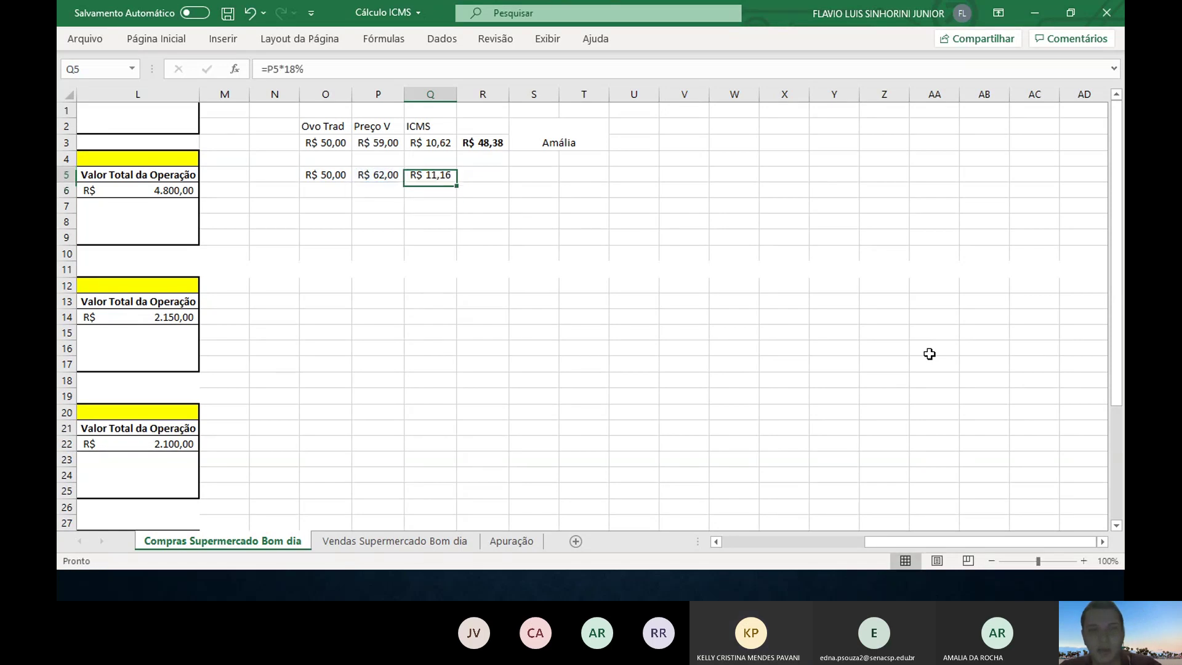
# - Subtract the ICMS from the second selling price in R5 with the formula =P5-Q5
pyautogui.press('Right')
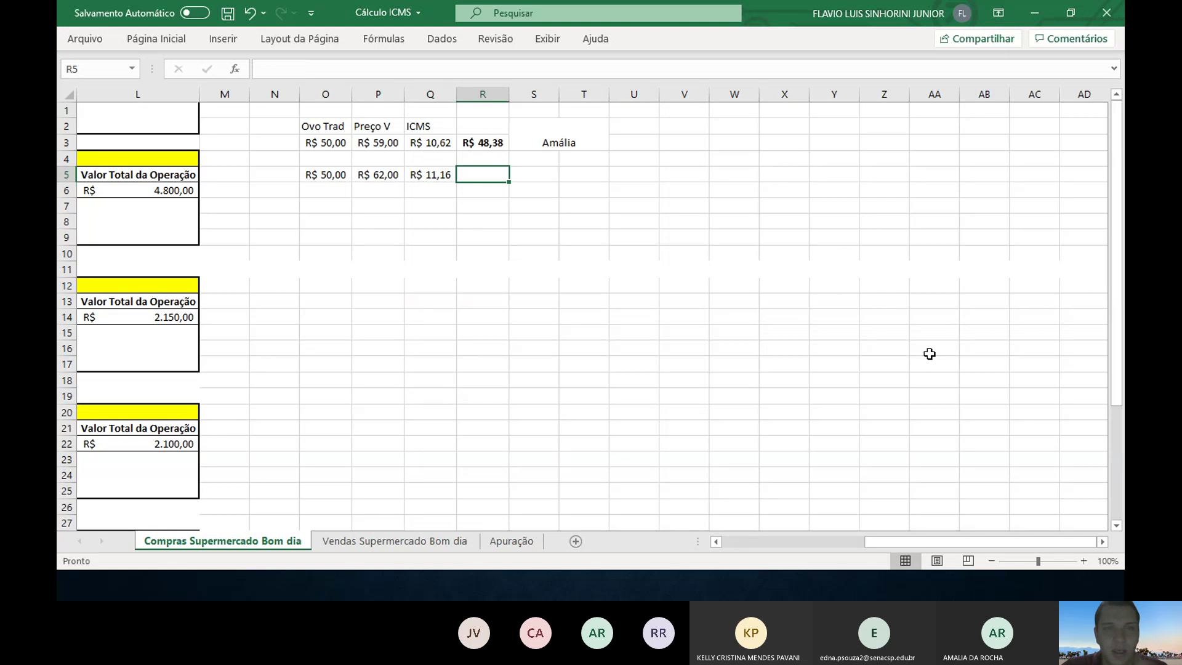
pyautogui.press('Left')
pyautogui.press('Right')
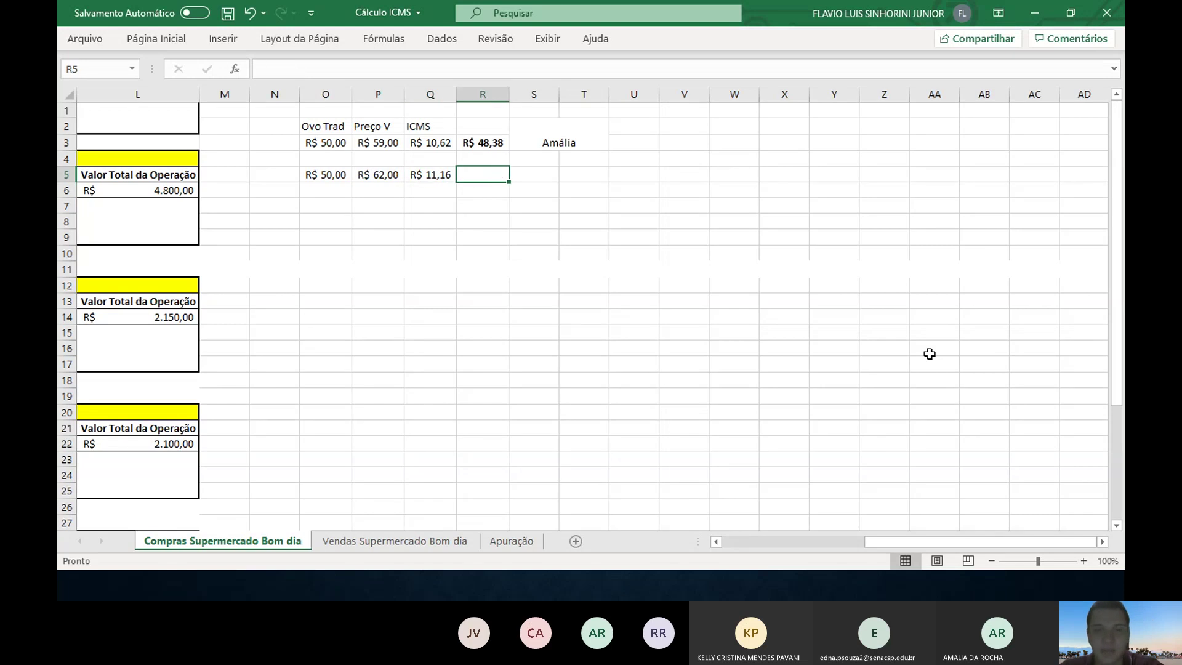
pyautogui.write('=')
pyautogui.press('Left')
pyautogui.press('Left')
pyautogui.write('-')
pyautogui.press('Left')
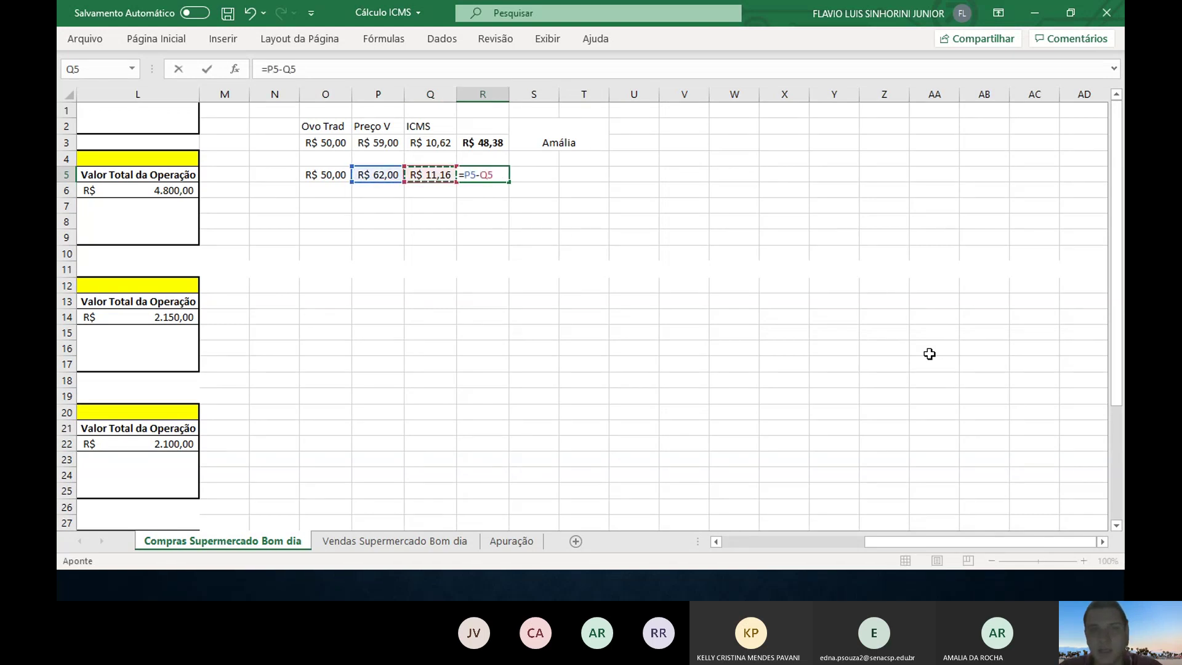
pyautogui.press('Return')
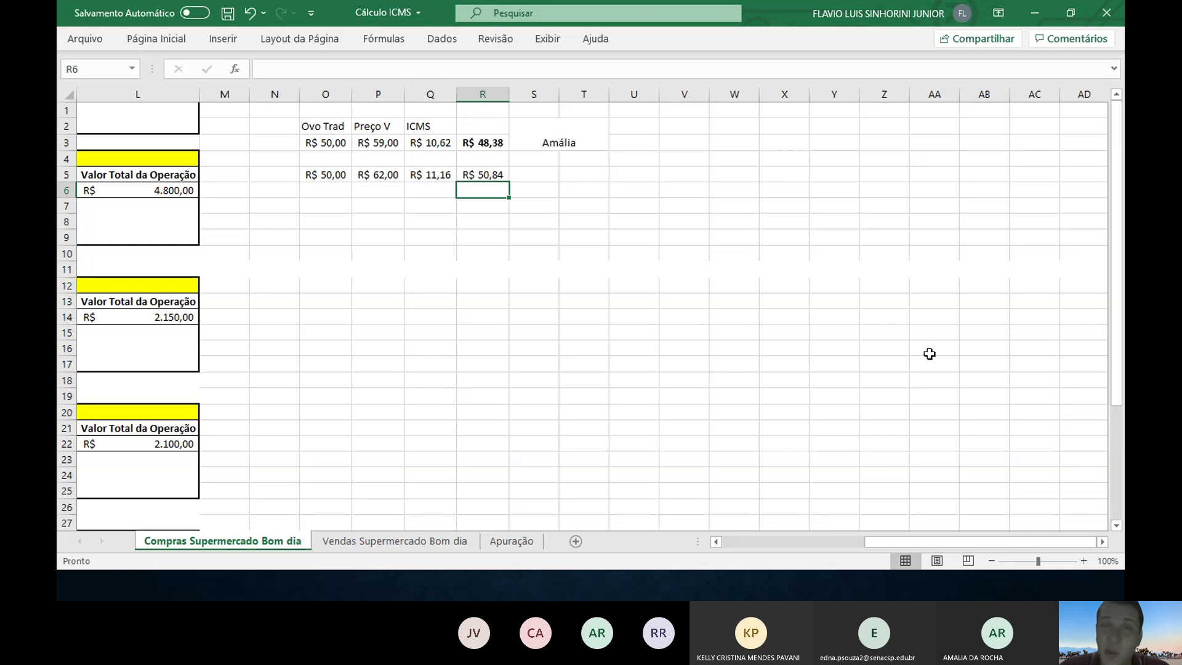
# - Merge and center S5:T6 and enter the participant's first name beside the second price proposal
pyautogui.press('Down')
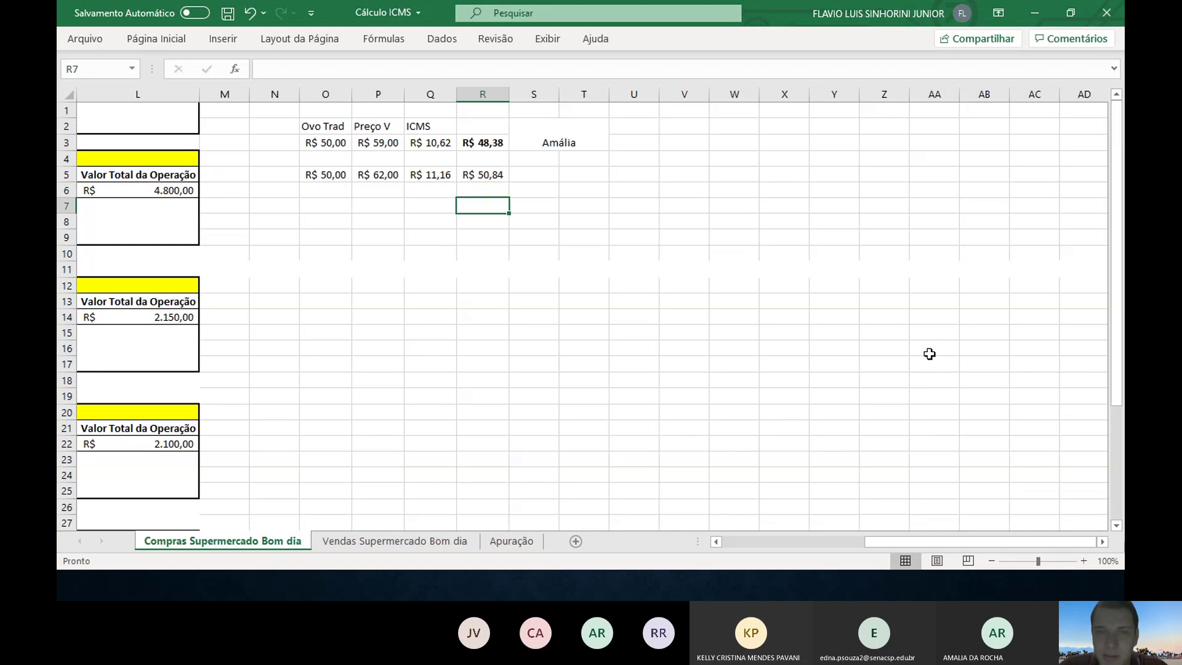
pyautogui.press('Right')
pyautogui.press('Up')
pyautogui.press('Up')
pyautogui.hotkey('shift', 'Right')
pyautogui.hotkey('shift', 'Down')
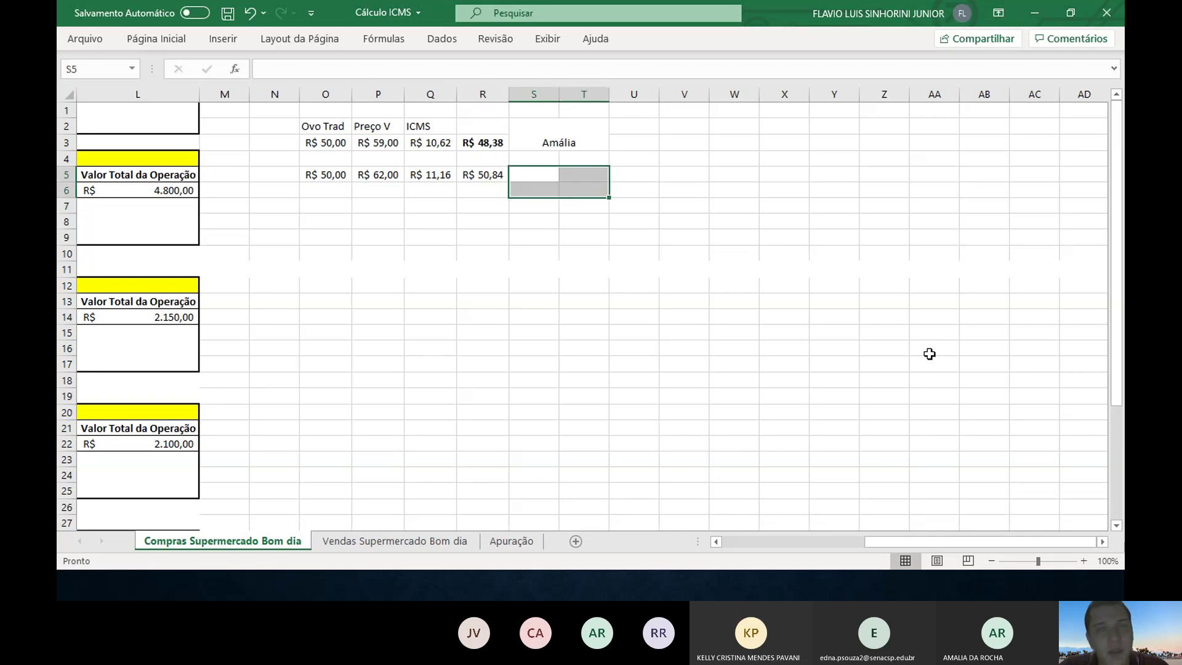
pyautogui.click(145, 38)
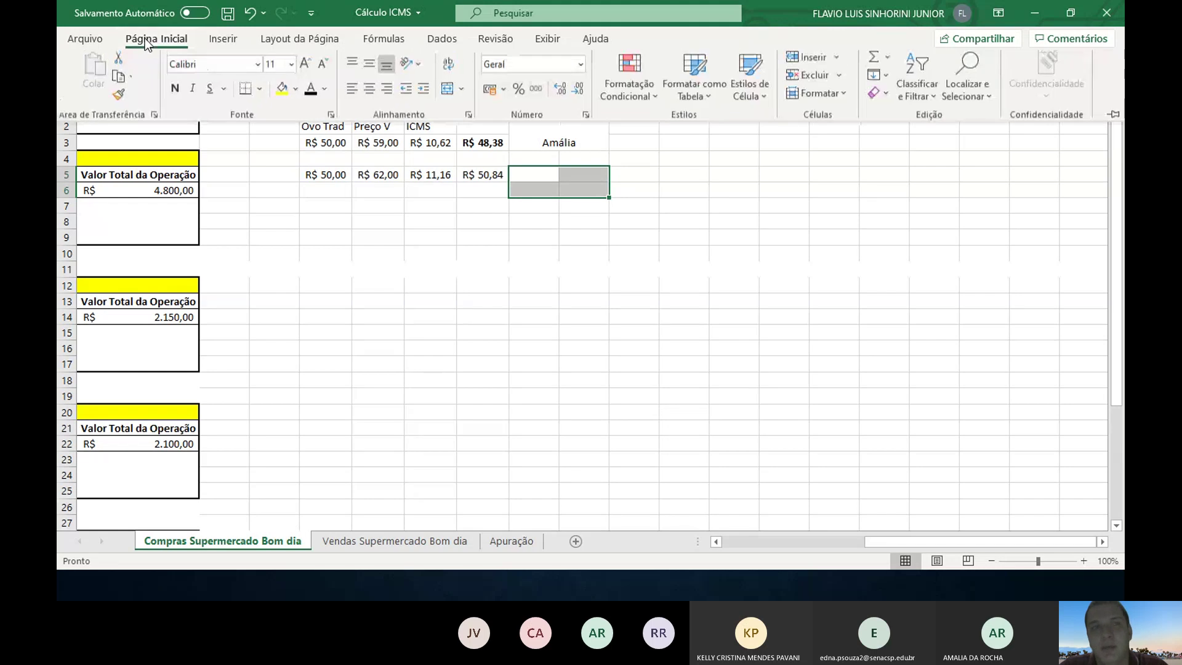
pyautogui.click(448, 93)
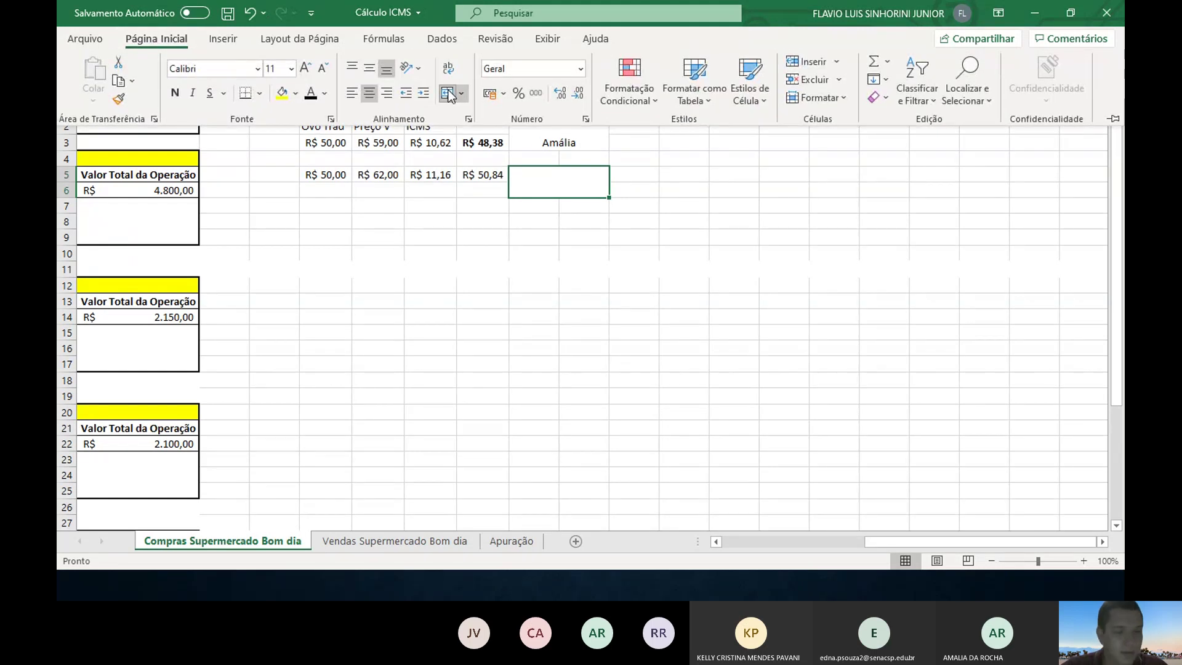
pyautogui.write('Kellu')
pyautogui.press('BackSpace')
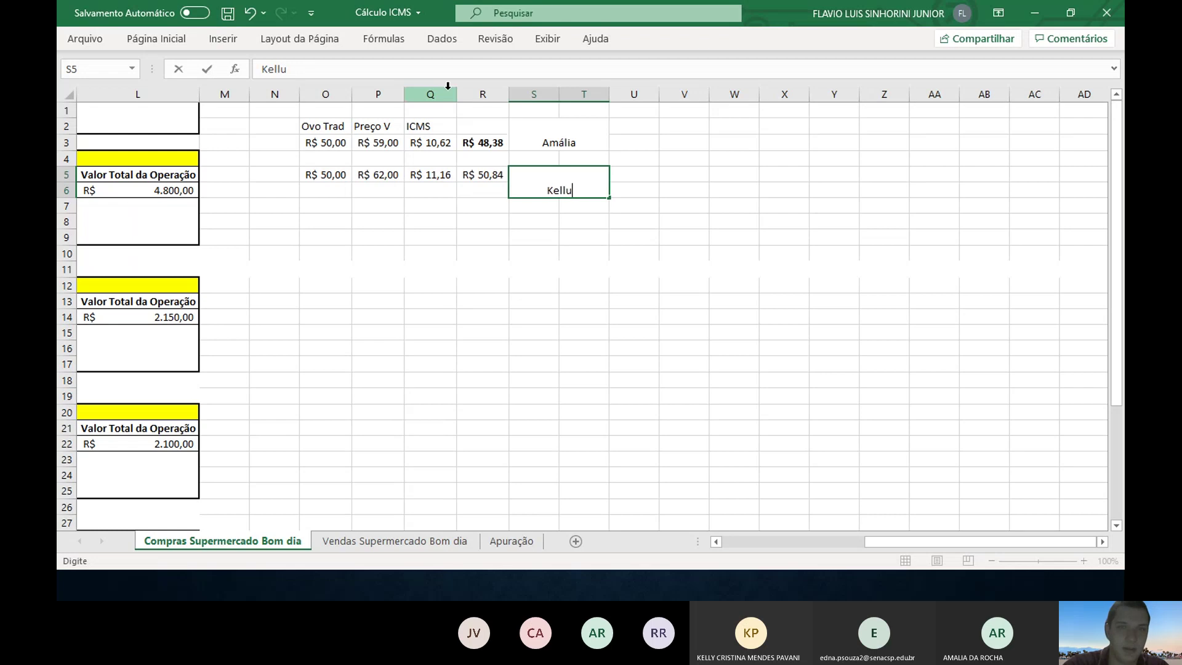
pyautogui.write('y')
pyautogui.press('Return')
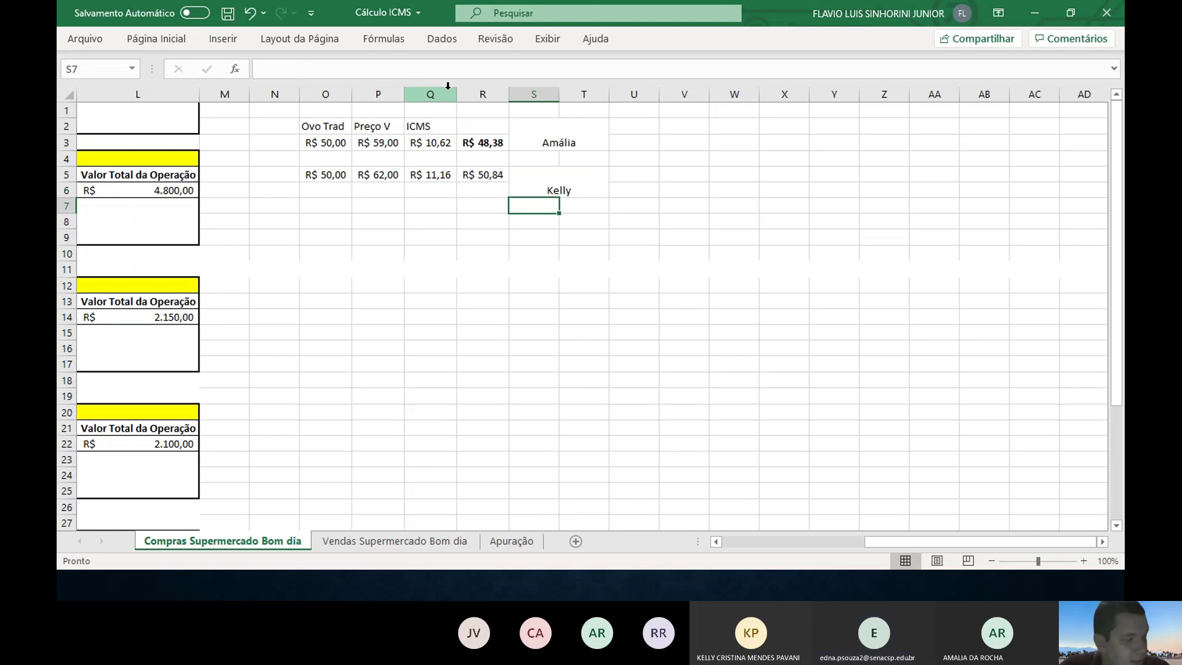
# - Vertically center the participant's name in the merged cell S5:T6
pyautogui.press('Up')
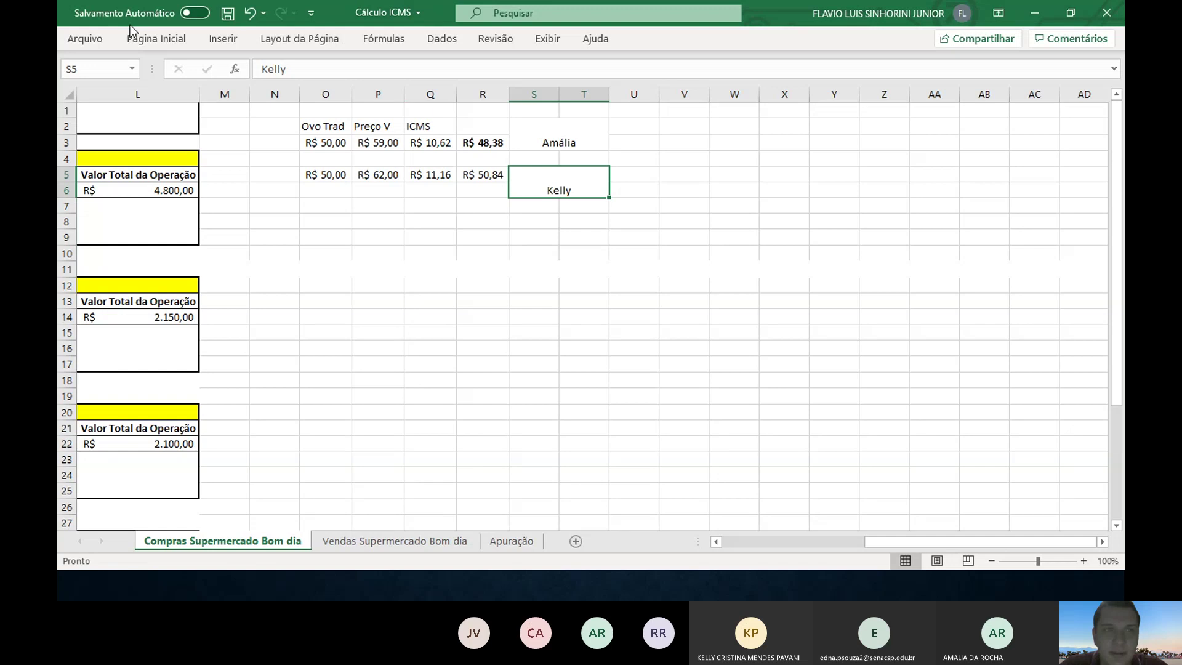
pyautogui.click(147, 40)
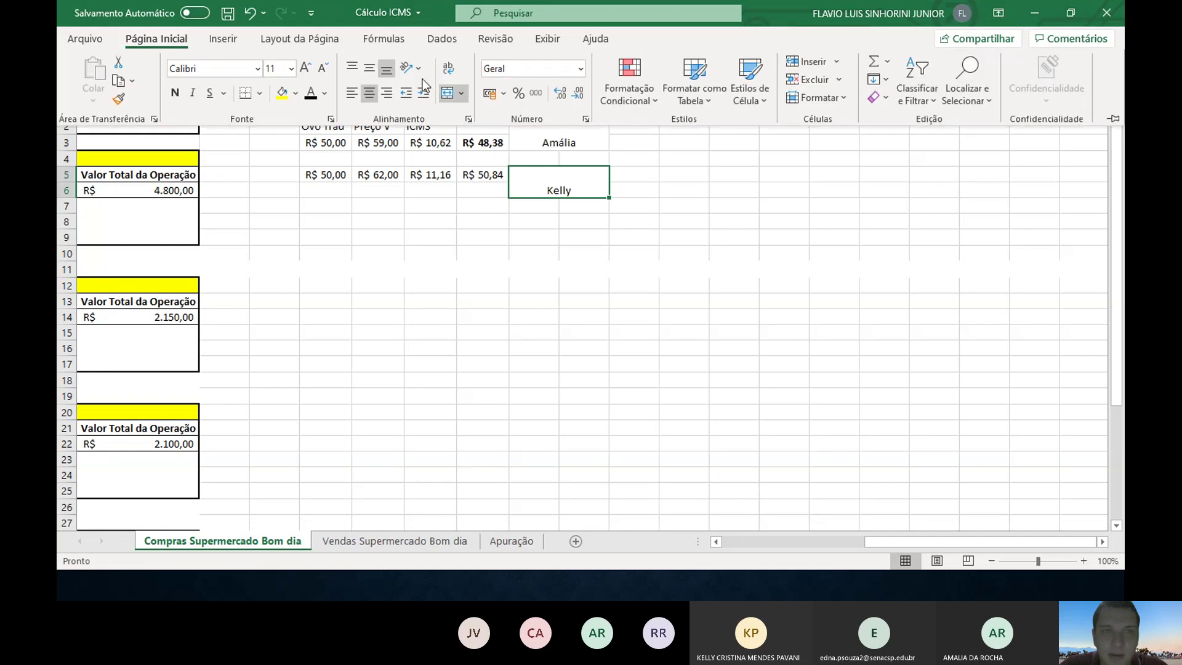
pyautogui.click(369, 69)
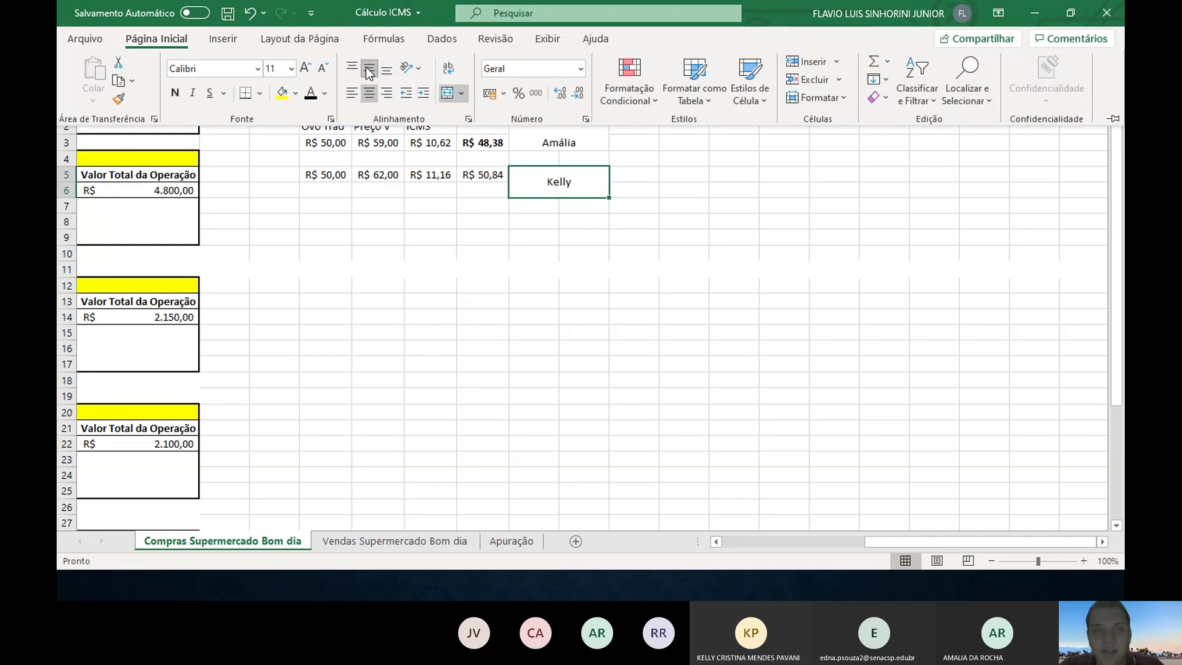
# - Check the meeting window and return to the workbook
pyautogui.hotkey('alt', 'Tab')
pyautogui.hotkey('alt', 'Tab')
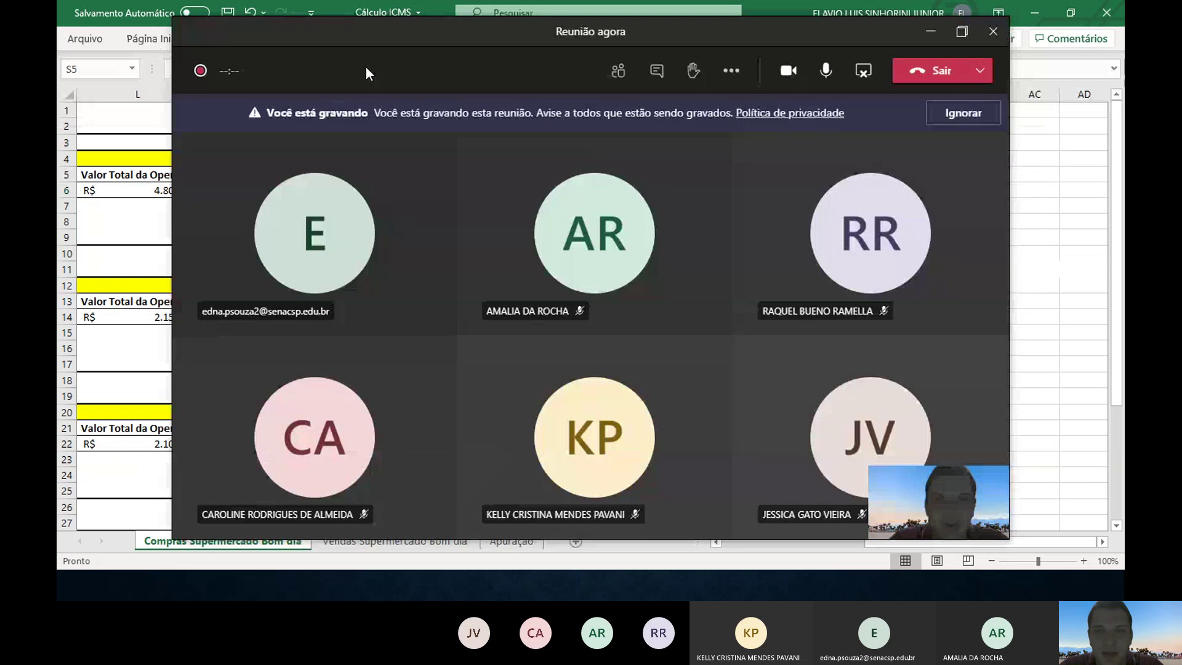
pyautogui.hotkey('alt', 'Tab')
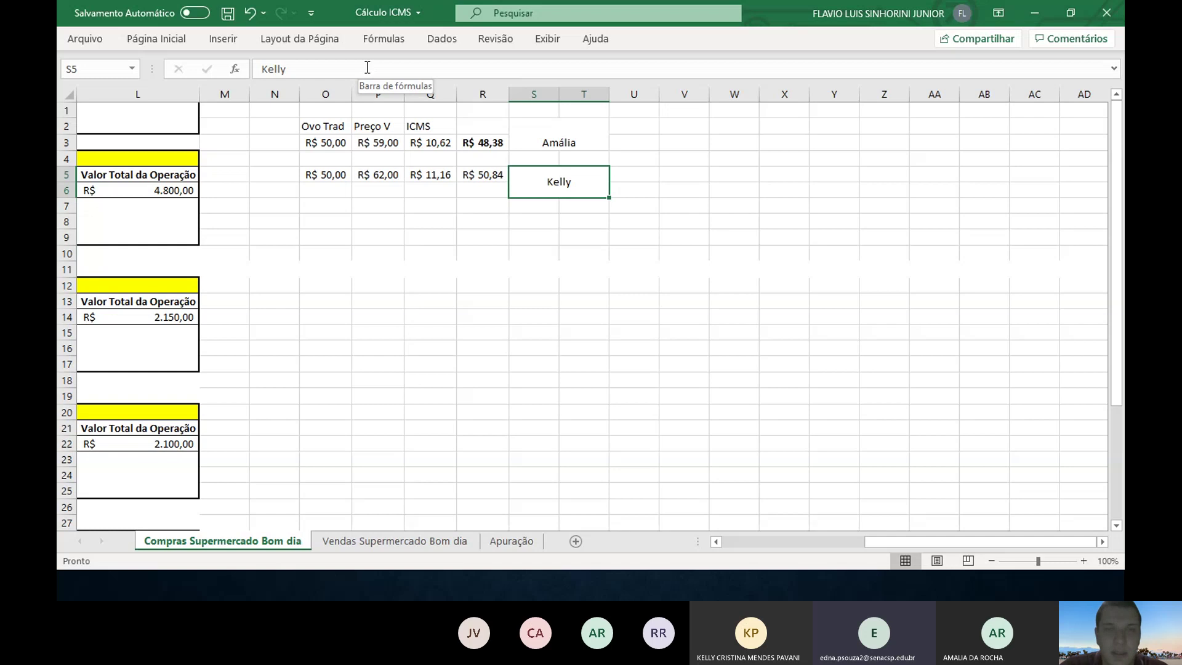
# - Make the net value in R5 bold and switch to the DESAFIO slide of the presentation
pyautogui.press('Left')
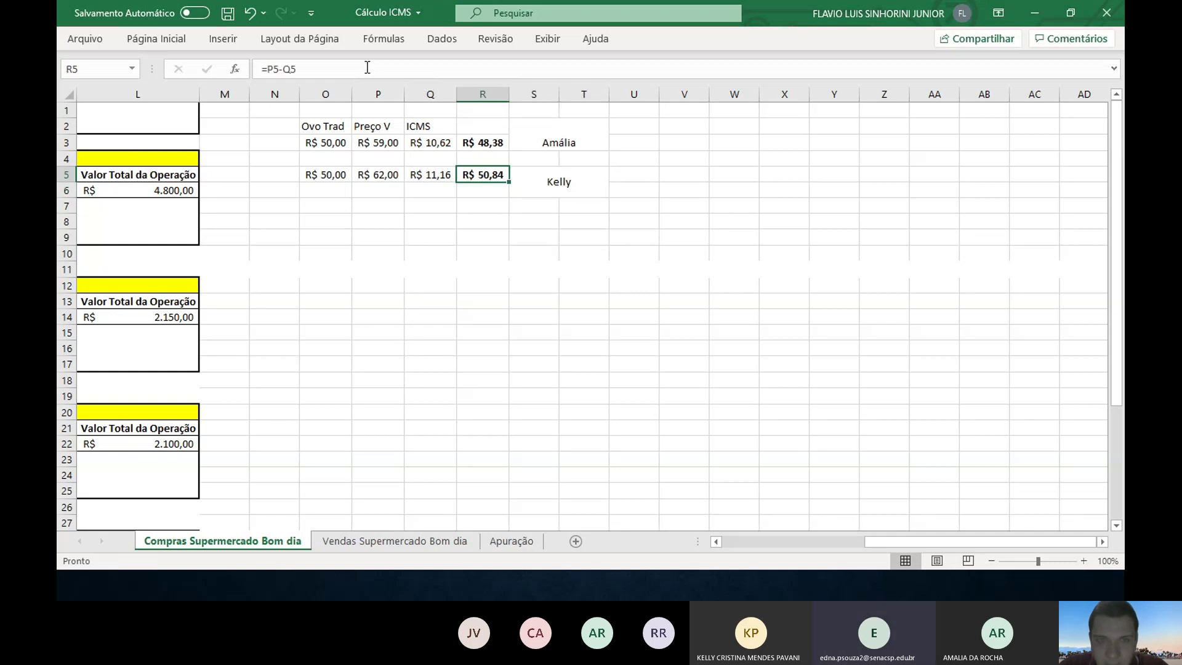
pyautogui.hotkey('alt', 'Tab')
pyautogui.hotkey('alt', 'Tab')
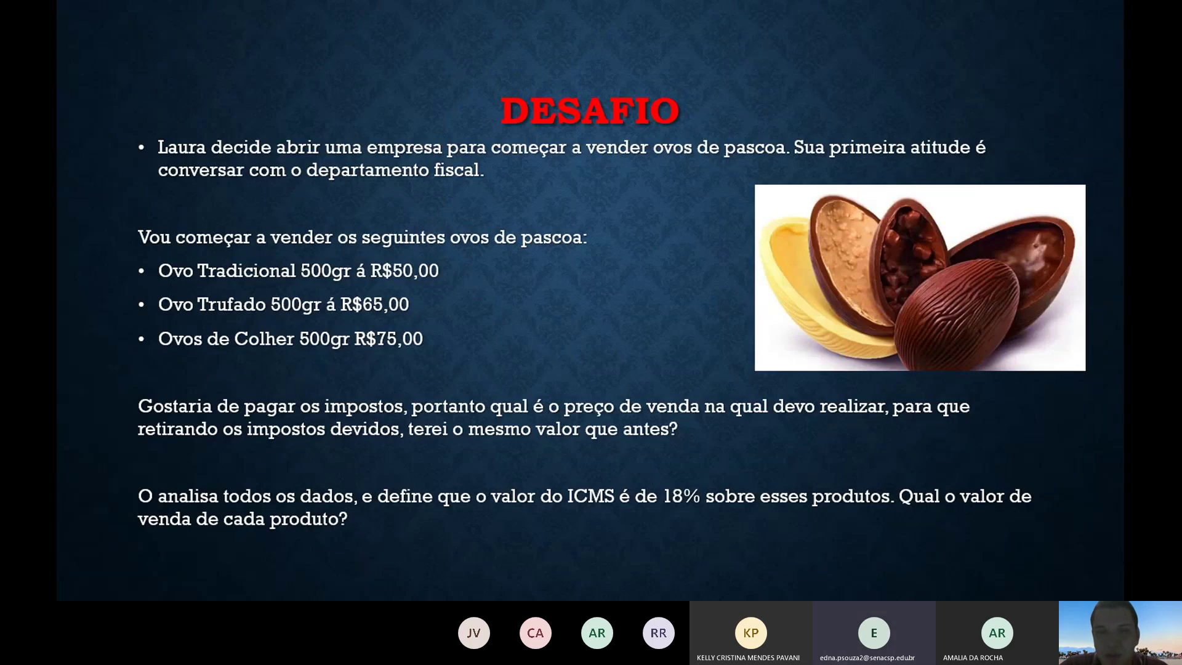
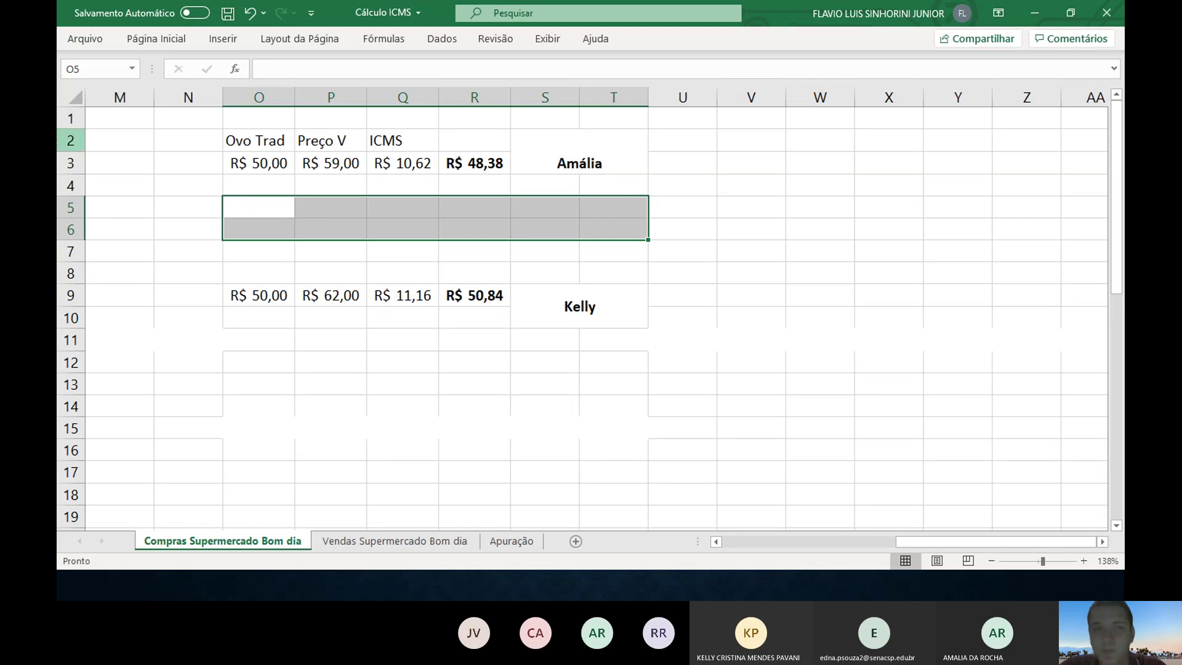
# - Enter the traditional egg's value of 50 in O5
pyautogui.click(258, 188)
pyautogui.press('Return')
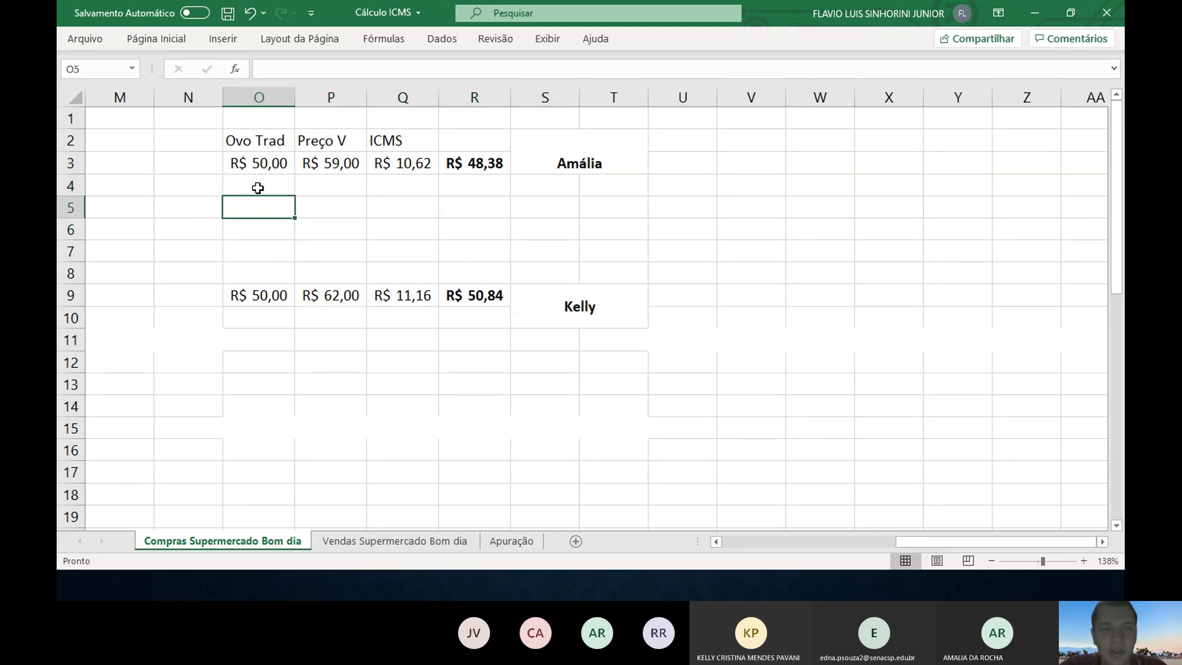
pyautogui.write('50')
pyautogui.press('Return')
pyautogui.press('Up')
pyautogui.press('F2')
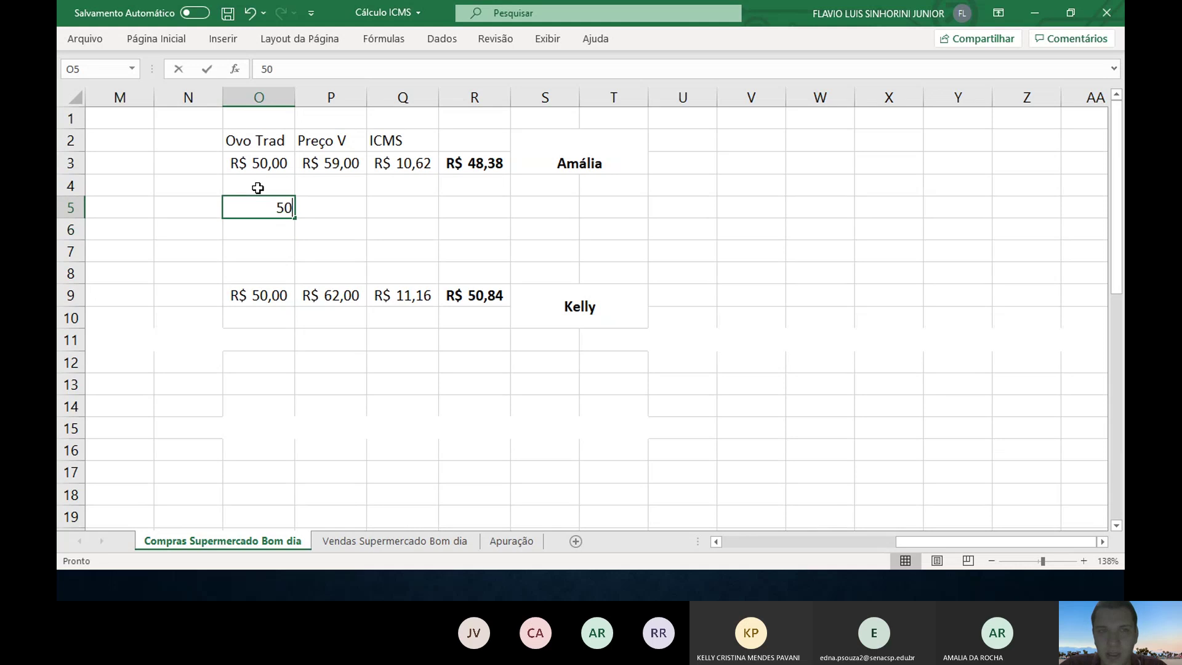
pyautogui.press('Return')
pyautogui.press('Up')
pyautogui.press('Right')
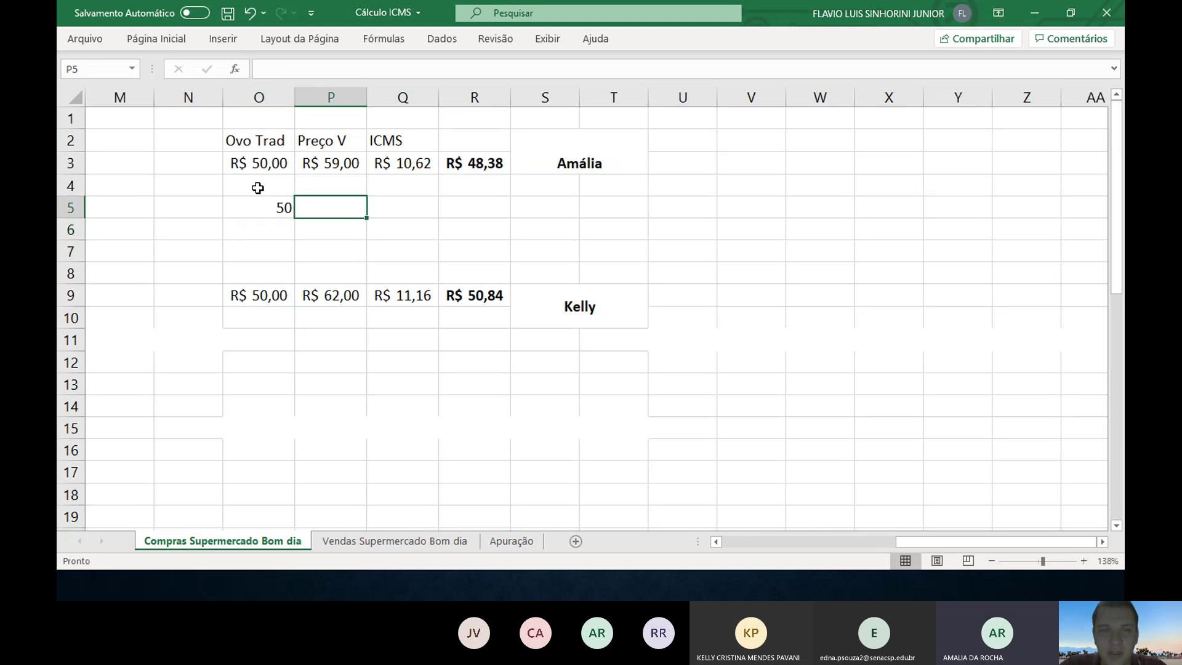
# - Copy the currency-formatted value from O3 into O5
pyautogui.press('Left')
pyautogui.press('Up')
pyautogui.press('Up')
pyautogui.hotkey('ctrl', 'c')
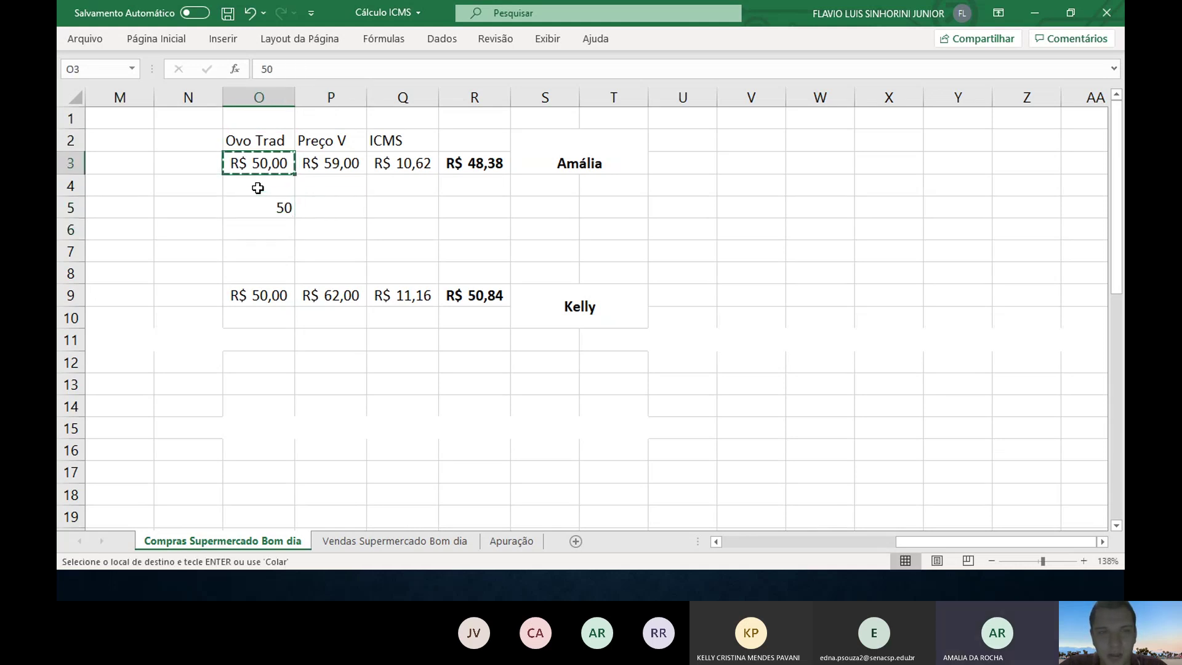
pyautogui.press('Down')
pyautogui.press('Down')
pyautogui.press('Down')
pyautogui.press('Up')
pyautogui.hotkey('ctrl', 'v')
pyautogui.press('Right')
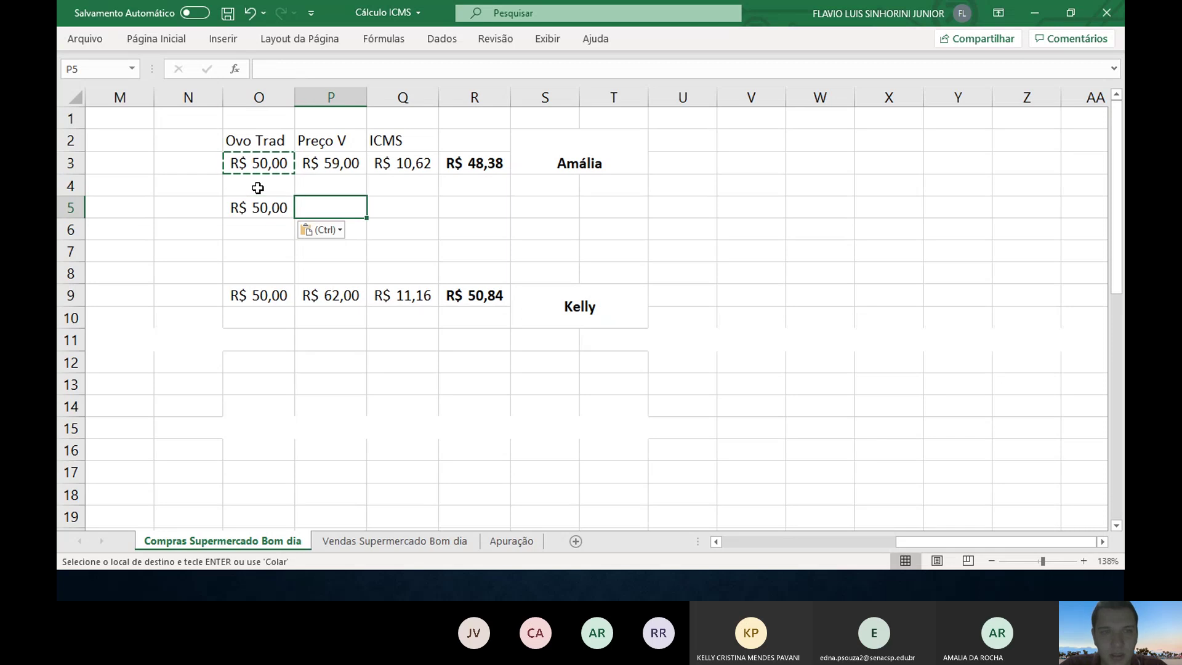
# - Try adding the ICMS rate to the egg's value in P5 with the formula =O5+18%
pyautogui.write('=')
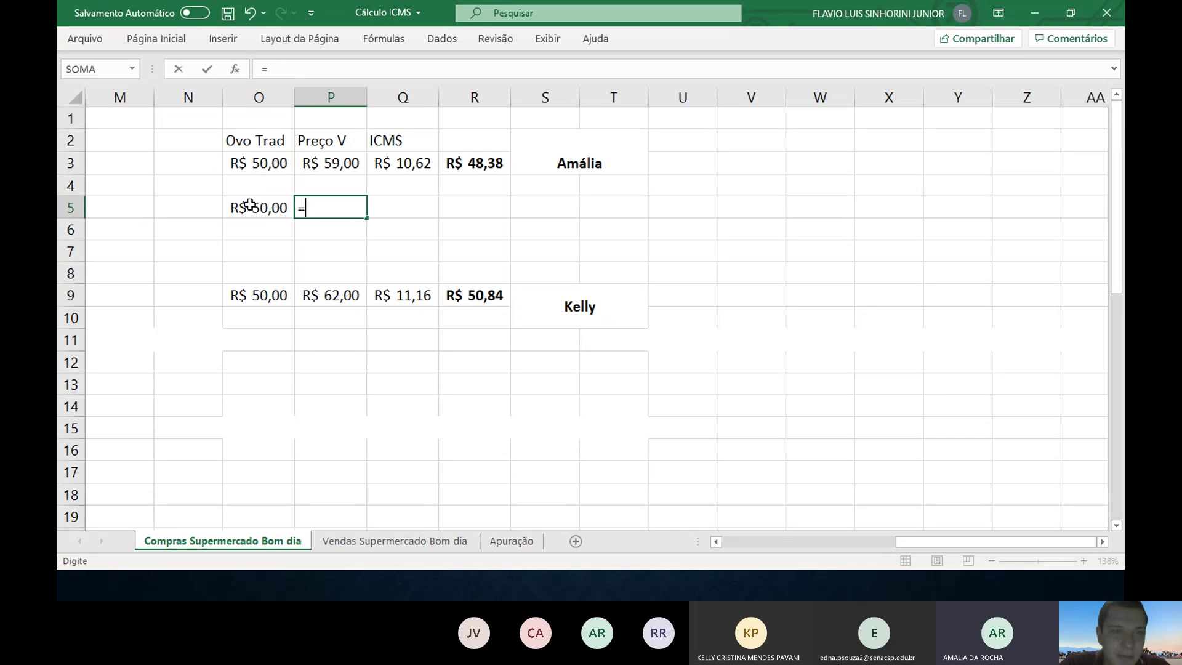
pyautogui.click(250, 205)
pyautogui.write('+')
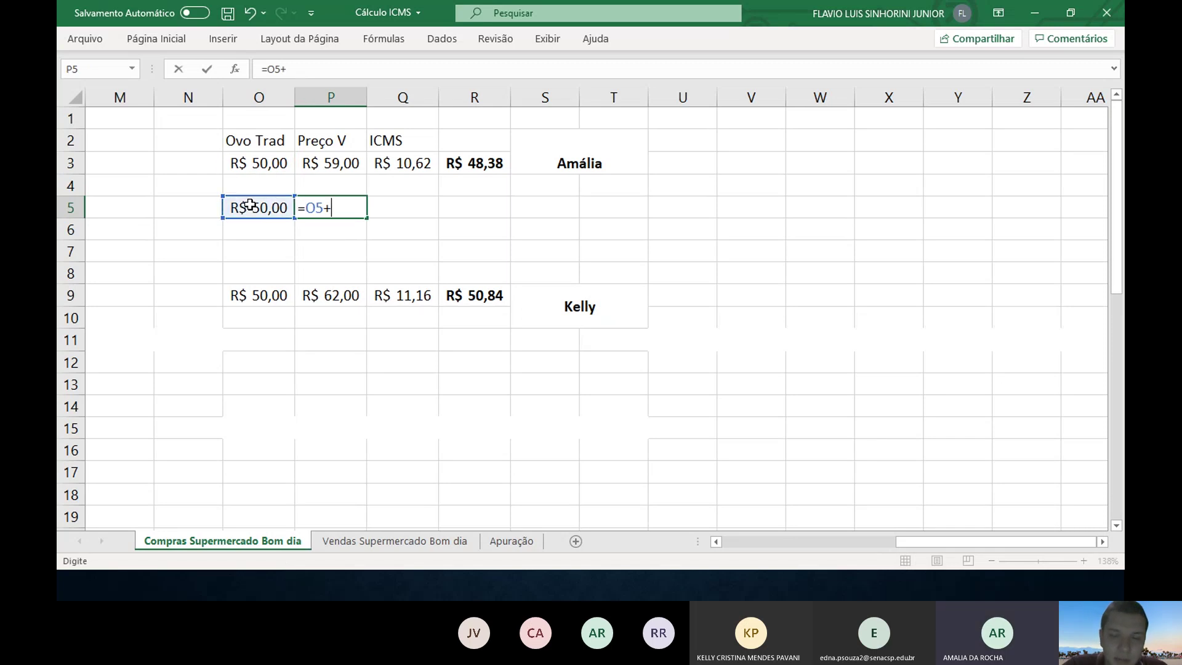
pyautogui.write('18')
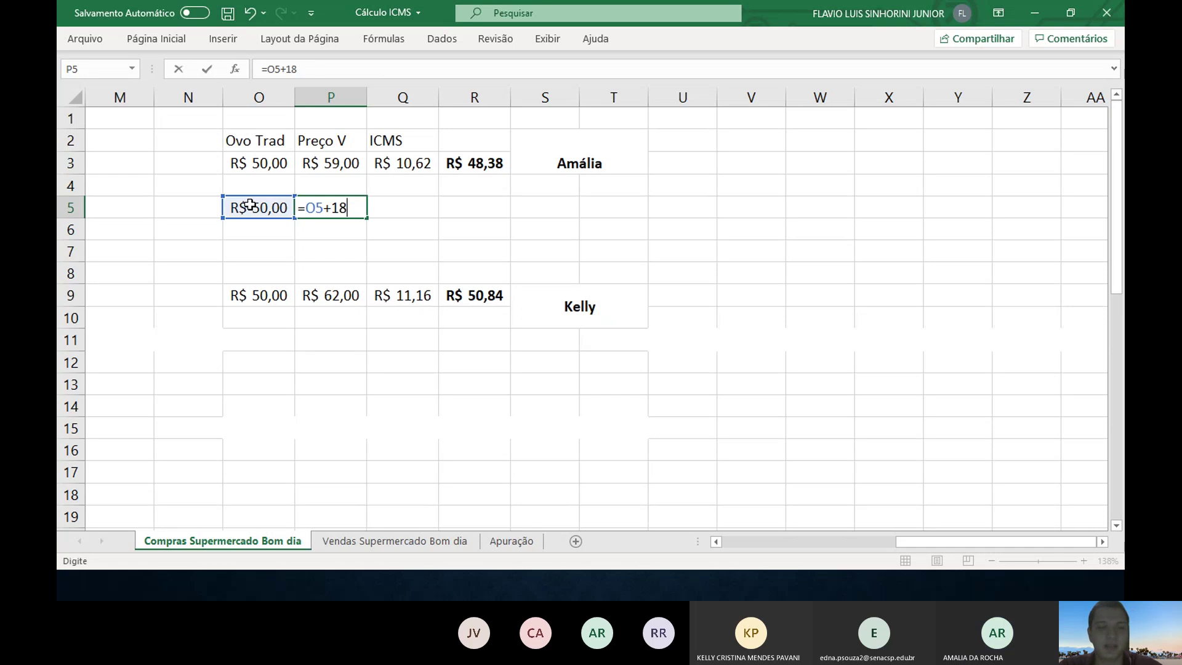
pyautogui.write('%')
pyautogui.press('Return')
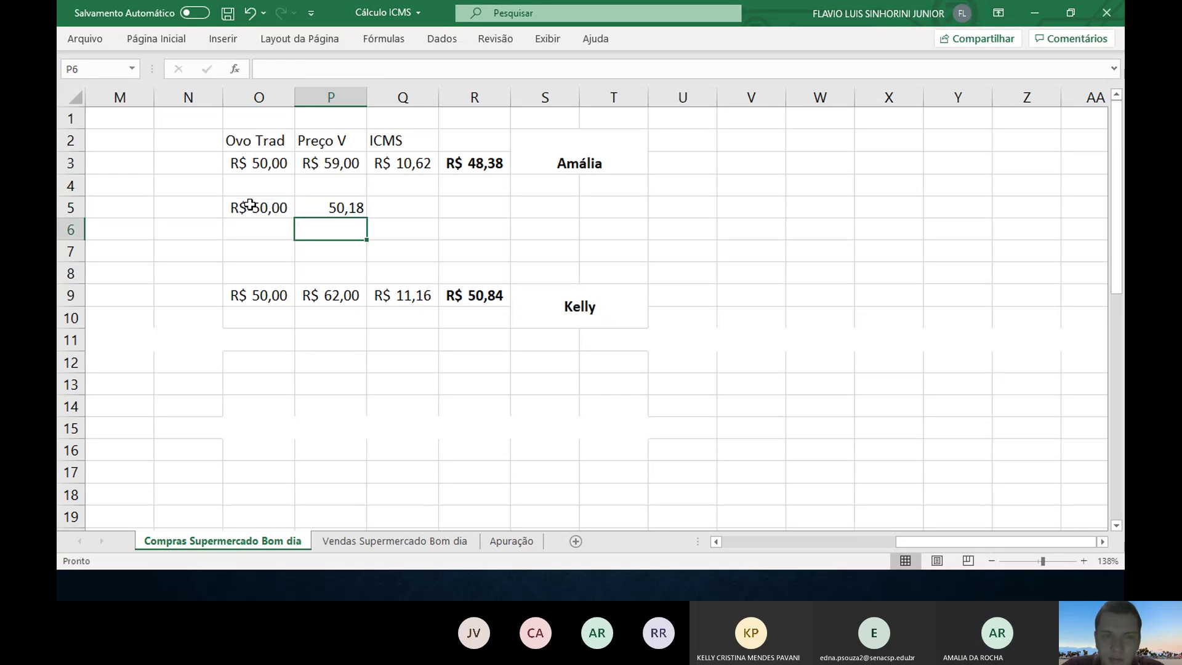
# - Change the formula in P5 to the multiplication =O5*18%
pyautogui.press('Up')
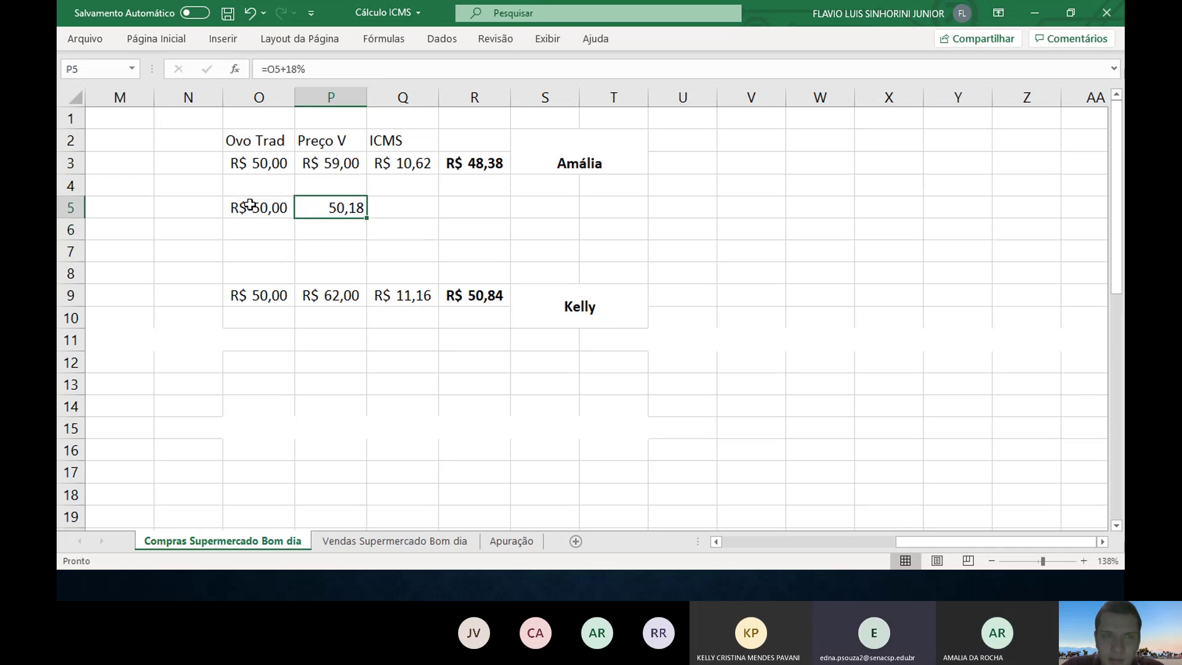
pyautogui.click(285, 69)
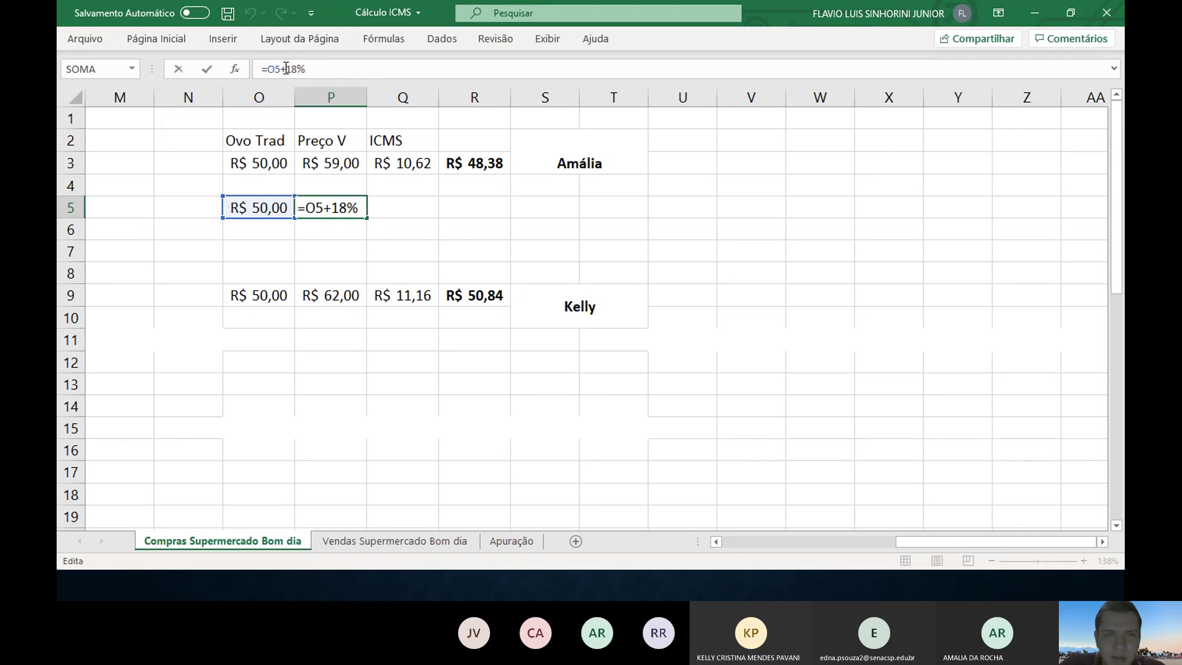
pyautogui.press('BackSpace')
pyautogui.write('*')
pyautogui.press('Return')
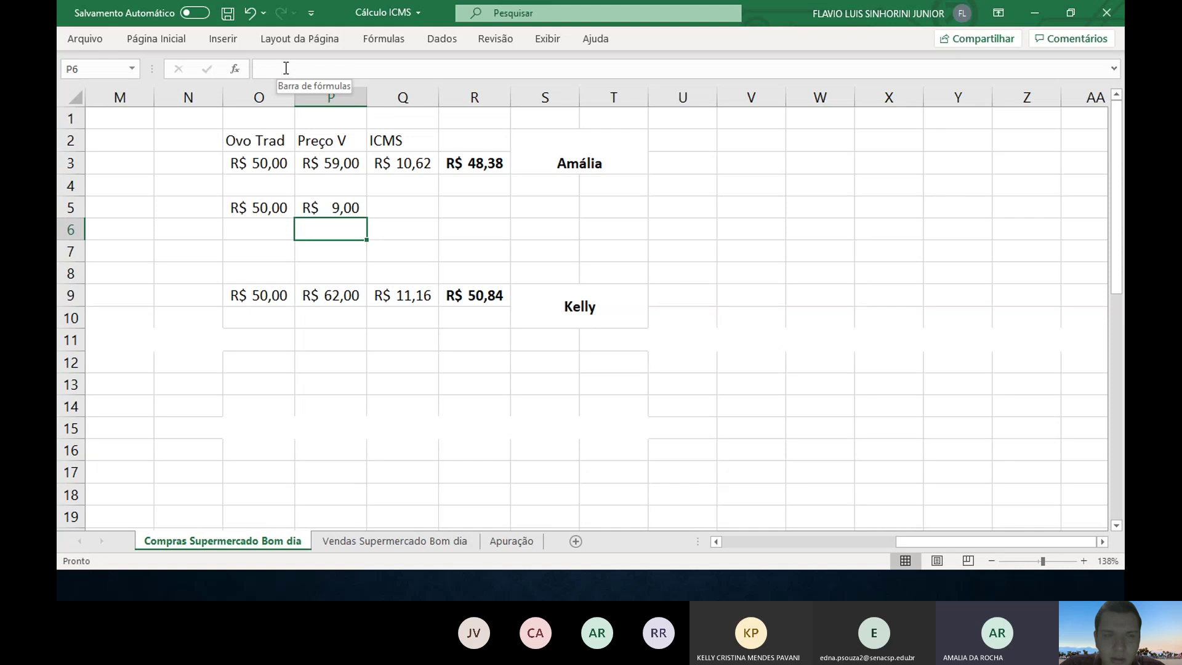
# - Clear the trial formula in P5 and the value in O5
pyautogui.press('Up')
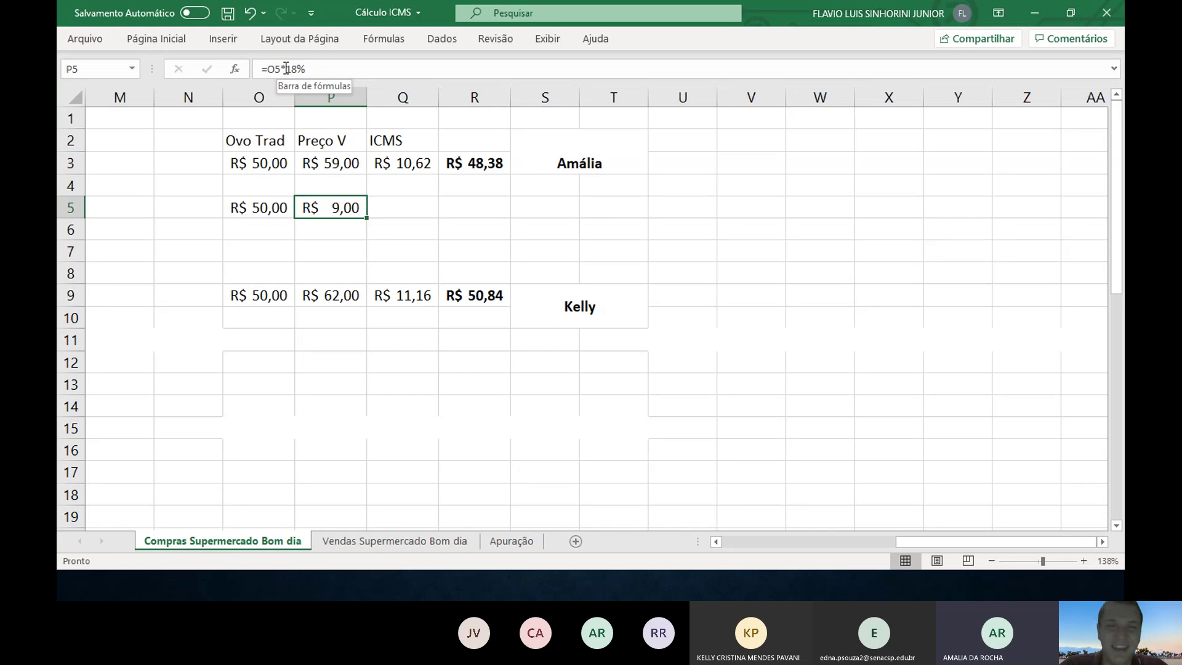
pyautogui.hotkey('alt', 'Tab')
pyautogui.hotkey('alt', 'Tab')
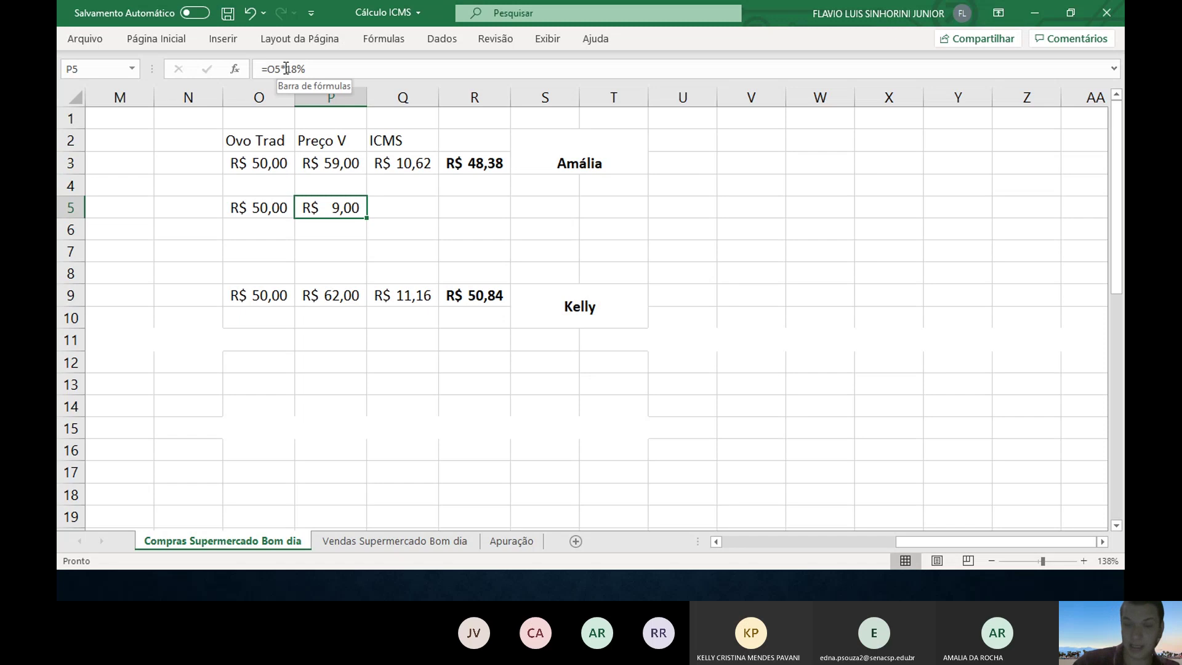
pyautogui.press('Delete')
pyautogui.press('Left')
pyautogui.press('Delete')
pyautogui.press('Down')
pyautogui.press('Down')
pyautogui.press('Down')
pyautogui.press('Down')
pyautogui.press('Down')
pyautogui.press('Down')
pyautogui.press('Down')
pyautogui.press('Down')
pyautogui.press('Down')
pyautogui.press('Down')
pyautogui.press('Down')
pyautogui.press('Down')
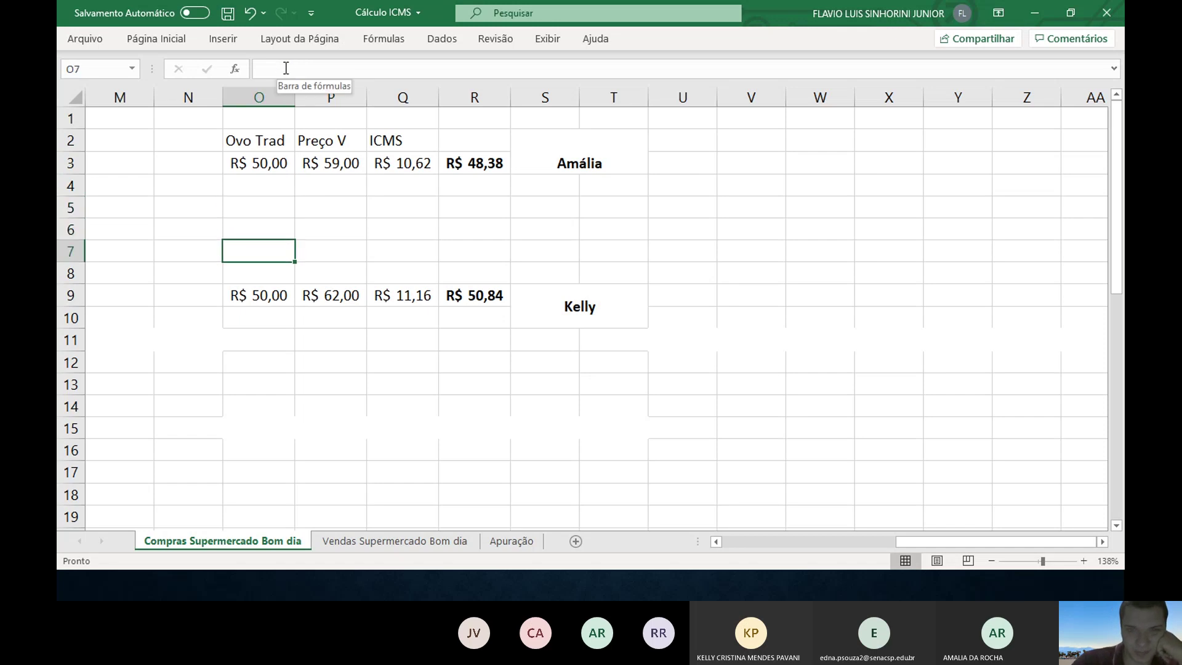
pyautogui.press('Up')
pyautogui.press('Up')
pyautogui.press('Down')
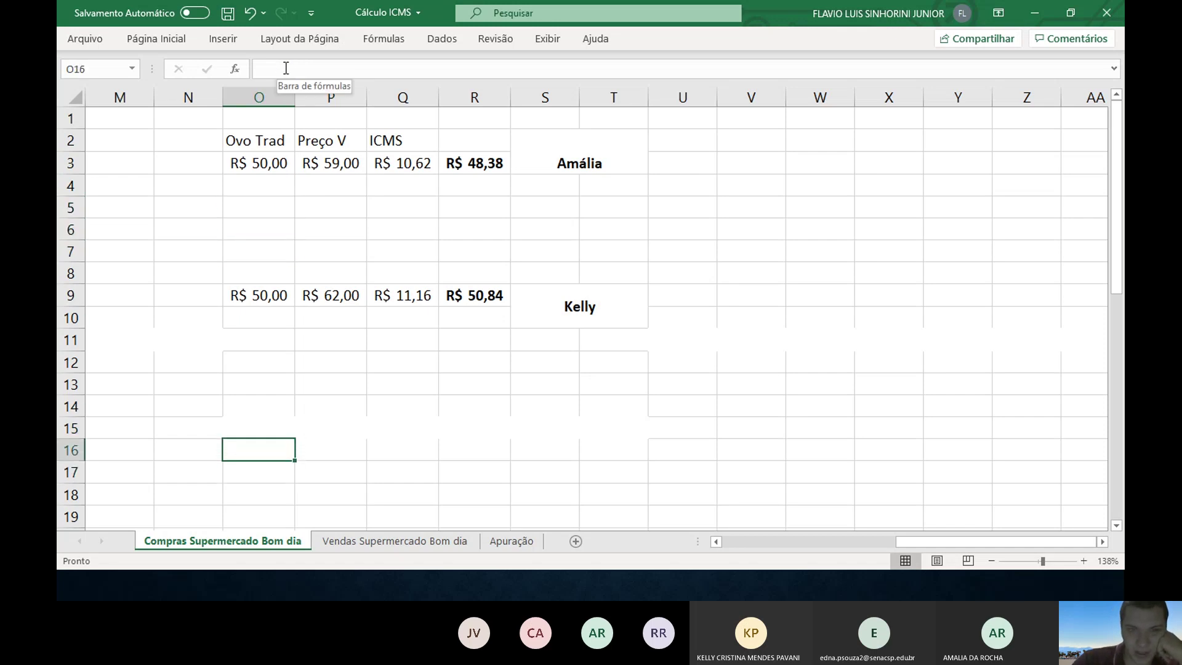
pyautogui.press('Up')
pyautogui.press('Up')
pyautogui.press('Down')
pyautogui.press('Up')
pyautogui.press('Down')
pyautogui.press('Up')
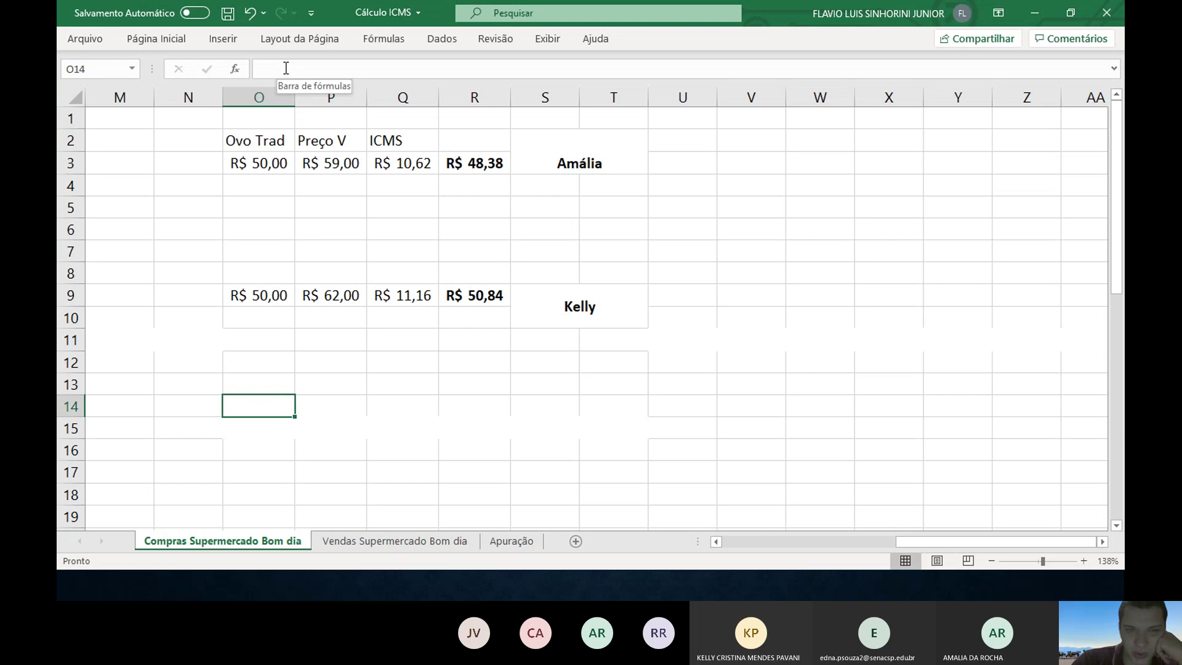
pyautogui.press('Down')
pyautogui.press('Up')
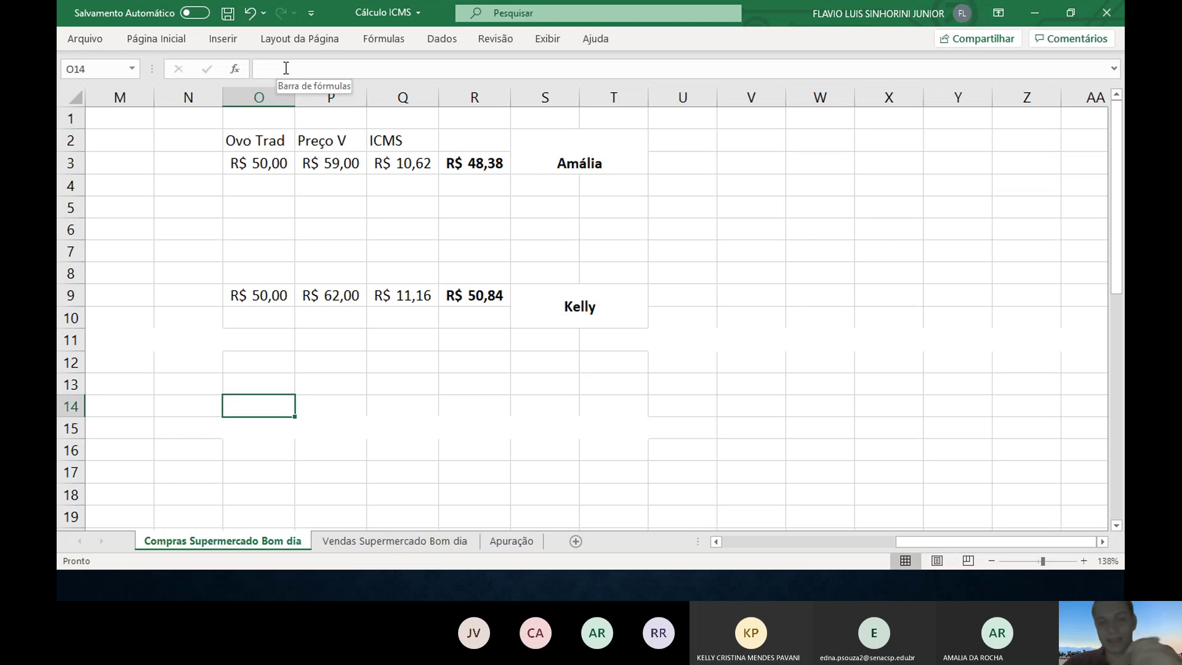
# - Enter the label Computador in O13 to start a new example below the price proposals
pyautogui.hotkey('shift', 'Down')
pyautogui.press('Up')
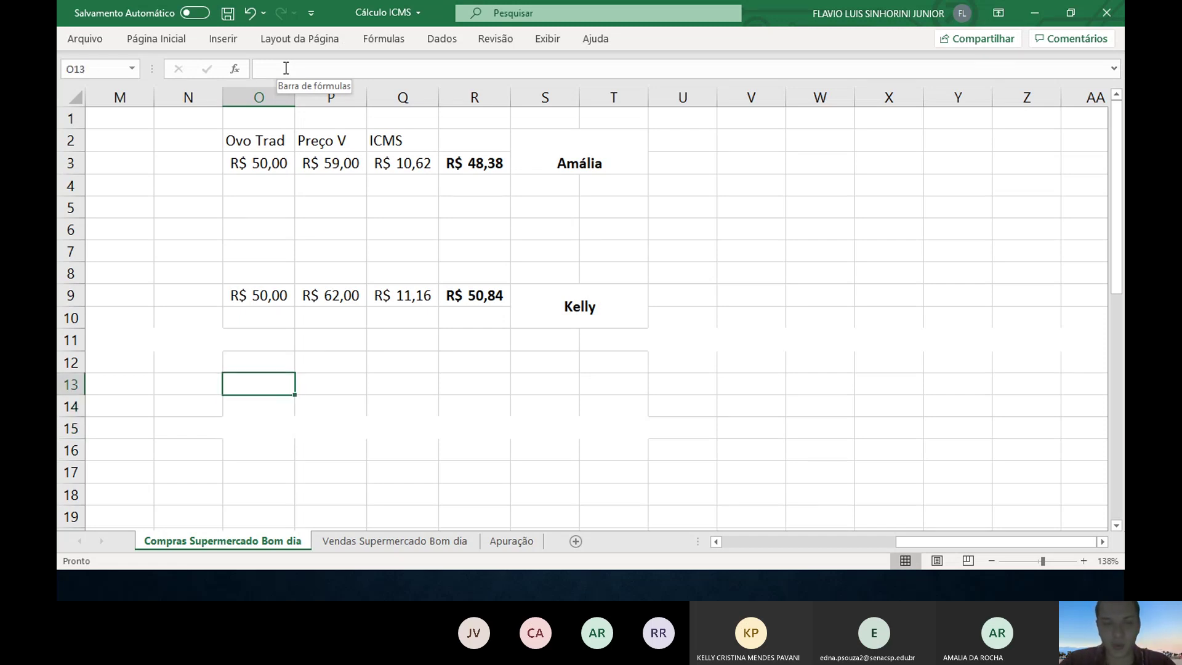
pyautogui.write('Computador')
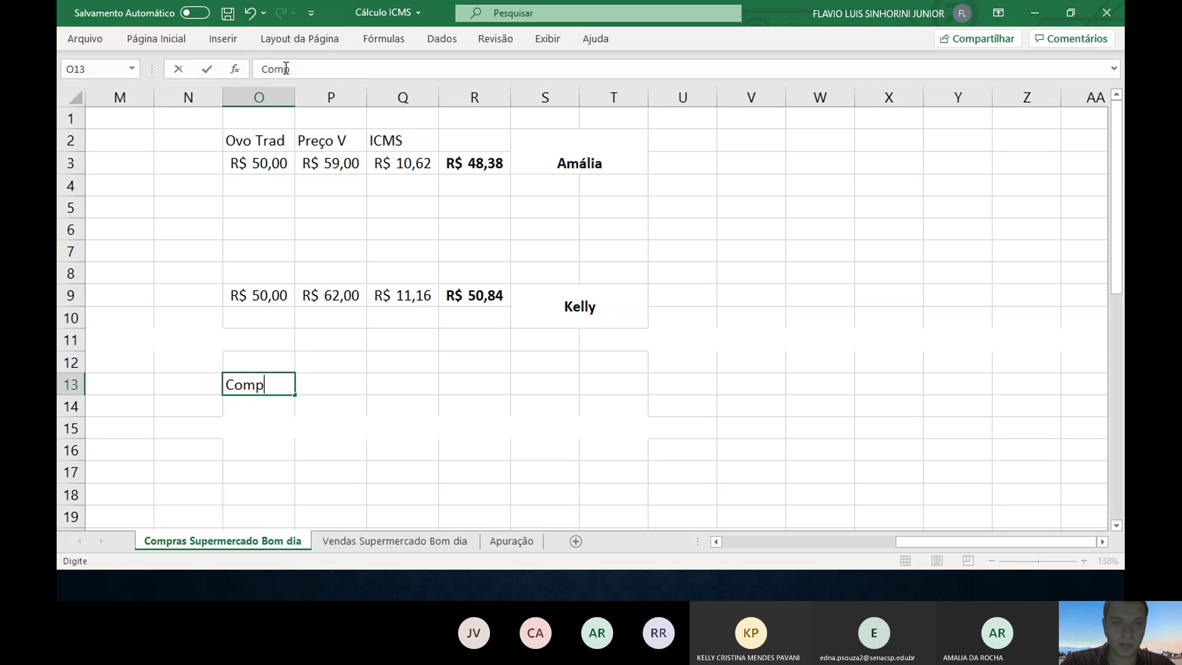
pyautogui.press('Return')
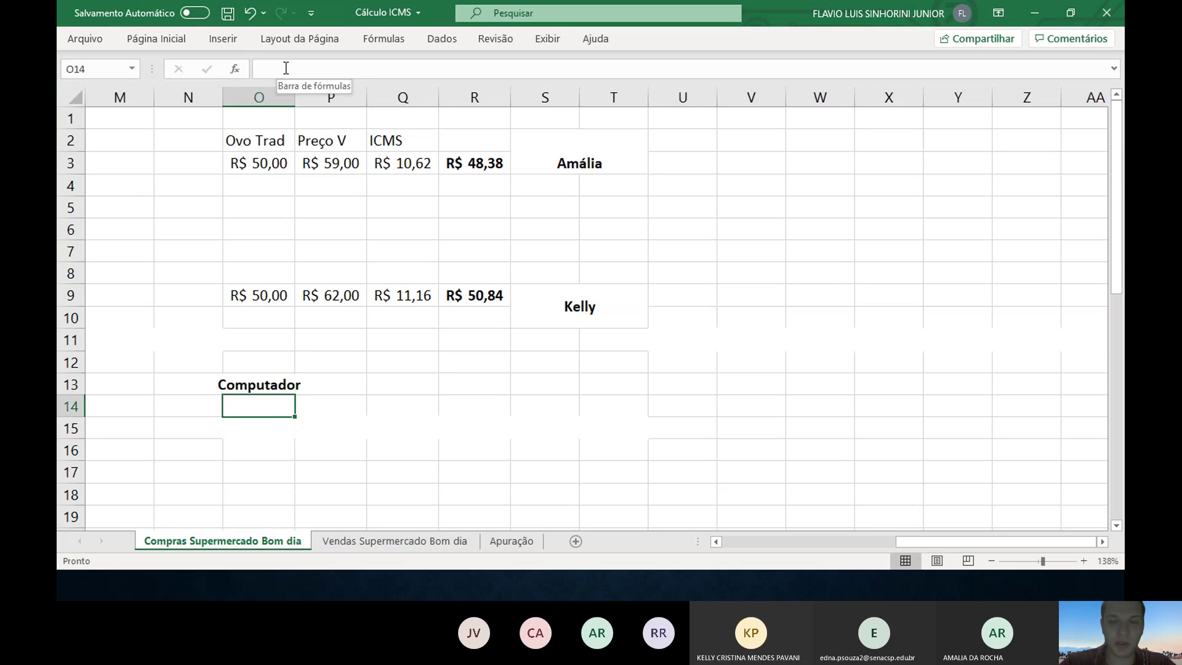
# - Enter the computer's price in O14, formatted as accounting currency, and set it to 2000
pyautogui.write('20000')
pyautogui.press('Return')
pyautogui.press('Up')
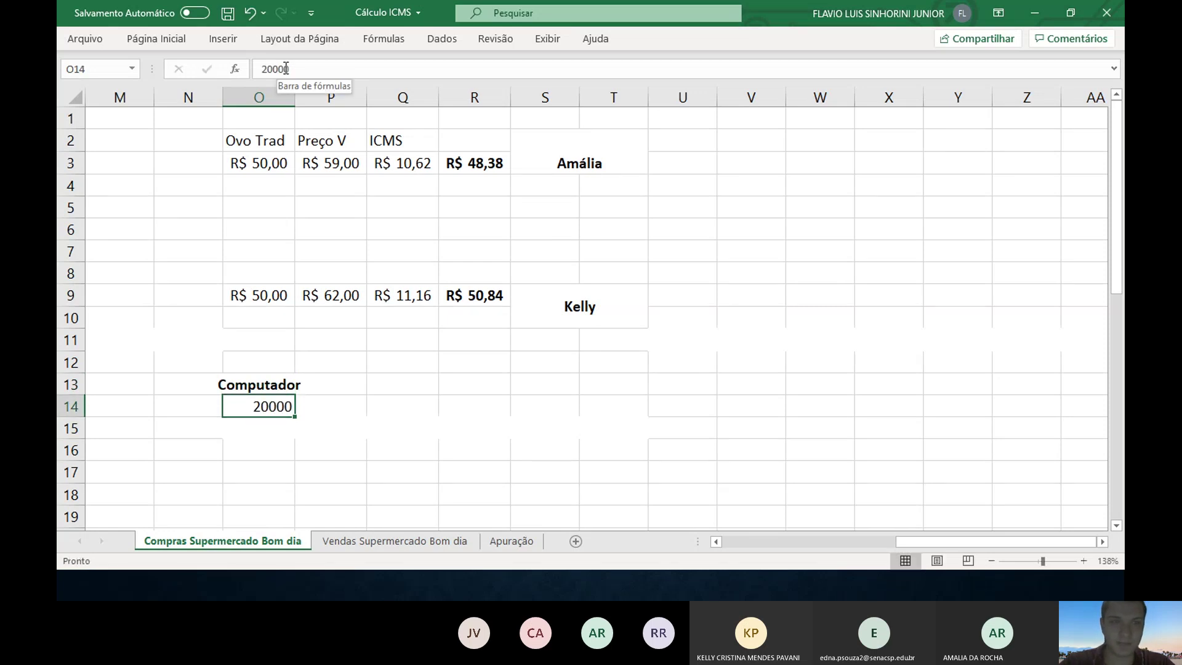
pyautogui.click(156, 39)
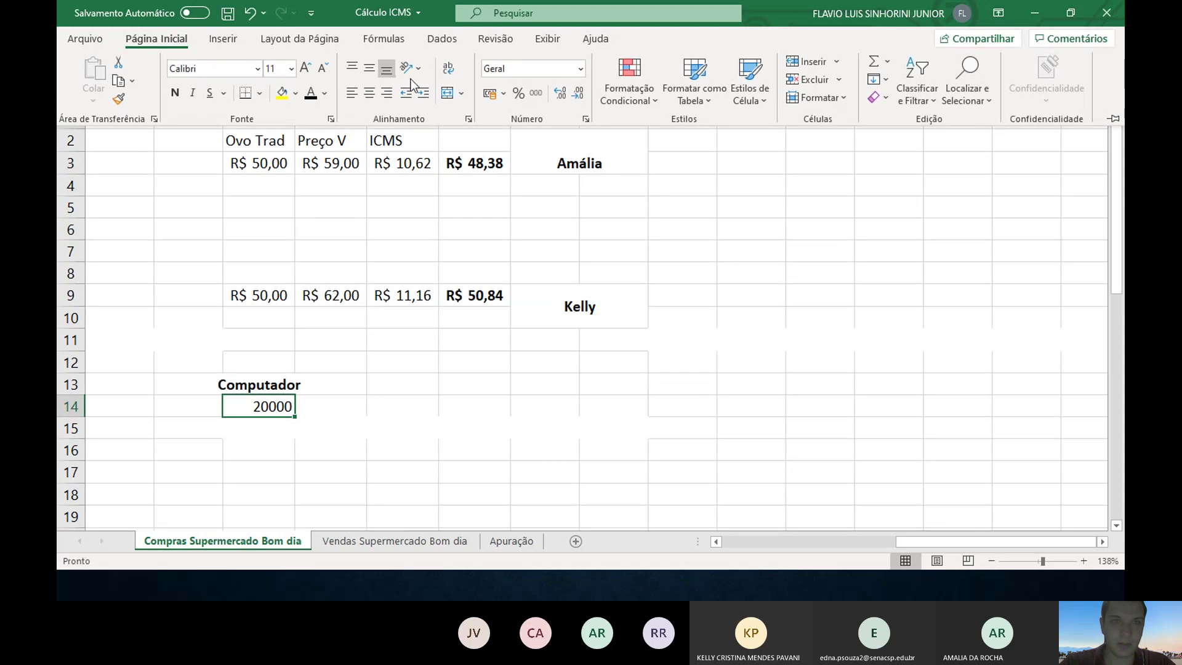
pyautogui.click(490, 93)
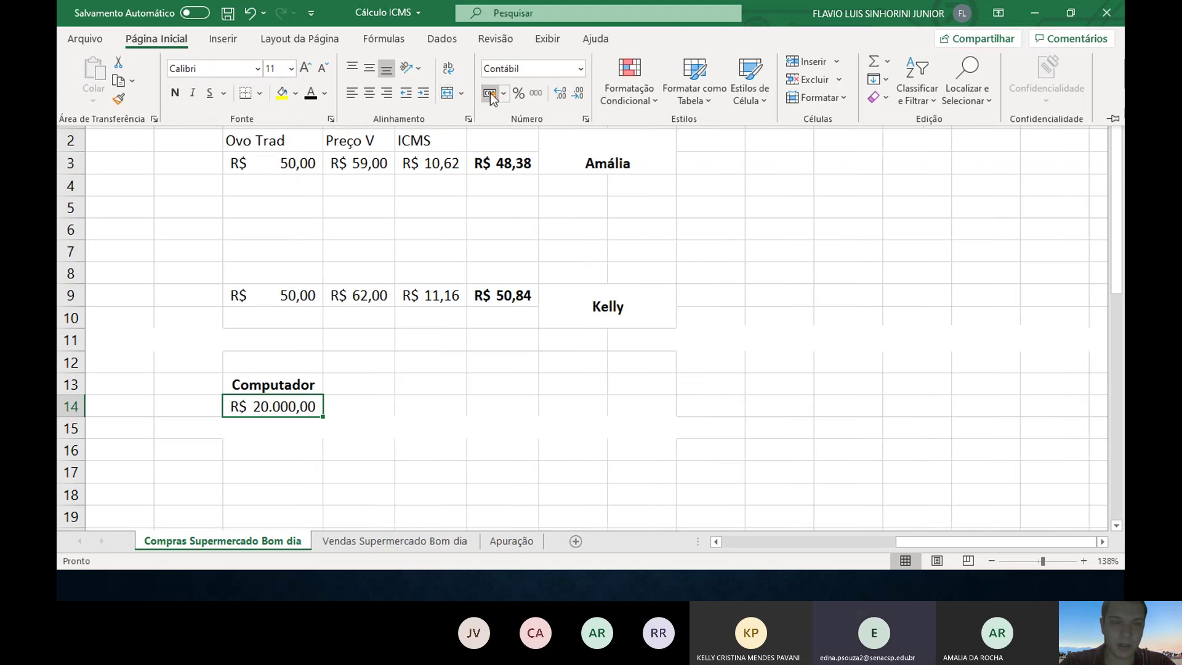
pyautogui.write('2000')
pyautogui.press('Return')
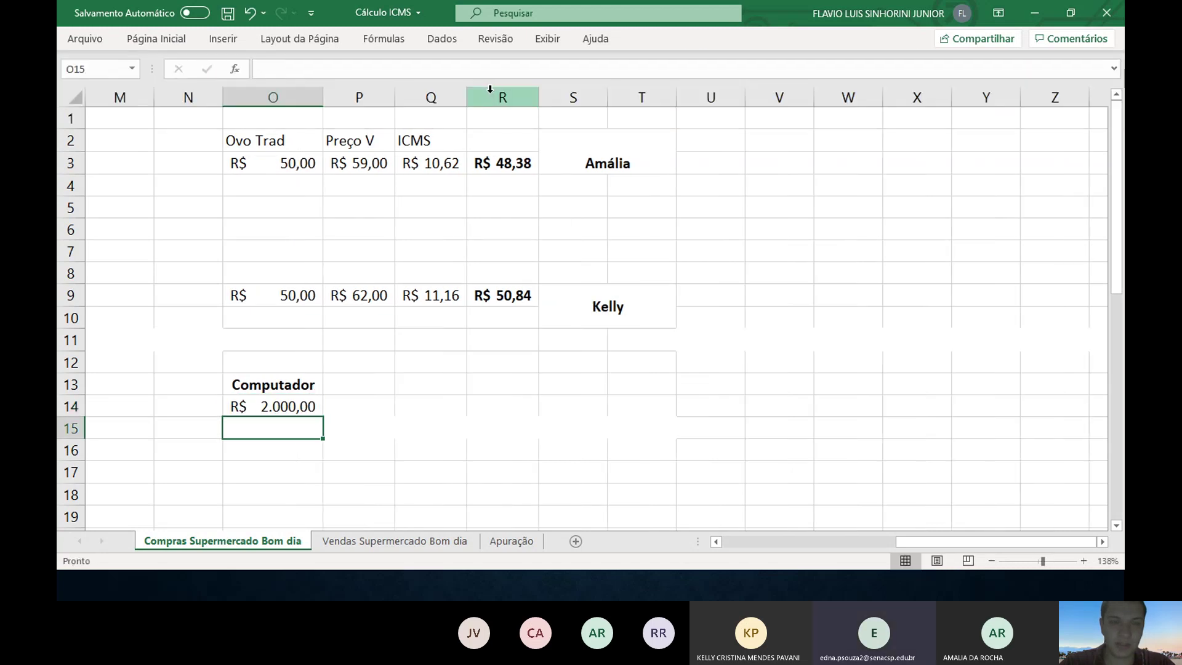
# - Enter the headings 50% Lucro in P13 and Venda? in Q13 beside the Computador label
pyautogui.press('Up')
pyautogui.press('Right')
pyautogui.press('Up')
pyautogui.write('50')
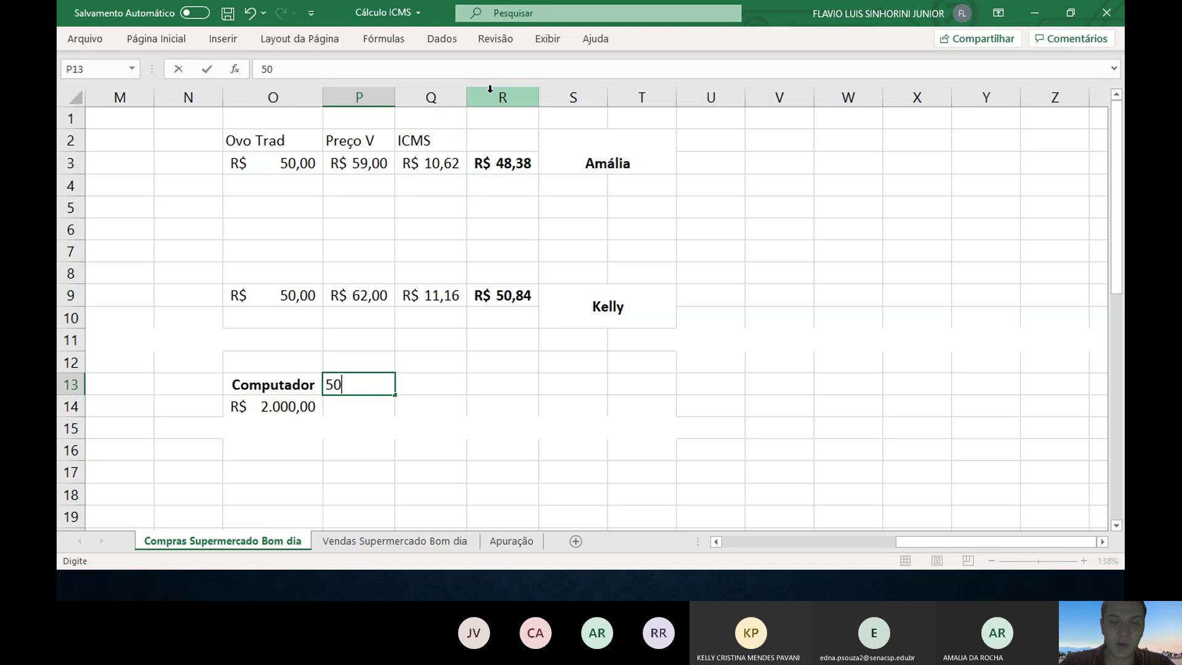
pyautogui.write('% Lucro')
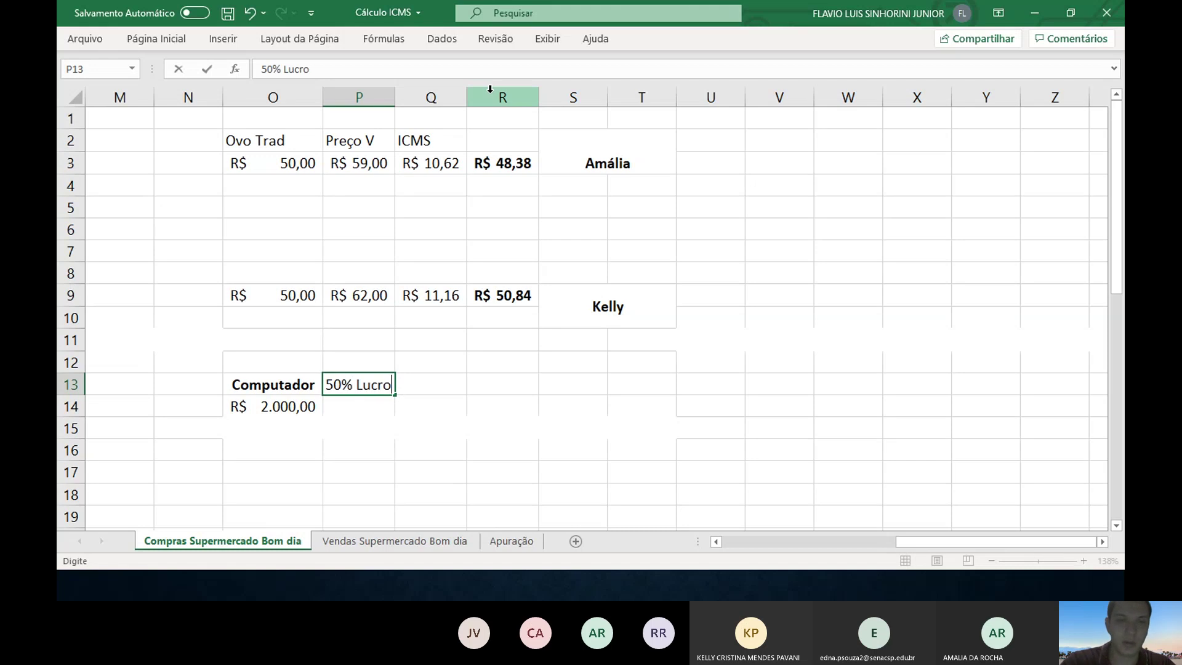
pyautogui.press('Return')
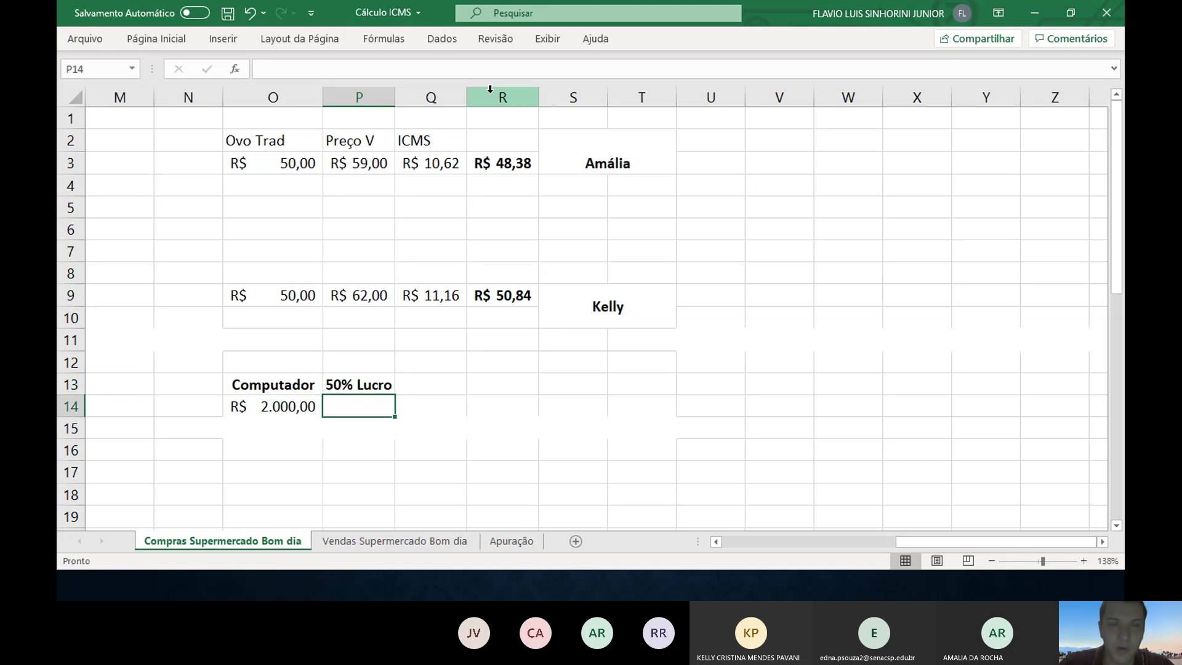
pyautogui.press('Up')
pyautogui.press('Right')
pyautogui.write('Venda')
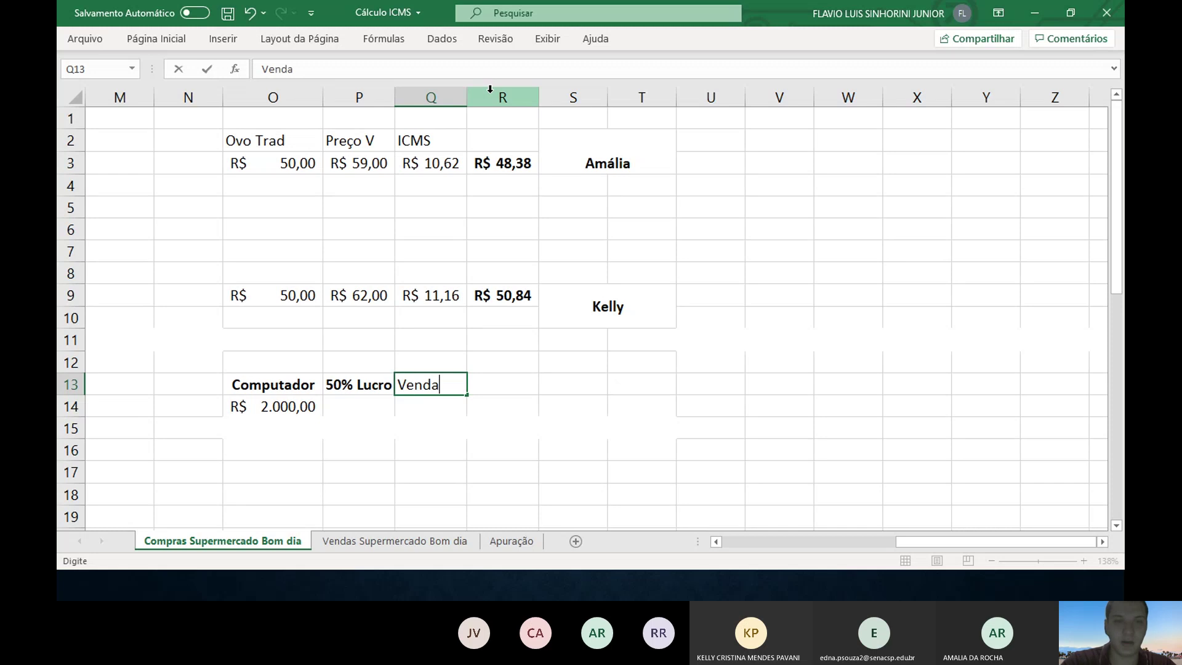
pyautogui.write('?')
pyautogui.press('Return')
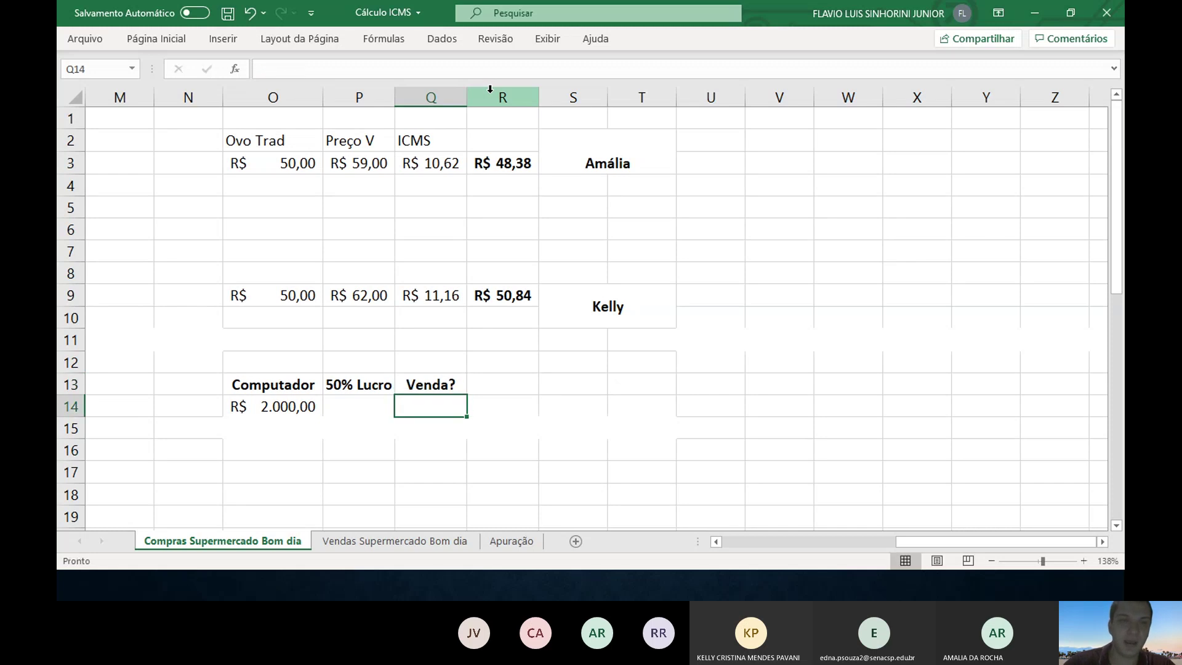
# - Enter 3000 in P14 under 50% Lucro and format it as accounting currency
pyautogui.press('Up')
pyautogui.press('Left')
pyautogui.press('Right')
pyautogui.press('Down')
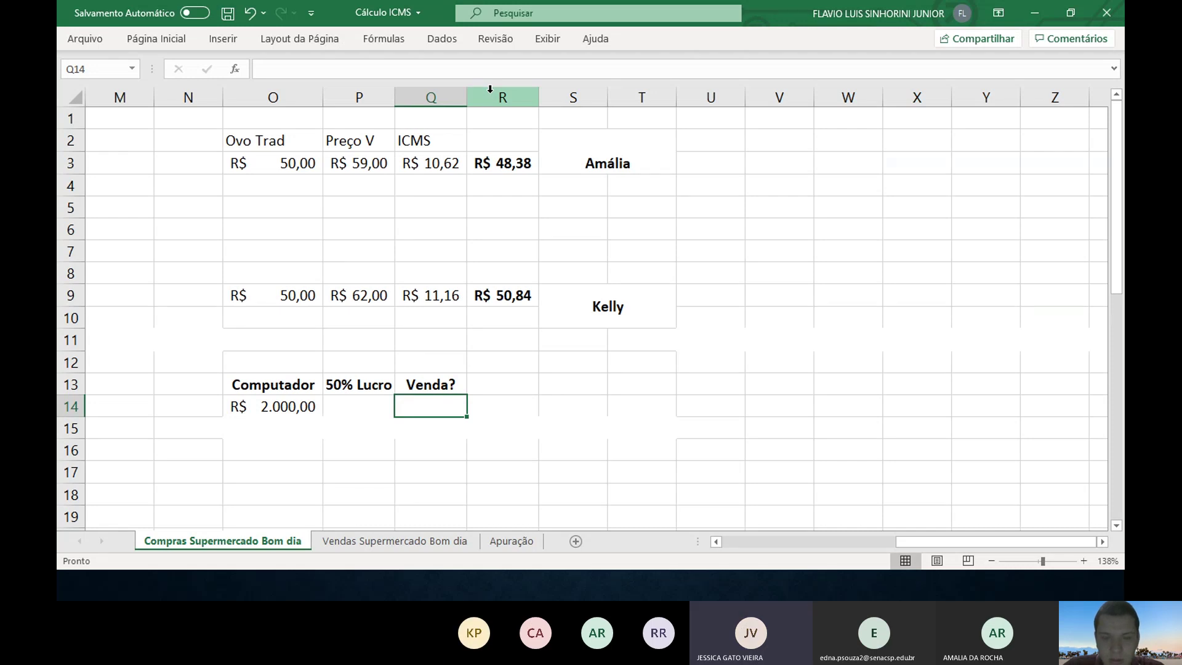
pyautogui.press('Left')
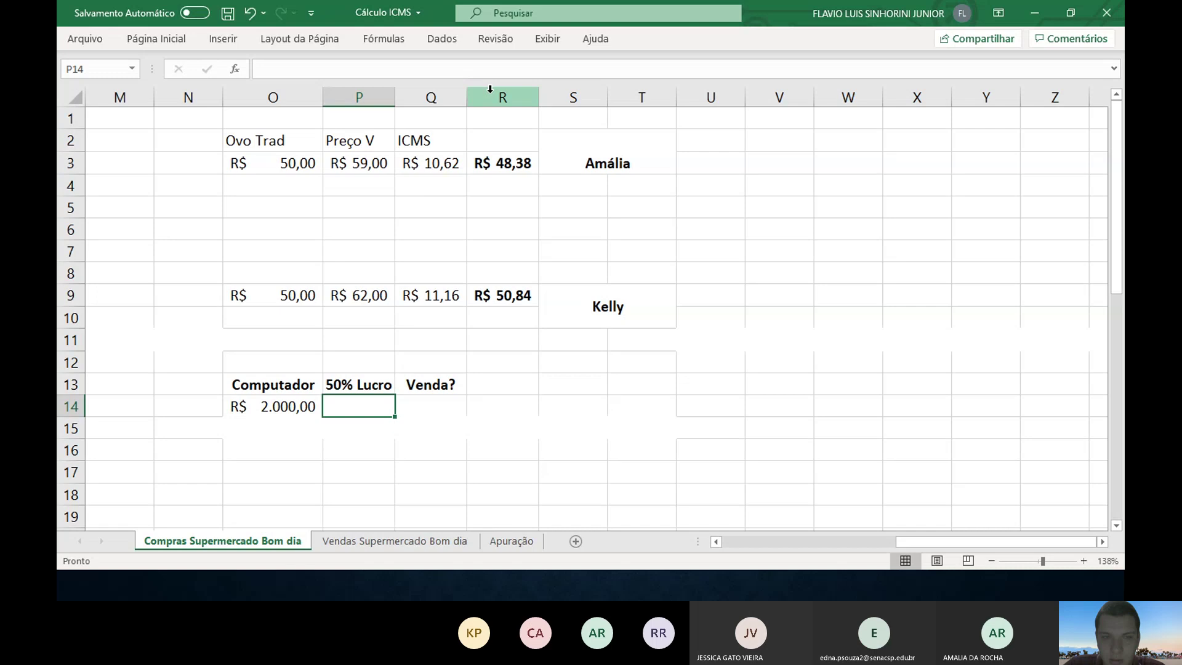
pyautogui.write('3000')
pyautogui.press('Return')
pyautogui.press('Up')
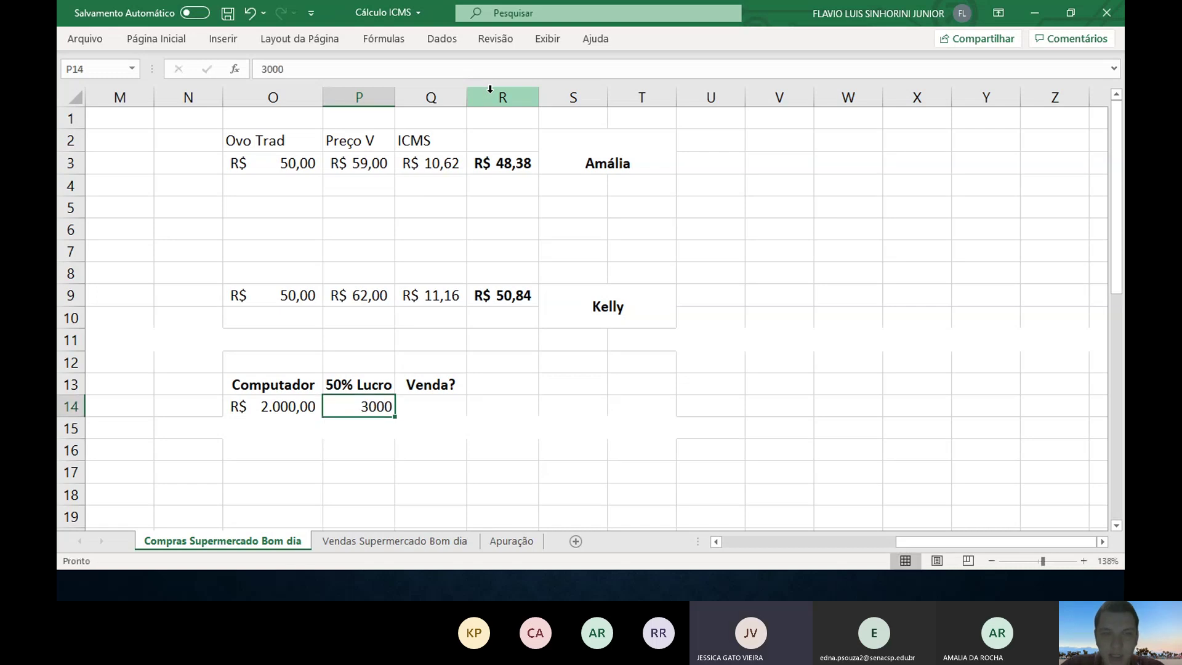
pyautogui.click(175, 42)
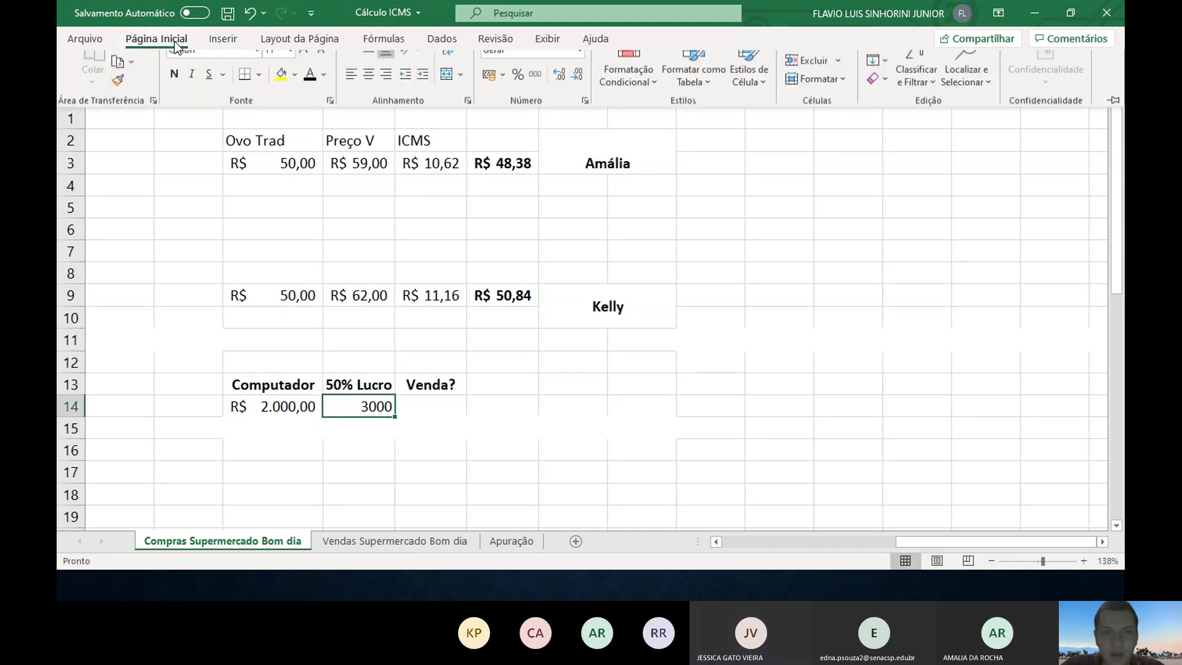
pyautogui.click(487, 95)
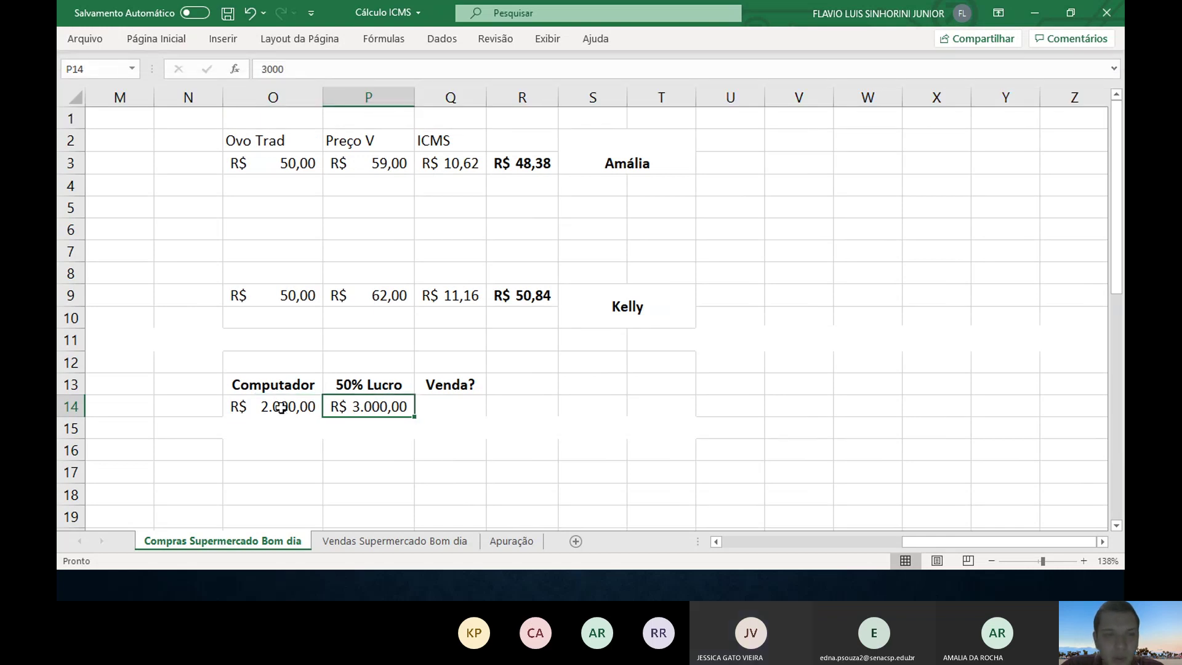
# - Move the 3000 value from P14 to Q14 under Venda? and auto-fit column Q's width
pyautogui.click(281, 407)
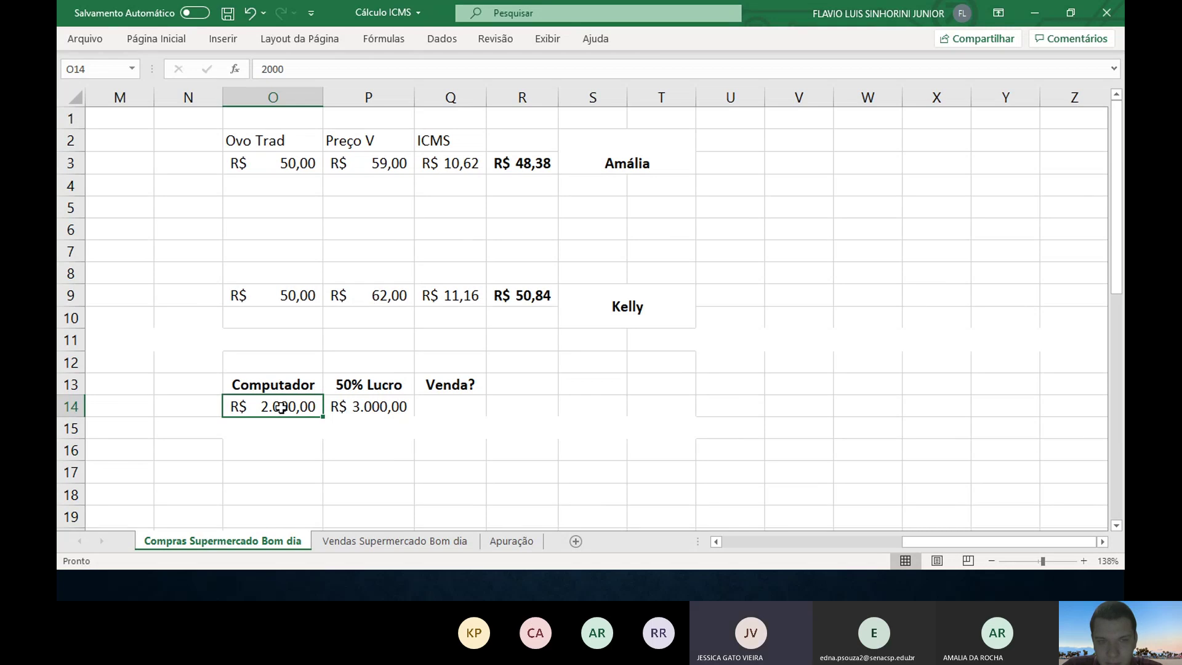
pyautogui.press('Right')
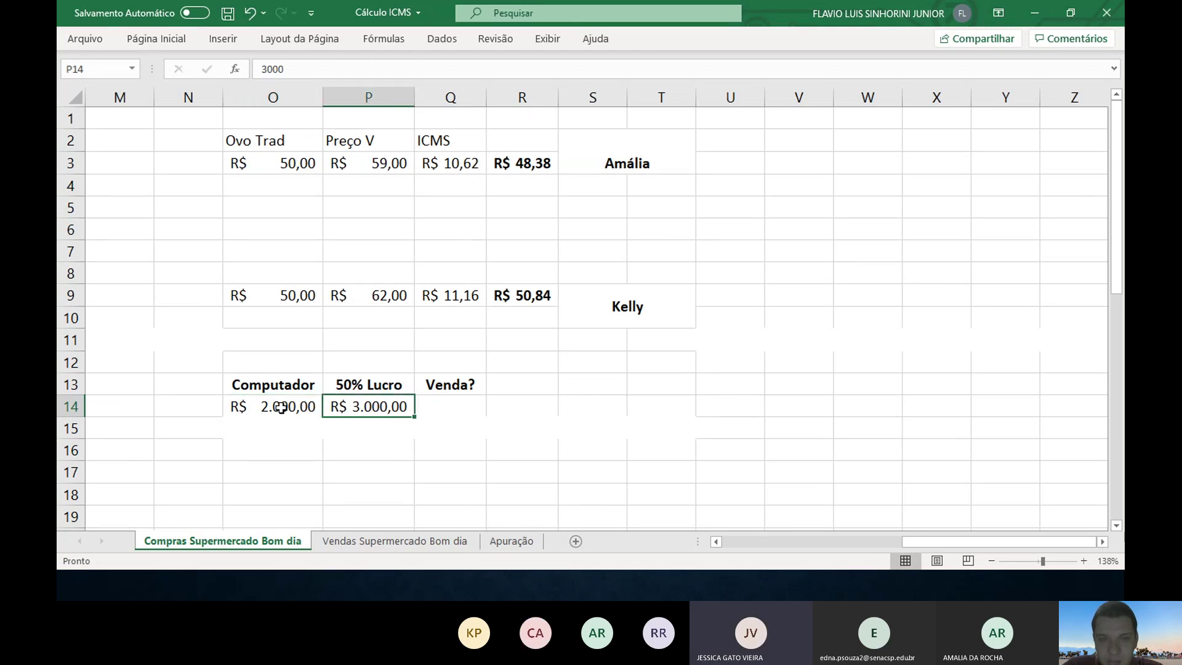
pyautogui.press('Right')
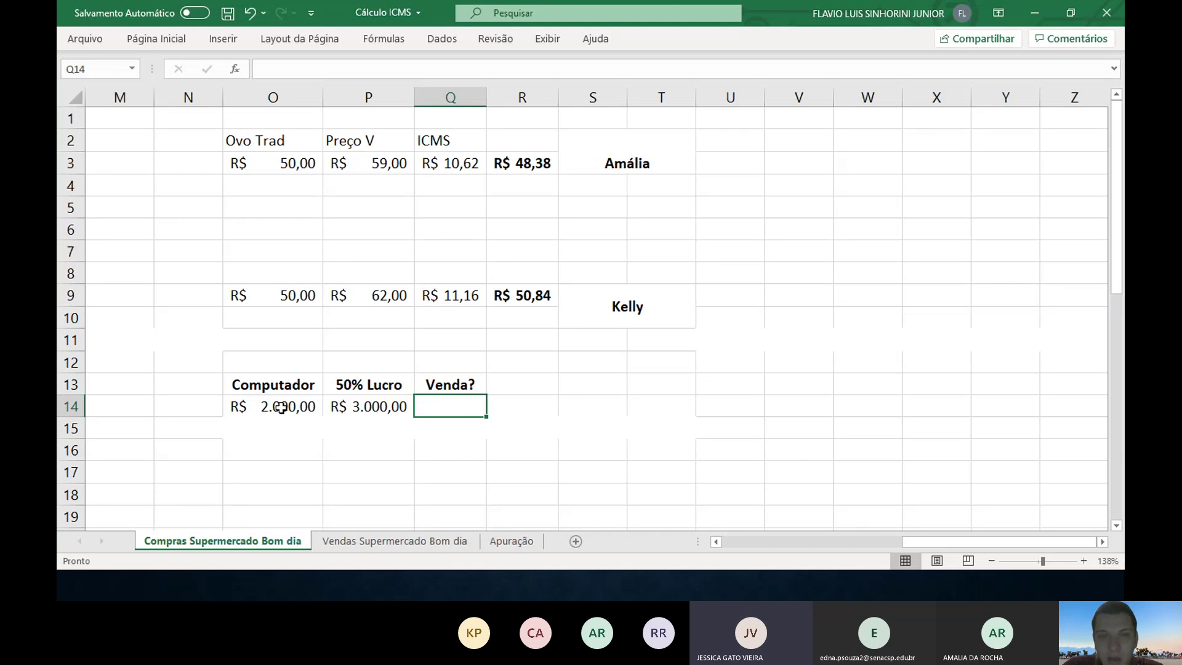
pyautogui.press('Left')
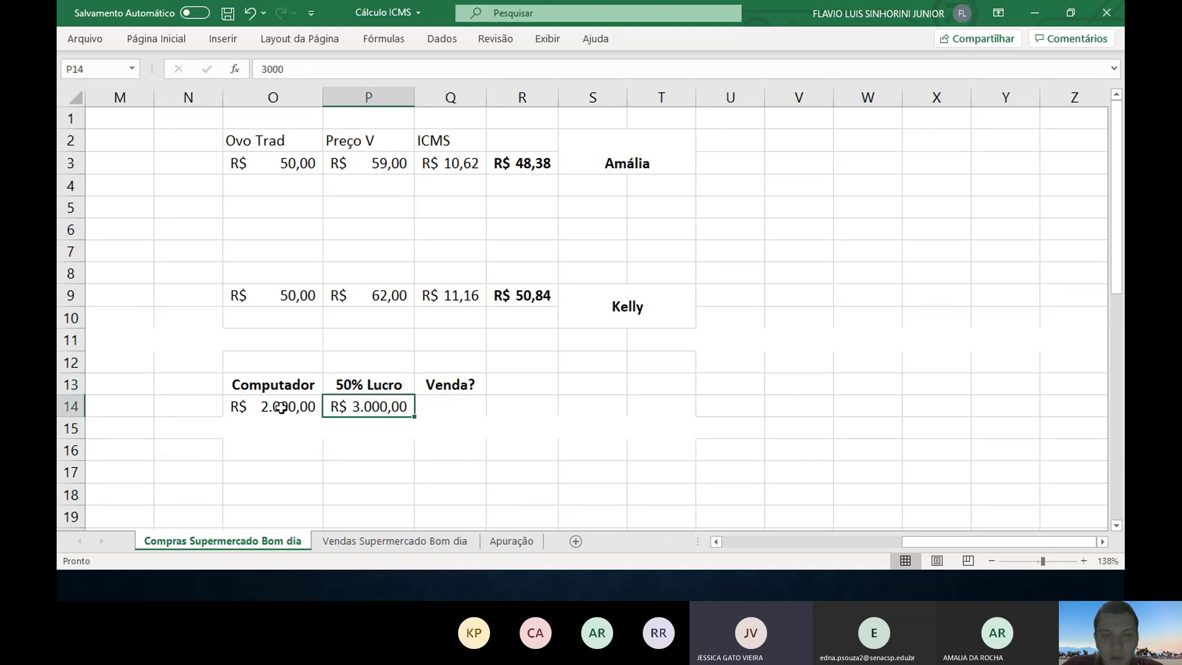
pyautogui.hotkey('ctrl', 'x')
pyautogui.press('Right')
pyautogui.hotkey('ctrl', 'v')
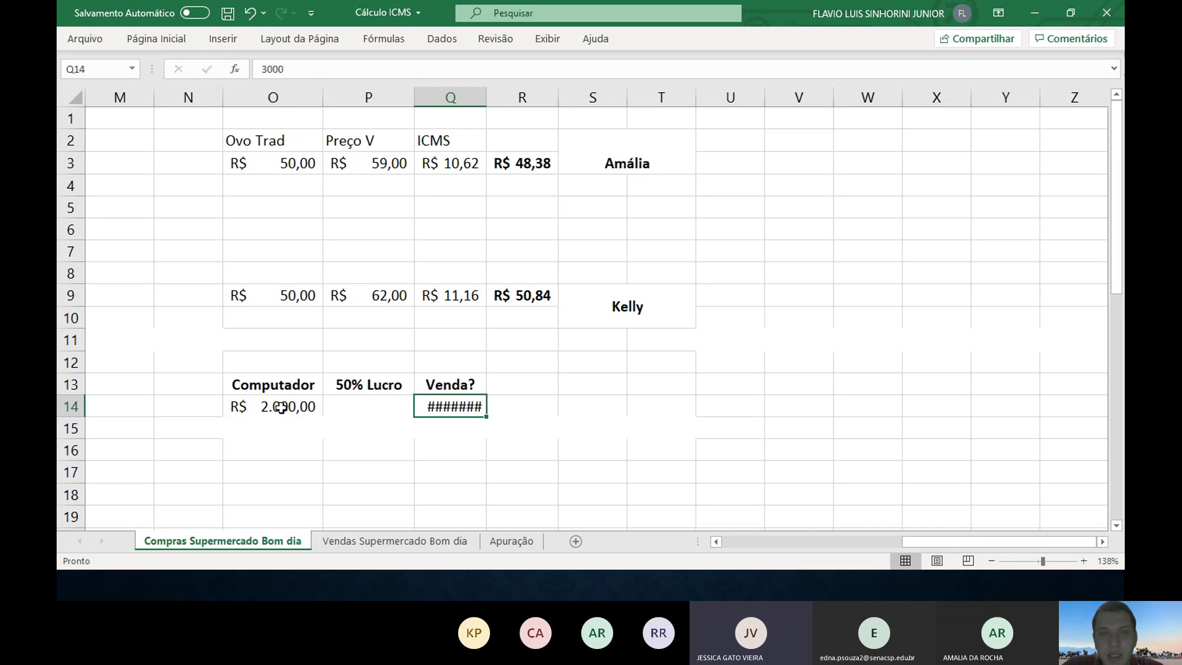
pyautogui.doubleClick(487, 94)
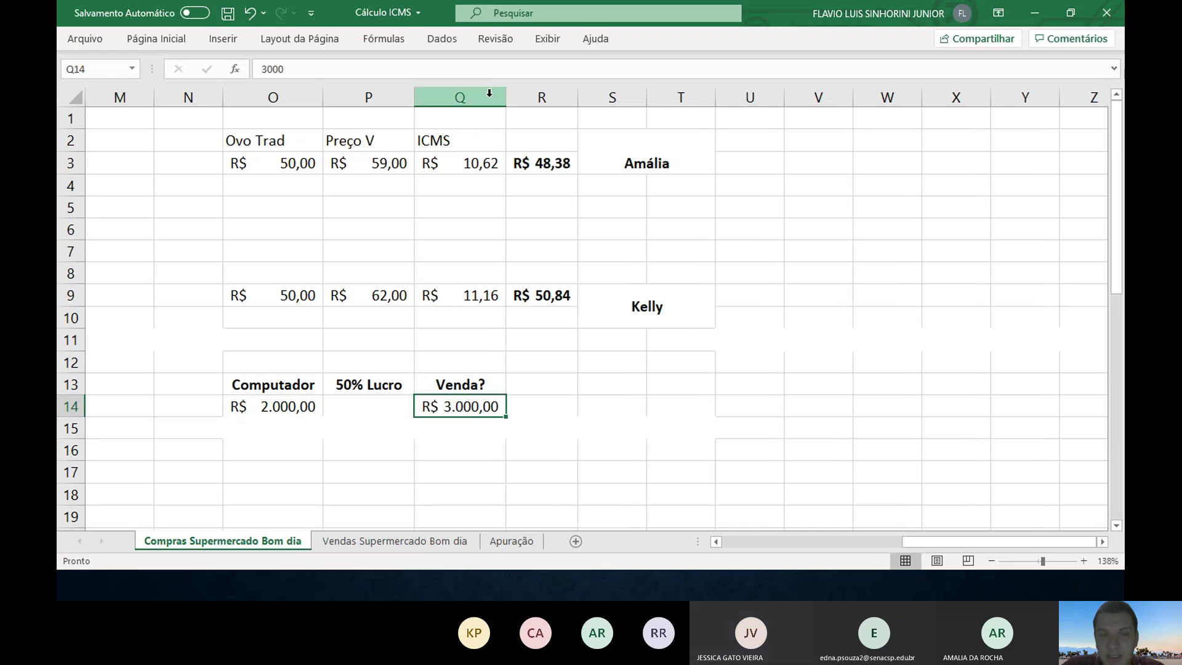
# - Calculate 50% of the computer's selling price in R14 with the formula =Q14*50%
pyautogui.press('Right')
pyautogui.press('Up')
pyautogui.press('Down')
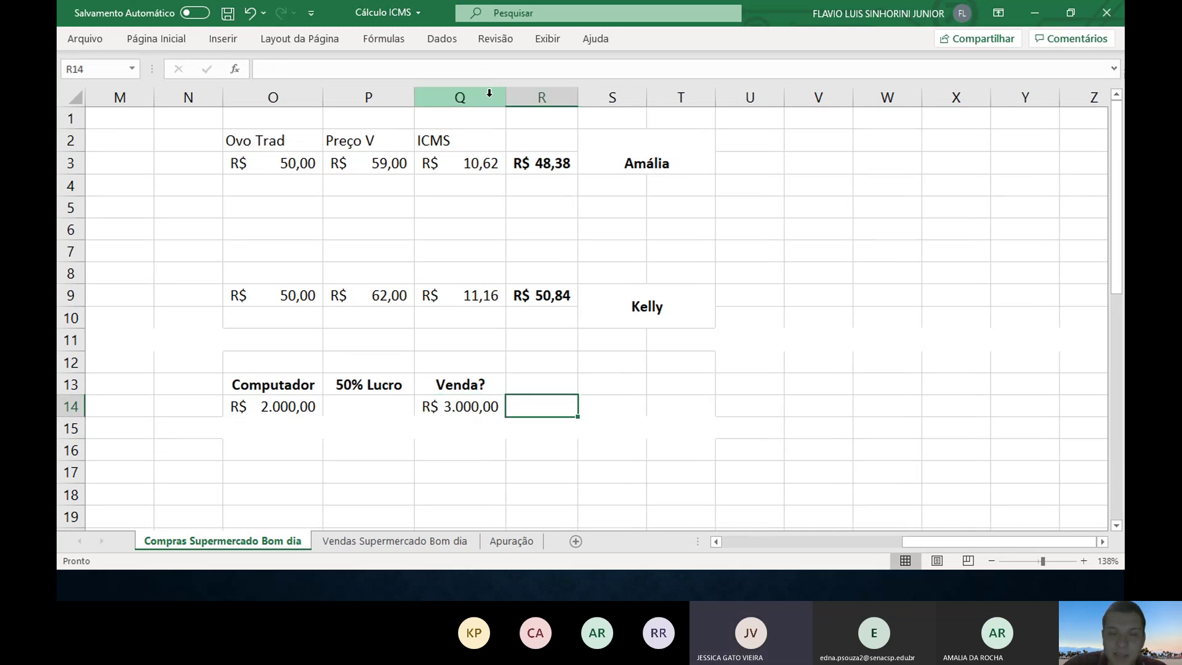
pyautogui.write('=')
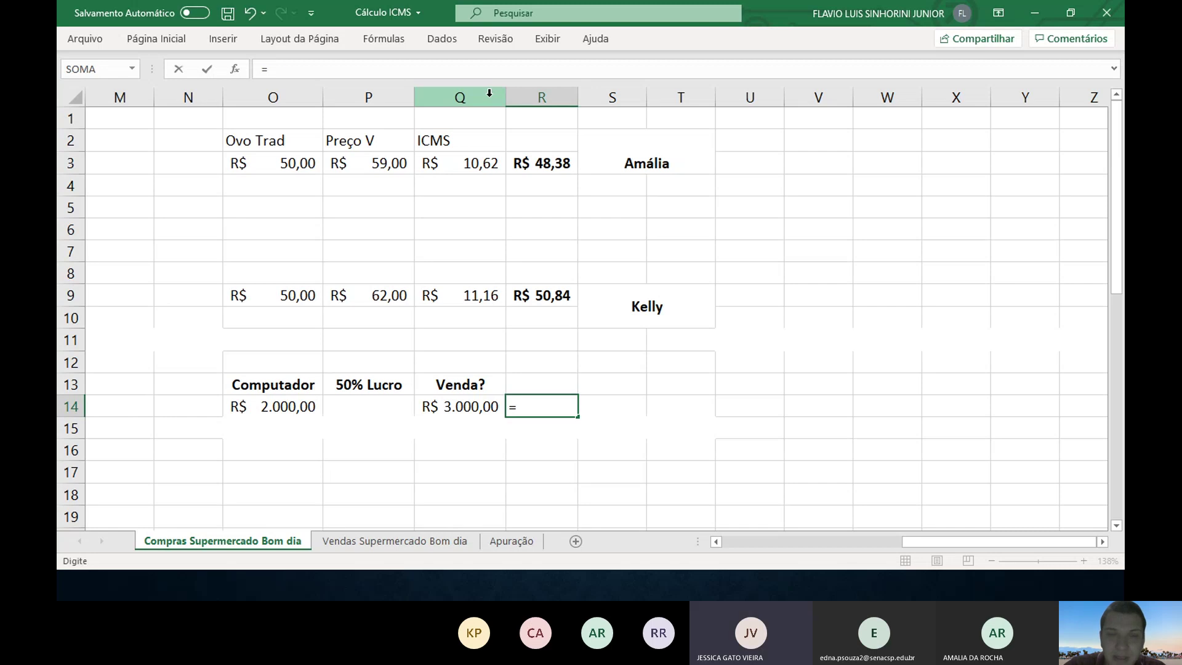
pyautogui.press('Left')
pyautogui.write('*50')
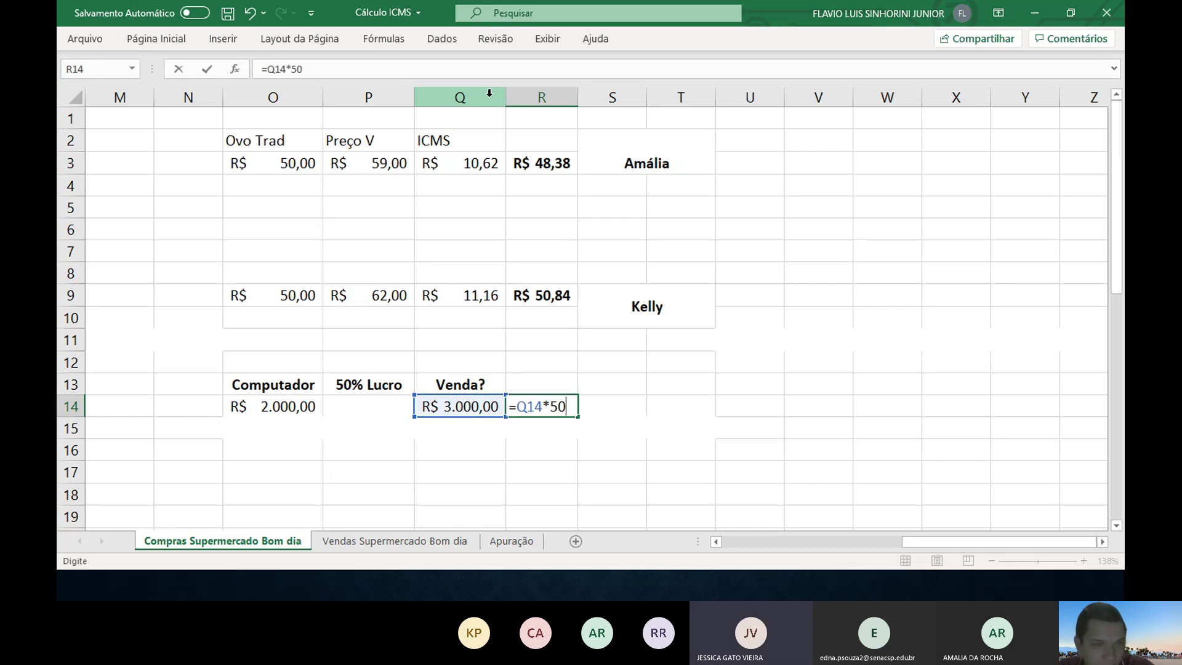
pyautogui.write('%')
pyautogui.press('Return')
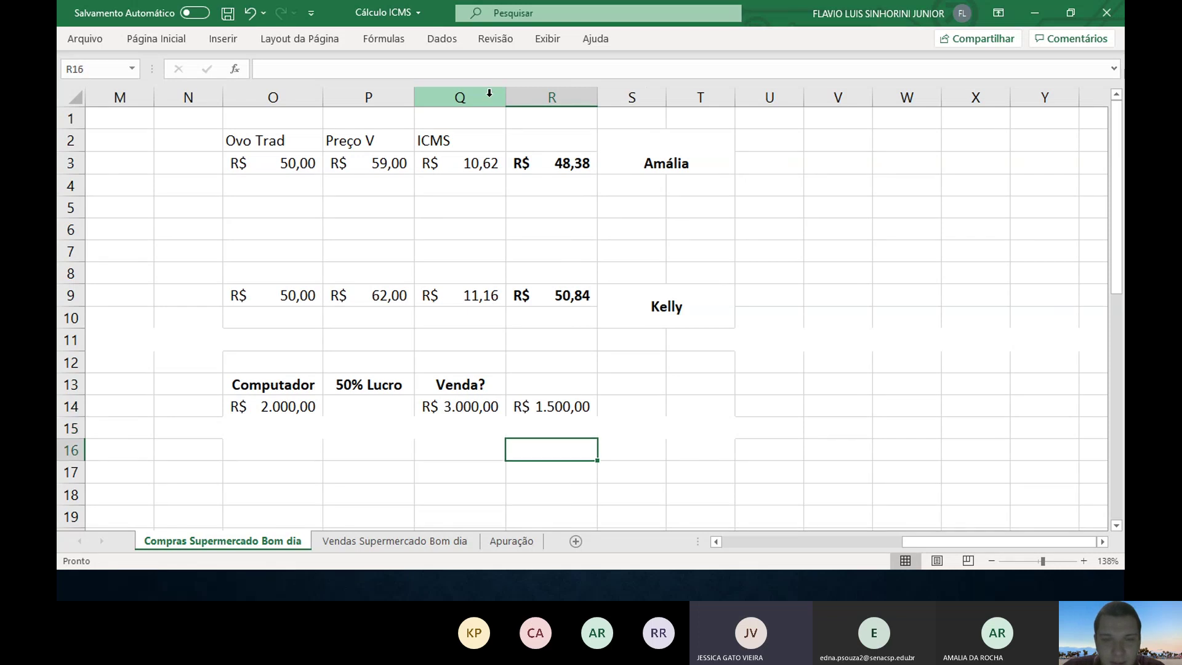
# - Apply all borders to the range N13:R15 around the computer example
pyautogui.press('Up')
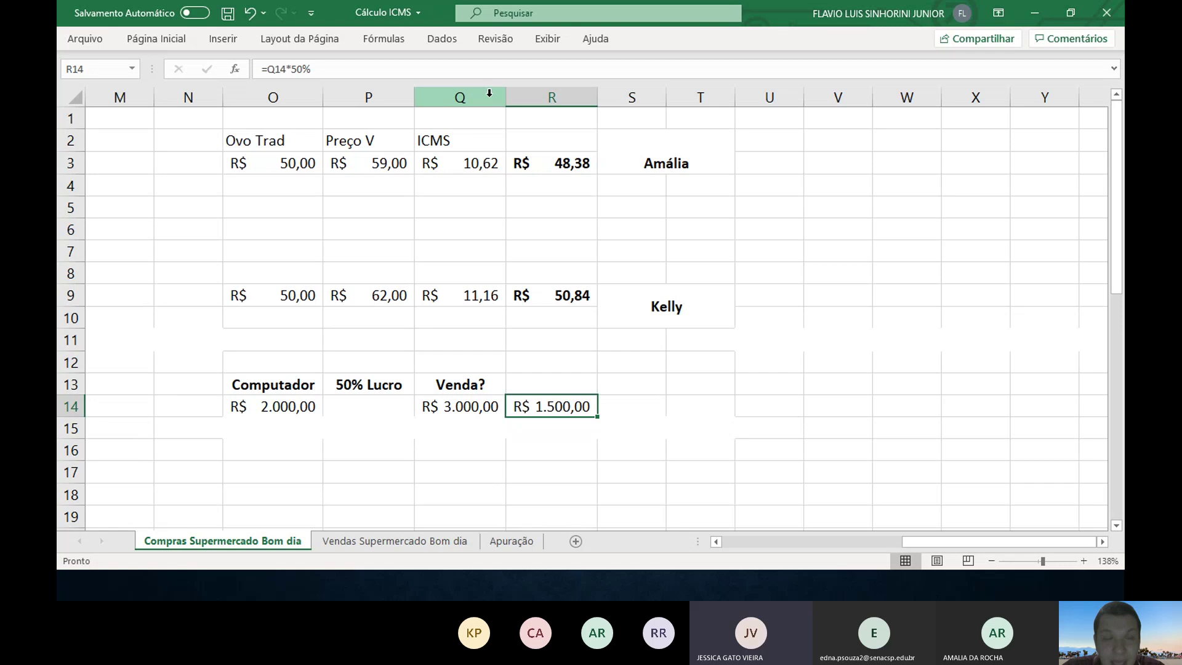
pyautogui.press('Up')
pyautogui.hotkey('shift', 'Left')
pyautogui.hotkey('shift', 'Left')
pyautogui.hotkey('shift', 'Left')
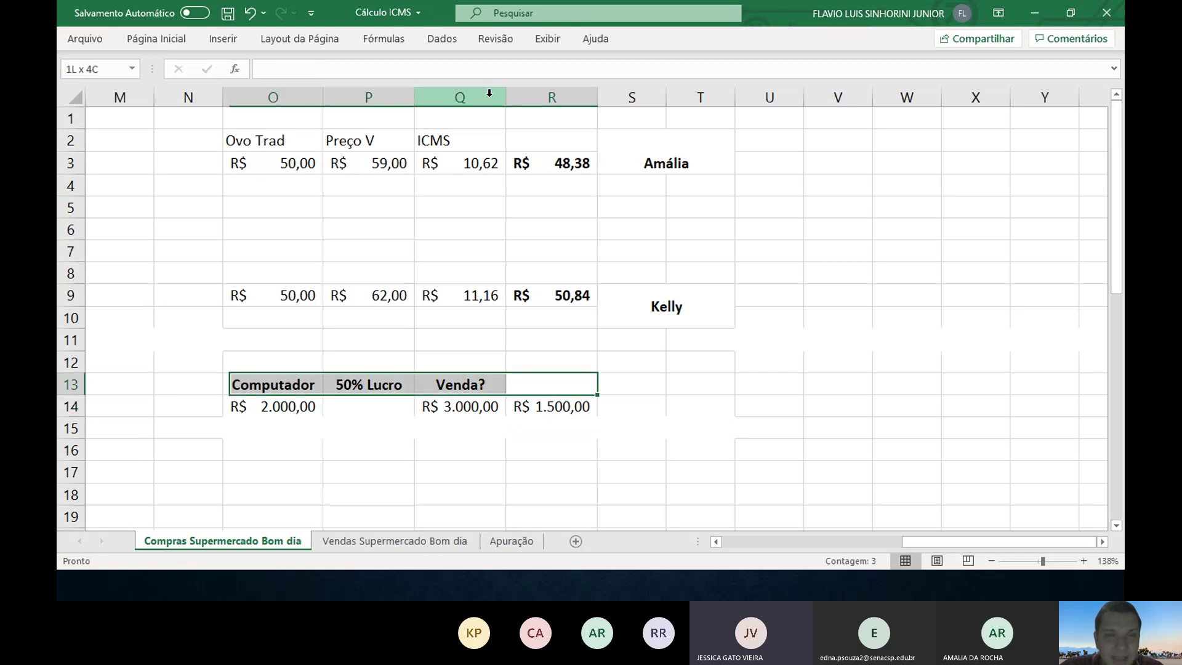
pyautogui.hotkey('shift', 'Left')
pyautogui.hotkey('shift', 'Down')
pyautogui.hotkey('shift', 'Down')
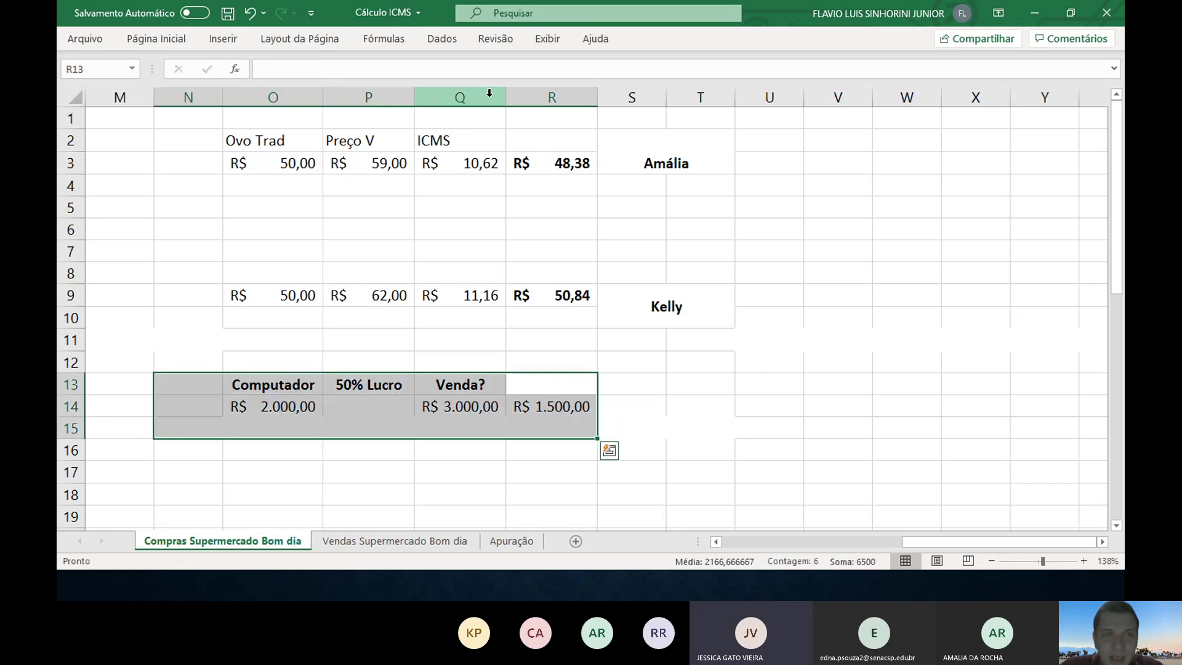
pyautogui.click(169, 39)
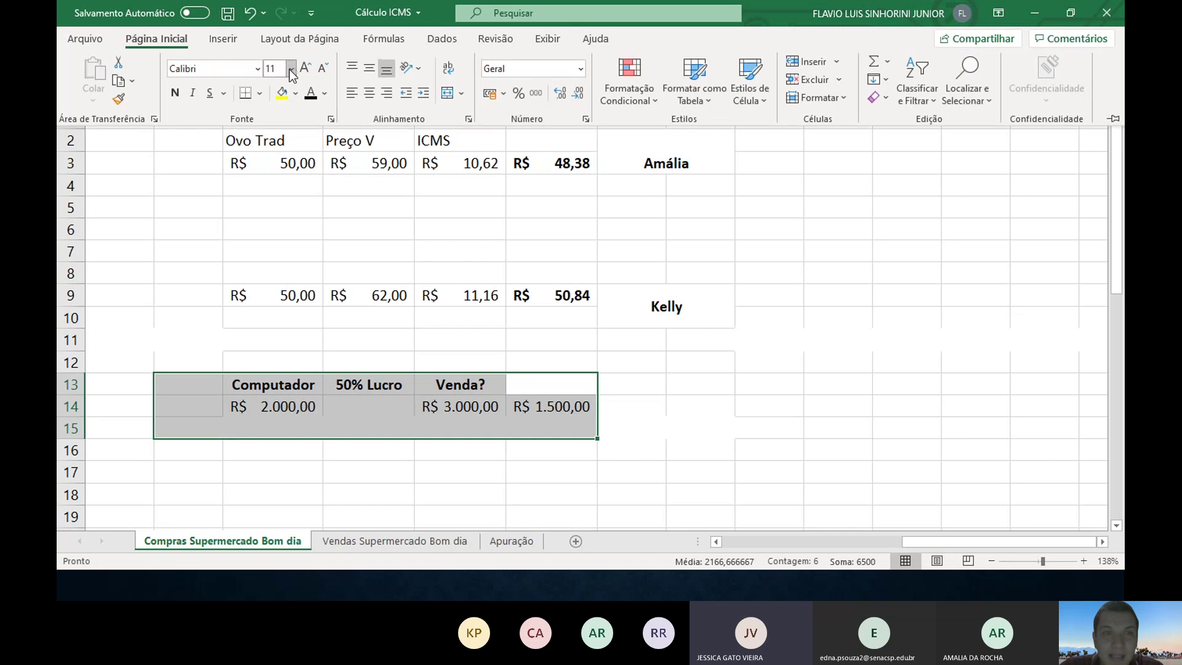
pyautogui.click(261, 94)
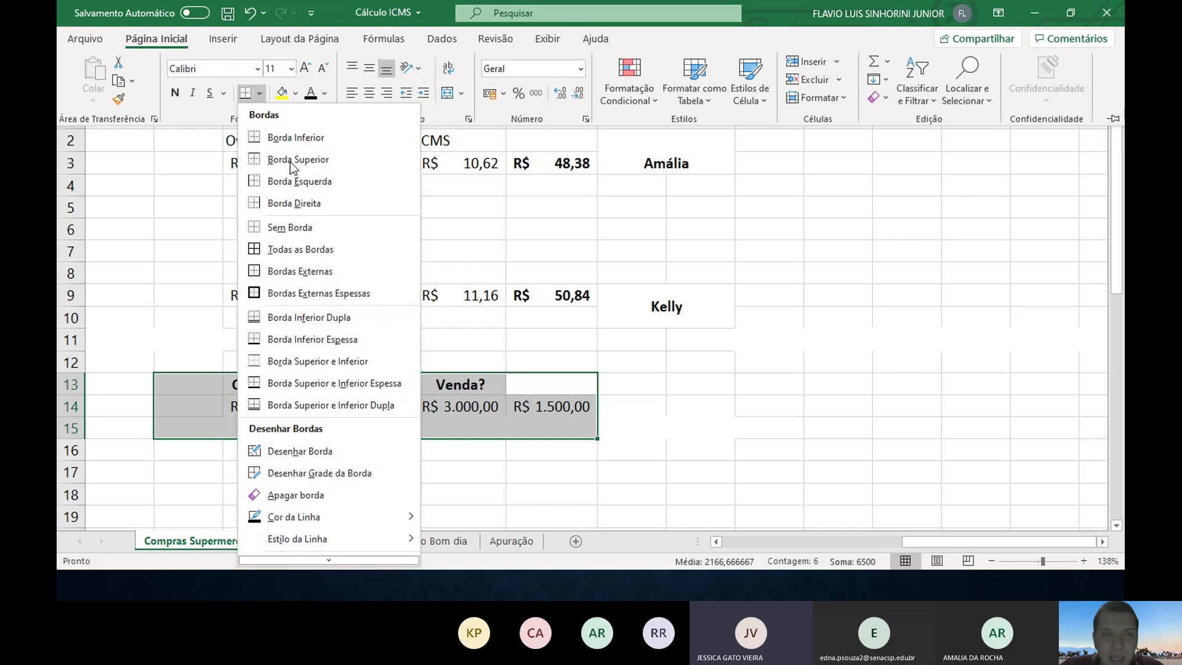
pyautogui.click(257, 250)
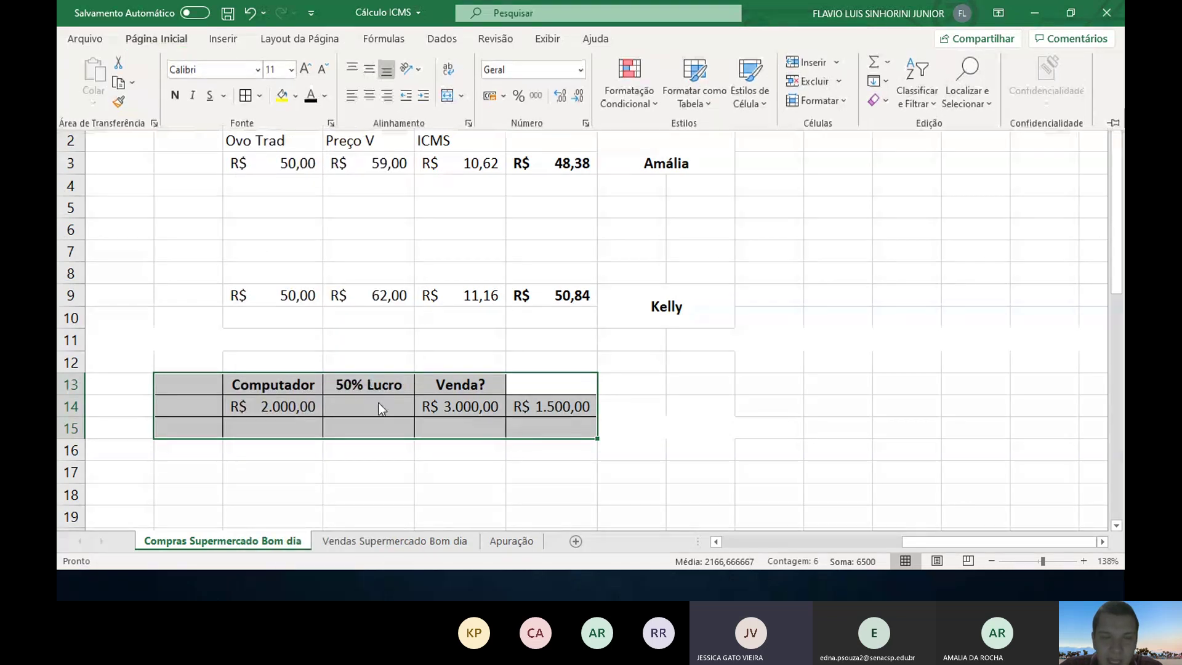
pyautogui.click(363, 256)
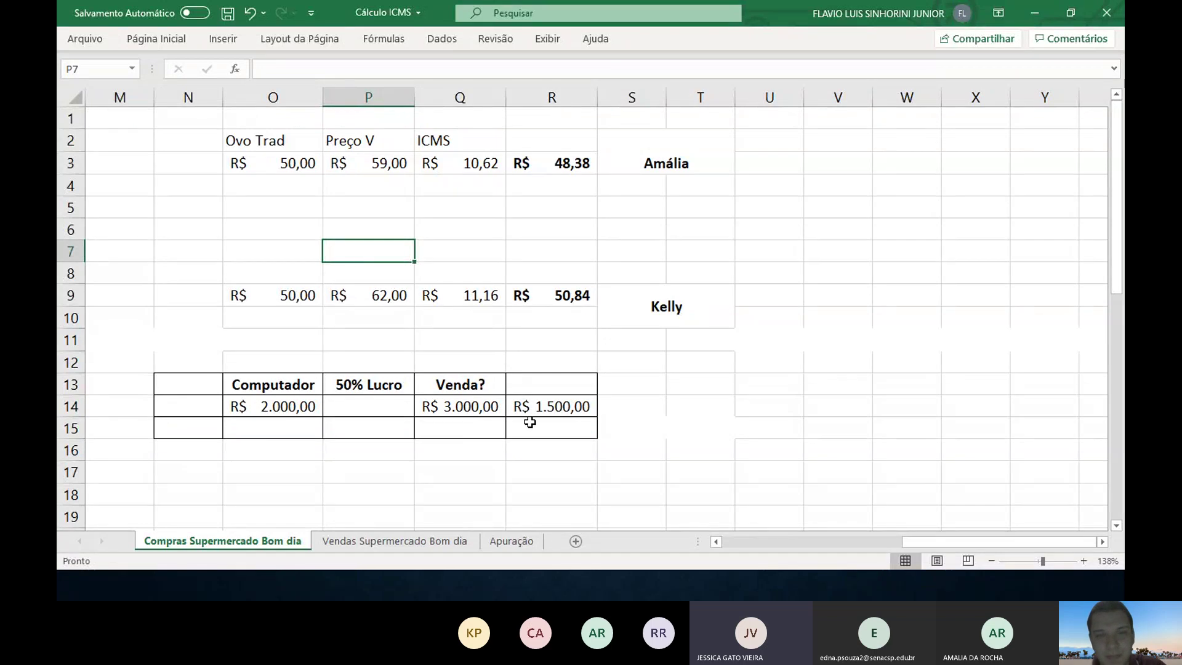
# - Subtract the 50% amount from the selling price in S14 with the formula =Q14-R14
pyautogui.click(546, 404)
pyautogui.press('Right')
pyautogui.write('=')
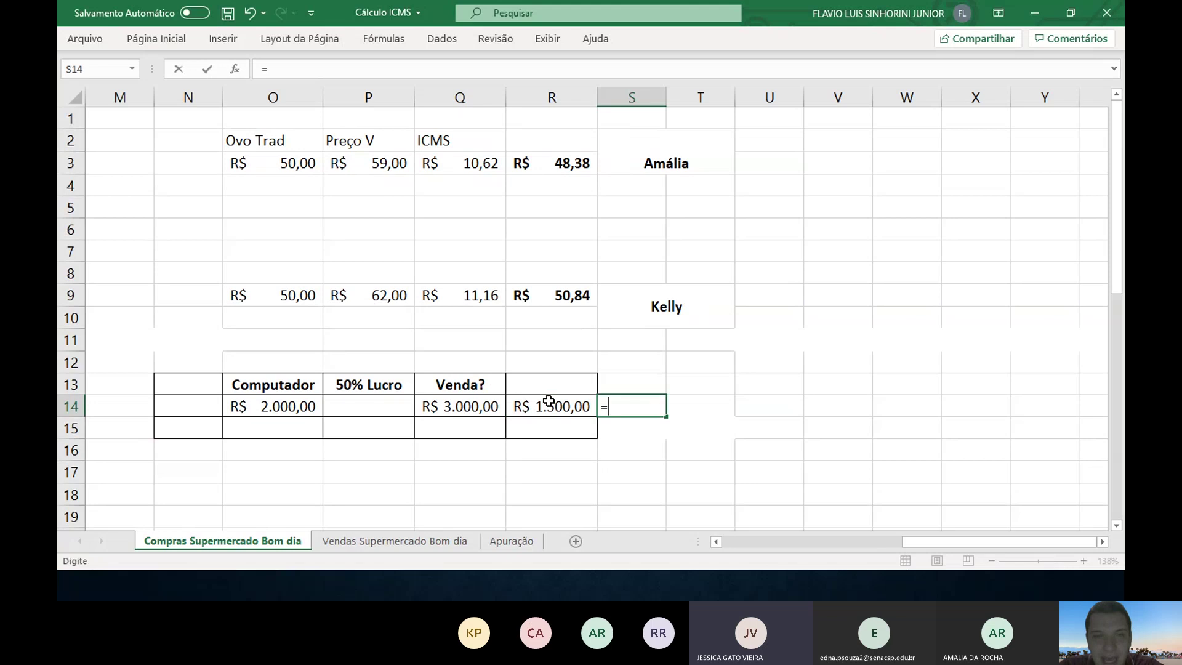
pyautogui.press('Left')
pyautogui.press('Left')
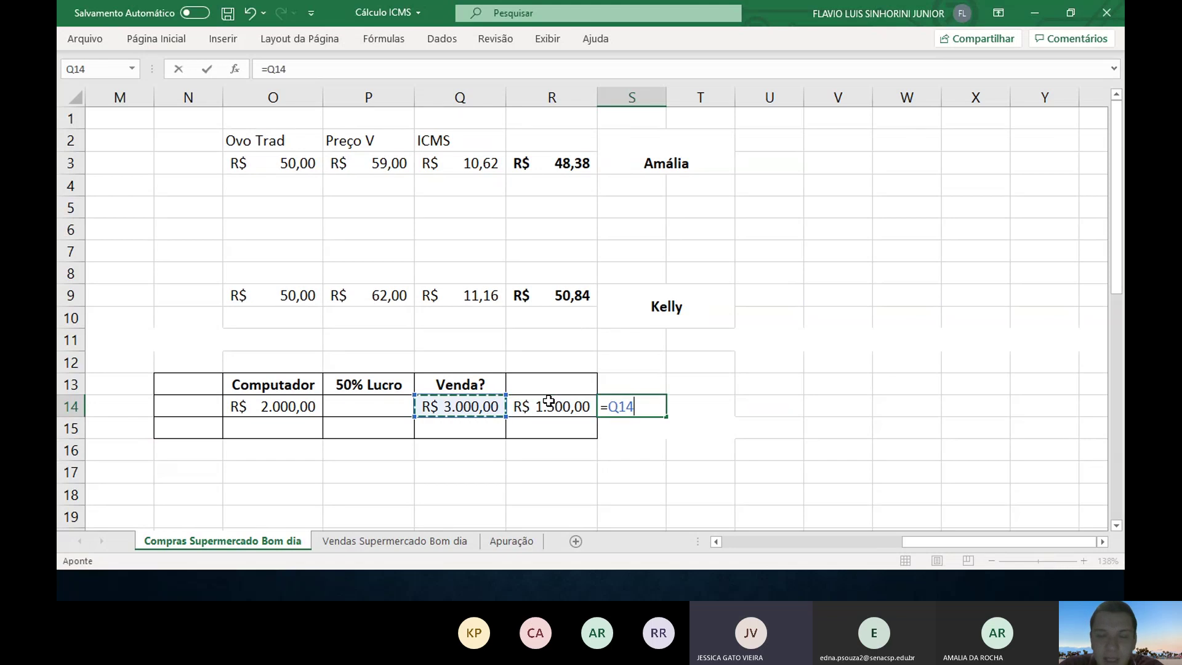
pyautogui.write('-')
pyautogui.press('Left')
pyautogui.press('Return')
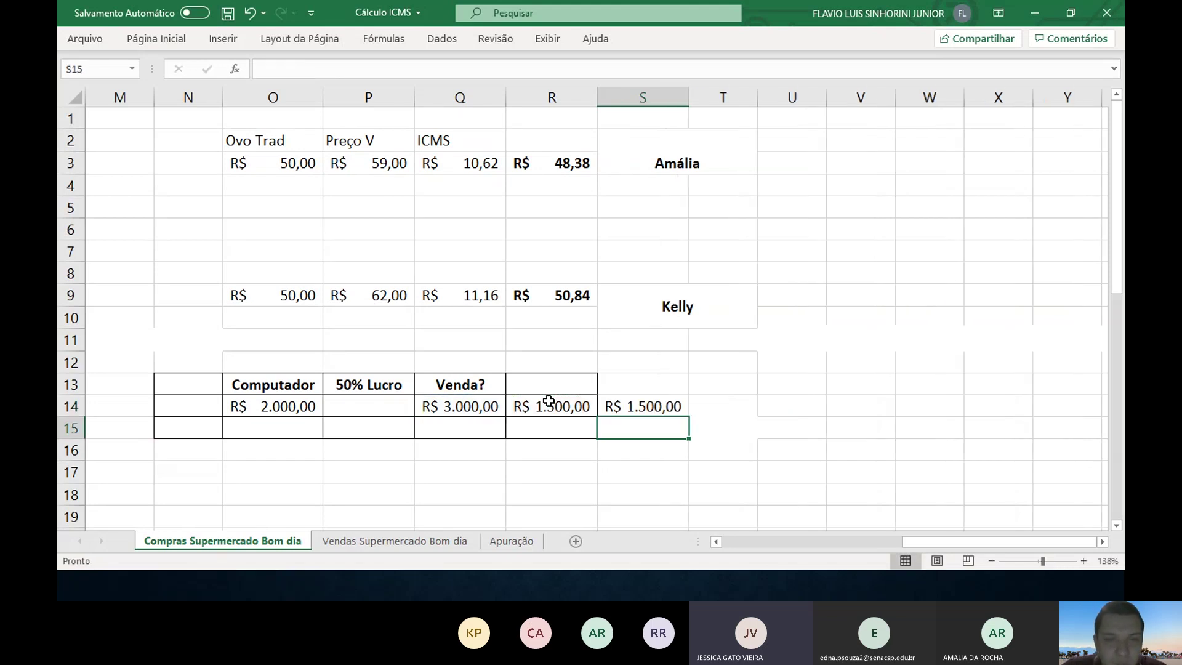
# - Enter the computer's cost of 2000 in S15 and format it as accounting currency
pyautogui.click(264, 408)
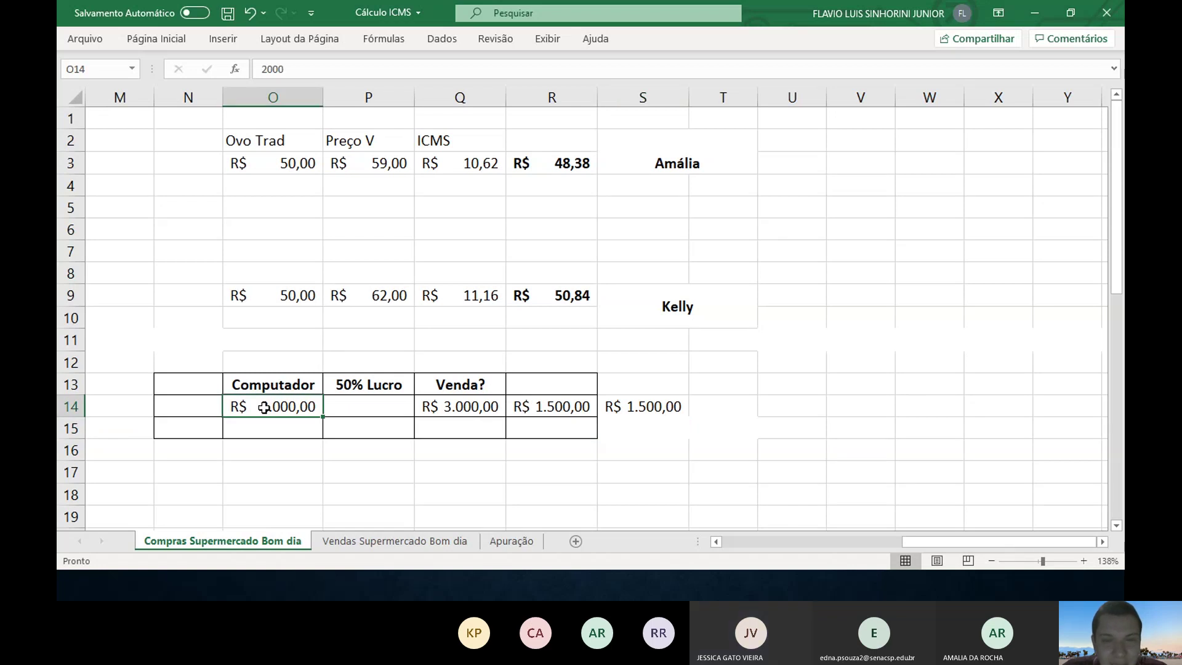
pyautogui.click(638, 407)
pyautogui.press('Return')
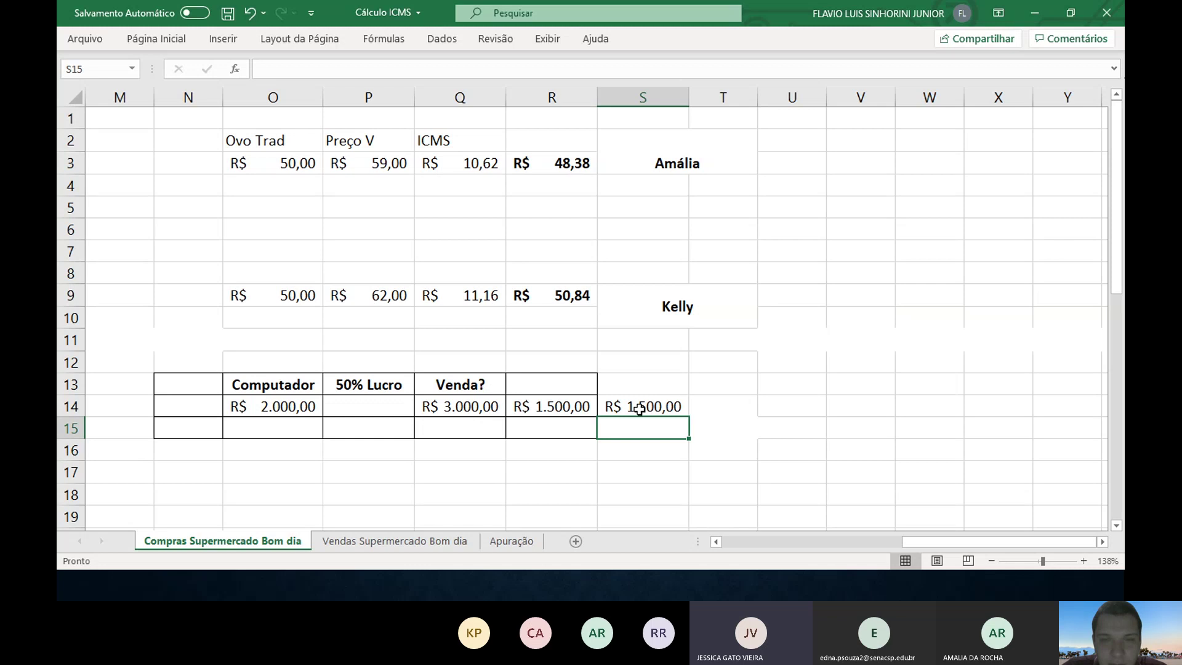
pyautogui.write('2000')
pyautogui.press('Return')
pyautogui.press('Up')
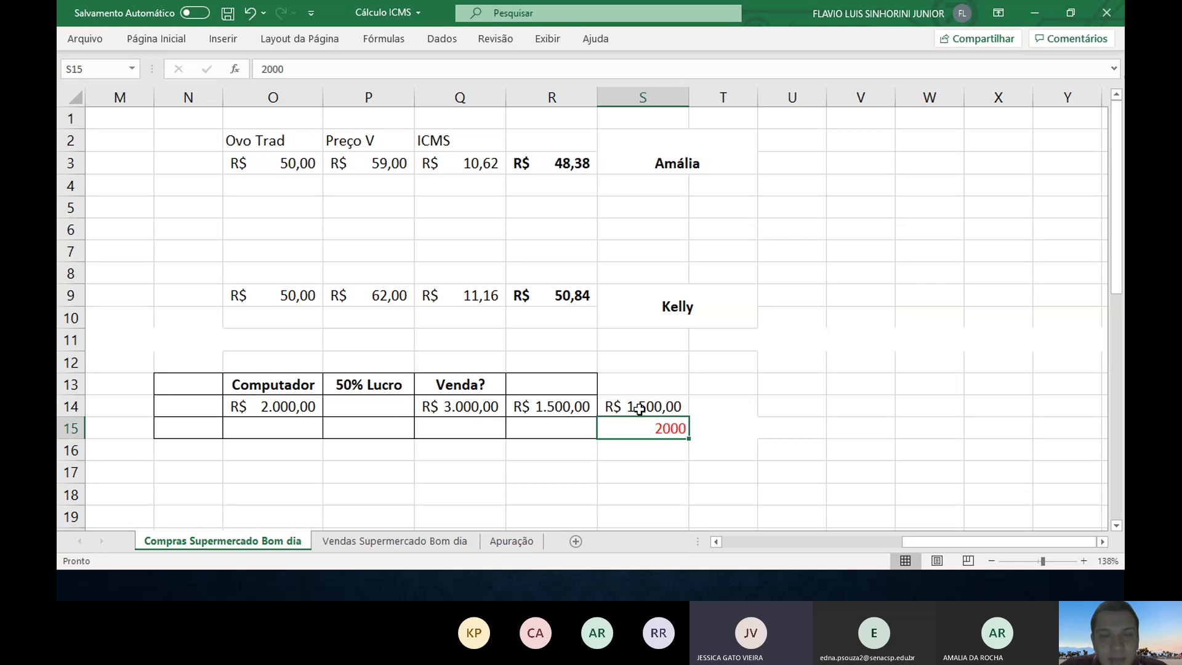
pyautogui.click(152, 44)
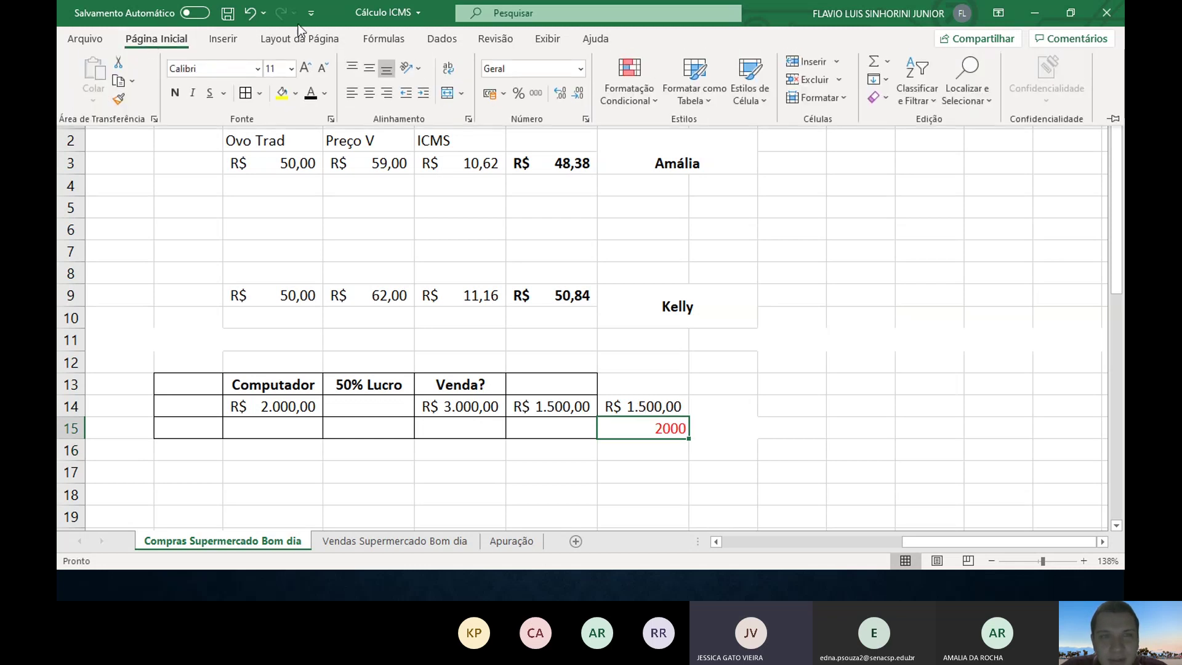
pyautogui.click(483, 96)
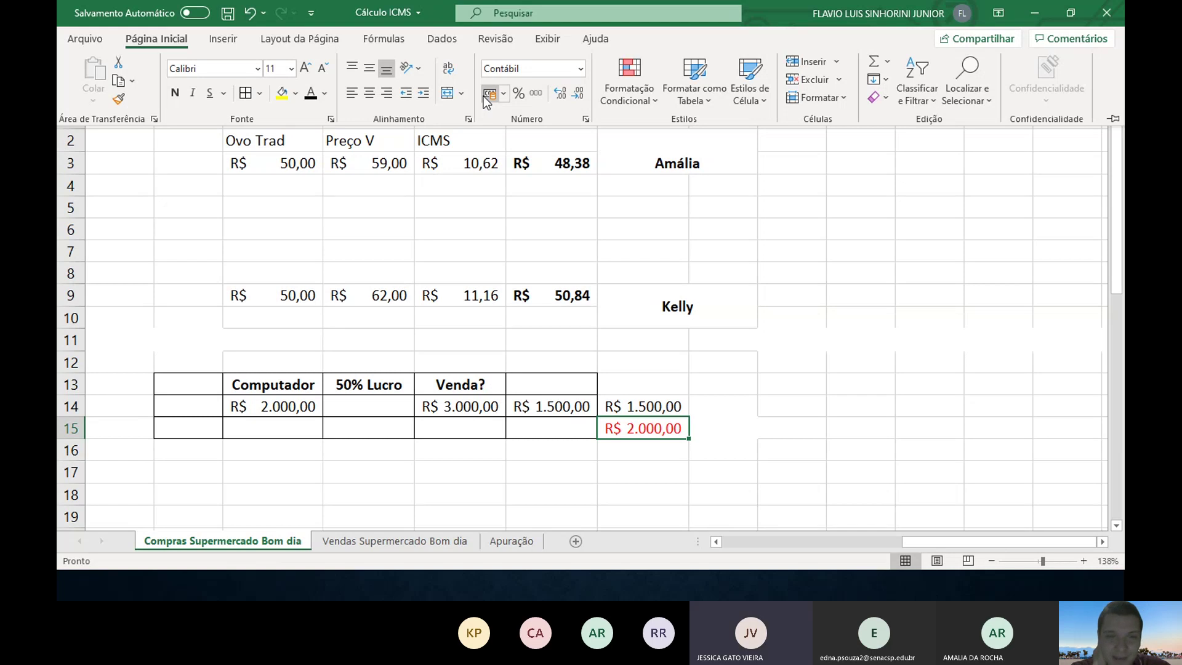
# - Enter a question mark in Q15, below the computer's selling price
pyautogui.click(439, 407)
pyautogui.press('Return')
pyautogui.press('Left')
pyautogui.press('Left')
pyautogui.press('Up')
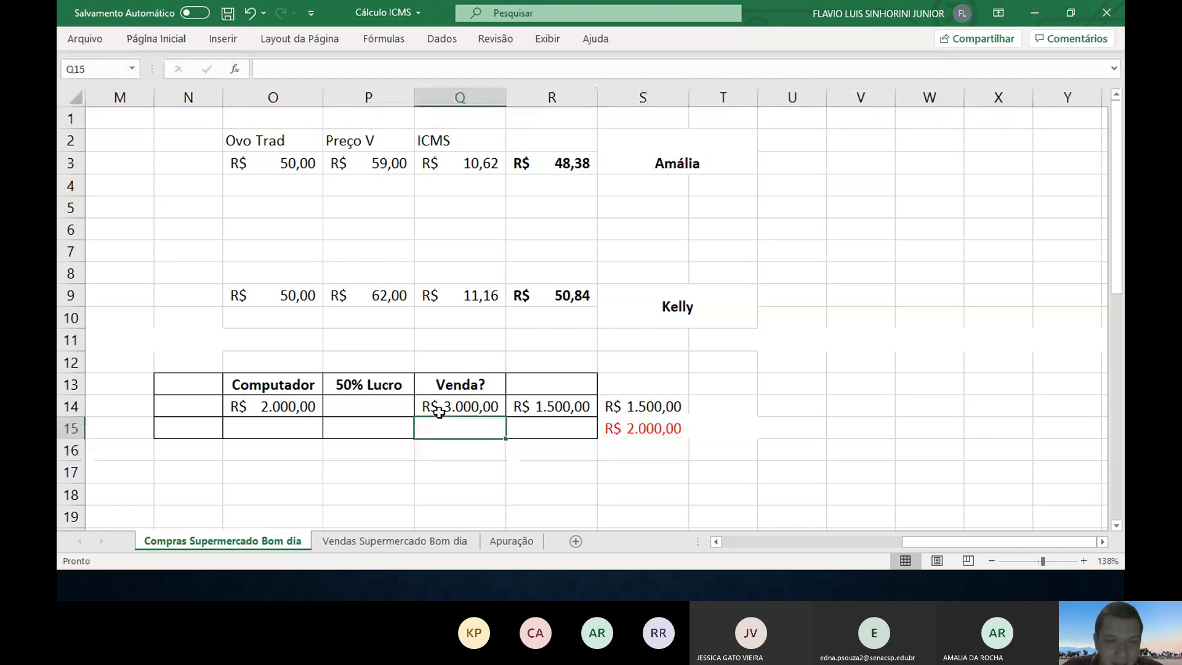
pyautogui.write('?')
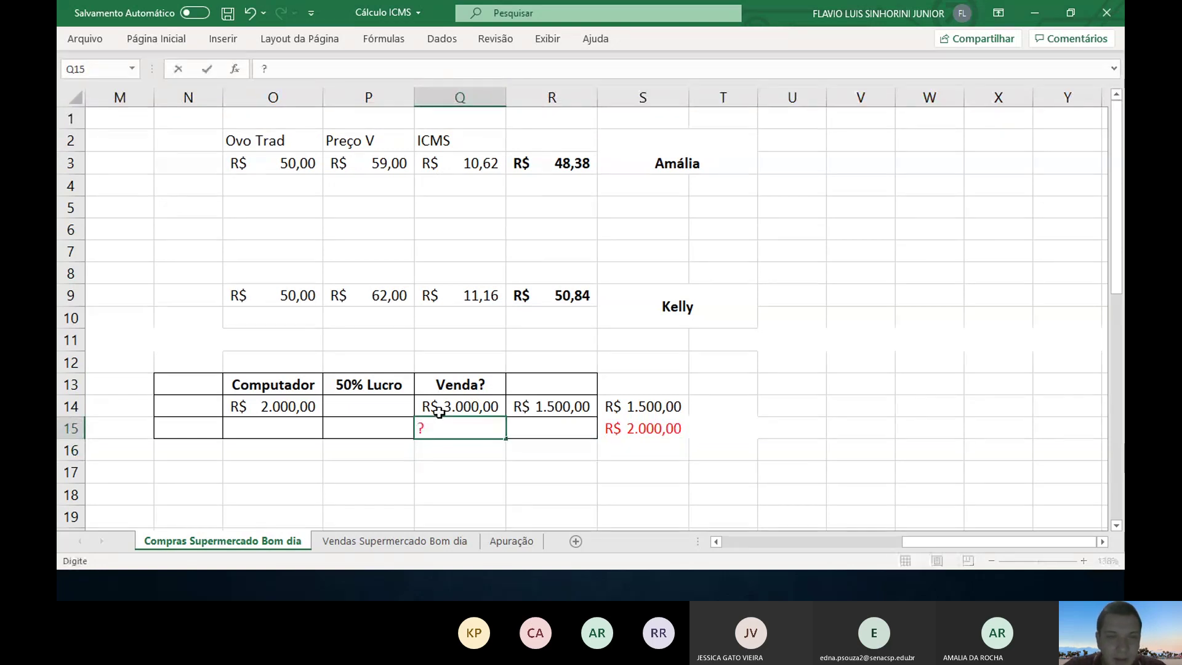
# - Enter 1000 in R15 and format it as accounting currency
pyautogui.press('Tab')
pyautogui.write('1000')
pyautogui.click(206, 69)
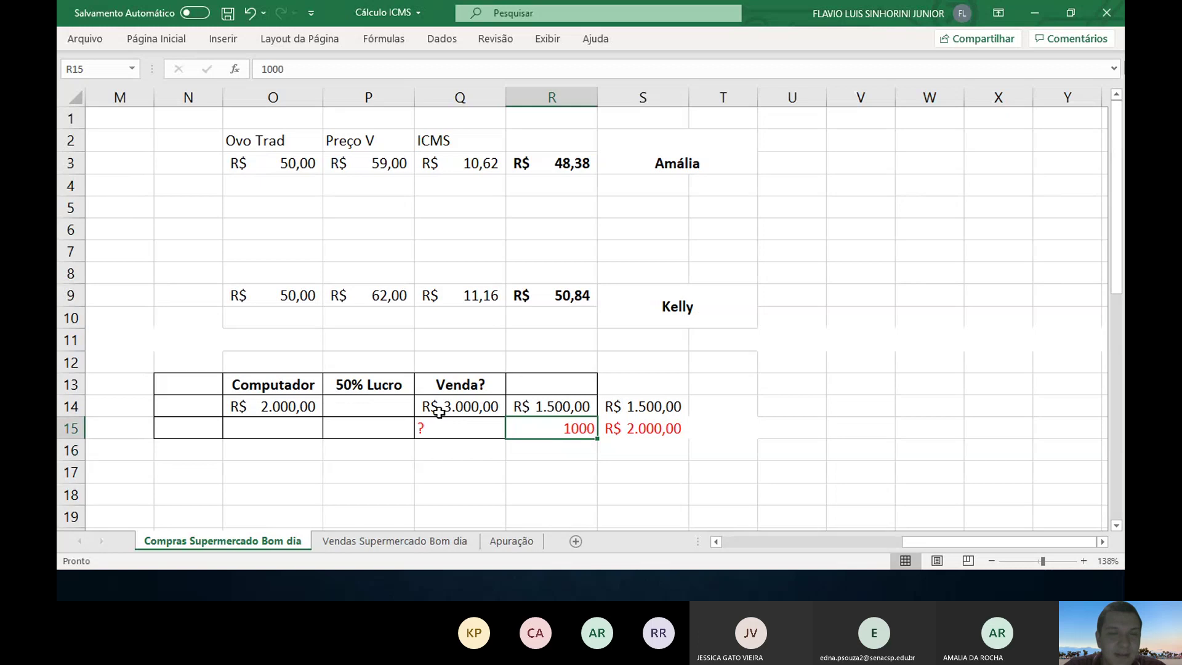
pyautogui.click(171, 39)
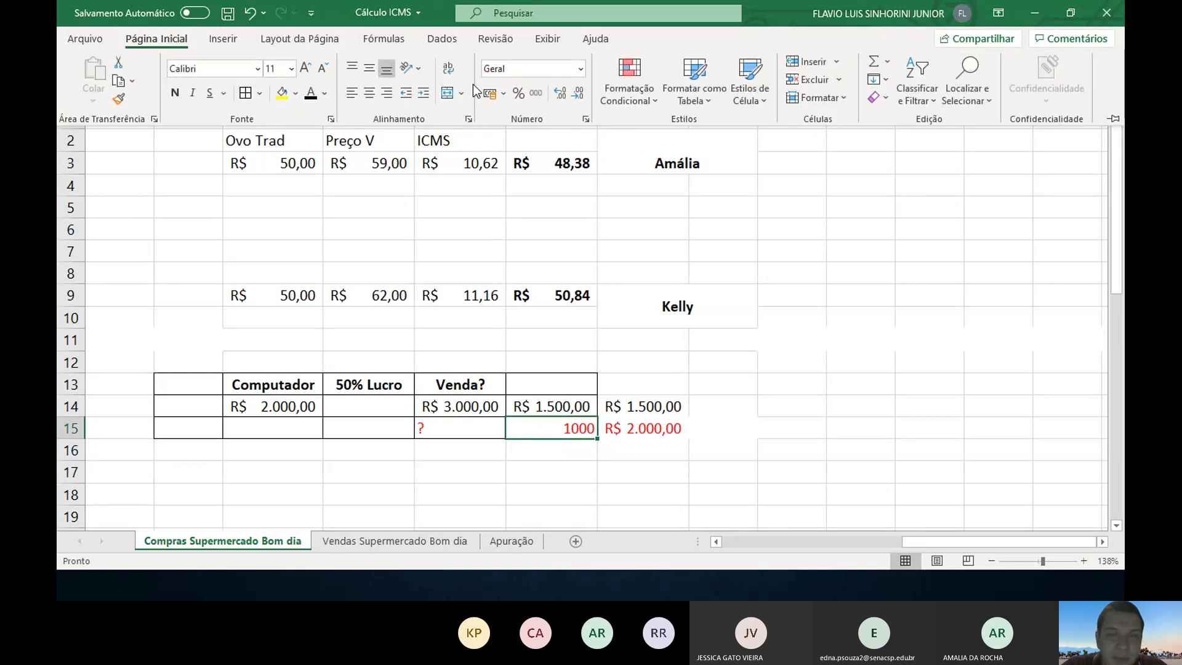
pyautogui.click(489, 93)
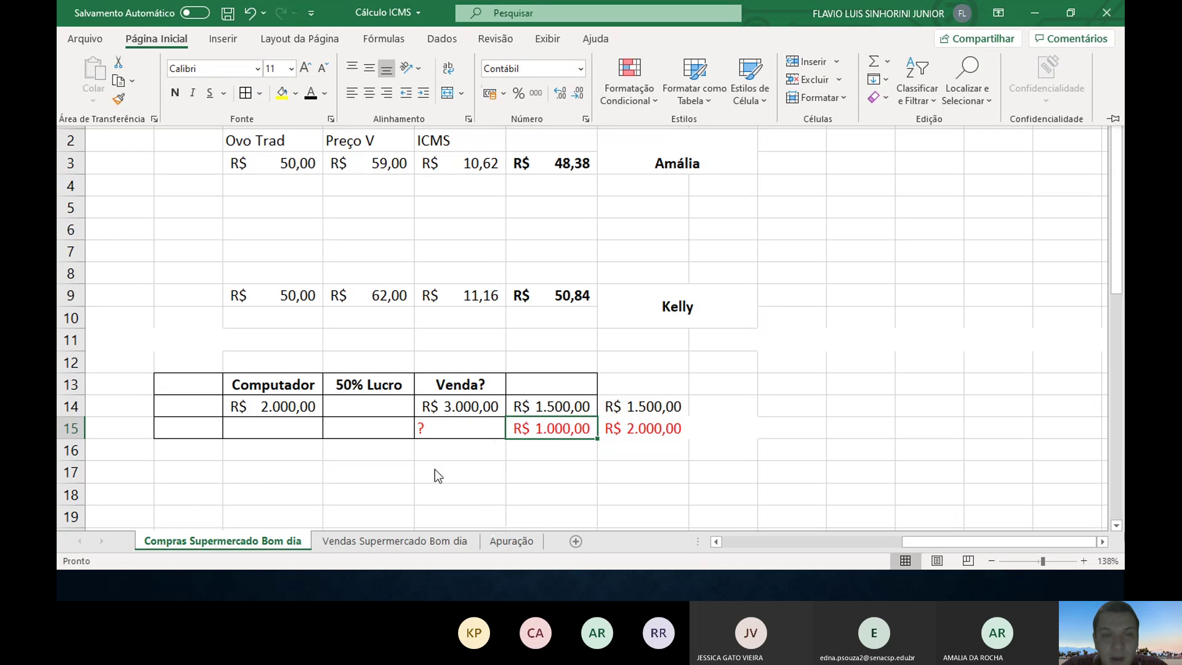
# - Center the question mark in Q15 horizontally
pyautogui.click(437, 430)
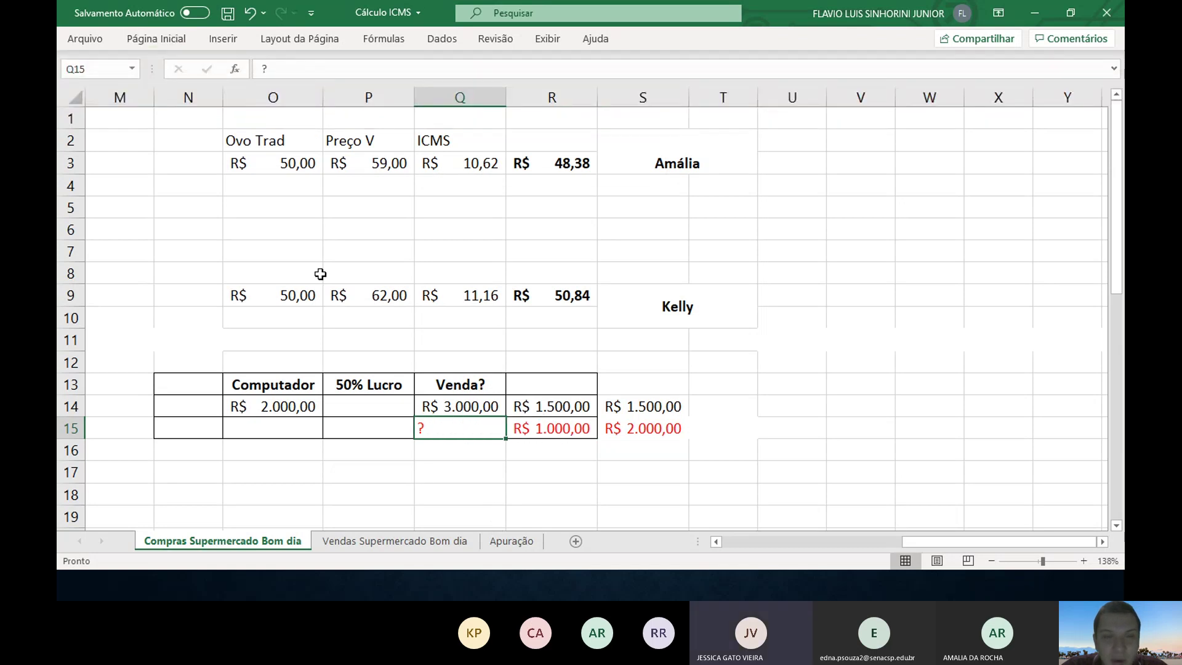
pyautogui.click(157, 41)
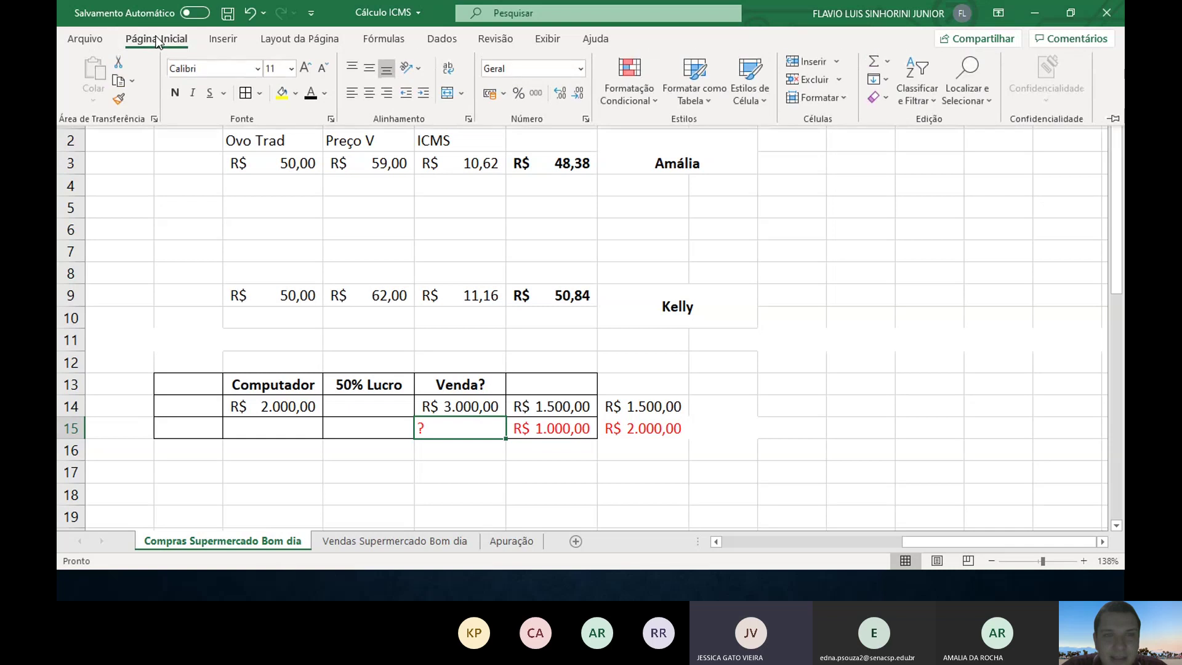
pyautogui.click(370, 93)
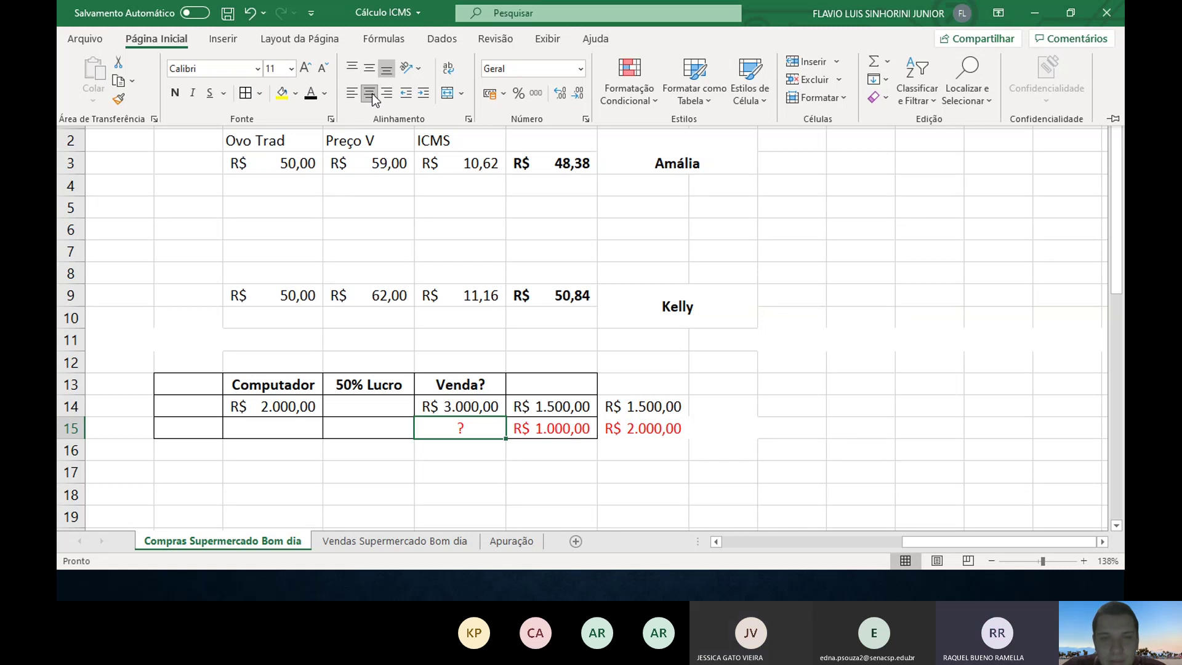
# - Set the computer's selling price in Q14 to 5000 and check the 50% amount in R14
pyautogui.click(453, 411)
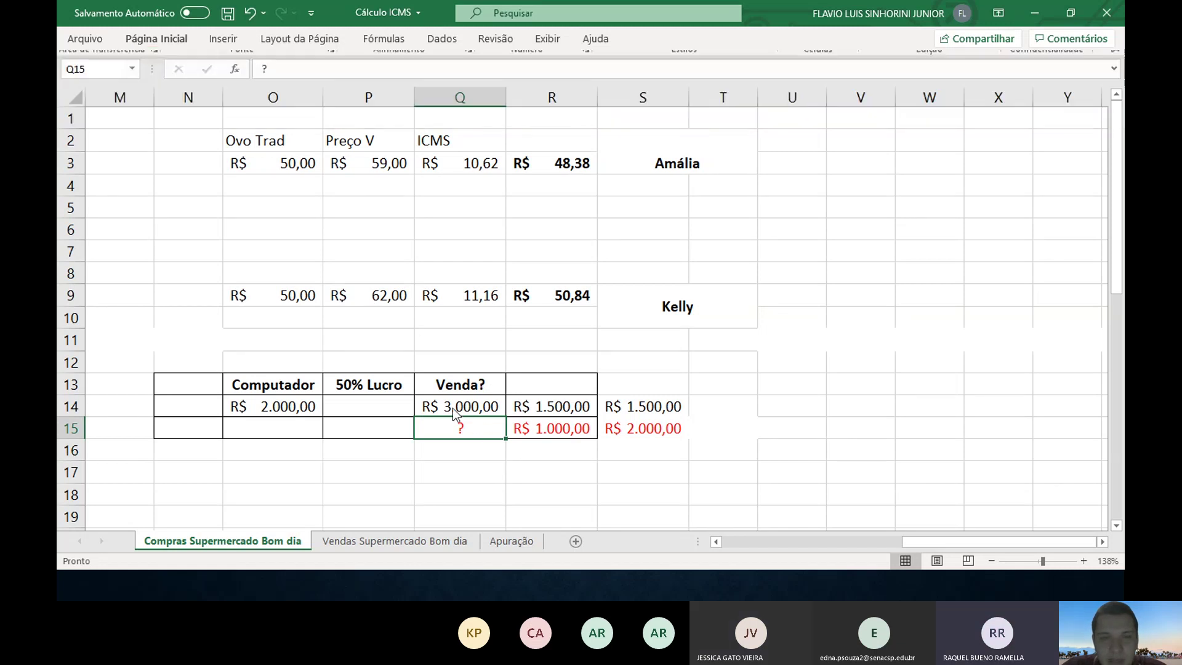
pyautogui.click(454, 409)
pyautogui.write('5000')
pyautogui.press('Return')
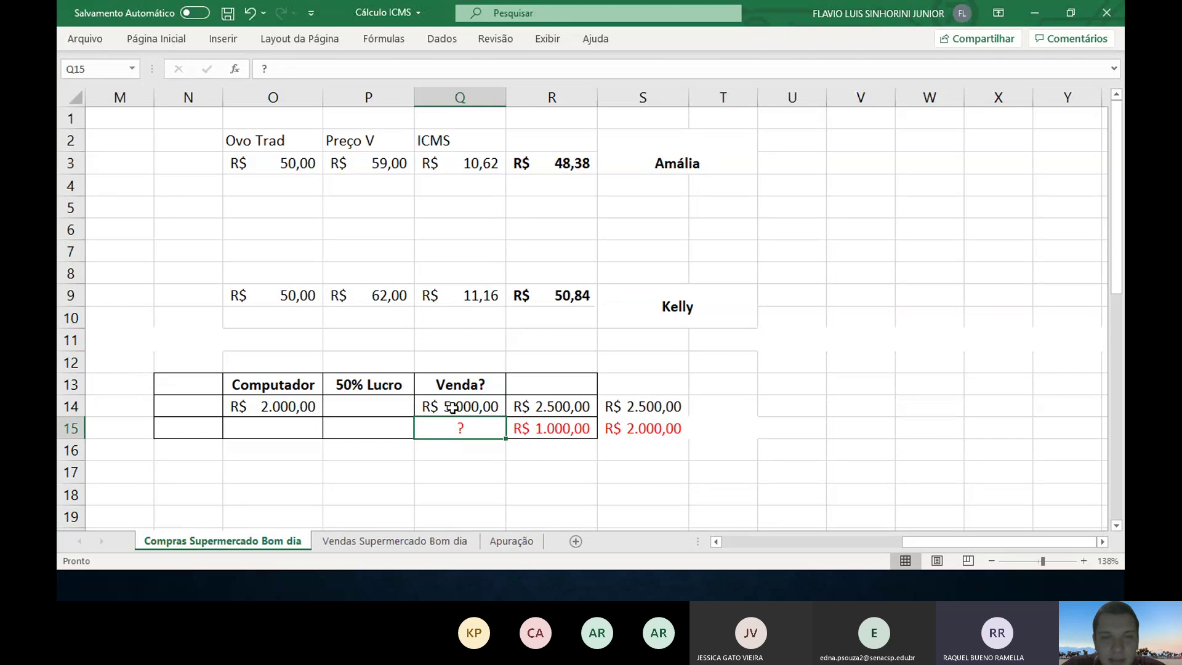
pyautogui.press('Up')
pyautogui.press('Right')
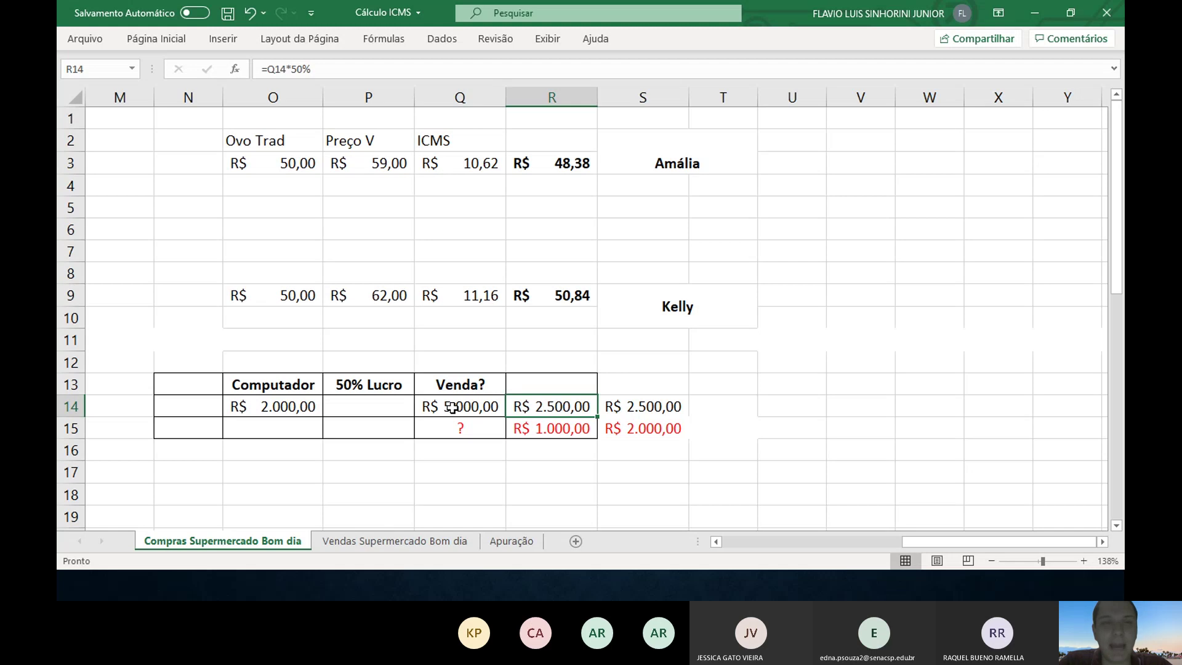
# - Calculate 18% of the Ovo Trad cost in O5 with the formula =O3*18%
pyautogui.click(430, 163)
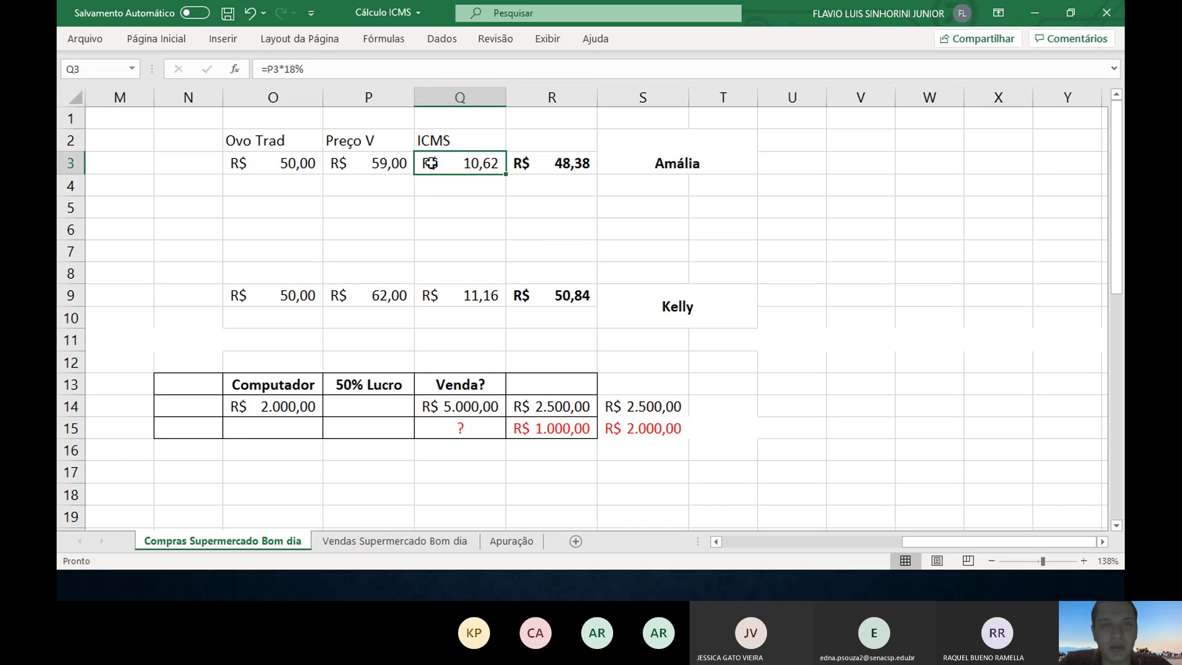
pyautogui.click(278, 200)
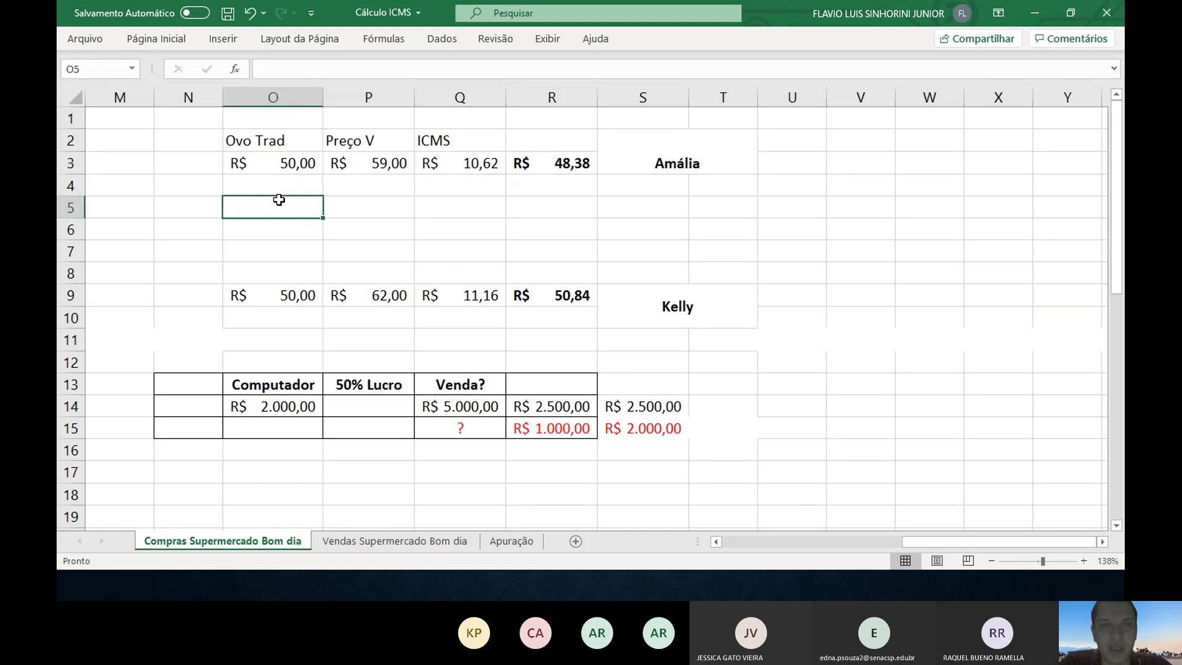
pyautogui.write('=')
pyautogui.press('Up')
pyautogui.press('Up')
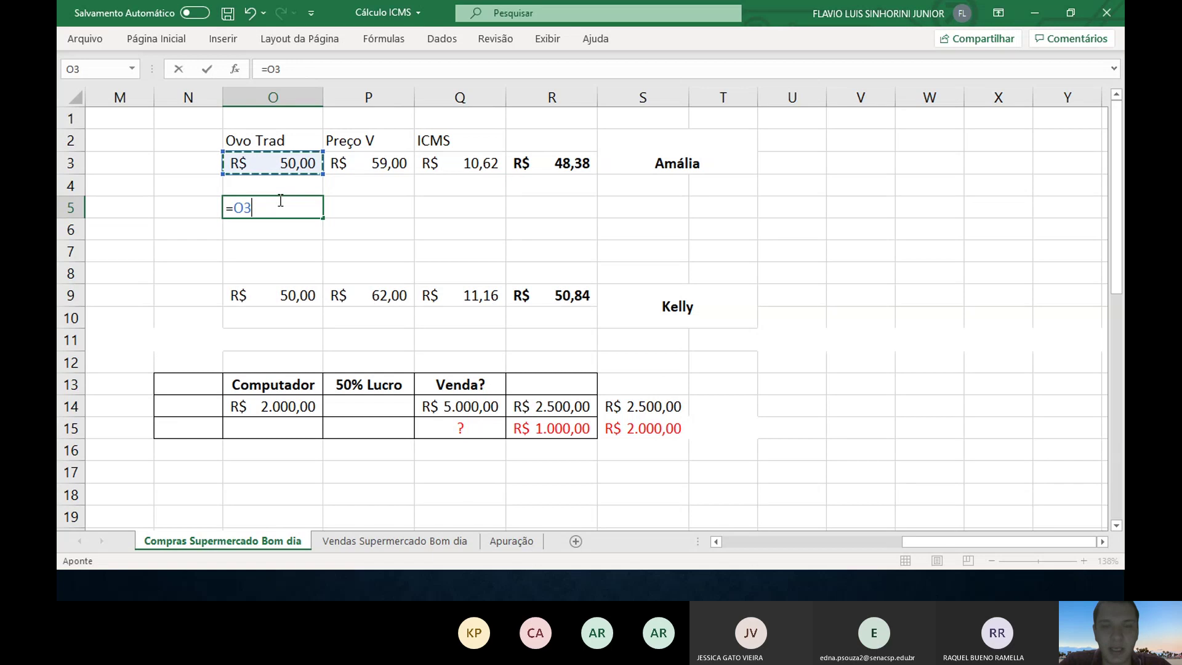
pyautogui.write('*18%')
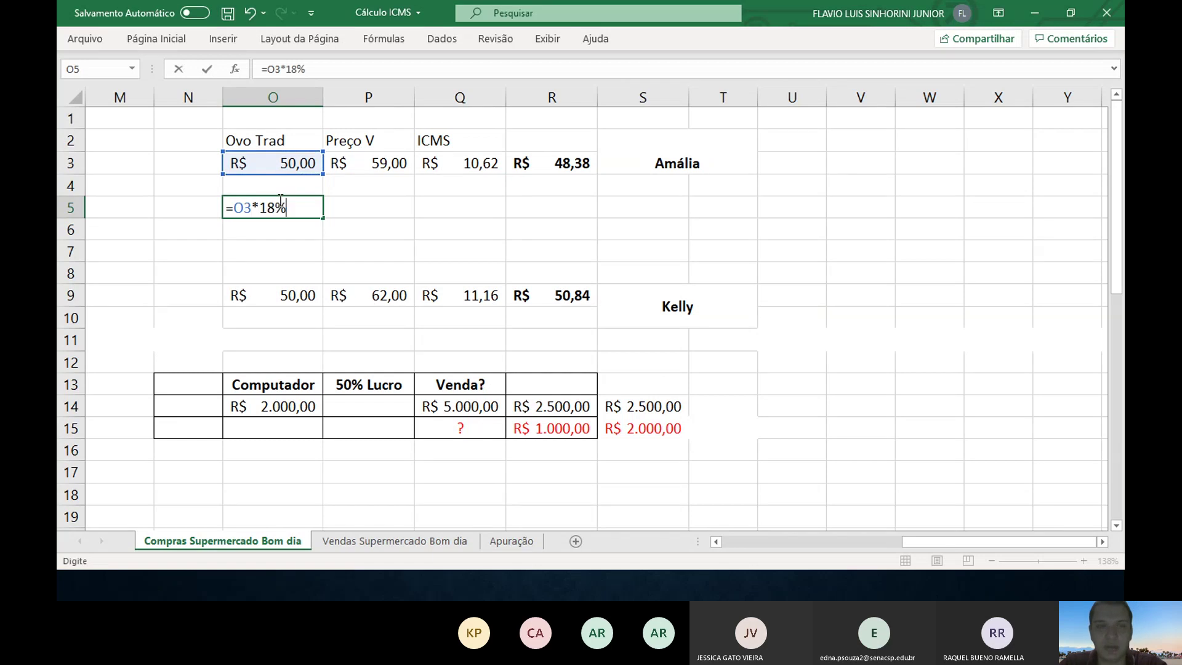
pyautogui.hotkey('ctrl', 'Return')
# - Add the 18% amount to the Ovo Trad cost in P5 with the formula =O3+O5
pyautogui.press('Right')
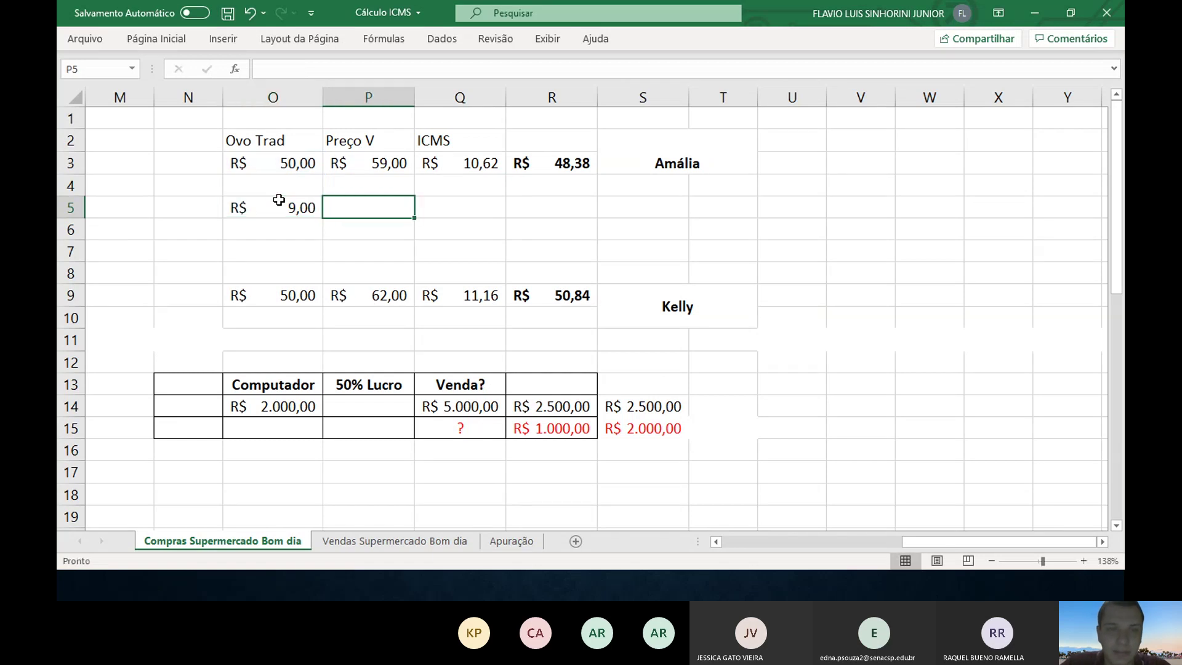
pyautogui.write('=')
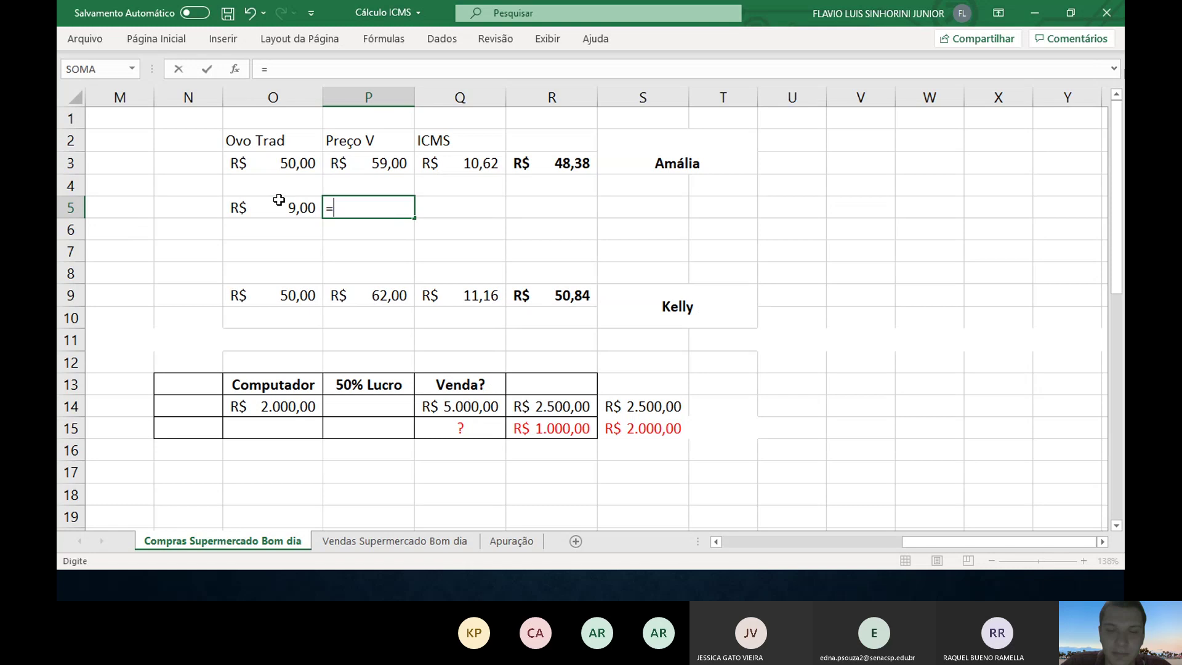
pyautogui.click(267, 163)
pyautogui.write('+')
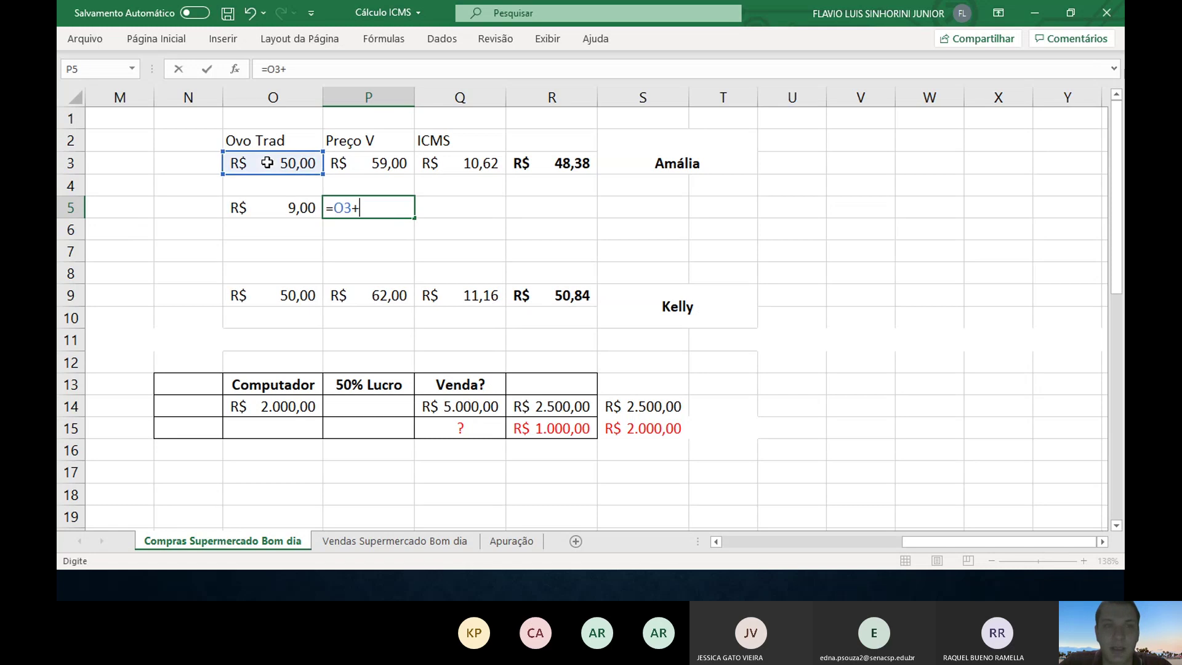
pyautogui.click(268, 202)
pyautogui.press('Return')
# - Calculate the ICMS on the marked-up price in Q5 with the formula =P5*18%
pyautogui.press('Up')
pyautogui.press('Right')
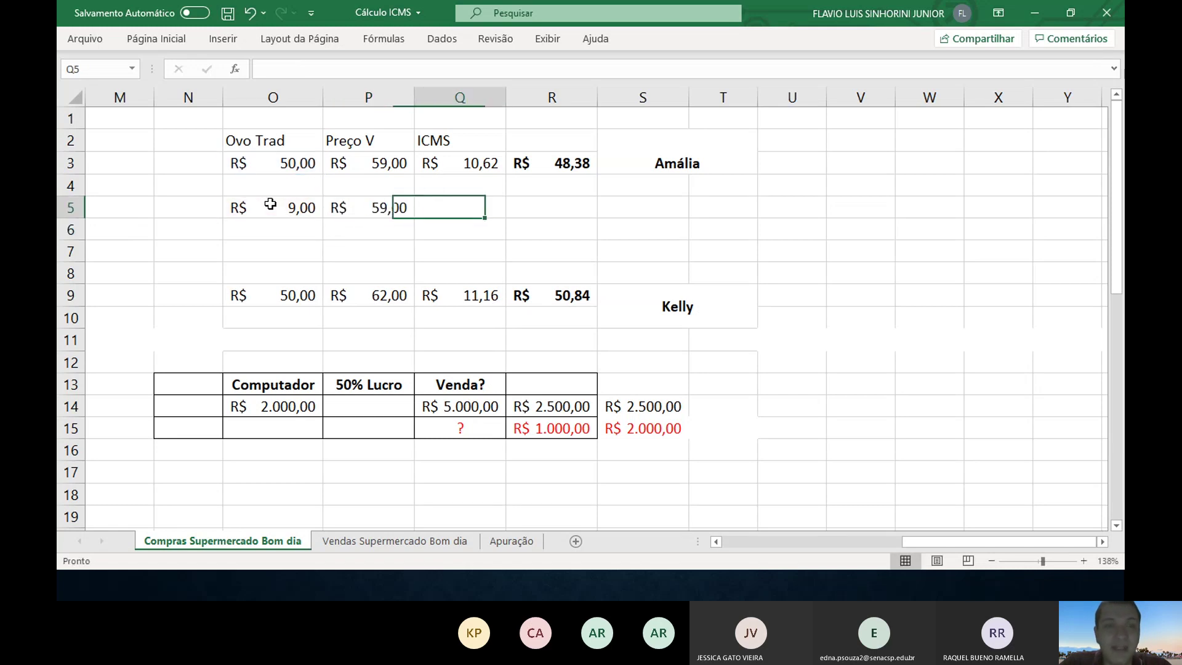
pyautogui.write('=')
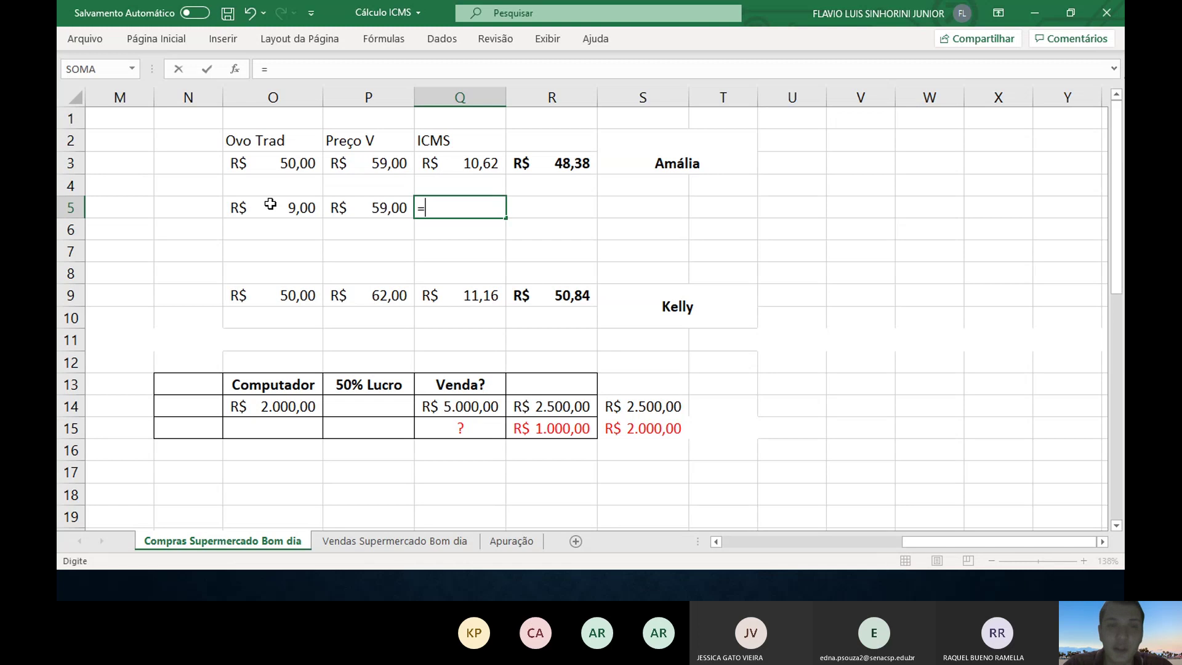
pyautogui.press('Left')
pyautogui.write('*1')
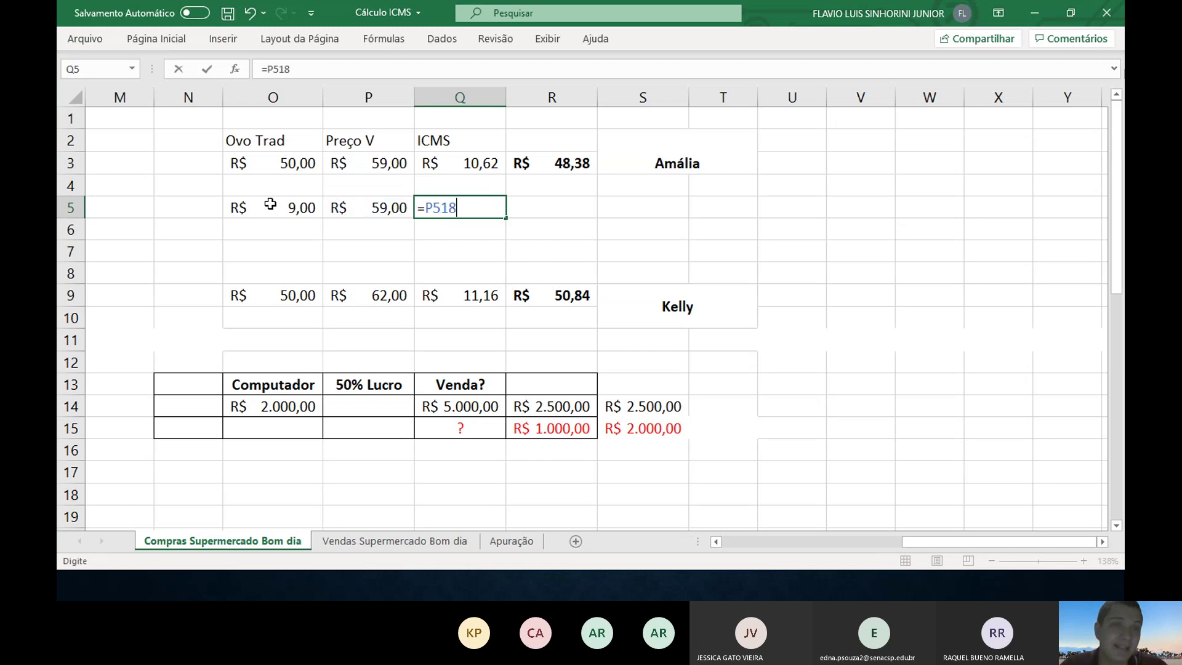
pyautogui.press('BackSpace')
pyautogui.press('BackSpace')
pyautogui.write('*18')
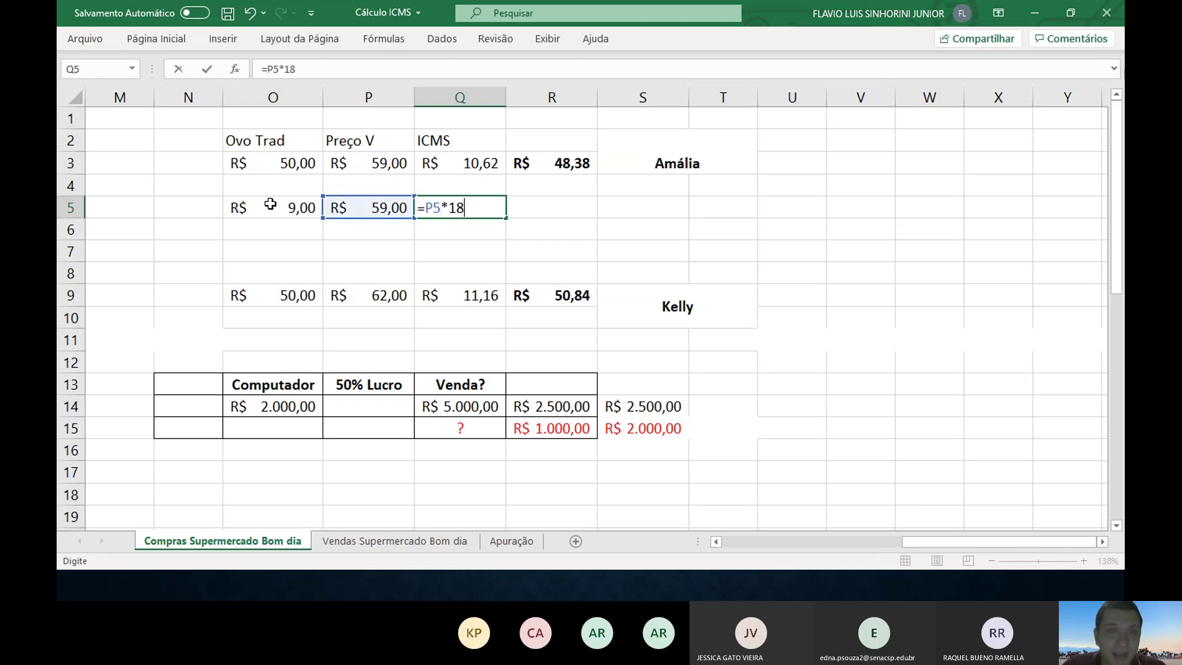
pyautogui.write('%')
pyautogui.press('Return')
pyautogui.press('Up')
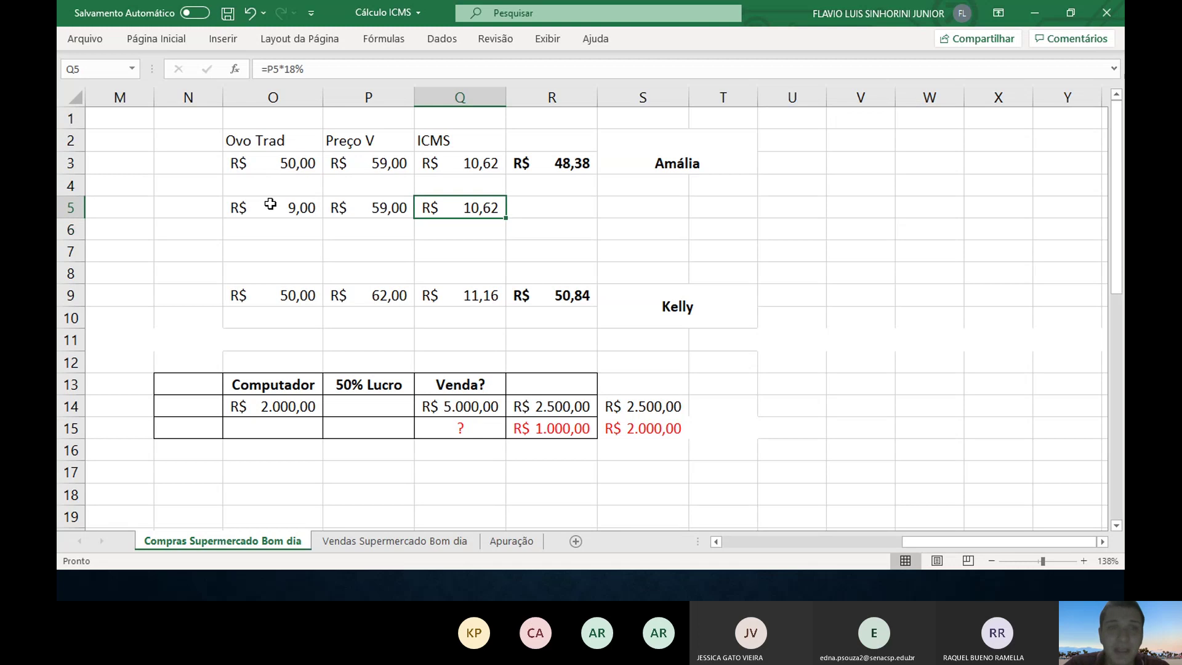
# - Compare the 18% amount in O5 with the ICMS in Q5, reviewing the cost in O3 and the price formula in P5
pyautogui.click(270, 204)
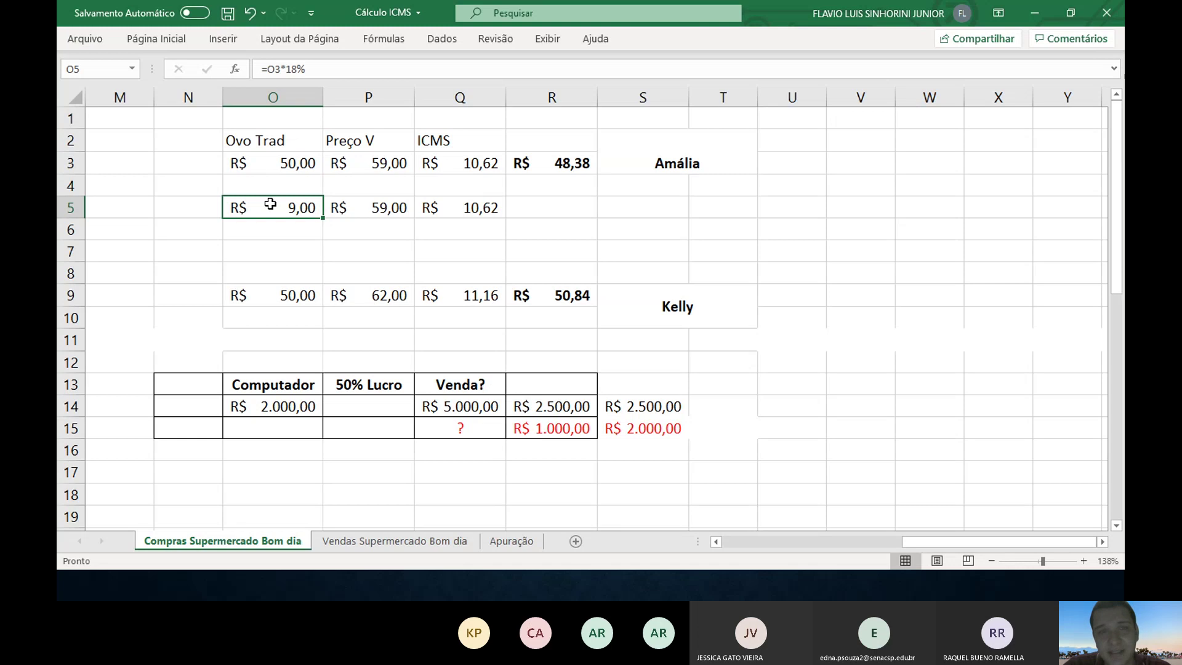
pyautogui.click(461, 205)
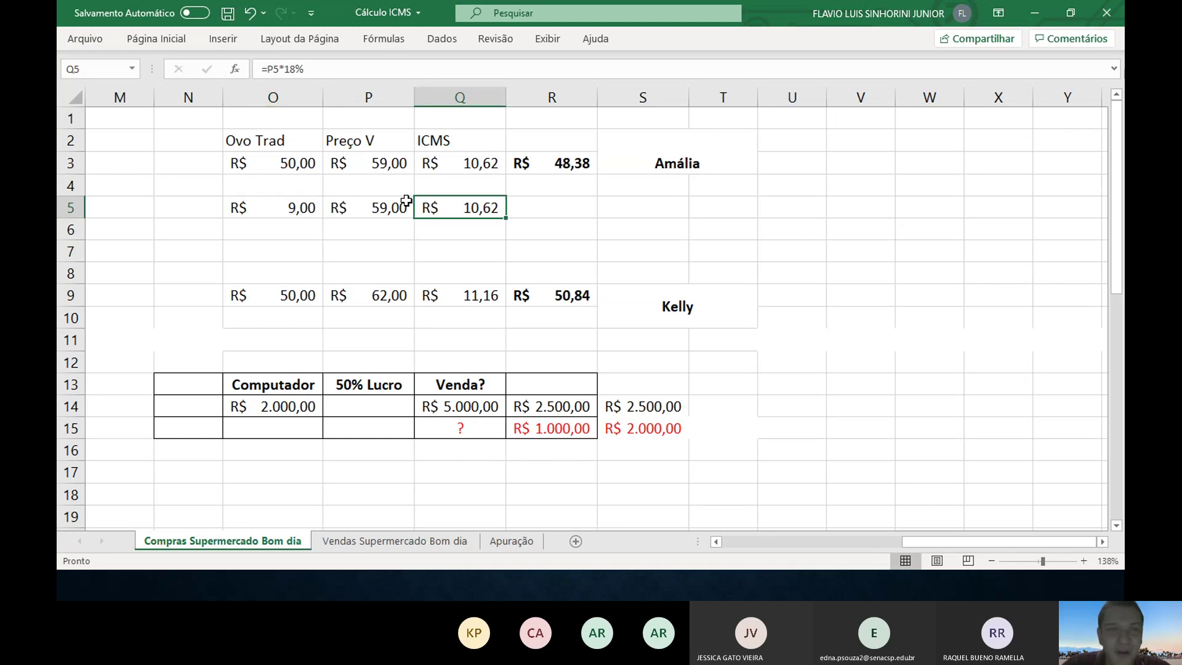
pyautogui.click(294, 207)
pyautogui.click(434, 212)
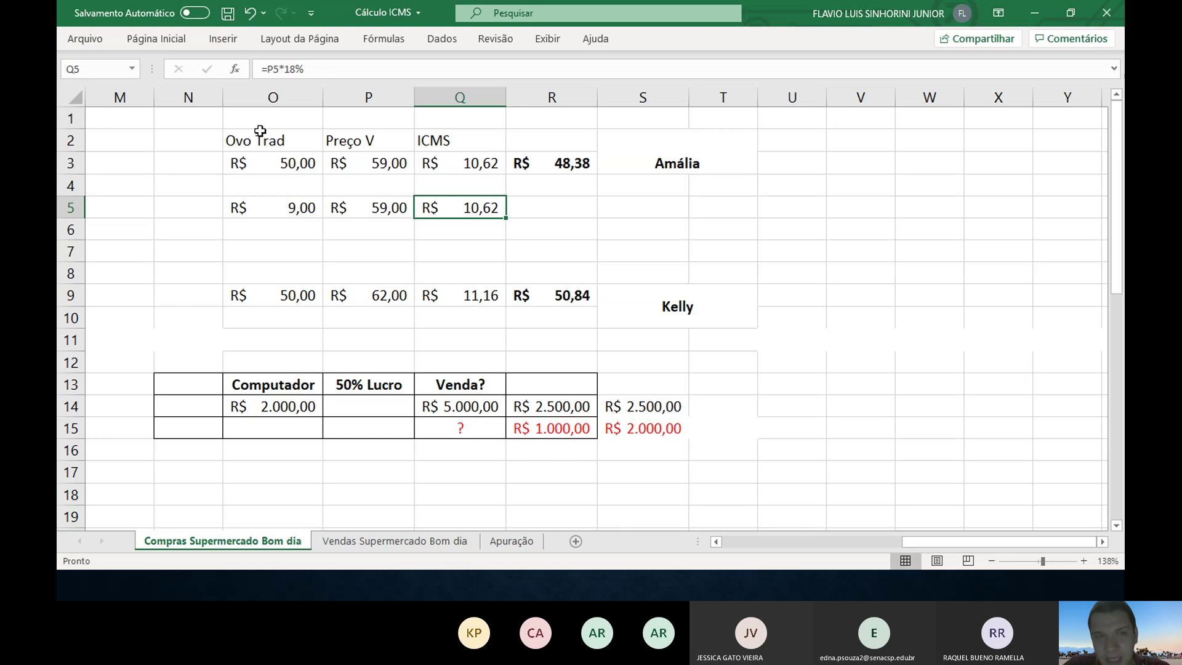
pyautogui.click(258, 158)
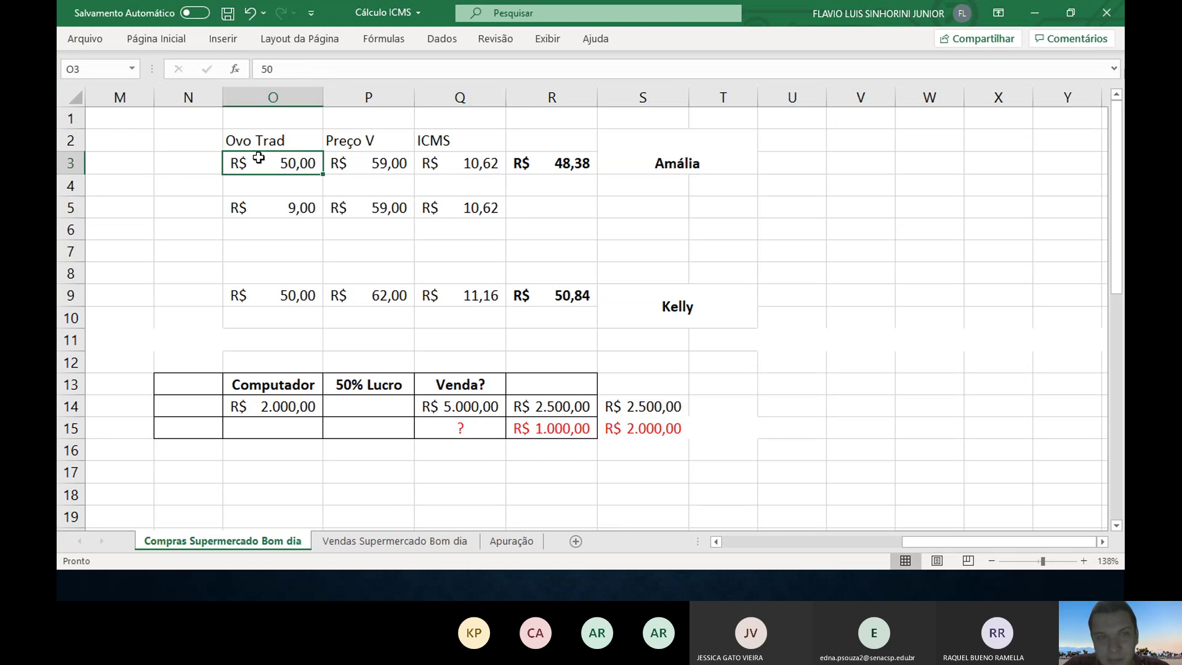
pyautogui.click(253, 207)
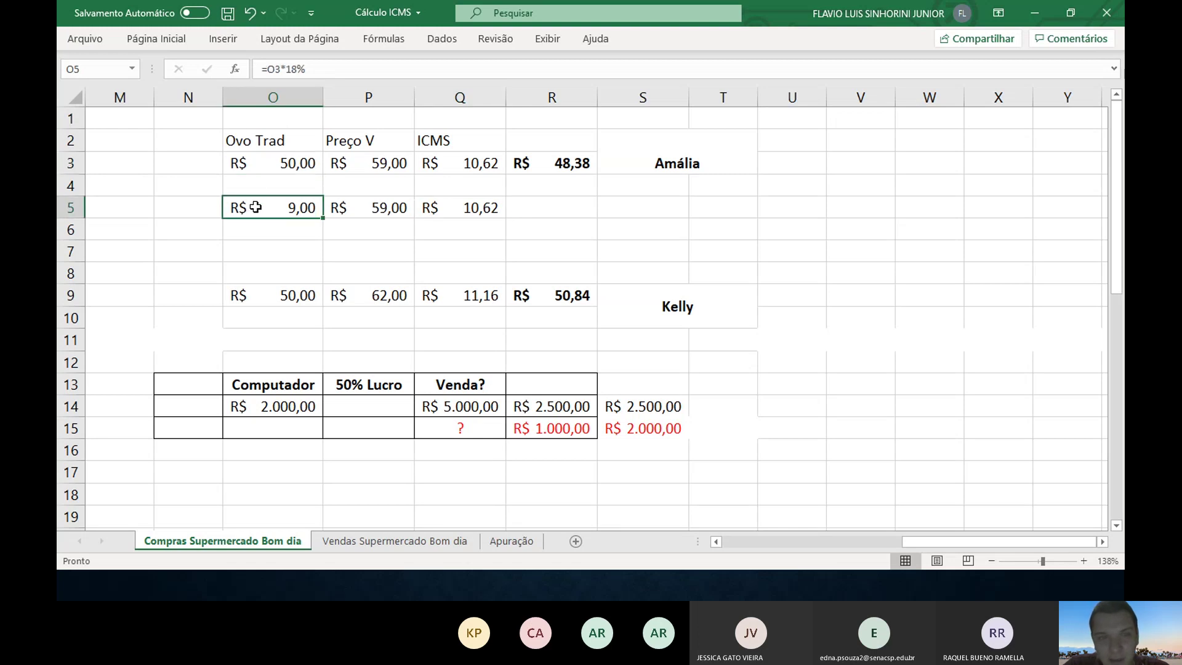
pyautogui.click(349, 210)
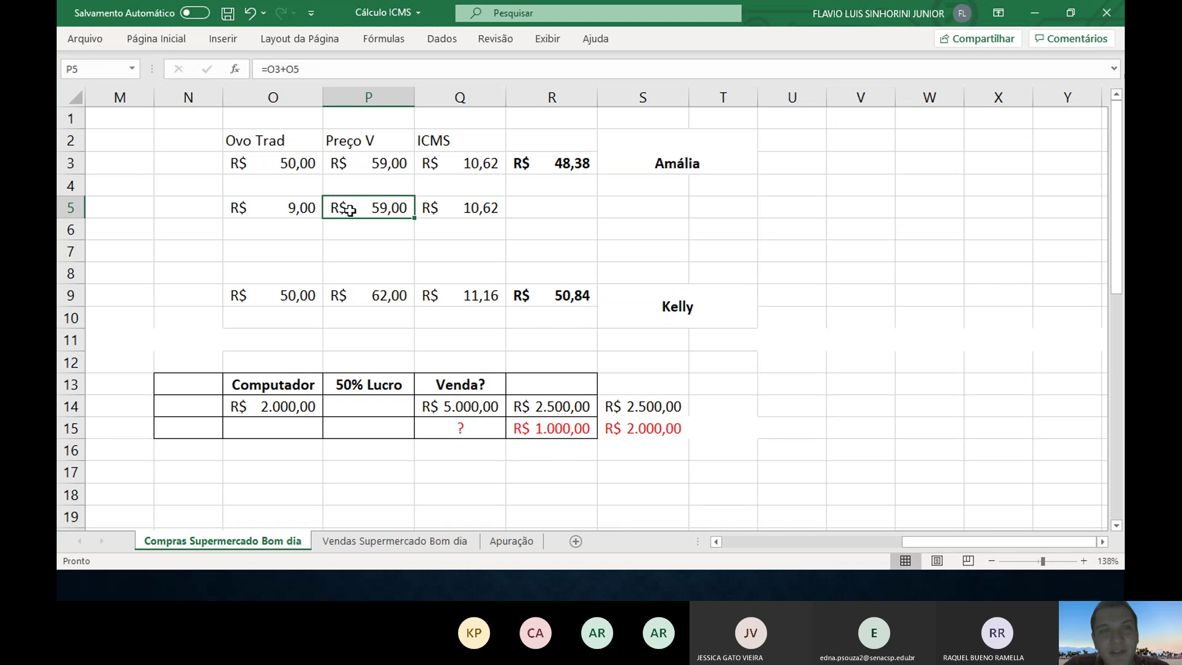
pyautogui.click(261, 207)
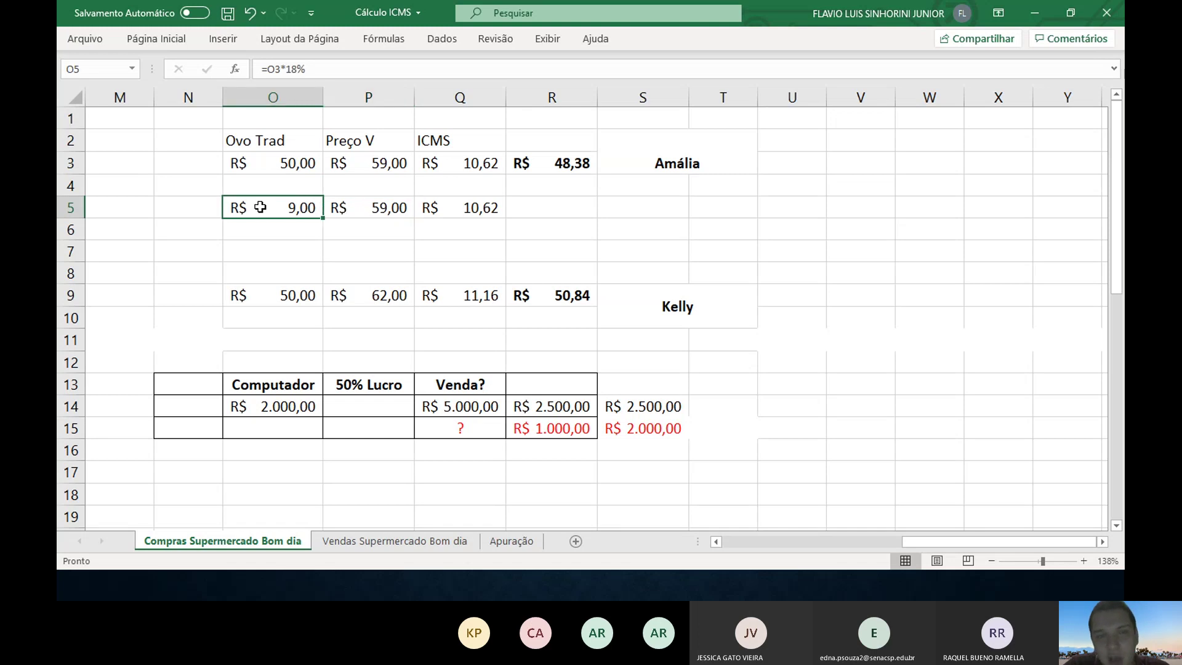
pyautogui.click(372, 209)
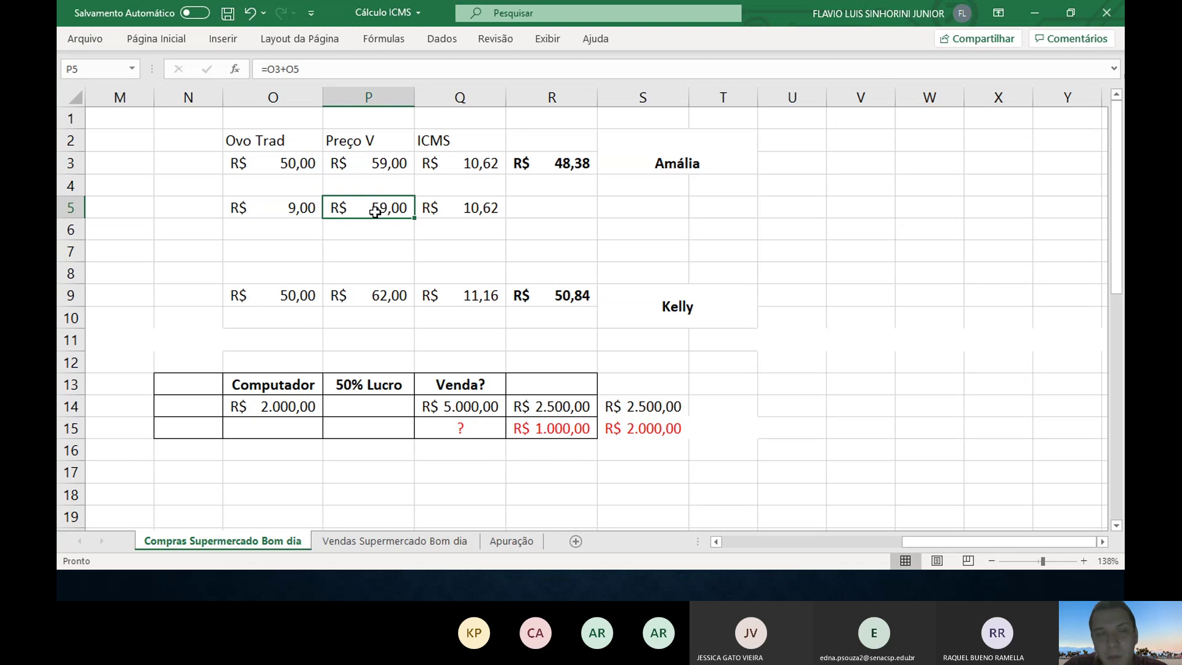
# - Save the workbook and make the Ovo Trad cost in O3 bold
pyautogui.click(296, 164)
pyautogui.hotkey('ctrl', 's')
pyautogui.press('Down')
pyautogui.press('Down')
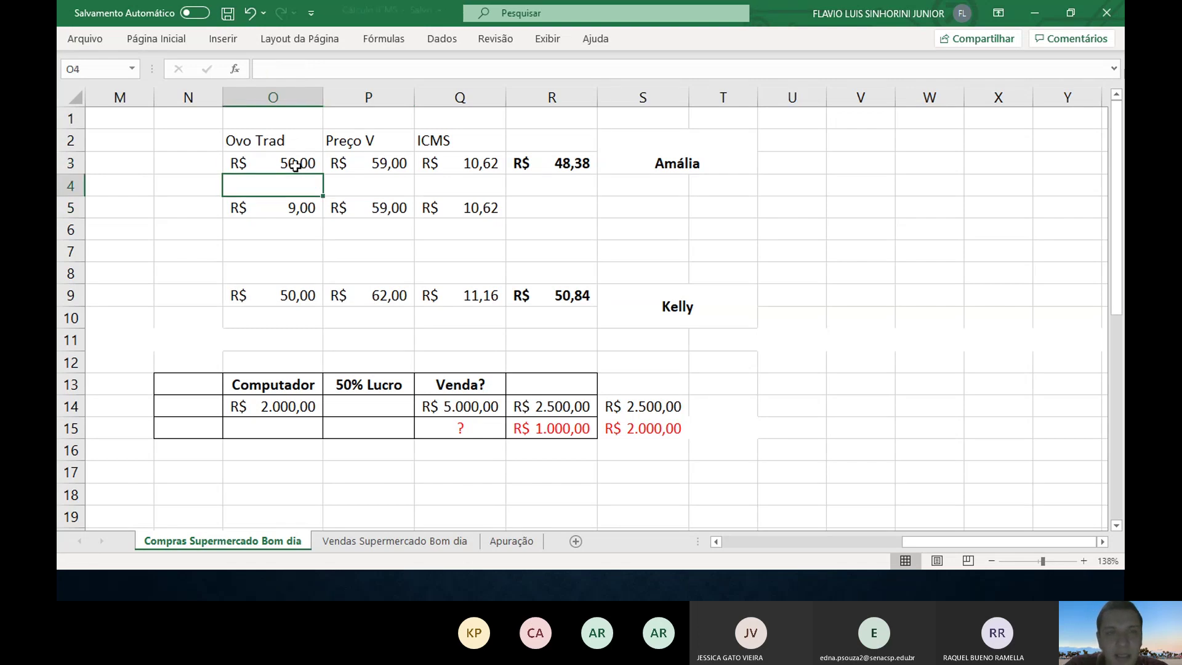
pyautogui.press('Up')
pyautogui.press('Up')
pyautogui.hotkey('ctrl', 'b')
pyautogui.press('Down')
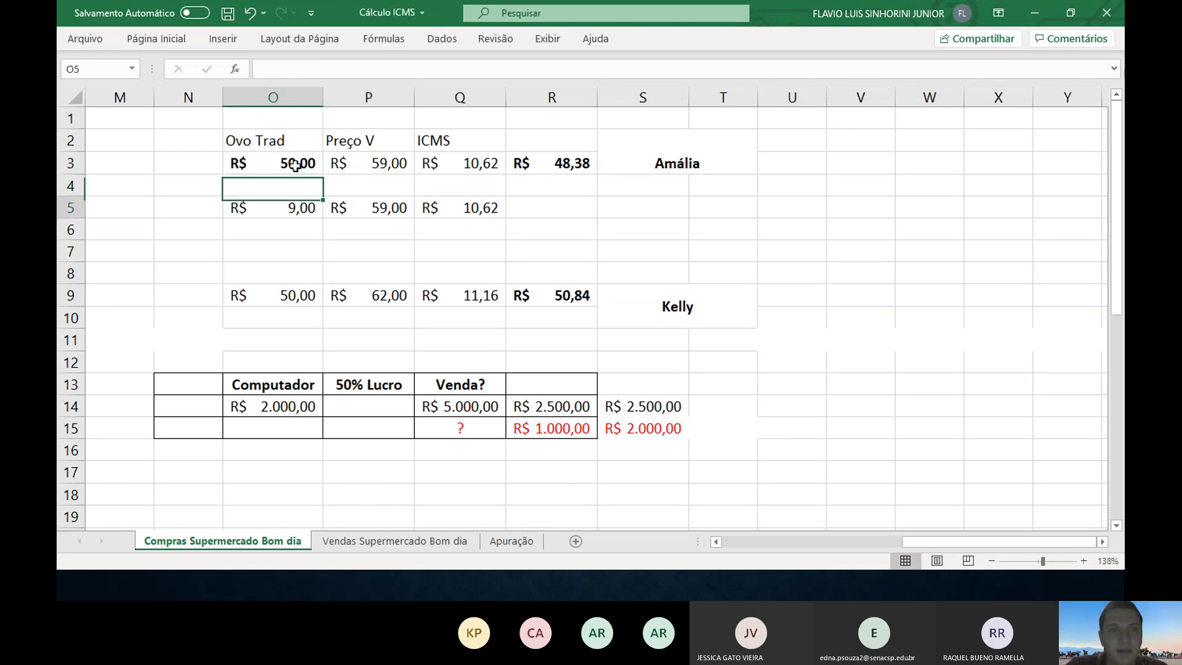
# - Make the marked-up price in P5 bold
pyautogui.press('Down')
pyautogui.press('Right')
pyautogui.hotkey('ctrl', 'b')
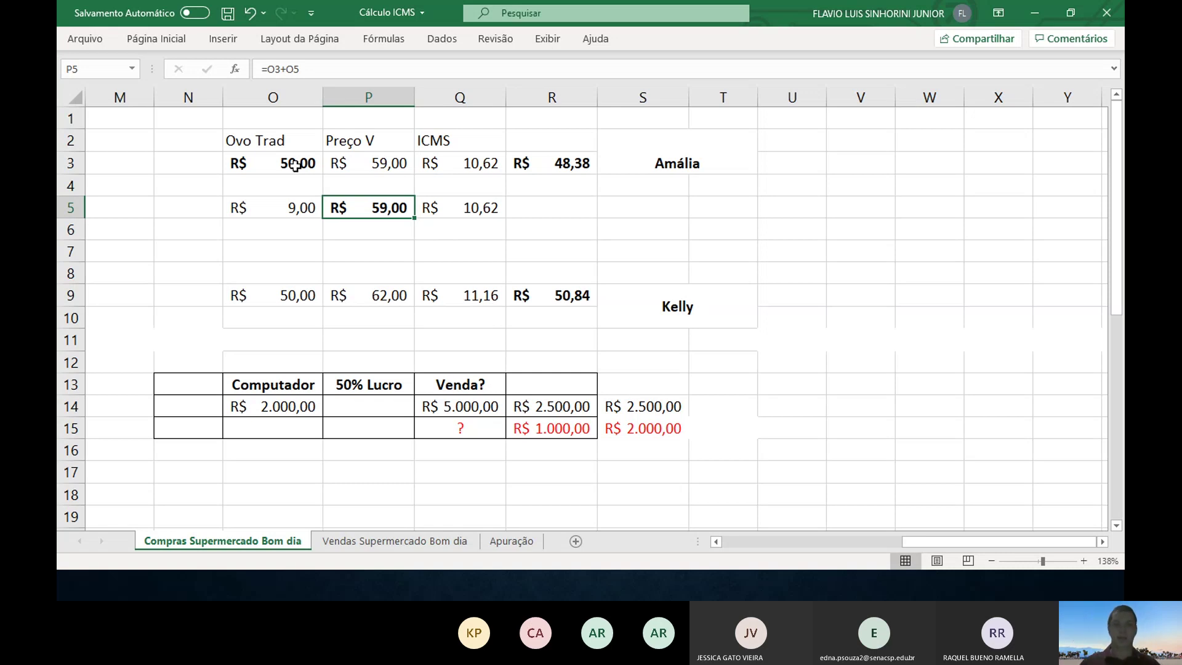
pyautogui.press('Left')
pyautogui.press('Left')
pyautogui.press('Left')
pyautogui.press('Down')
pyautogui.press('Down')
pyautogui.press('Down')
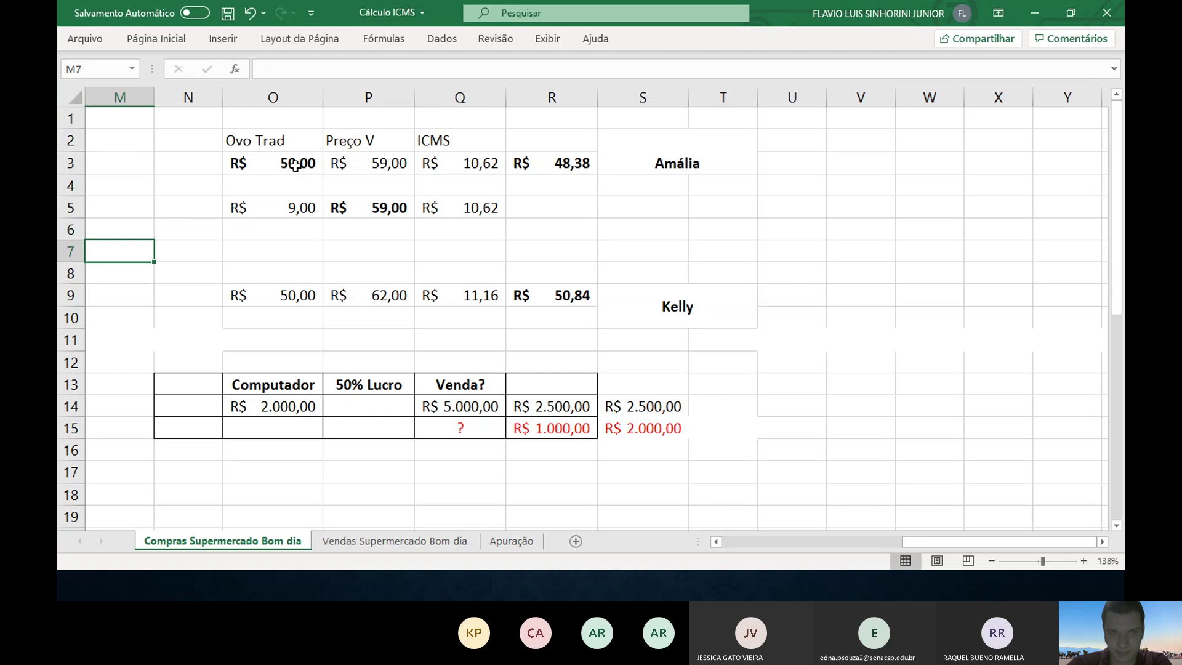
# - Set the computer's sale price in Q14 to 4.500
pyautogui.press('Right')
pyautogui.press('Right')
pyautogui.press('Down')
pyautogui.press('Down')
pyautogui.press('Down')
pyautogui.press('Down')
pyautogui.press('Down')
pyautogui.press('Down')
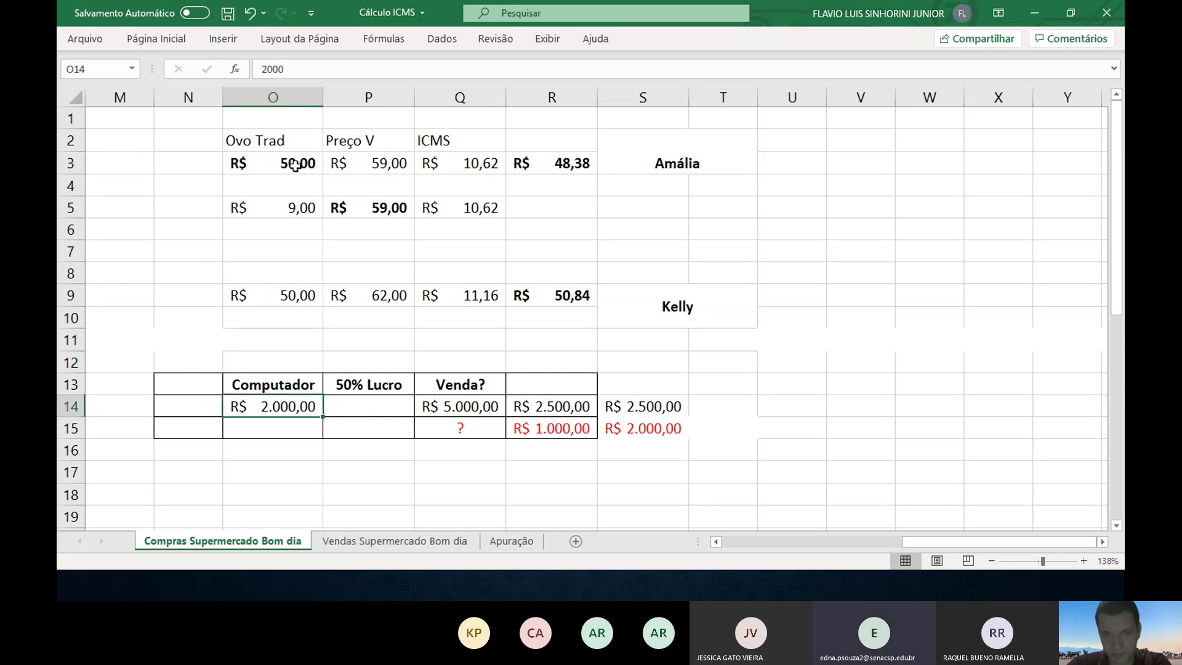
pyautogui.press('Right')
pyautogui.press('Right')
pyautogui.write('4')
pyautogui.press('Return')
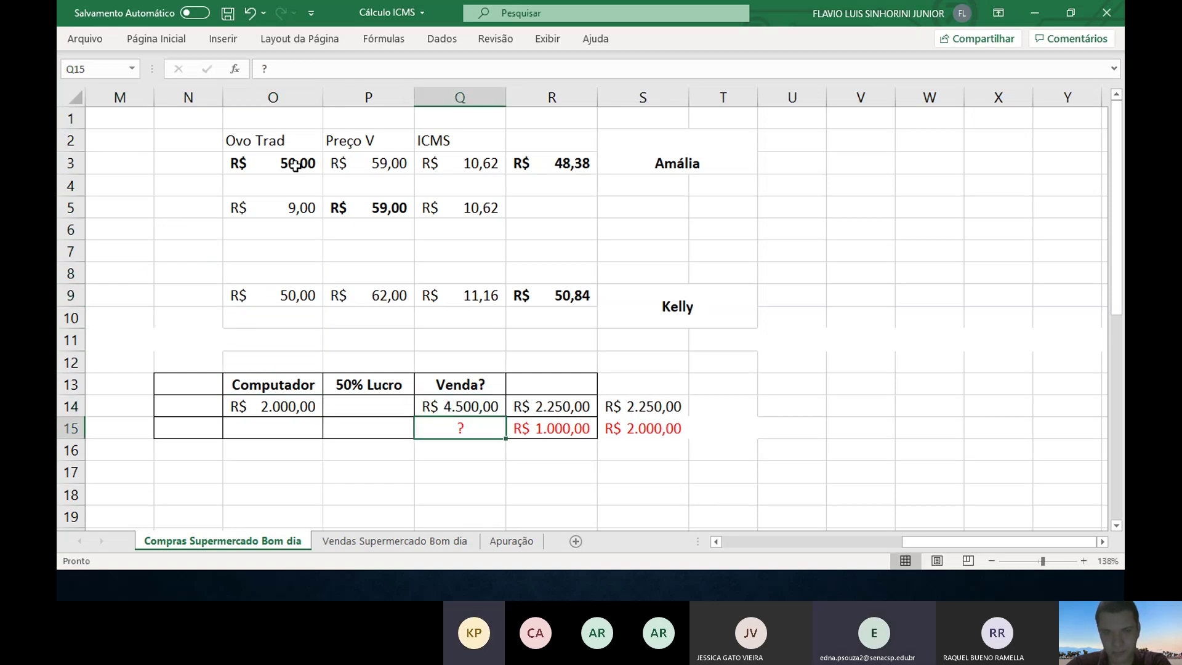
# - Try a computer sale price of 4200 in Q14 and replace it with 4.100
pyautogui.press('Up')
pyautogui.write('4200')
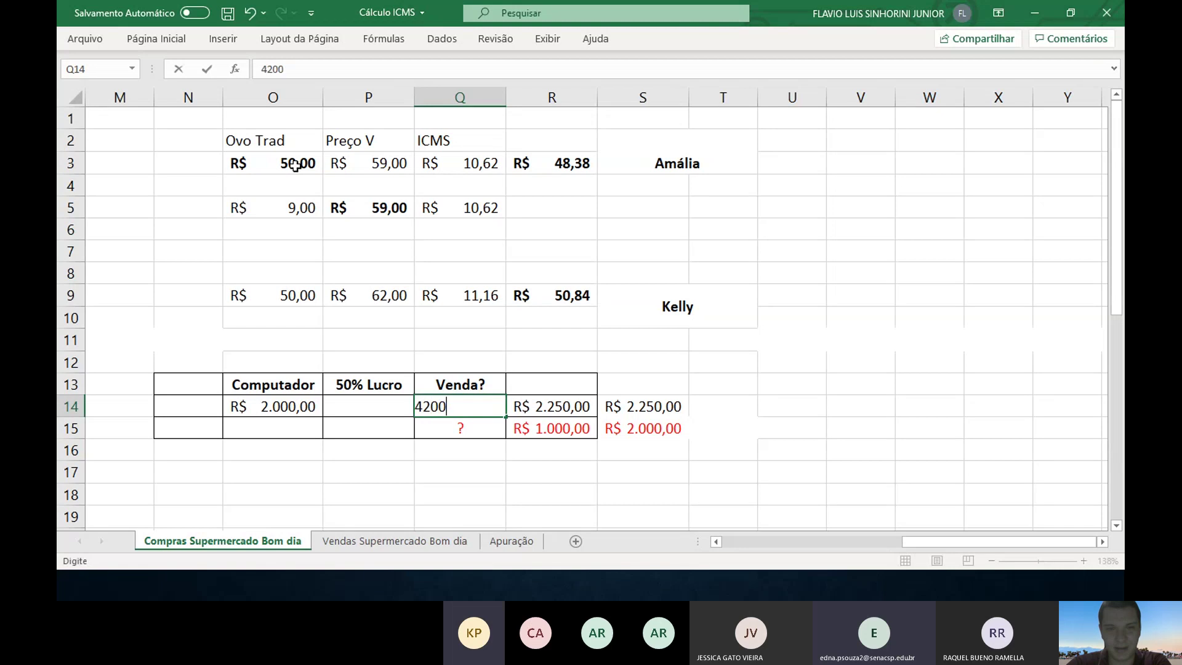
pyautogui.press('Return')
pyautogui.press('Up')
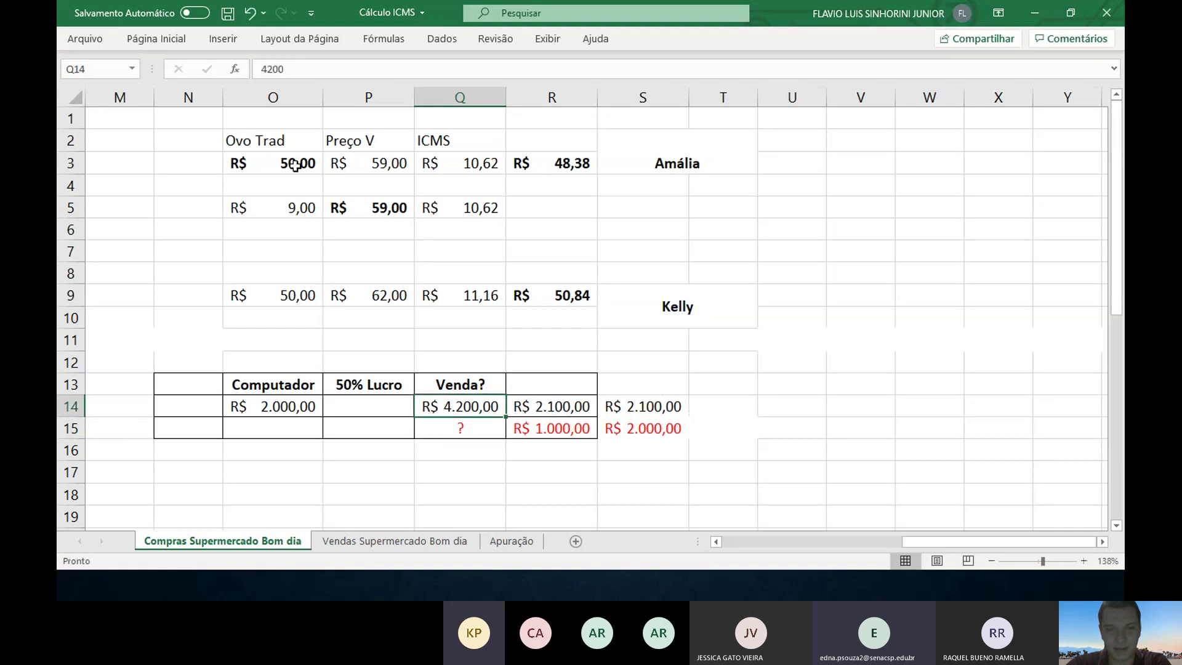
pyautogui.write('4.100')
pyautogui.press('Return')
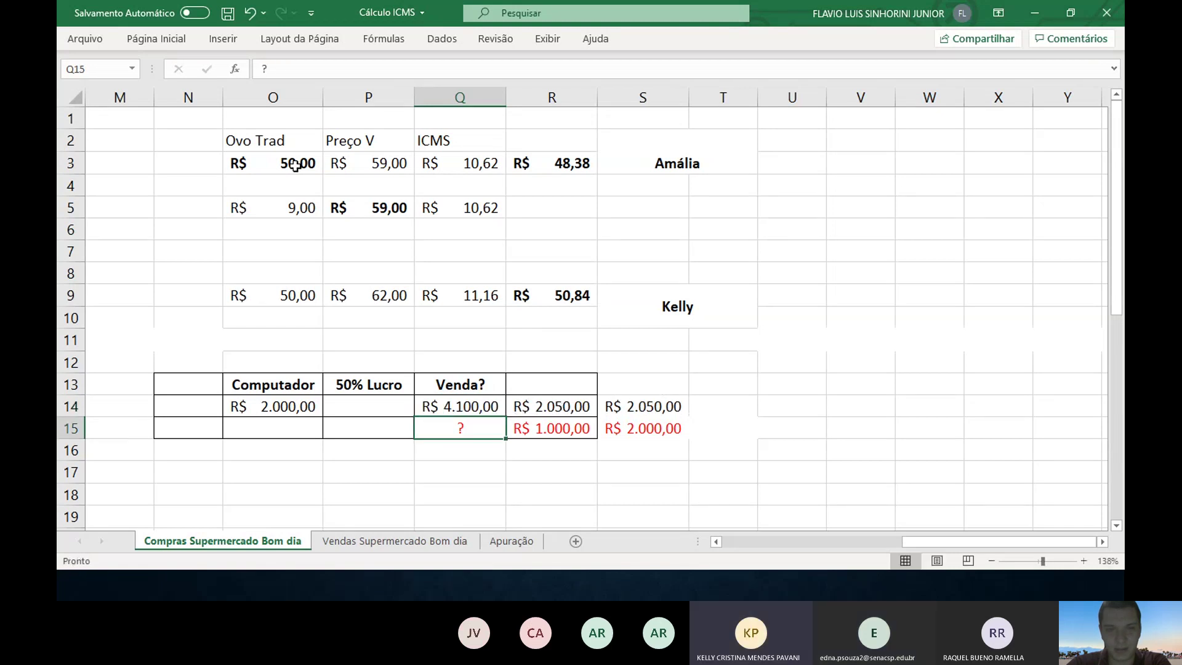
# - Enter 60,98 in P7 as another selling price for the traditional egg
pyautogui.press('Up')
pyautogui.press('Up')
pyautogui.press('Up')
pyautogui.press('Up')
pyautogui.press('Up')
pyautogui.press('Up')
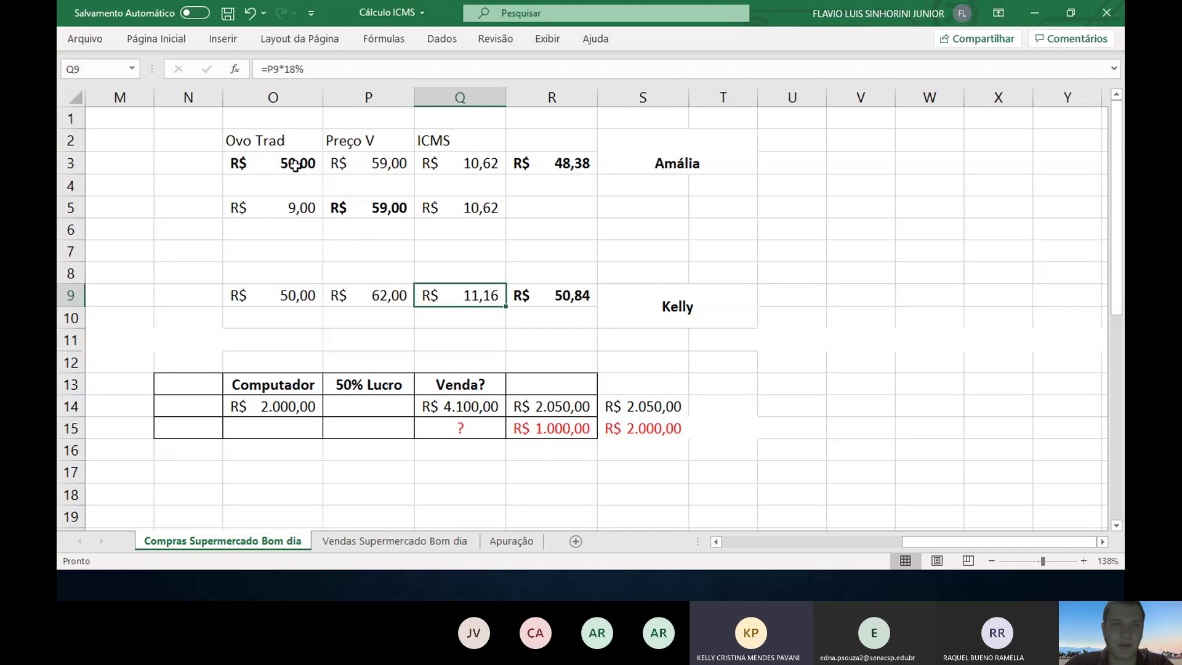
pyautogui.click(363, 244)
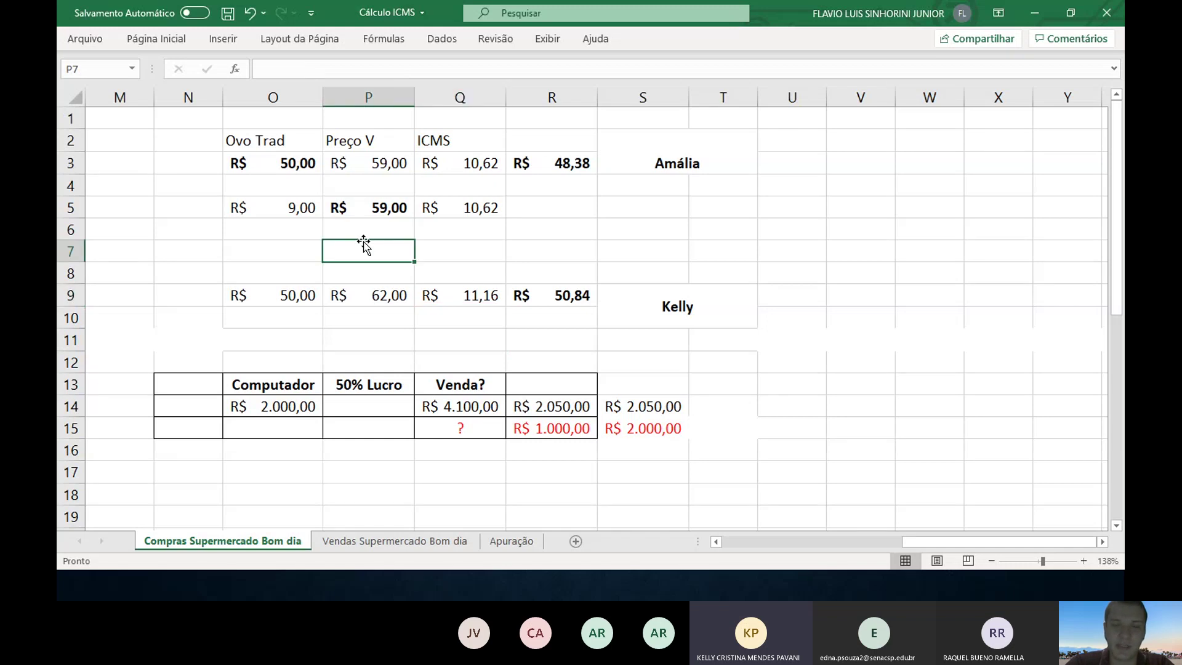
pyautogui.write('60,98')
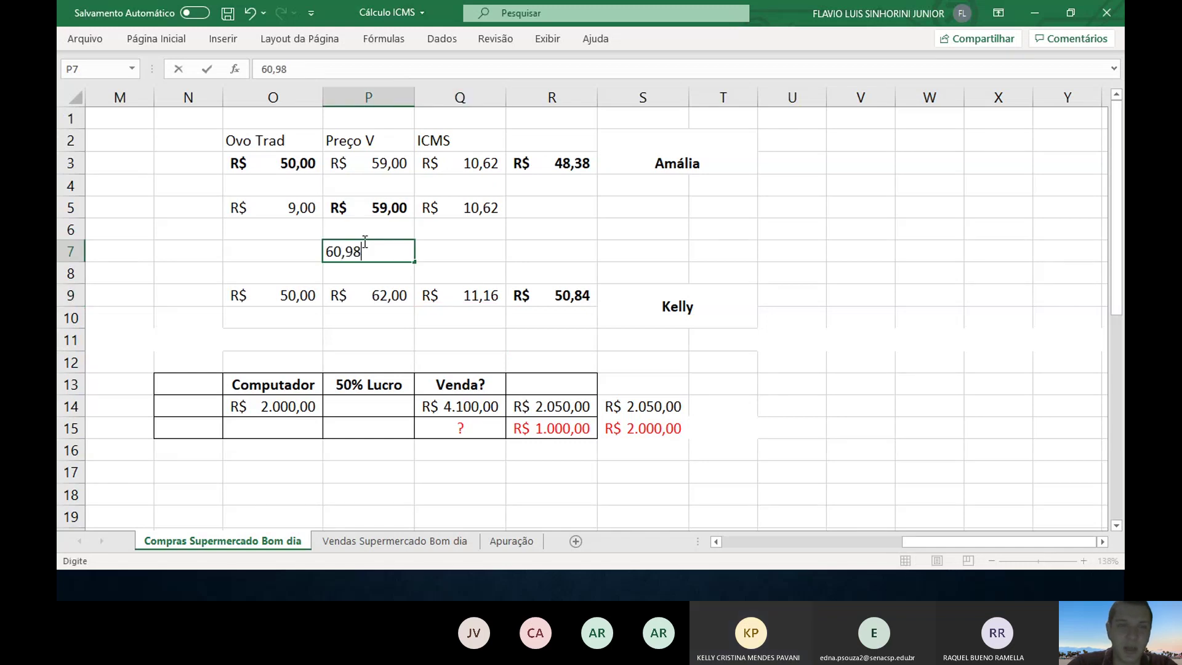
pyautogui.hotkey('ctrl', 'Return')
# - Calculate the ICMS on the P7 price in Q7 with the formula =P7*18%
pyautogui.press('Right')
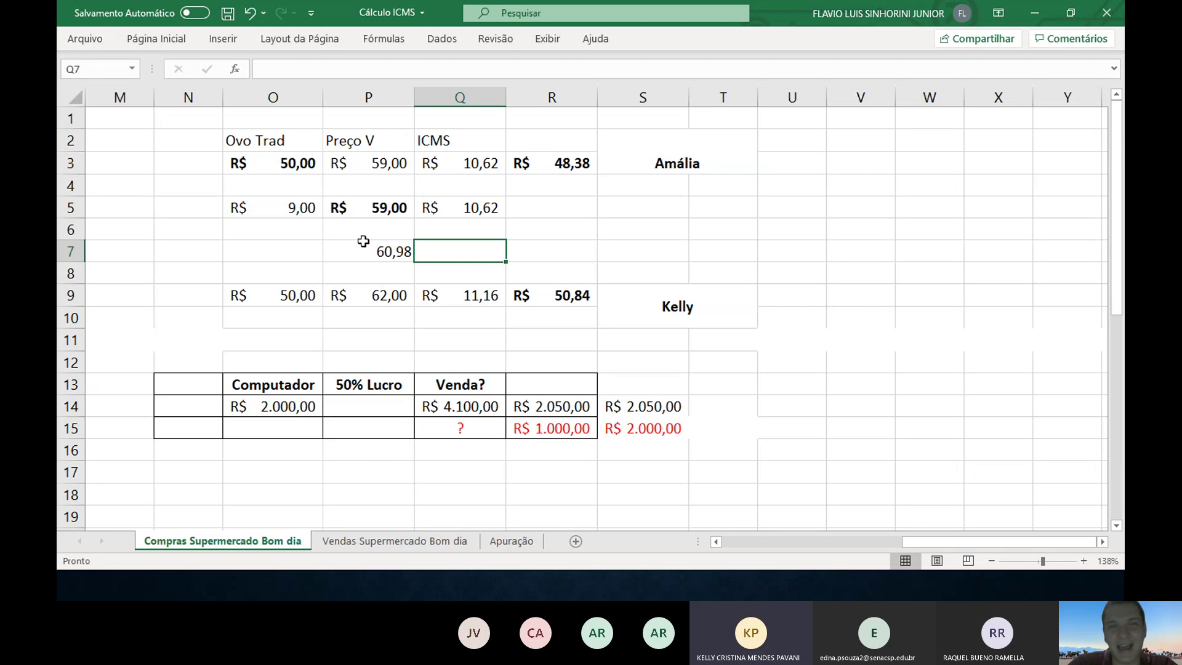
pyautogui.write('=')
pyautogui.click(363, 244)
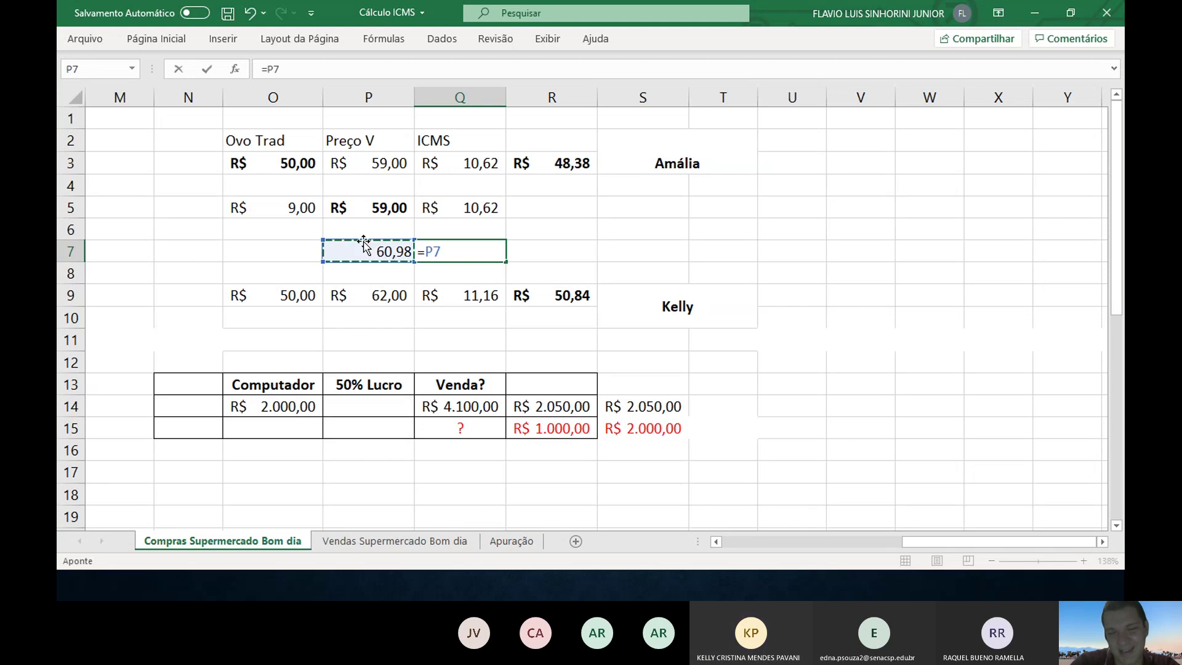
pyautogui.write('*18')
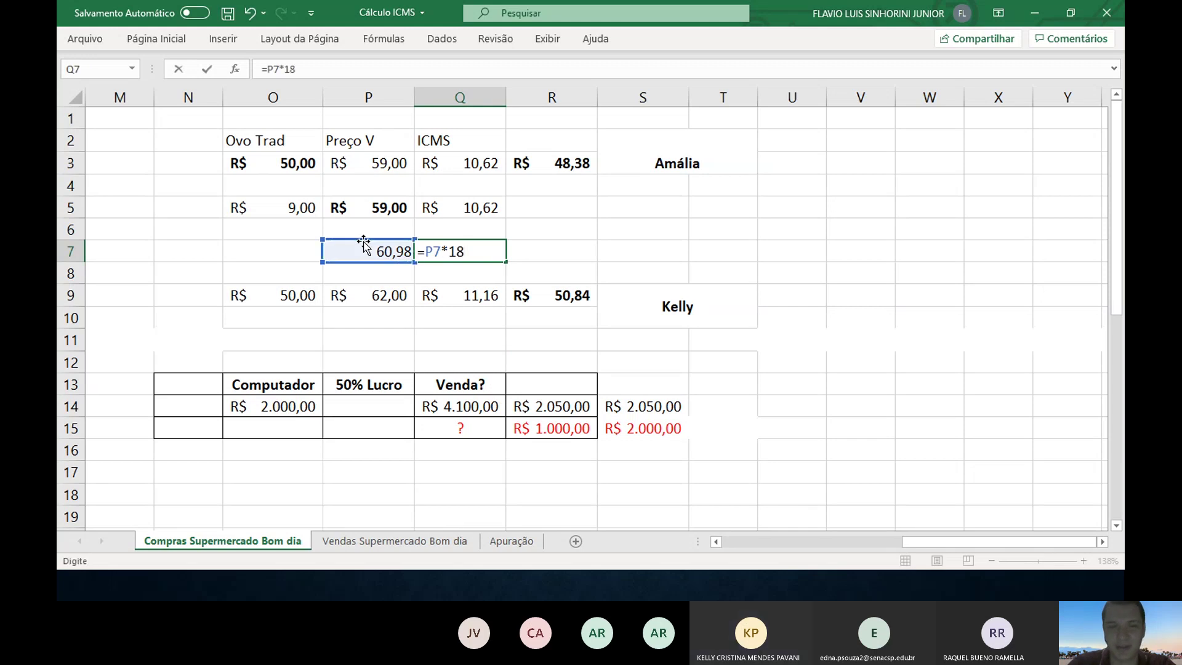
pyautogui.write('%')
pyautogui.press('Return')
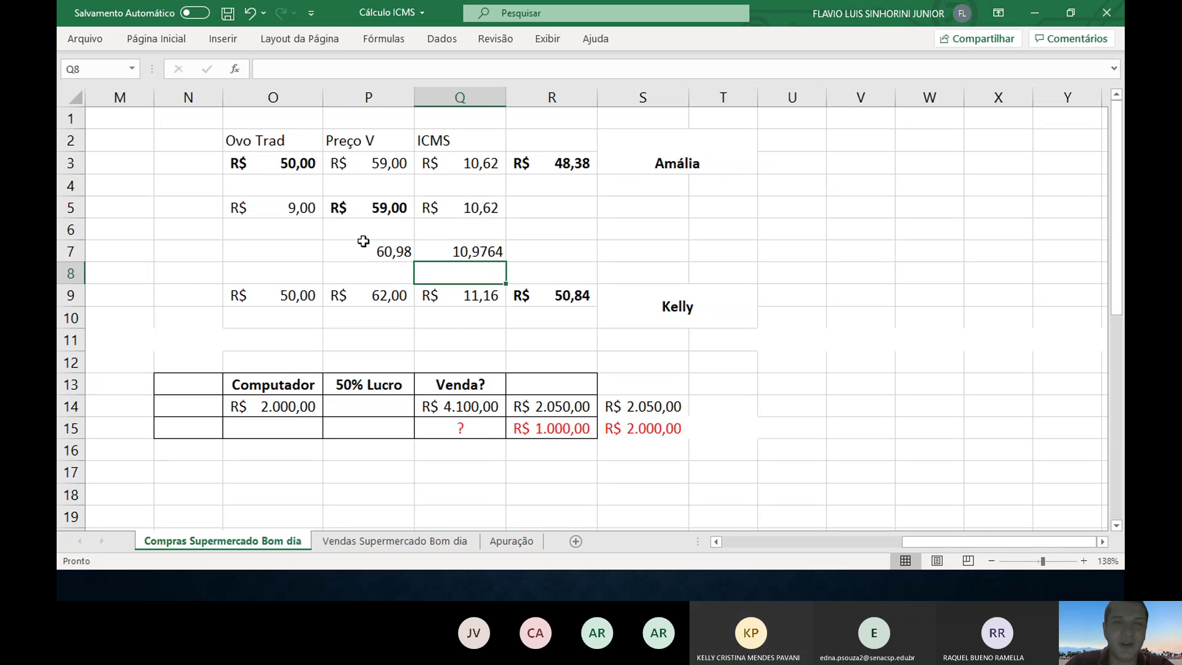
# - Reduce the ICMS value in Q7 to two decimal places
pyautogui.press('Up')
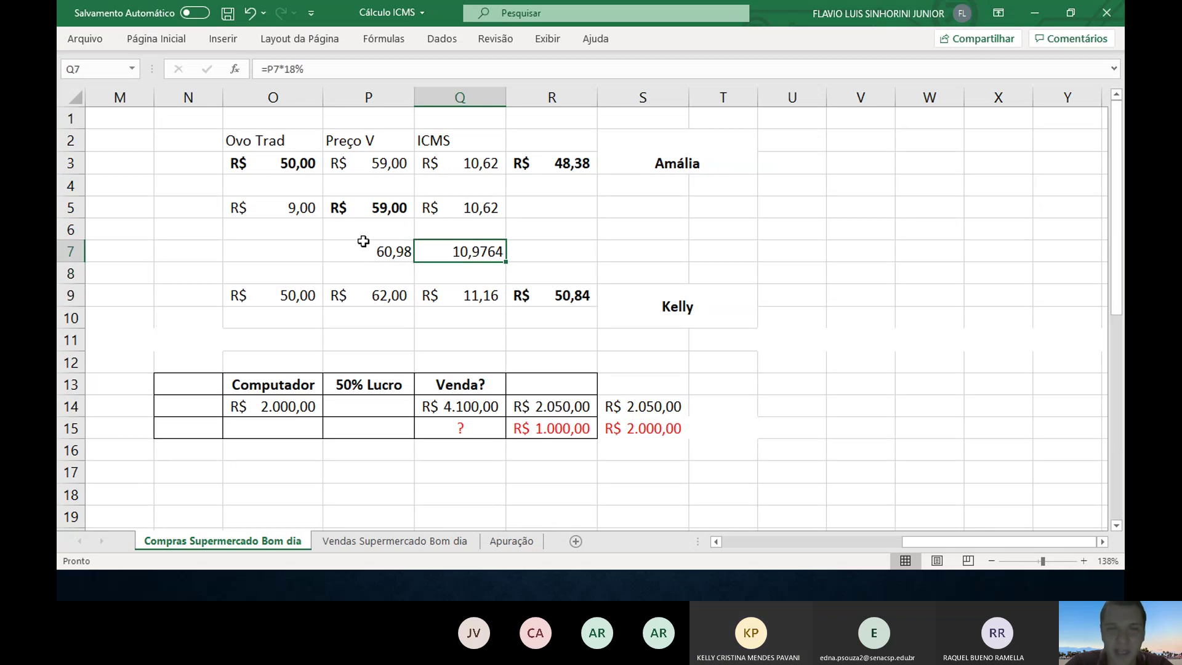
pyautogui.click(160, 40)
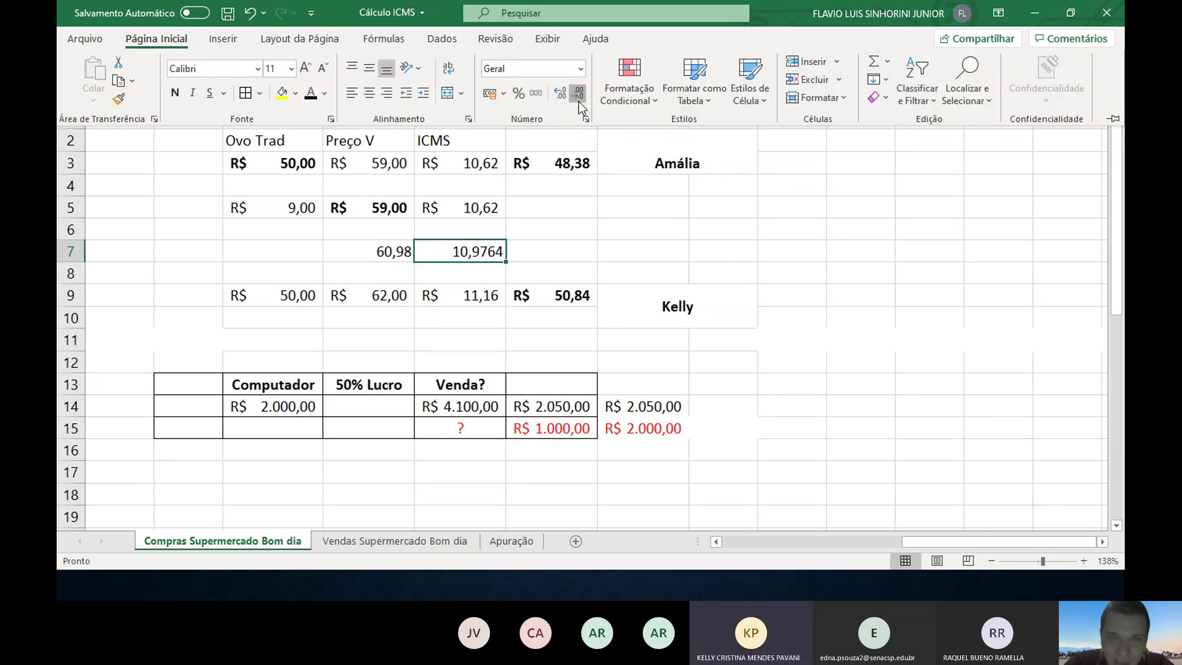
pyautogui.click(579, 102)
pyautogui.click(579, 101)
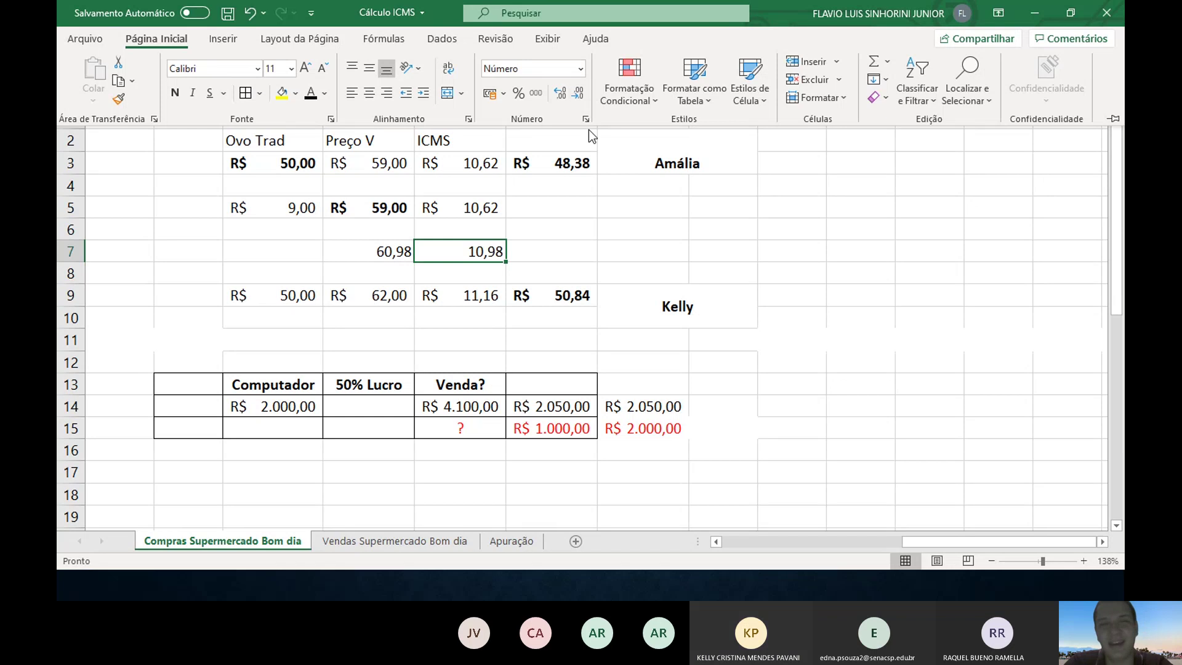
# - Calculate the price net of ICMS in R7 with the formula =P7-Q7 and make it bold
pyautogui.click(559, 250)
pyautogui.click(559, 250)
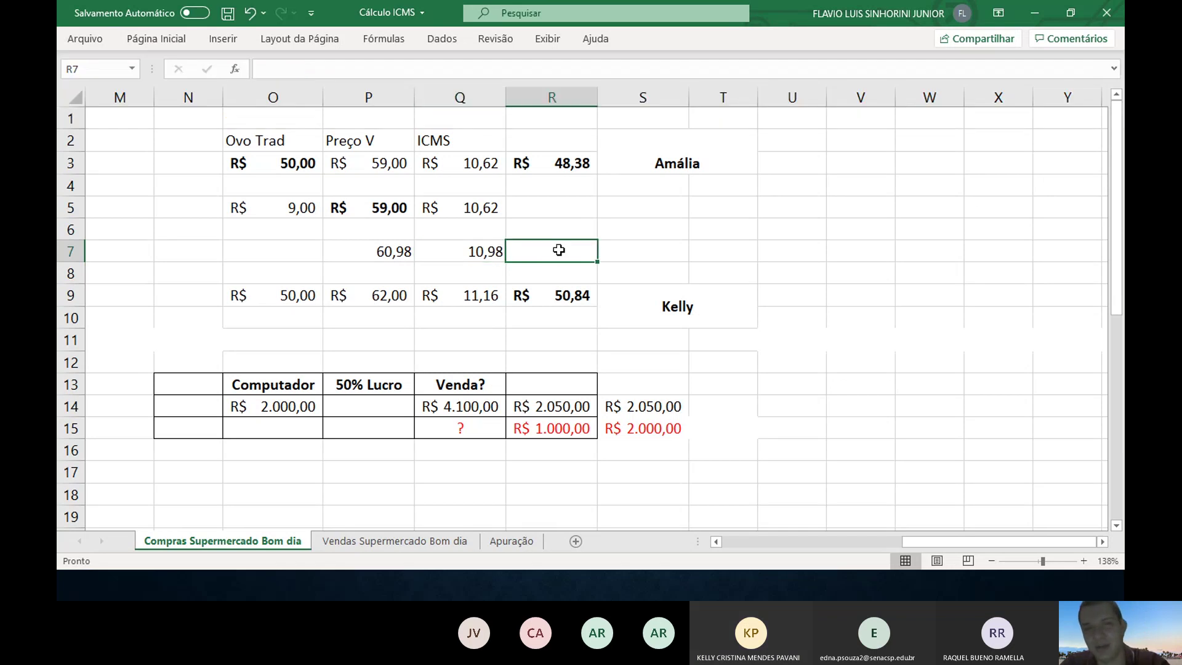
pyautogui.write('=P7-Q7')
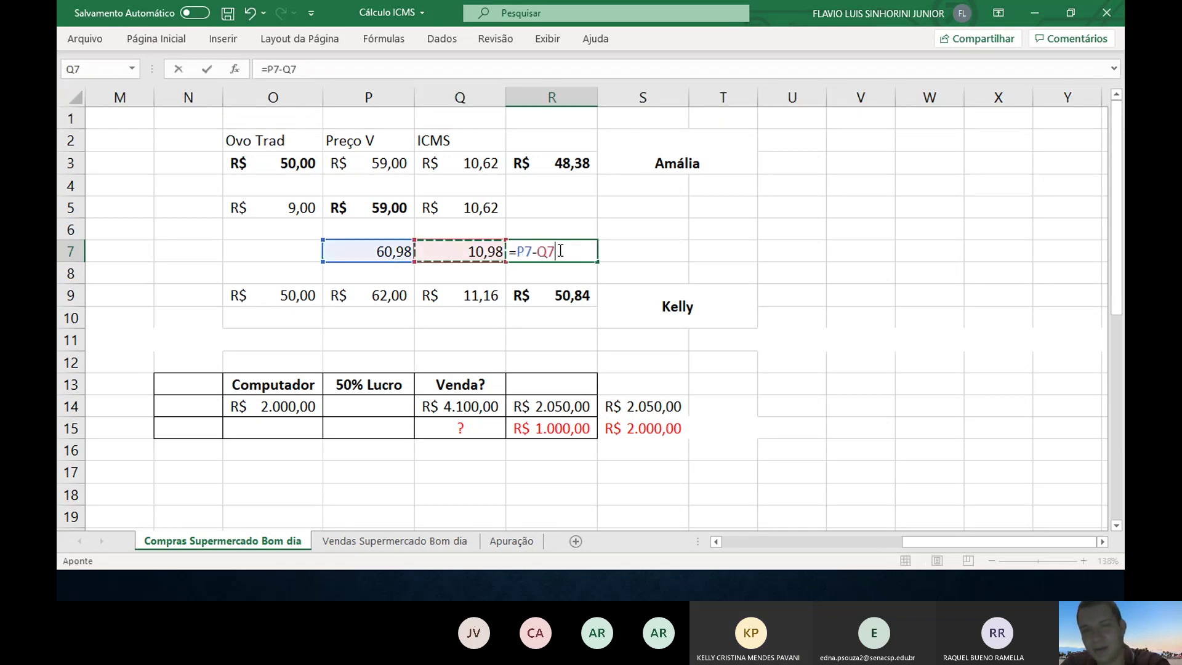
pyautogui.press('Return')
pyautogui.click(558, 250)
pyautogui.hotkey('ctrl', 'n')
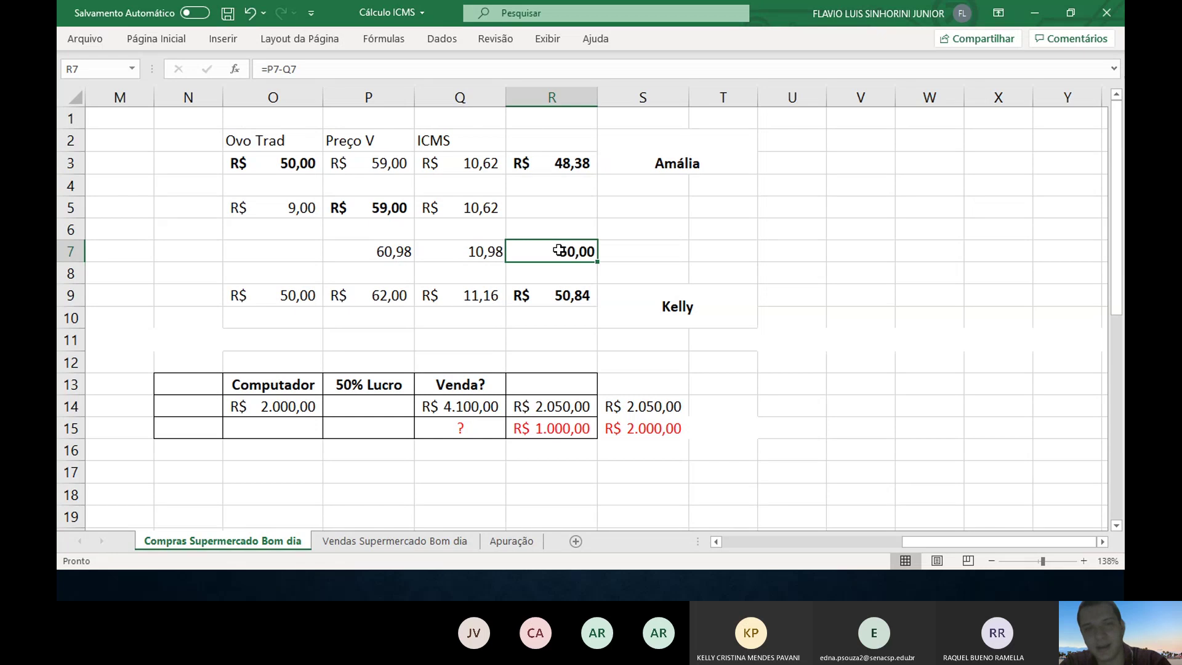
# - Switch to the DESAFIO slide to check the egg prices and the question, and return to the Excel workbook
pyautogui.hotkey('alt', 'Tab')
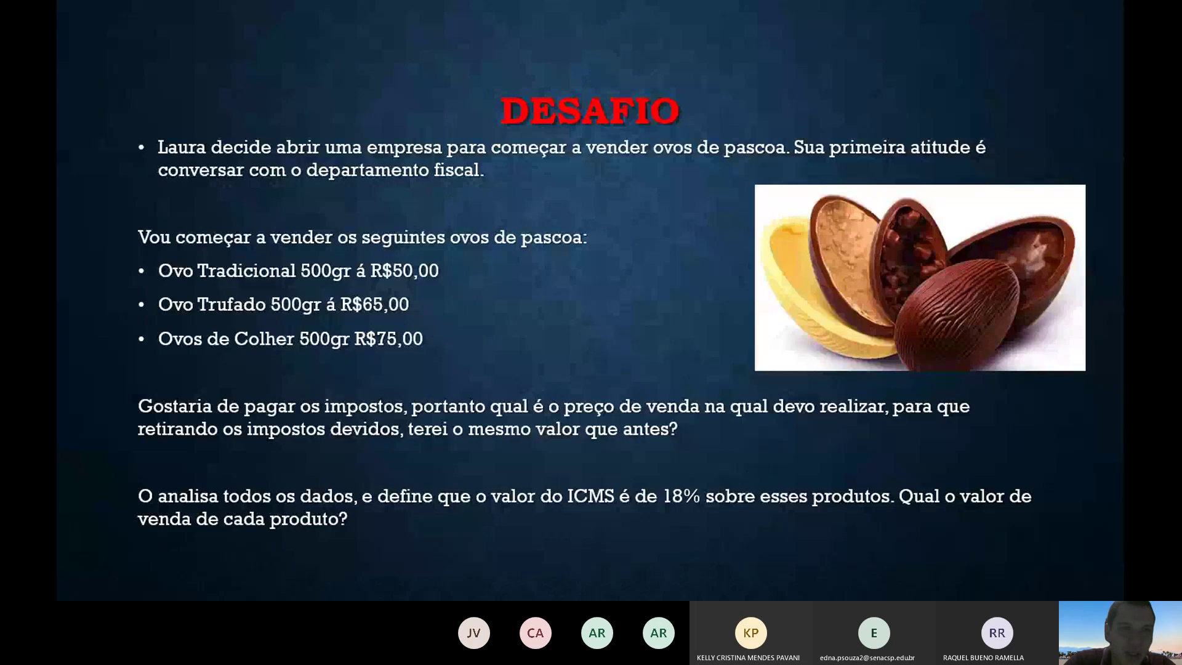
pyautogui.hotkey('alt', 'Tab')
pyautogui.hotkey('alt', 'Tab')
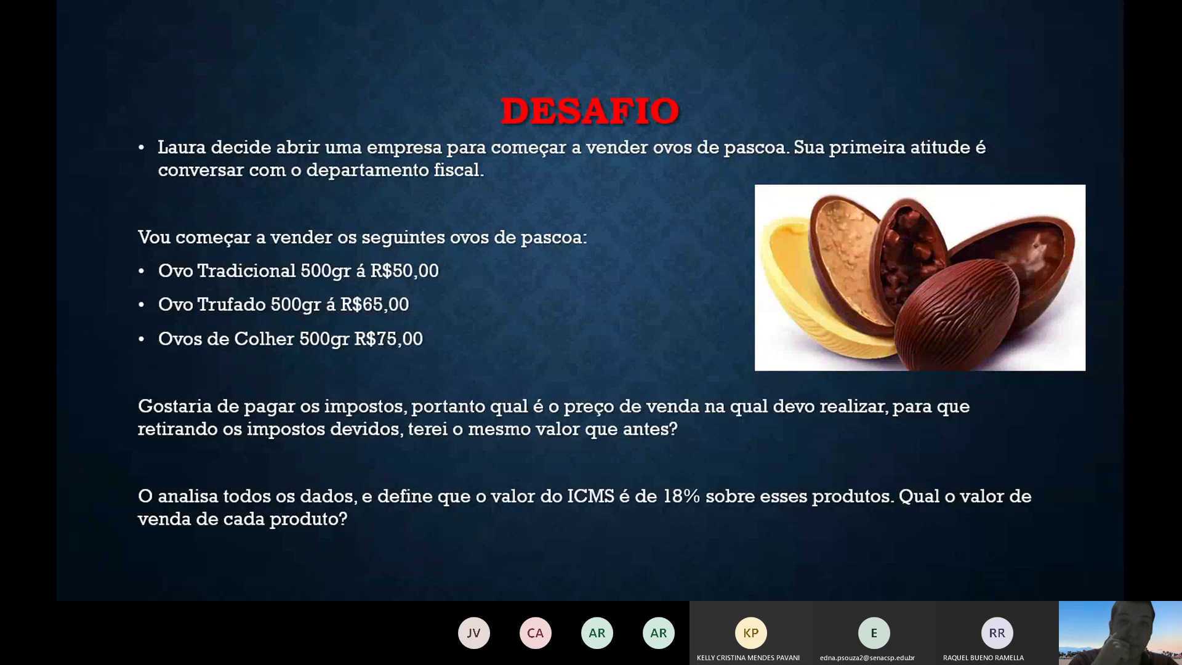
pyautogui.hotkey('alt', 'Tab')
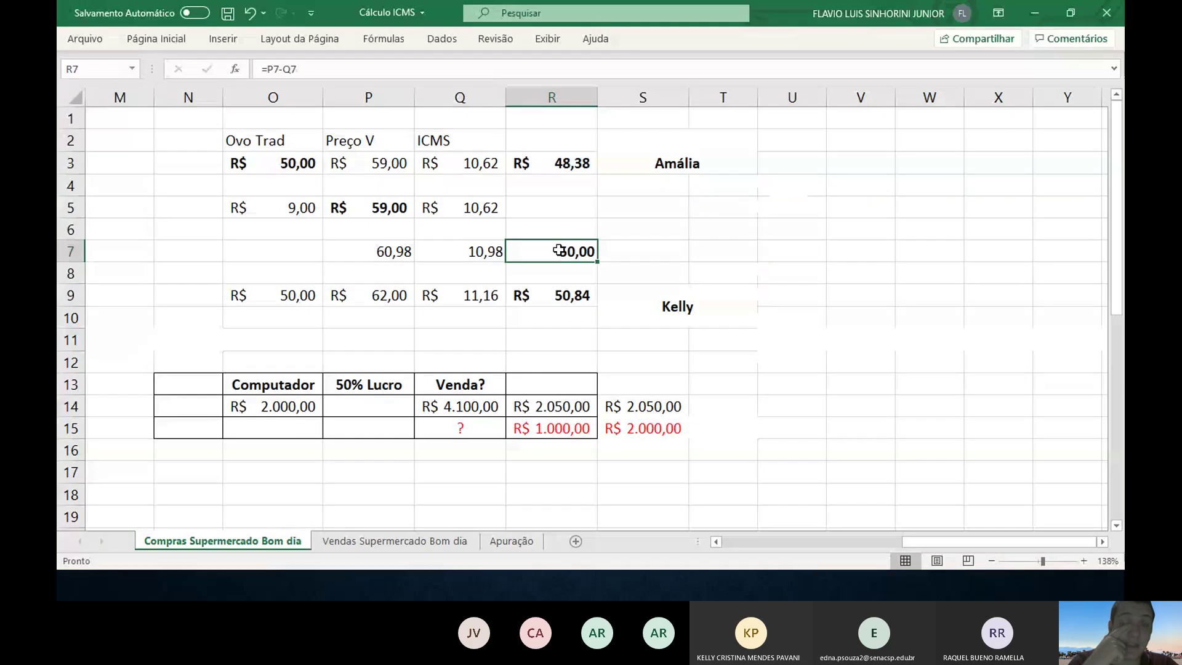
# - Review the price in P7, the ICMS formula in Q7 and the net amount in R7, toggling R7's bold off and on
pyautogui.click(383, 252)
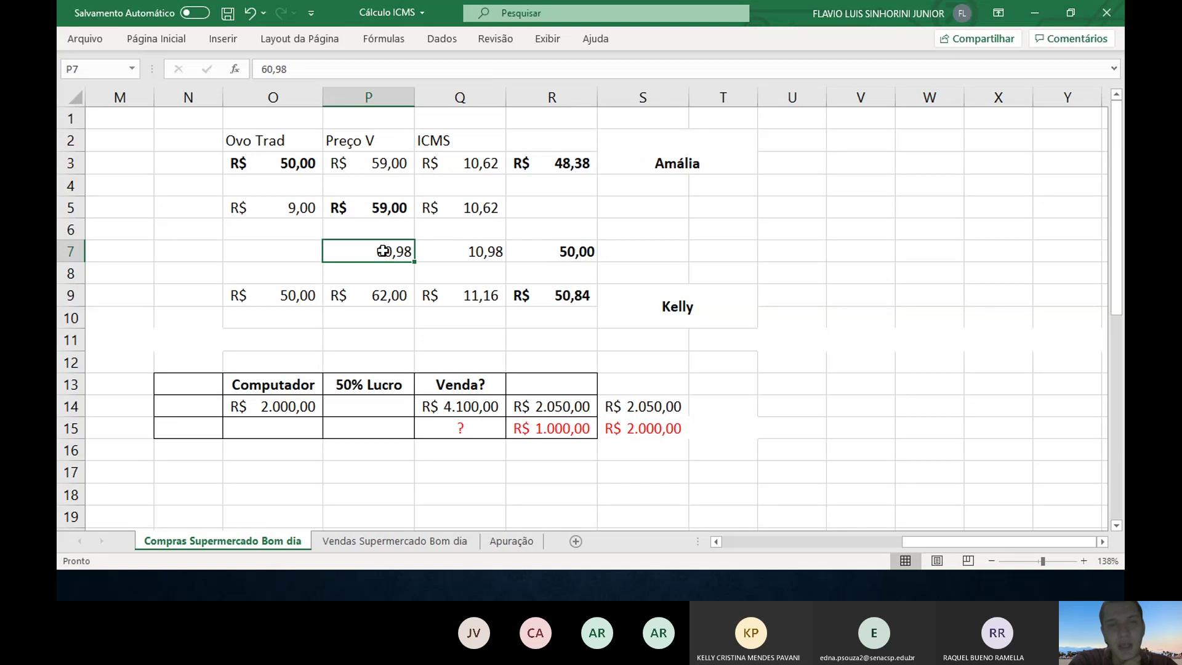
pyautogui.click(468, 257)
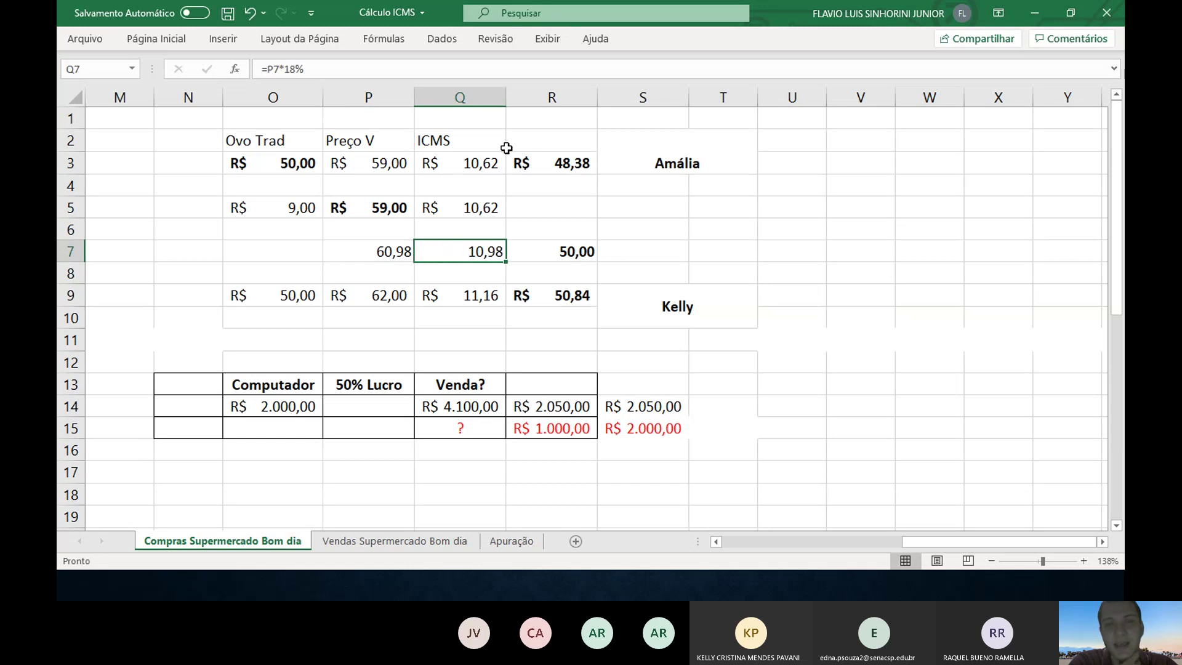
pyautogui.click(552, 248)
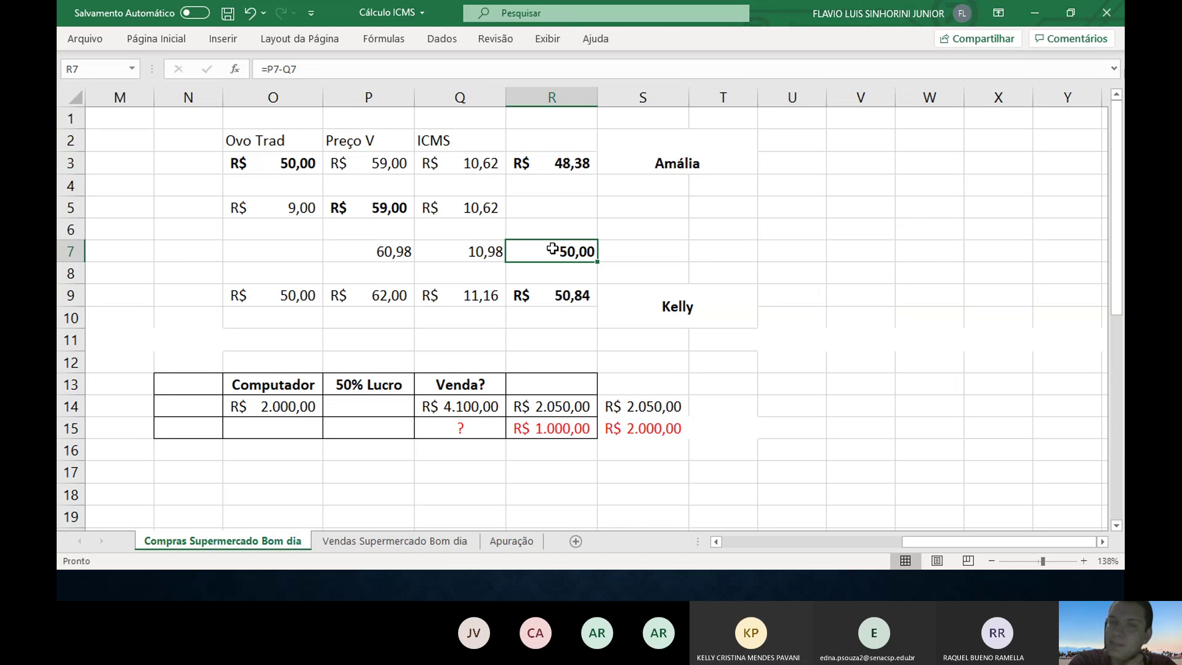
pyautogui.hotkey('ctrl', 'n')
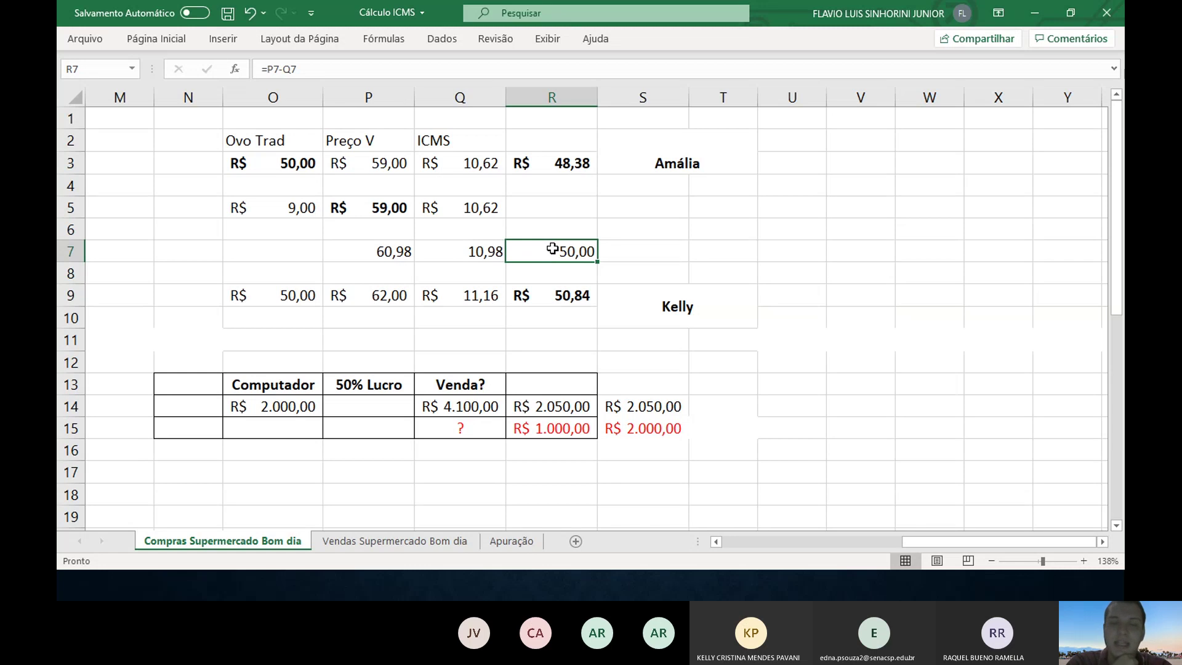
pyautogui.hotkey('ctrl', 'n')
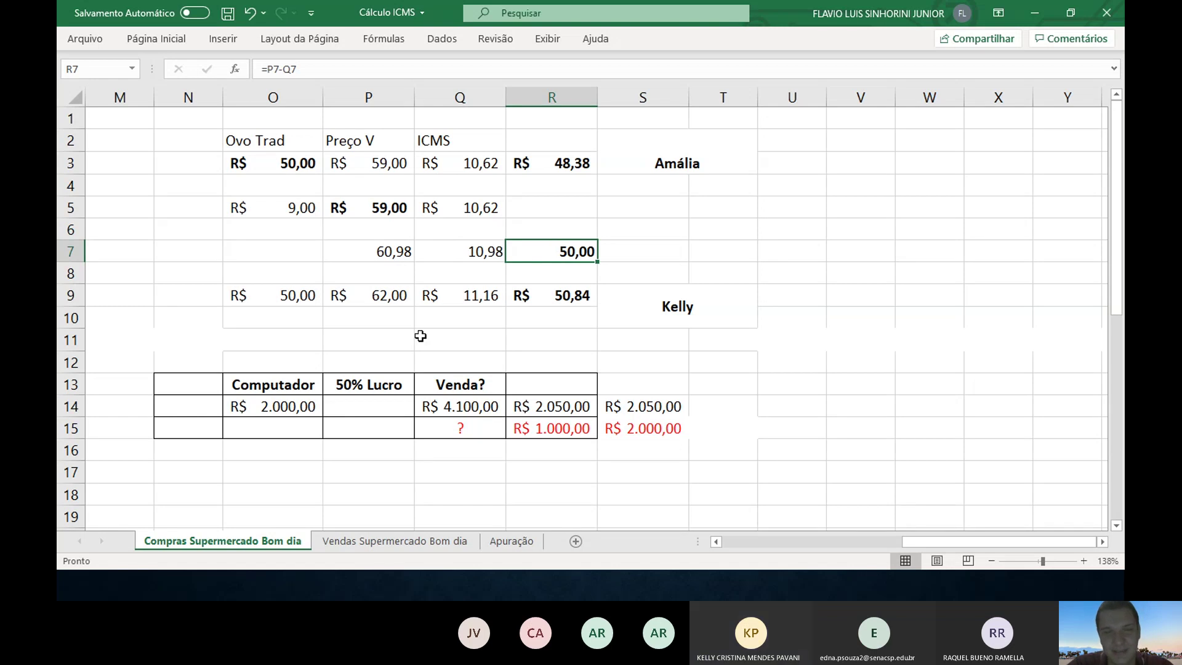
# - Enter 100 in O18, below the computer table, as the base value of another example
pyautogui.scroll(-1, 370, 357)
pyautogui.click(263, 439)
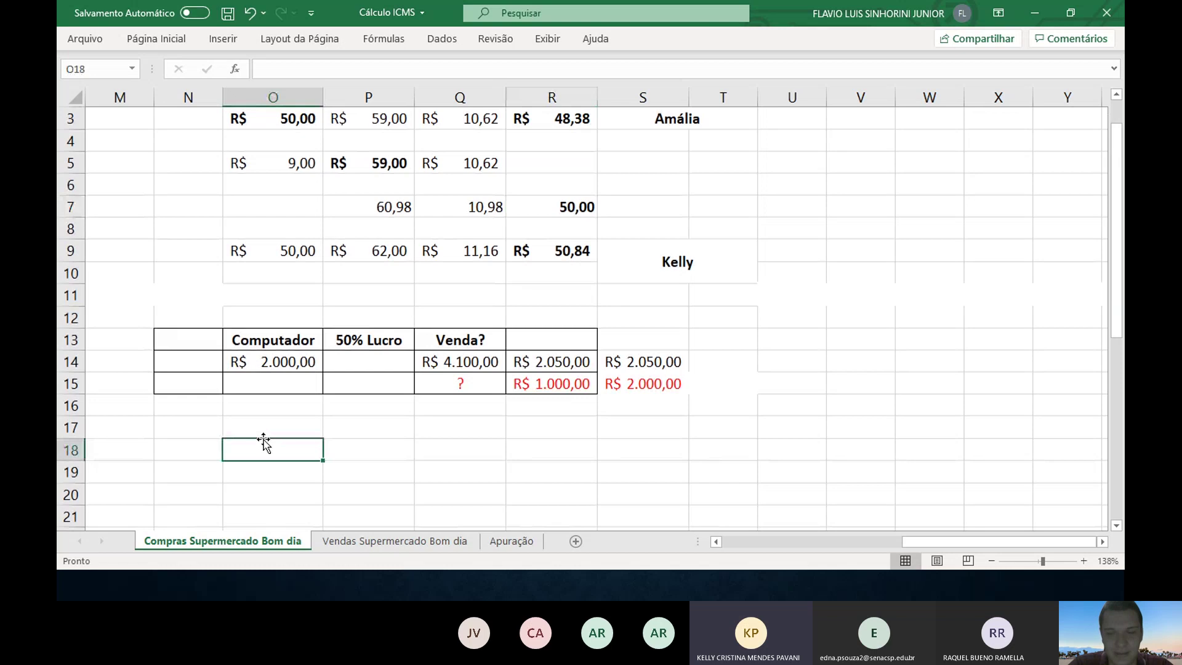
pyautogui.write('100')
pyautogui.press('Return')
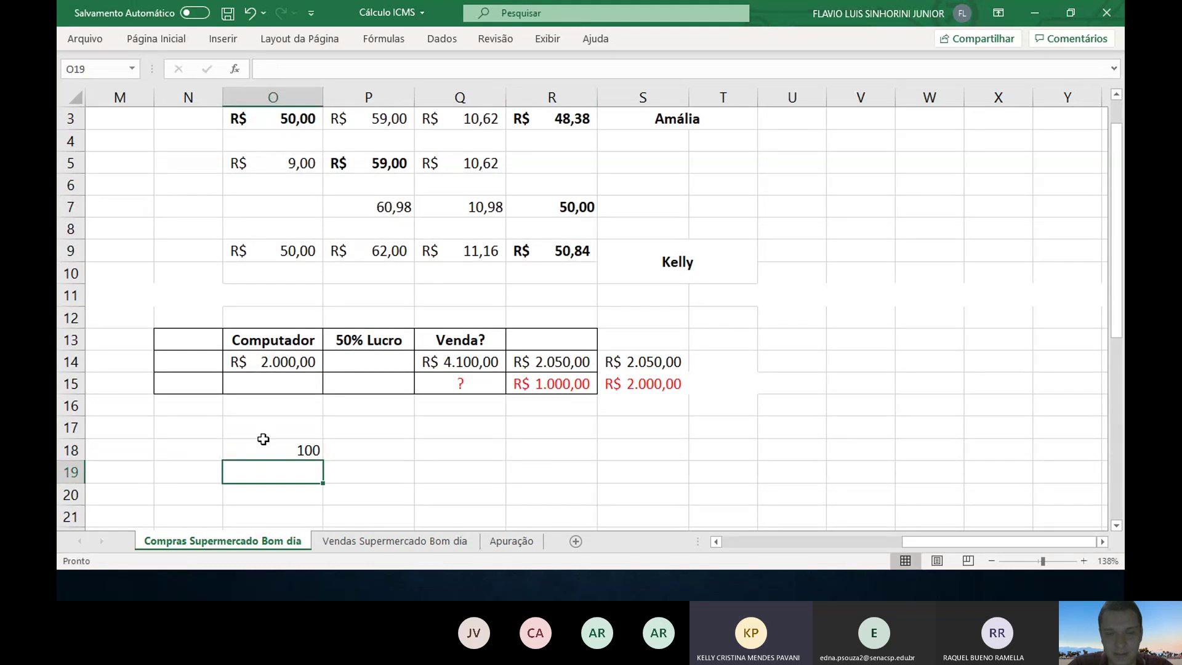
# - Format the base value in O18 in the R$ accounting format
pyautogui.press('Up')
pyautogui.press('Right')
pyautogui.press('Down')
pyautogui.press('Down')
pyautogui.press('Down')
pyautogui.press('Left')
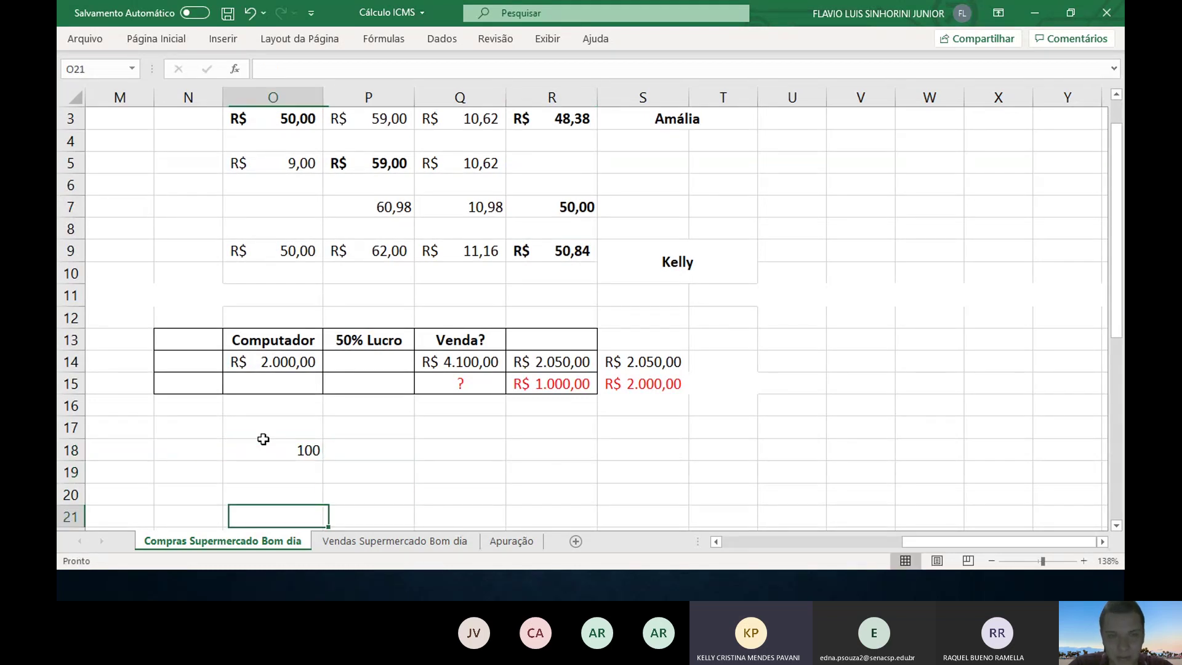
pyautogui.press('Up')
pyautogui.press('Up')
pyautogui.press('Up')
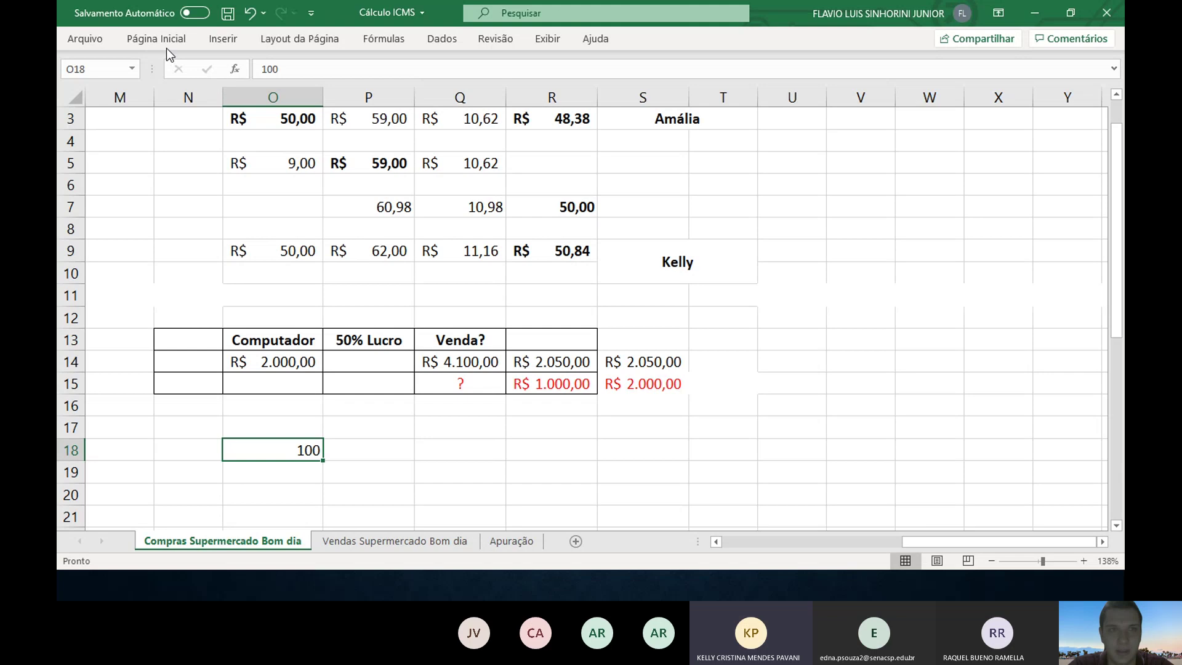
pyautogui.click(164, 46)
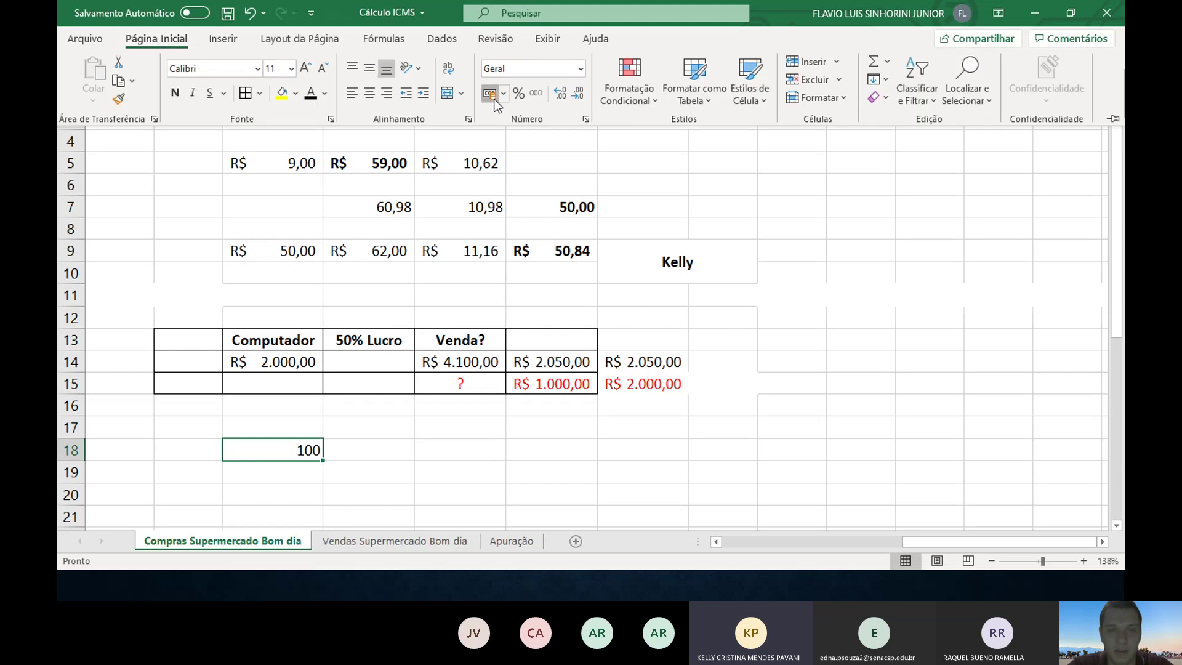
pyautogui.click(491, 95)
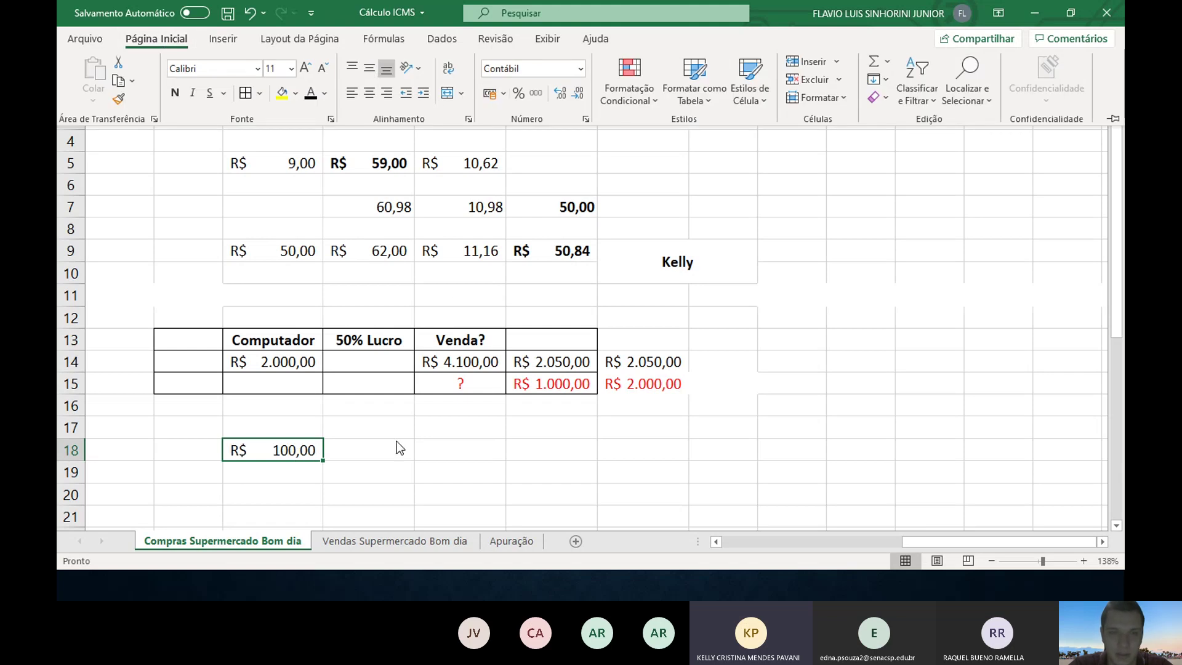
# - Calculate 18% of the base value in P18 with the formula =O18*18%
pyautogui.click(363, 453)
pyautogui.click(363, 453)
pyautogui.write('=')
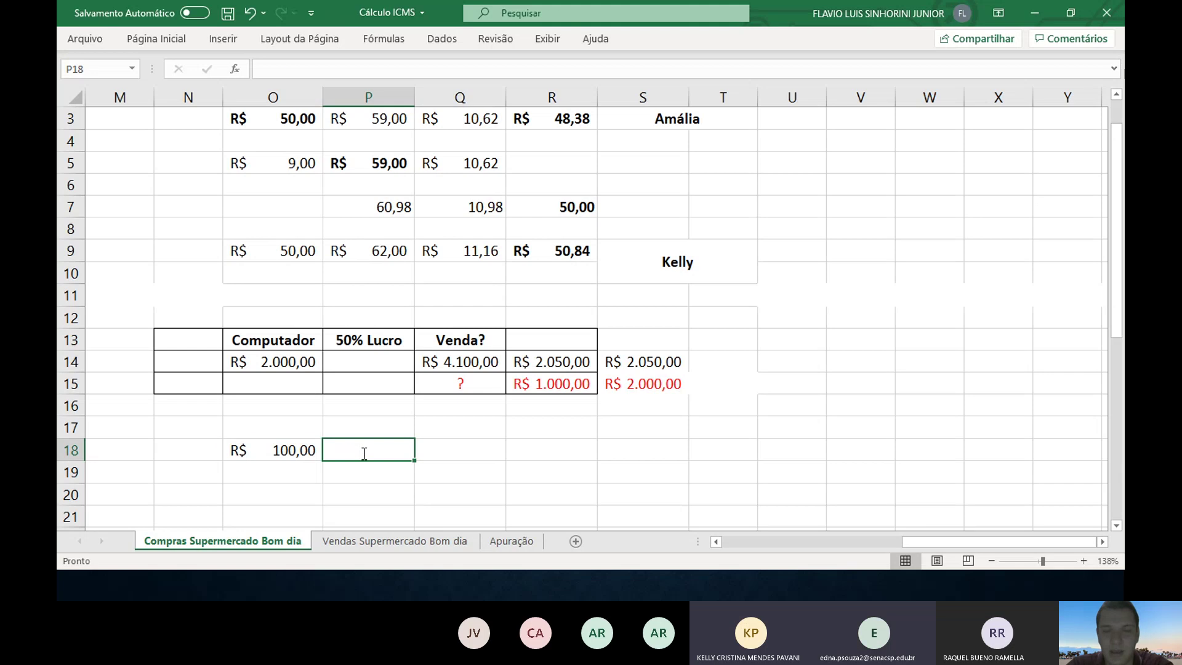
pyautogui.press('Left')
pyautogui.write('*18%')
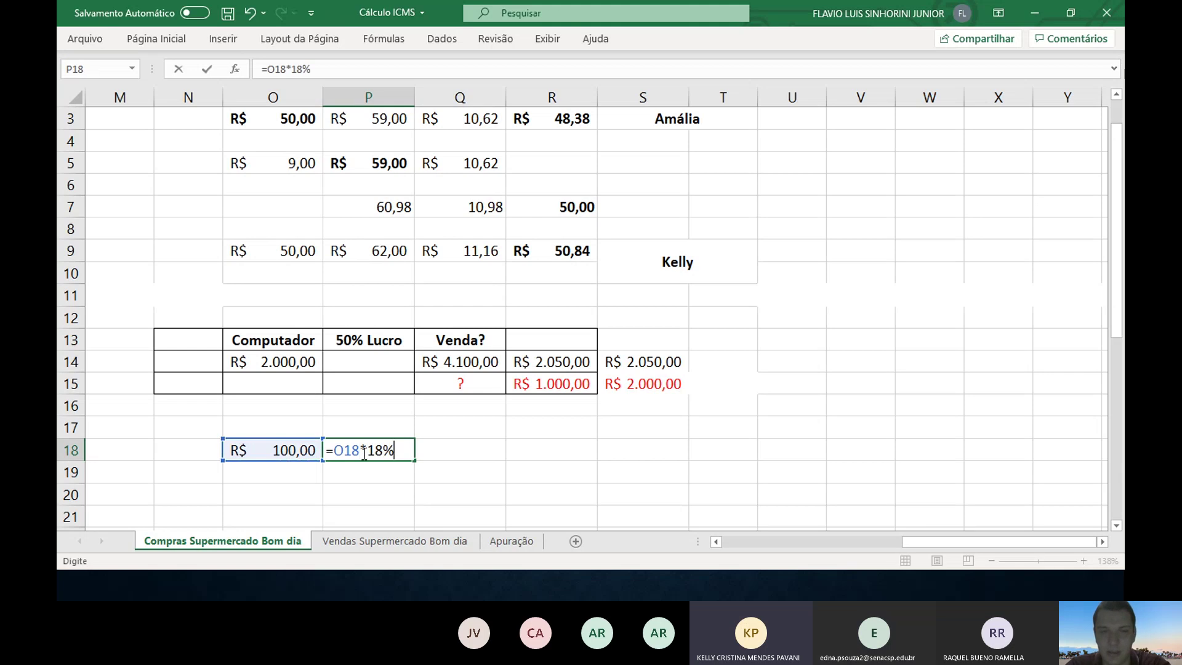
pyautogui.press('Up')
# - Calculate the net amount in Q18 by subtracting the ICMS from the base value with the formula =O18-P18
pyautogui.press('Right')
pyautogui.press('Down')
pyautogui.write('=')
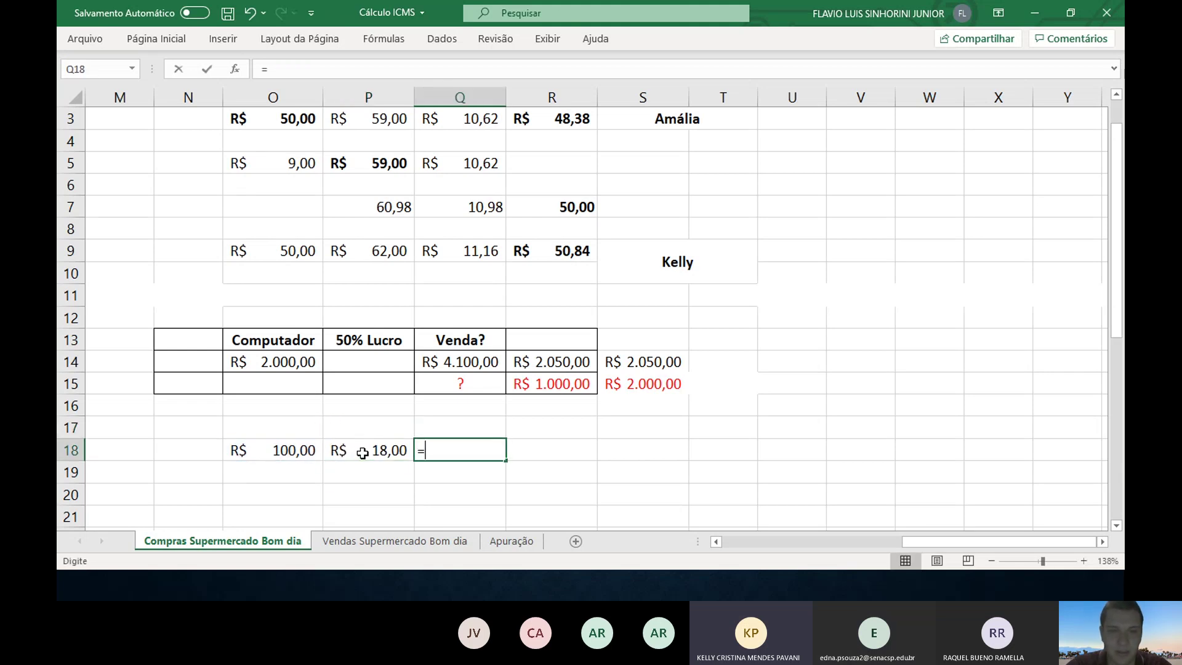
pyautogui.click(284, 450)
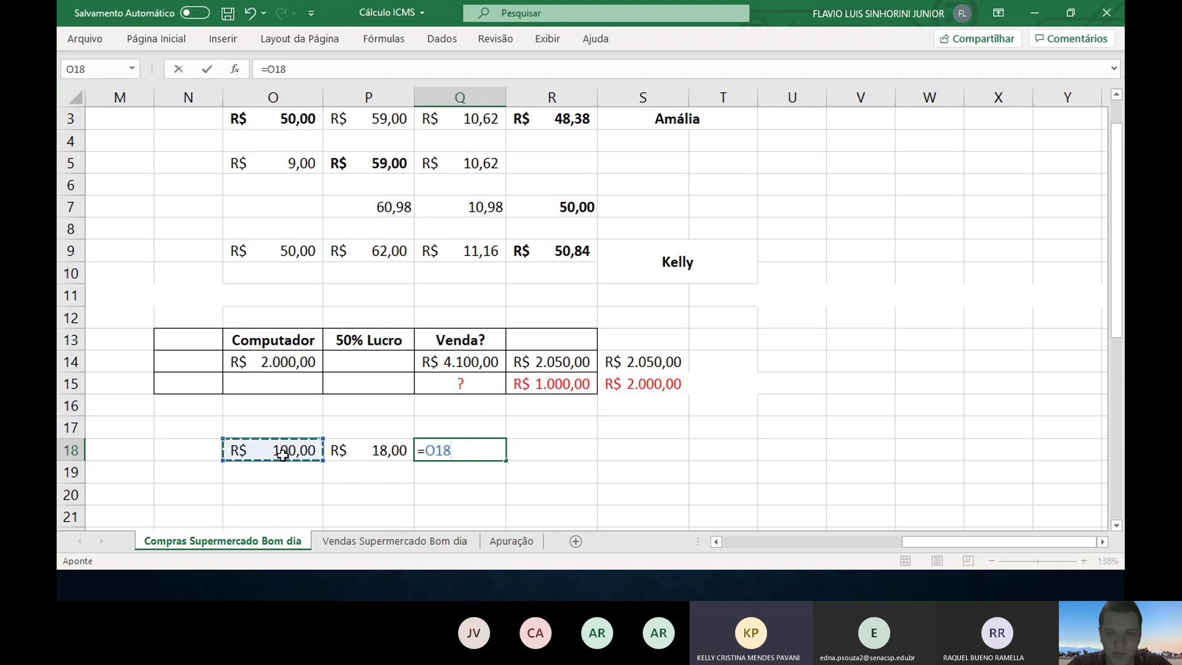
pyautogui.write('-')
pyautogui.click(379, 453)
pyautogui.press('Return')
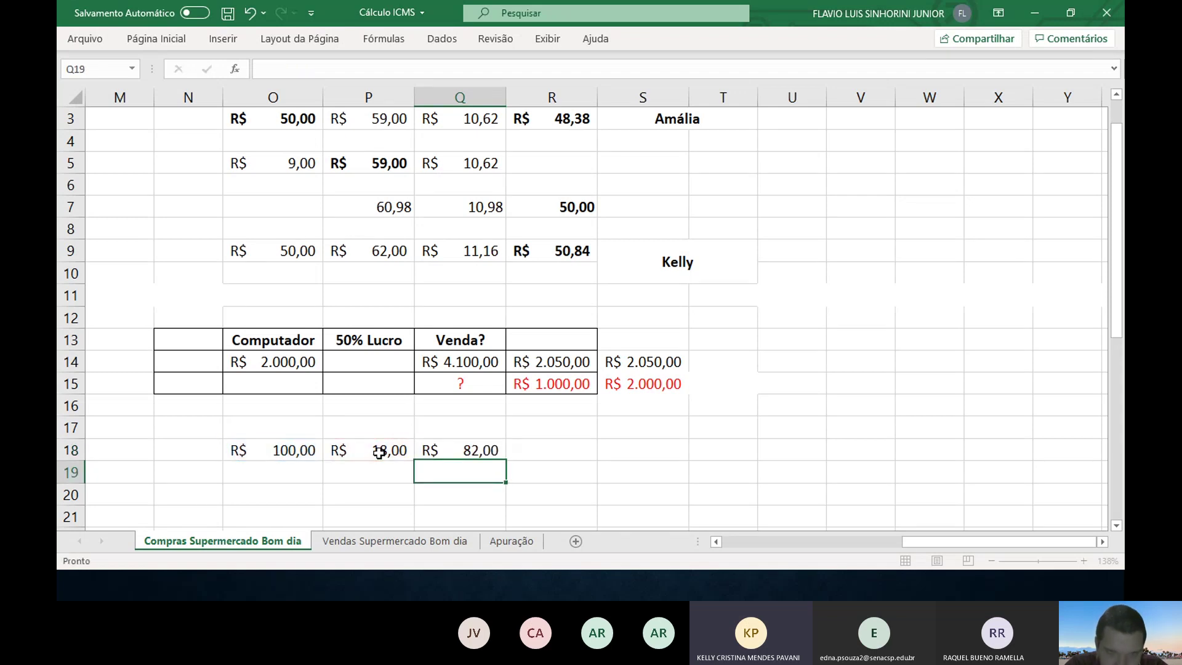
# - Enter 100 in S18 and 82,00 in T18 as the first row of a rule-of-three table
pyautogui.doubleClick(679, 448)
pyautogui.write('100')
pyautogui.press('Tab')
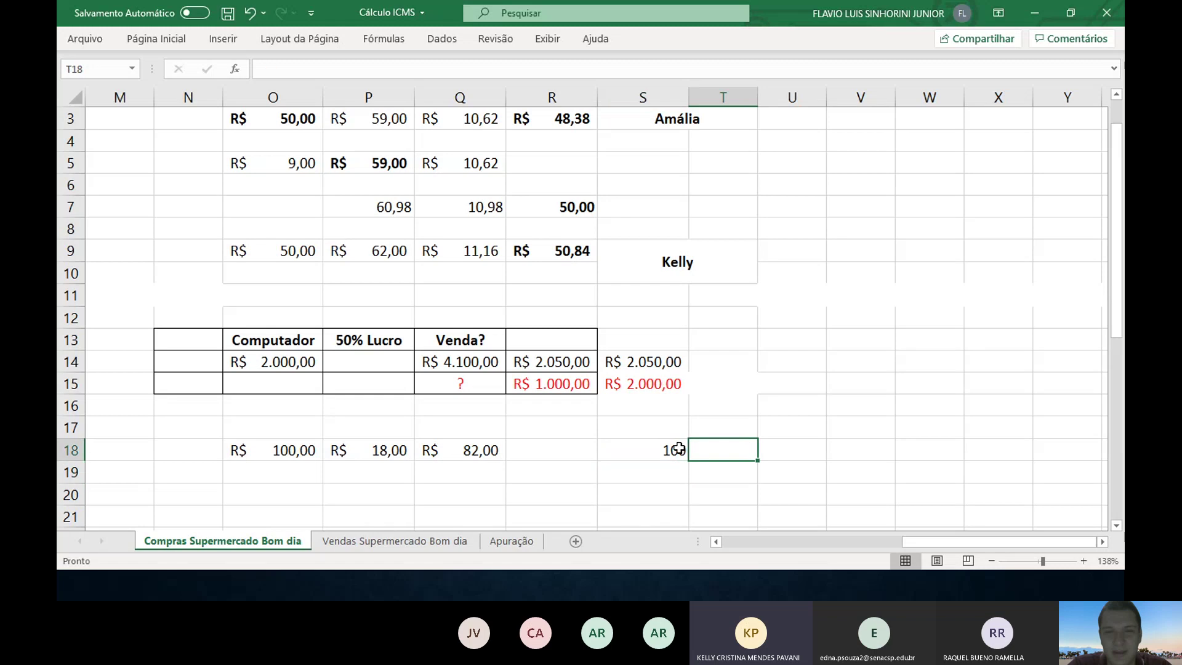
pyautogui.write('82')
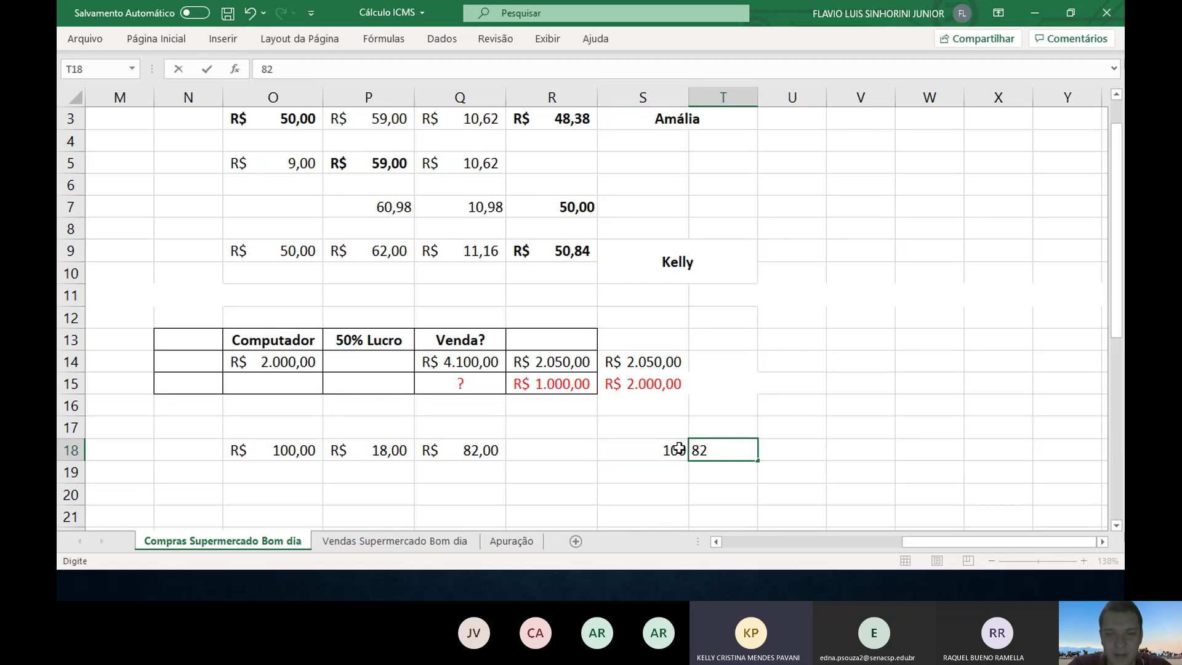
pyautogui.write(',00')
pyautogui.press('Return')
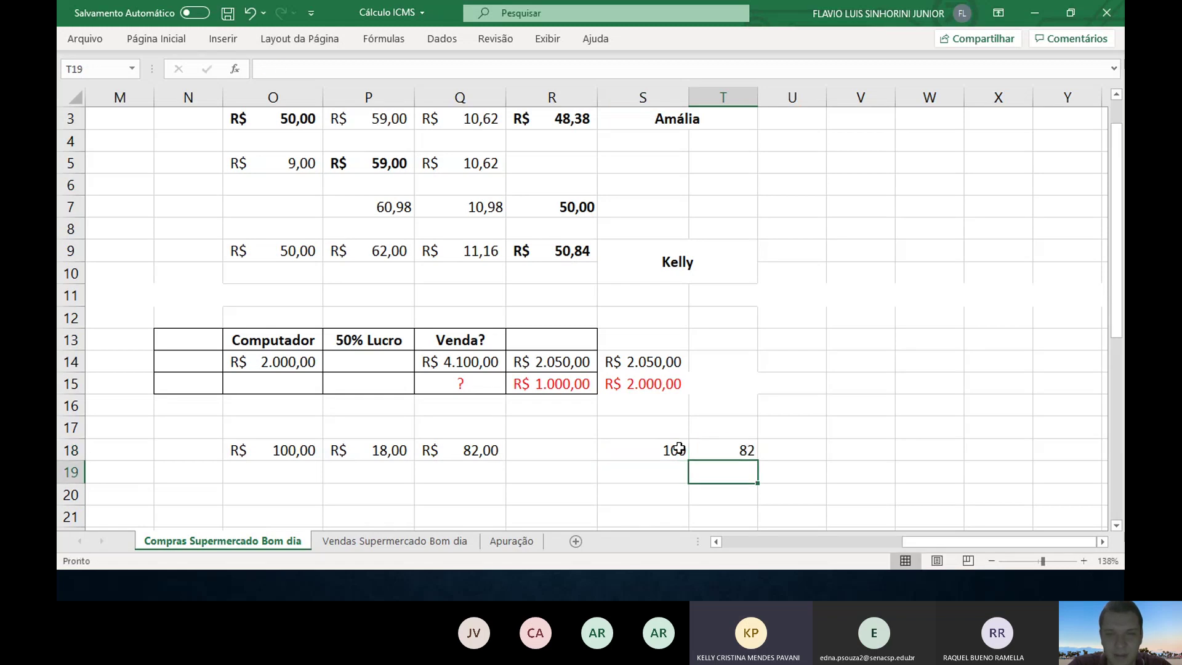
# - Enter X in S19 and 50 in T19 as the second row of the rule-of-three table
pyautogui.press('Left')
pyautogui.write('50')
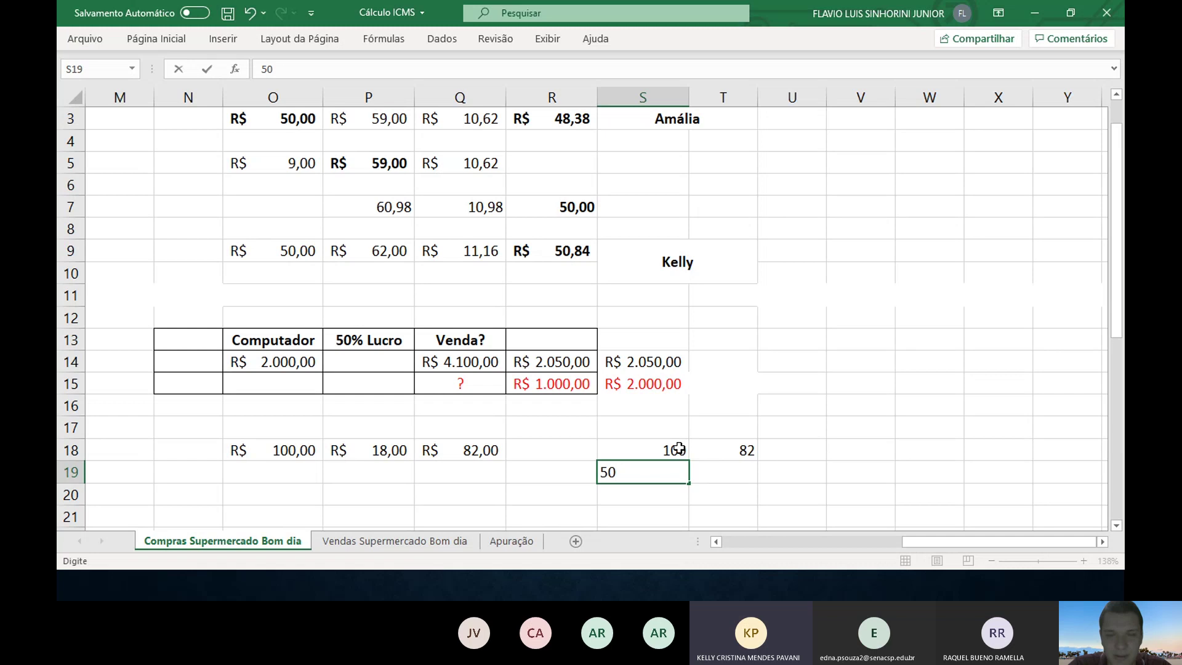
pyautogui.press('BackSpace')
pyautogui.press('BackSpace')
pyautogui.write('X')
pyautogui.click(727, 468)
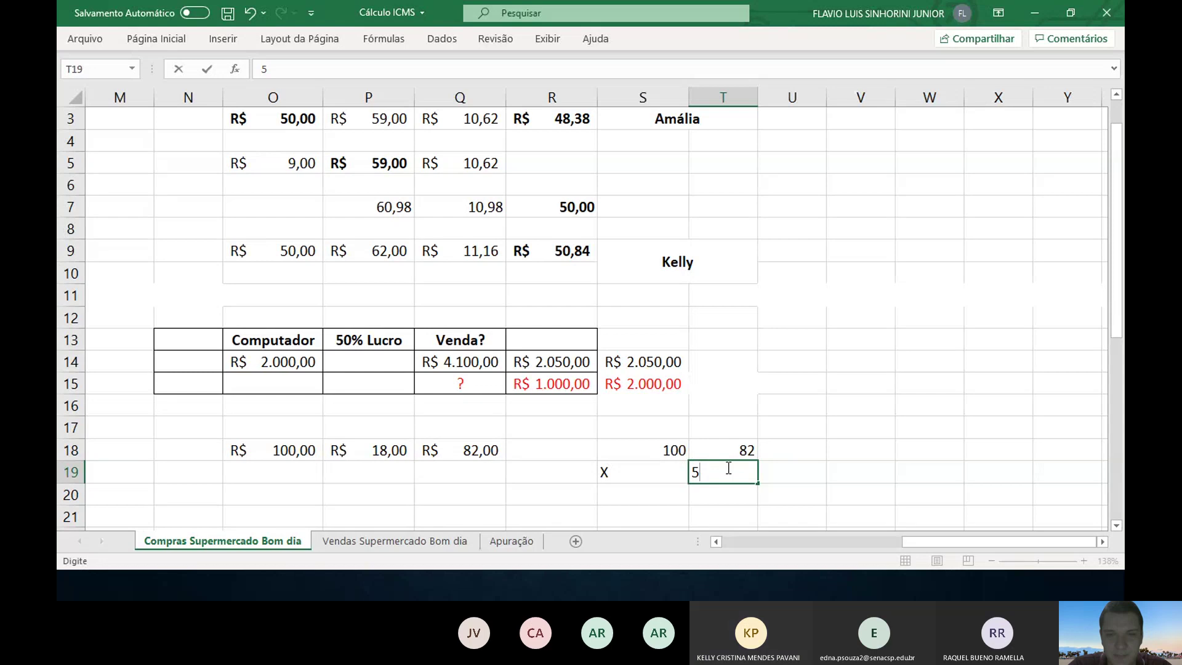
pyautogui.write('50')
pyautogui.press('Return')
# - Format the values in S18 and T18 in the R$ accounting format
pyautogui.press('Up')
pyautogui.press('Up')
pyautogui.press('Left')
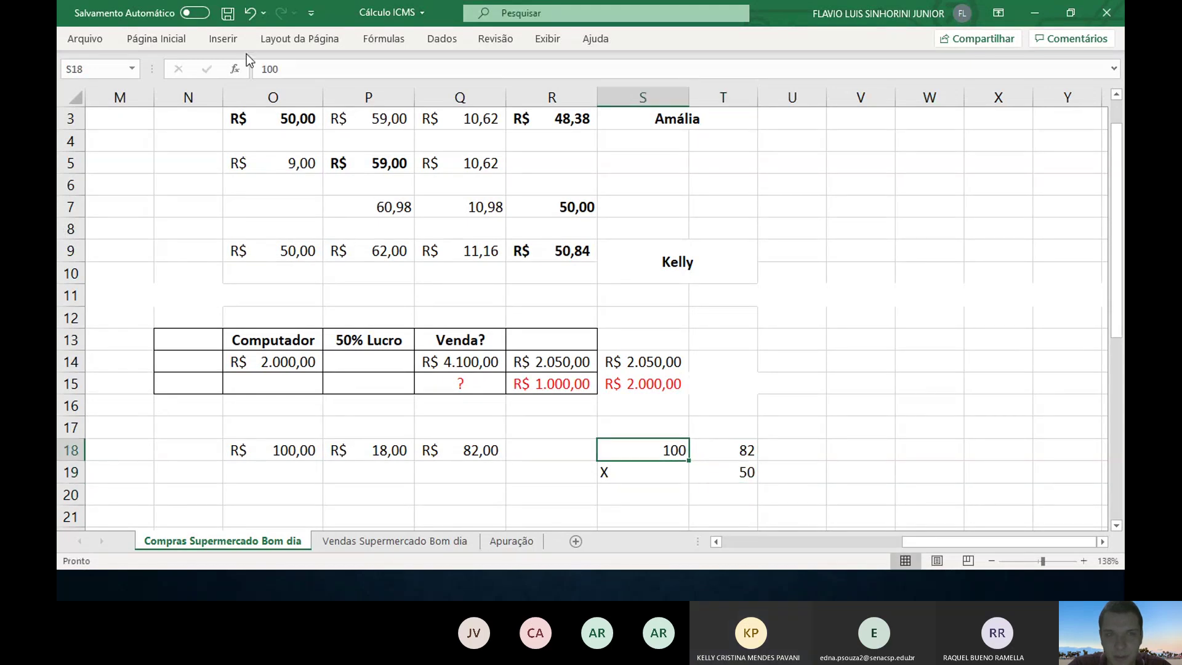
pyautogui.click(156, 39)
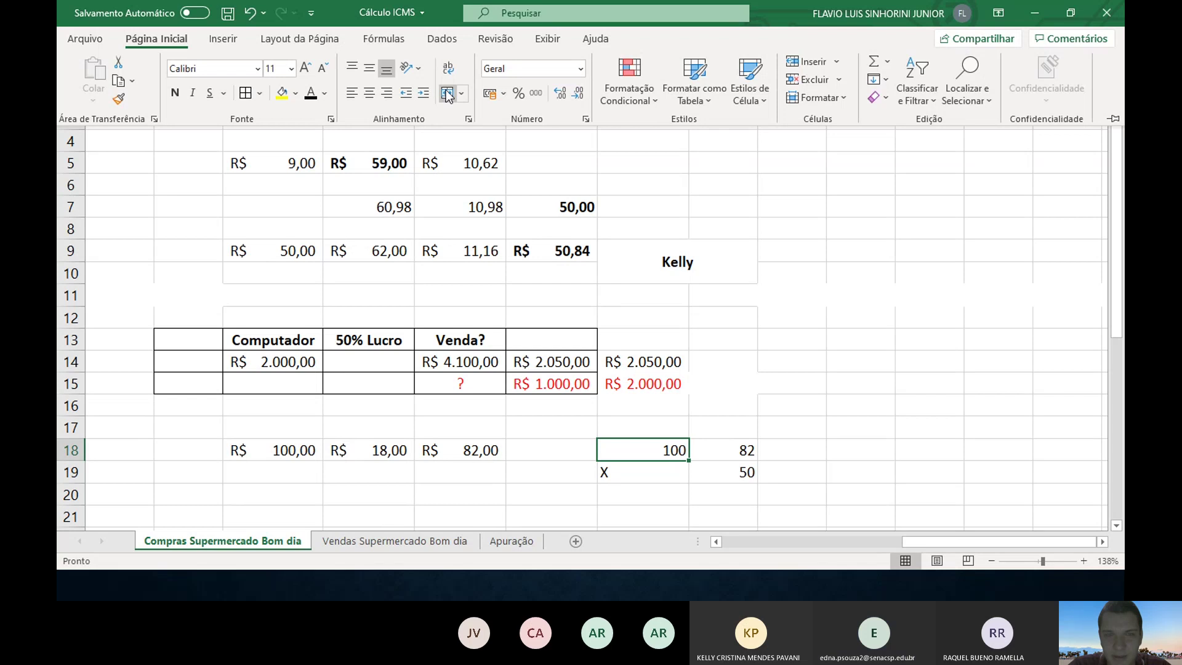
pyautogui.click(490, 93)
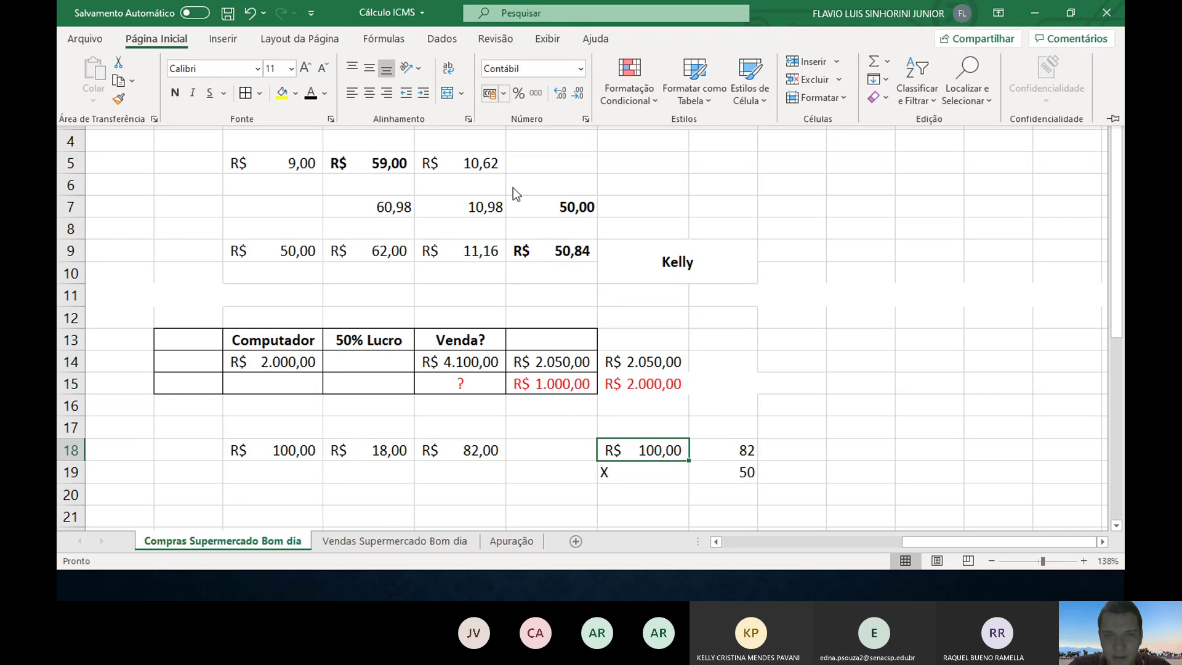
pyautogui.click(739, 458)
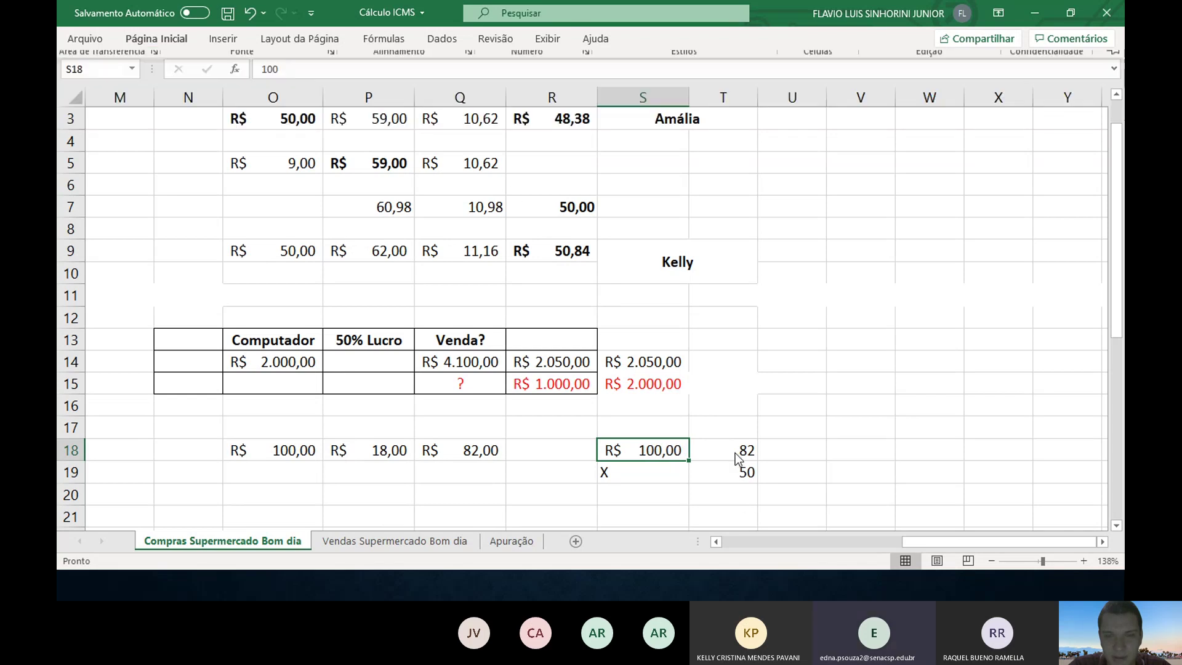
pyautogui.click(738, 457)
pyautogui.click(142, 38)
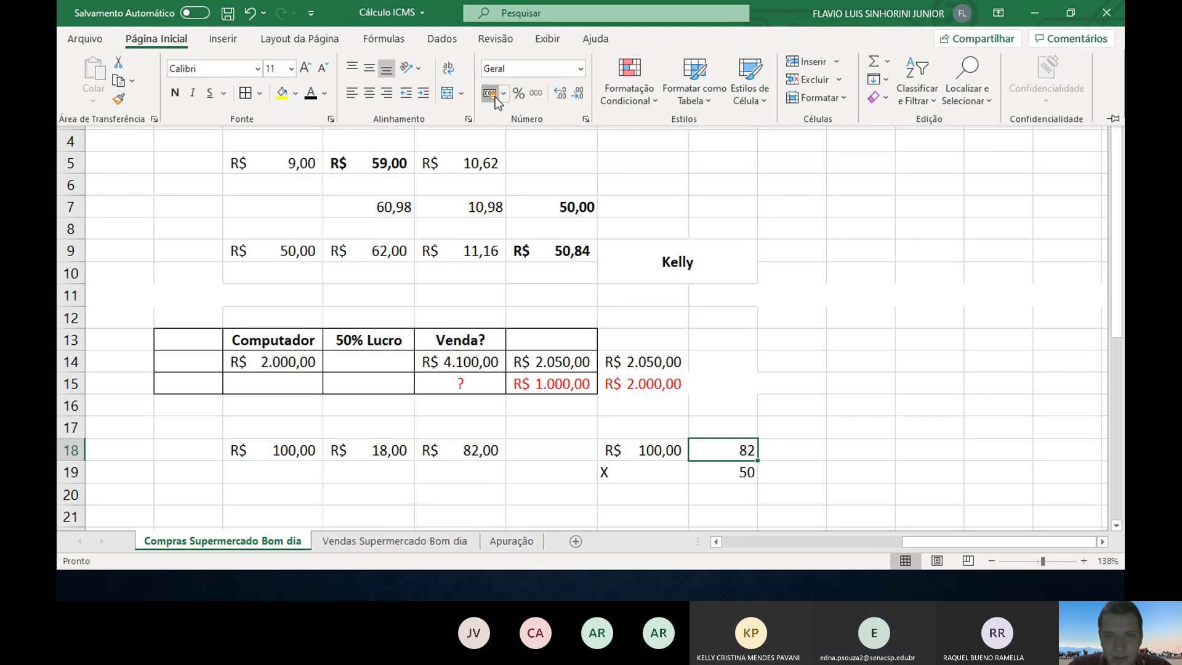
pyautogui.click(491, 94)
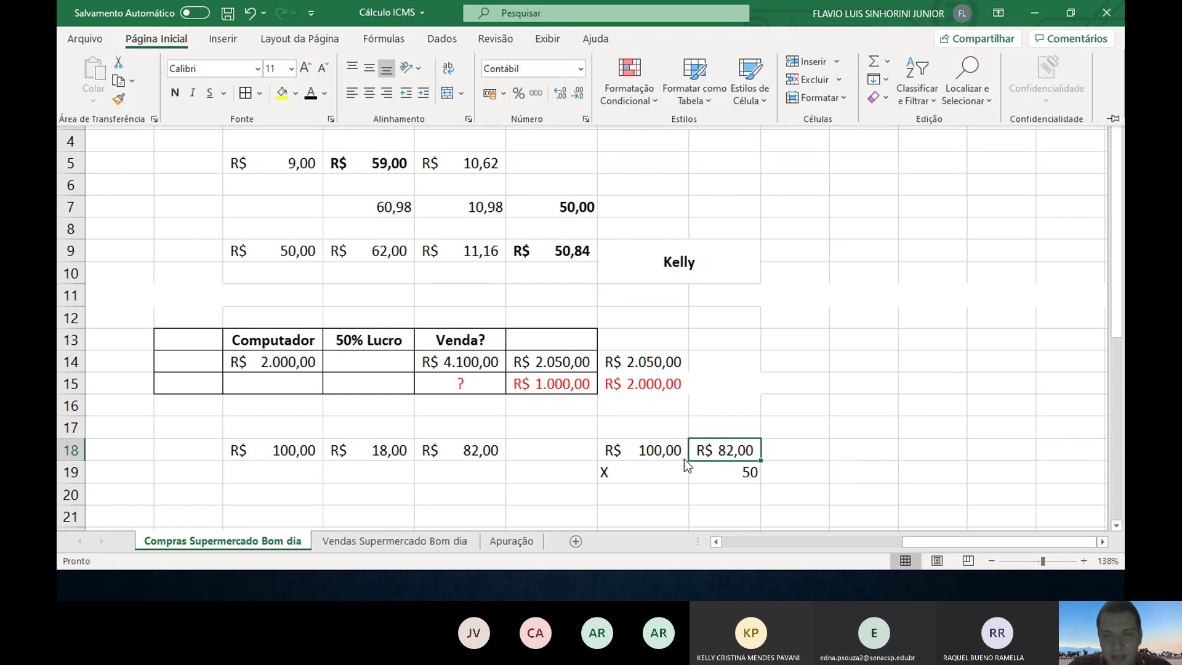
# - Center the contents of the rule-of-three cells S18:T19 horizontally
pyautogui.click(711, 472)
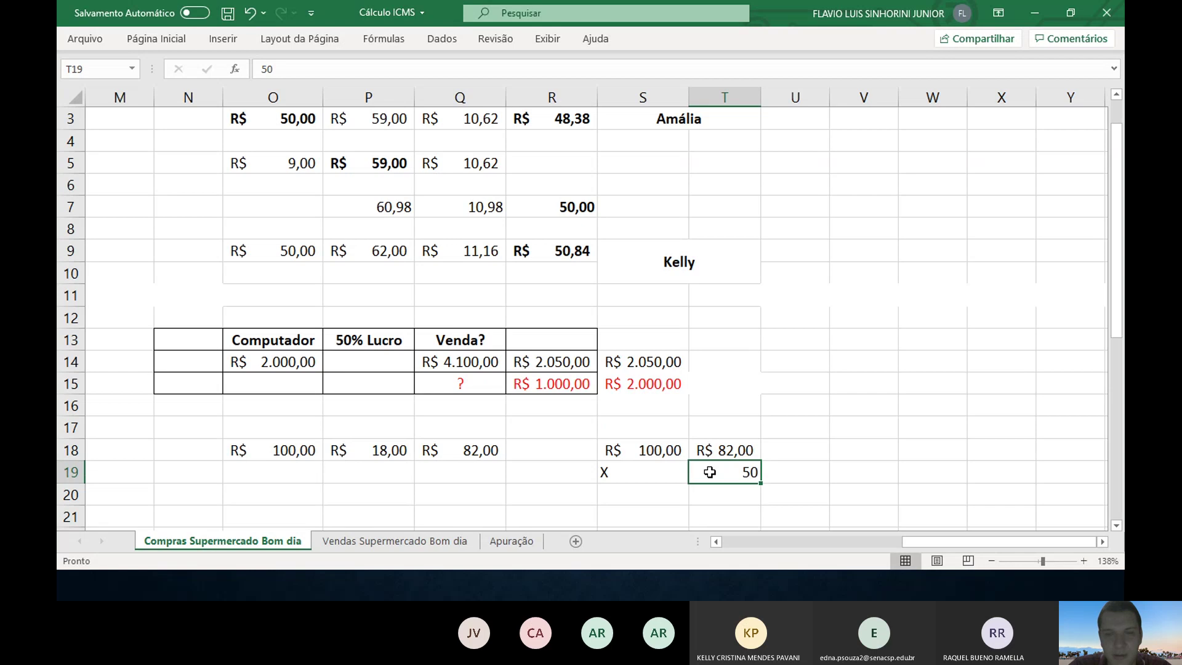
pyautogui.hotkey('shift', 'Left')
pyautogui.hotkey('shift', 'Up')
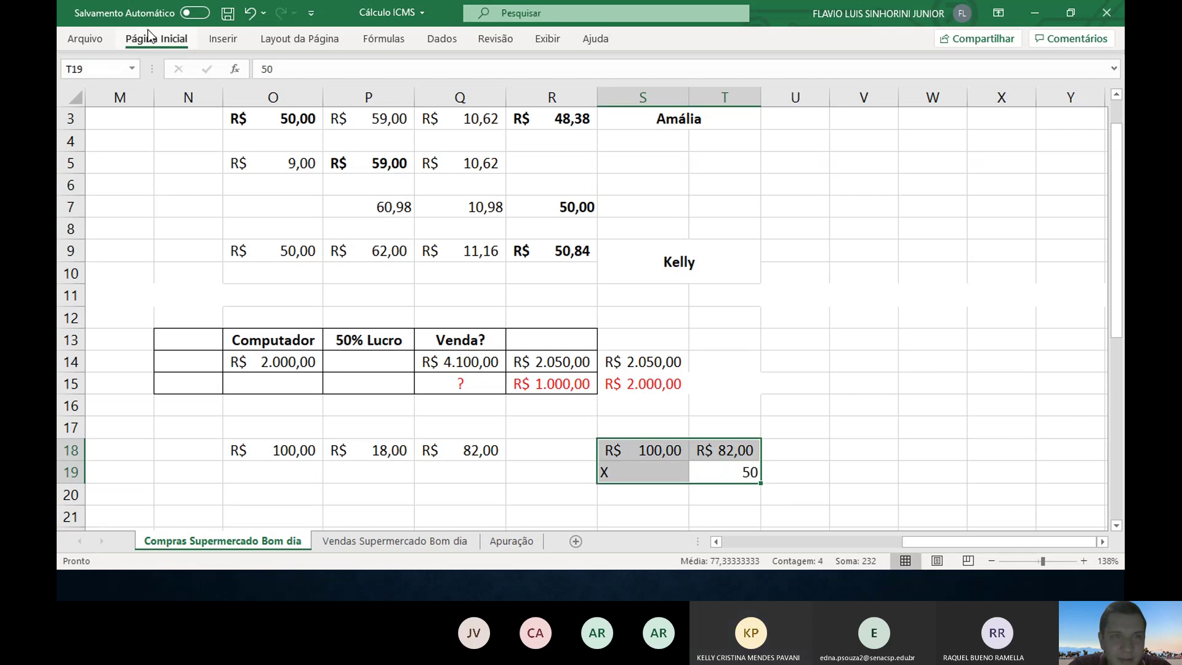
pyautogui.click(152, 38)
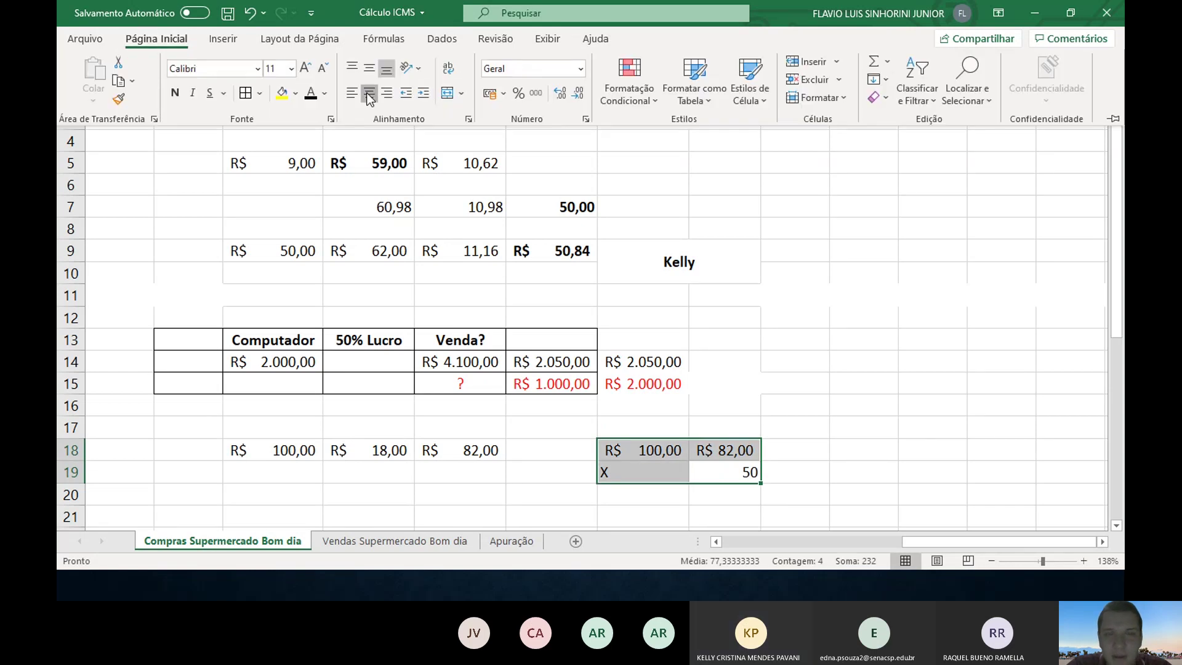
pyautogui.click(370, 93)
pyautogui.click(725, 471)
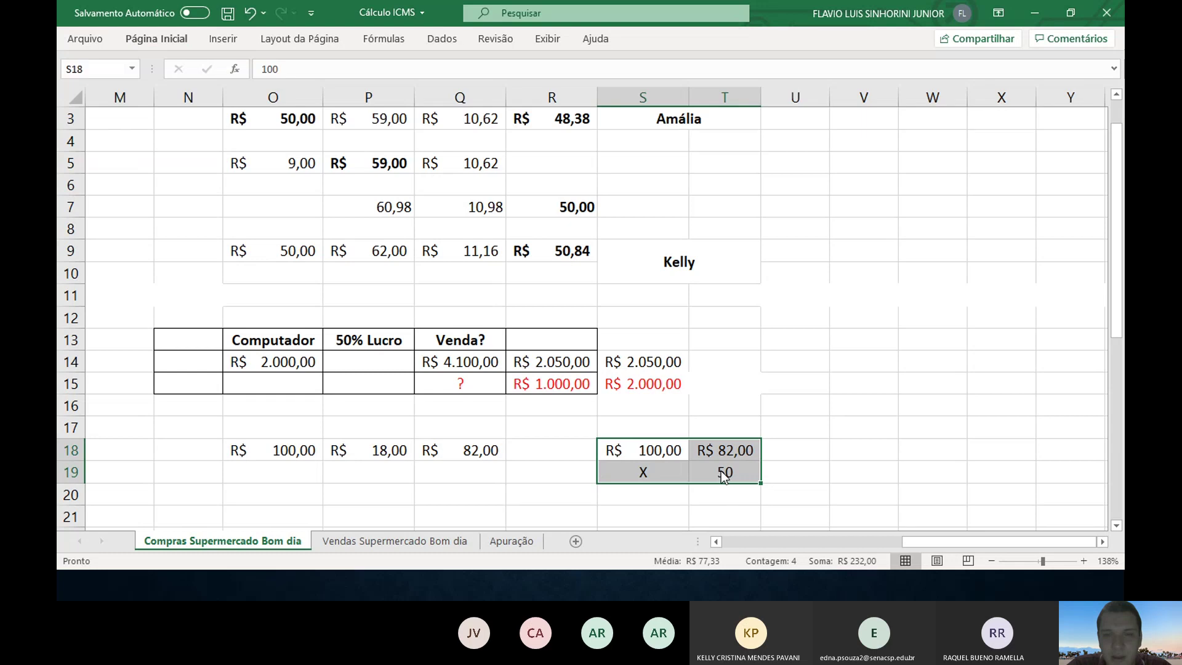
# - Format the value 50 in T19 in the R$ accounting format
pyautogui.click(725, 471)
pyautogui.click(142, 38)
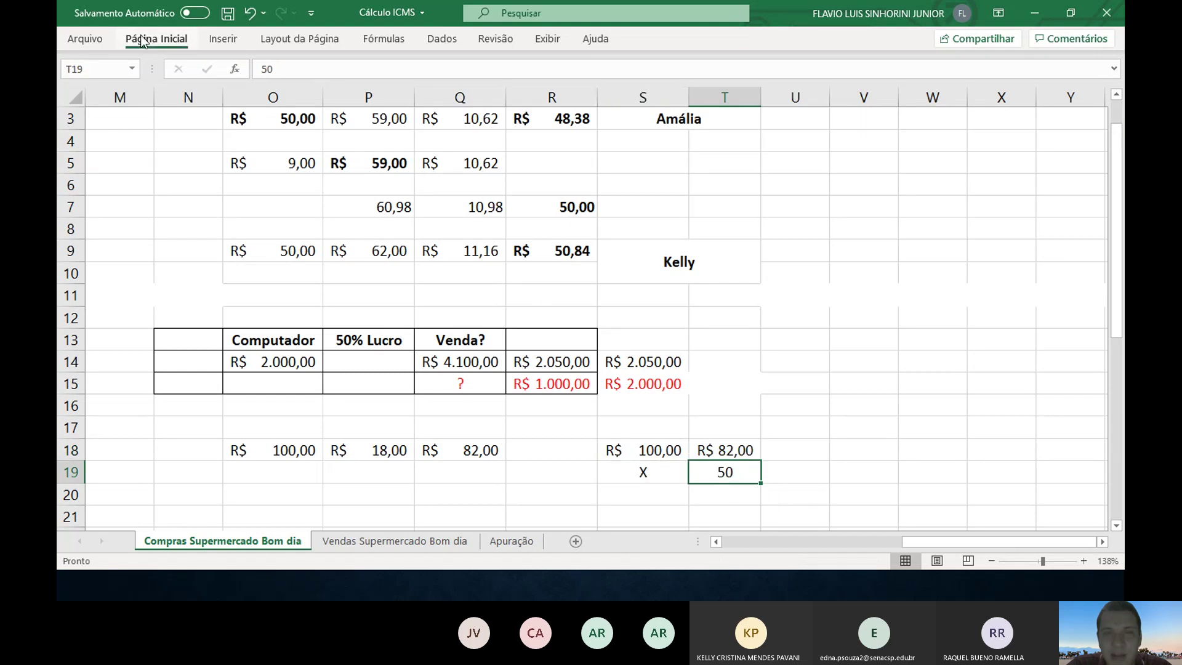
pyautogui.click(490, 96)
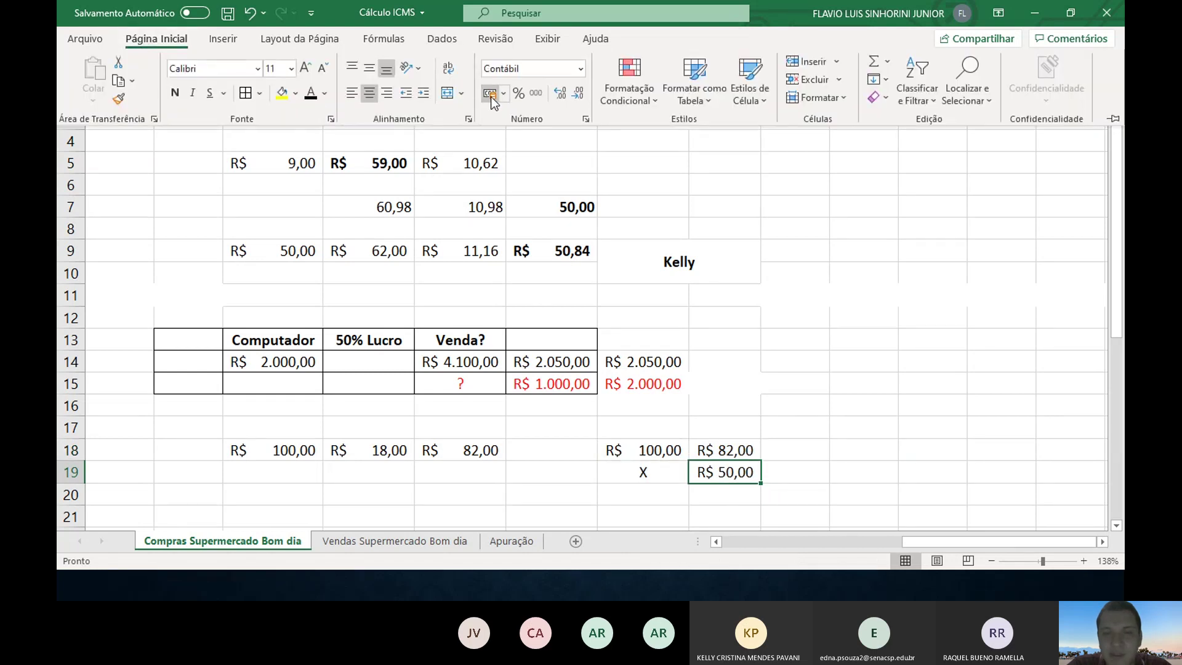
# - Apply borders around all the cells of the rule-of-three range S18:T19
pyautogui.click(673, 451)
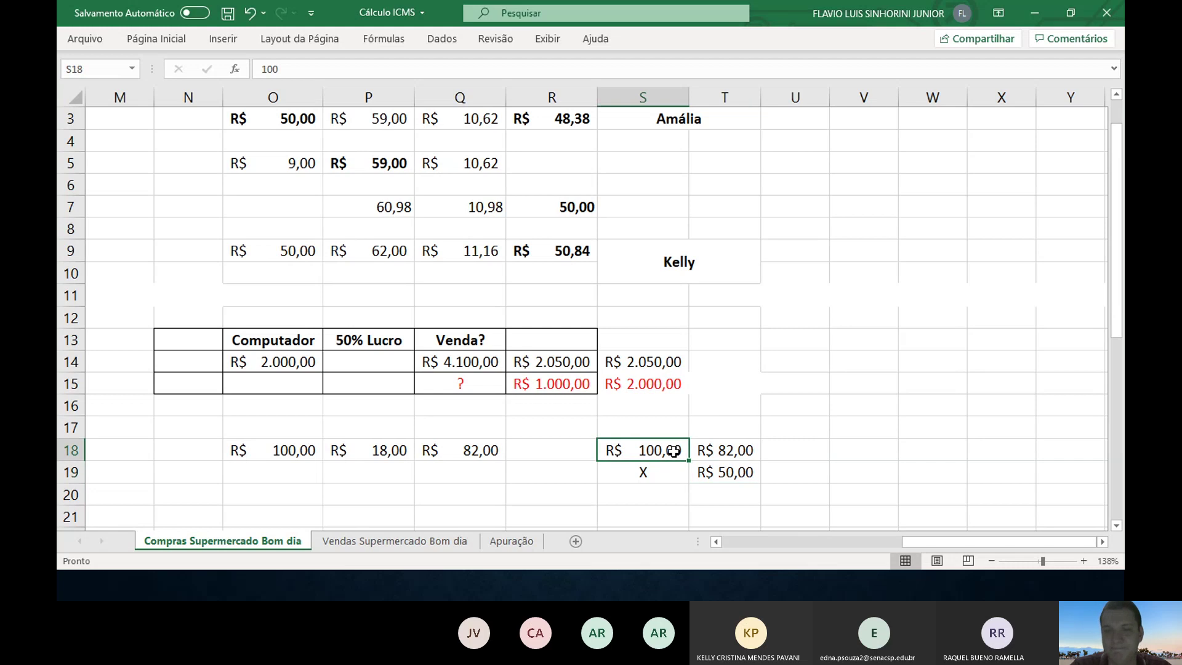
pyautogui.hotkey('shift', 'Right')
pyautogui.hotkey('shift', 'Down')
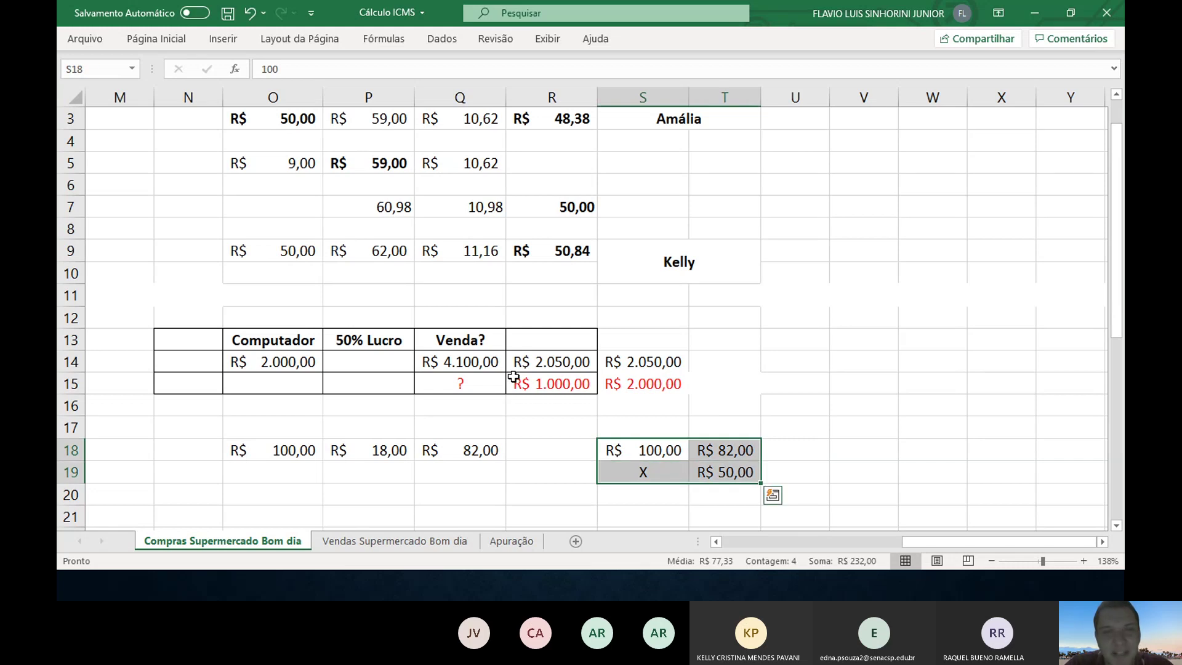
pyautogui.click(155, 37)
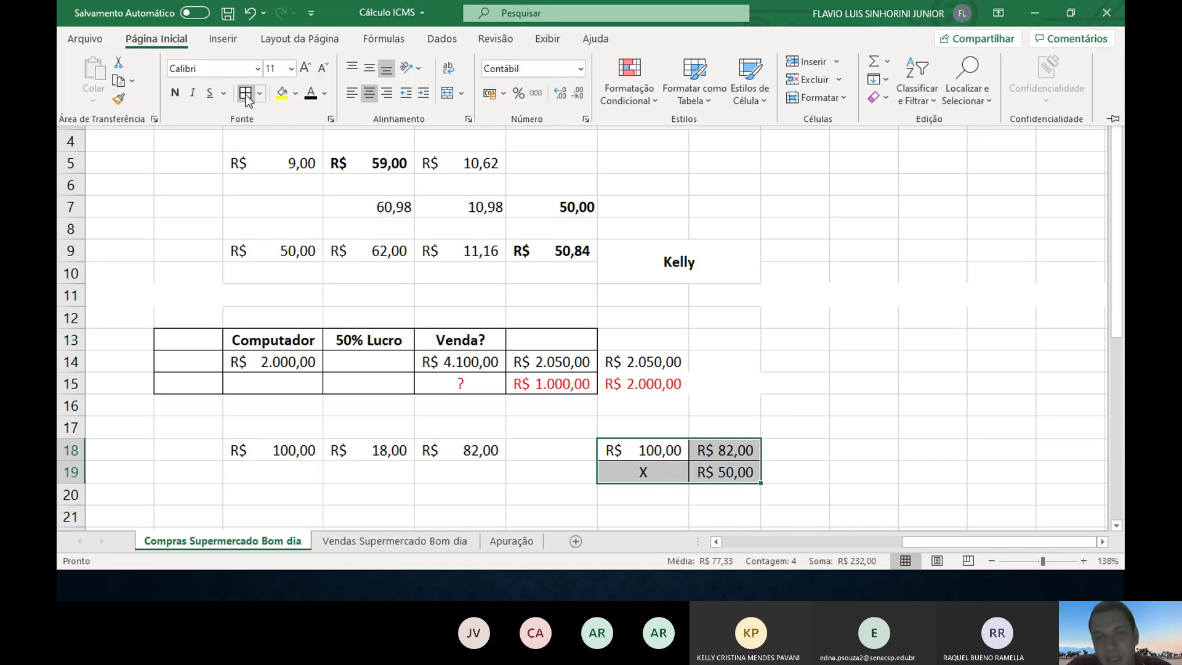
pyautogui.click(659, 452)
# - Set S18 to 100% in the rule-of-three table
pyautogui.click(657, 452)
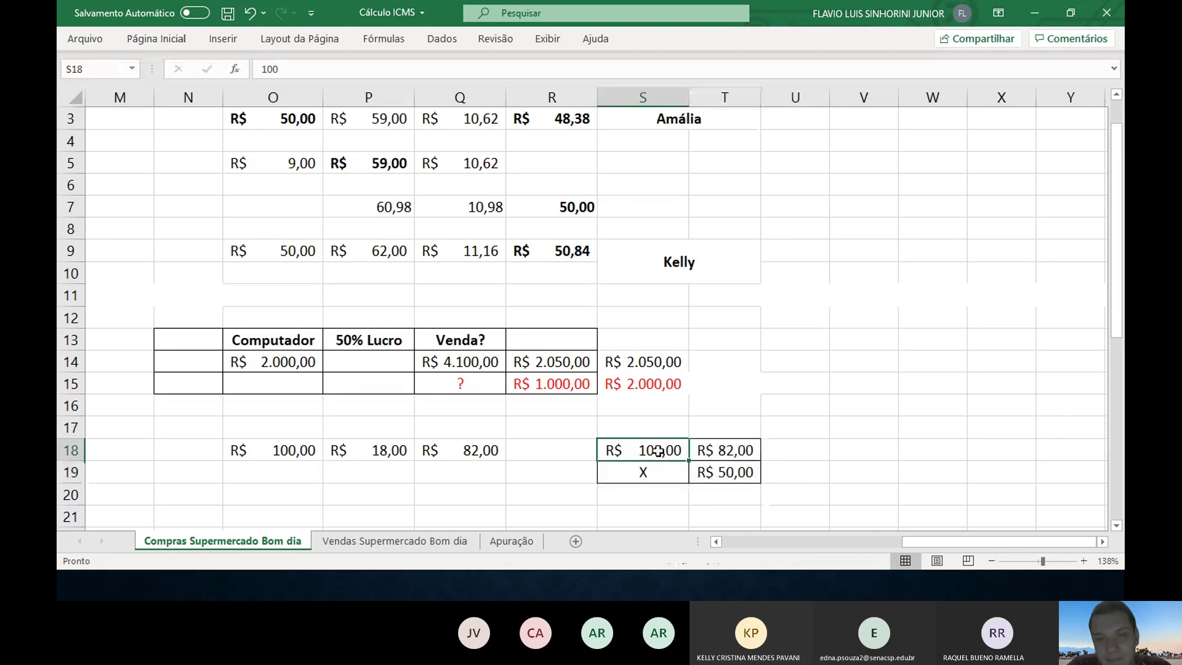
pyautogui.write('100%')
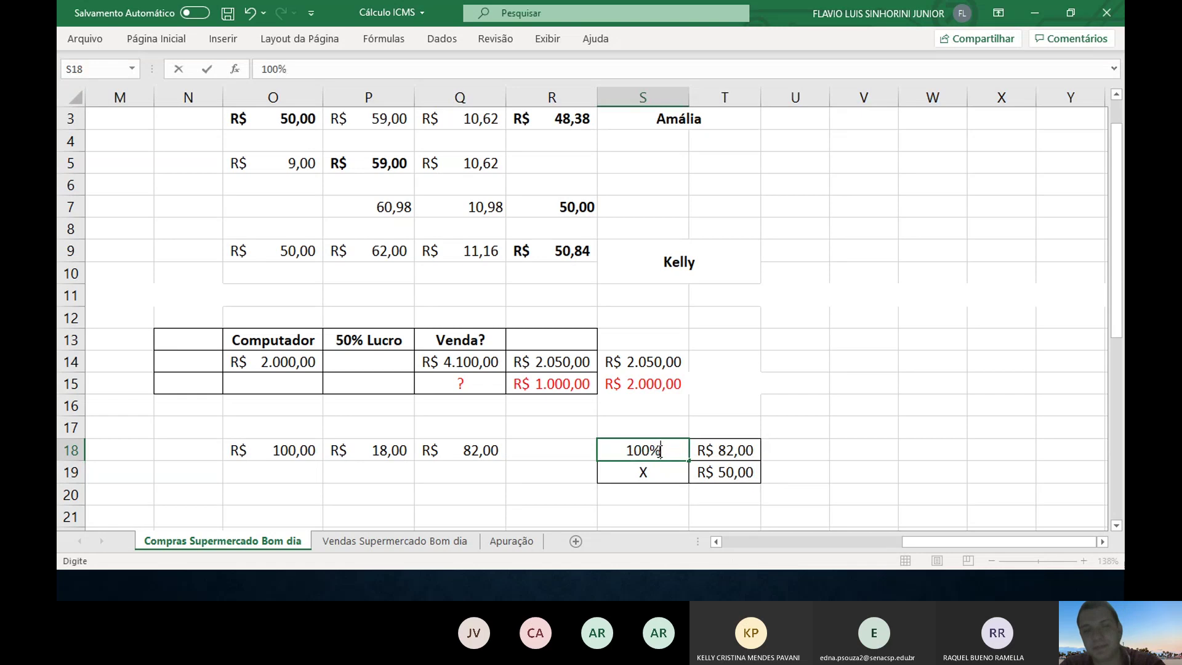
pyautogui.press('Return')
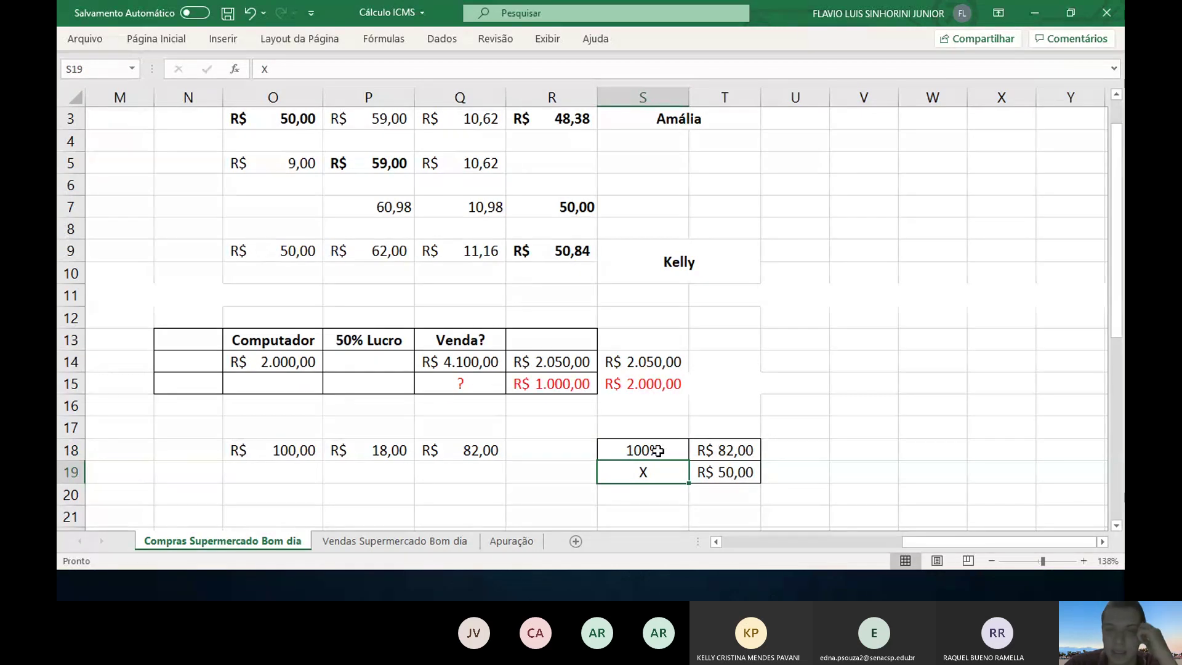
# - Examine the proportion in S18:T19 cell by cell, comparing the percentage and X with their R$ values
pyautogui.press('Right')
pyautogui.press('Left')
pyautogui.press('Up')
pyautogui.press('Right')
pyautogui.press('Down')
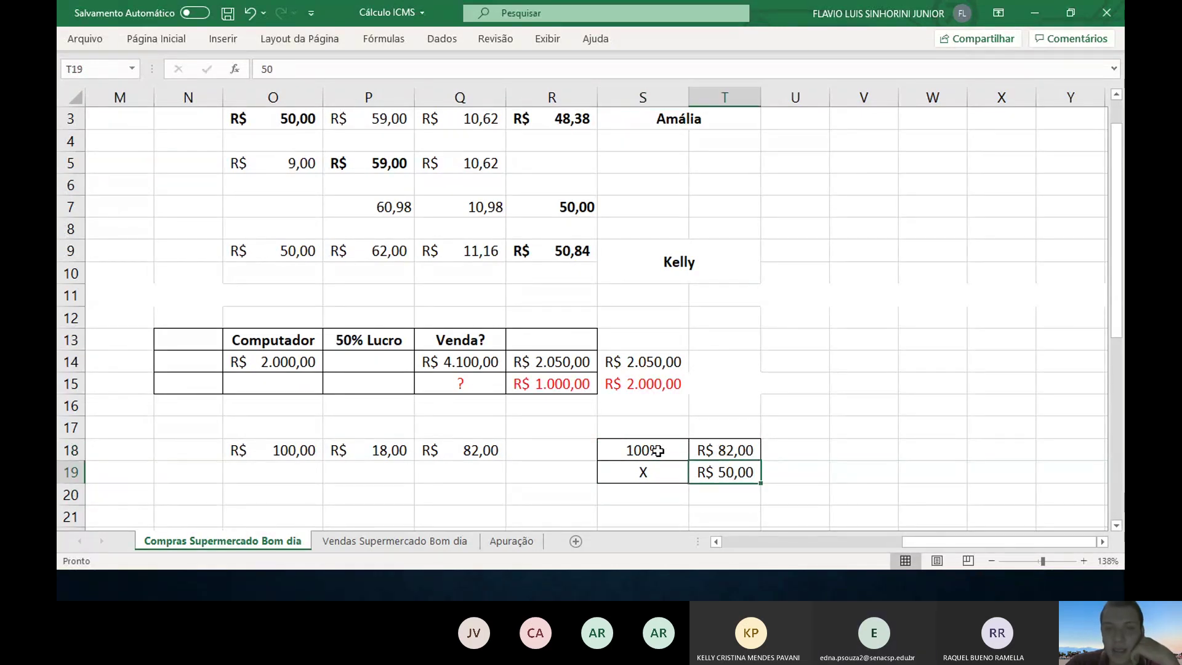
pyautogui.press('Up')
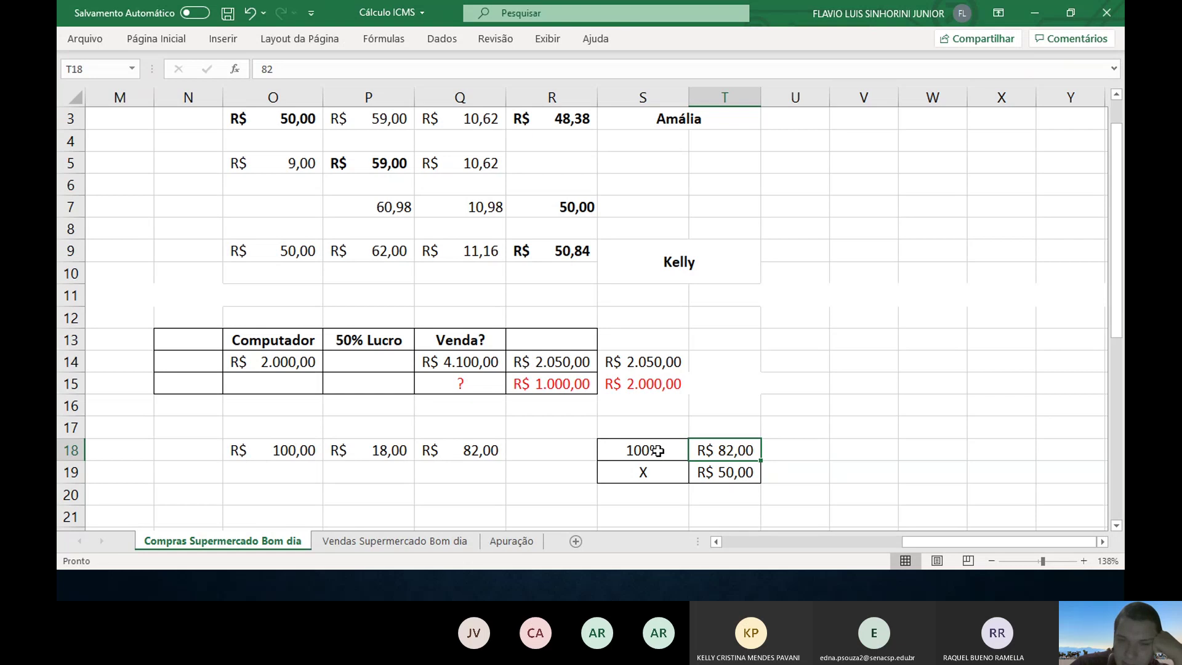
pyautogui.press('Down')
pyautogui.press('Left')
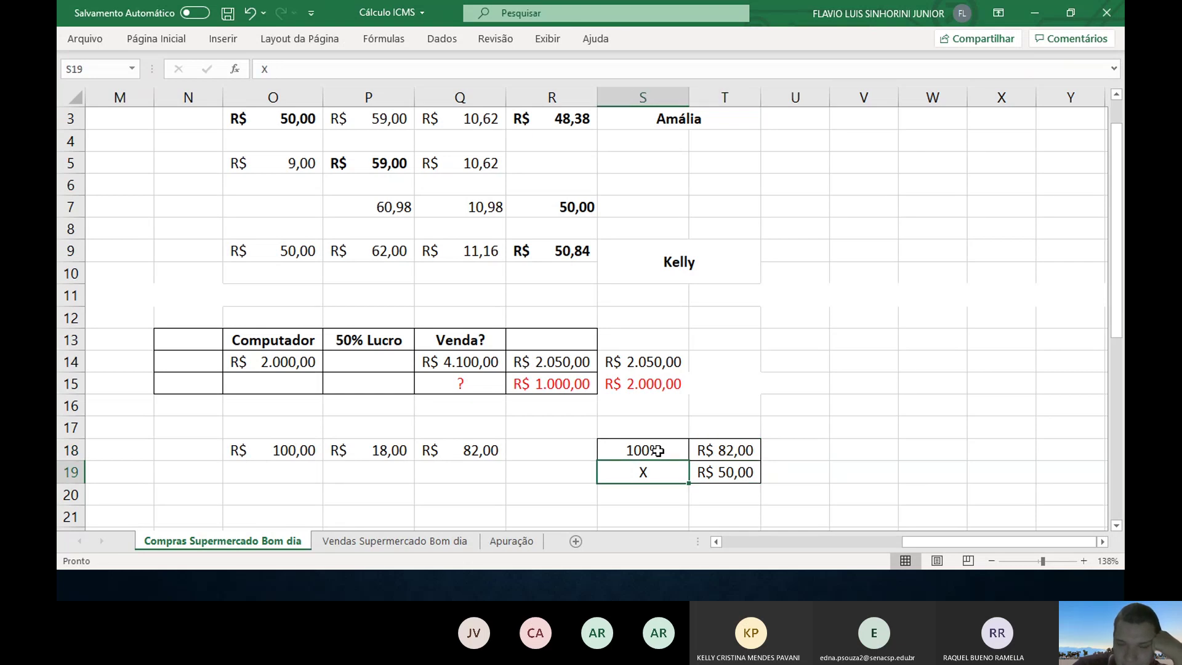
pyautogui.press('Right')
pyautogui.press('Up')
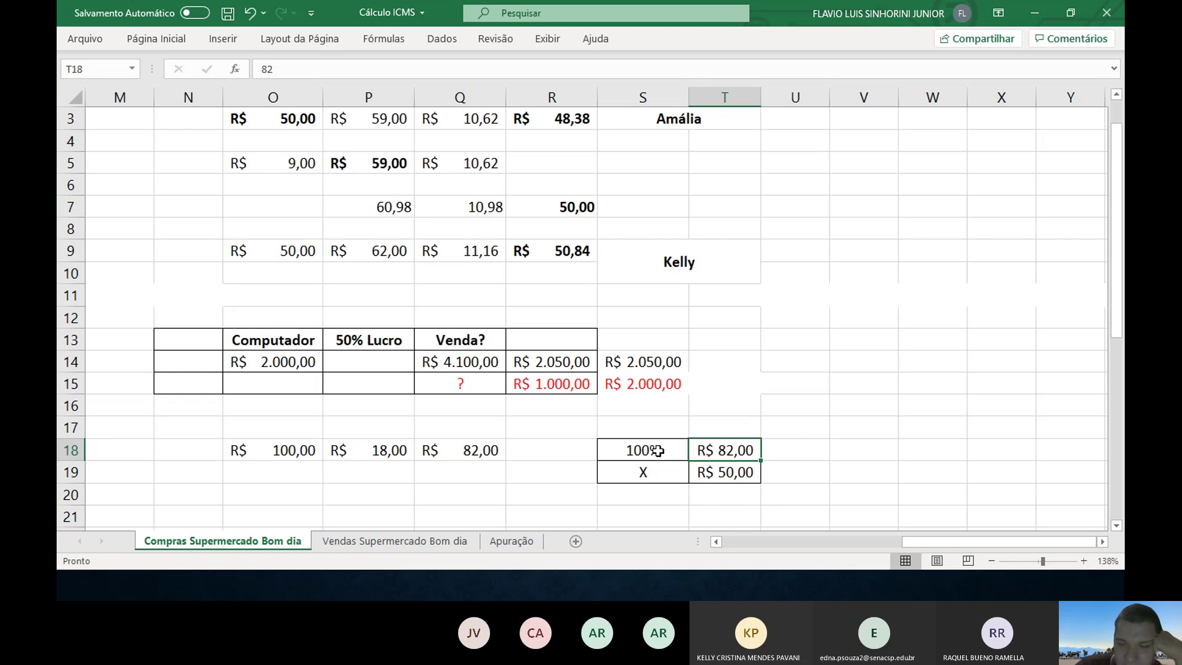
# - Try 88 as the value in T18 and set it back to 82
pyautogui.write('88')
pyautogui.press('Return')
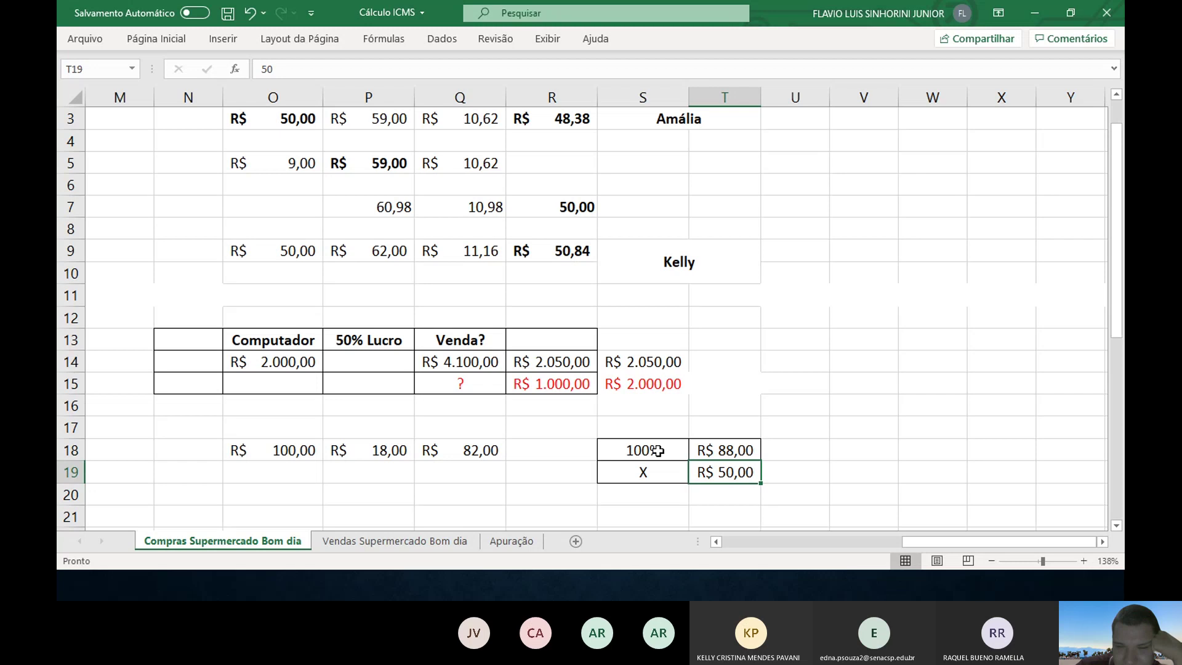
pyautogui.press('Up')
pyautogui.write('82')
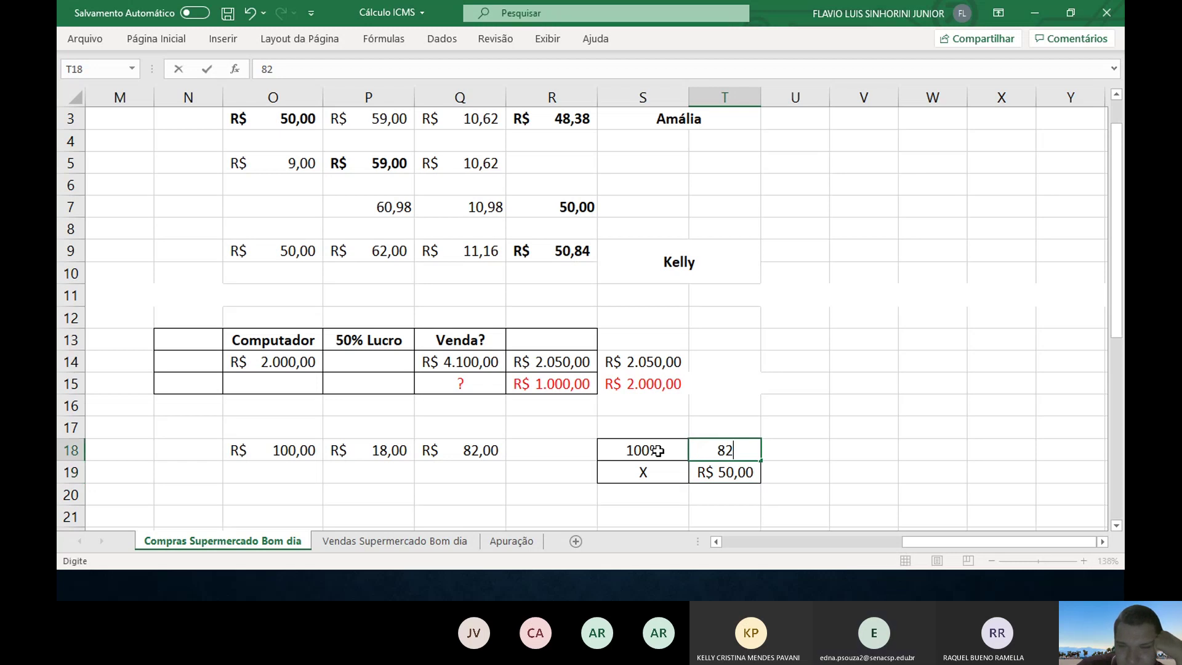
pyautogui.press('Return')
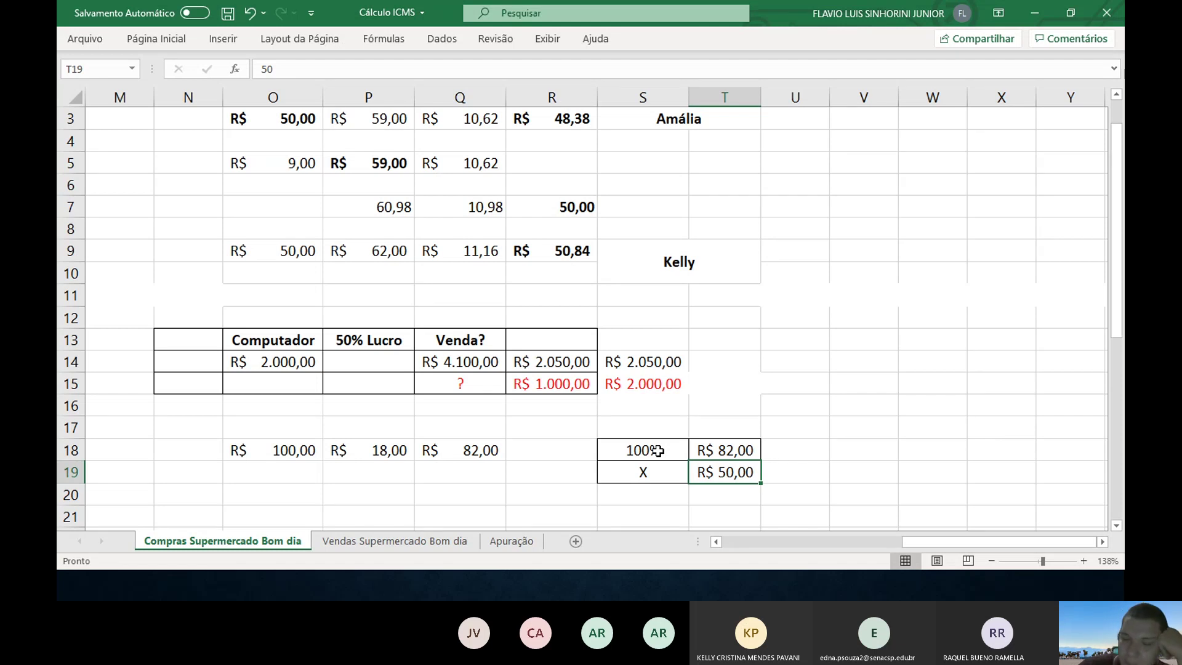
# - Go over the rule-of-three cells again and move up column S to the rows above the computer table
pyautogui.press('Up')
pyautogui.press('Left')
pyautogui.press('Down')
pyautogui.press('Up')
pyautogui.press('Right')
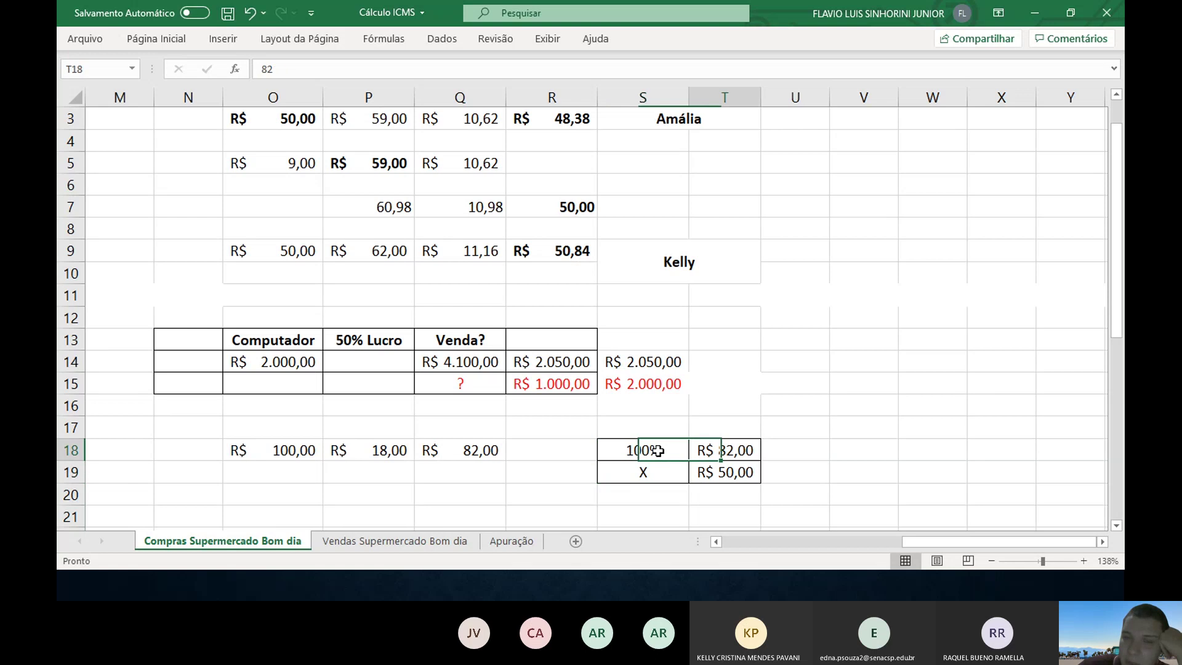
pyautogui.press('Down')
pyautogui.press('Left')
pyautogui.press('Up')
pyautogui.press('Up')
pyautogui.press('Up')
pyautogui.press('Up')
pyautogui.press('Up')
pyautogui.press('Up')
pyautogui.press('Up')
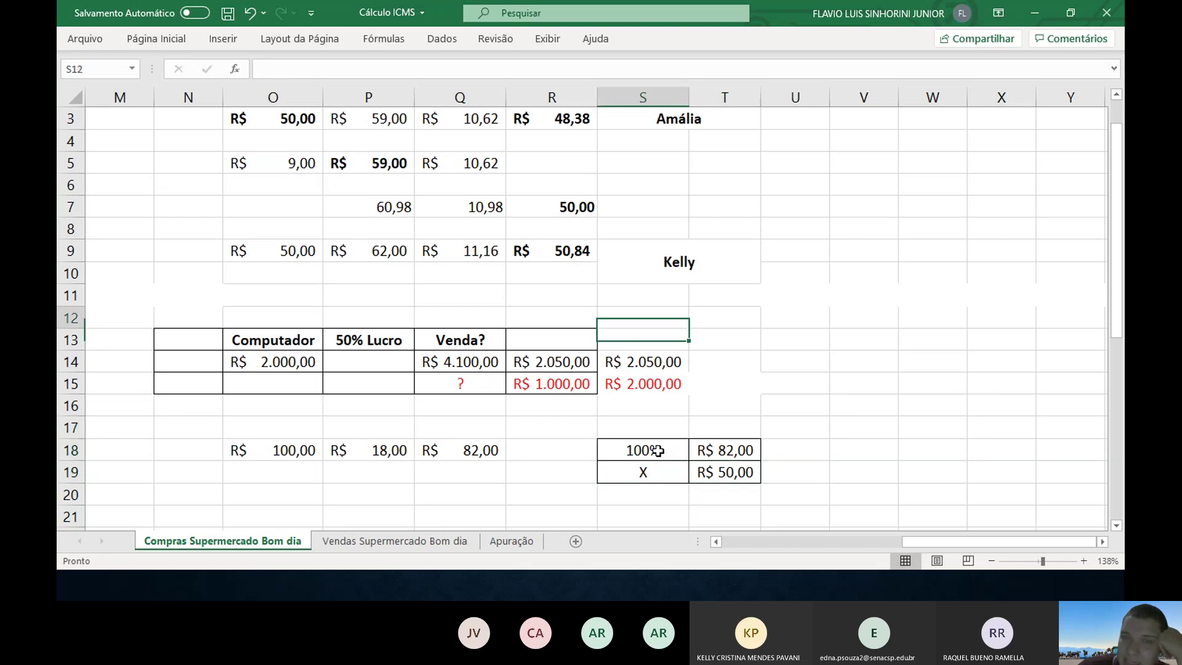
# - Go over the first pricing example in row 3, from the selling price through ICMS to the net amount
pyautogui.press('Up')
pyautogui.press('Up')
pyautogui.press('Up')
pyautogui.press('Up')
pyautogui.press('Up')
pyautogui.press('Up')
pyautogui.press('Up')
pyautogui.press('Up')
pyautogui.press('Up')
pyautogui.press('Up')
pyautogui.press('Down')
pyautogui.press('Down')
pyautogui.press('Down')
pyautogui.press('Left')
pyautogui.press('Left')
pyautogui.press('Left')
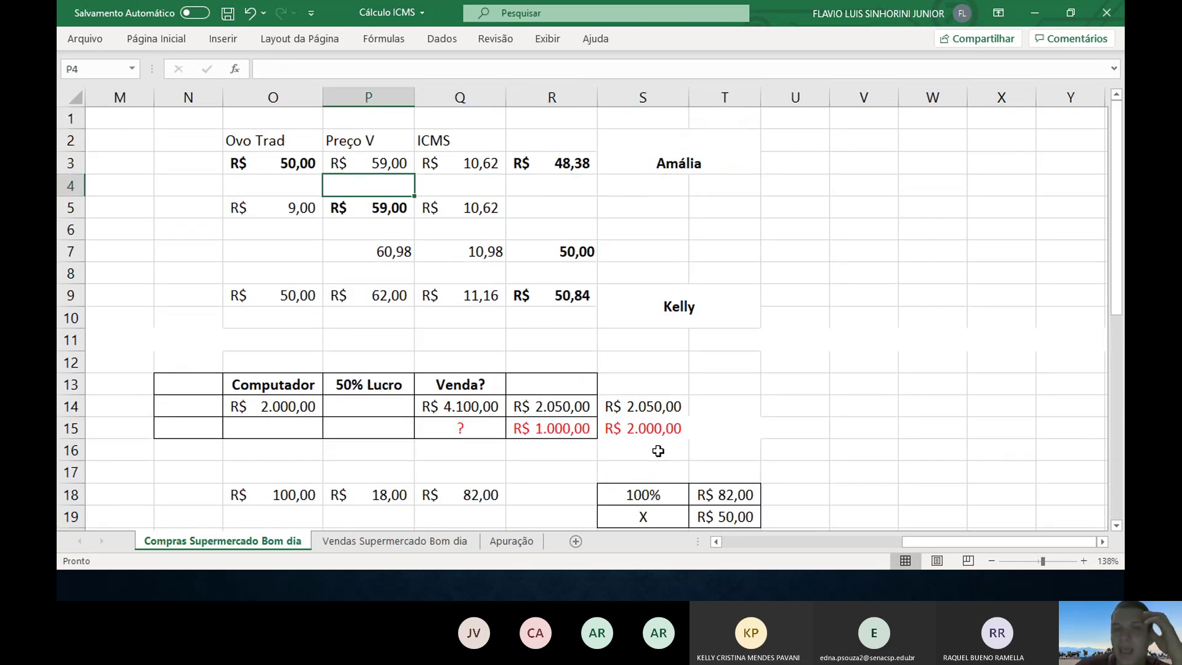
pyautogui.press('Up')
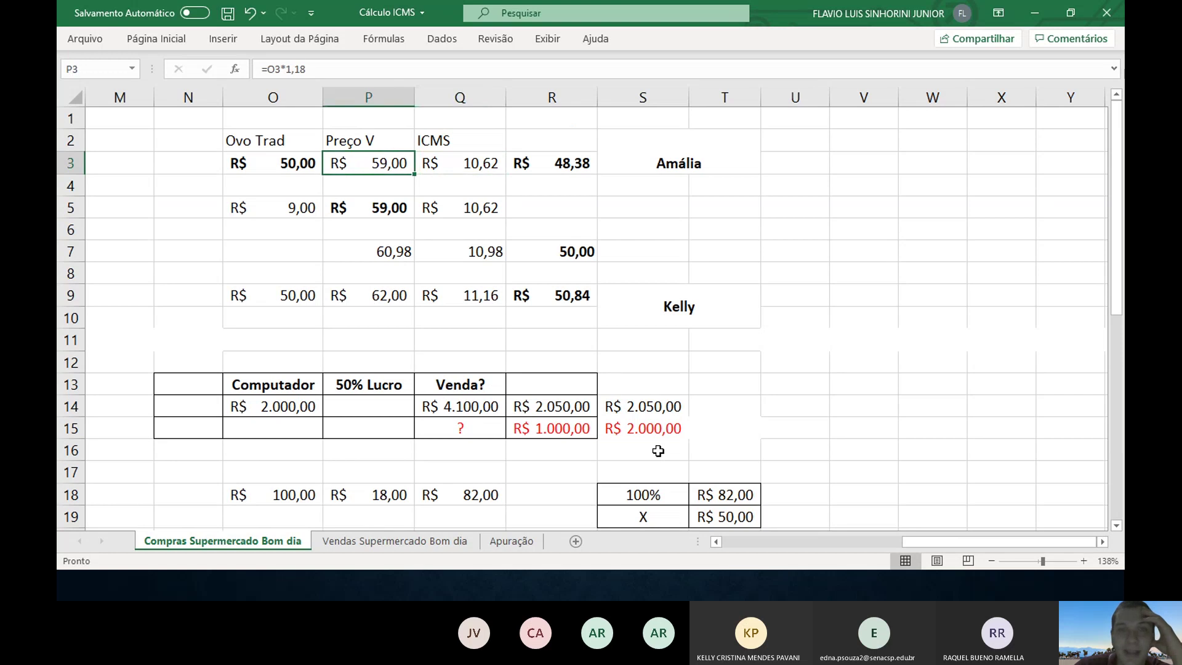
pyautogui.press('Right')
pyautogui.press('Right')
pyautogui.press('Right')
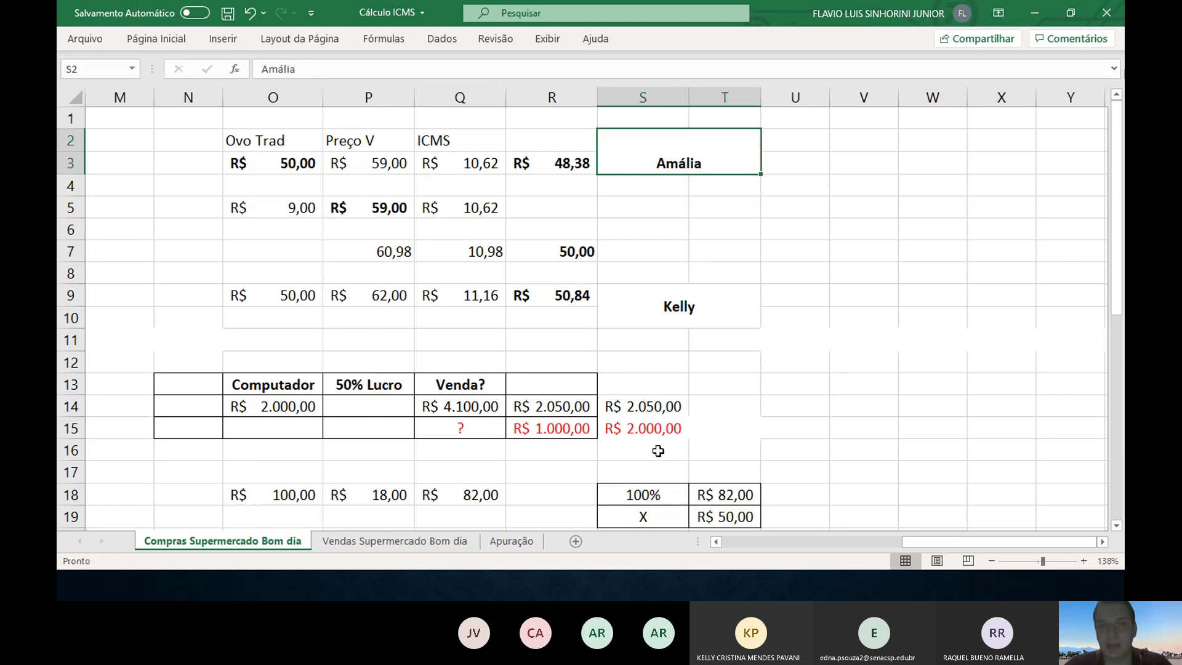
# - Insert three blank columns before column S
pyautogui.click(641, 95)
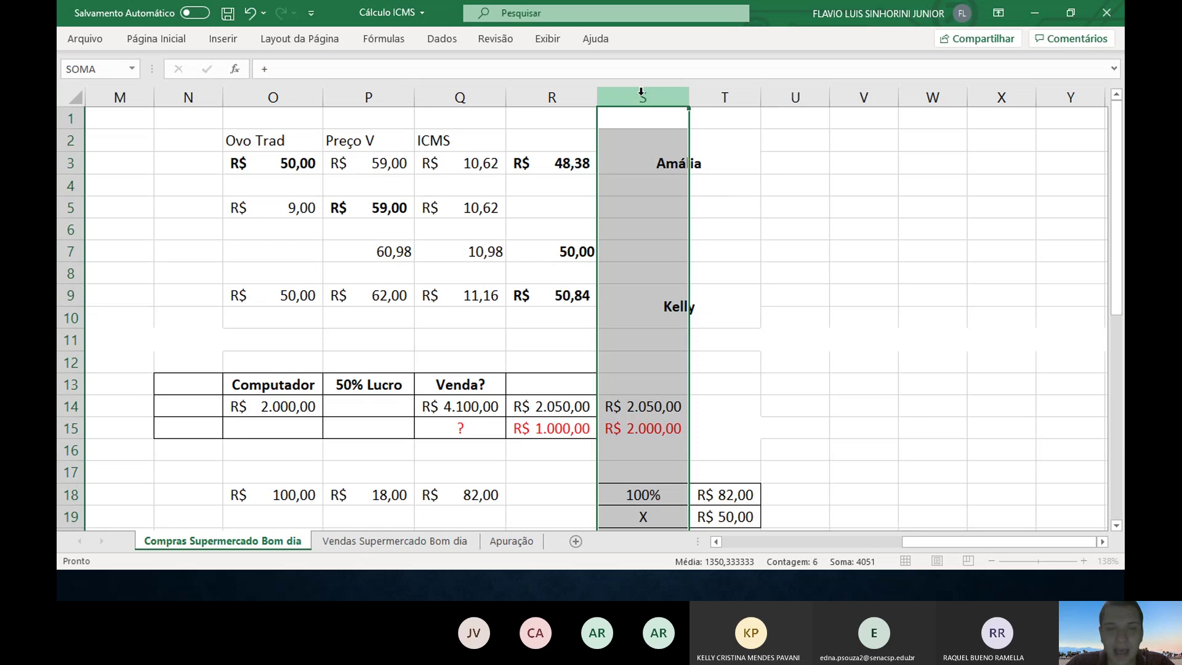
pyautogui.hotkey('ctrl', '+')
pyautogui.hotkey('ctrl', '+')
pyautogui.hotkey('ctrl', '+')
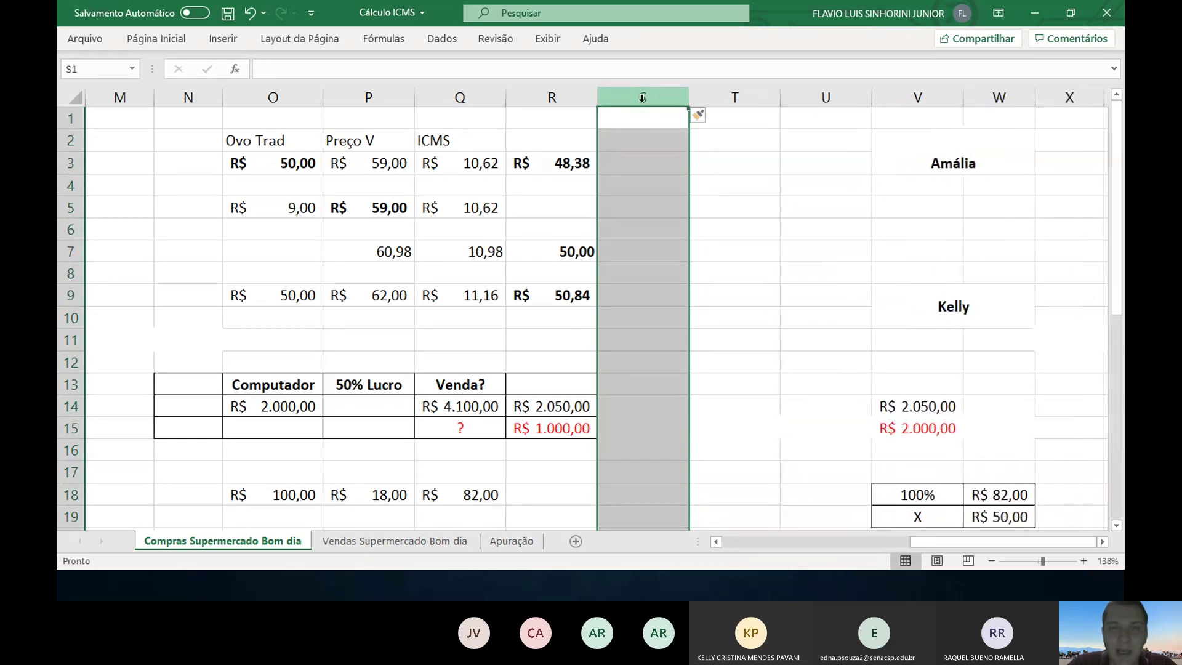
# - Enter 50,00 in S3, beside the net amount of the first example
pyautogui.click(626, 170)
pyautogui.press('Left')
pyautogui.press('Left')
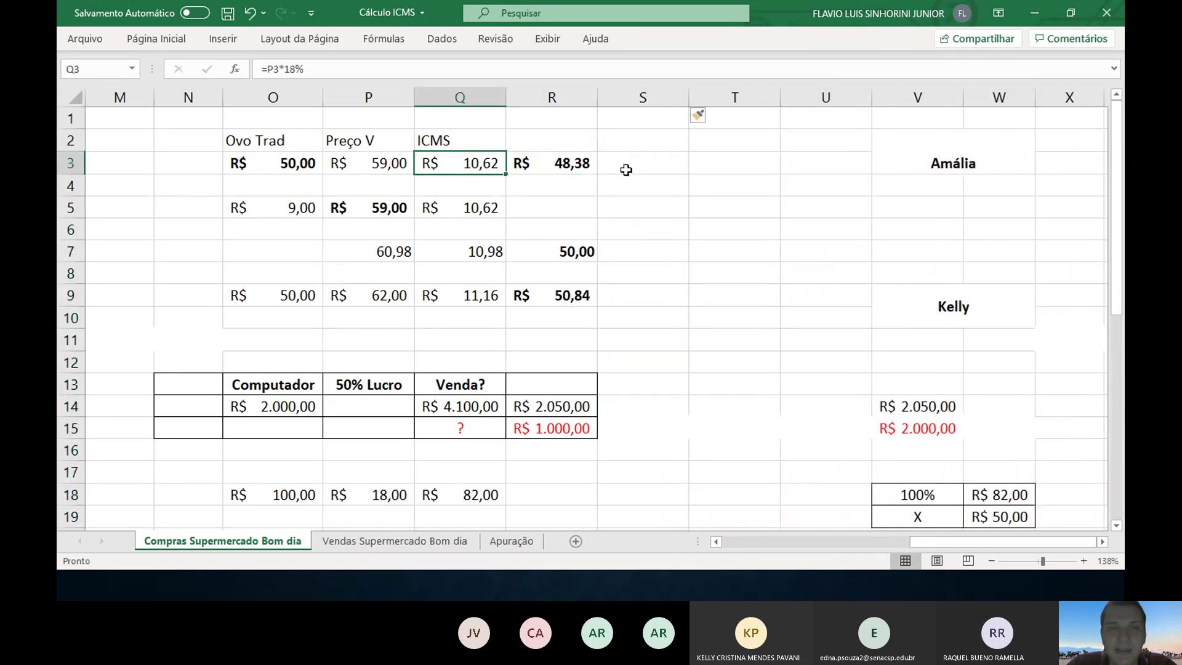
pyautogui.press('Right')
pyautogui.press('Right')
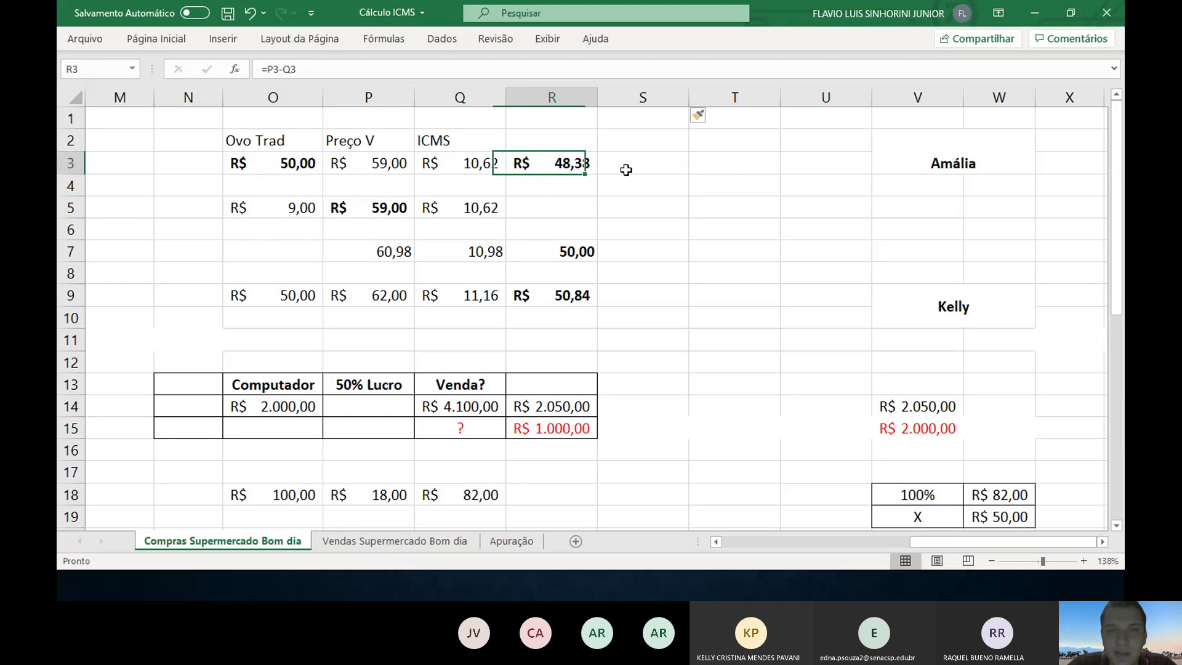
pyautogui.write('50,00')
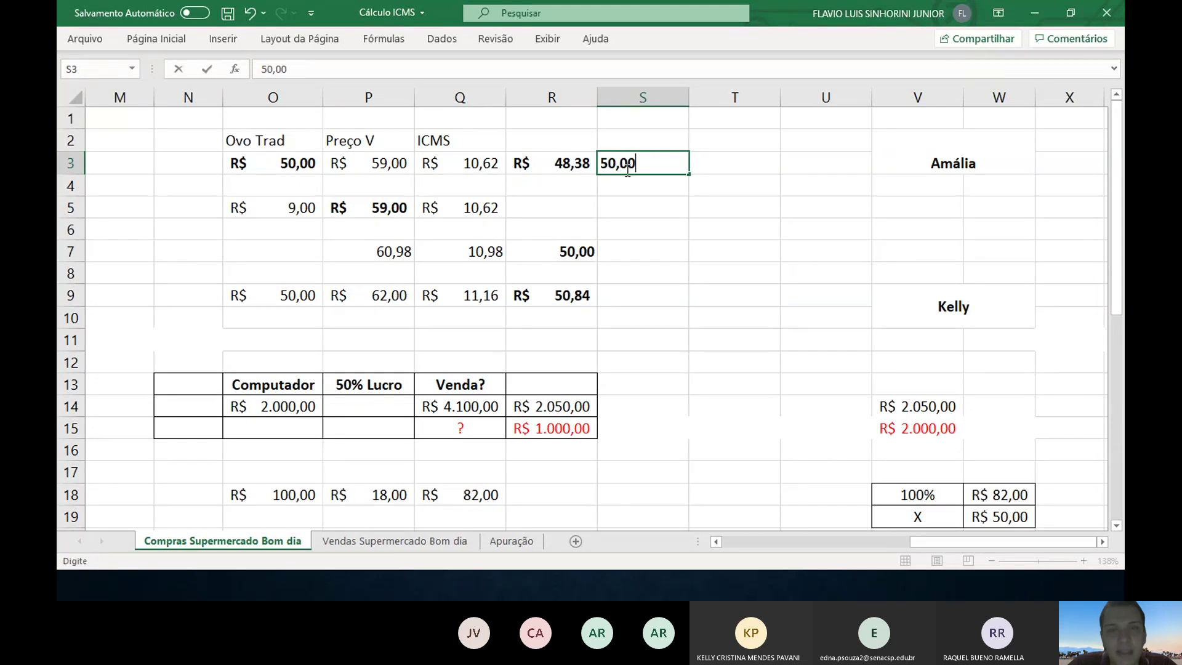
pyautogui.press('Return')
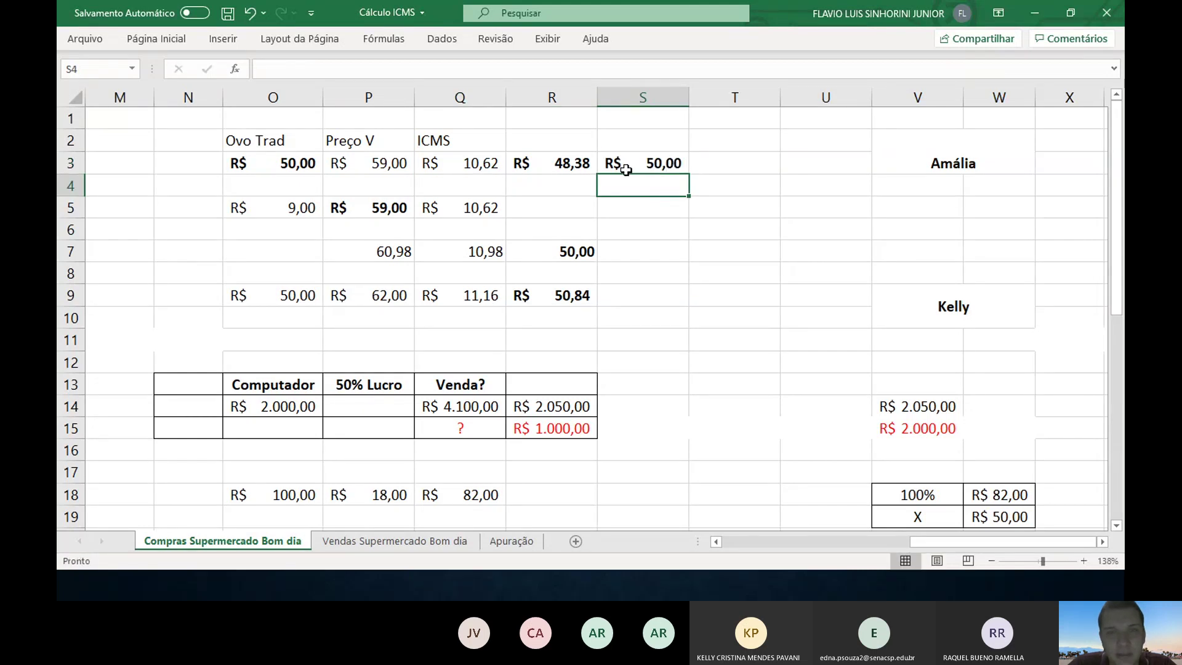
# - Calculate the difference in T3 with the formula =R3-S3 and review it against the other row 3 values
pyautogui.press('Up')
pyautogui.press('Right')
pyautogui.write('=')
pyautogui.press('Left')
pyautogui.press('Left')
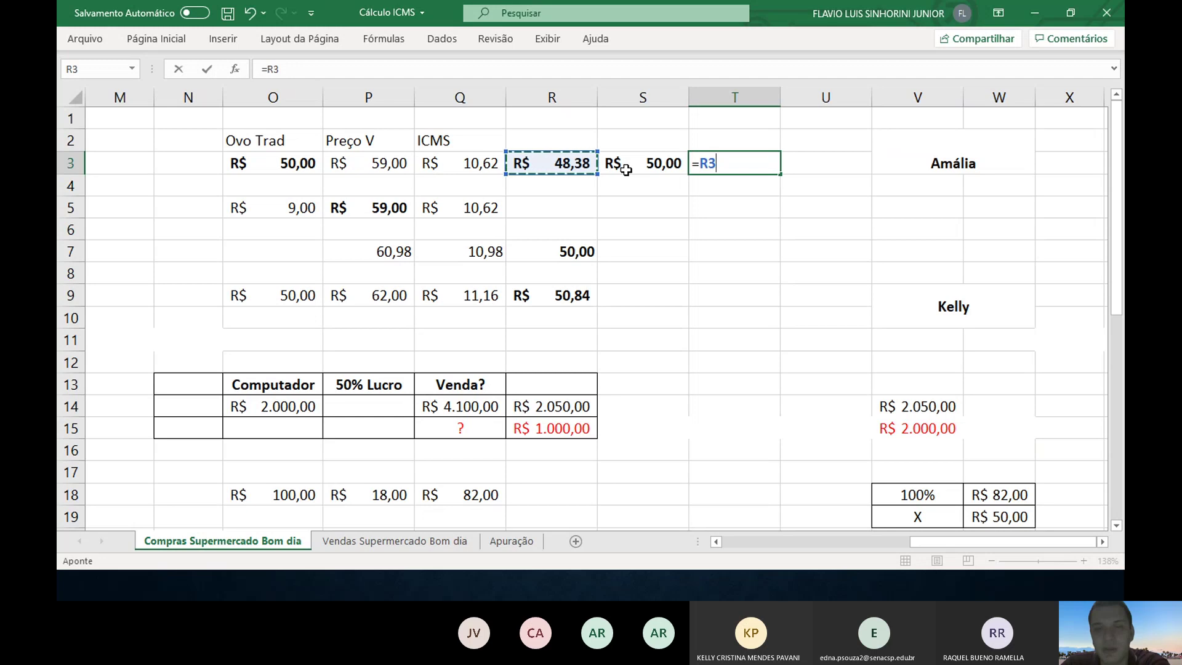
pyautogui.write('-')
pyautogui.press('Right')
pyautogui.press('Left')
pyautogui.press('Left')
pyautogui.press('Return')
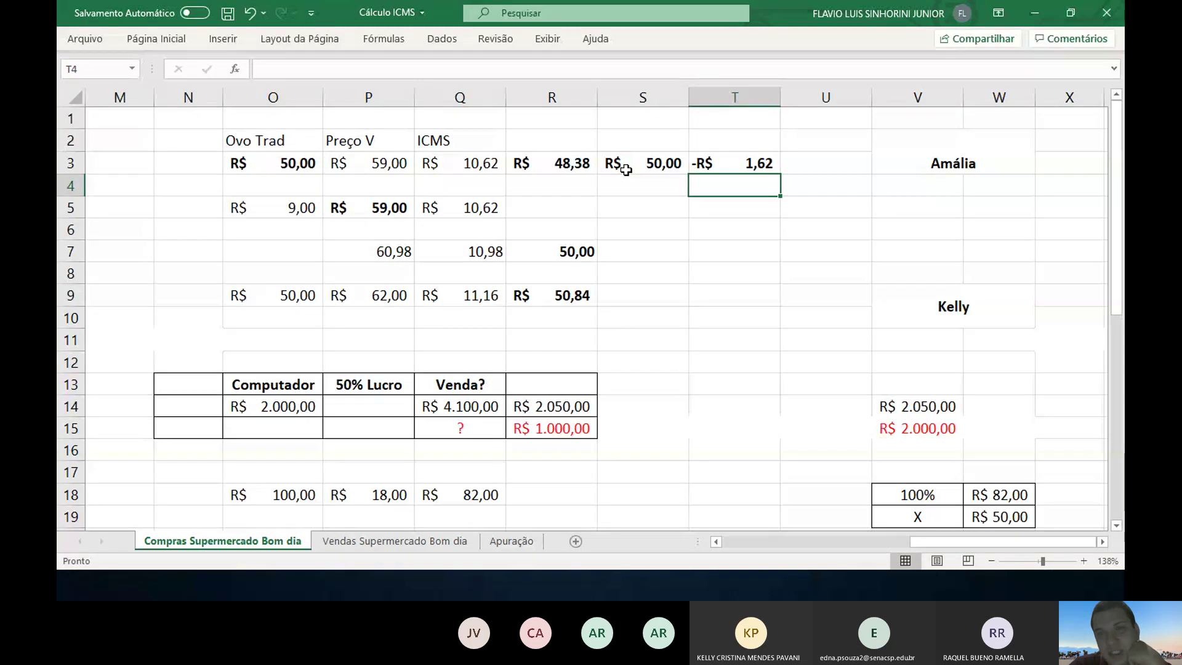
pyautogui.press('Up')
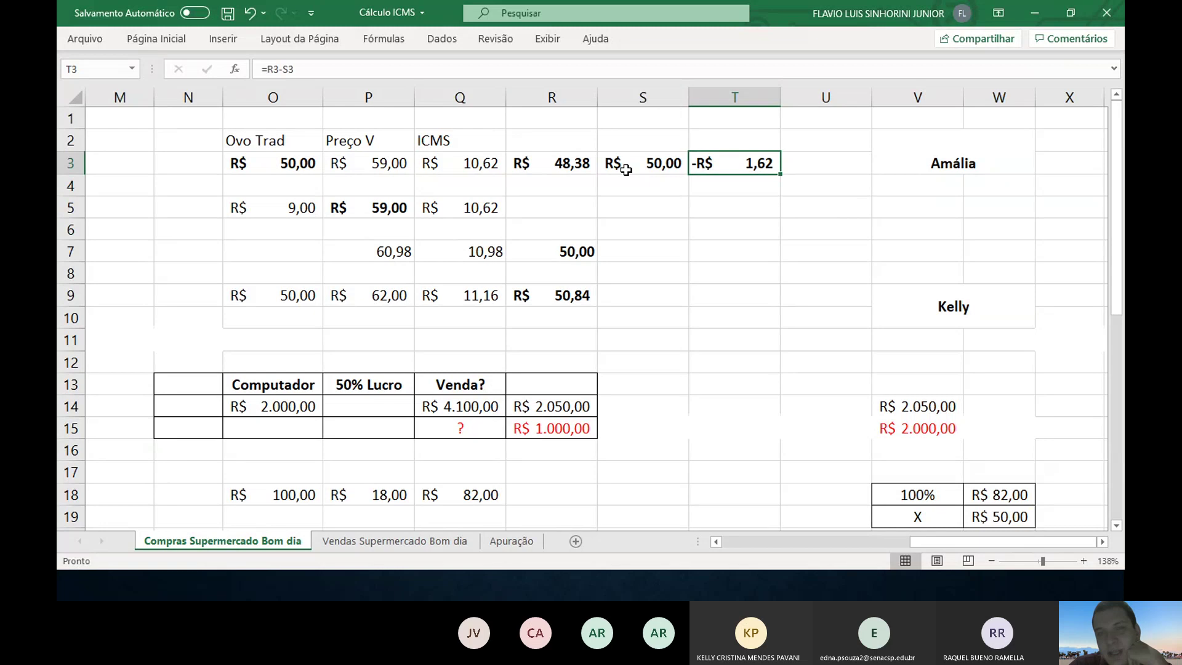
pyautogui.press('Left')
pyautogui.press('Right')
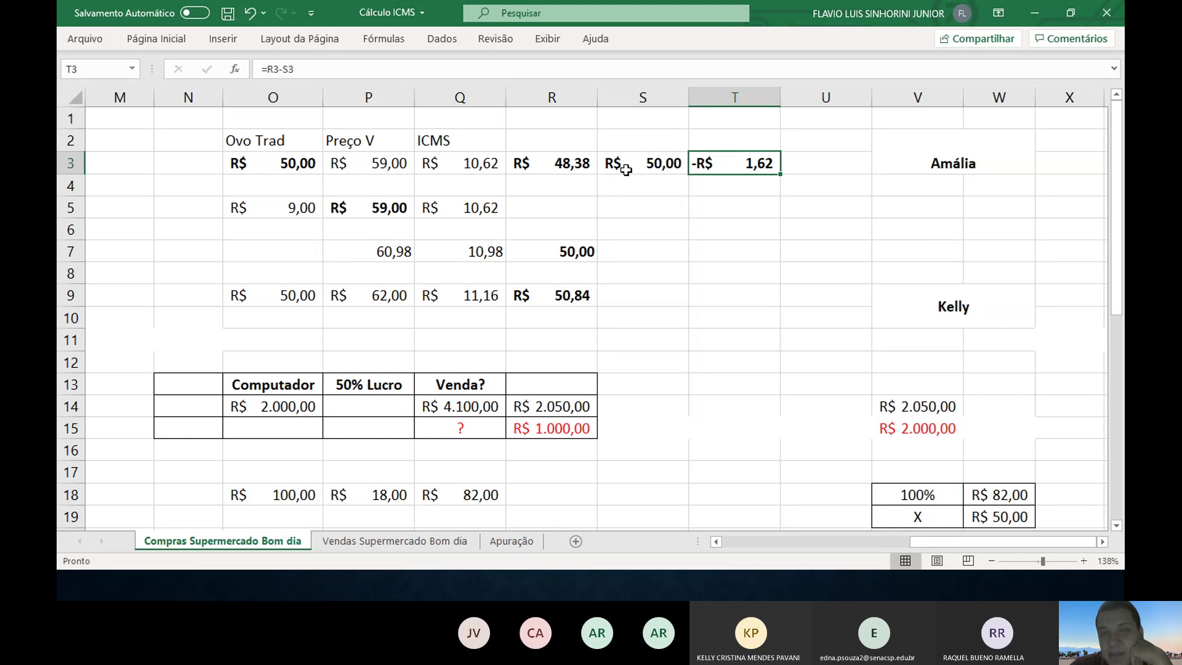
pyautogui.press('Left')
pyautogui.press('Left')
pyautogui.press('Left')
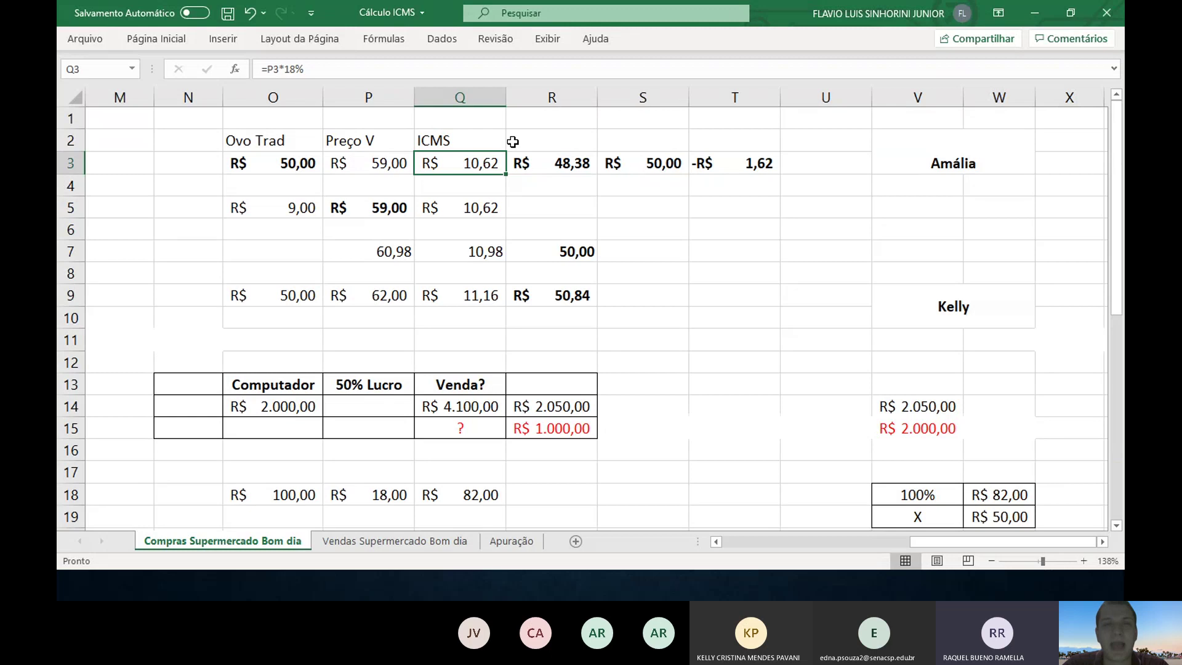
pyautogui.click(123, 98)
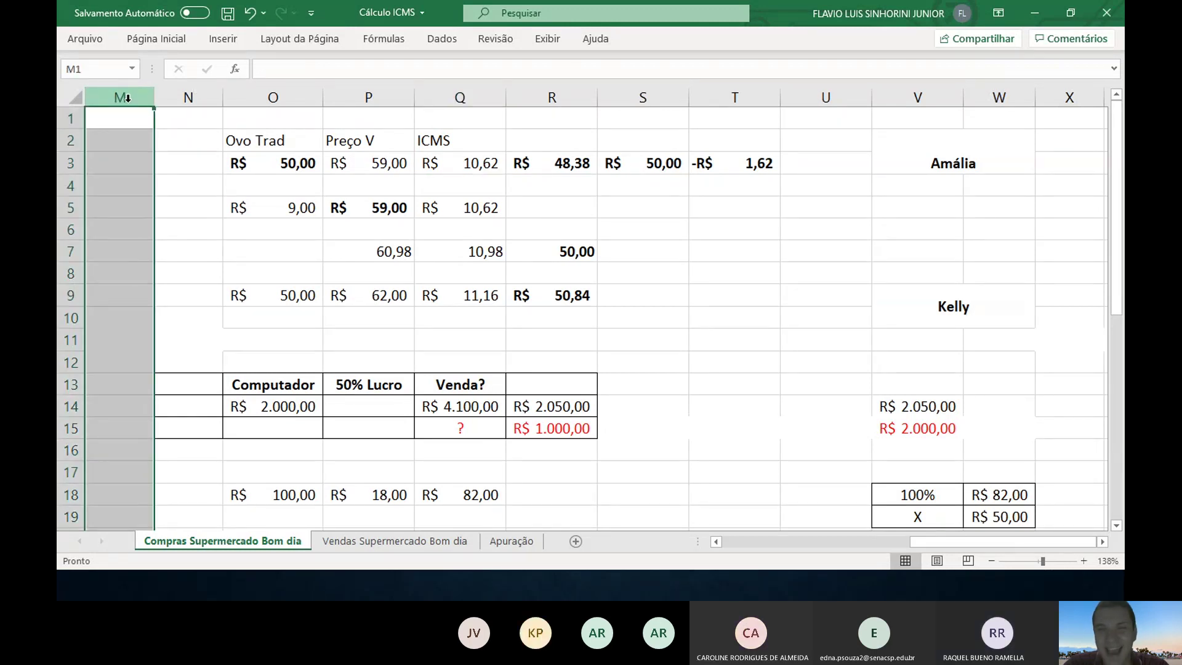
pyautogui.hotkey('ctrl', '+')
pyautogui.hotkey('ctrl', '+')
pyautogui.hotkey('ctrl', 'z')
pyautogui.hotkey('ctrl', 'z')
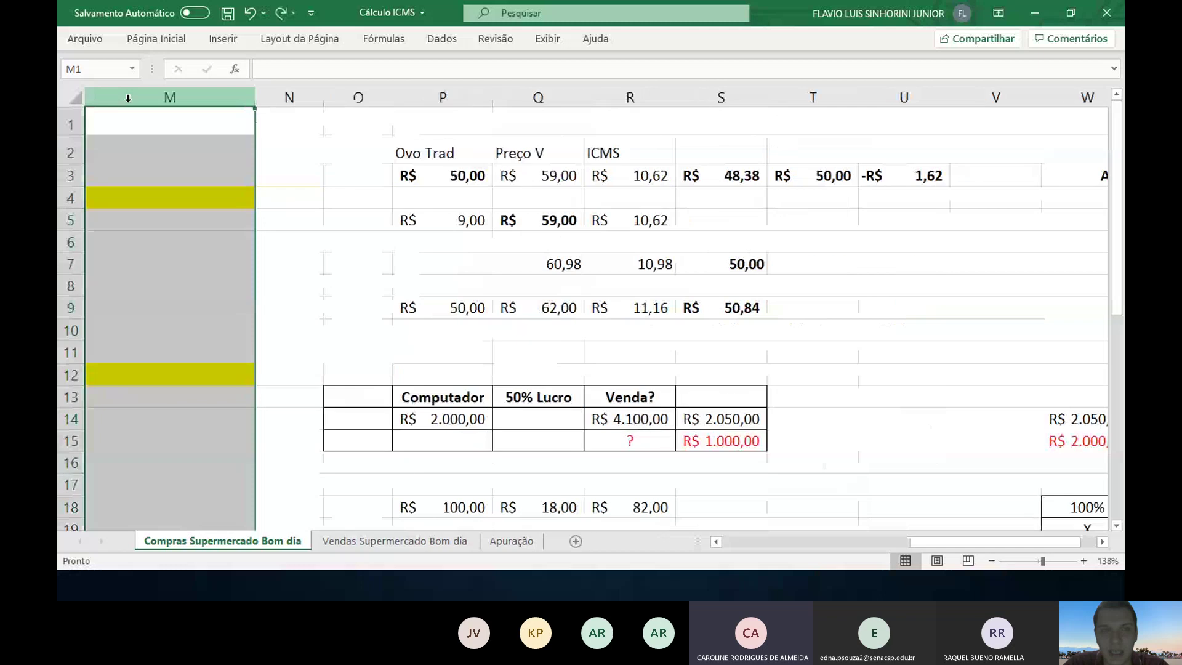
pyautogui.click(513, 146)
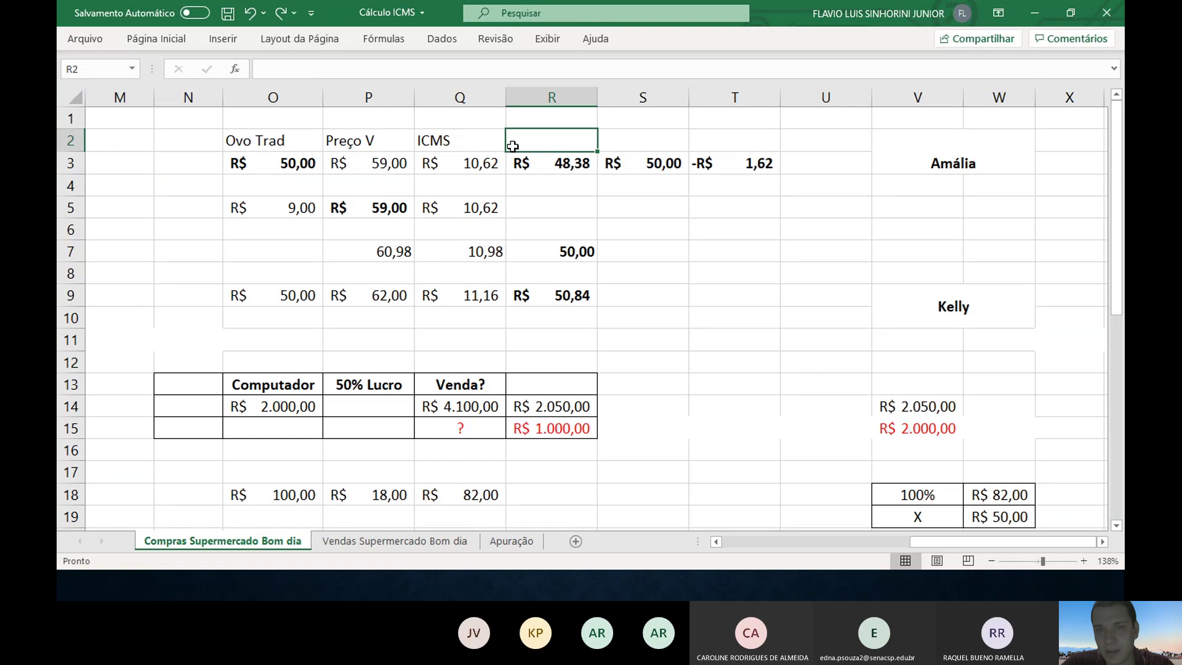
# - Examine the computer table's cost, 50% profit and sale price cells in row 14
pyautogui.scroll(-1, 622, 492)
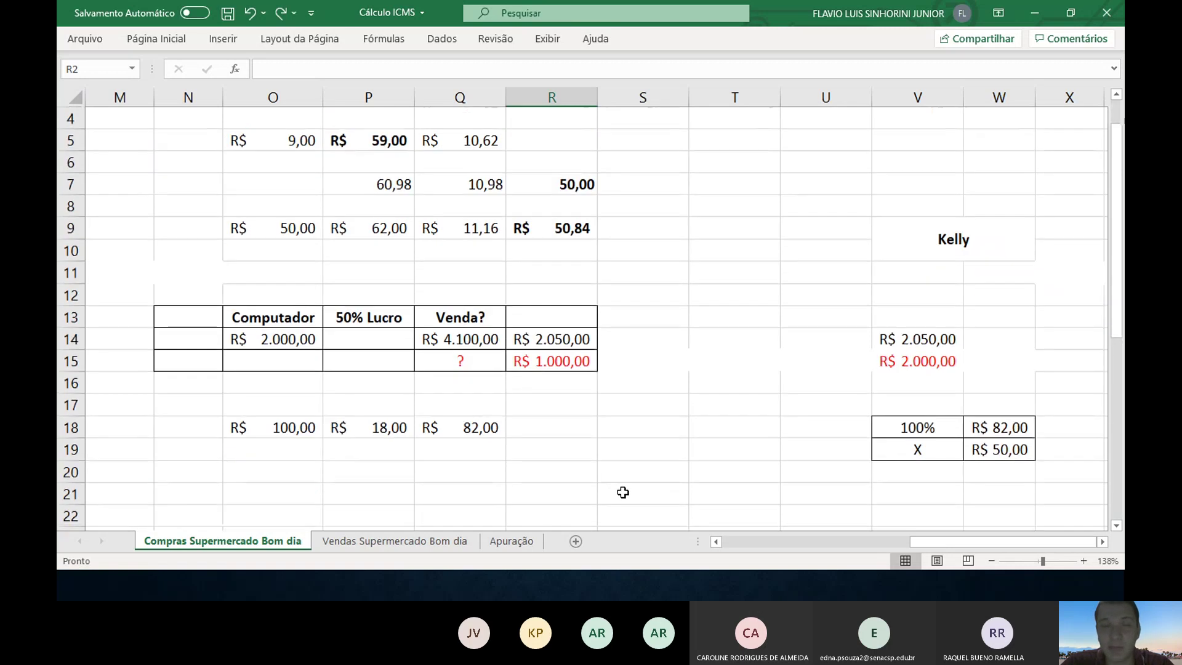
pyautogui.click(390, 281)
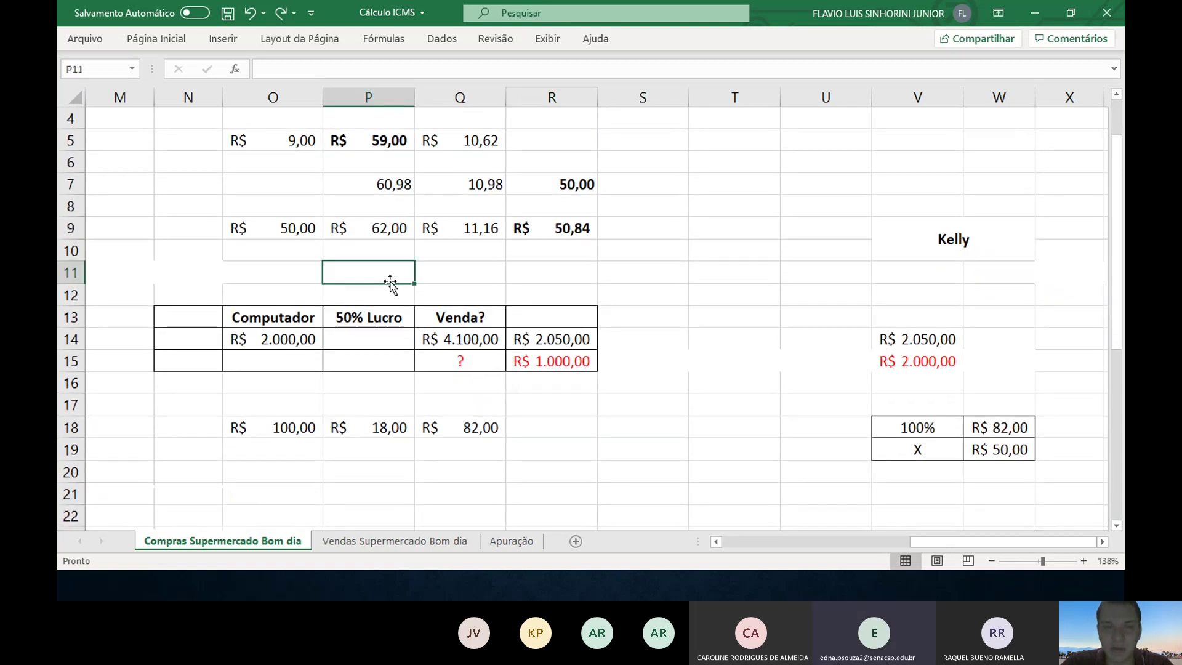
pyautogui.click(382, 319)
pyautogui.click(376, 345)
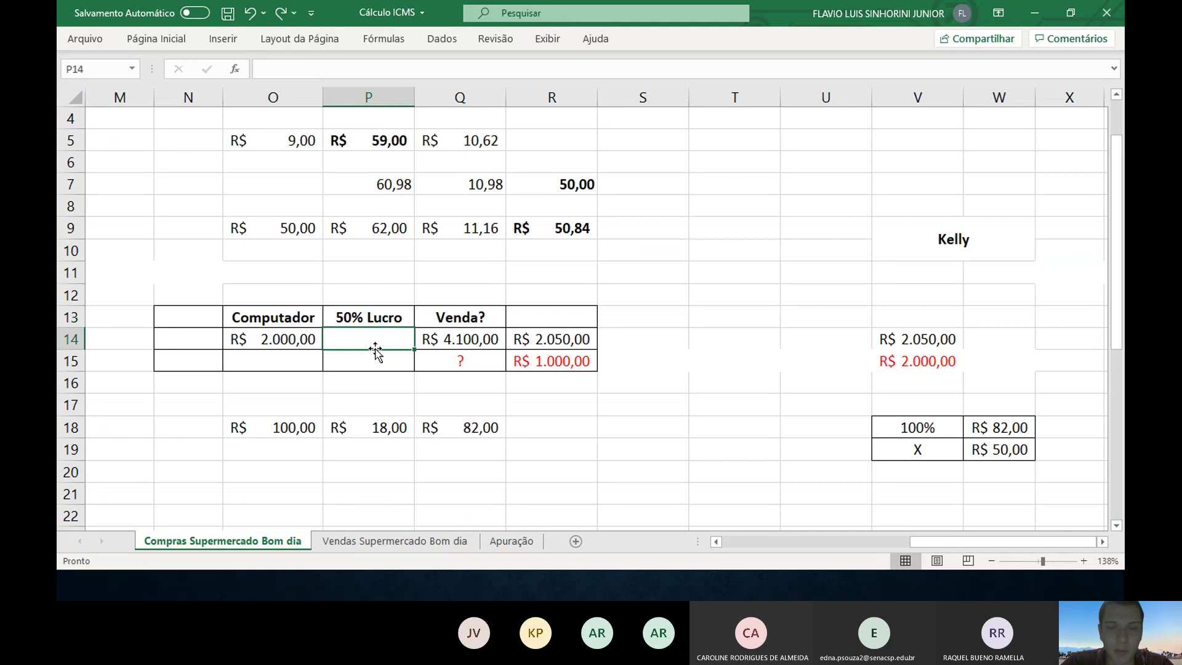
pyautogui.press('Left')
pyautogui.press('Right')
pyautogui.press('Right')
pyautogui.press('Right')
# - Set W18, the R$ value matching 100% in the rule-of-three table, to 50
pyautogui.press('Right')
pyautogui.press('Right')
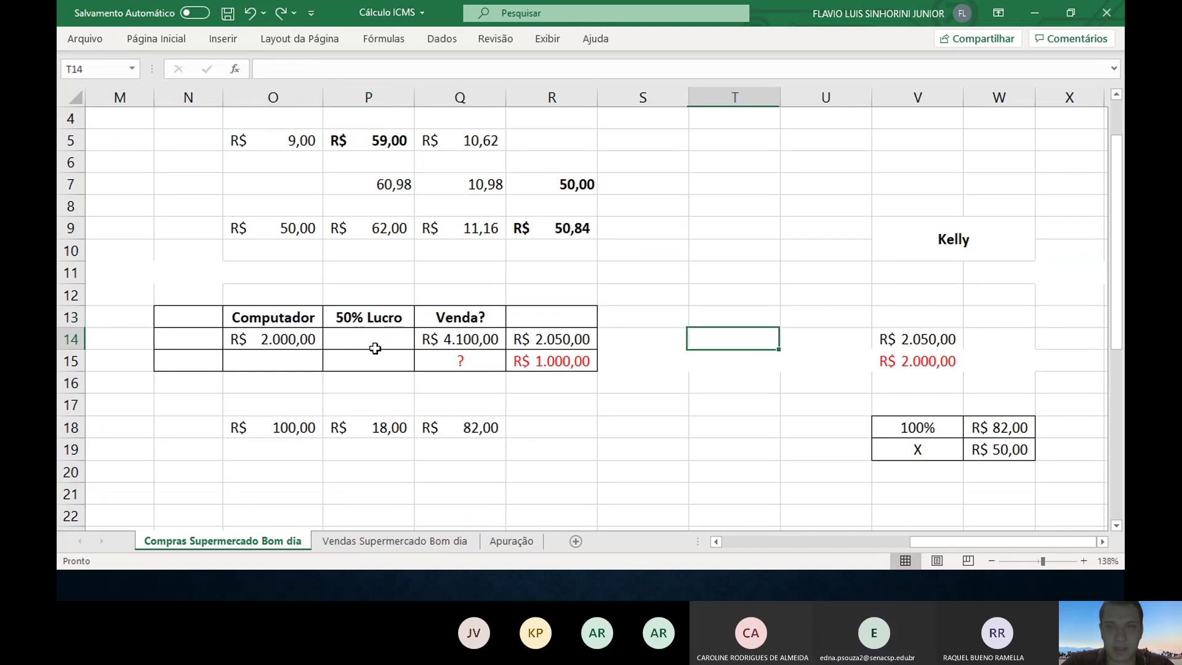
pyautogui.press('Right')
pyautogui.press('Right')
pyautogui.press('Down')
pyautogui.press('Right')
pyautogui.press('Down')
pyautogui.press('Down')
pyautogui.press('Down')
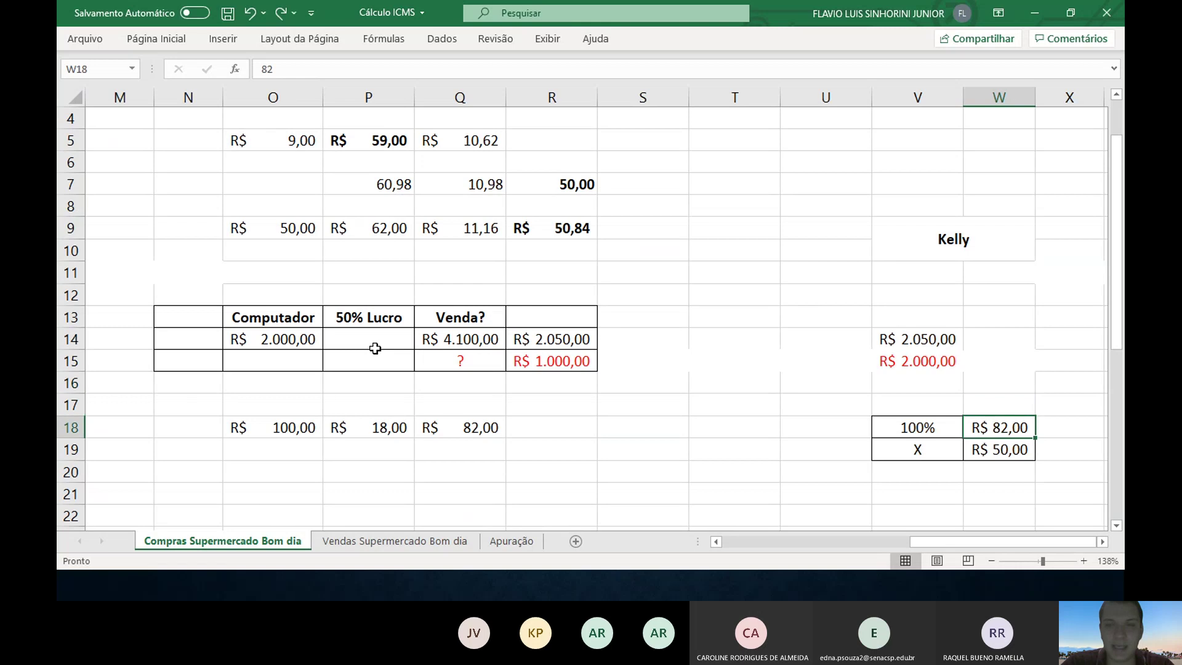
pyautogui.write('50')
pyautogui.press('Return')
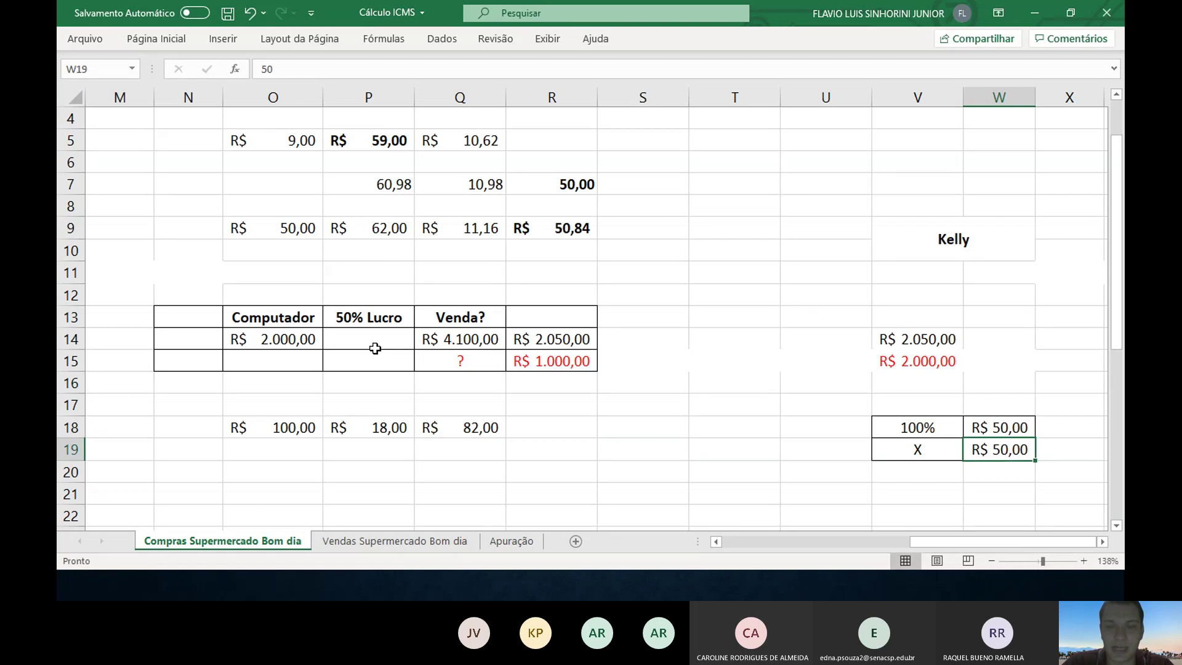
# - Set W19, the R$ value matching X in the rule-of-three table, to 2000
pyautogui.press('Up')
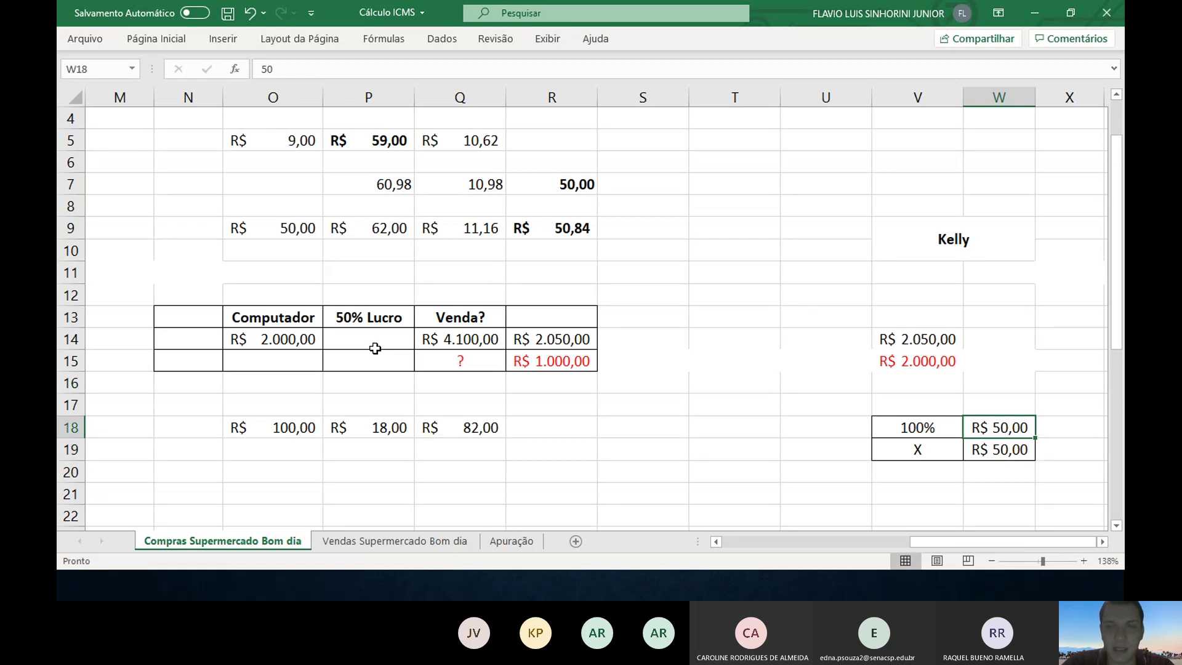
pyautogui.press('Left')
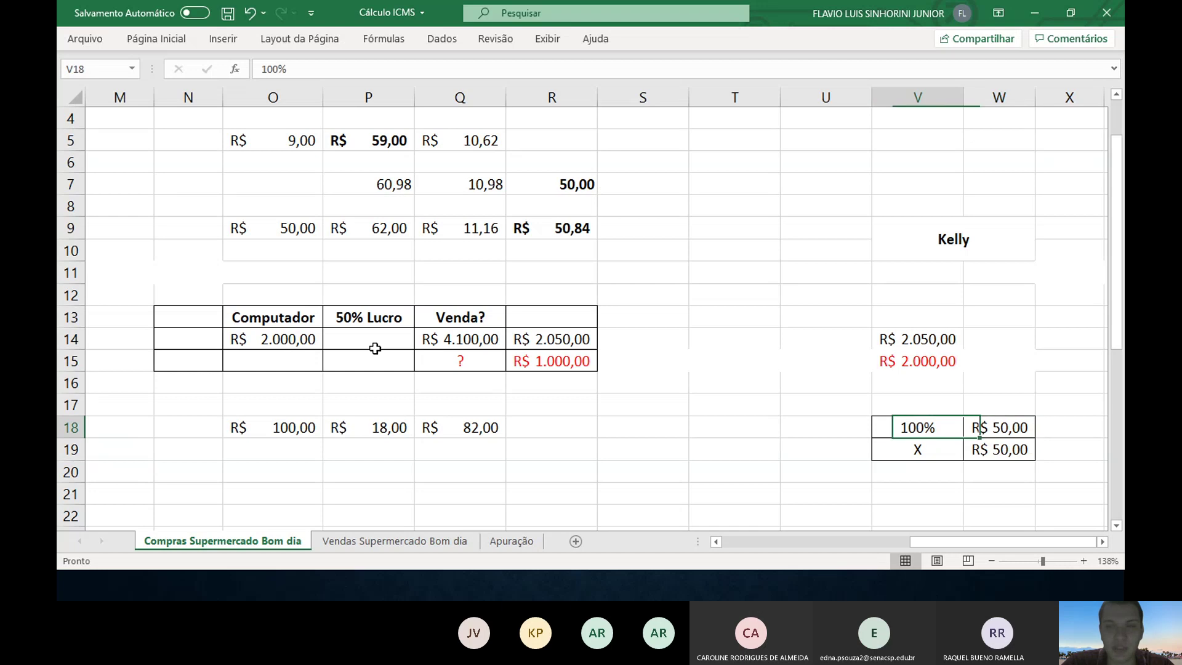
pyautogui.press('Down')
pyautogui.press('Right')
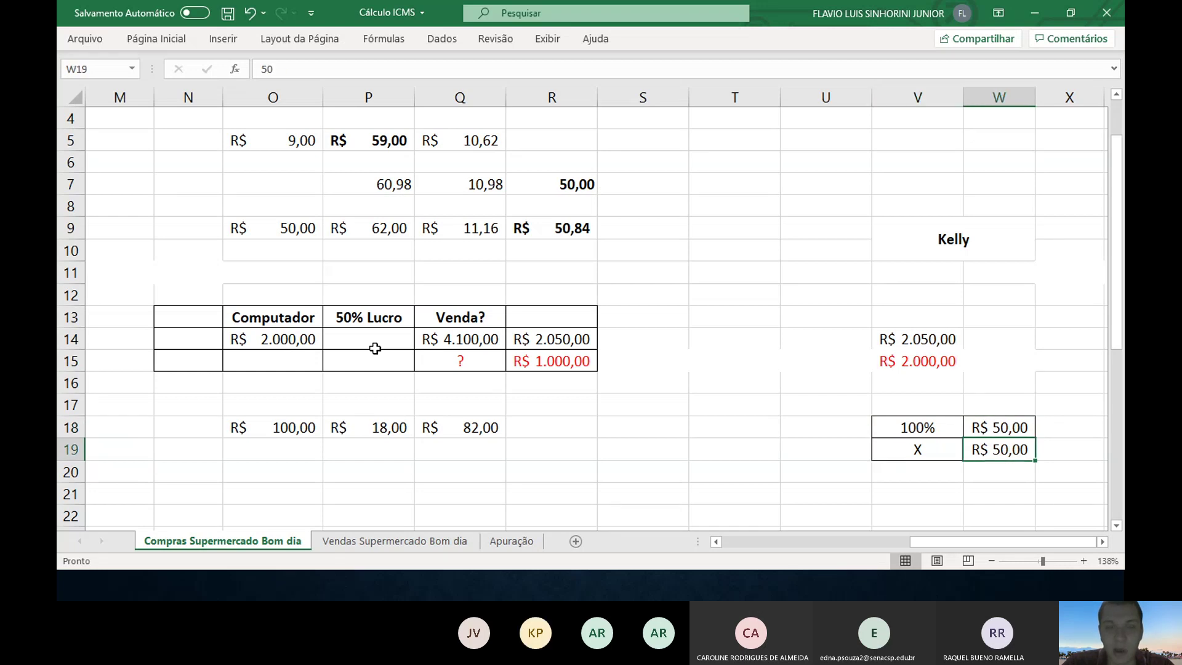
pyautogui.write('200')
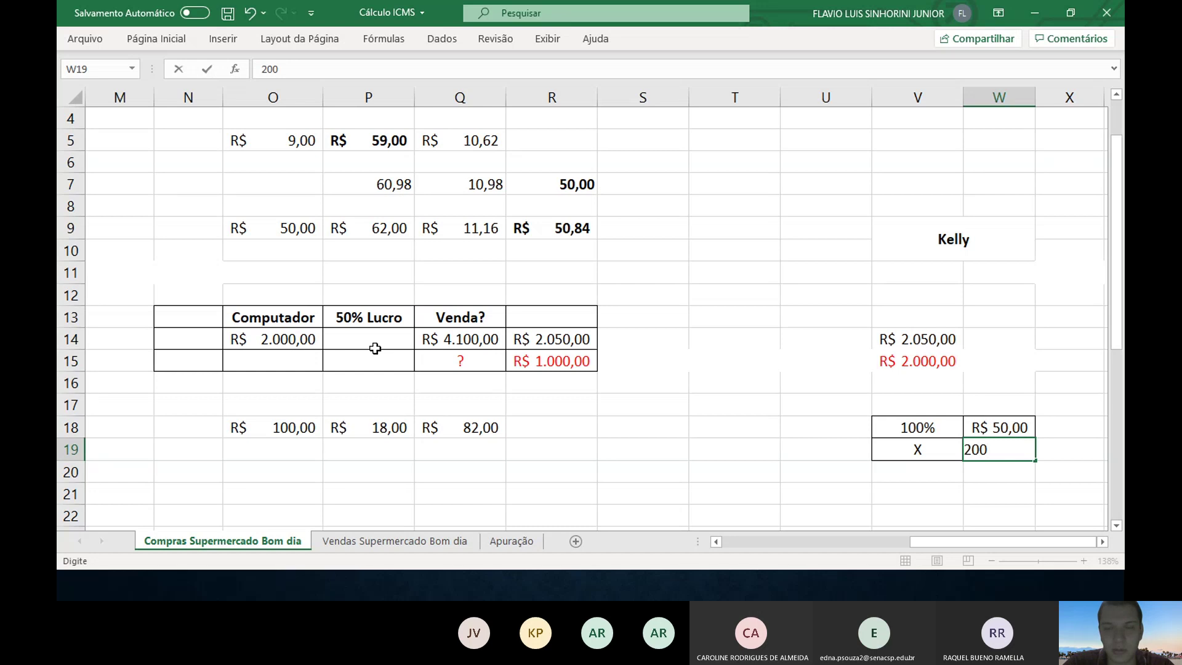
pyautogui.press('Return')
pyautogui.press('Up')
pyautogui.press('Up')
pyautogui.press('Up')
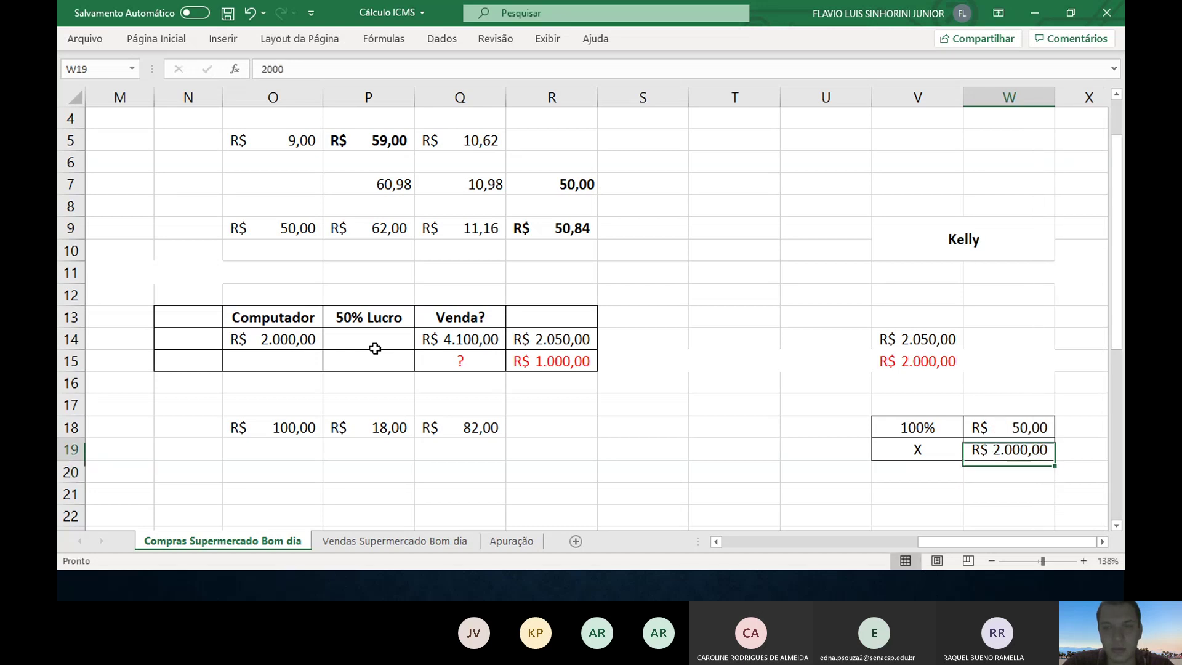
pyautogui.press('Down')
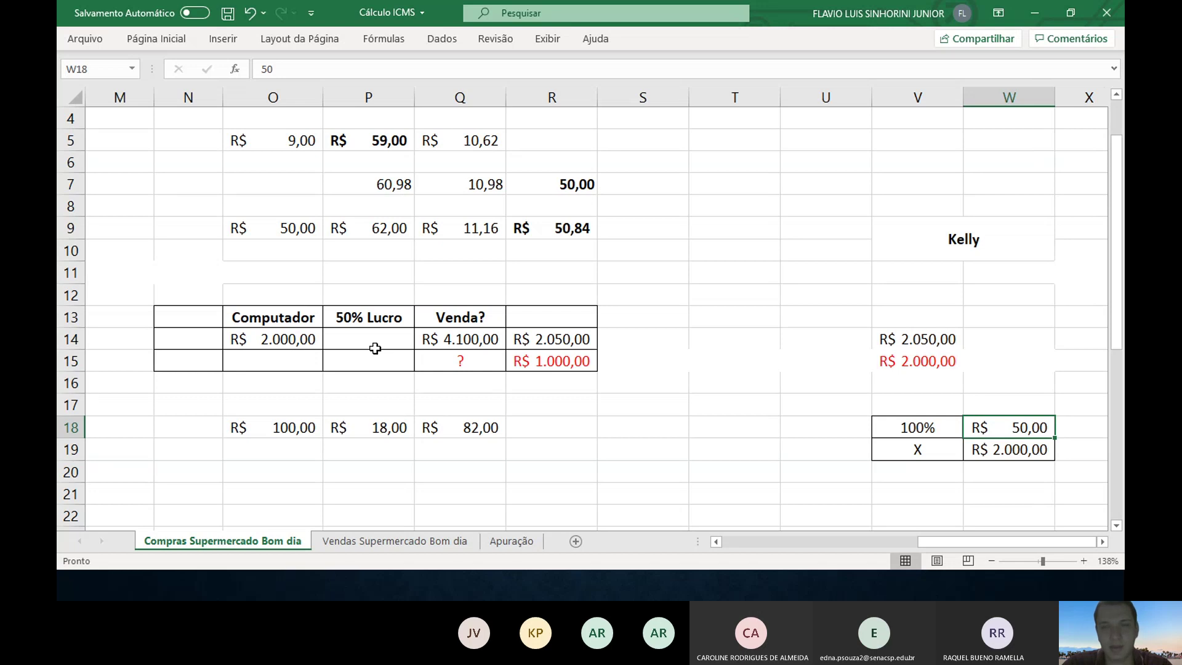
# - Multiply the X row's R$ value by the 100% cell in V22 with the formula =W19*V18
pyautogui.scroll(-1, 836, 424)
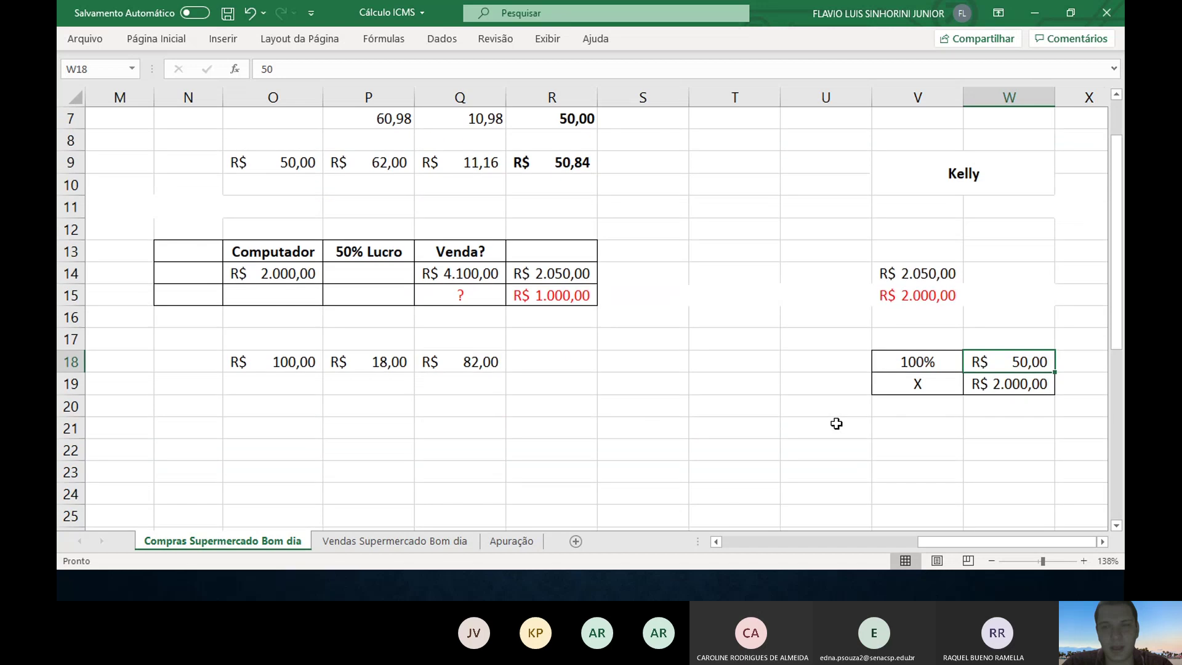
pyautogui.click(894, 452)
pyautogui.write('=')
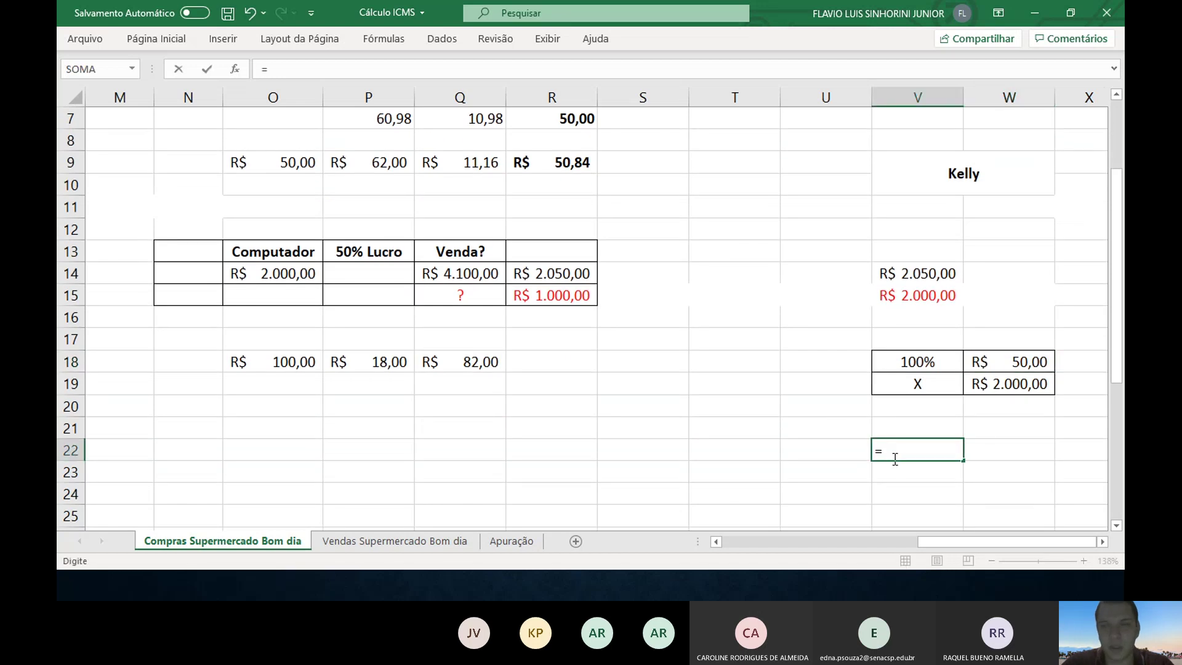
pyautogui.click(1004, 384)
pyautogui.write('*')
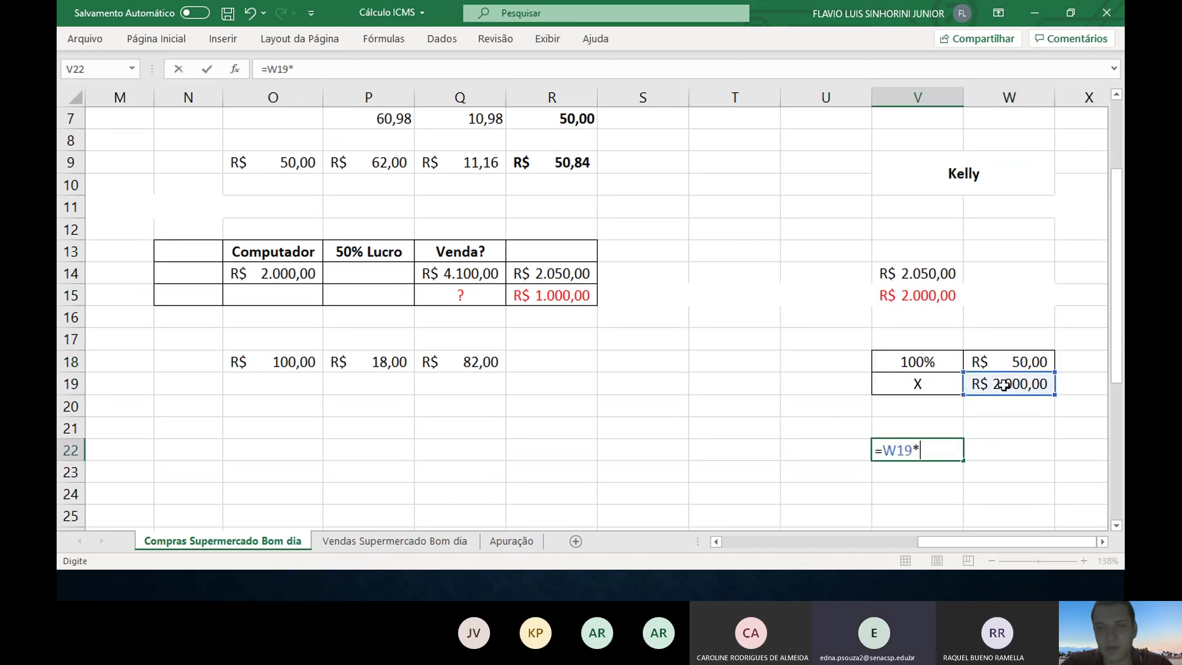
pyautogui.click(925, 358)
pyautogui.press('Return')
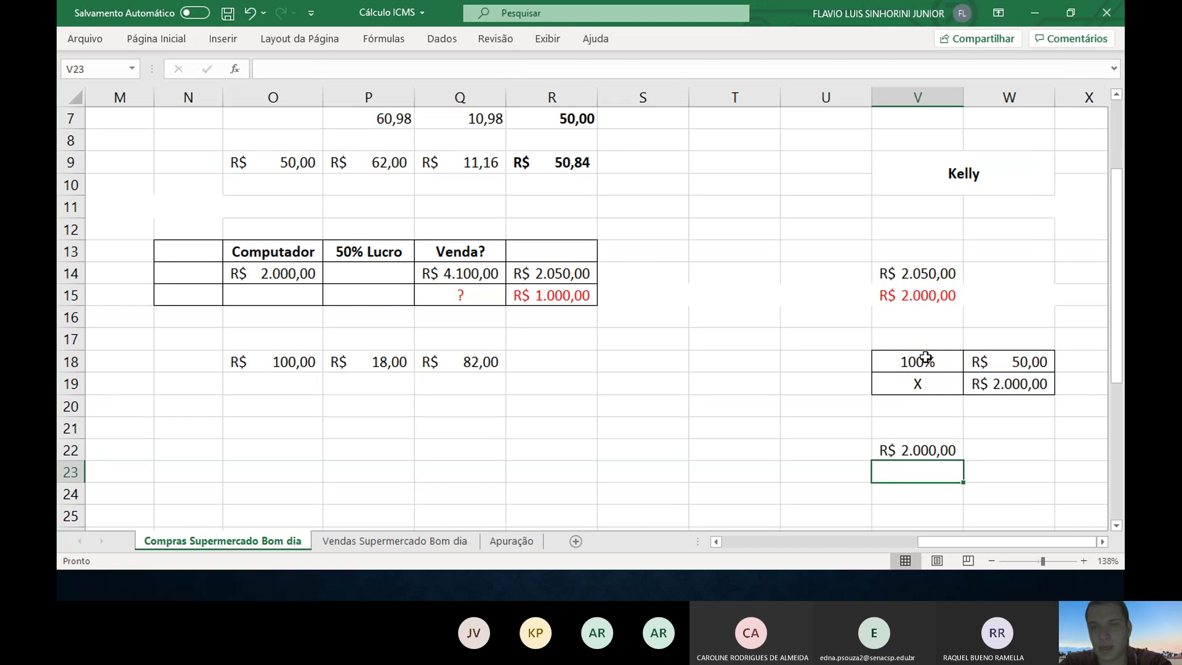
# - Re-enter the 100% value in V18 of the rule-of-three table
pyautogui.doubleClick(927, 358)
pyautogui.press('BackSpace')
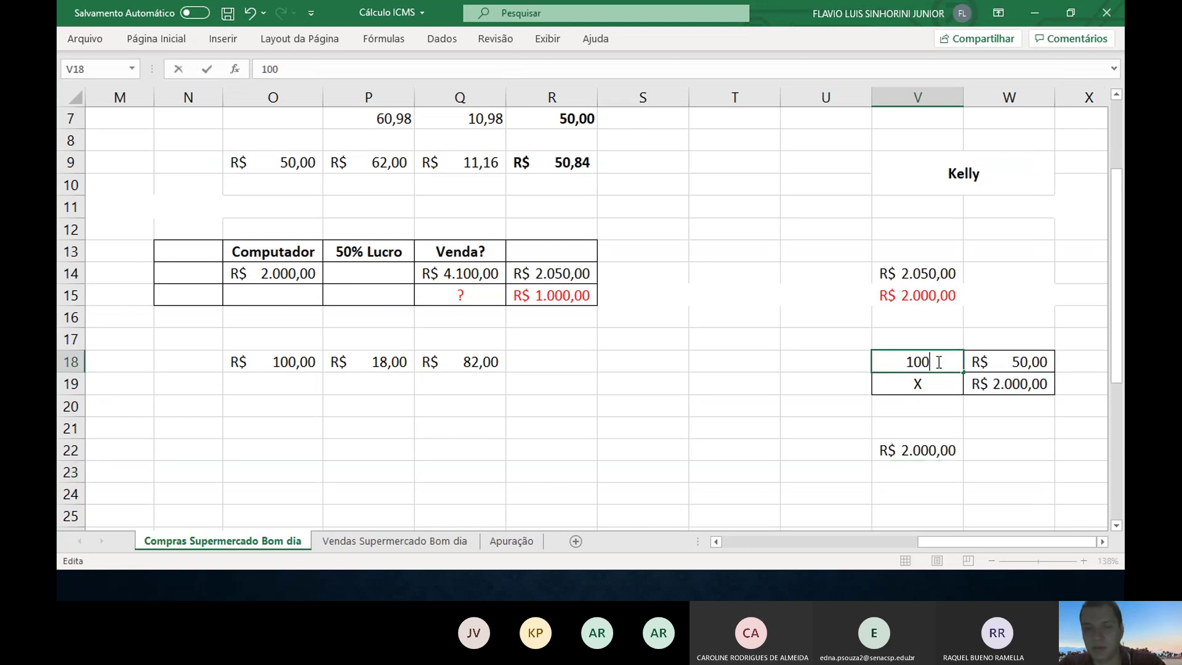
pyautogui.write(',0')
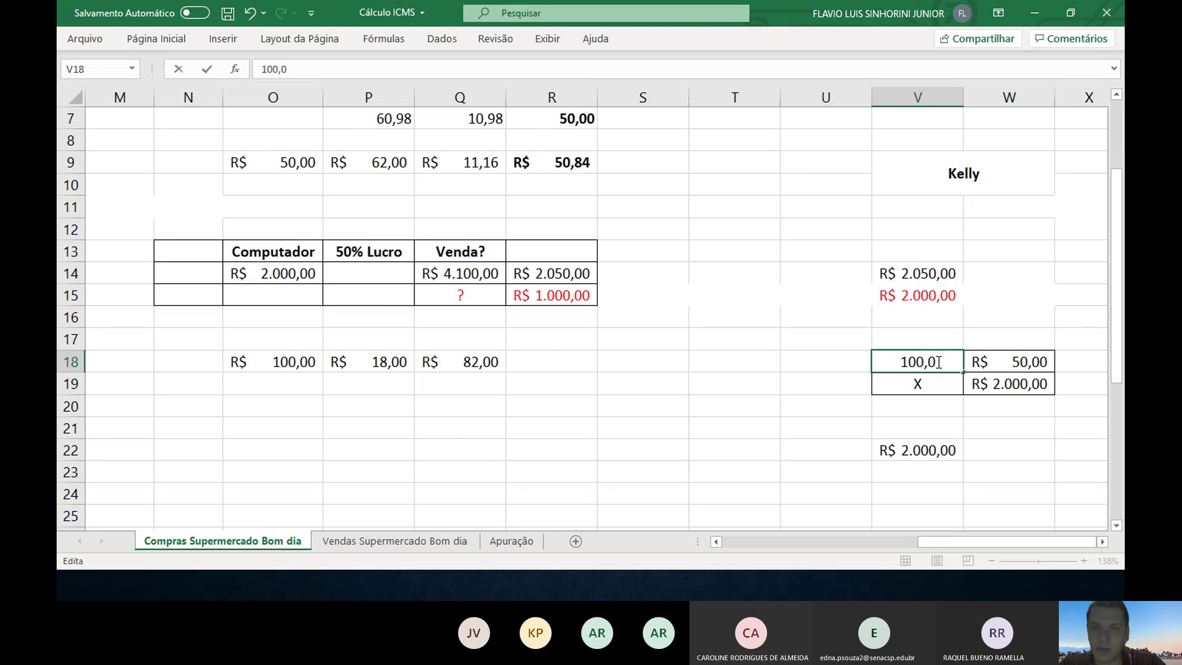
pyautogui.hotkey('ctrl', 'Return')
# - Divide the rule-of-three product in V22 by the W18 value, entering the formula =V22/W18 in V23
pyautogui.press('Down')
pyautogui.press('Down')
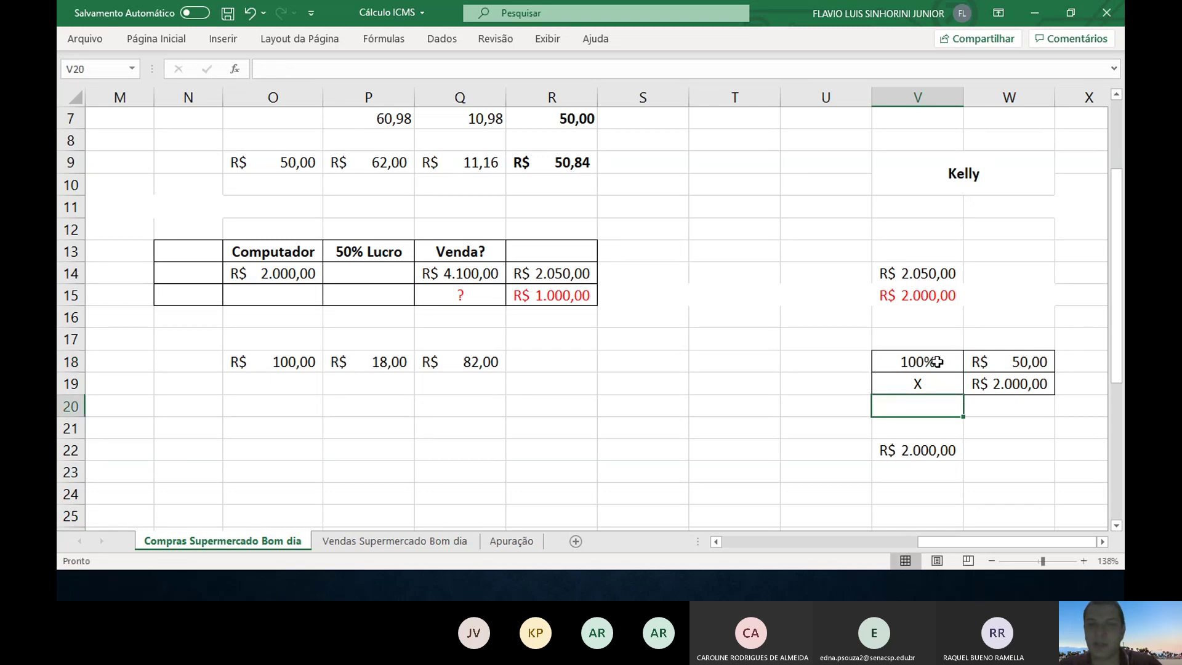
pyautogui.press('Down')
pyautogui.press('Down')
pyautogui.press('Down')
pyautogui.write('=')
pyautogui.press('Up')
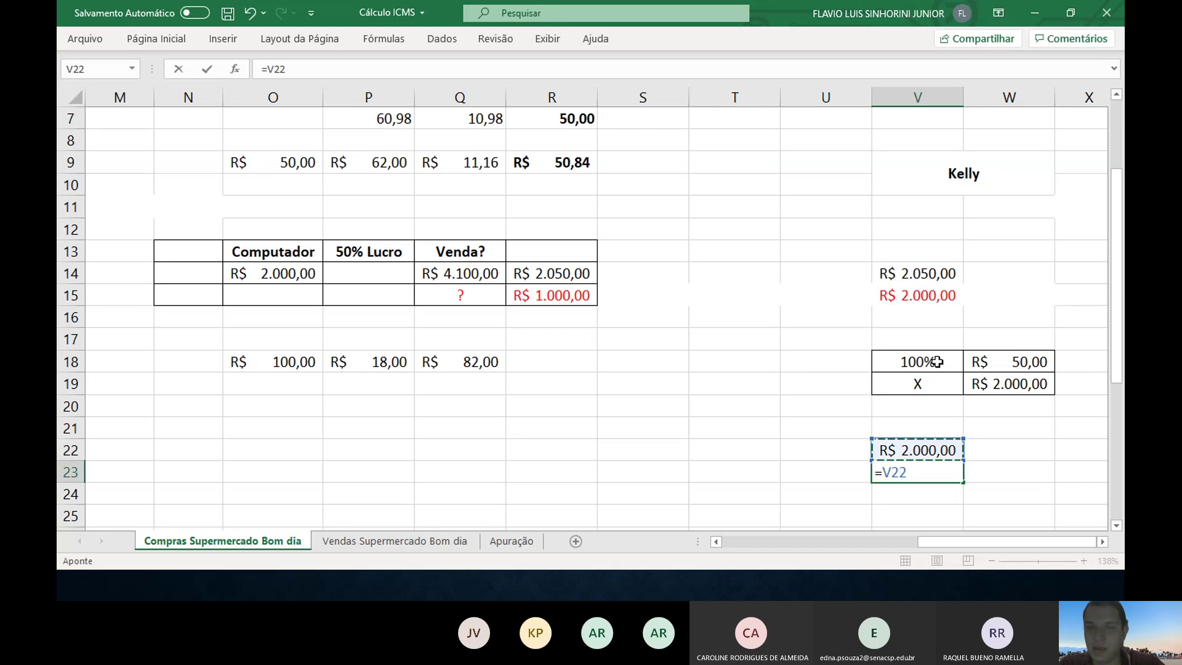
pyautogui.write('/')
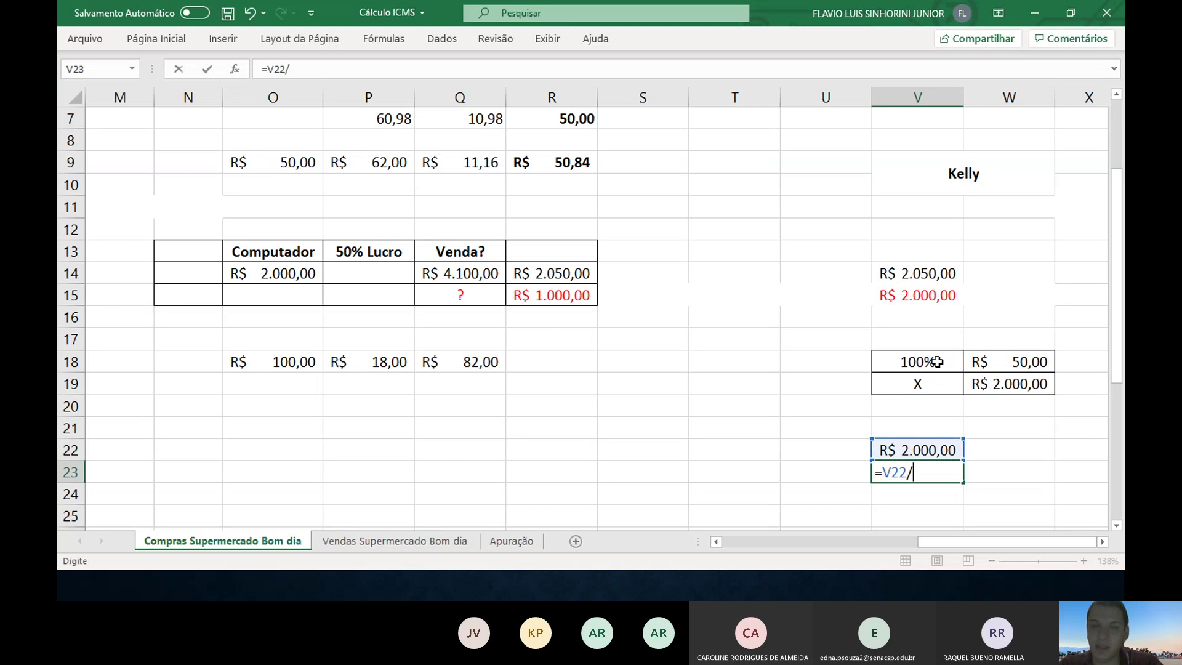
pyautogui.click(998, 357)
pyautogui.press('Return')
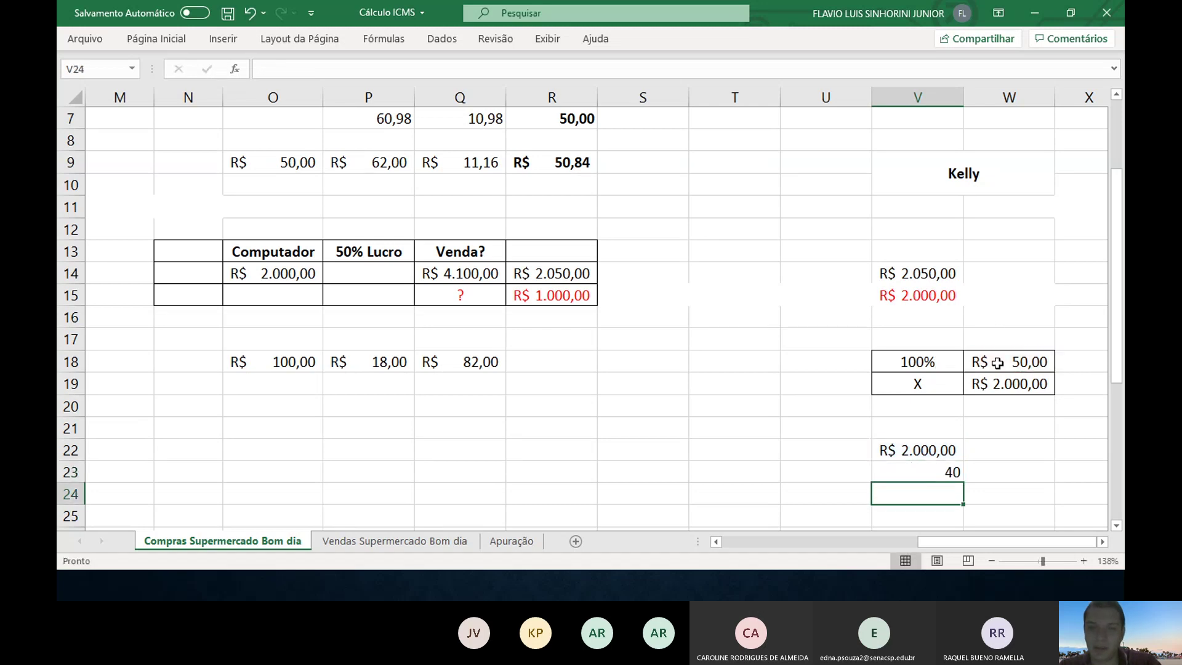
# - Set W18, the value matching 100% in the rule-of-three table, to 50%
pyautogui.press('Up')
pyautogui.click(997, 363)
pyautogui.write('5')
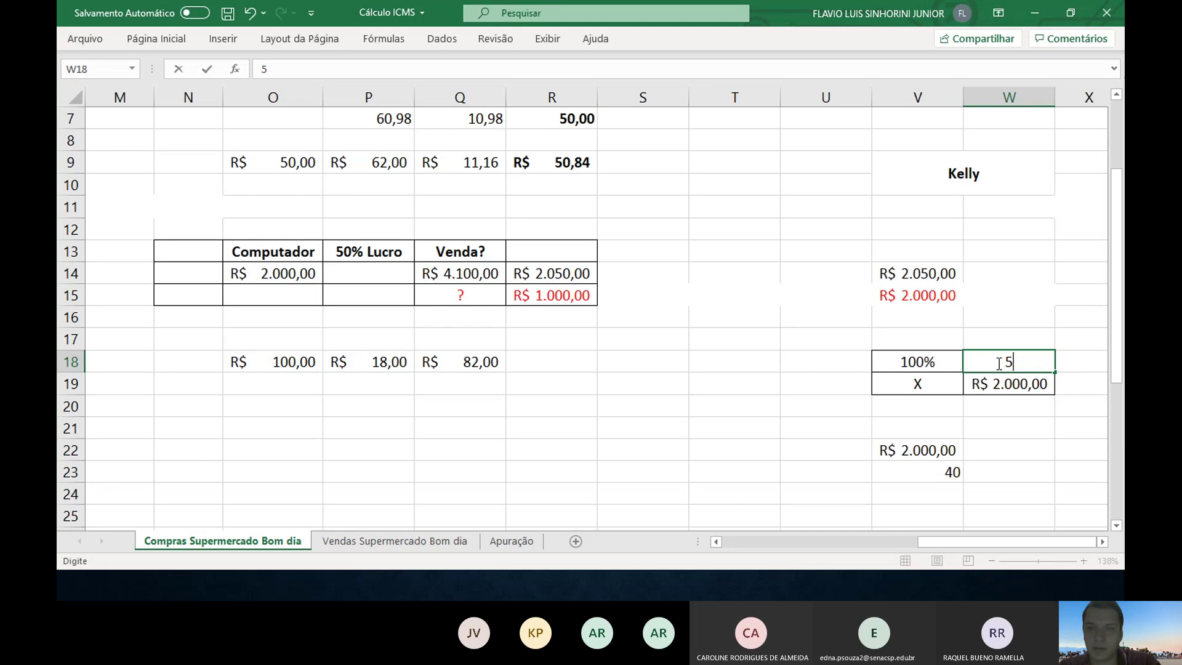
pyautogui.write('0%')
pyautogui.press('Return')
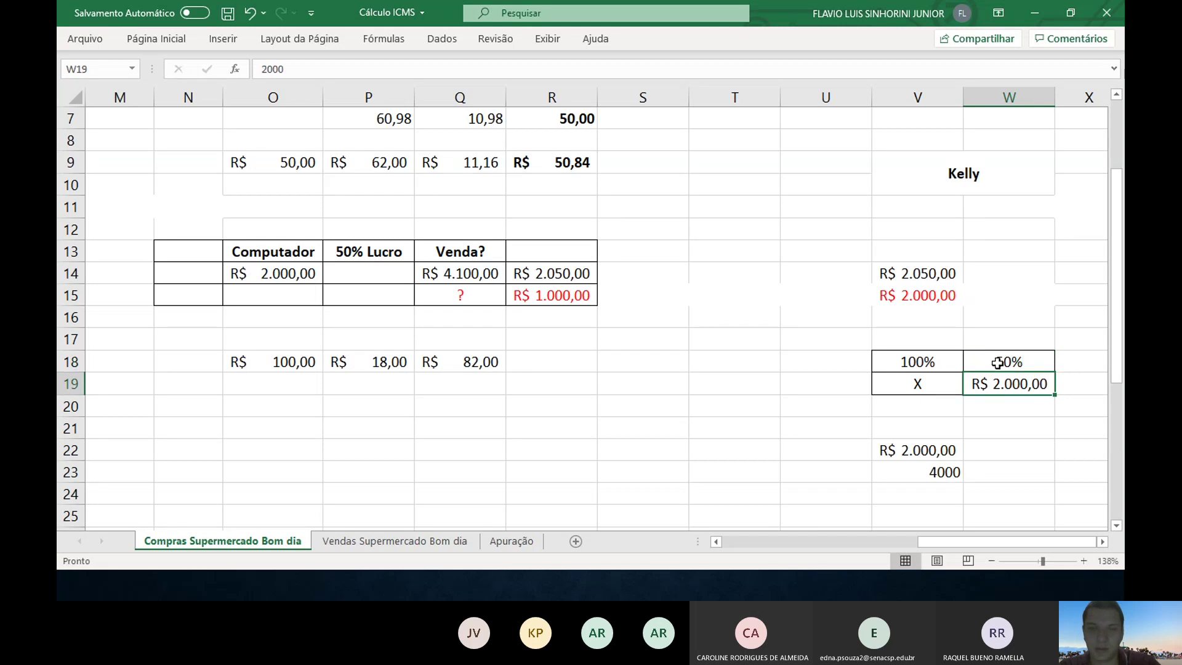
# - Format the rule-of-three result in V23 as R$ currency in accounting format
pyautogui.click(915, 471)
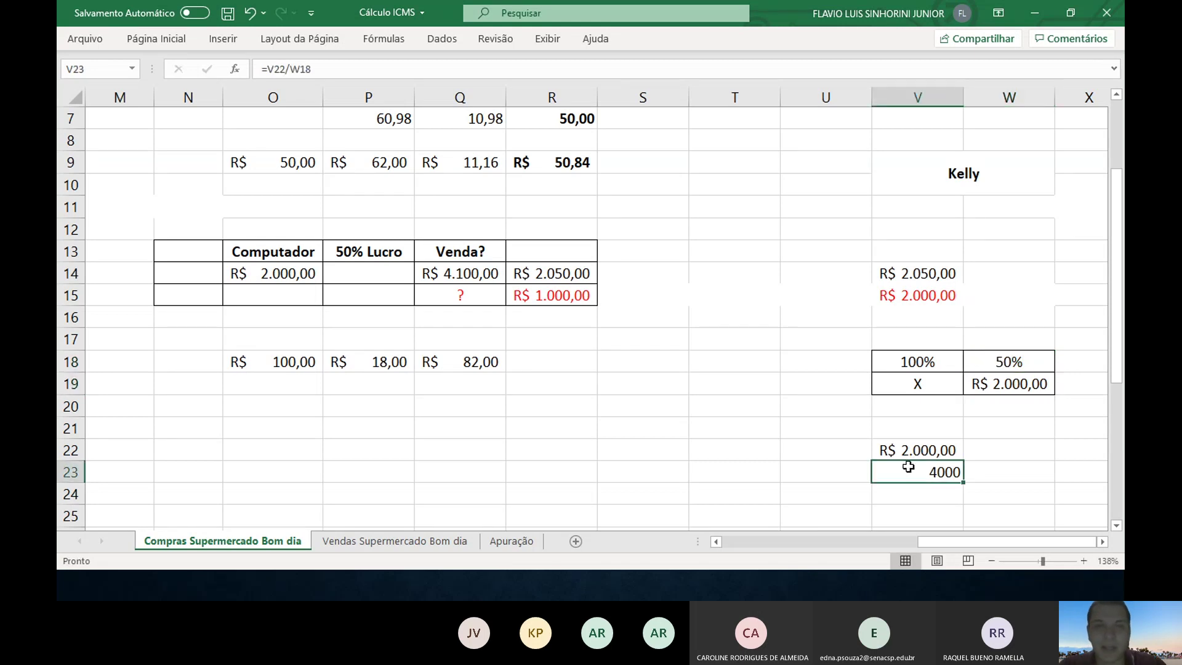
pyautogui.click(177, 32)
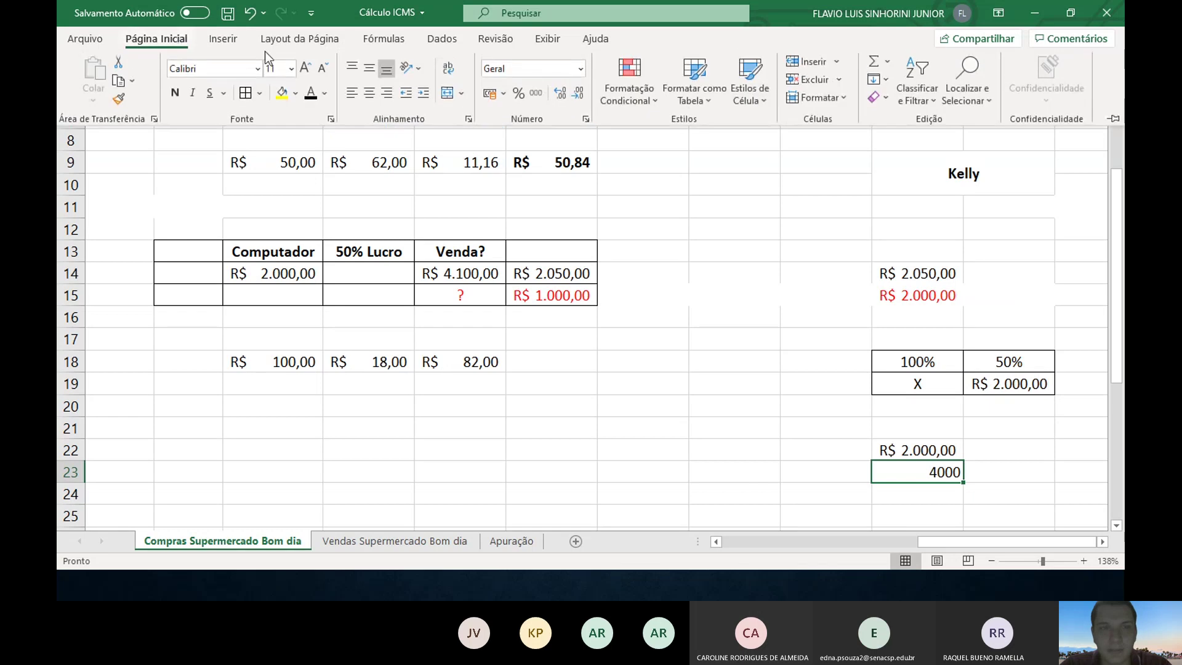
pyautogui.click(483, 92)
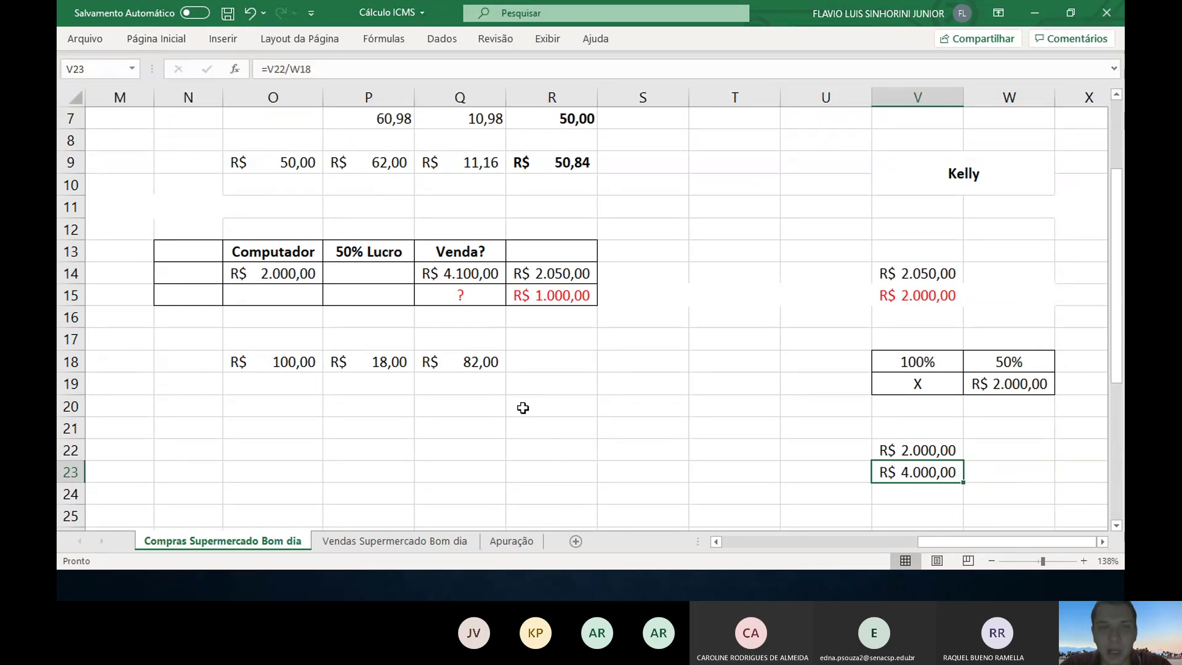
# - Set the computer's sale price in Q14 to 4000 and check the 50% calculation in R14
pyautogui.click(387, 311)
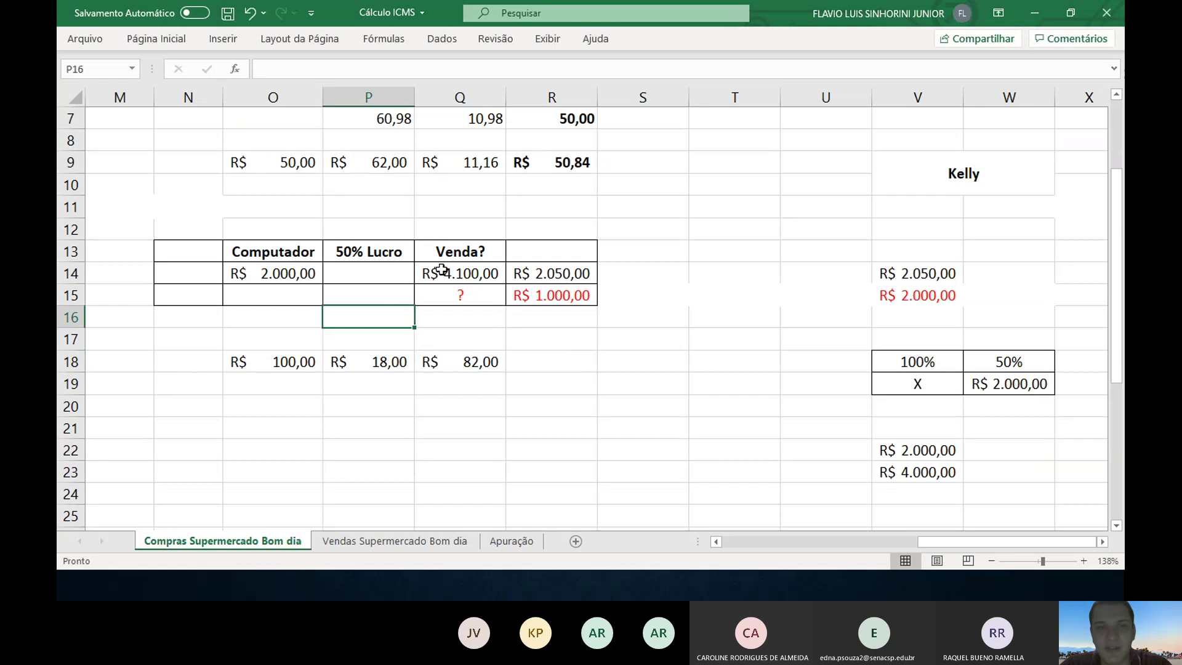
pyautogui.click(442, 269)
pyautogui.write('4000')
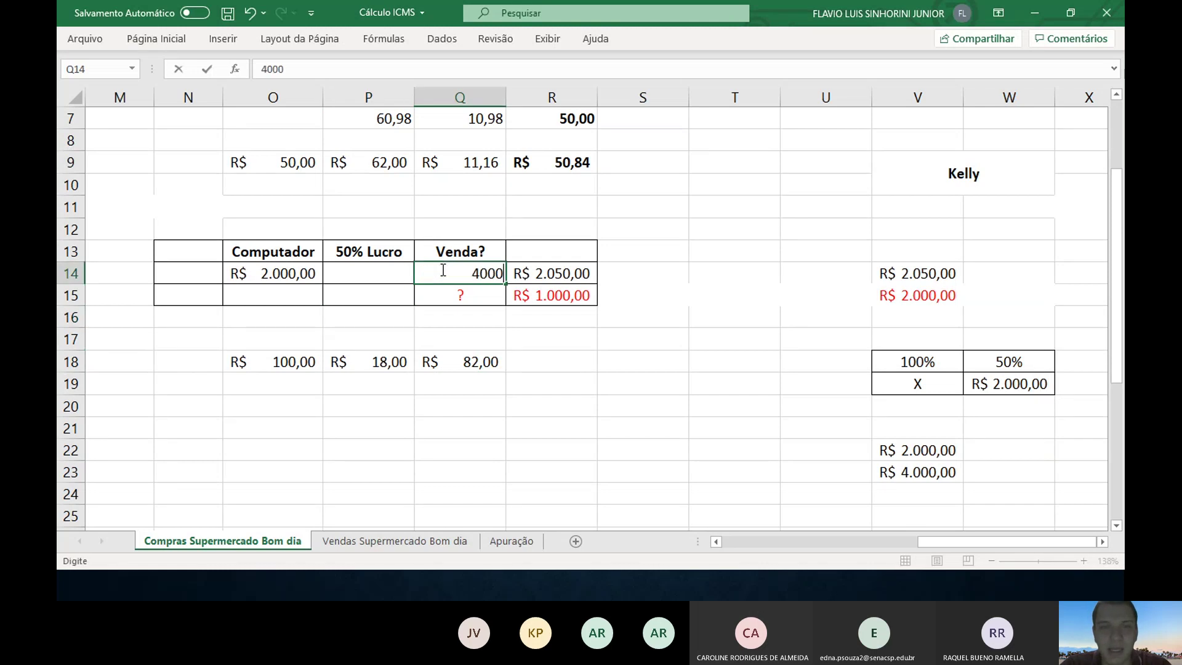
pyautogui.press('Return')
pyautogui.press('Up')
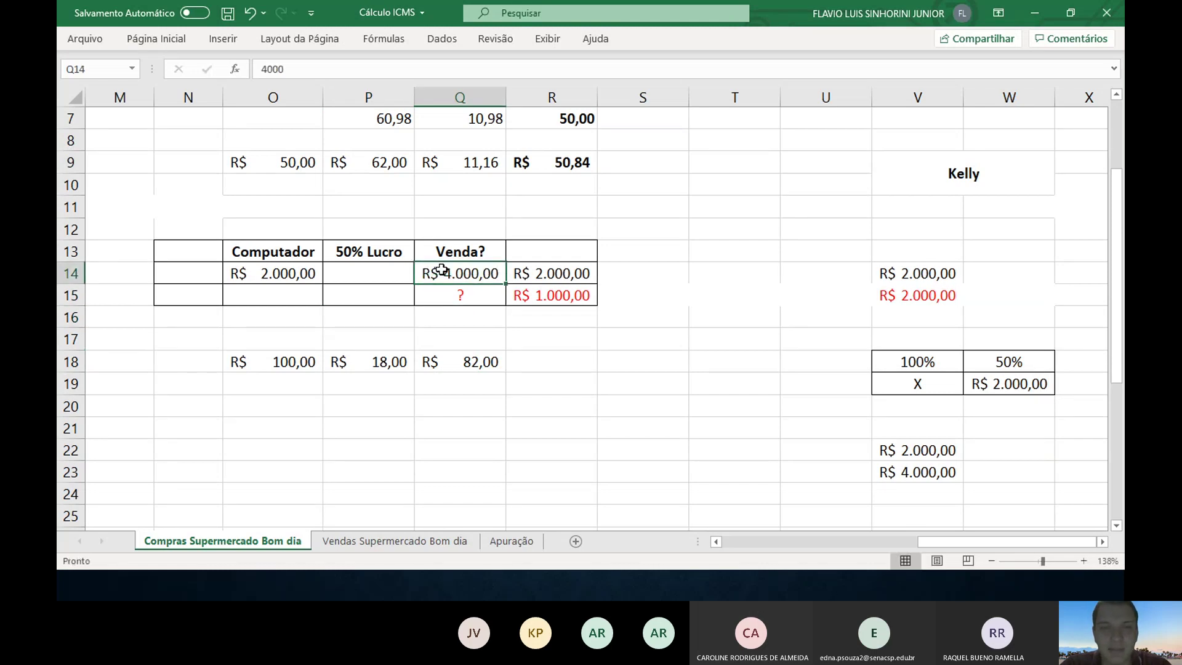
pyautogui.press('Right')
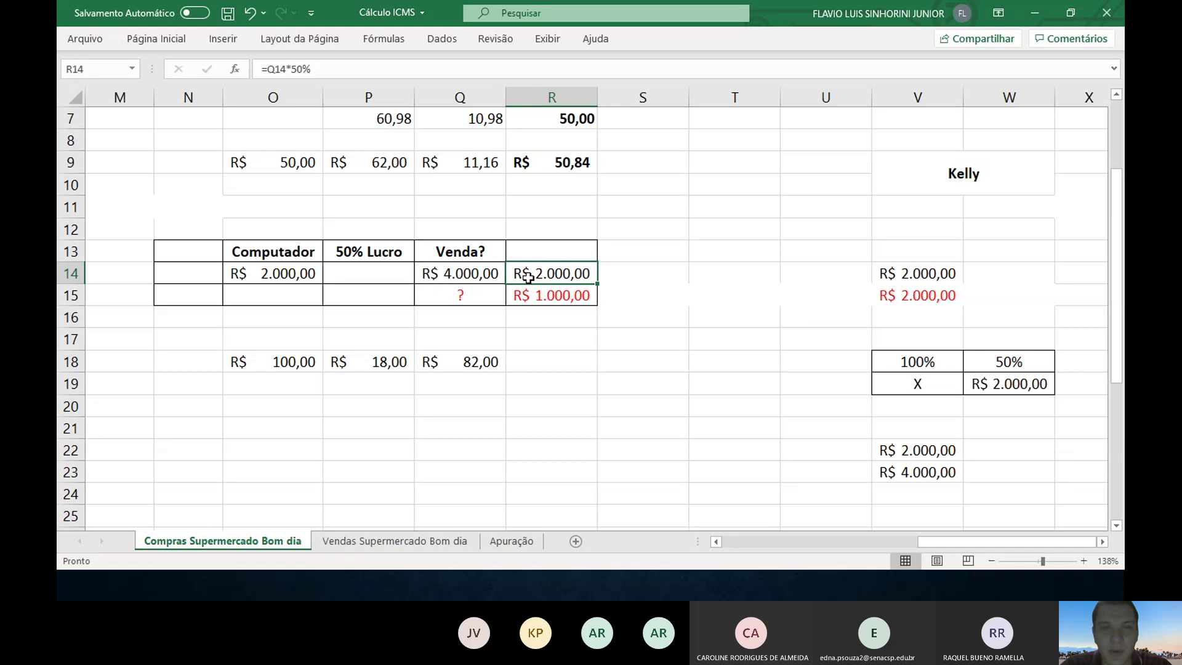
pyautogui.click(481, 275)
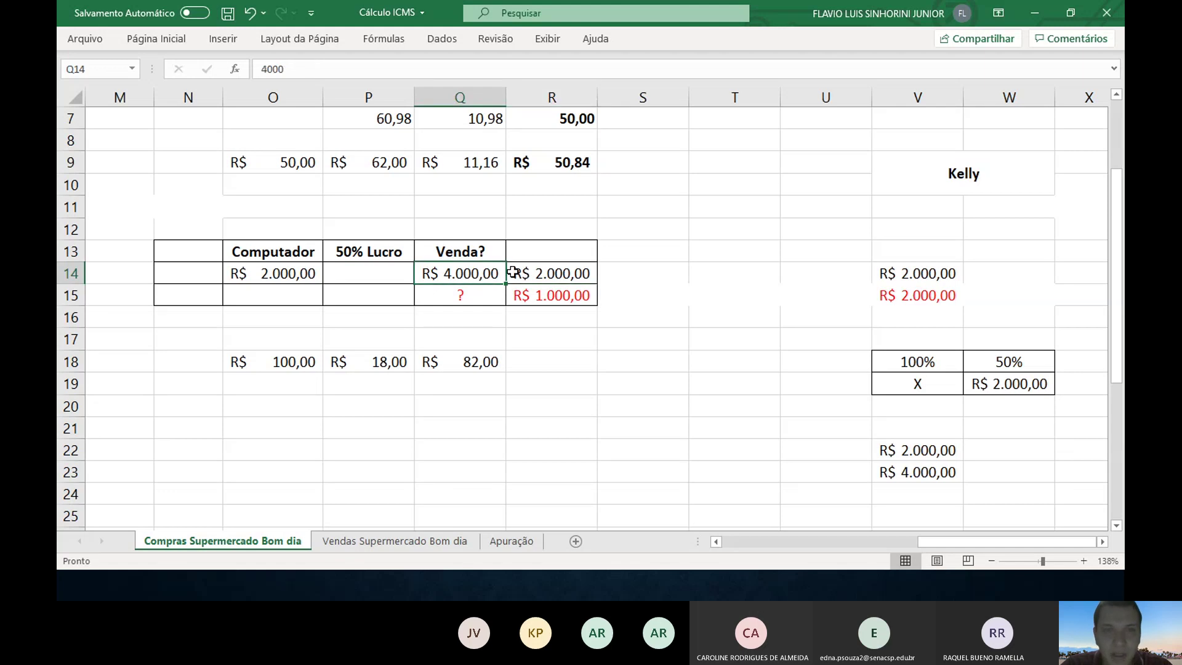
# - Make the 50% amount in R14 and the computer's cost in O14 bold
pyautogui.click(516, 272)
pyautogui.hotkey('ctrl', 'n')
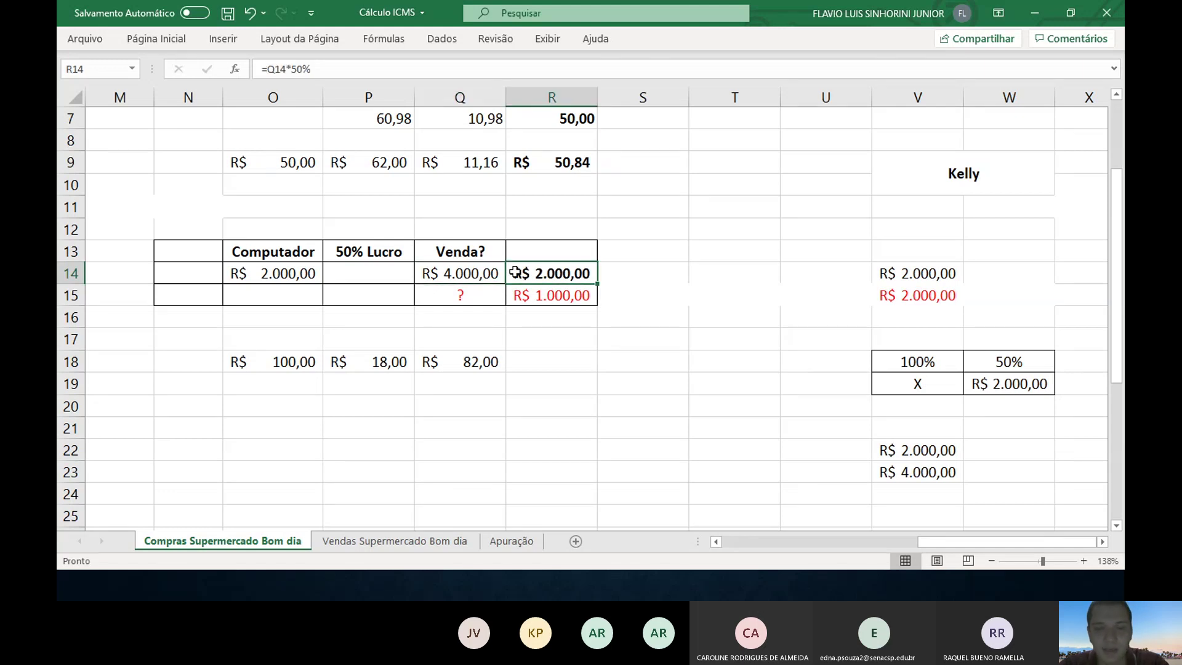
pyautogui.press('Left')
pyautogui.press('Left')
pyautogui.press('Left')
pyautogui.hotkey('ctrl', 'n')
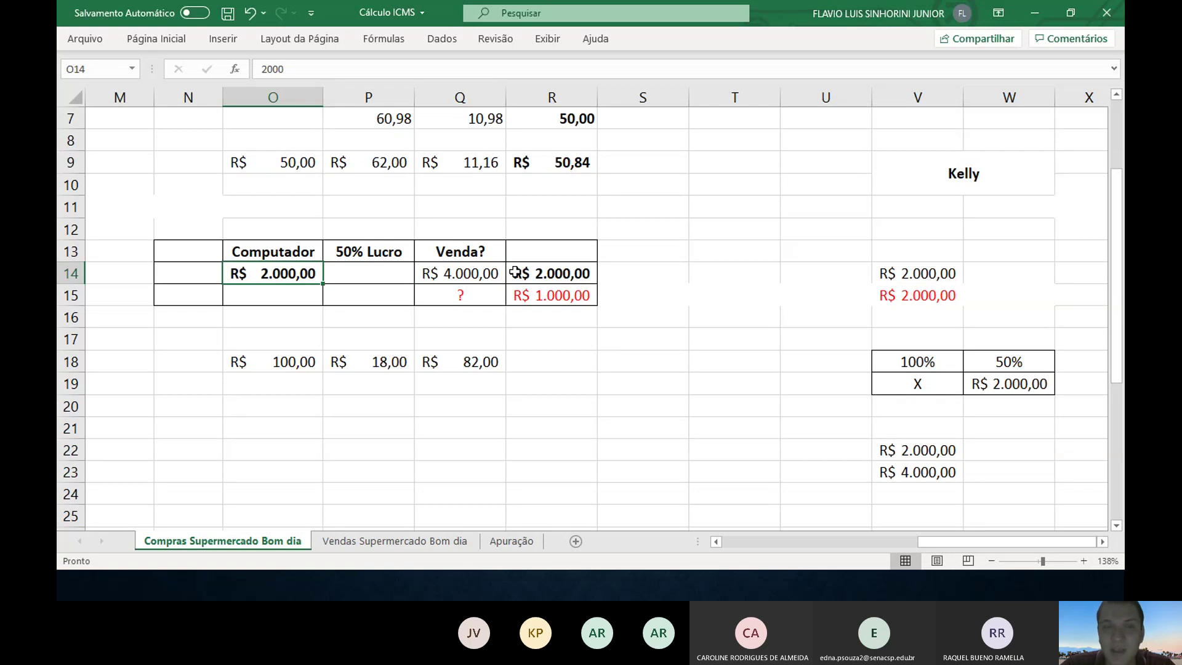
# - Compare the computer's cost, profit, sale price and 50% amount across row 14
pyautogui.click(384, 280)
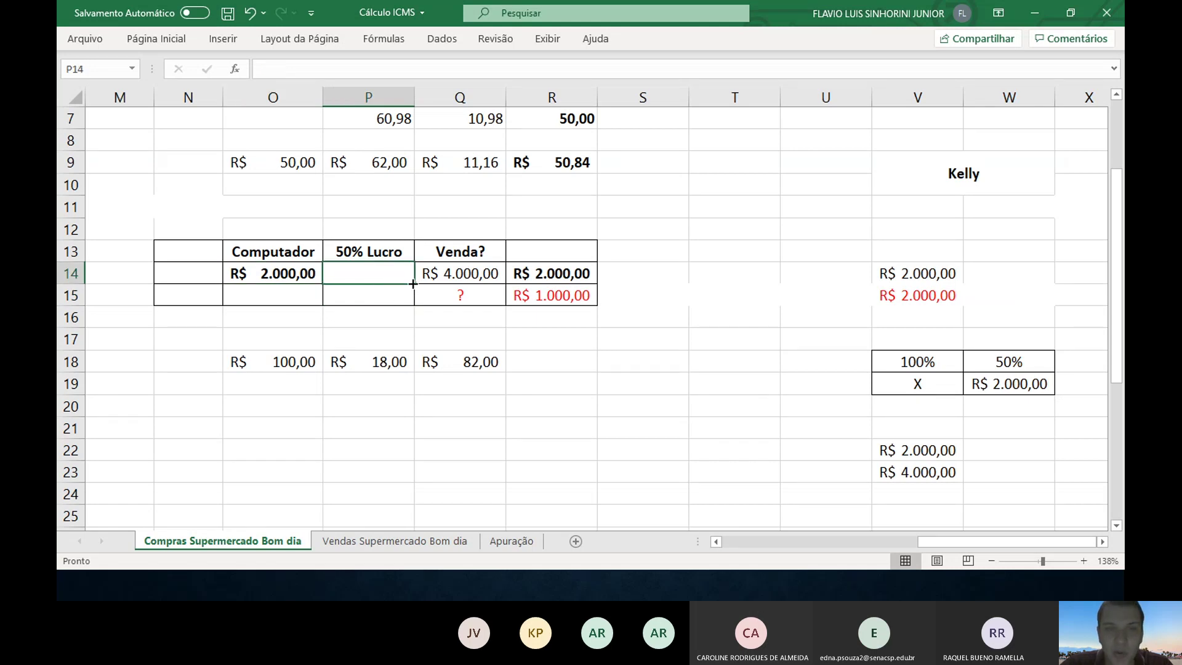
pyautogui.click(432, 277)
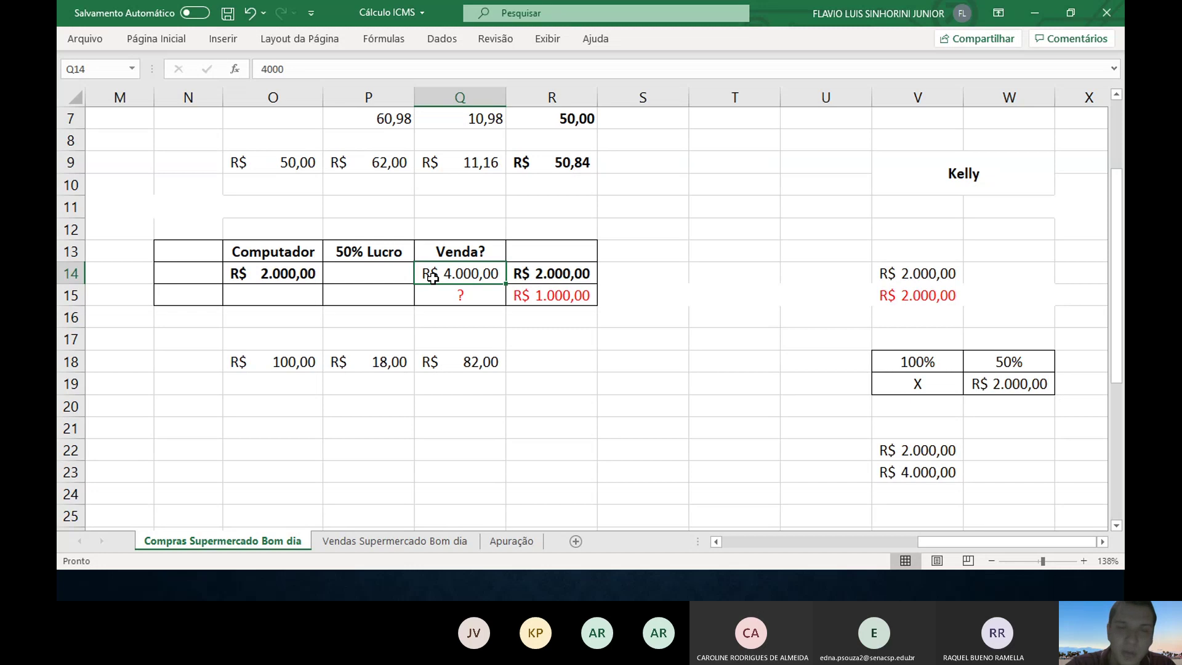
pyautogui.click(252, 269)
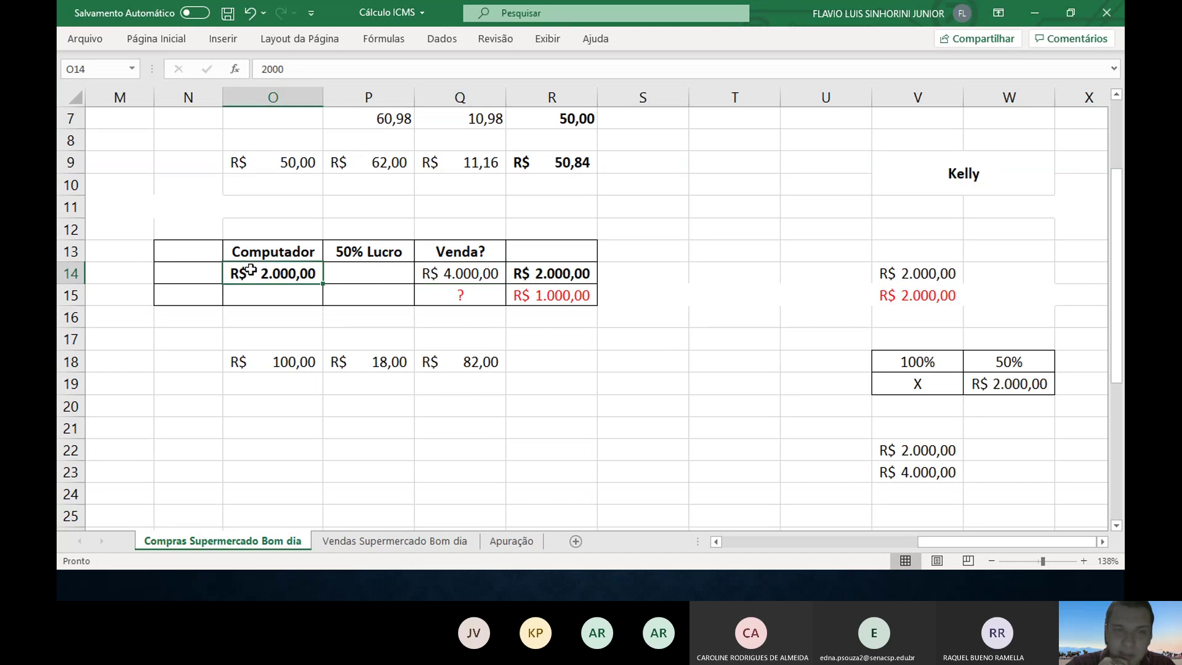
pyautogui.click(465, 271)
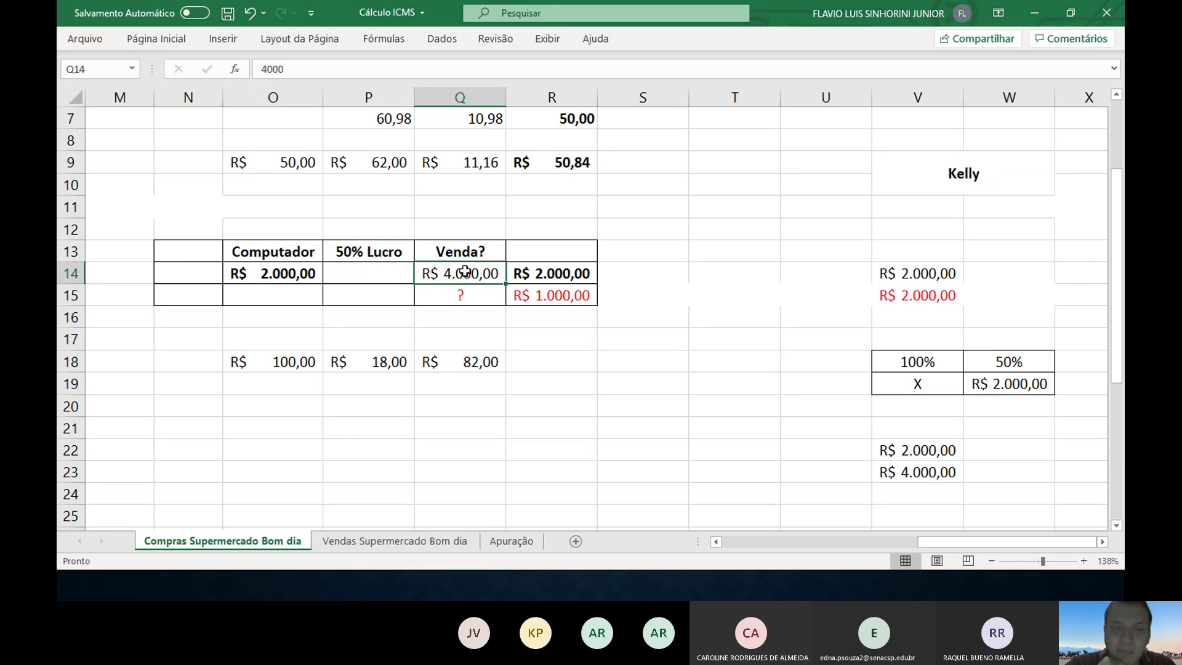
pyautogui.click(570, 285)
pyautogui.click(553, 270)
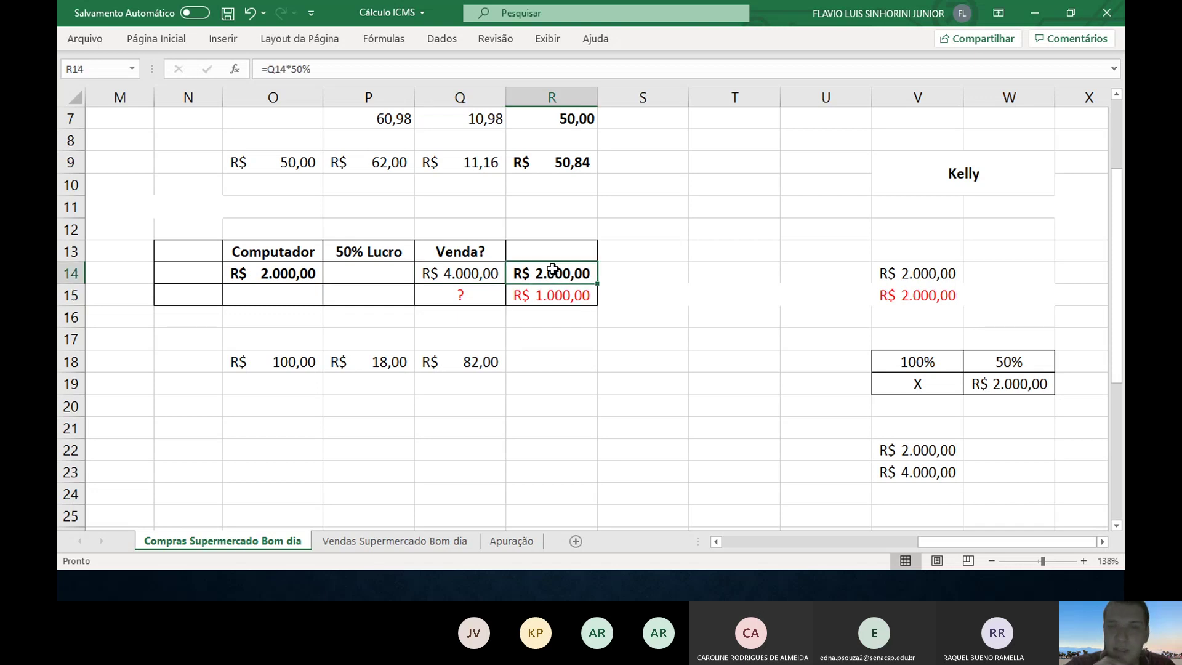
# - Remove the red question mark and the R$ 1.000,00 amount from Q15 and R15
pyautogui.press('Down')
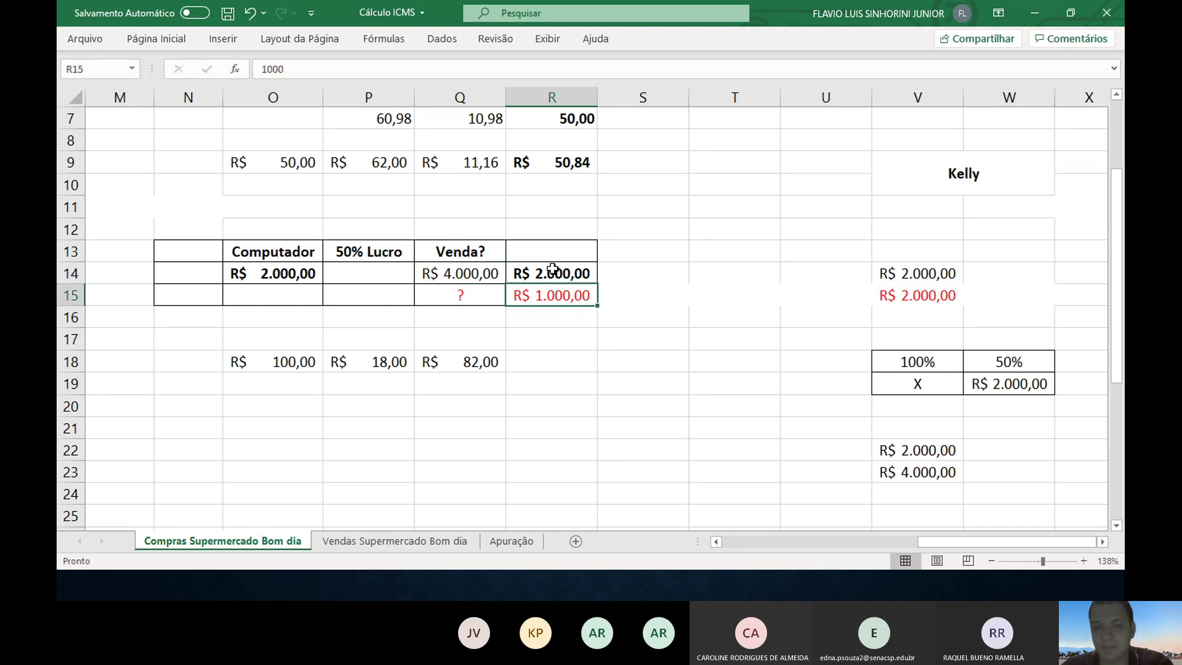
pyautogui.hotkey('ctrl', 'z')
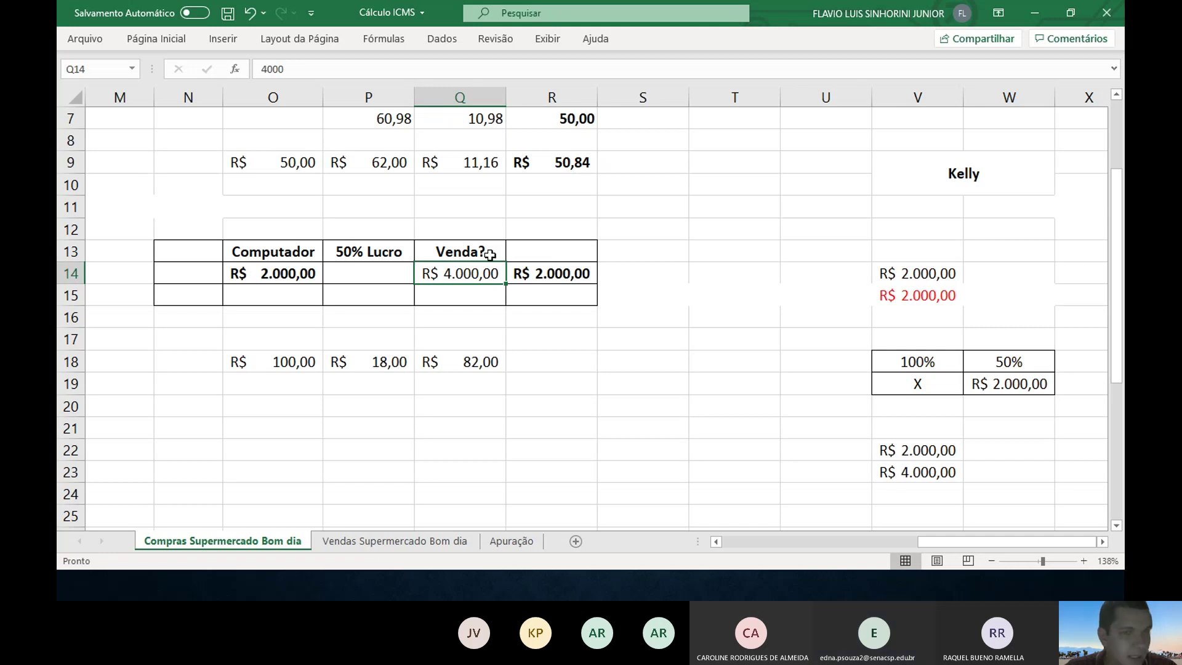
# - Try a computer sale price of 3.000 in Q14 and check the 50% amount in R14
pyautogui.click(378, 273)
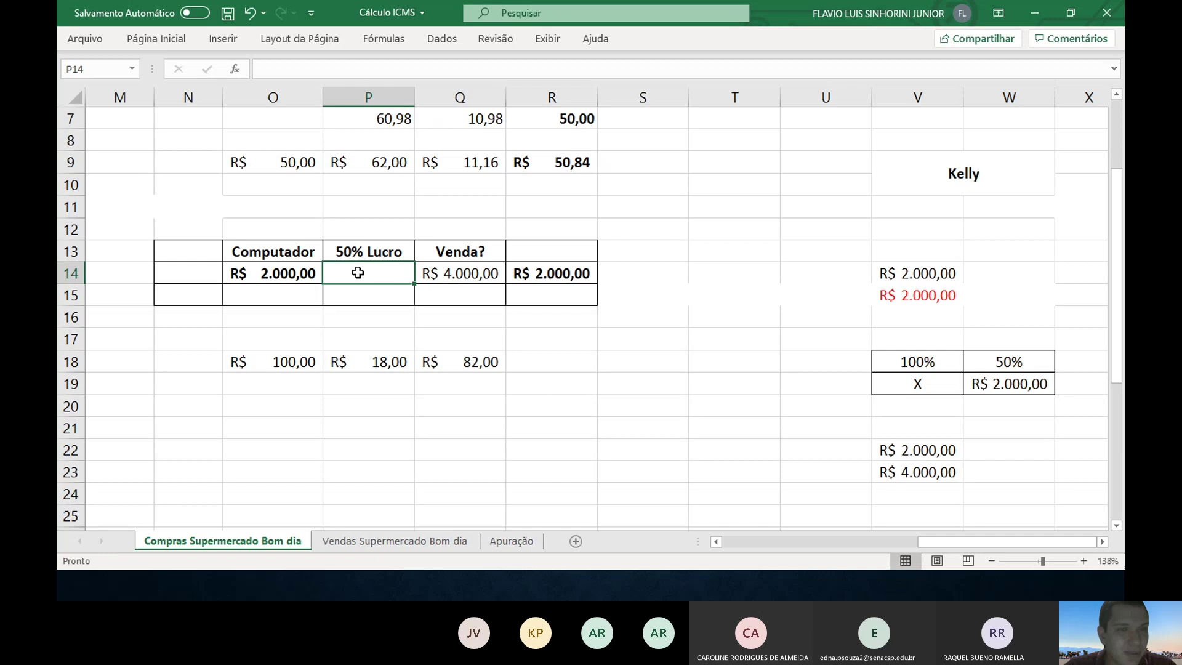
pyautogui.click(294, 275)
pyautogui.click(333, 271)
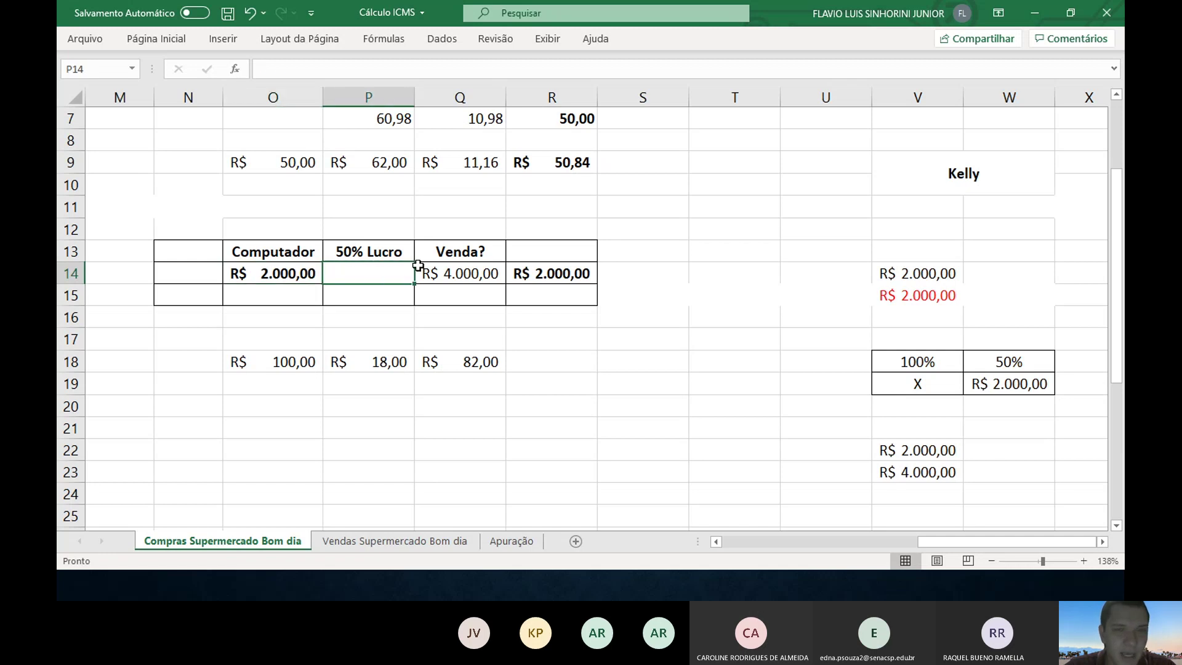
pyautogui.click(440, 271)
pyautogui.write('3.000')
pyautogui.press('Return')
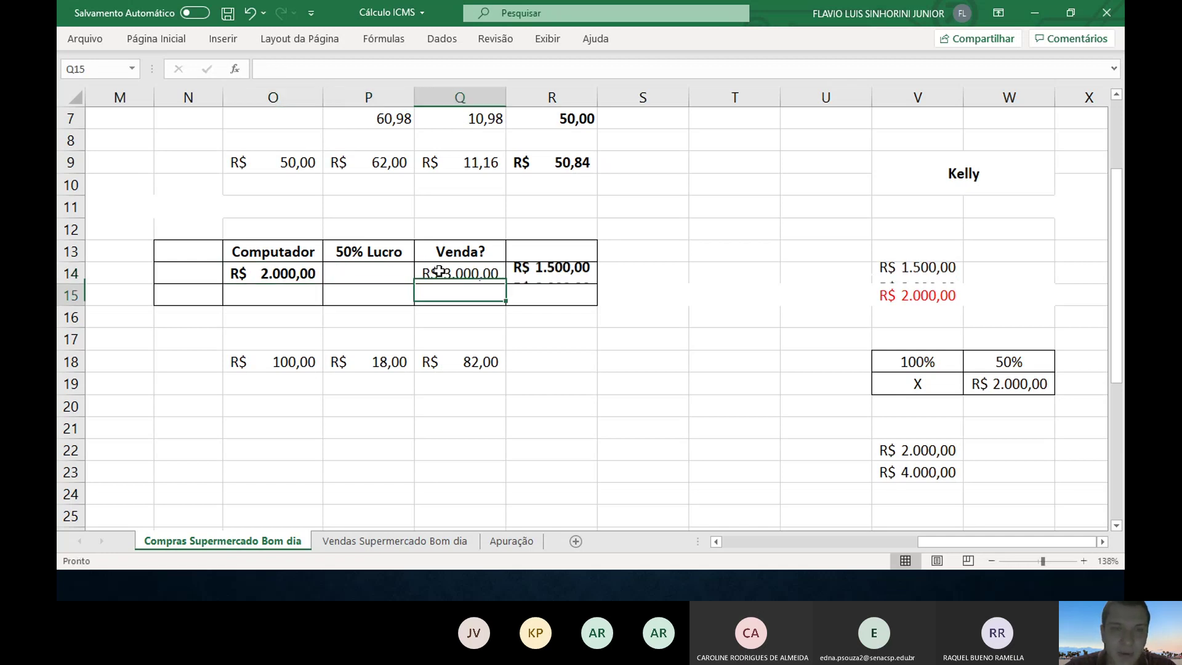
pyautogui.click(440, 272)
pyautogui.press('Right')
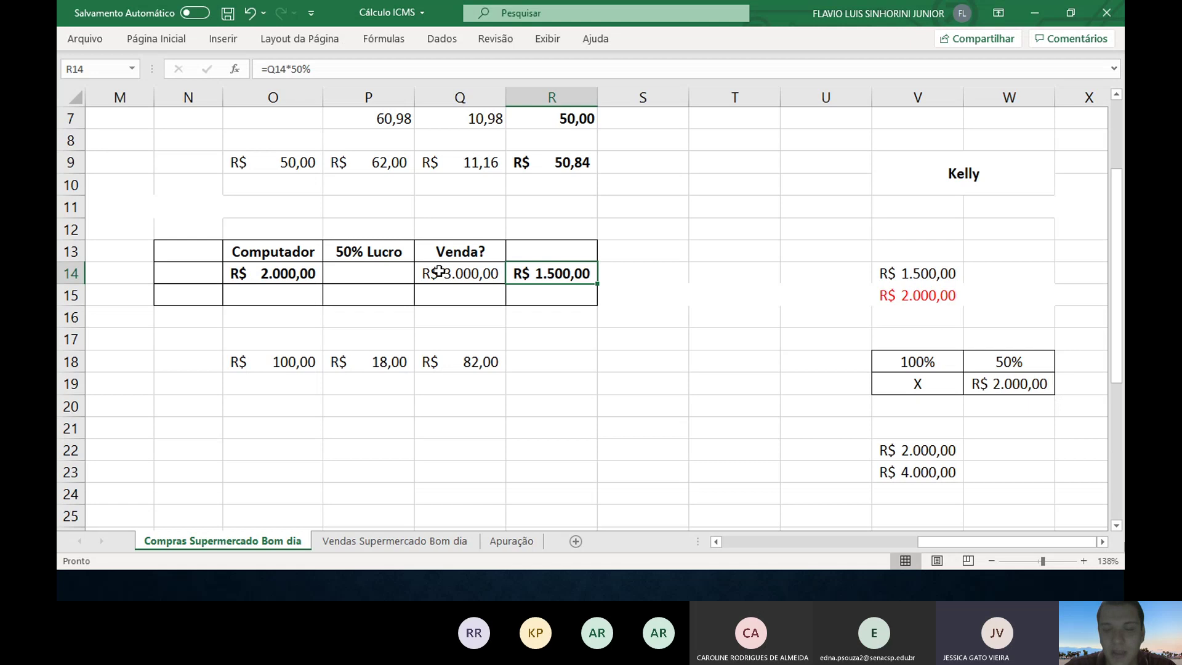
# - Set the computer's sale price in Q14 back to 4000
pyautogui.click(440, 272)
pyautogui.write('4000')
pyautogui.press('Return')
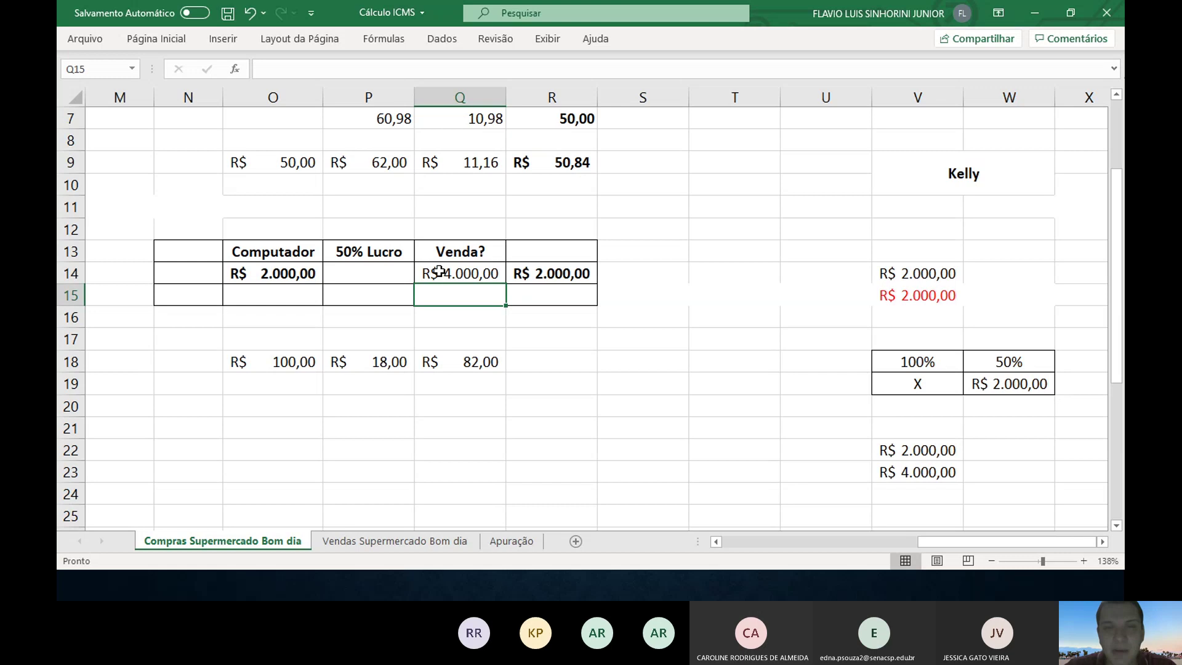
# - Review the Ovo Trad price, ICMS and net amounts in row 3 and the X cell of the rule-of-three table
pyautogui.scroll(2, 439, 271)
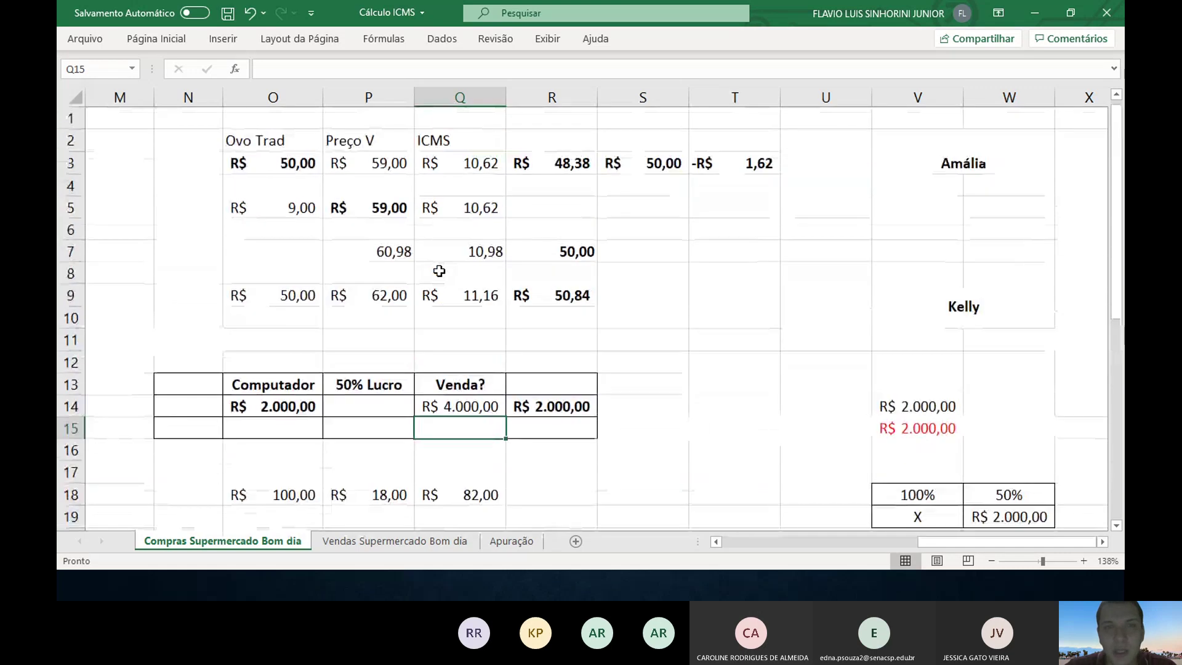
pyautogui.click(457, 161)
pyautogui.press('Left')
pyautogui.press('Down')
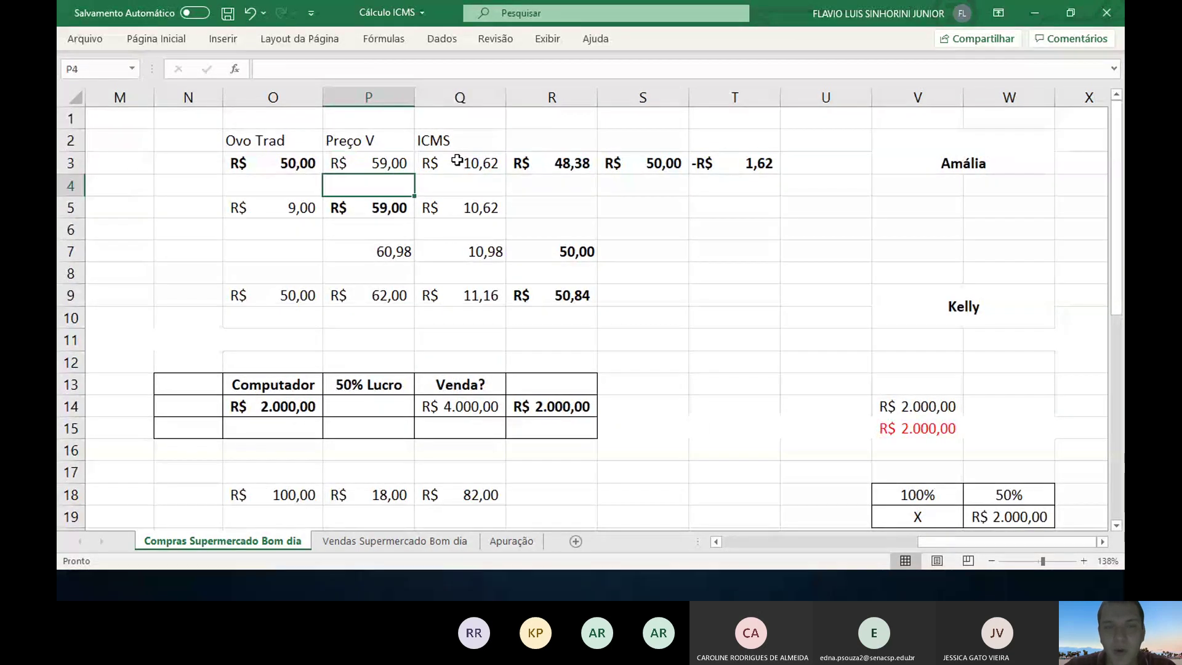
pyautogui.press('Up')
pyautogui.press('Right')
pyautogui.press('Right')
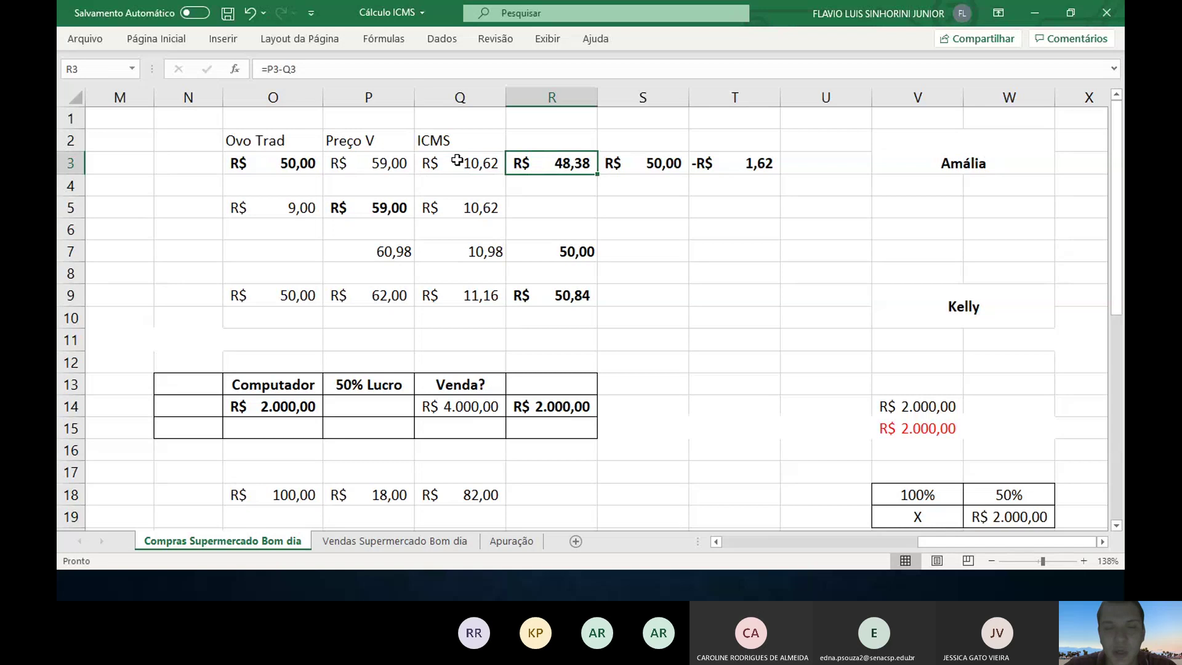
pyautogui.press('Right')
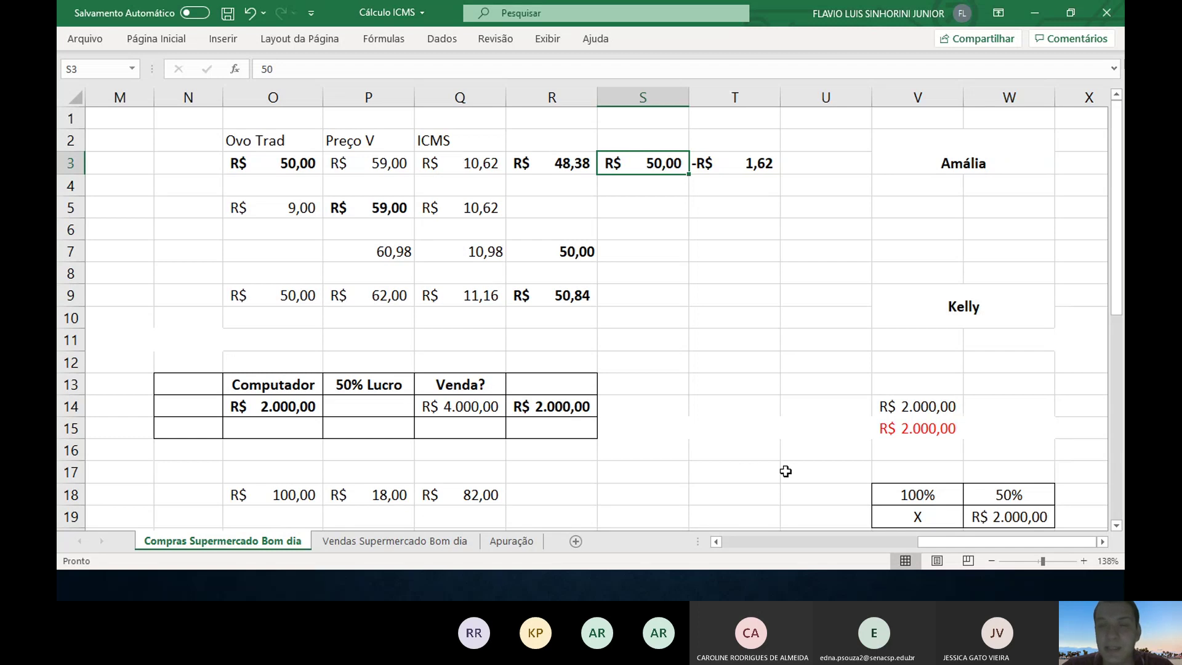
pyautogui.scroll(-1, 800, 474)
pyautogui.click(899, 449)
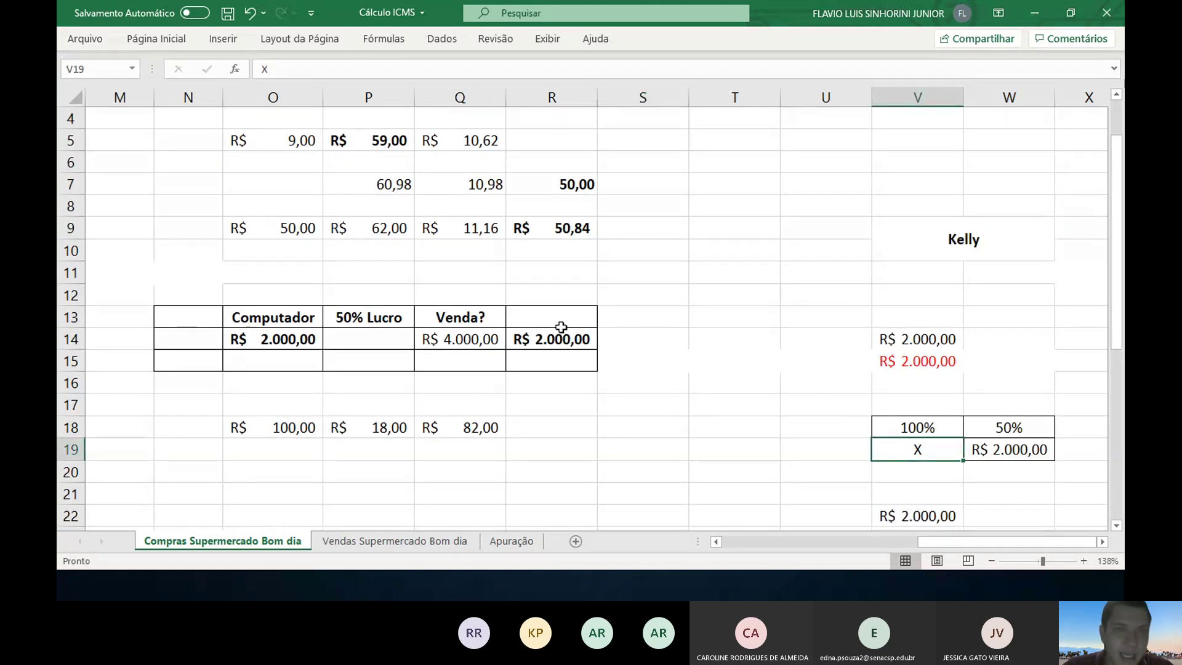
# - Insert several blank columns at column N, between the purchases tables and the Ovo Trad and computer calculations
pyautogui.scroll(1, 561, 327)
pyautogui.hscroll(-5, 561, 326)
pyautogui.hscroll(1, 561, 327)
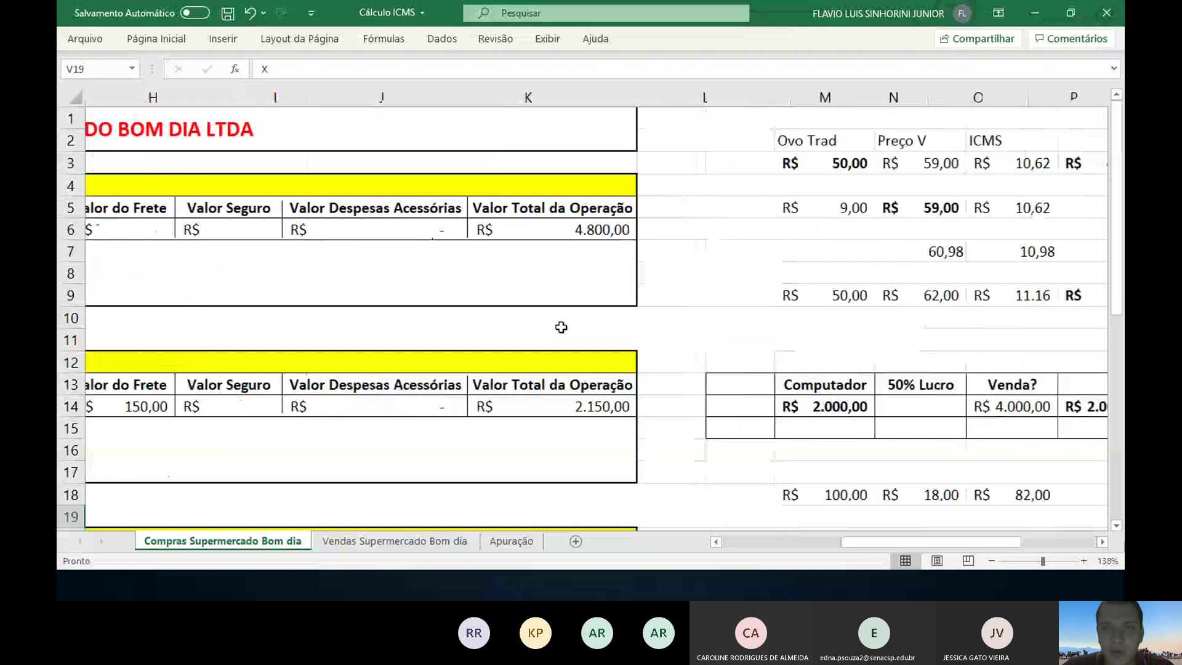
pyautogui.click(748, 94)
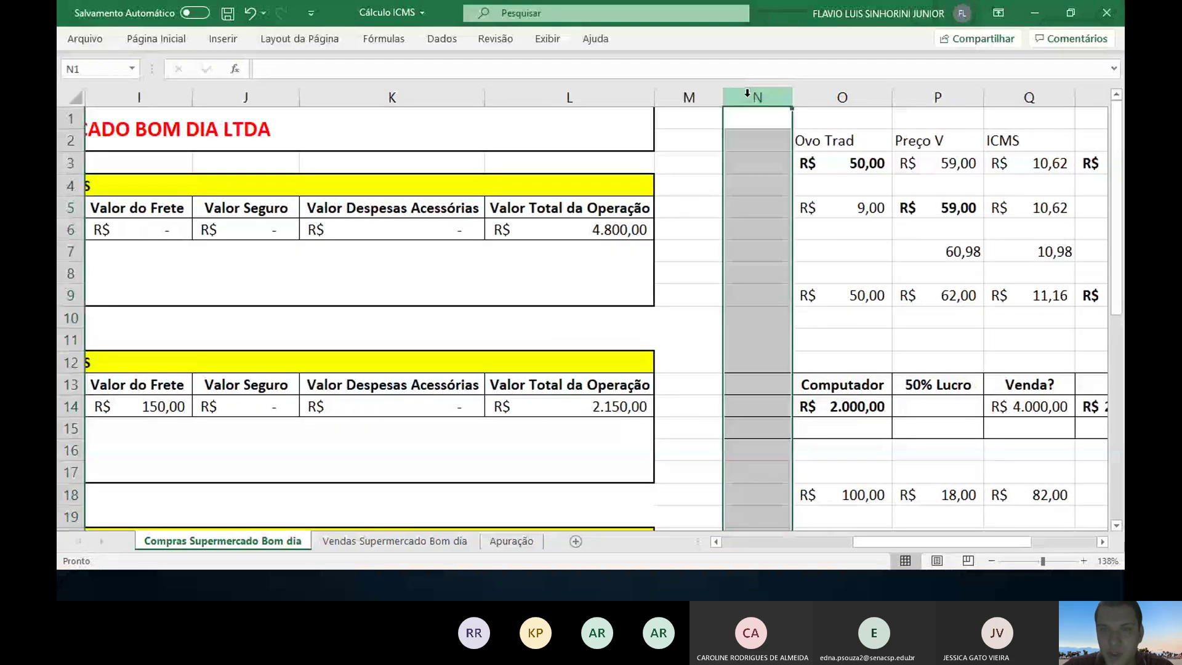
pyautogui.hotkey('ctrl', '+')
pyautogui.hotkey('ctrl', '+')
pyautogui.hotkey('ctrl', '+')
pyautogui.hotkey('ctrl', '+')
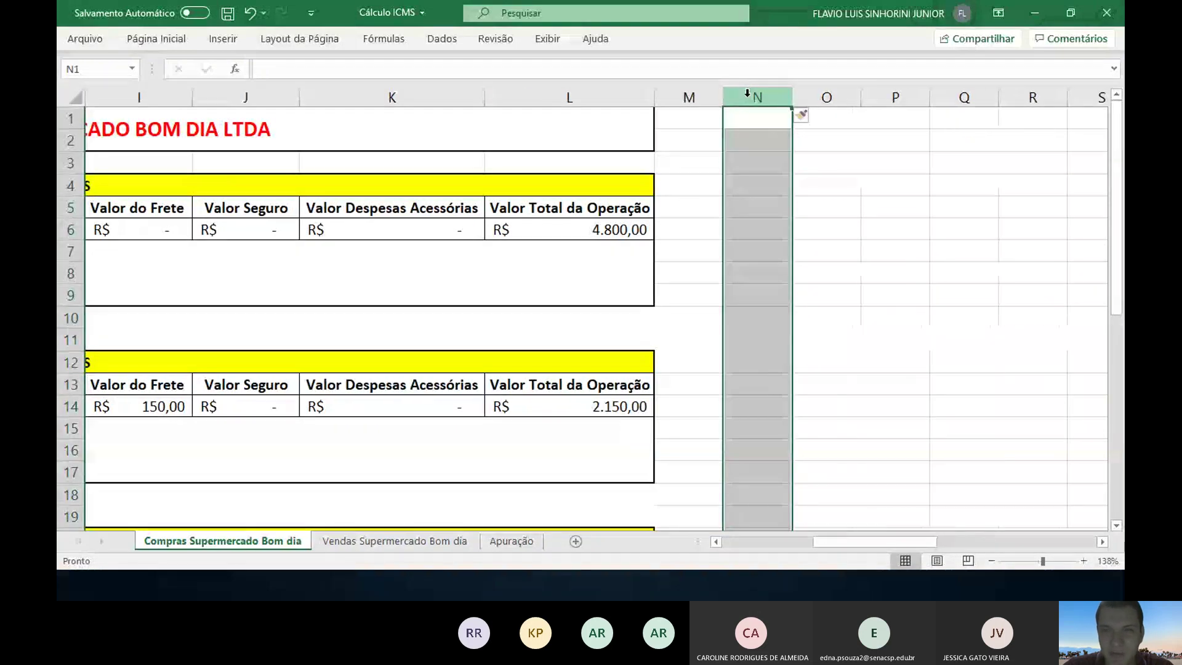
# - Enter the first product name from the challenge slide, "Ovo Tradicional", in cell N3 and fit column N to the text
pyautogui.hscroll(2, 882, 206)
pyautogui.hscroll(1, 654, 246)
pyautogui.click(655, 247)
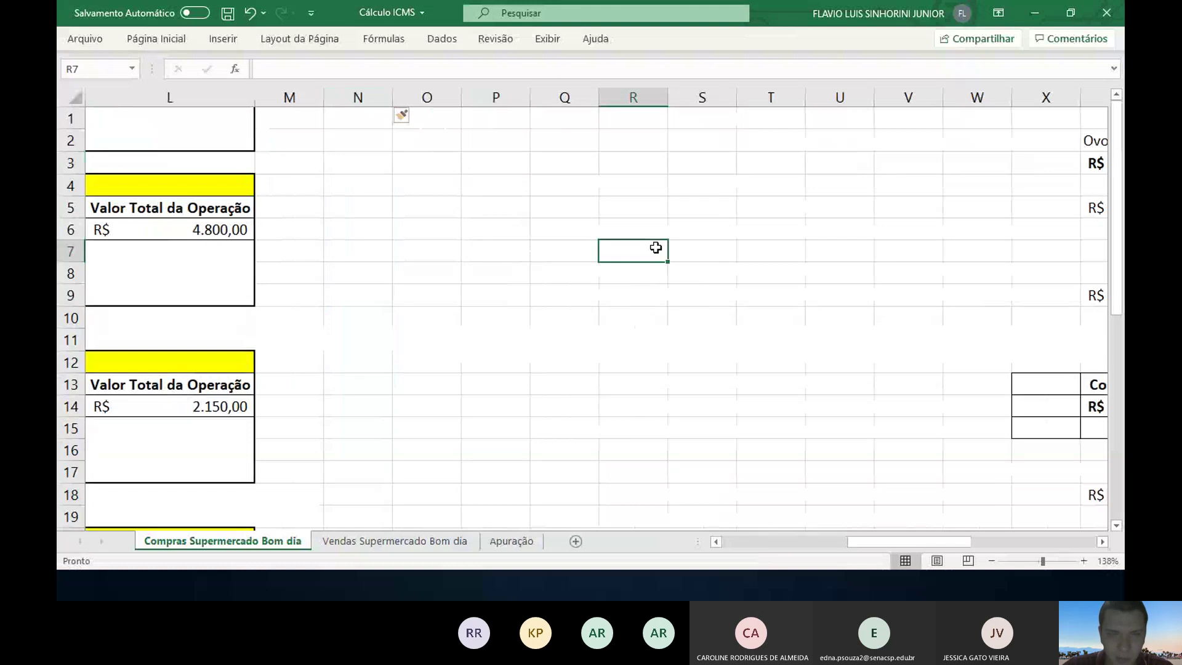
pyautogui.press('Up')
pyautogui.press('Left')
pyautogui.press('Left')
pyautogui.press('Left')
pyautogui.press('Up')
pyautogui.press('Up')
pyautogui.press('Up')
pyautogui.press('Left')
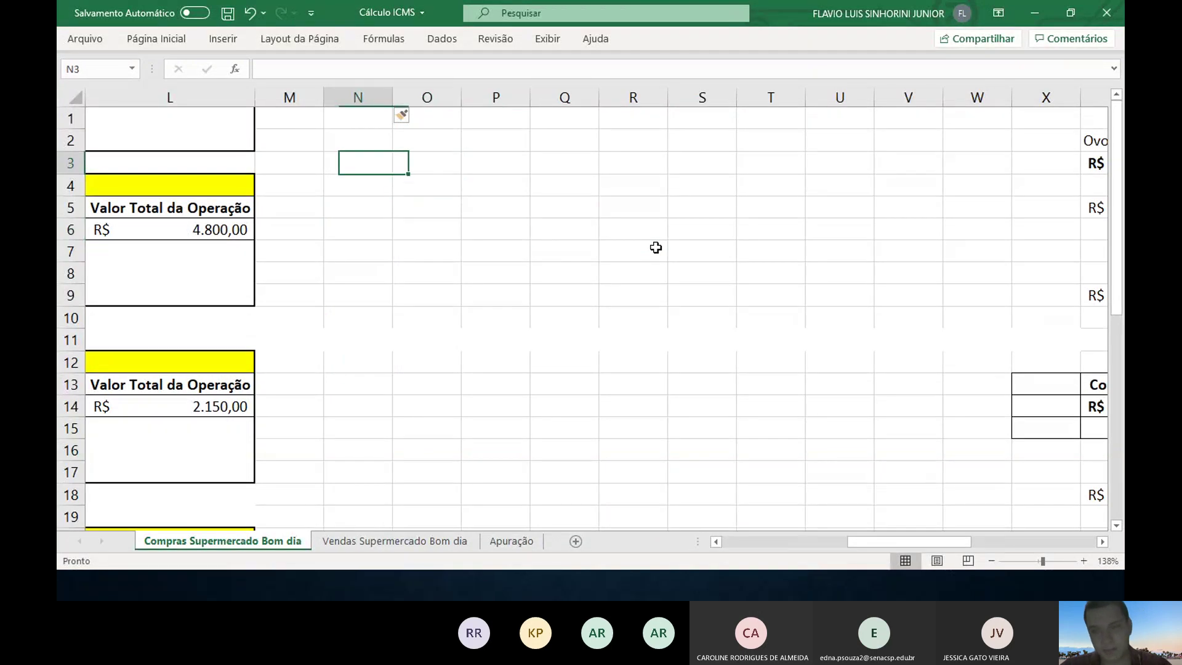
pyautogui.press('Down')
pyautogui.press('Up')
pyautogui.hotkey('alt', 'Tab')
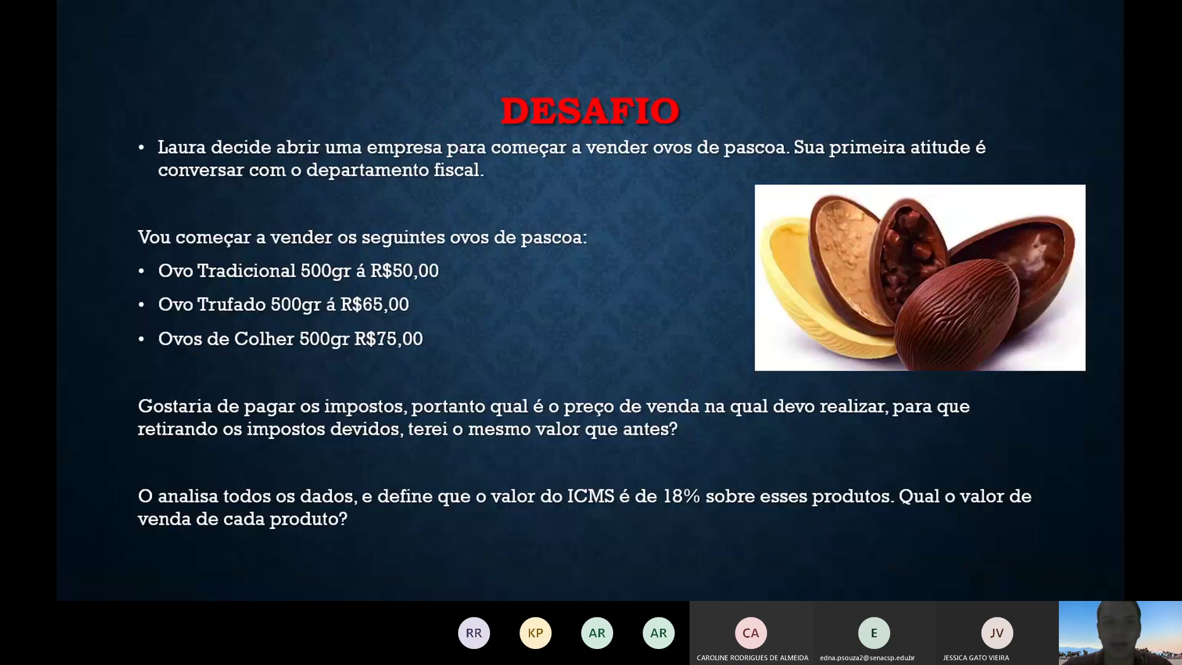
pyautogui.hotkey('alt', 'Tab')
pyautogui.write('Ovo T')
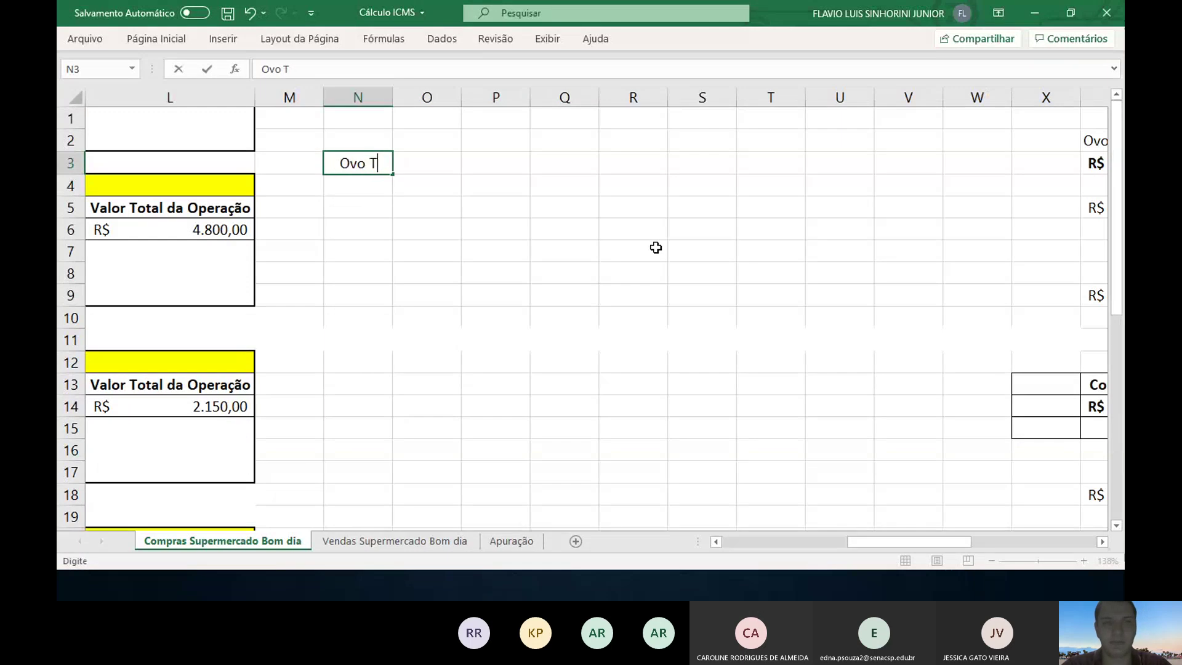
pyautogui.write('radicional')
pyautogui.press('Return')
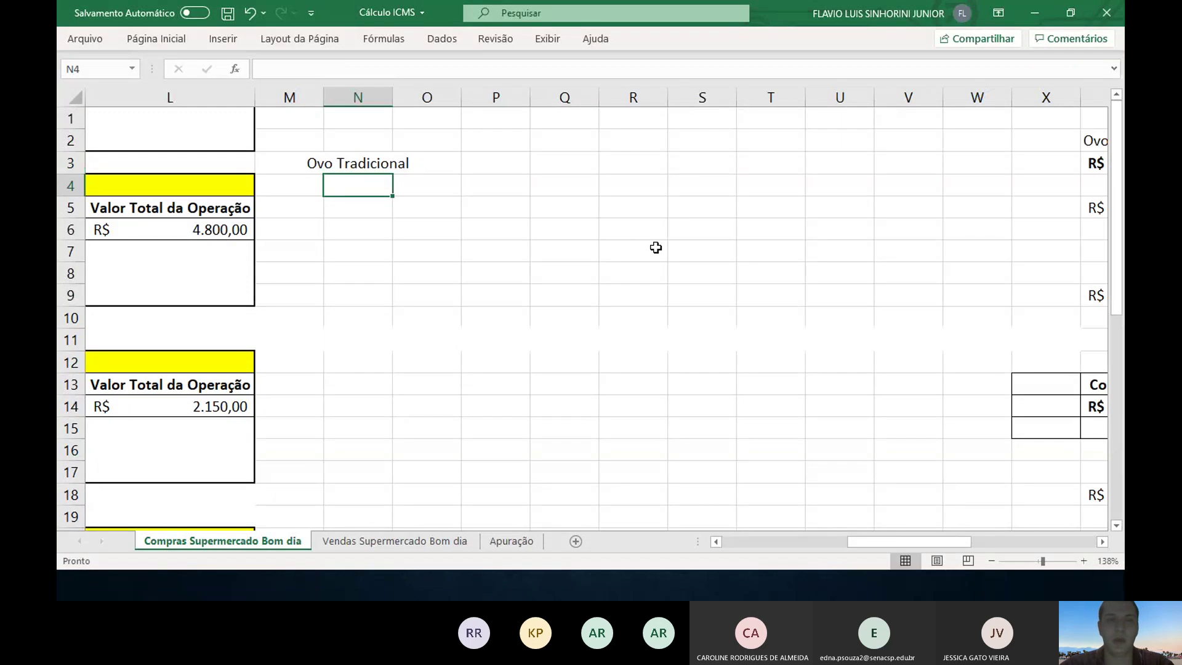
pyautogui.doubleClick(392, 97)
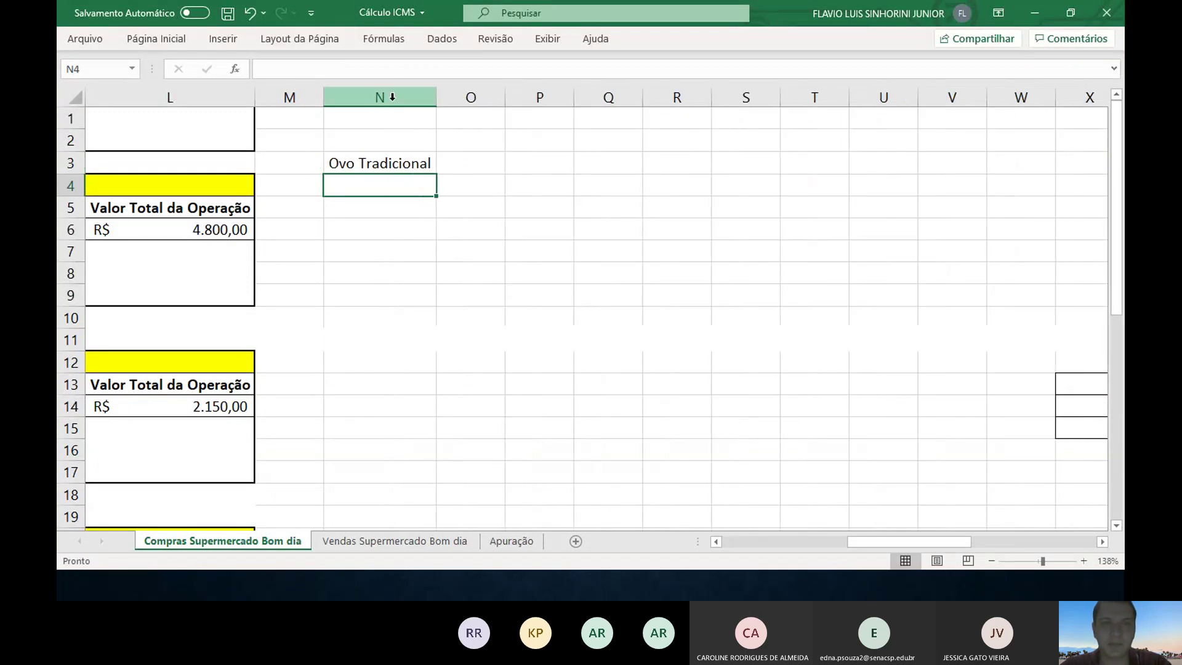
# - Enter the traditional egg's price from the challenge slide, R$50,00, in cell O3 and widen column O
pyautogui.click(502, 176)
pyautogui.hotkey('alt', 'Tab')
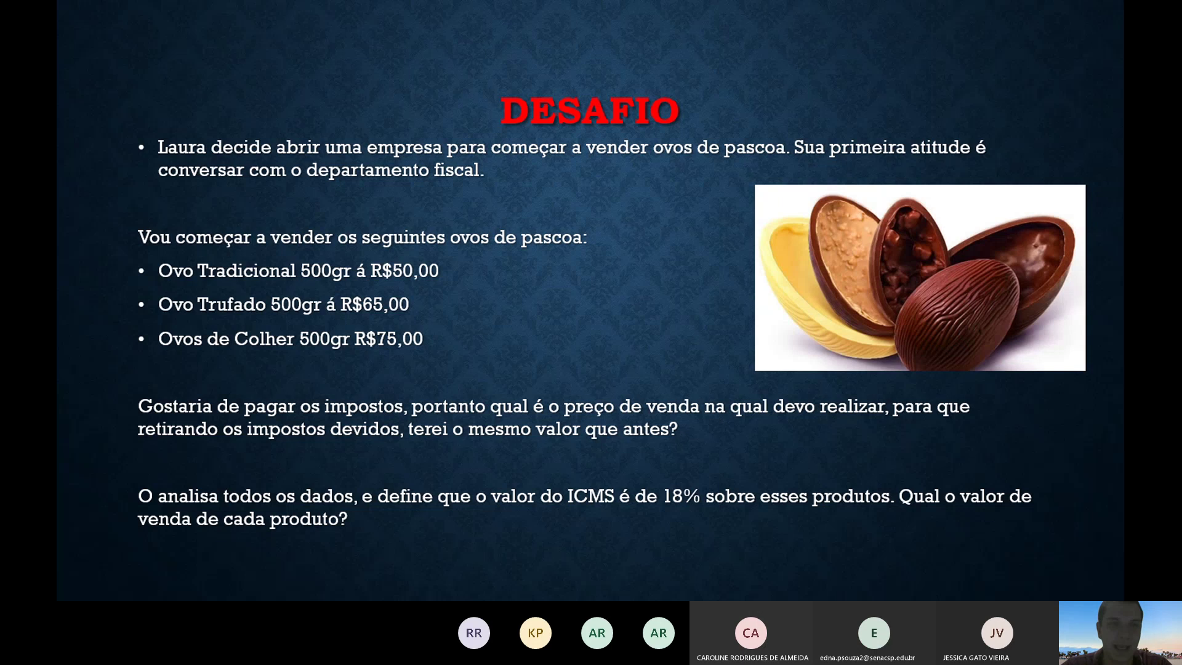
pyautogui.hotkey('alt', 'Tab')
pyautogui.write('R')
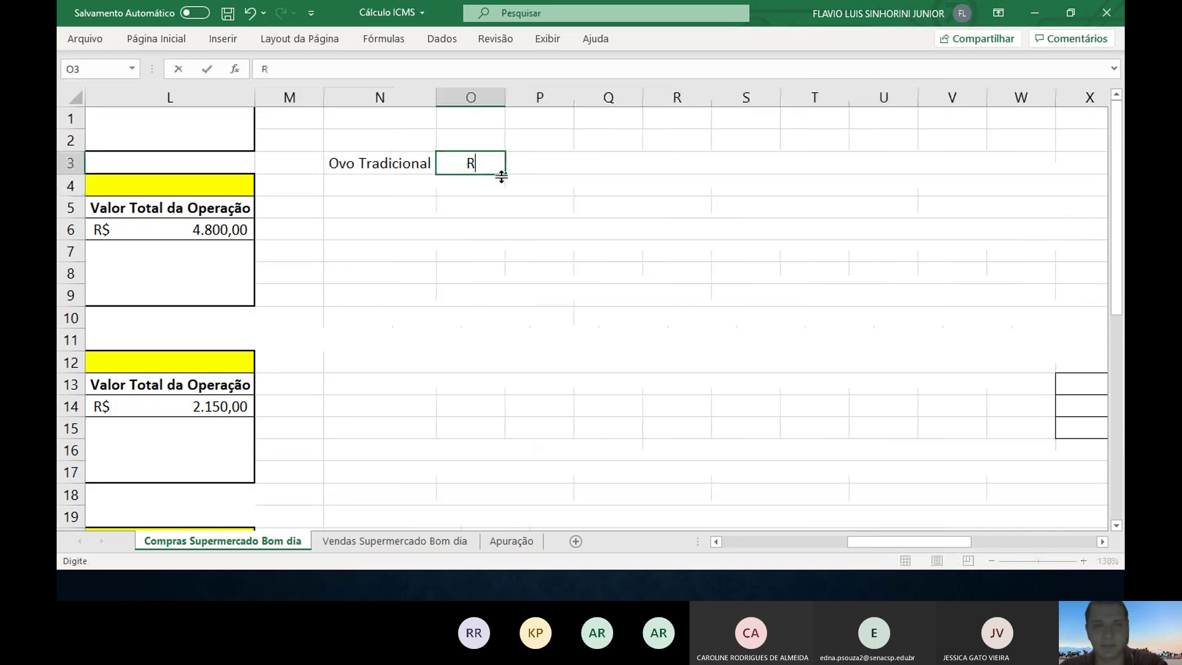
pyautogui.write('$50,00')
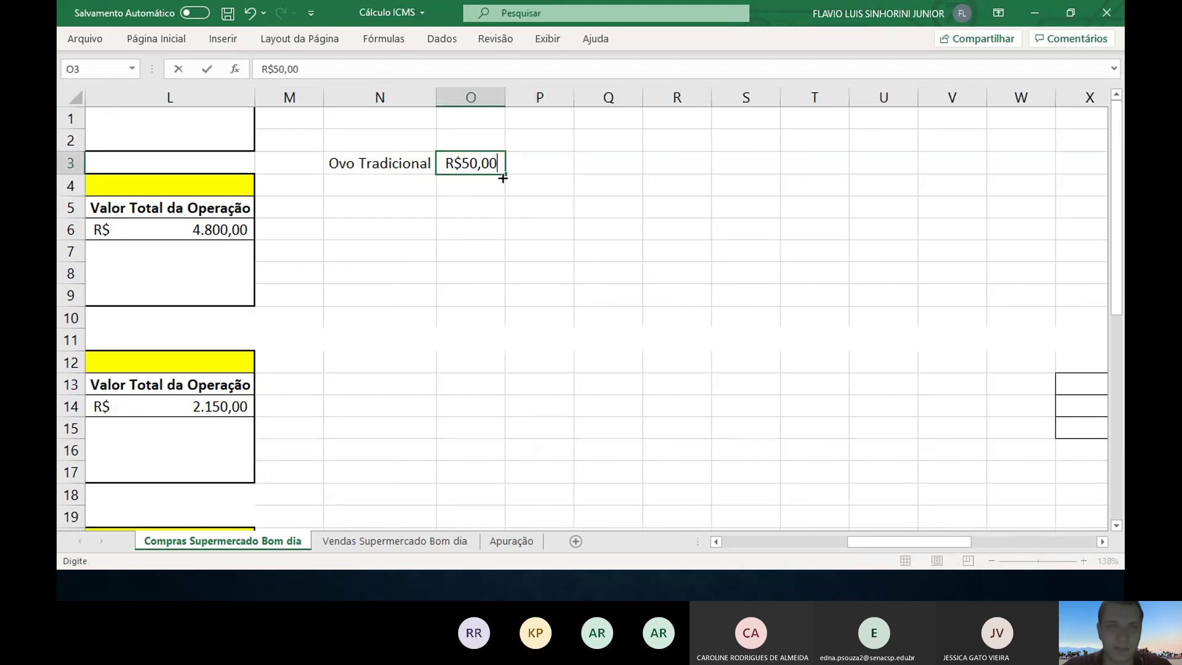
pyautogui.press('Return')
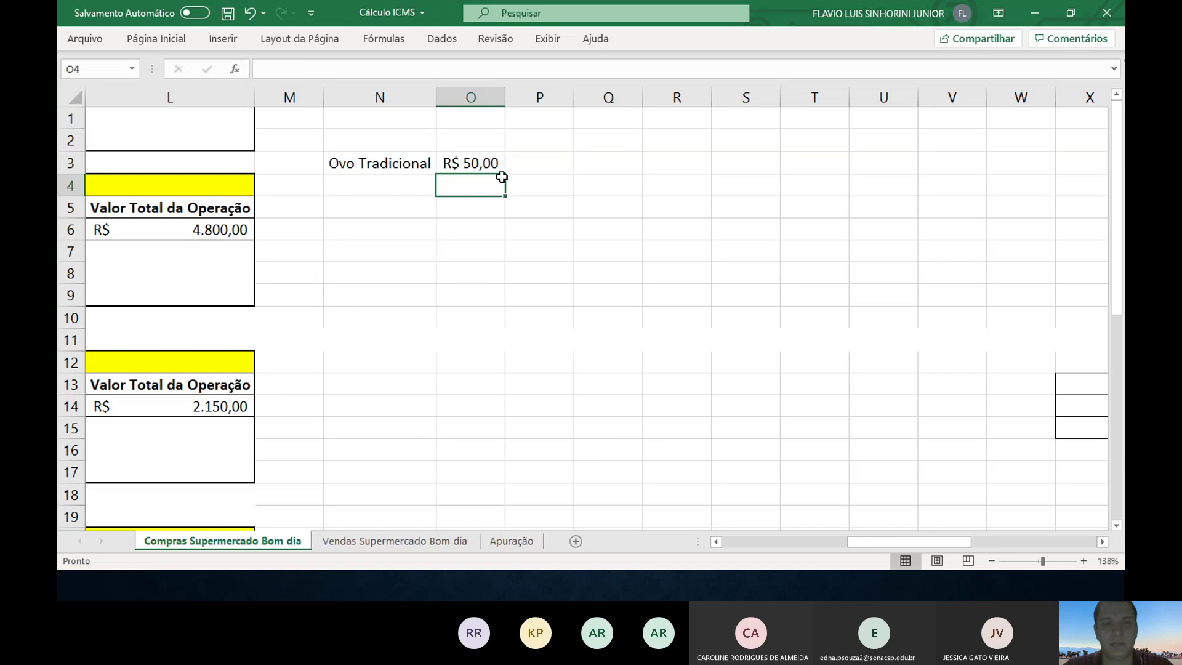
pyautogui.click(475, 163)
pyautogui.moveTo(505, 99); pyautogui.dragTo(552, 100)
# - Enter "(100%-18%)" in cell N4 below Ovo Tradicional, taking the ICMS rate from the challenge slide
pyautogui.click(403, 182)
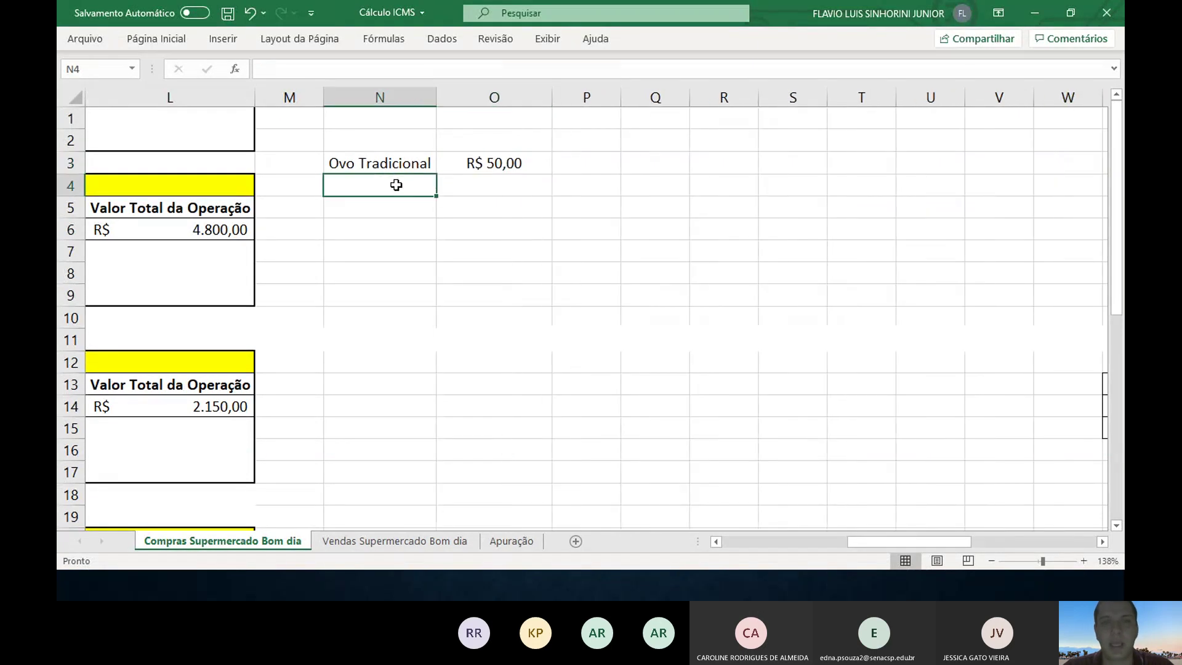
pyautogui.hotkey('alt', 'Tab')
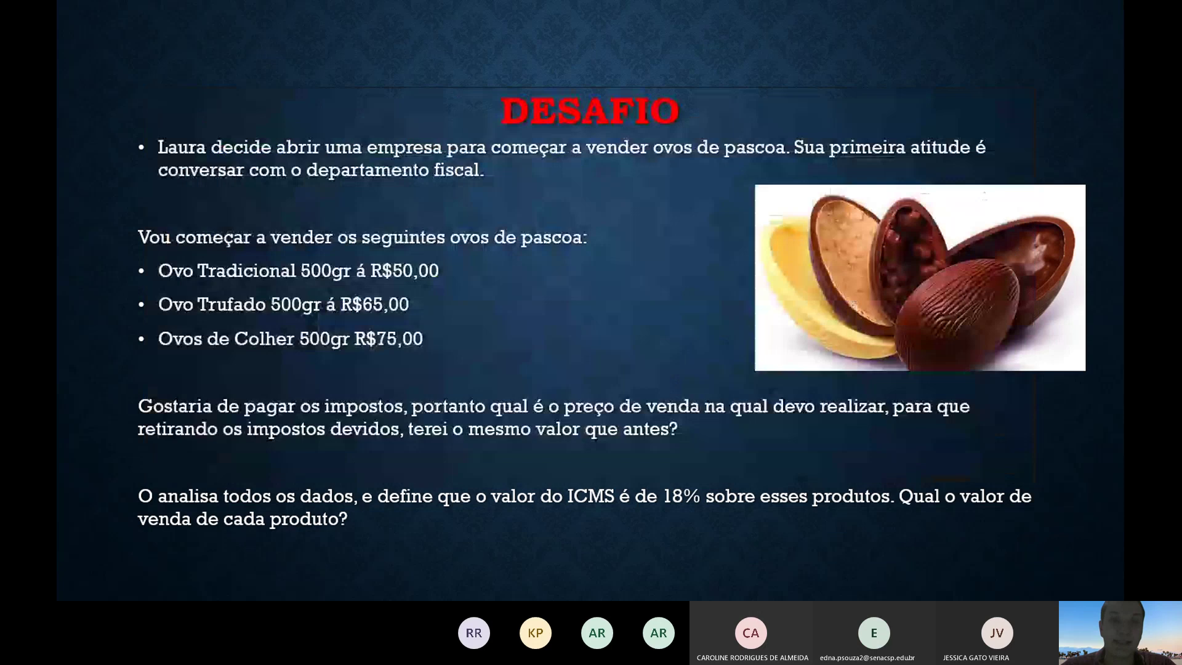
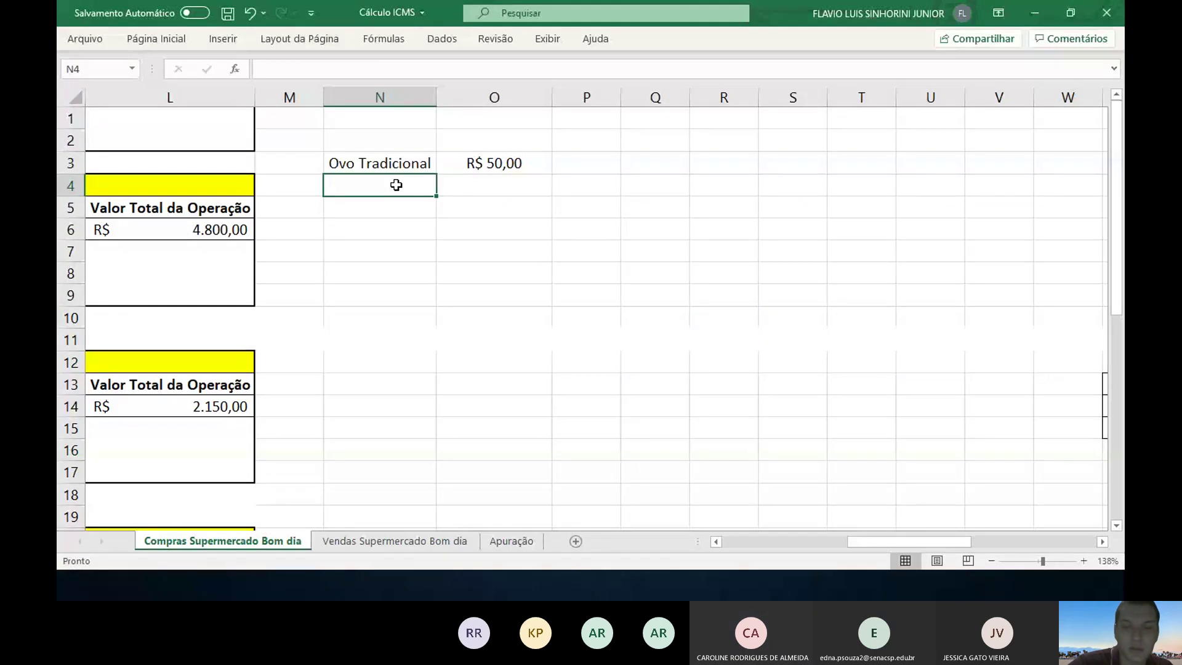
pyautogui.write('-')
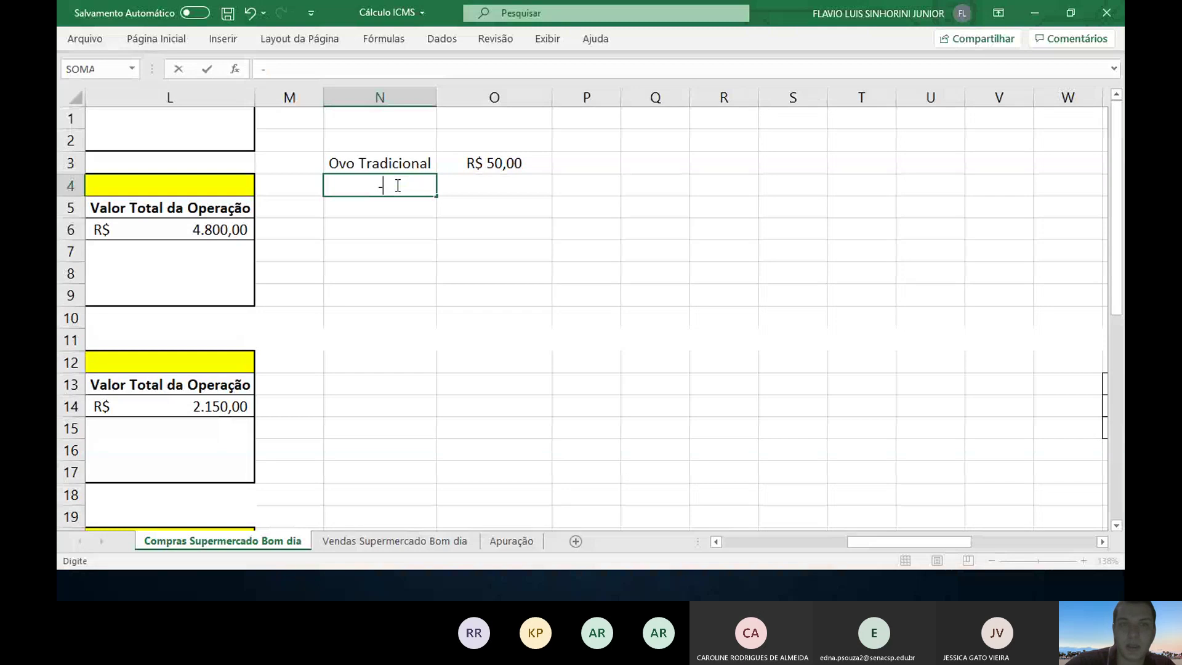
pyautogui.press('BackSpace')
pyautogui.write('(1')
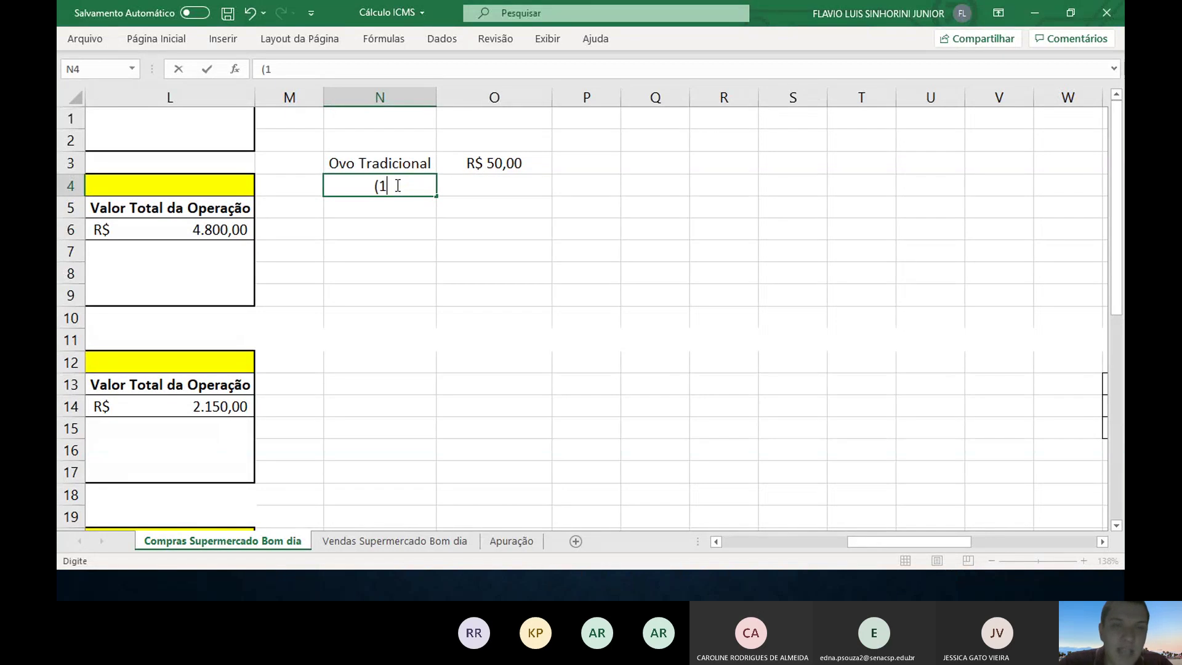
pyautogui.write('00%')
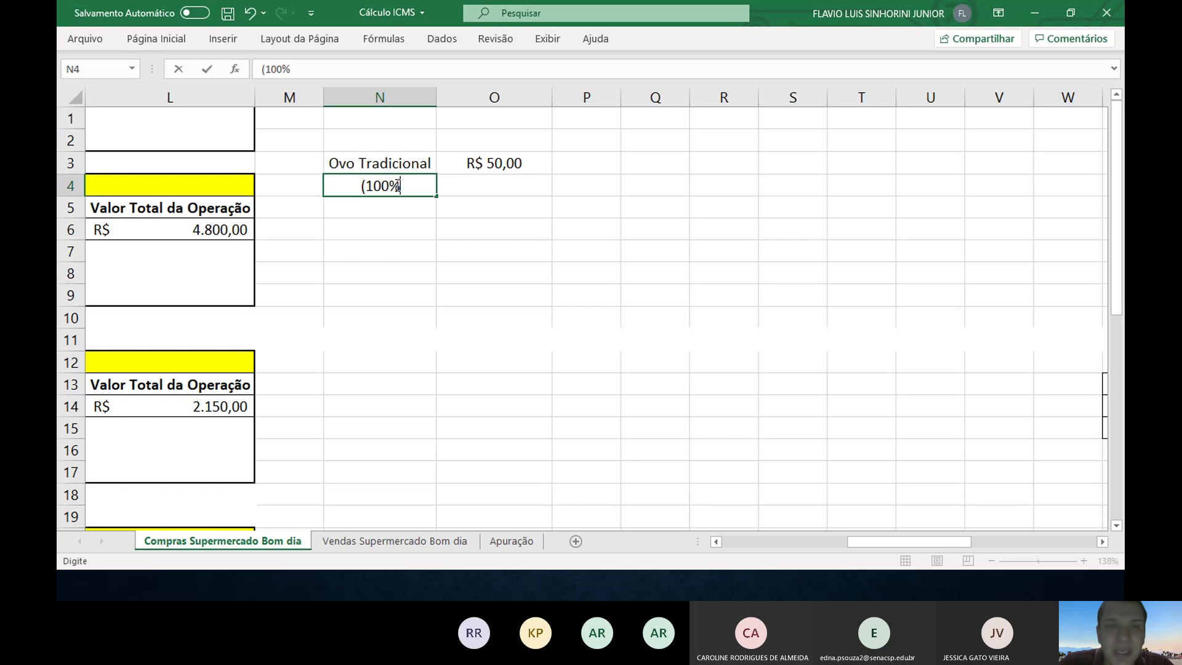
pyautogui.write('-')
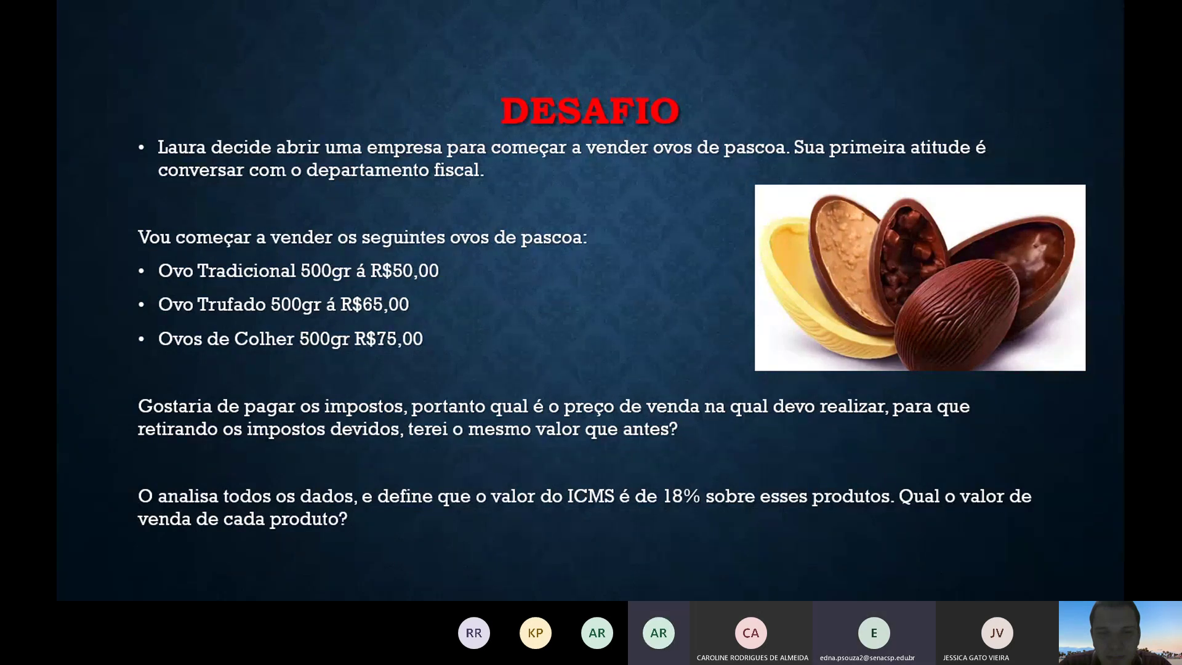
pyautogui.hotkey('alt', 'Tab')
pyautogui.write('-18')
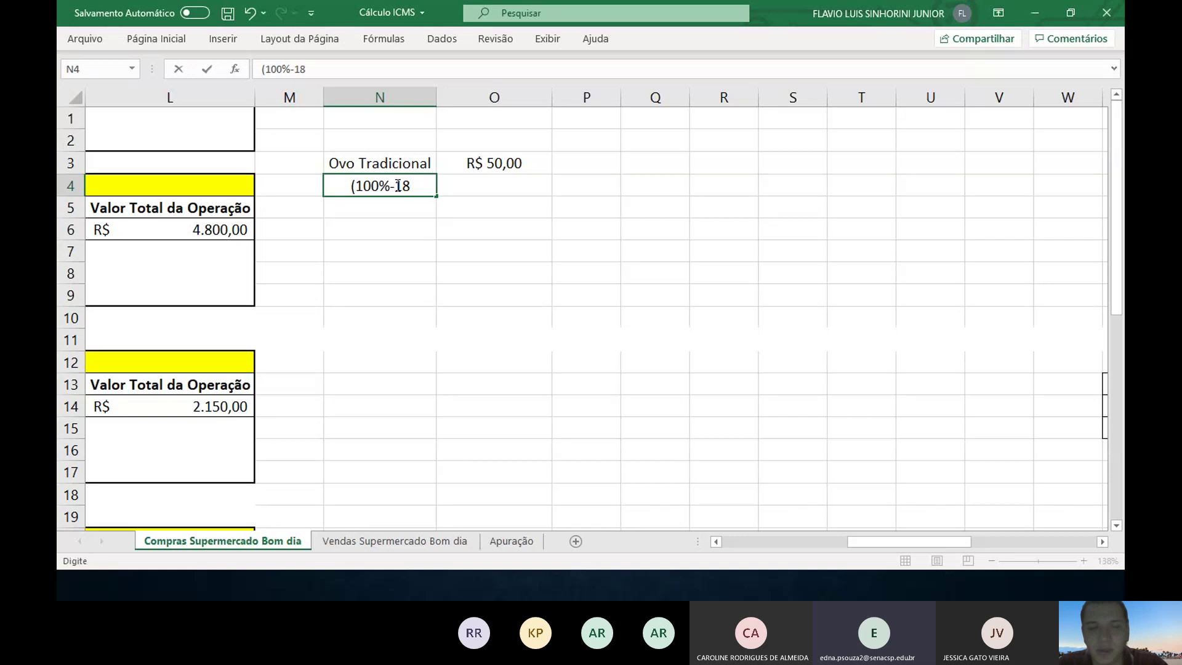
pyautogui.write('%)')
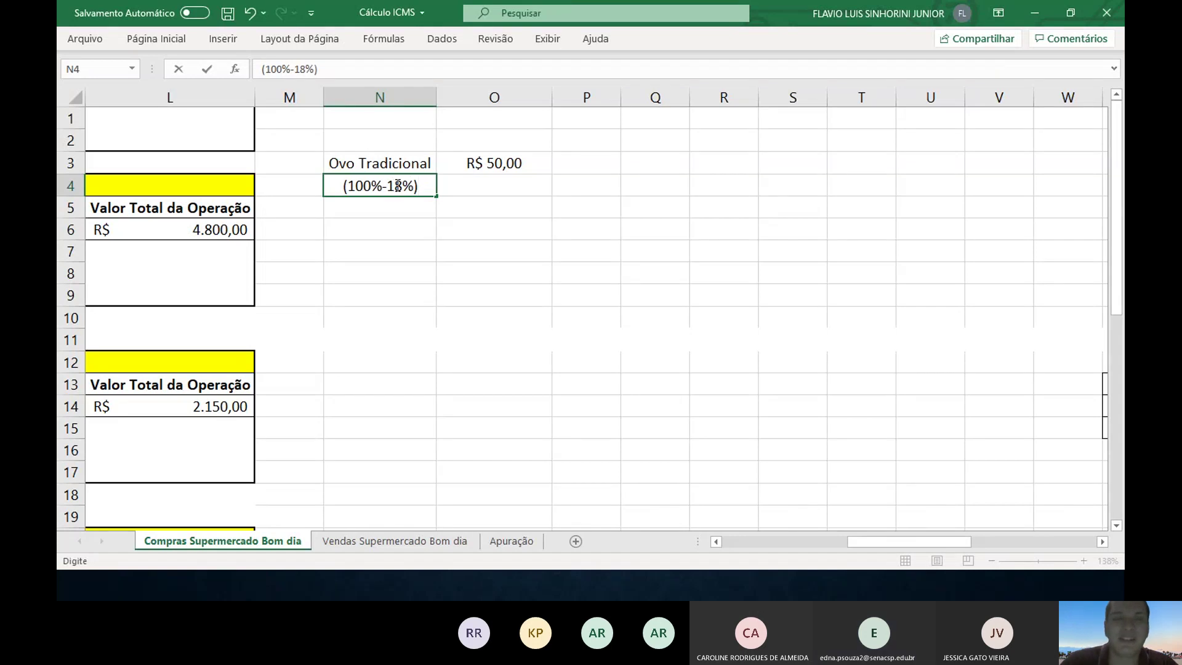
pyautogui.press('Return')
# - Underline the price in cell O3 so it looks like the numerator of a fraction
pyautogui.click(466, 191)
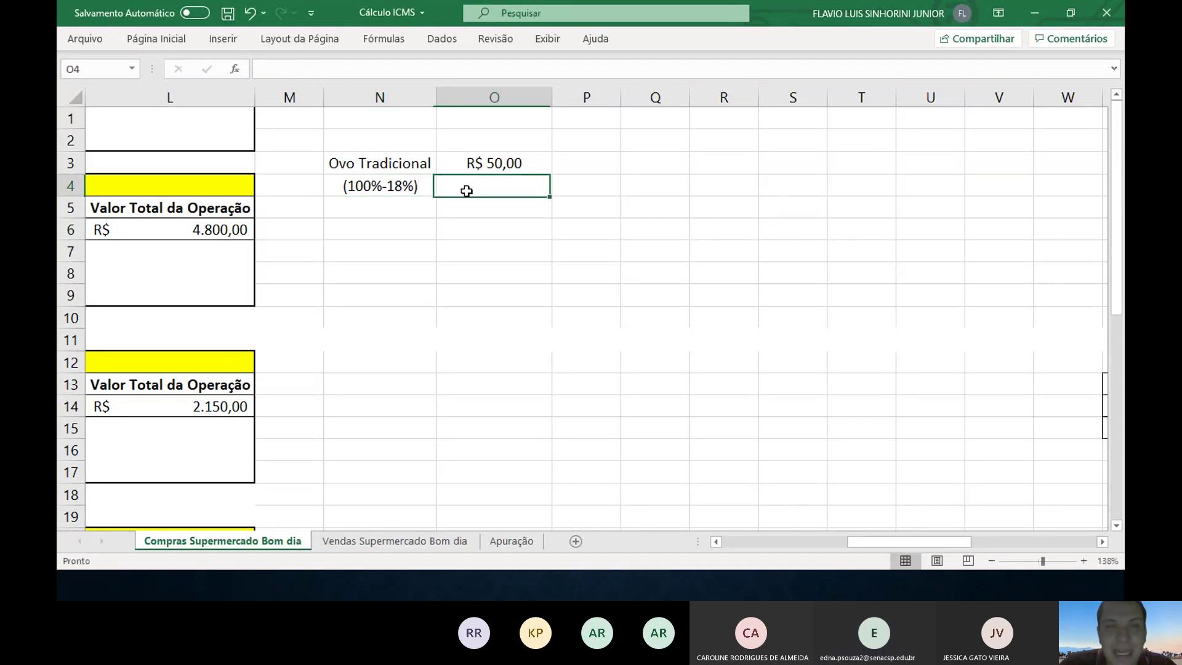
pyautogui.press('Up')
pyautogui.click(141, 38)
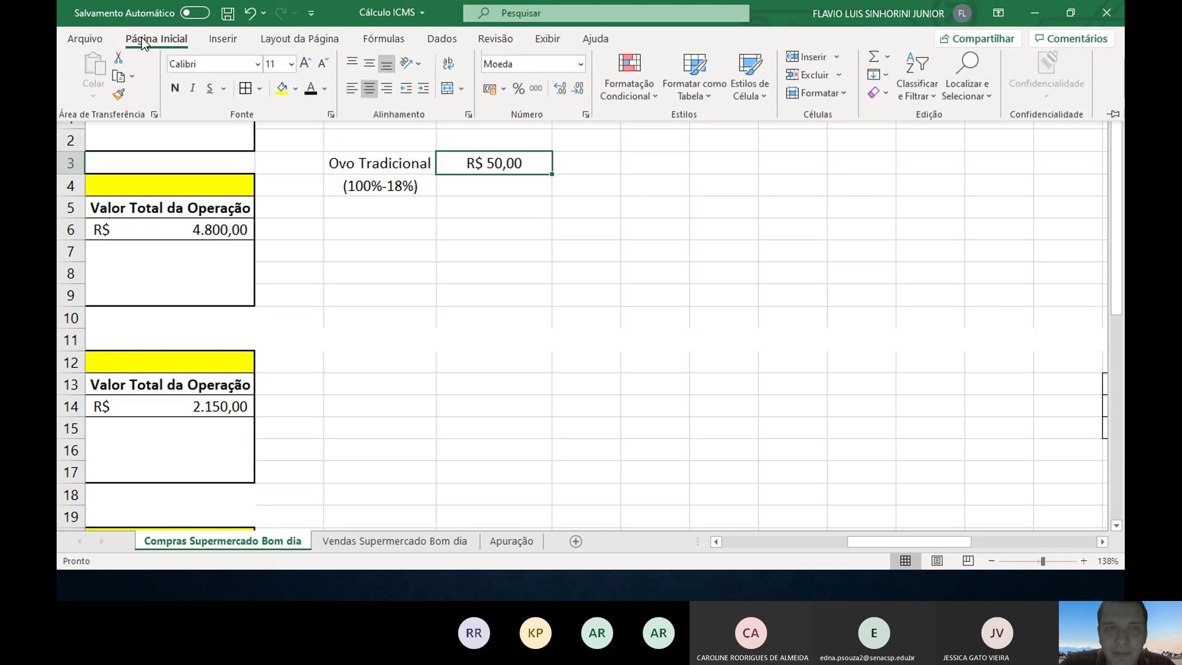
pyautogui.click(207, 98)
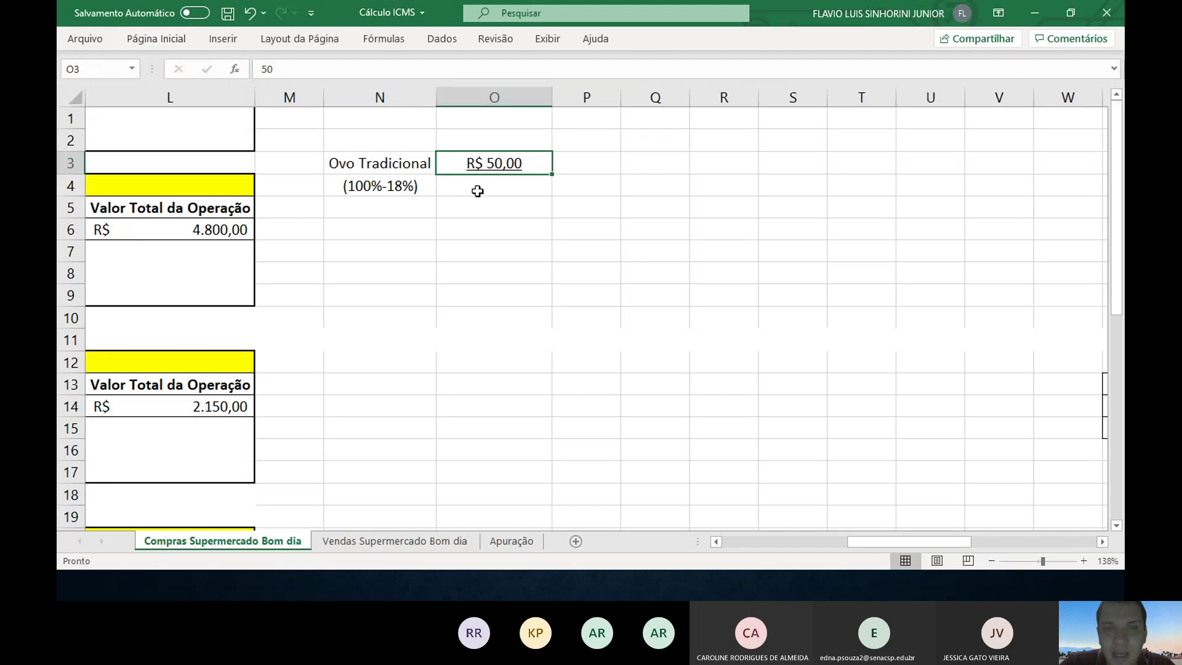
# - Enter the divisor 0,82 in cell O4, below the underlined price
pyautogui.click(477, 192)
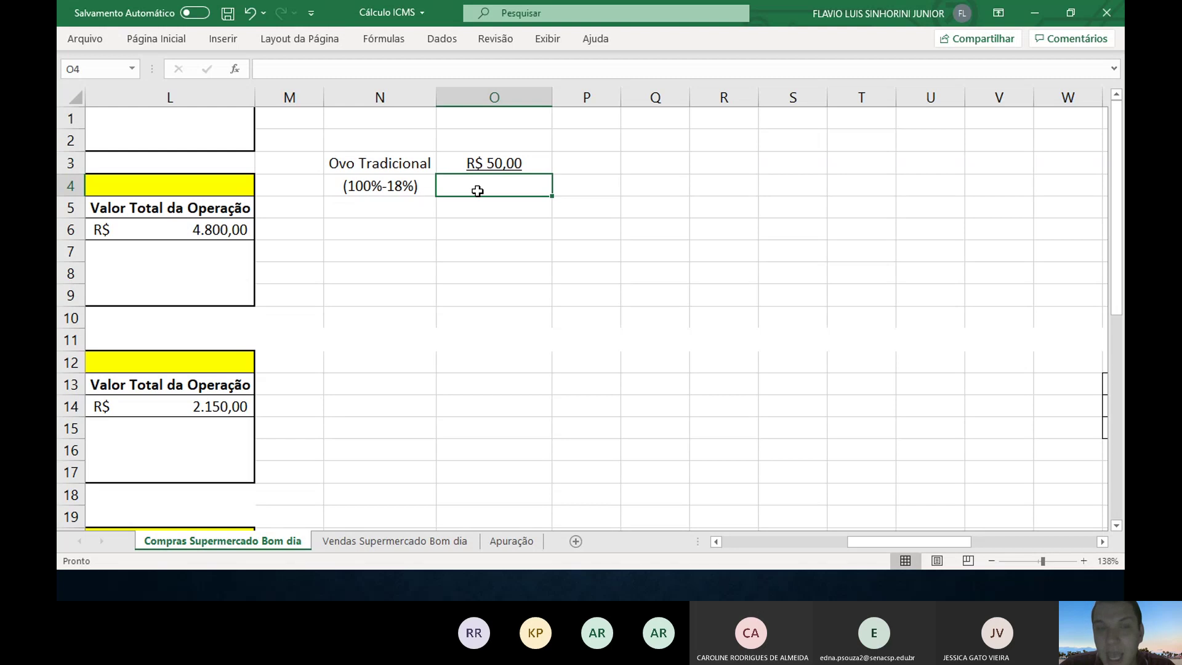
pyautogui.write('88')
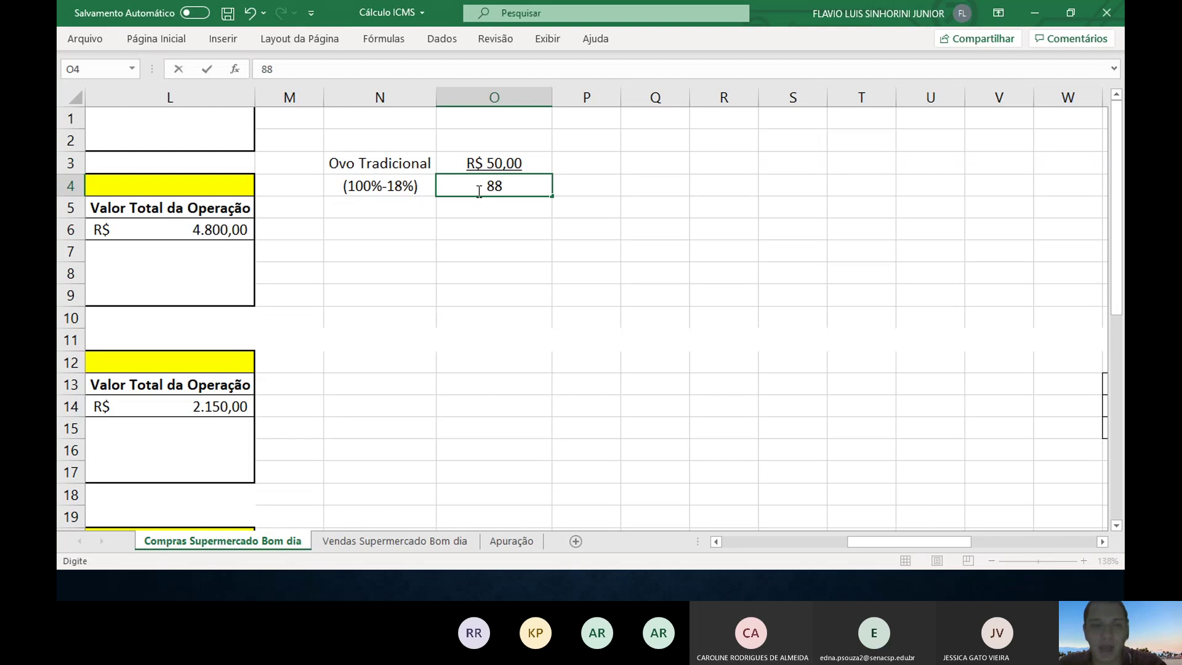
pyautogui.write('%')
pyautogui.press('BackSpace')
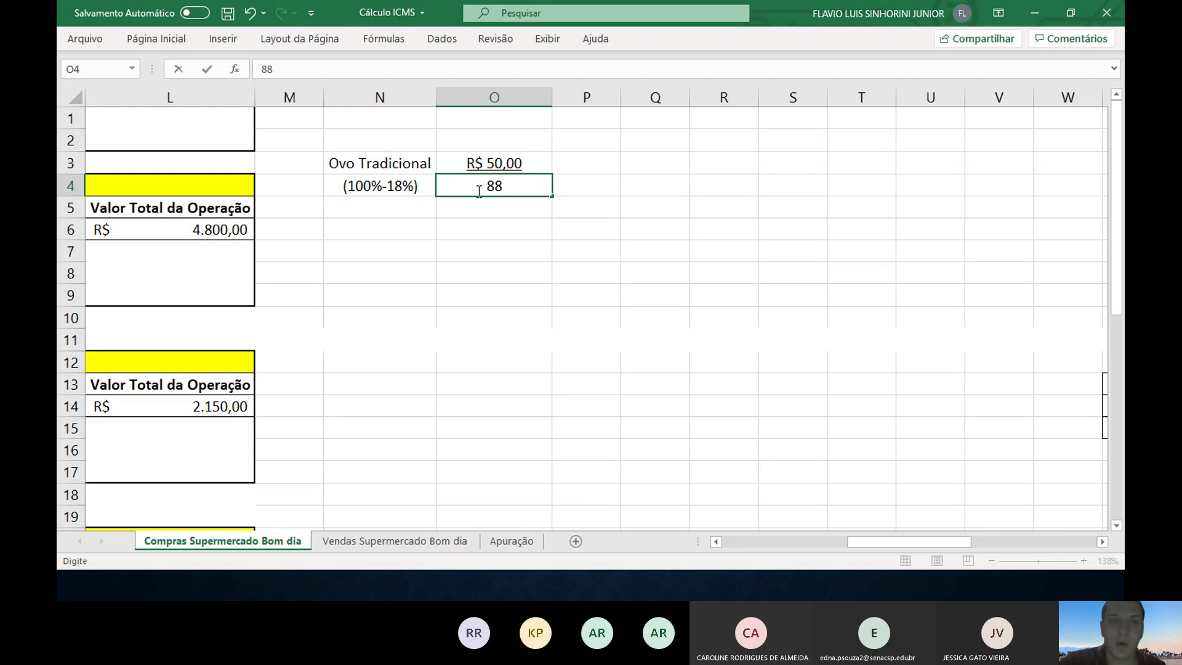
pyautogui.press('BackSpace')
pyautogui.write('2')
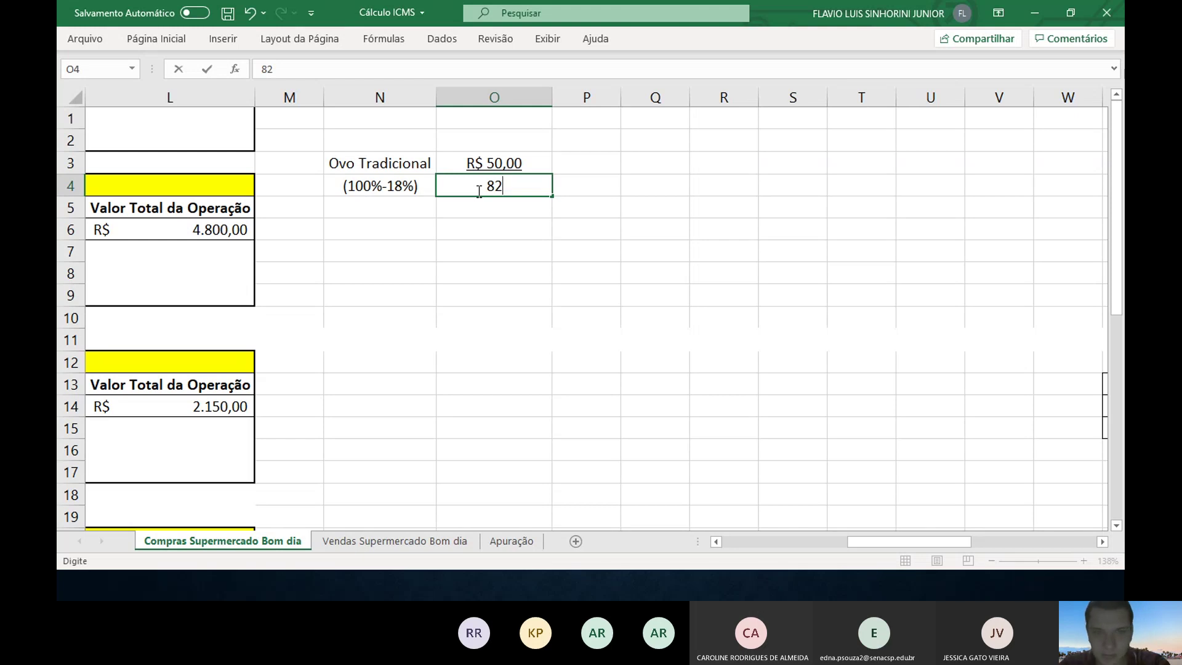
pyautogui.write('%')
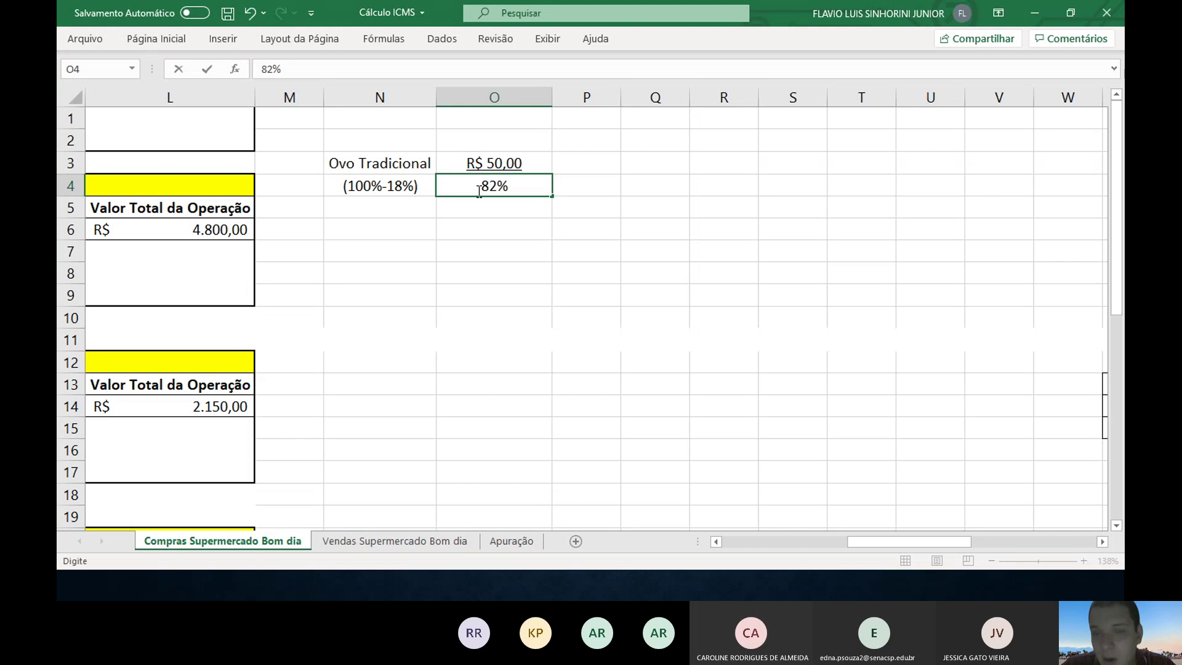
pyautogui.press('BackSpace')
pyautogui.press('BackSpace')
pyautogui.press('BackSpace')
pyautogui.write('0,8')
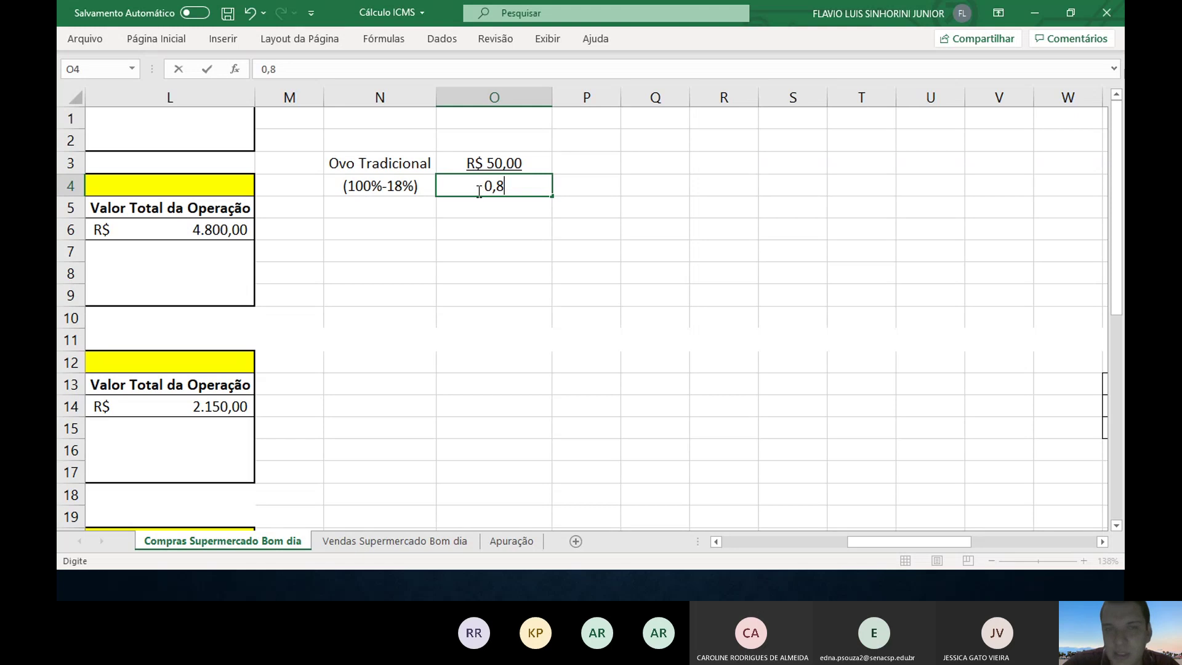
pyautogui.write('2')
pyautogui.press('Return')
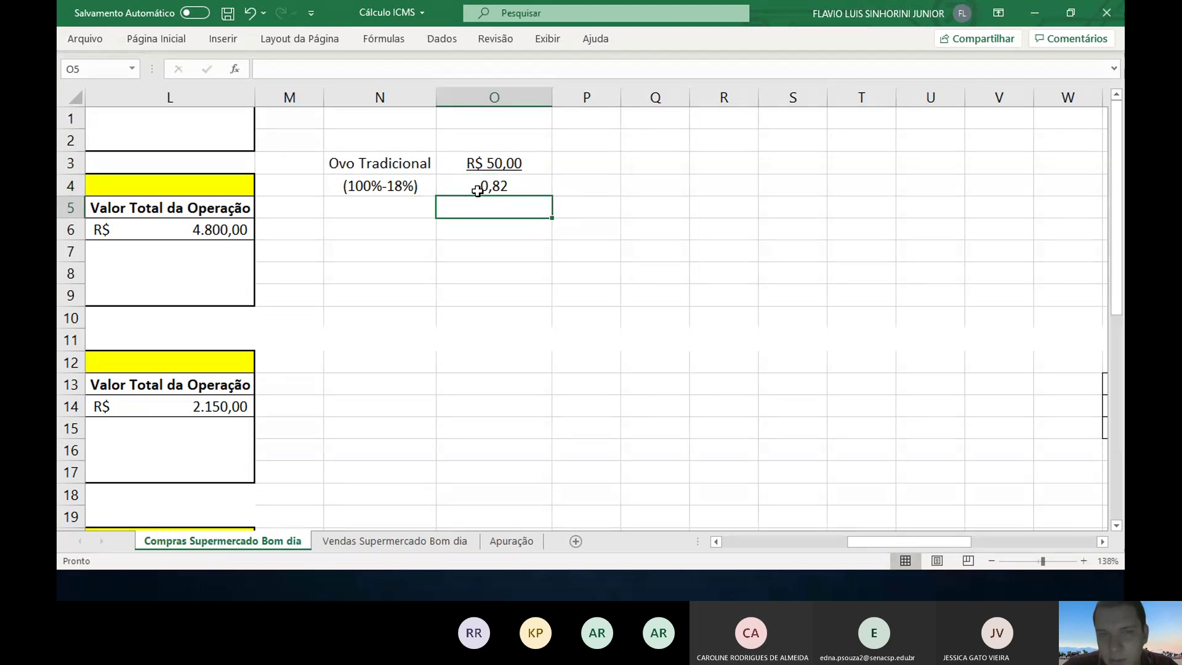
# - Try the percentage number format on the divisor in cell O4 and undo it
pyautogui.click(478, 191)
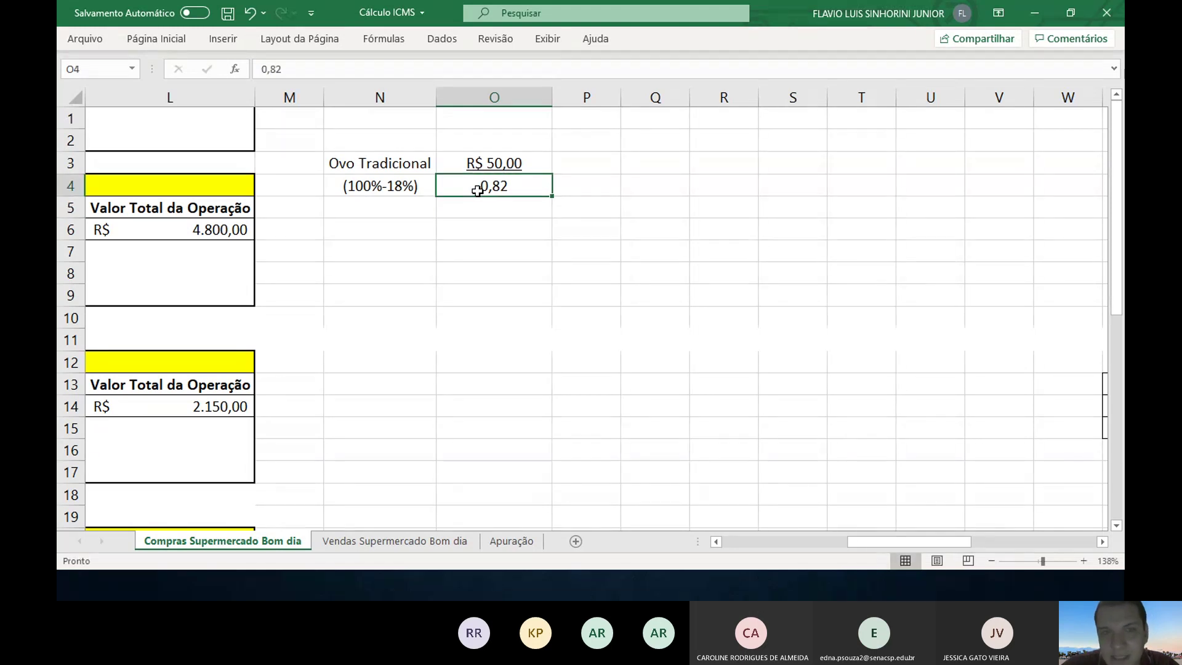
pyautogui.click(174, 45)
pyautogui.click(516, 98)
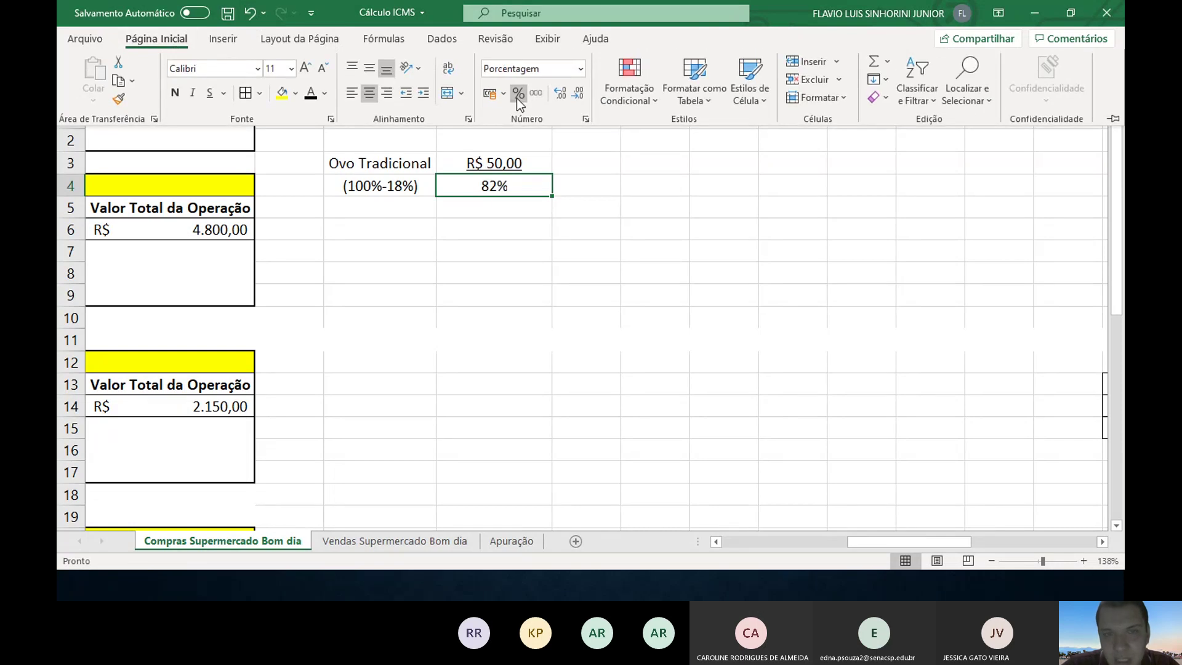
pyautogui.hotkey('ctrl', 'z')
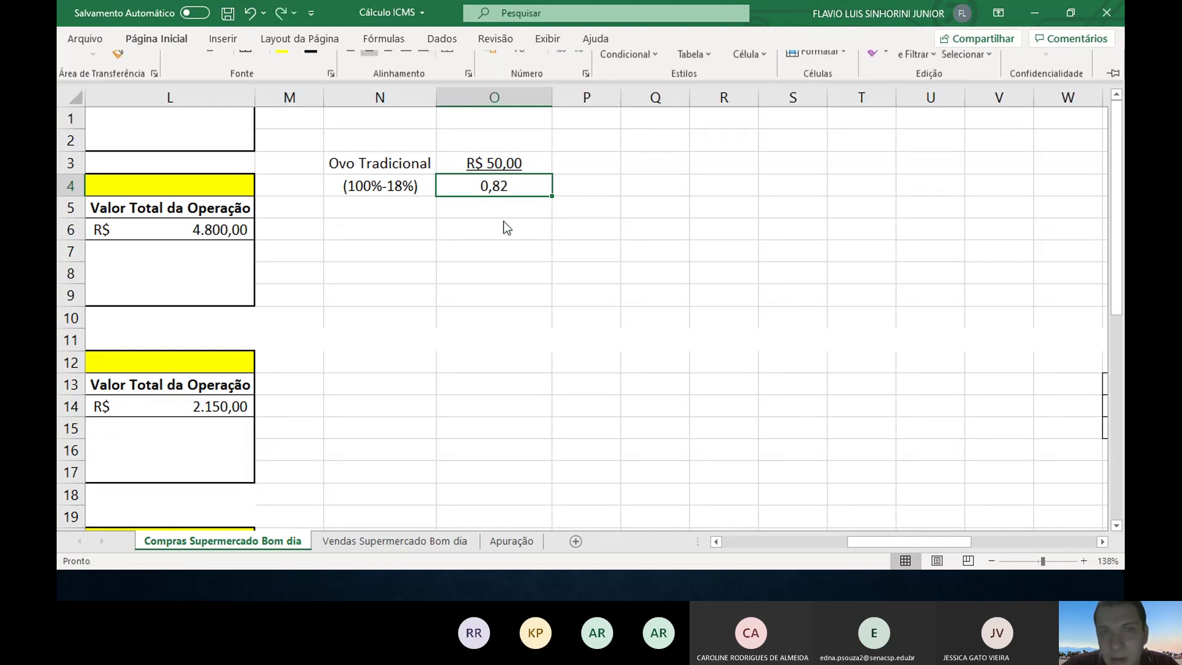
# - Merge and center cells P3 and P4 beside the price and the divisor
pyautogui.click(495, 208)
pyautogui.moveTo(493, 165); pyautogui.dragTo(493, 201)
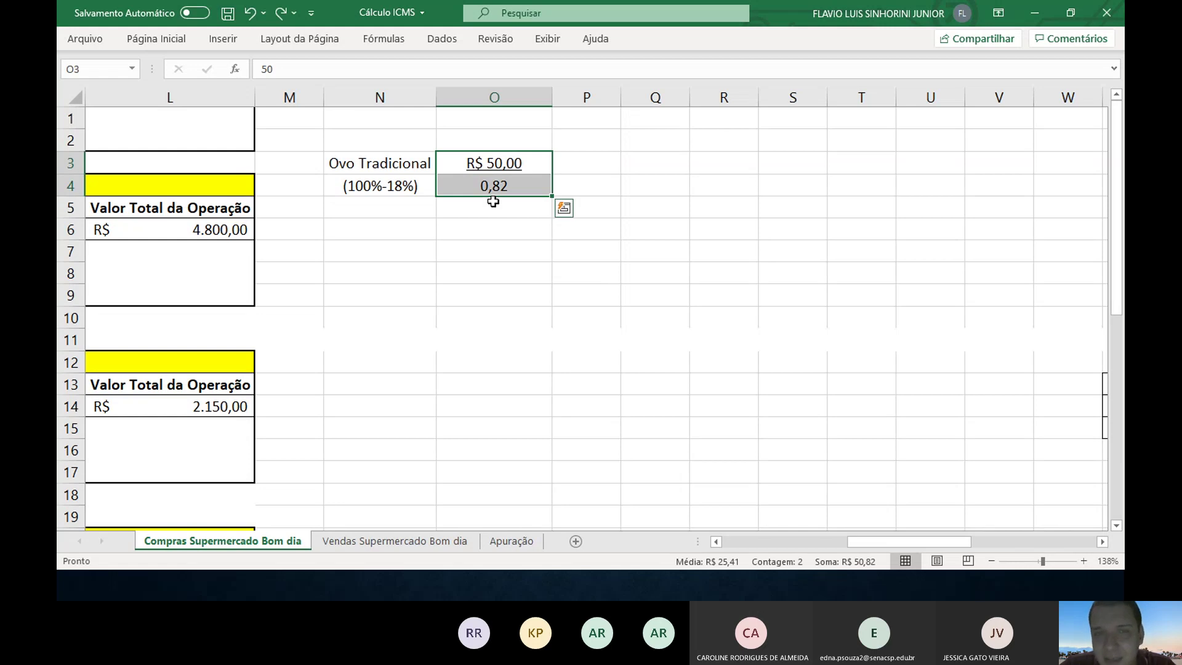
pyautogui.press('Right')
pyautogui.hotkey('shift', 'Down')
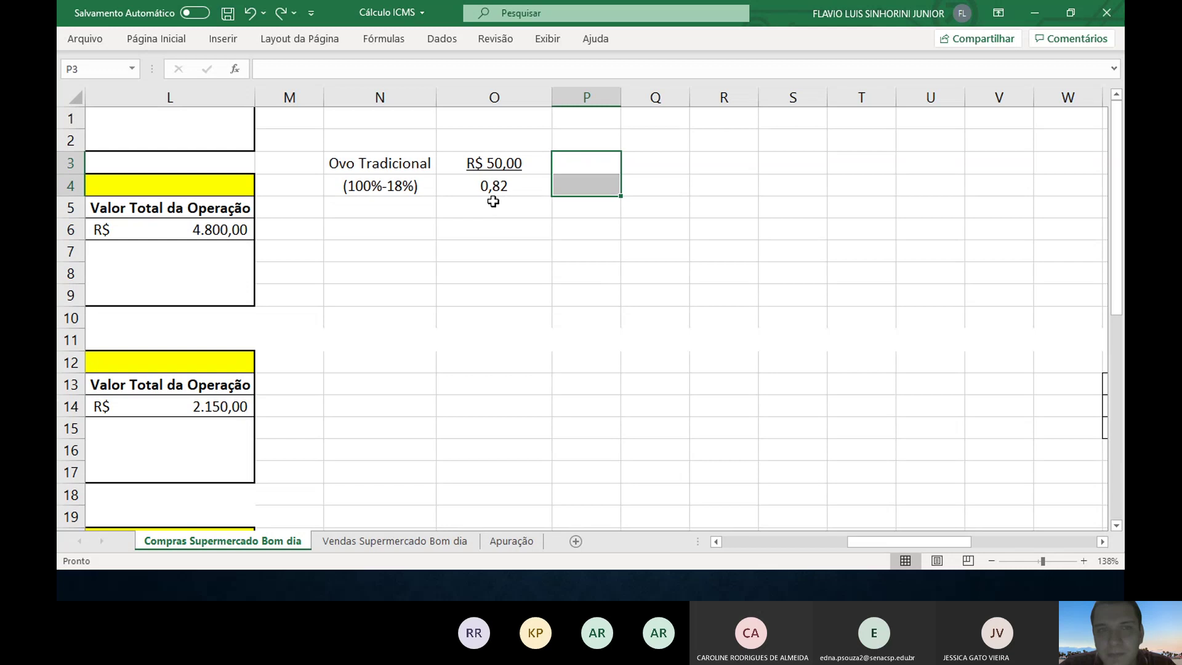
pyautogui.click(145, 37)
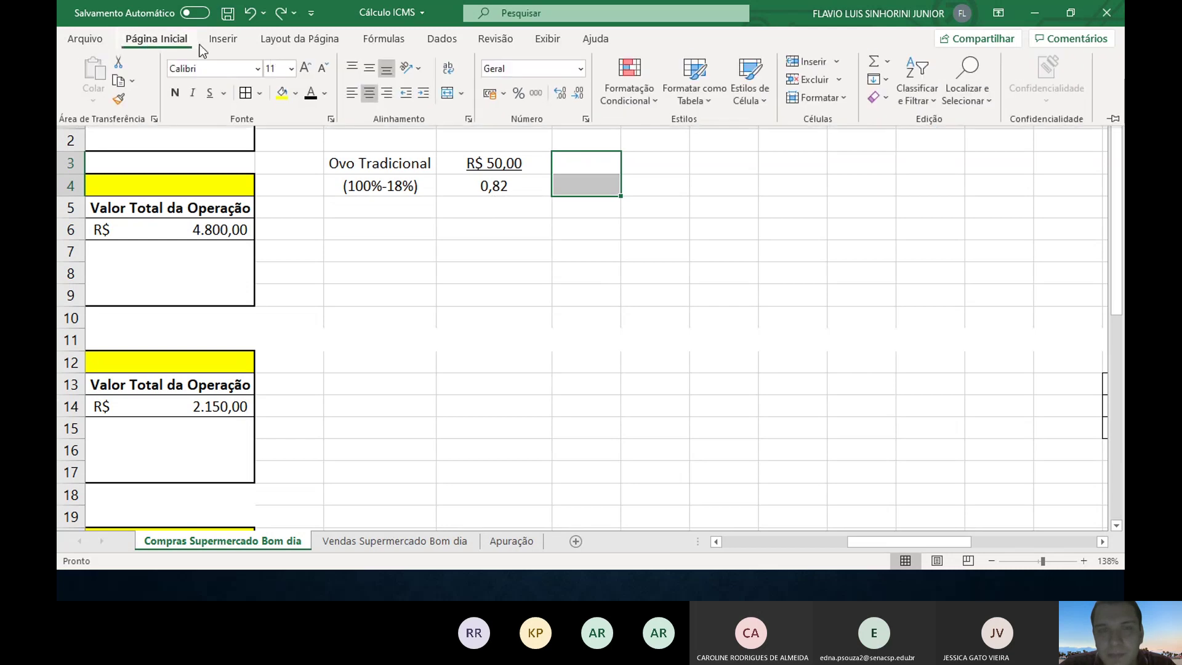
pyautogui.click(455, 94)
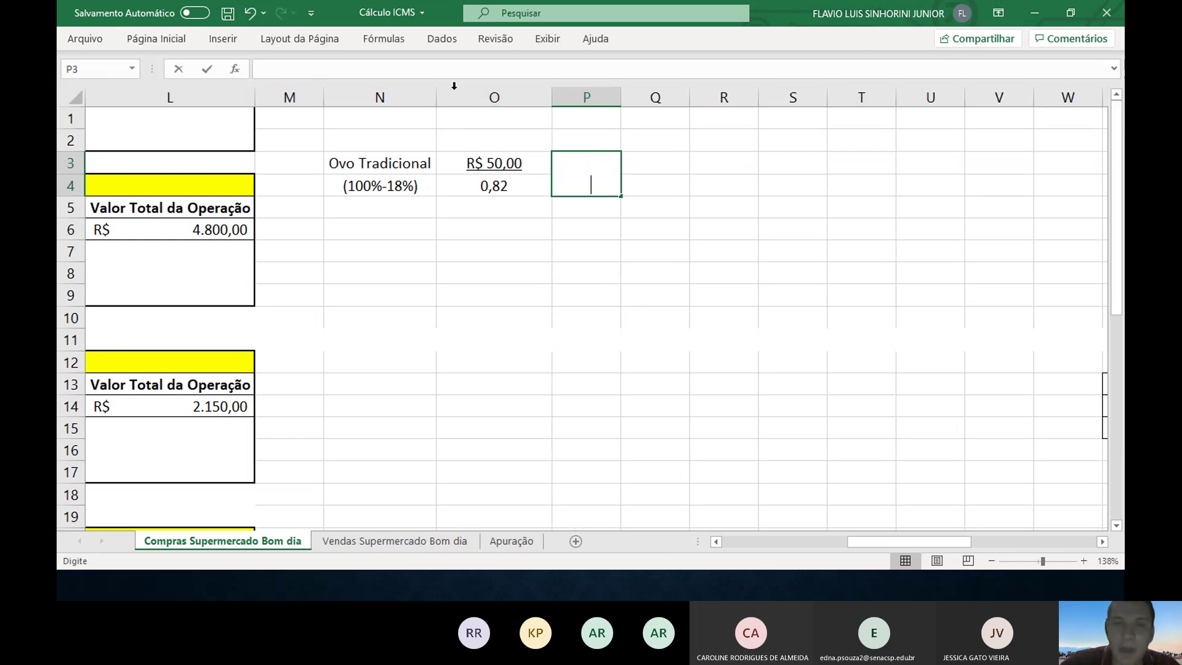
# - Enter the formula =O3/O4 in the merged cell P3 to divide the price by 0,82
pyautogui.write('=')
pyautogui.click(503, 162)
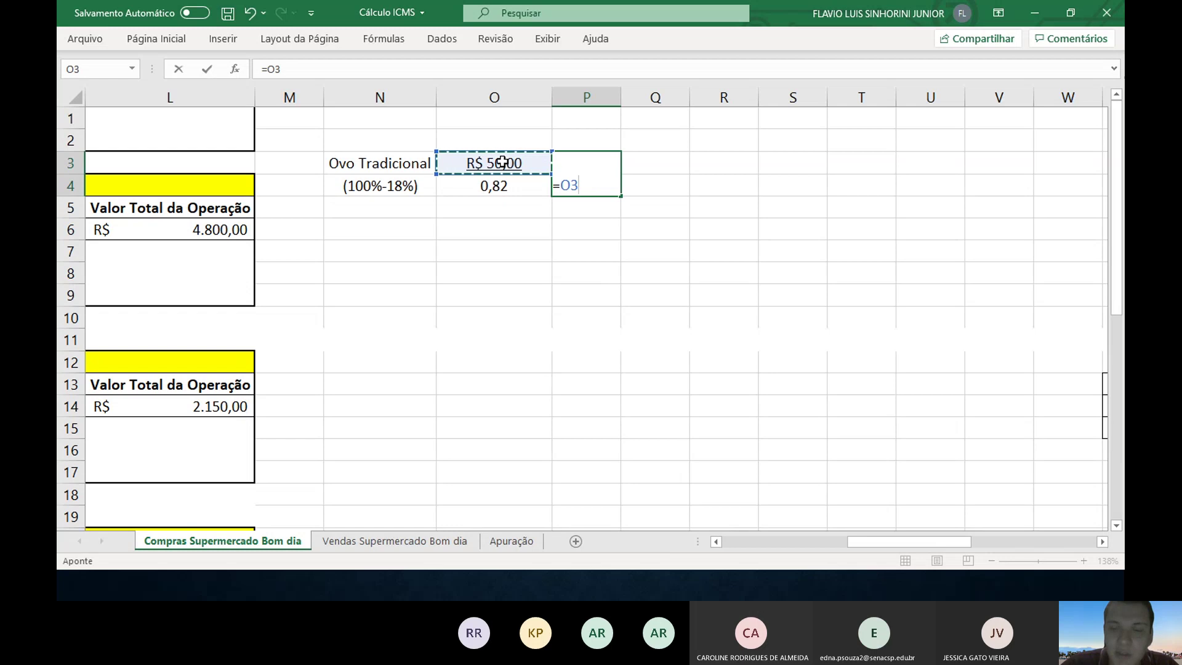
pyautogui.write('/')
pyautogui.click(497, 186)
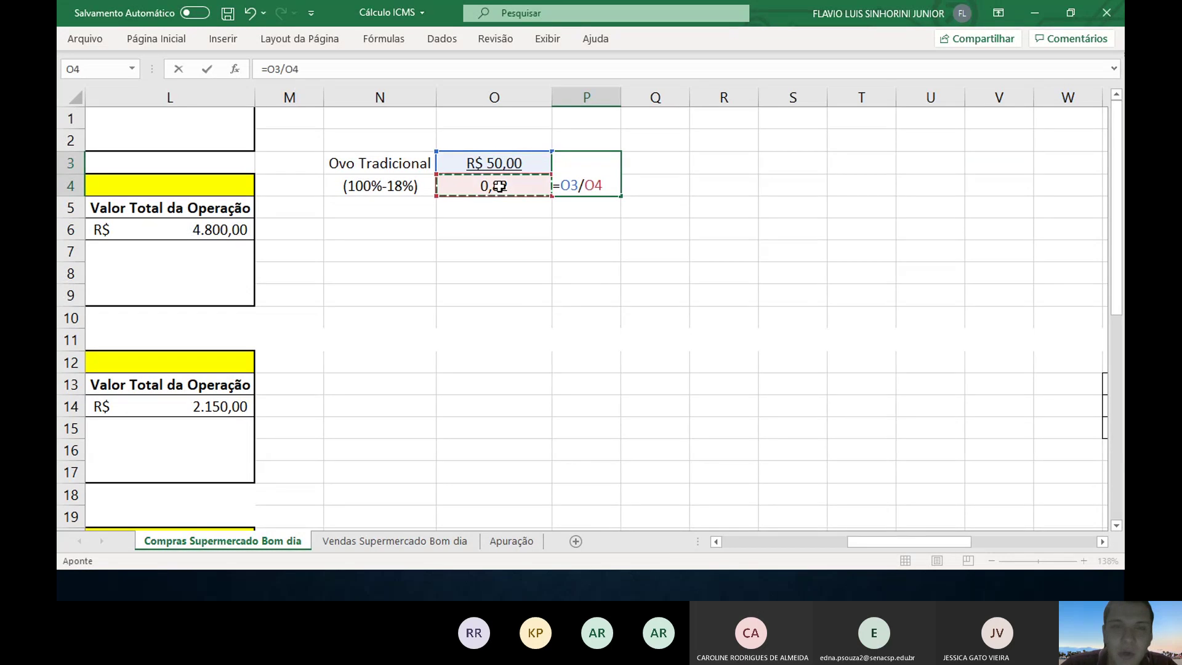
pyautogui.press('Return')
# - Center the division result vertically in the merged cell P3
pyautogui.click(600, 177)
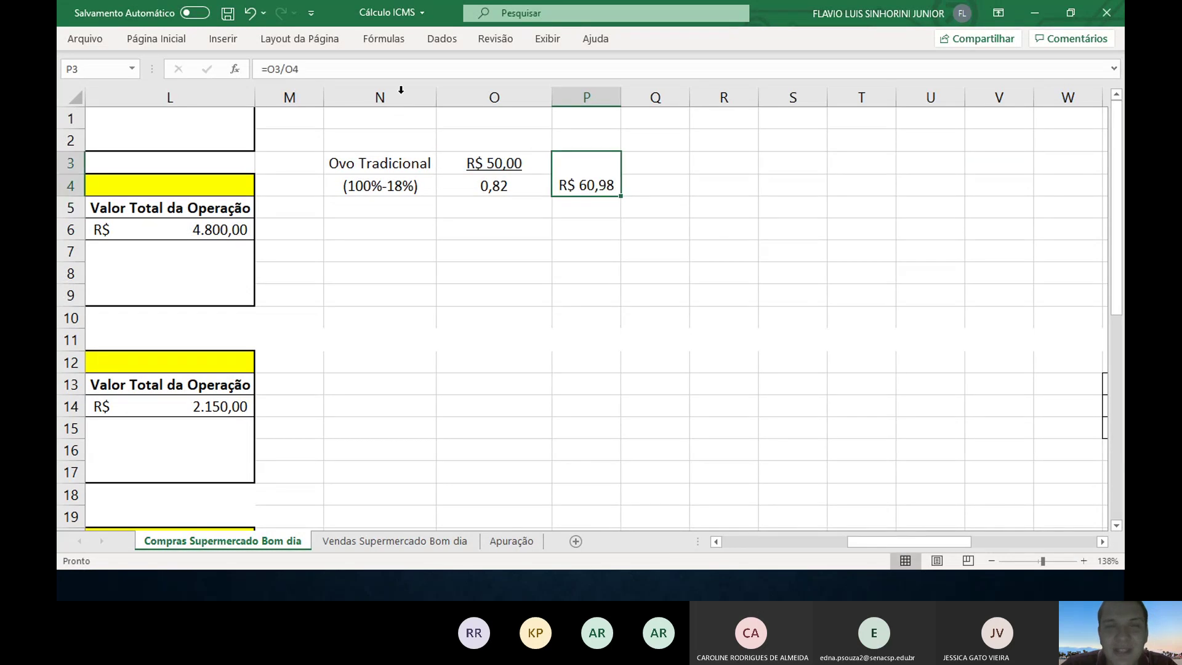
pyautogui.click(175, 36)
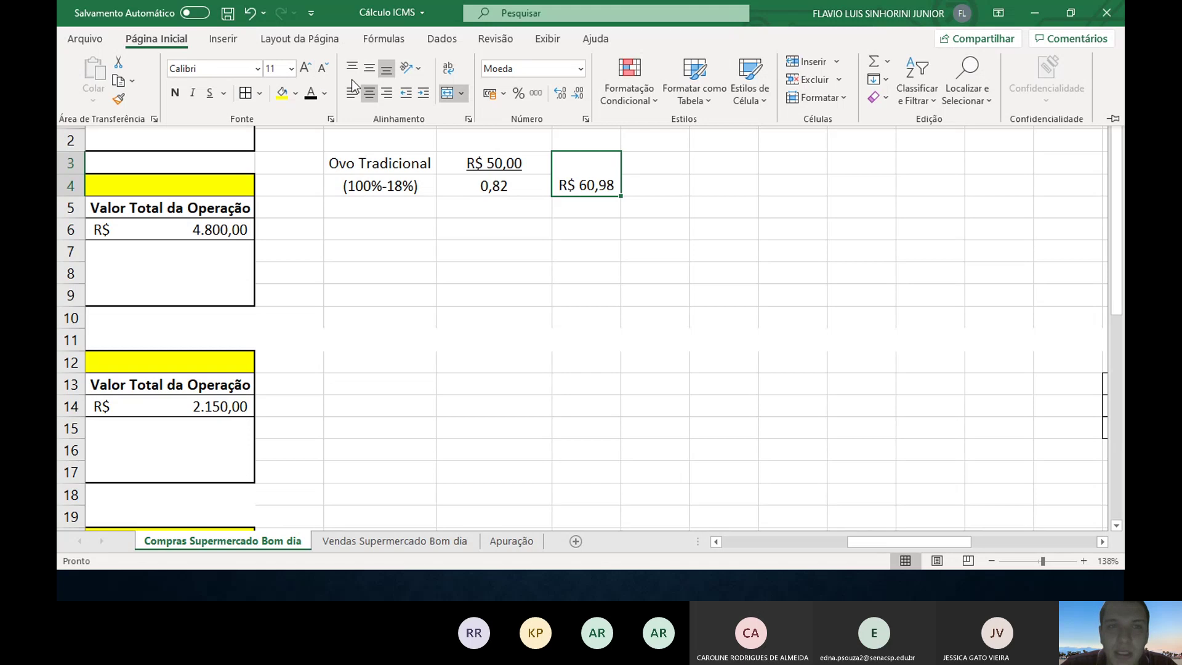
pyautogui.click(369, 70)
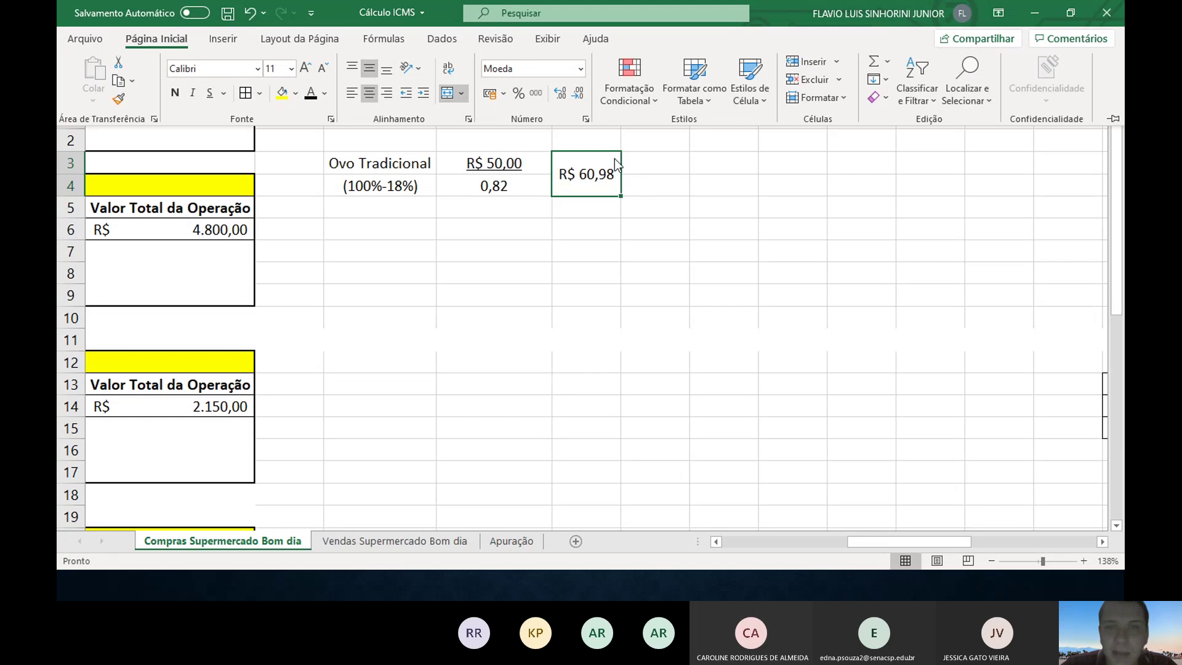
# - Label cell Q3 "ICMS" and calculate the tax below it in Q4 with the formula =P3*18%
pyautogui.click(644, 173)
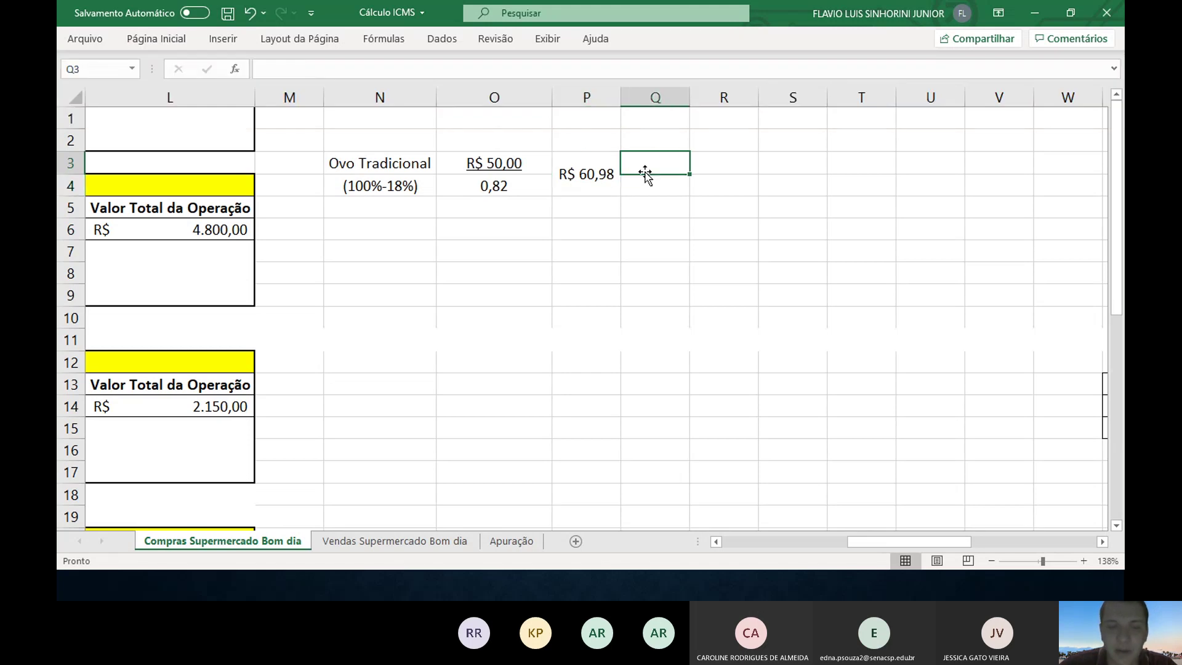
pyautogui.write('ICMS')
pyautogui.press('Return')
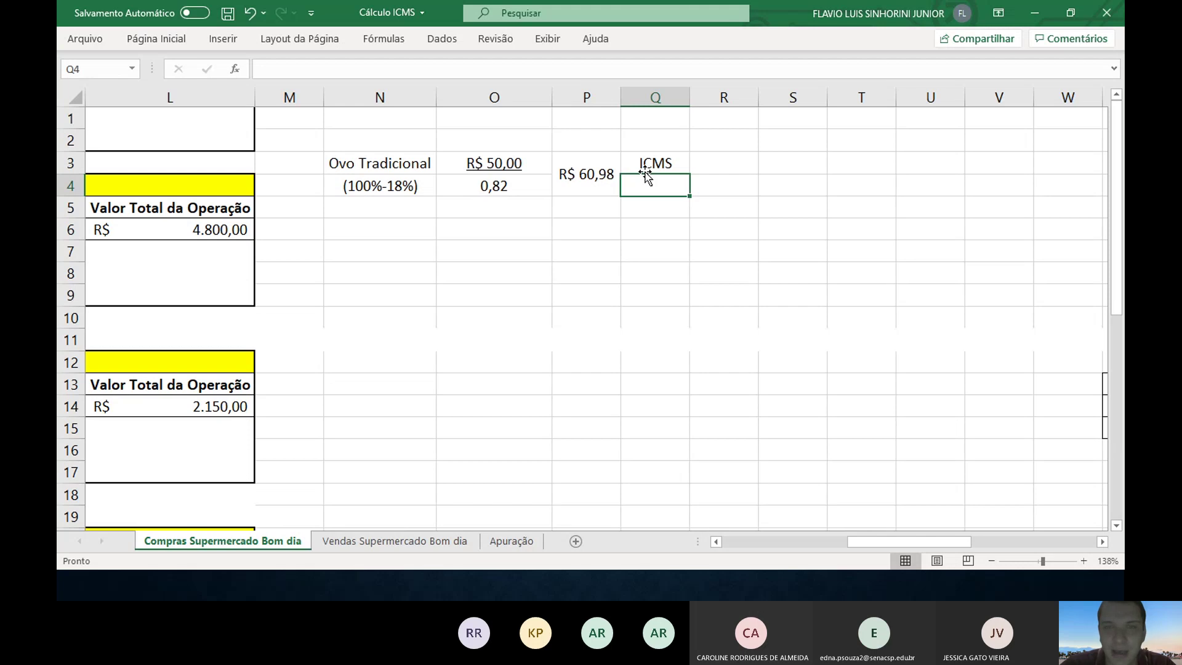
pyautogui.write('=')
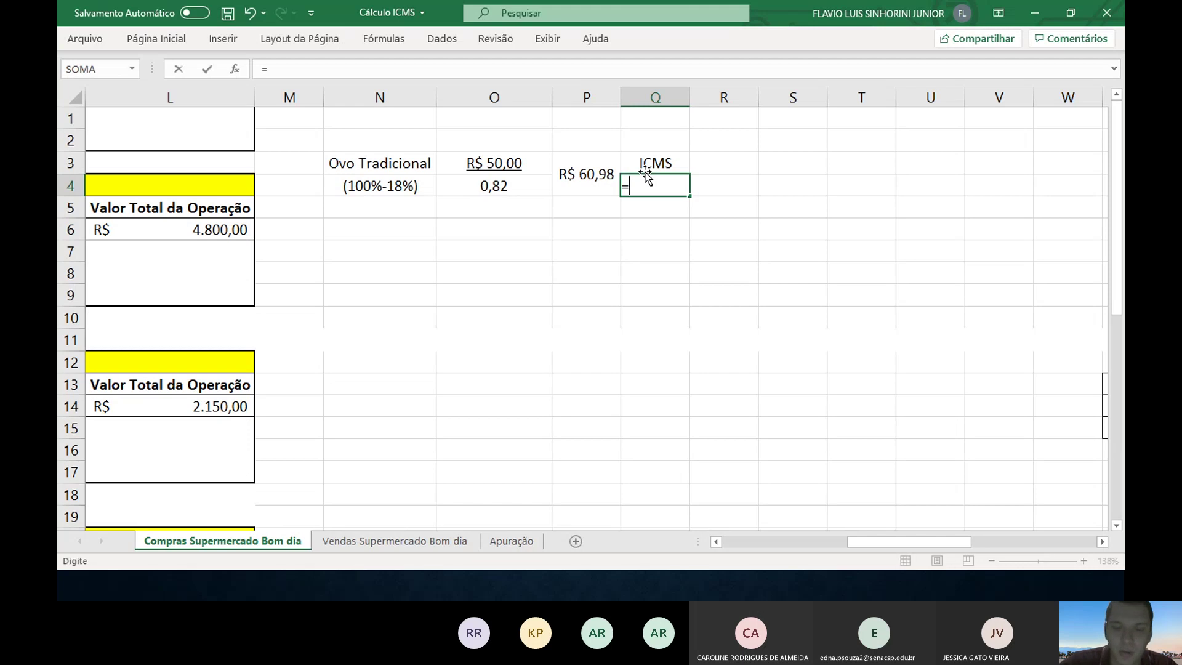
pyautogui.press('Left')
pyautogui.write('*1')
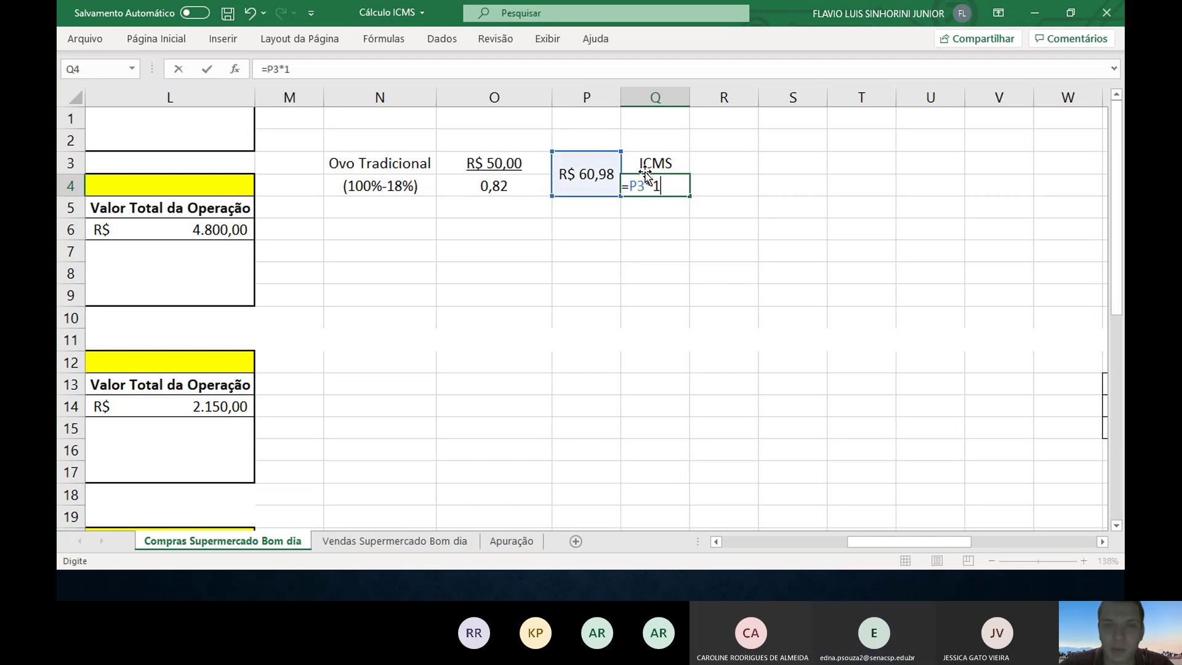
pyautogui.write('8%')
pyautogui.press('Left')
pyautogui.press('Up')
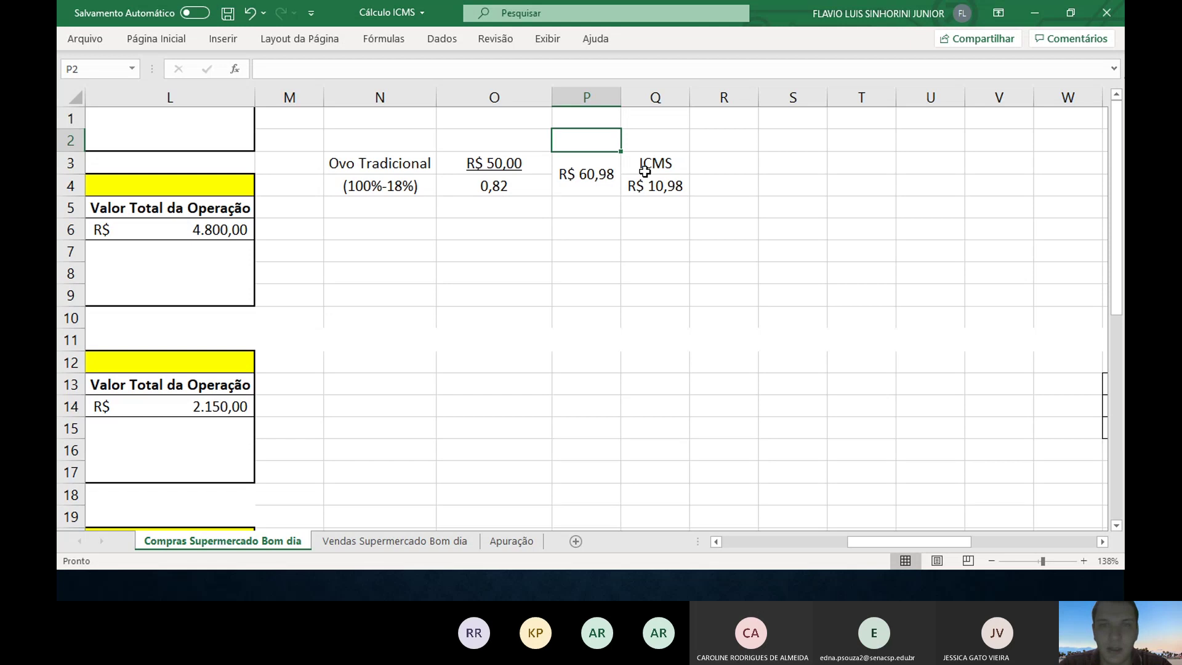
# - Relabel cell Q3 as "Aliq" and enter the heading "ICMS" in cell R3
pyautogui.click(644, 171)
pyautogui.write('Aliq')
pyautogui.press('Tab')
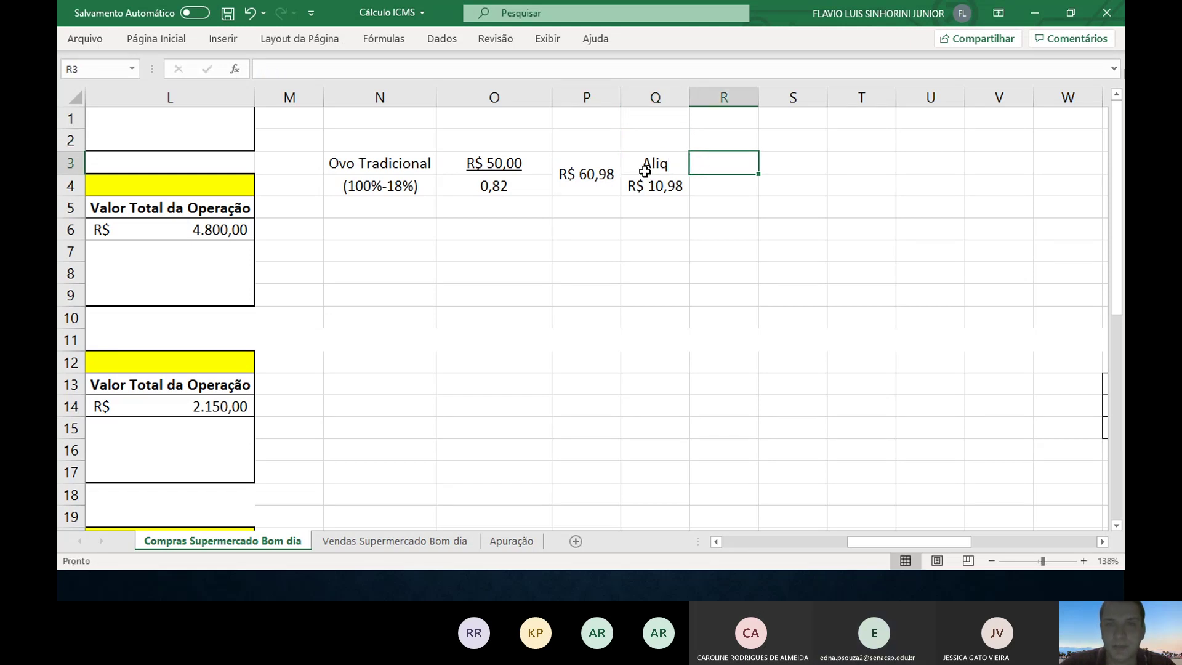
pyautogui.hotkey('shift', 'Down')
pyautogui.hotkey('shift', 'Up')
pyautogui.write('ICMS')
pyautogui.press('Return')
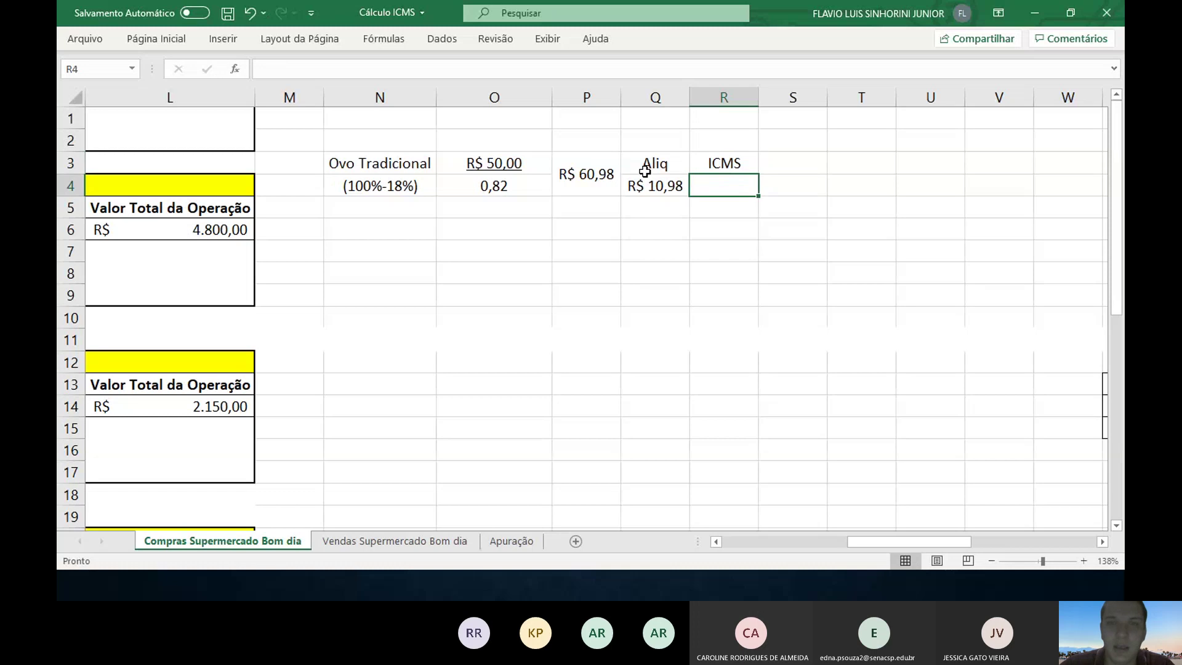
# - Enter the formula =P3-Q4 in cell R4 to subtract the tax from the selling price
pyautogui.write('=')
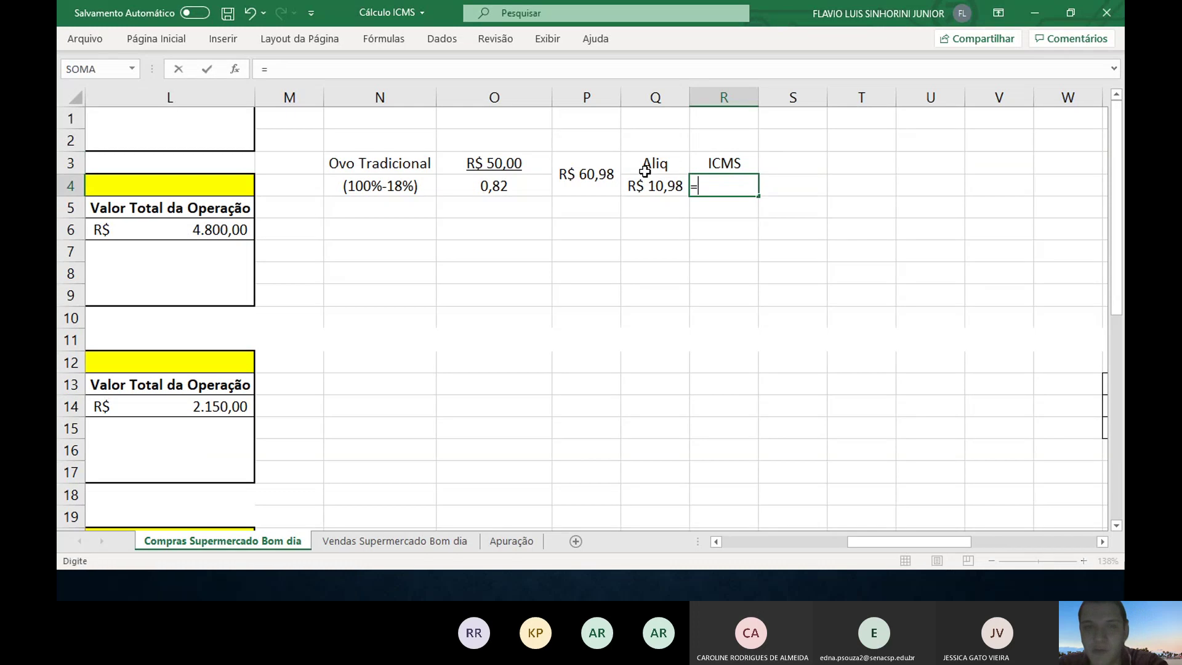
pyautogui.press('Left')
pyautogui.press('Left')
pyautogui.press('Up')
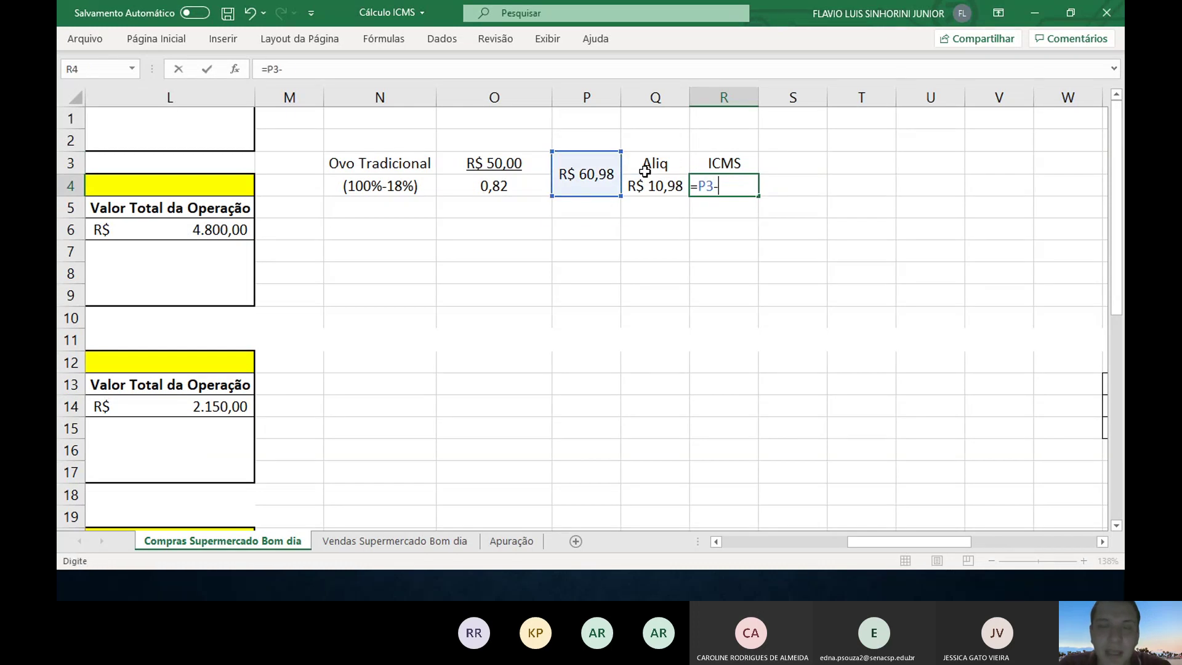
pyautogui.write('-')
pyautogui.press('Down')
pyautogui.press('Right')
pyautogui.press('Up')
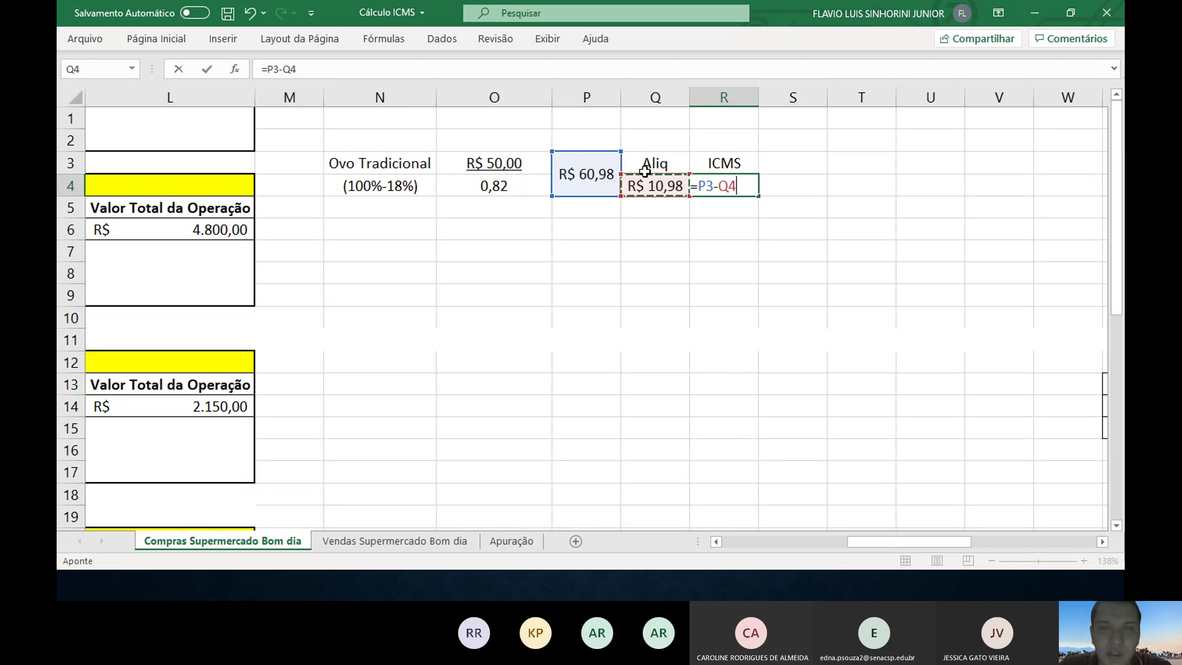
pyautogui.press('Return')
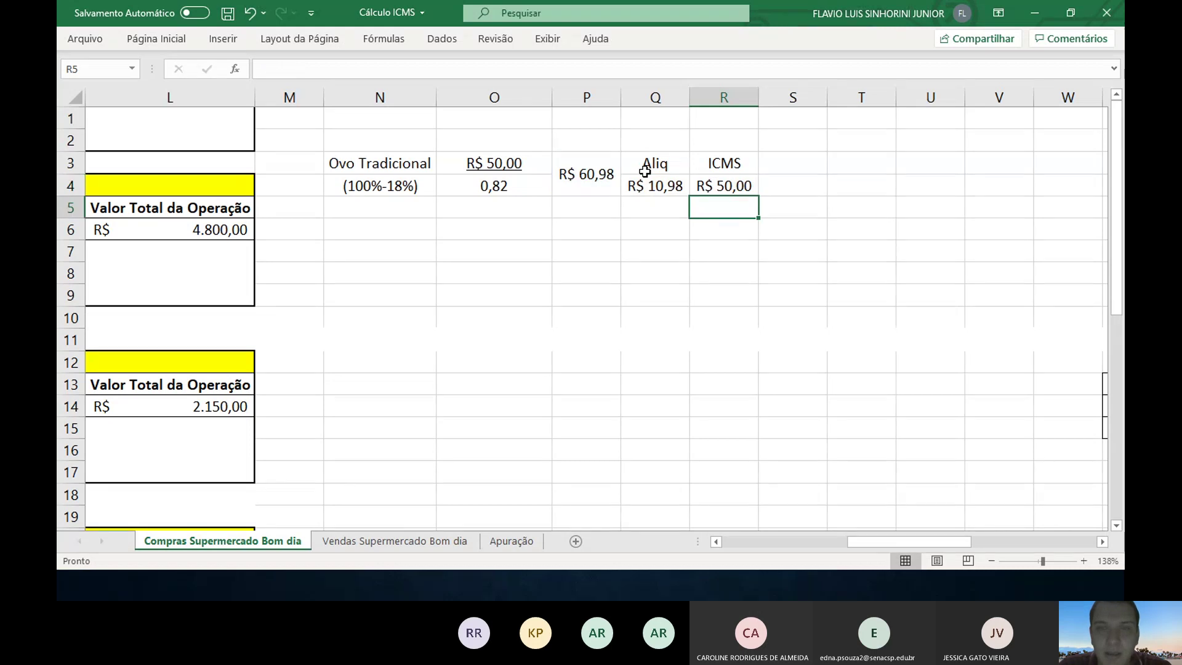
# - Change the heading in cell R3 to "Real" and the one in Q3 to "ICMS"
pyautogui.press('Up')
pyautogui.press('Up')
pyautogui.write('Real')
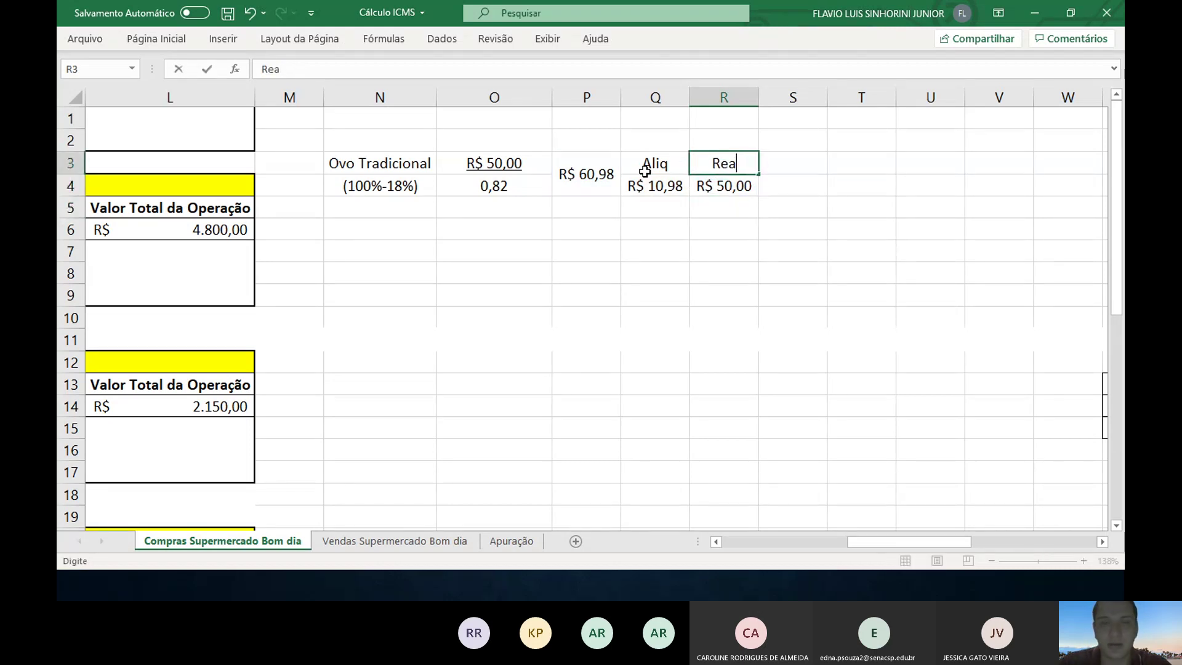
pyautogui.press('Left')
pyautogui.write('ICMS')
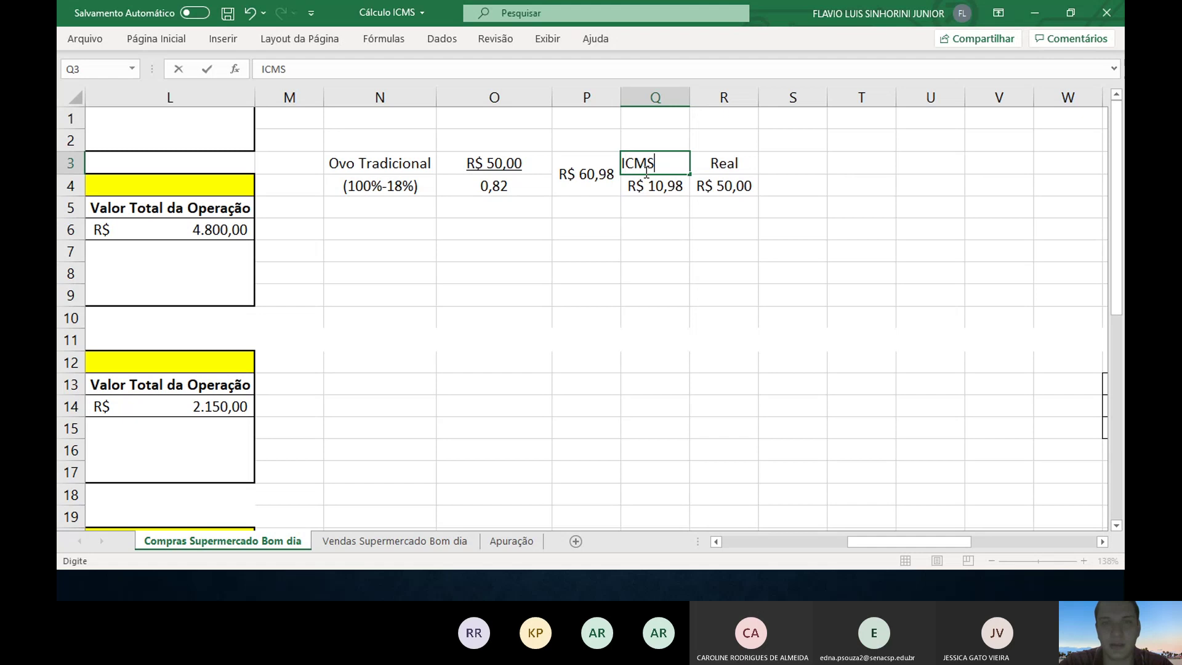
pyautogui.press('Return')
# - Enter the heading "Preço de Venda" in cell P2 and widen column P to fit it
pyautogui.press('Left')
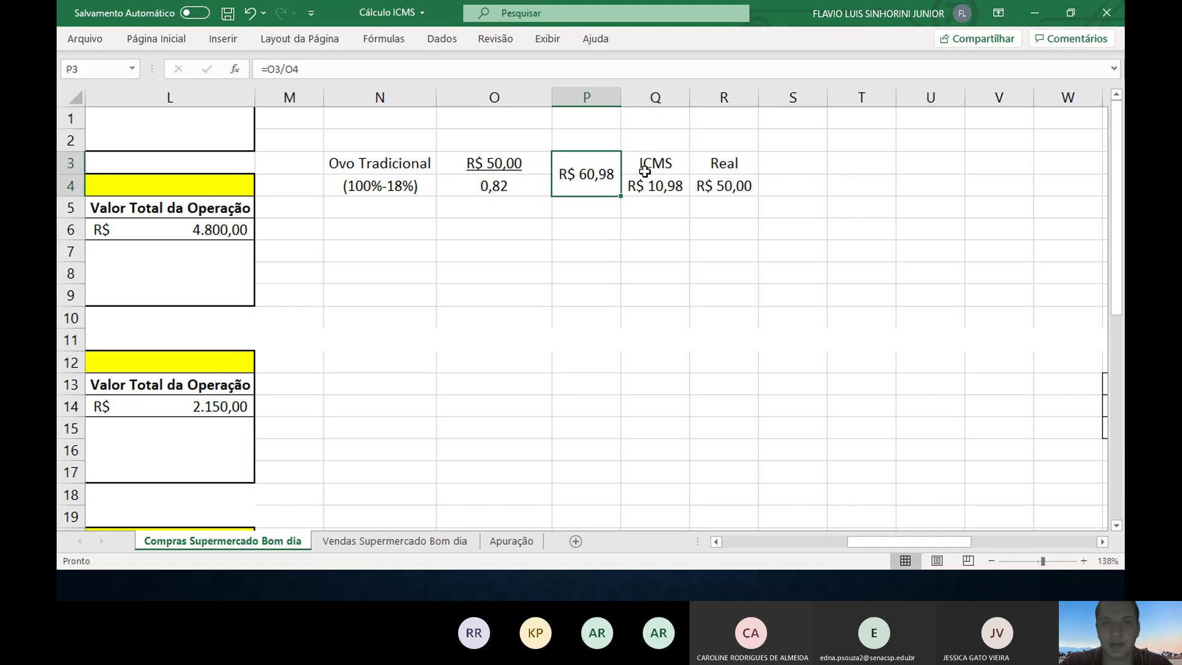
pyautogui.press('Up')
pyautogui.write('Prel')
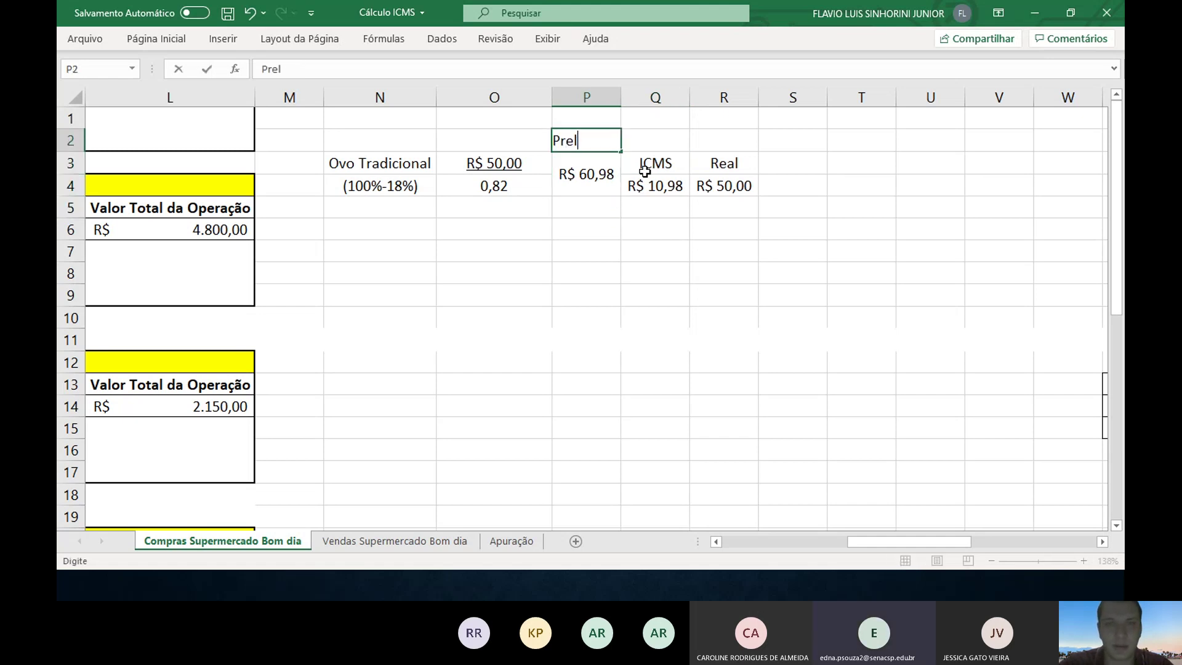
pyautogui.write('ço de Venda')
pyautogui.press('Return')
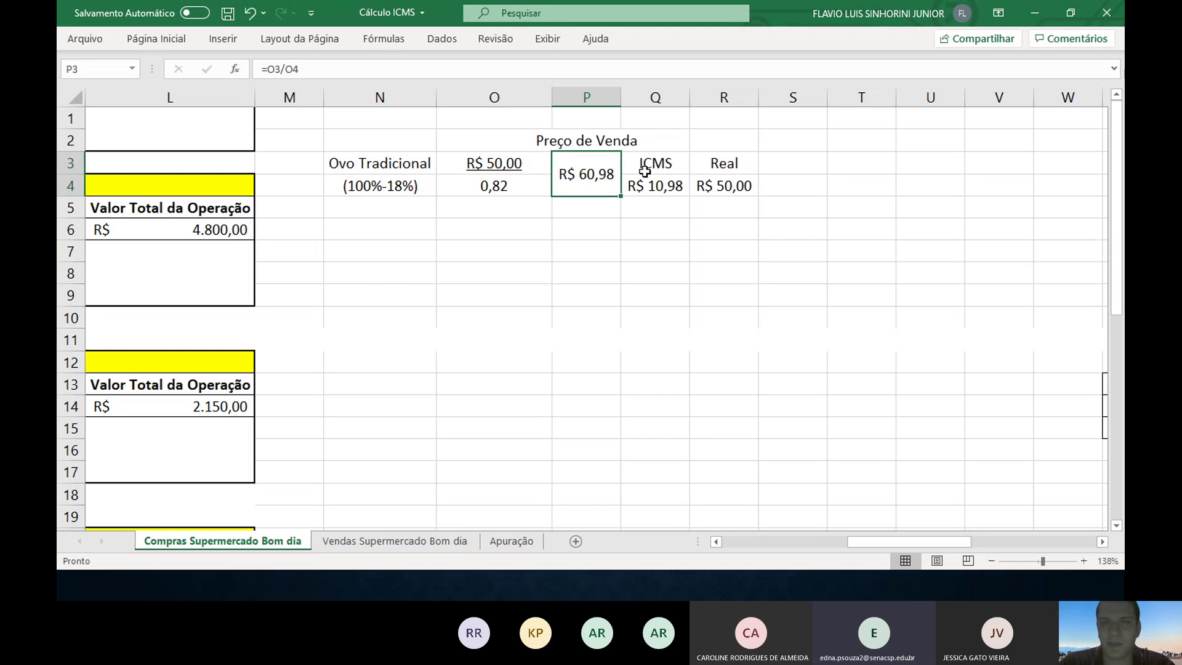
pyautogui.doubleClick(620, 98)
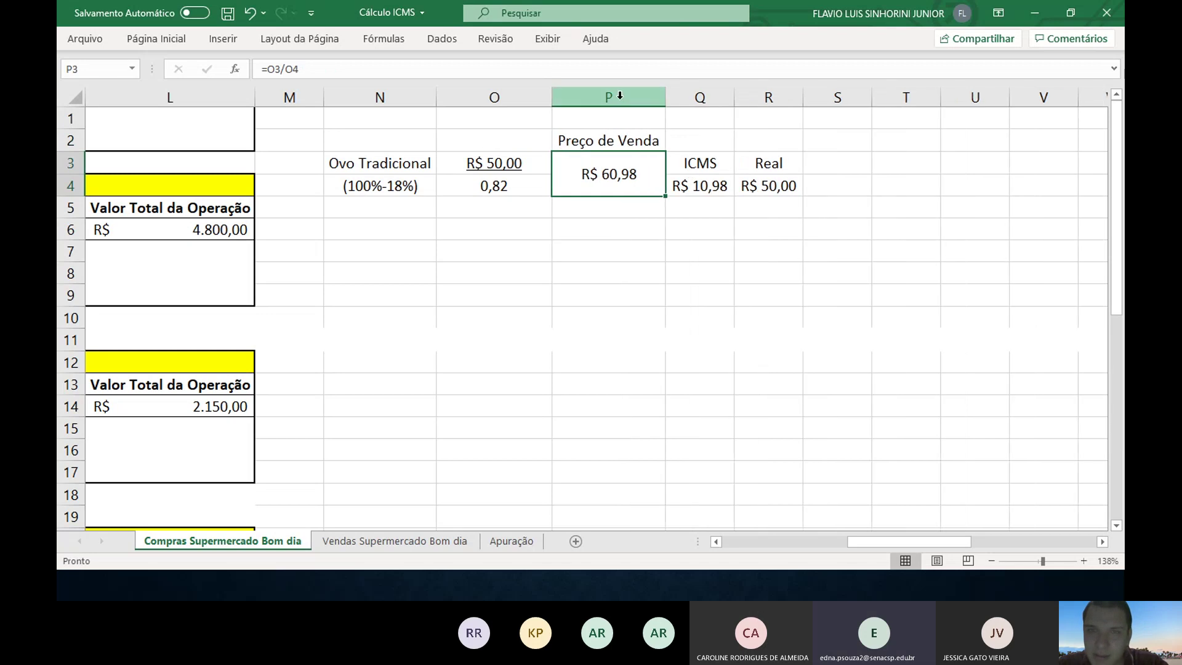
pyautogui.click(669, 268)
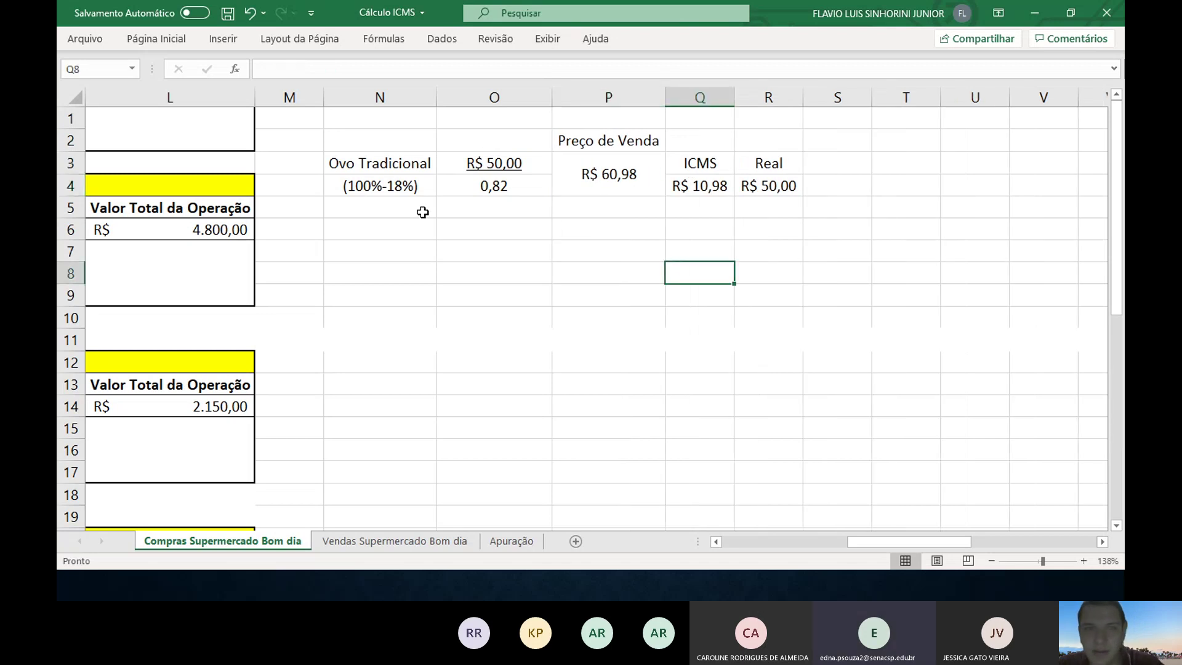
# - Apply borders to all cells of the calculation table in N2:R4
pyautogui.click(393, 150)
pyautogui.hotkey('shift', 'Right')
pyautogui.hotkey('shift', 'Right')
pyautogui.hotkey('shift', 'Right')
pyautogui.hotkey('shift', 'Right')
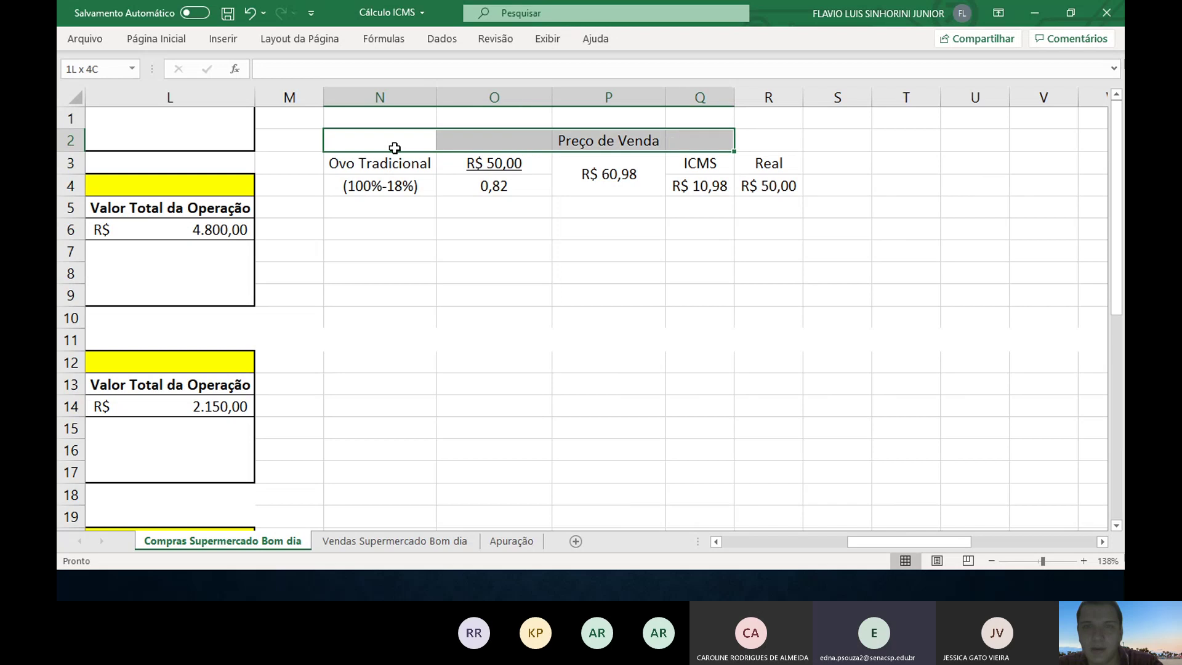
pyautogui.hotkey('shift', 'Down')
pyautogui.hotkey('shift', 'Down')
pyautogui.hotkey('shift', 'Down')
pyautogui.hotkey('shift', 'Up')
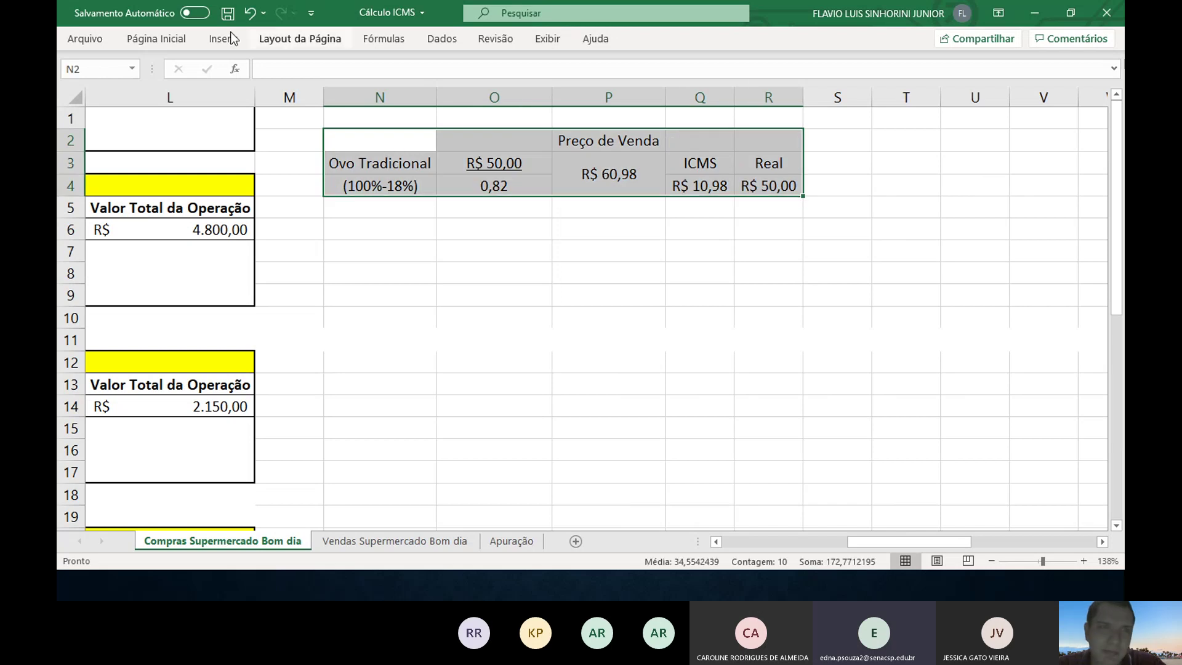
pyautogui.click(180, 42)
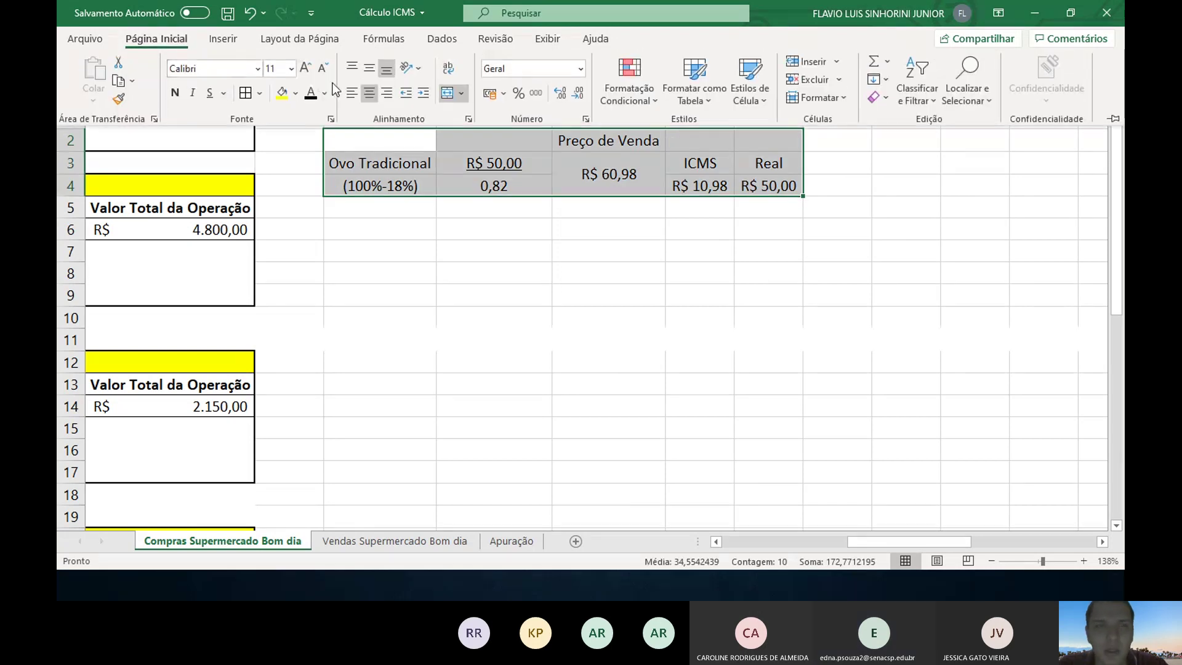
pyautogui.click(240, 94)
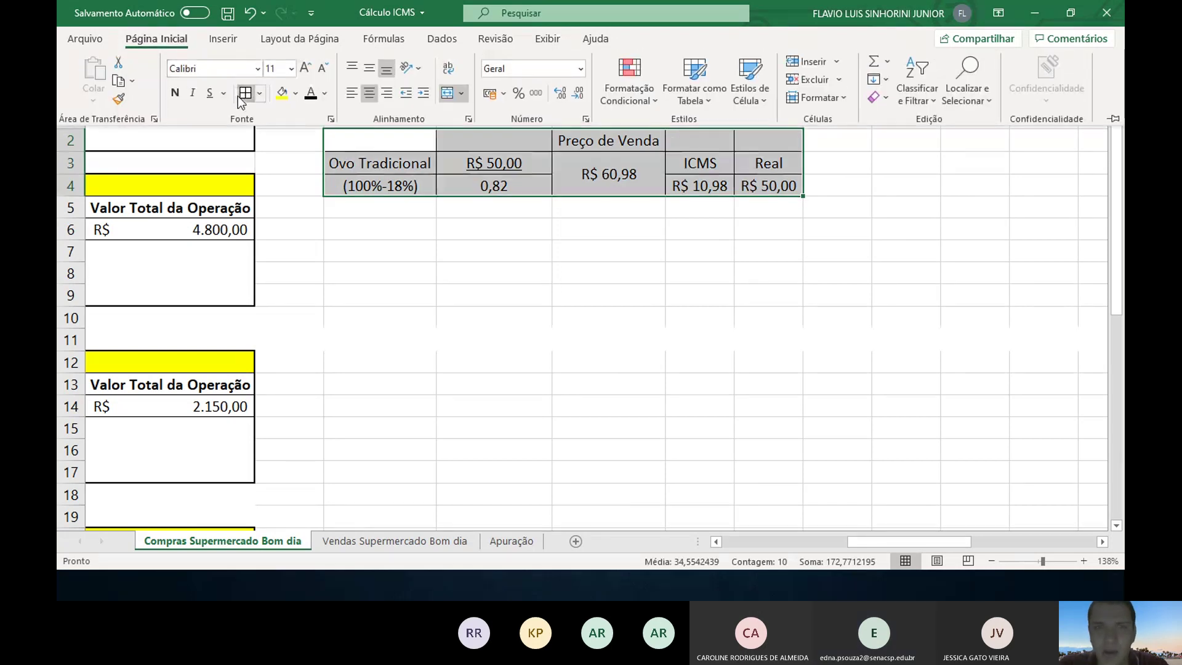
pyautogui.click(502, 288)
pyautogui.click(502, 288)
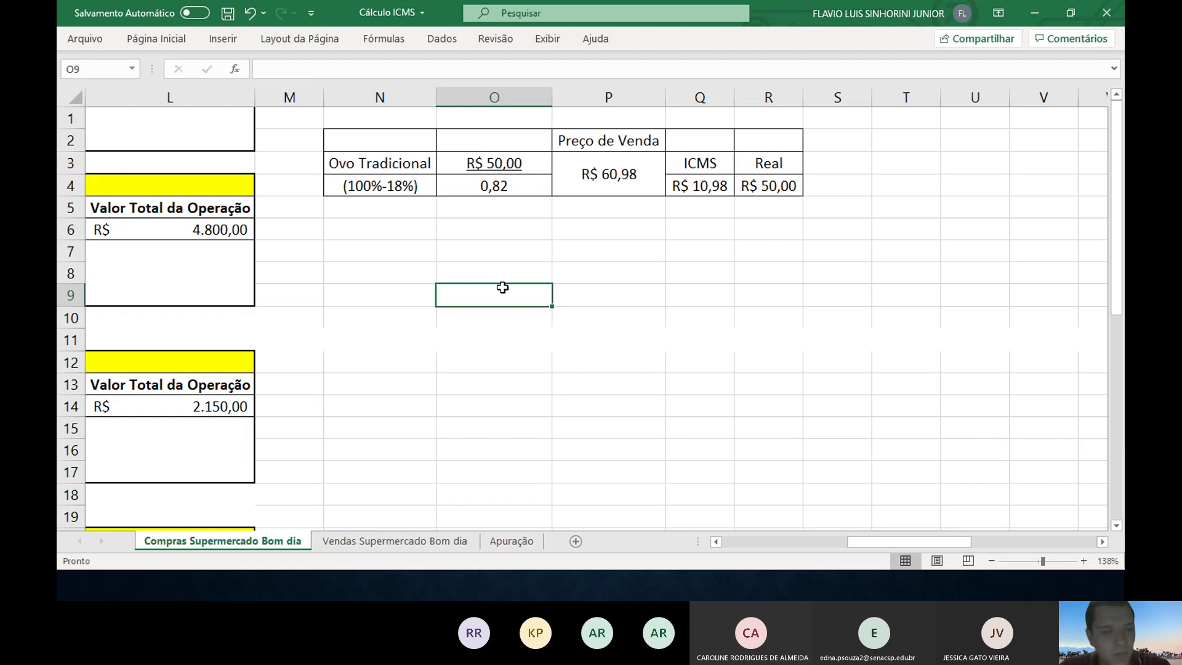
# - Copy the Ovo Tradicional calculation table N2:R4 and paste the copy starting at cell N6
pyautogui.moveTo(383, 149); pyautogui.dragTo(380, 148)
pyautogui.hotkey('shift', 'Right')
pyautogui.hotkey('shift', 'Right')
pyautogui.hotkey('shift', 'Right')
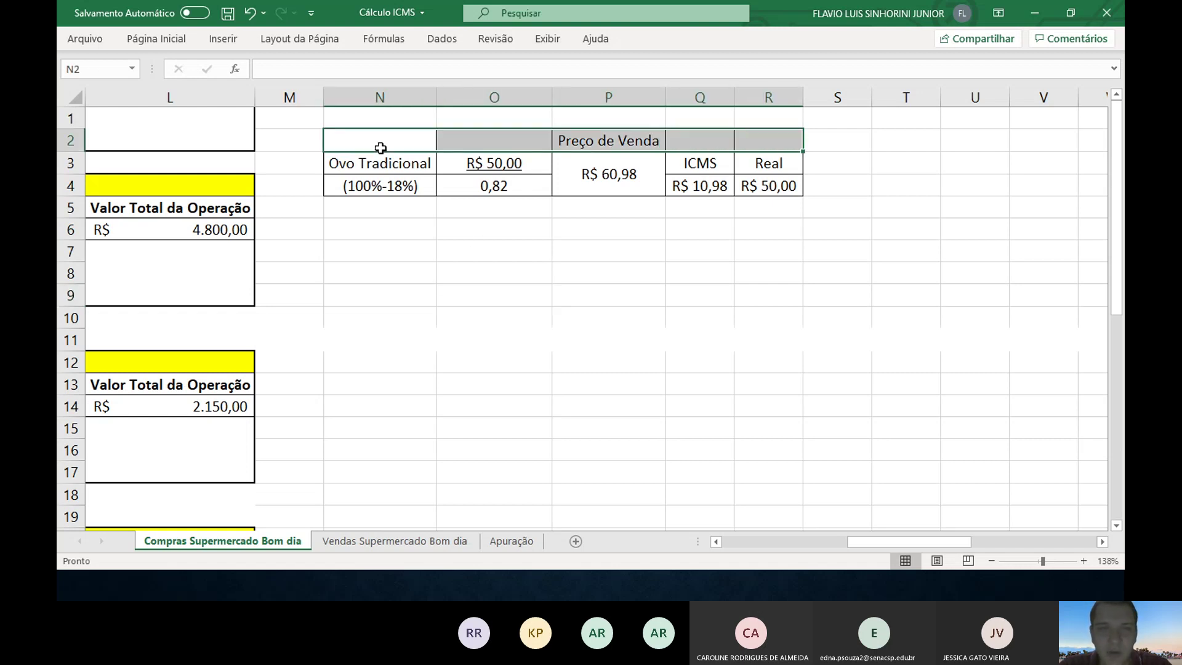
pyautogui.click(381, 149)
pyautogui.hotkey('alt', 'Tab')
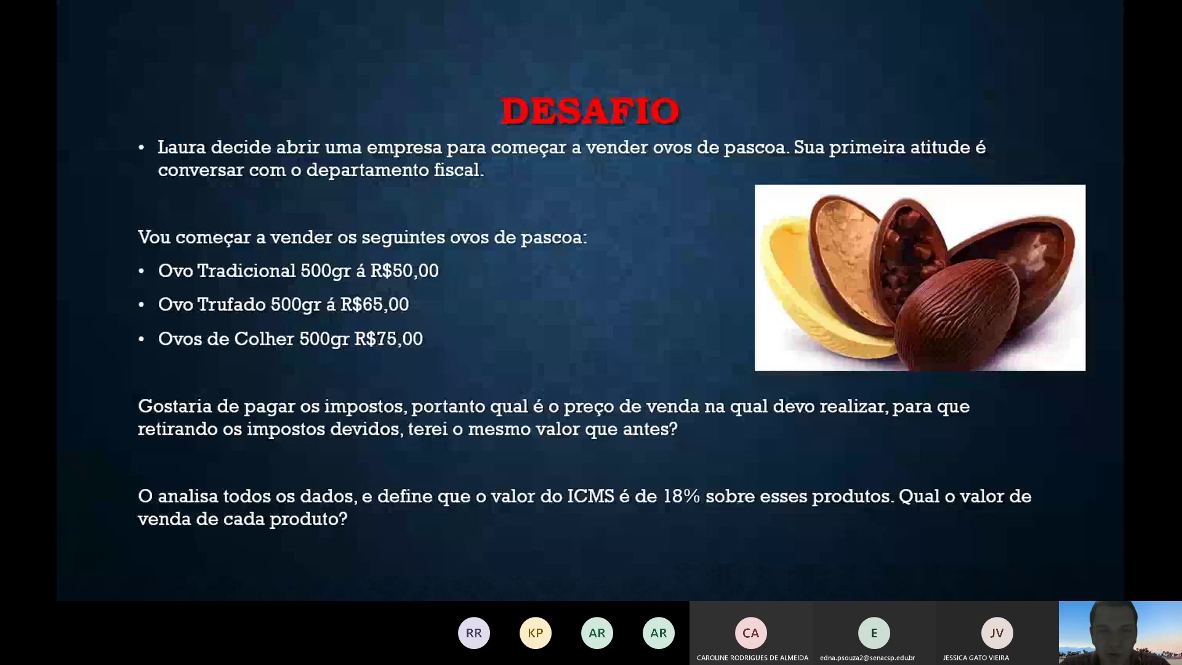
pyautogui.hotkey('alt', 'Tab')
pyautogui.hotkey('shift', 'Down')
pyautogui.hotkey('shift', 'Down')
pyautogui.hotkey('shift', 'Down')
pyautogui.hotkey('shift', 'Up')
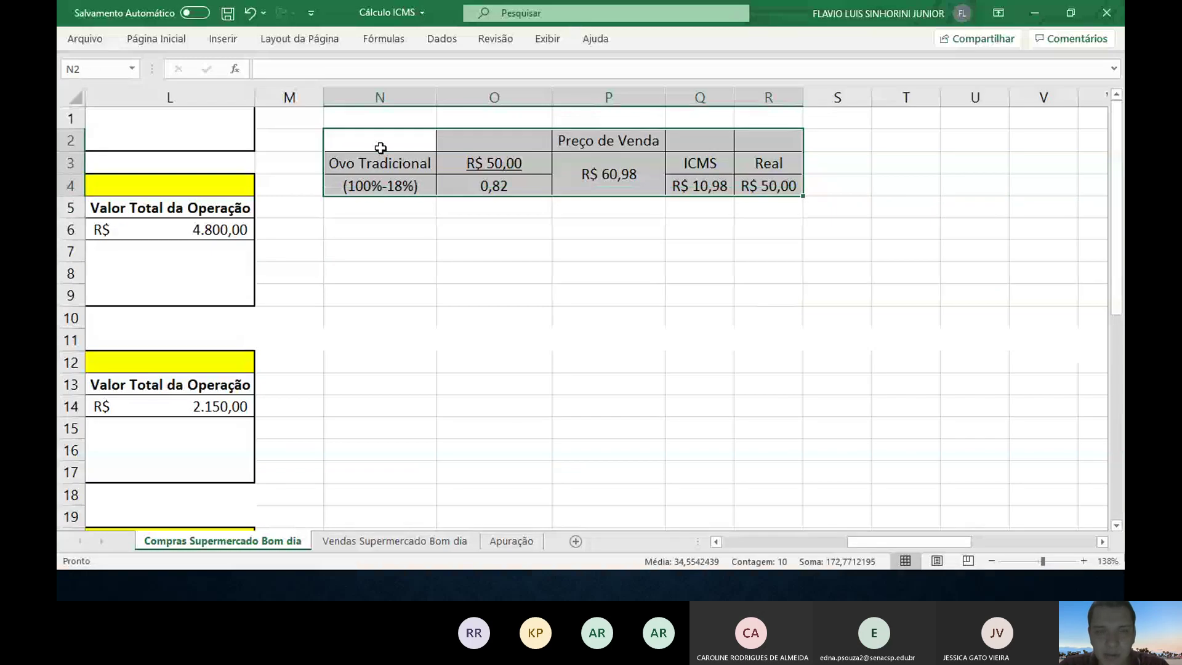
pyautogui.hotkey('ctrl', 'c')
pyautogui.press('Down')
pyautogui.press('Down')
pyautogui.press('Down')
pyautogui.press('Down')
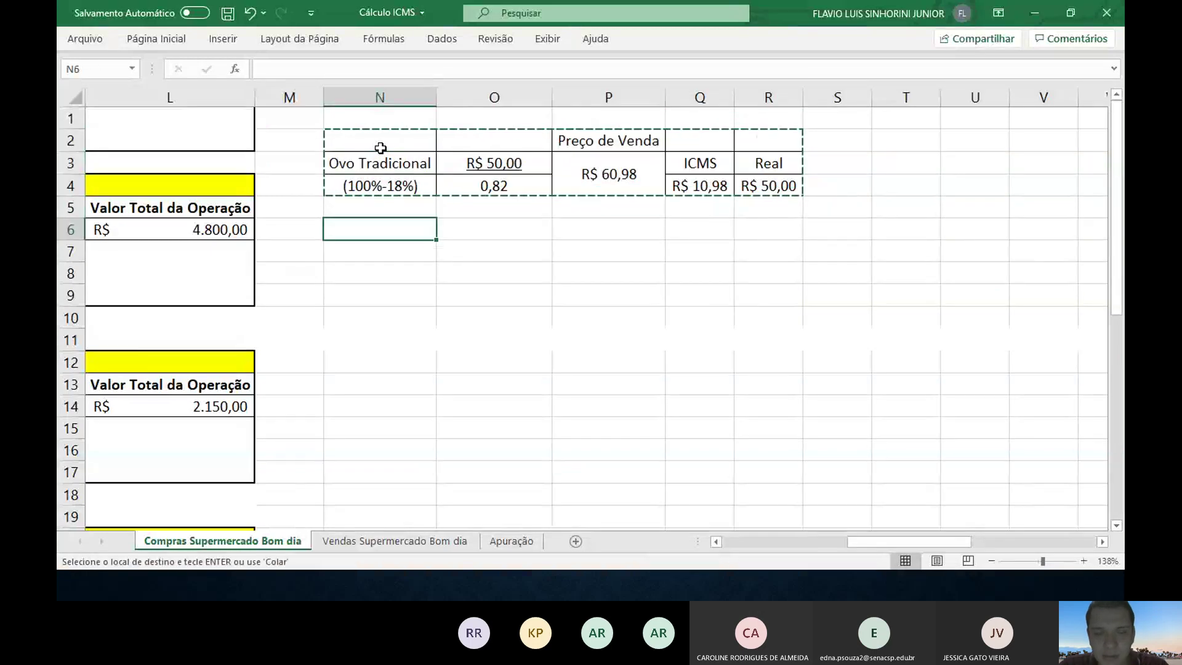
pyautogui.hotkey('ctrl', 'v')
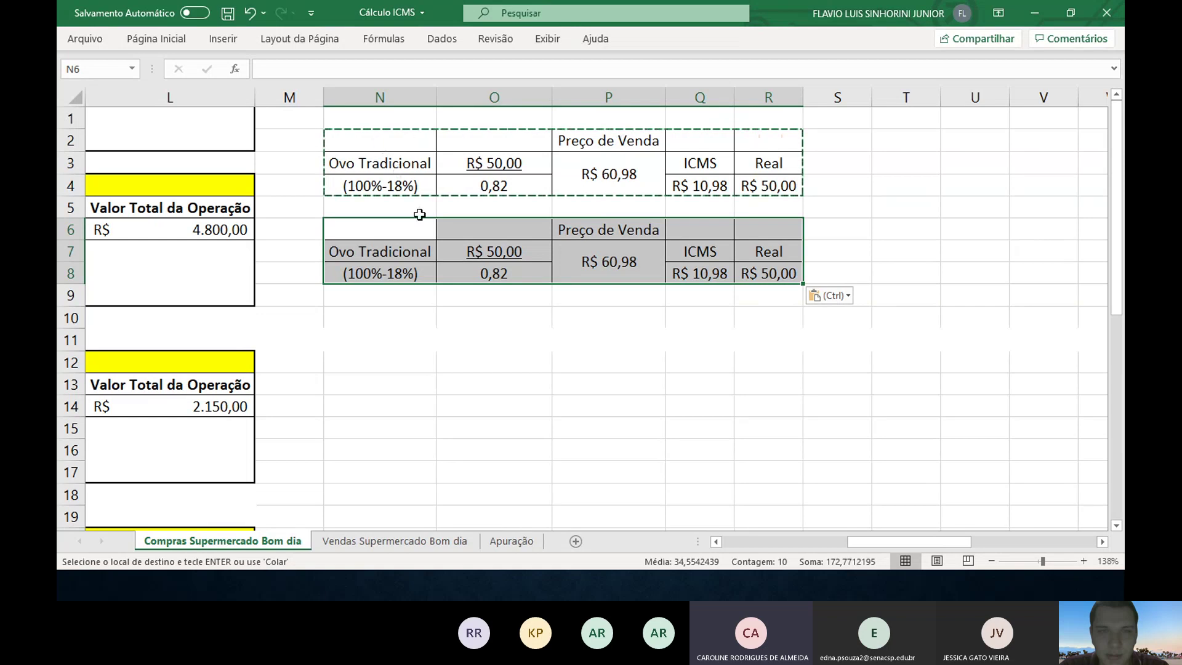
# - Clear the copied values and formulas in O7, O8, N8, P7, Q8 and R8, keeping the headings
pyautogui.click(449, 246)
pyautogui.press('Delete')
pyautogui.press('Down')
pyautogui.press('Delete')
pyautogui.press('Left')
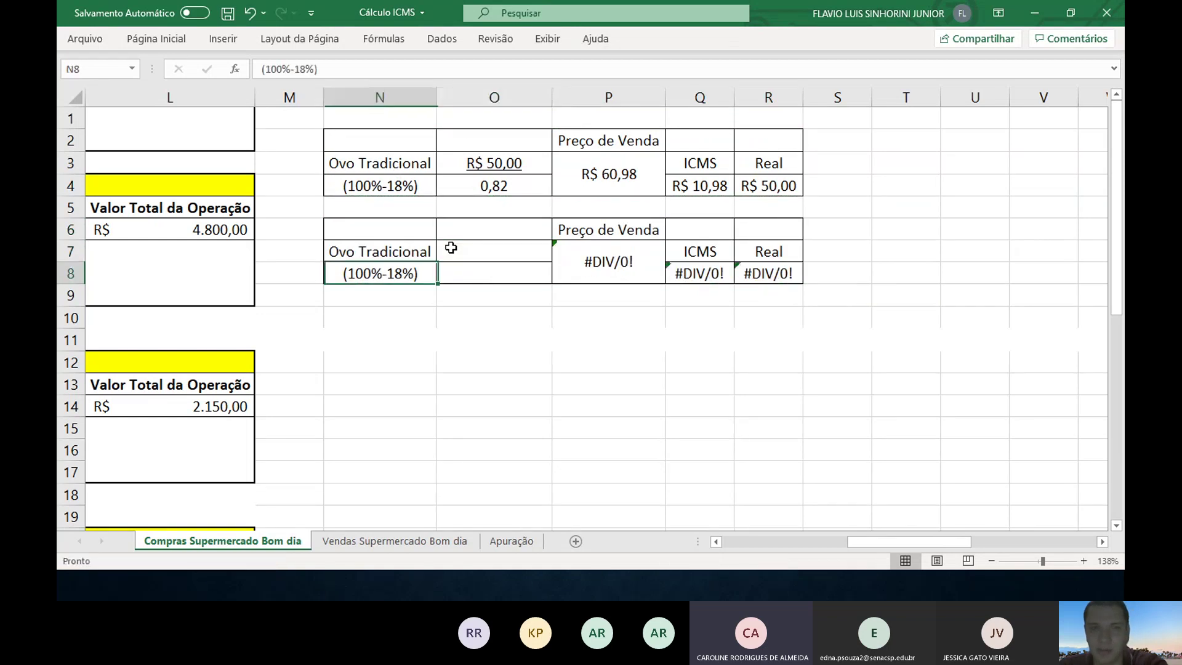
pyautogui.press('Delete')
pyautogui.press('Right')
pyautogui.press('Right')
pyautogui.press('Delete')
pyautogui.press('Right')
pyautogui.press('Delete')
pyautogui.press('Right')
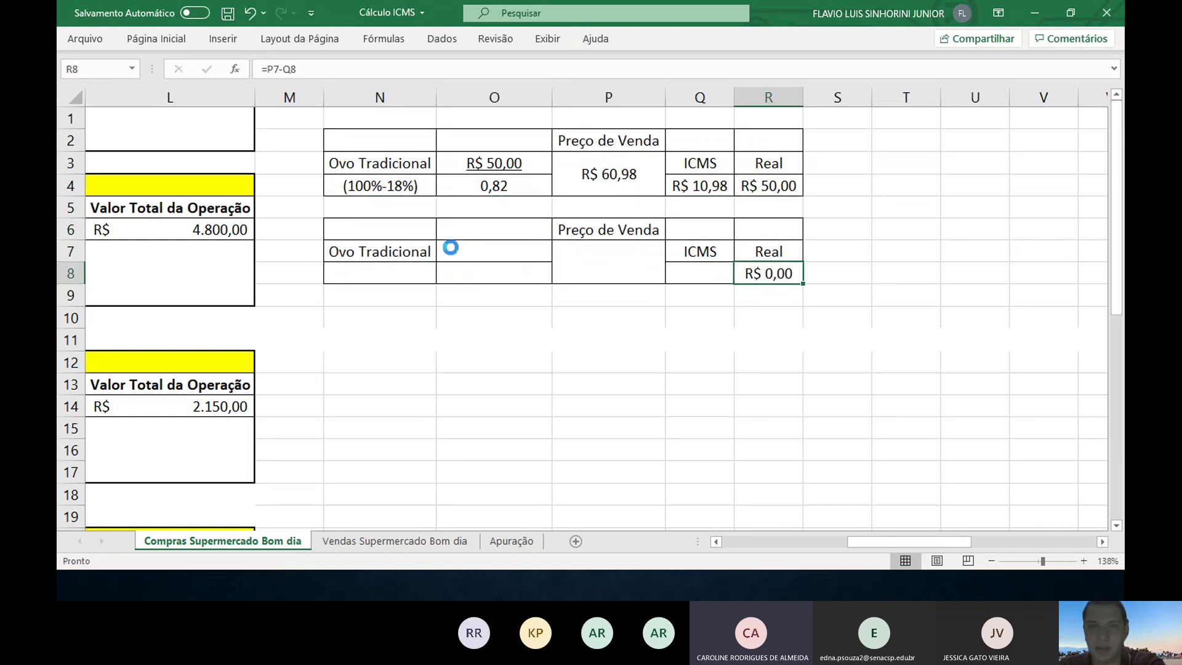
pyautogui.press('Delete')
# - Enter the Ovo Trufado price of 65 from the challenge slide in cell O7
pyautogui.press('Left')
pyautogui.press('Left')
pyautogui.press('Left')
pyautogui.press('Up')
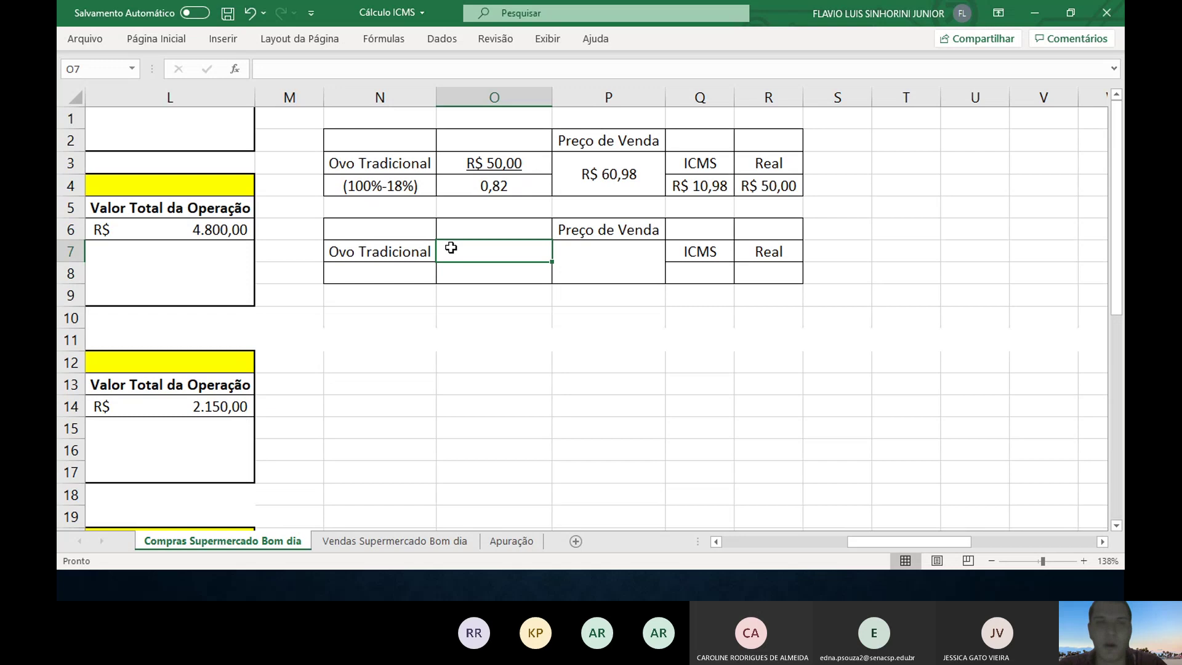
pyautogui.hotkey('alt', 'Tab')
pyautogui.hotkey('alt', 'Tab')
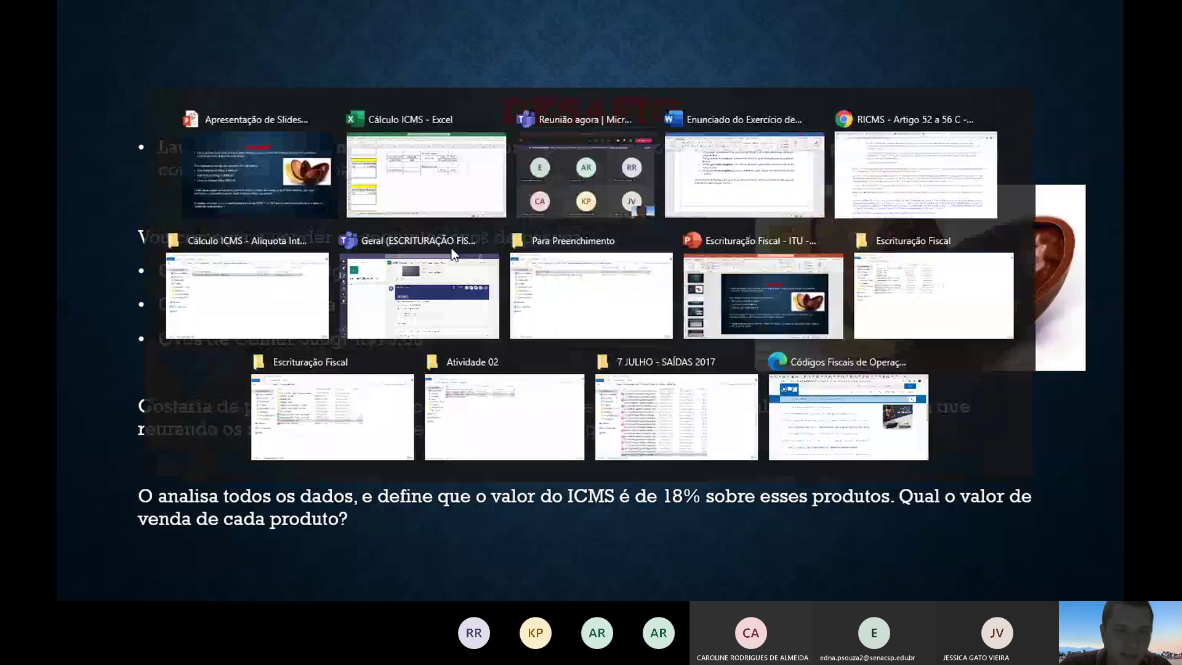
pyautogui.write('65')
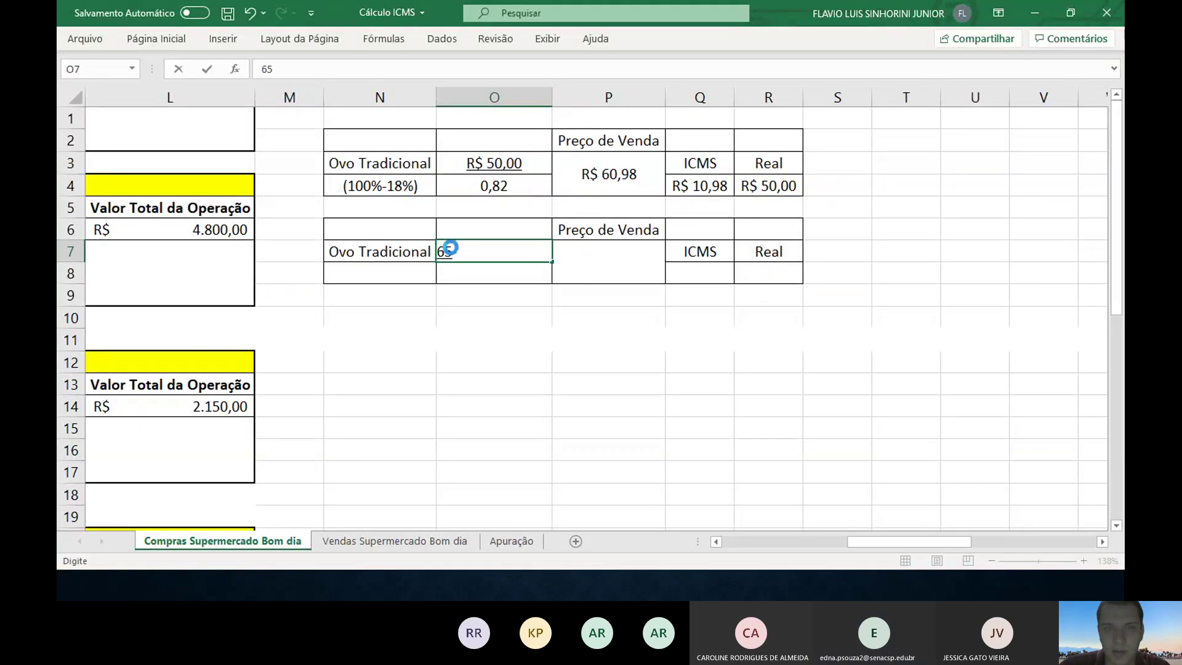
pyautogui.press('Return')
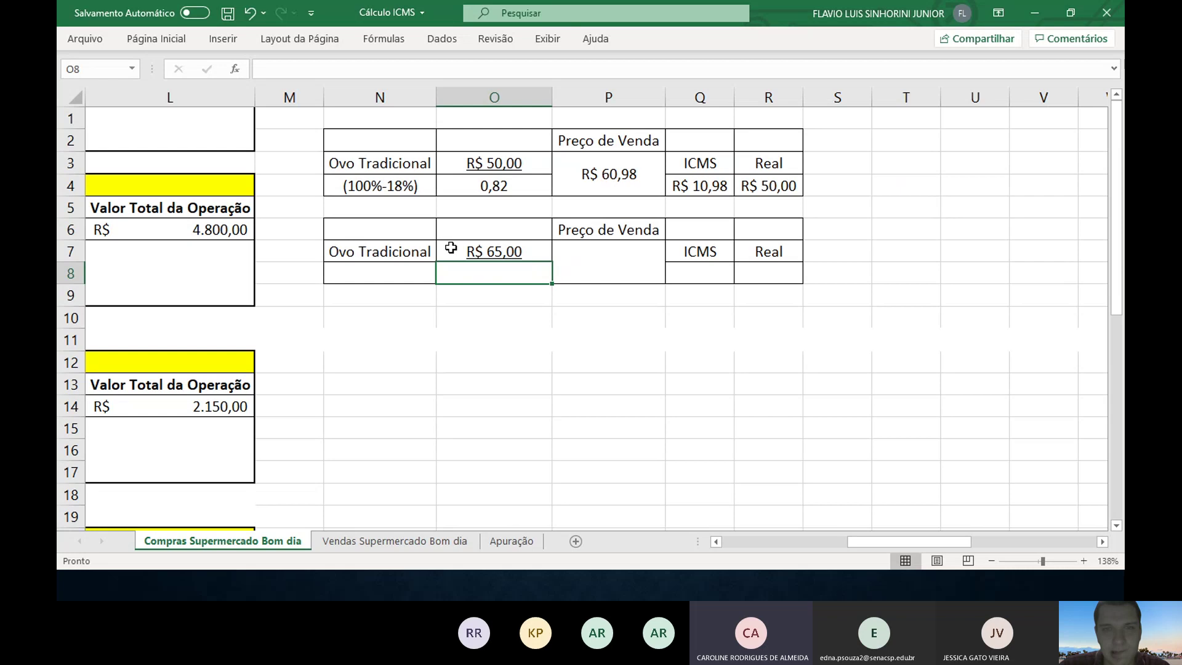
# - Enter the partial rate expression "(100%" in cell N8
pyautogui.press('Left')
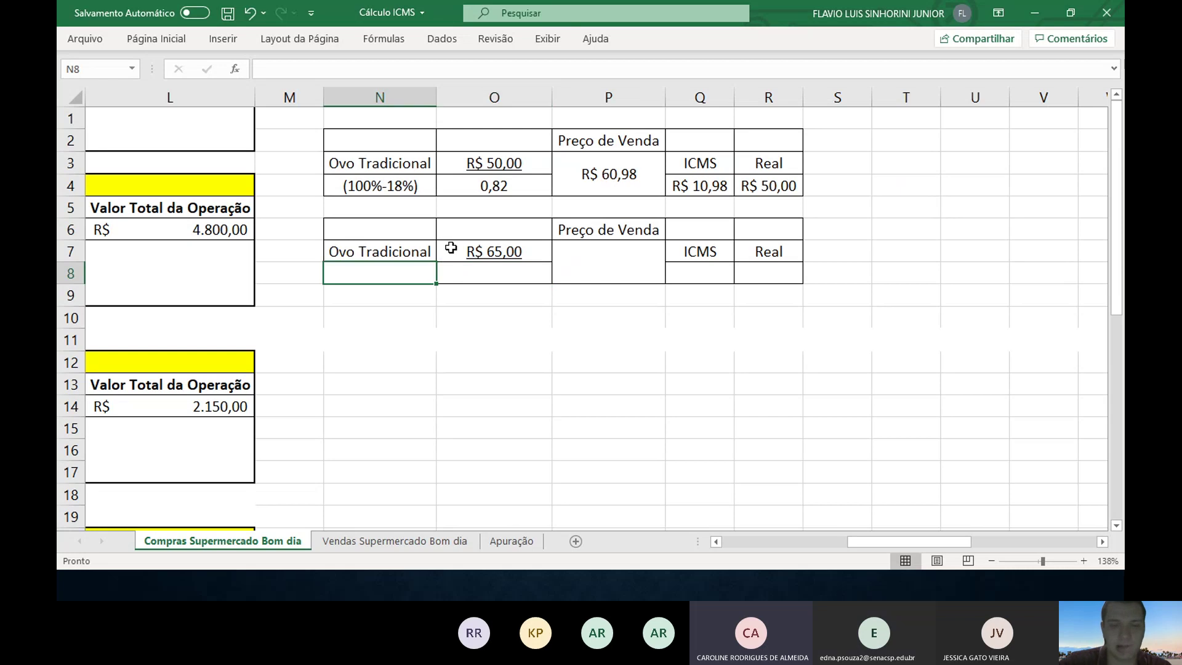
pyautogui.write('(')
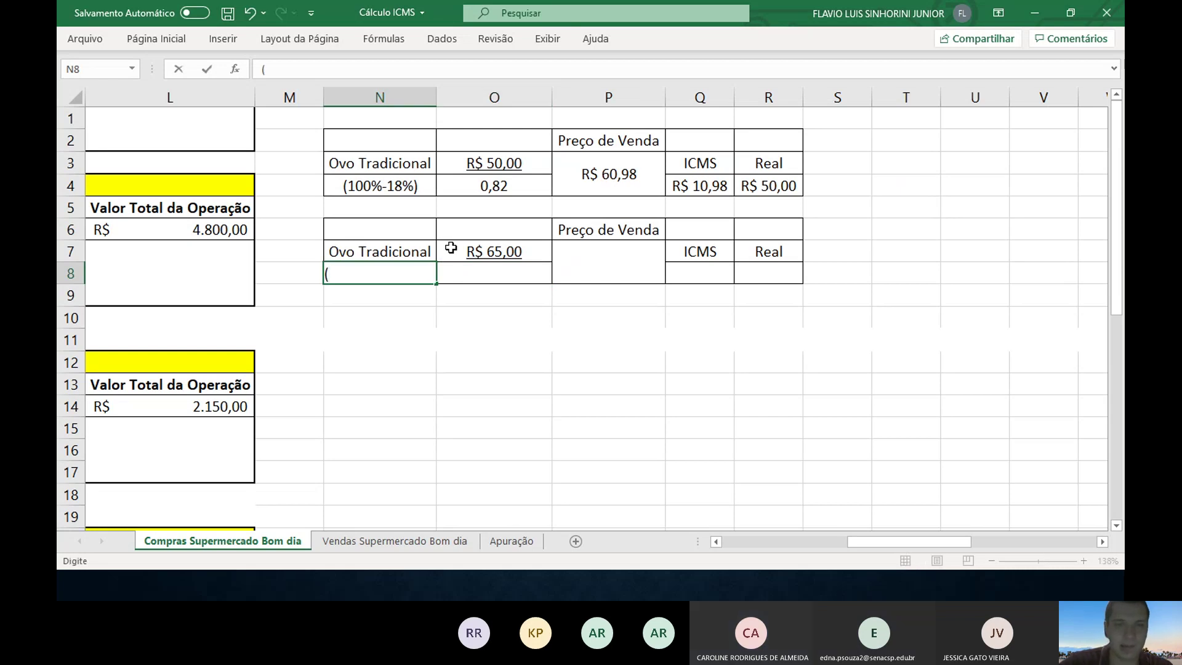
pyautogui.write('100')
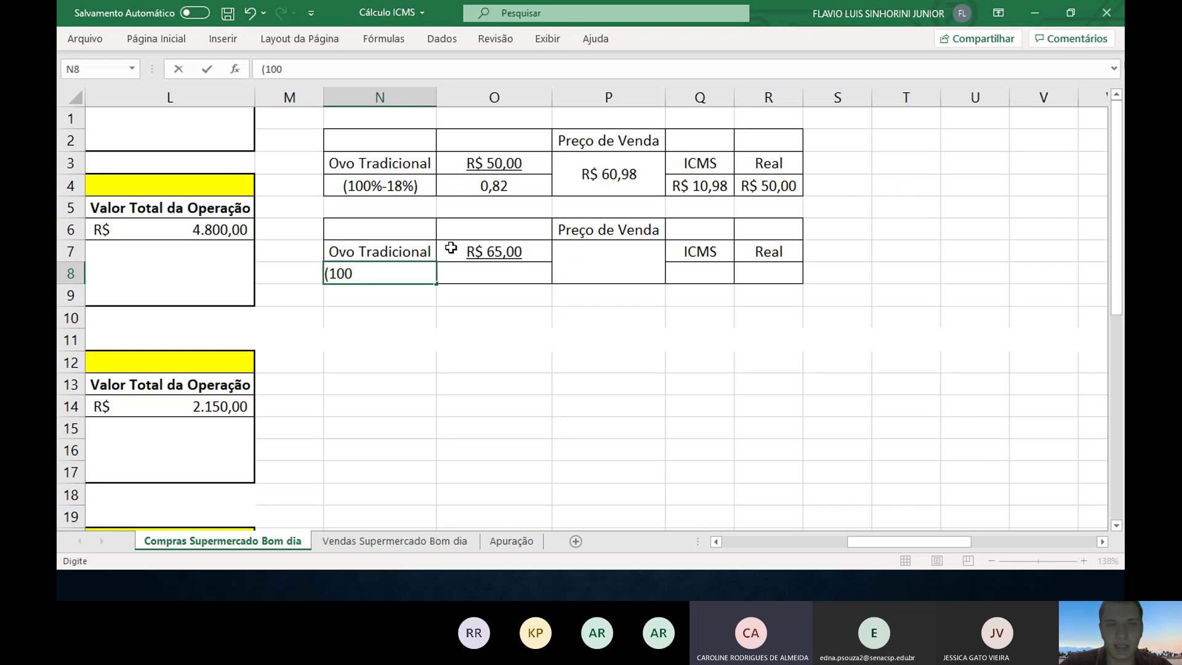
pyautogui.write('%)')
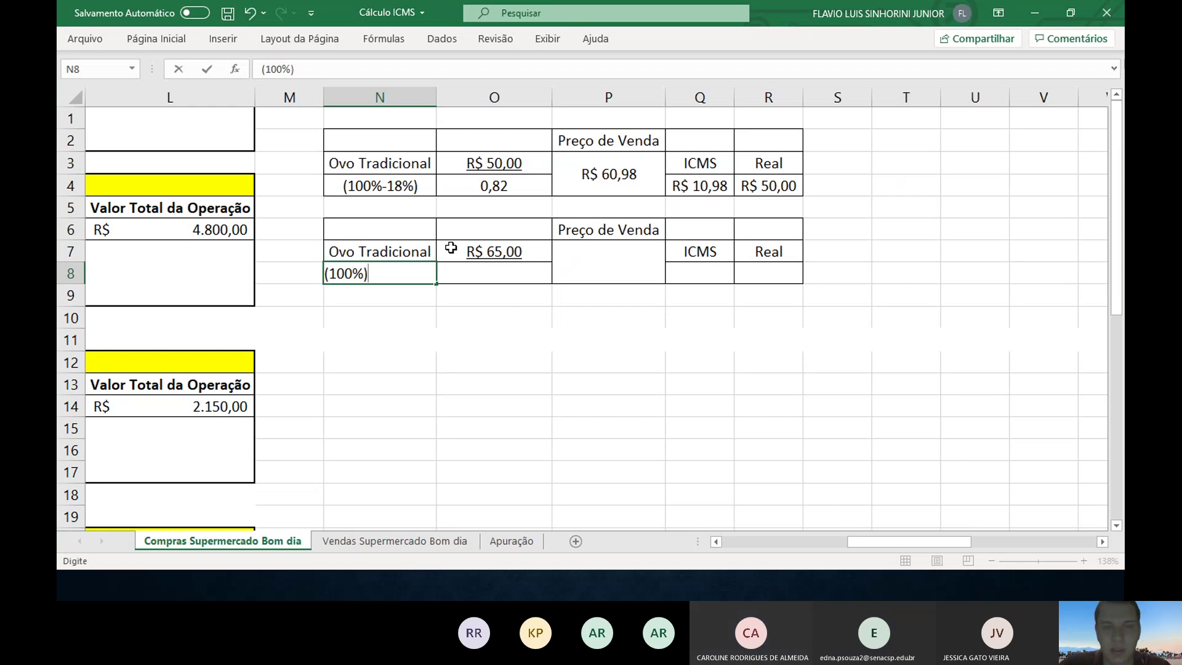
pyautogui.press('BackSpace')
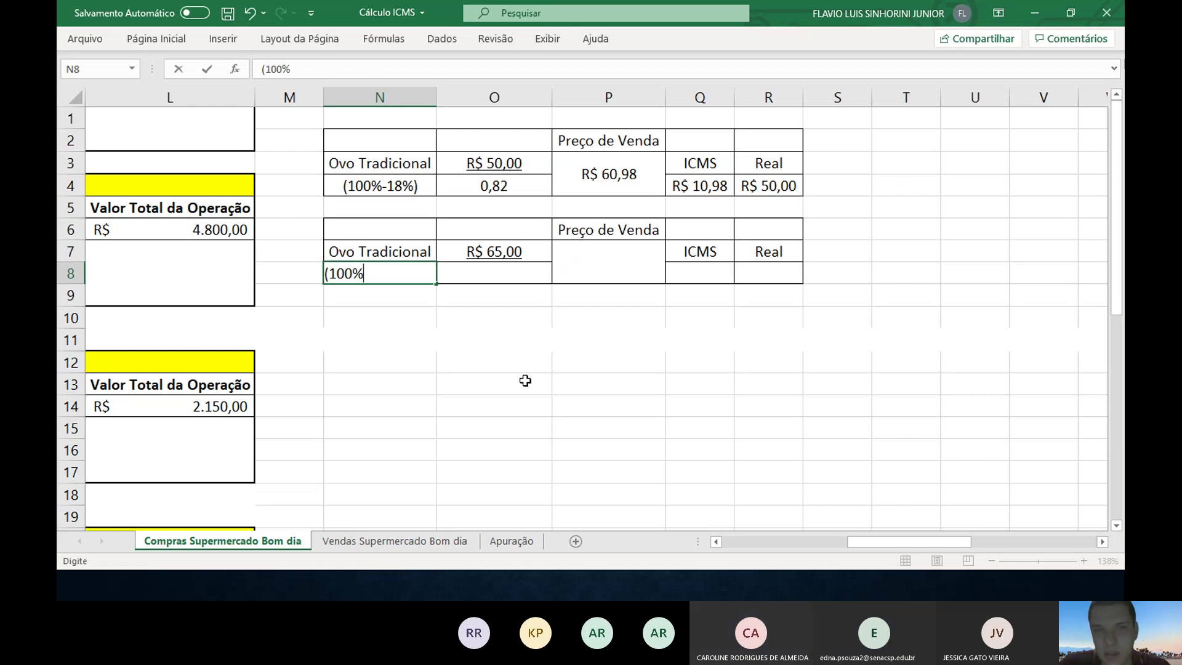
pyautogui.click(567, 393)
pyautogui.click(458, 322)
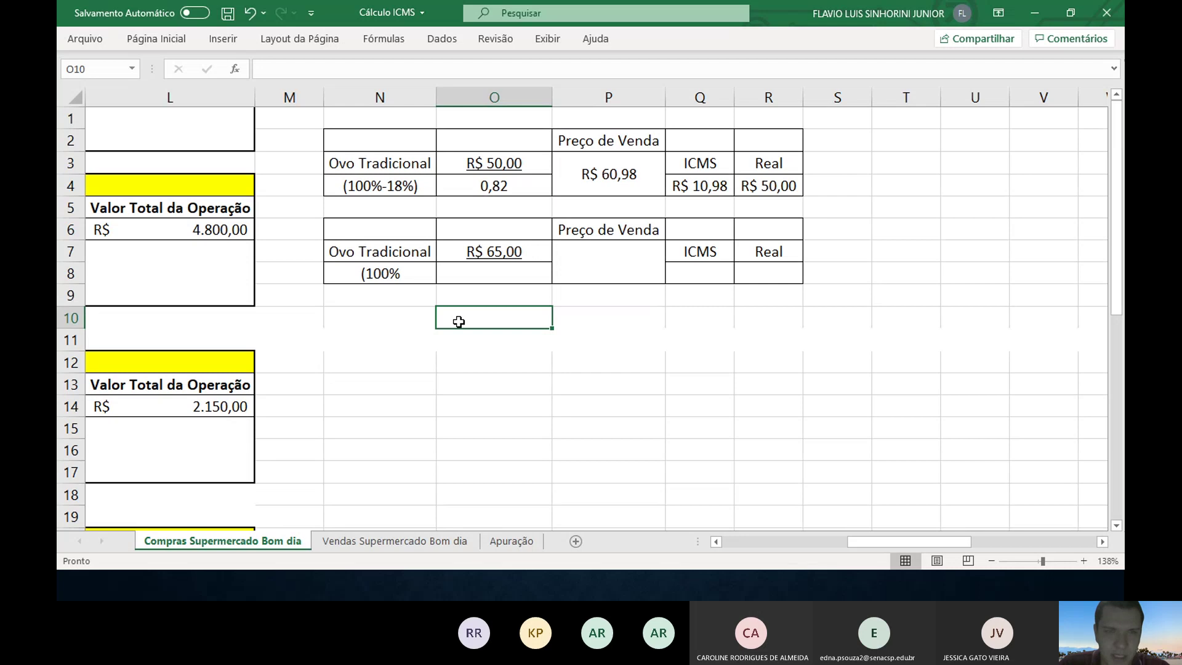
# - Change the product name in cell N7 to "Ovo Trufado"
pyautogui.hotkey('alt', 'Tab')
pyautogui.hotkey('alt', 'Tab')
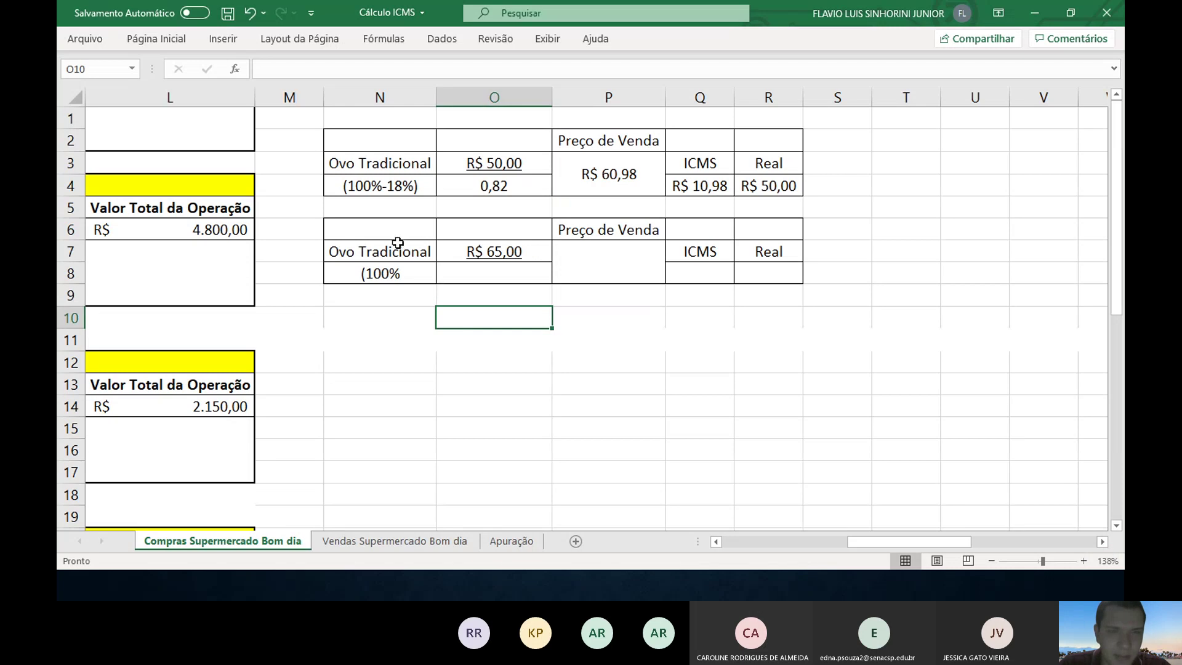
pyautogui.doubleClick(428, 251)
pyautogui.press('BackSpace')
pyautogui.press('BackSpace')
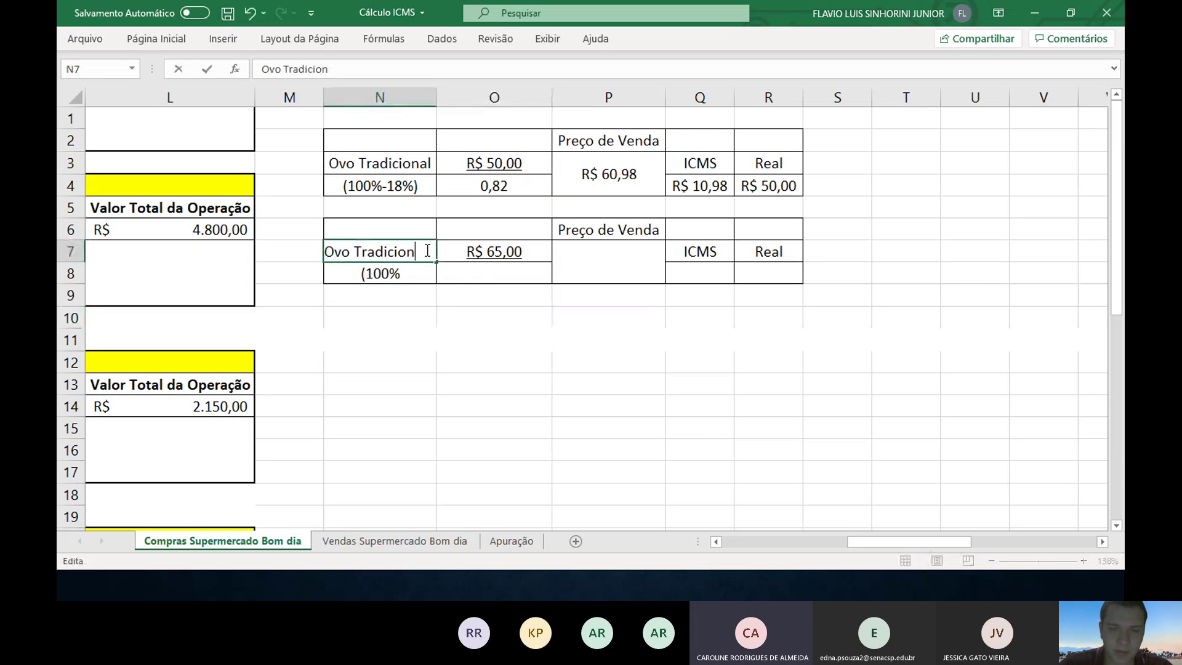
pyautogui.press('BackSpace')
pyautogui.press('BackSpace')
pyautogui.press('BackSpace')
pyautogui.press('BackSpace')
pyautogui.press('BackSpace')
pyautogui.press('BackSpace')
pyautogui.press('BackSpace')
pyautogui.write('u')
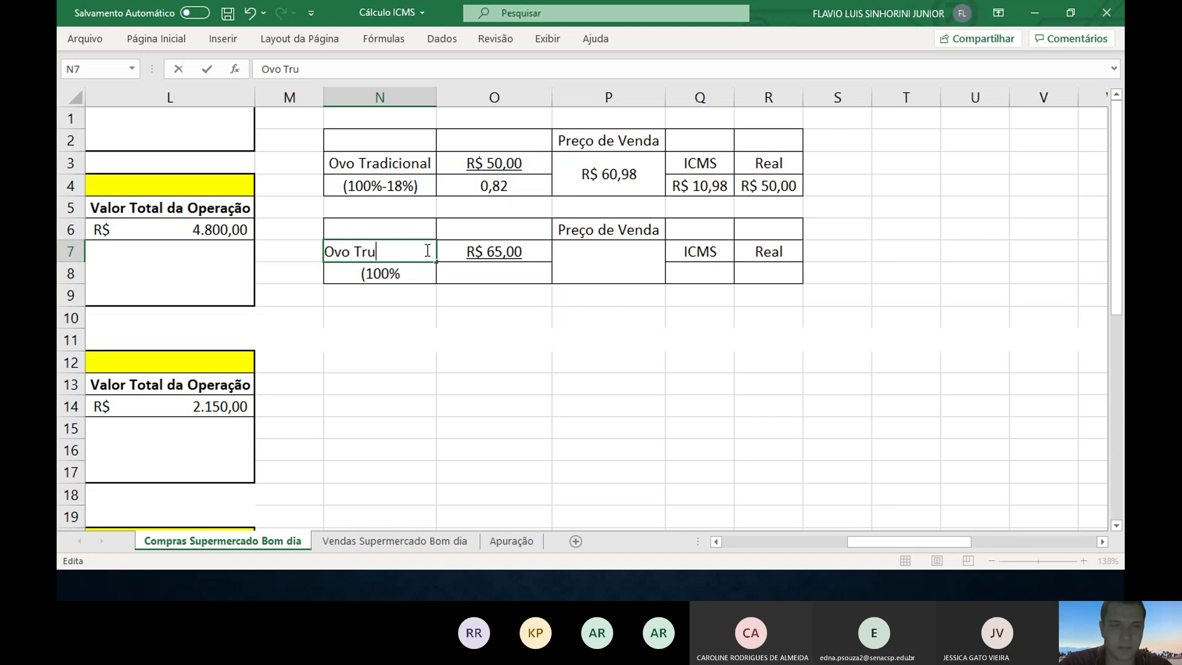
pyautogui.write('fado')
pyautogui.press('Return')
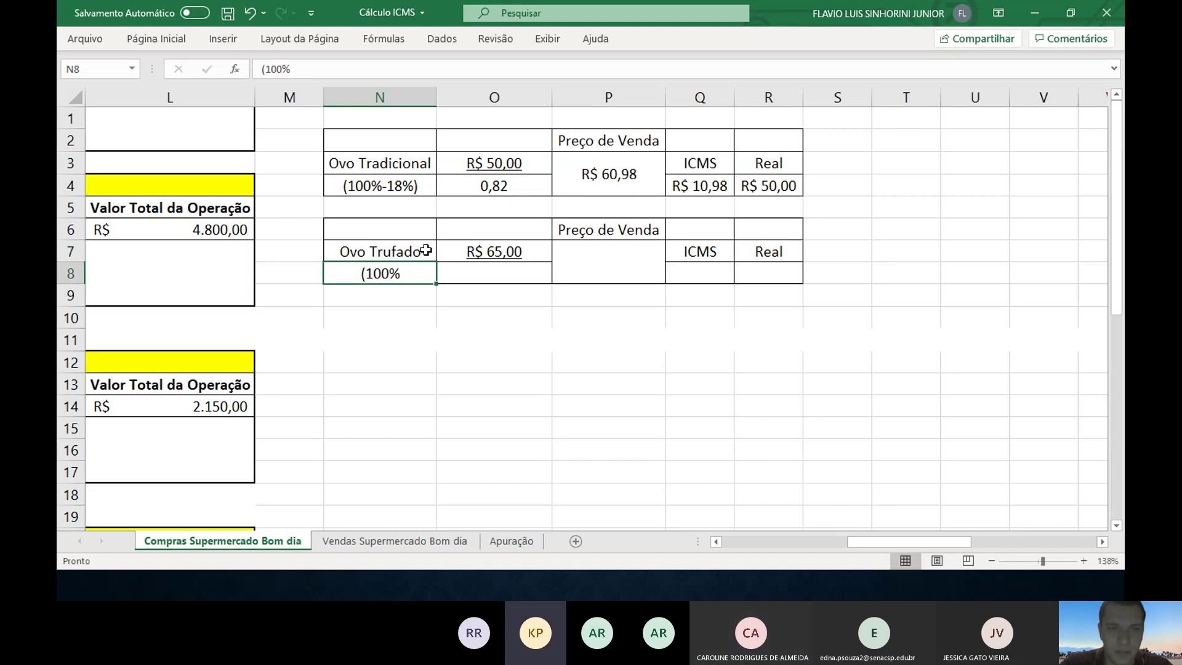
pyautogui.doubleClick(418, 269)
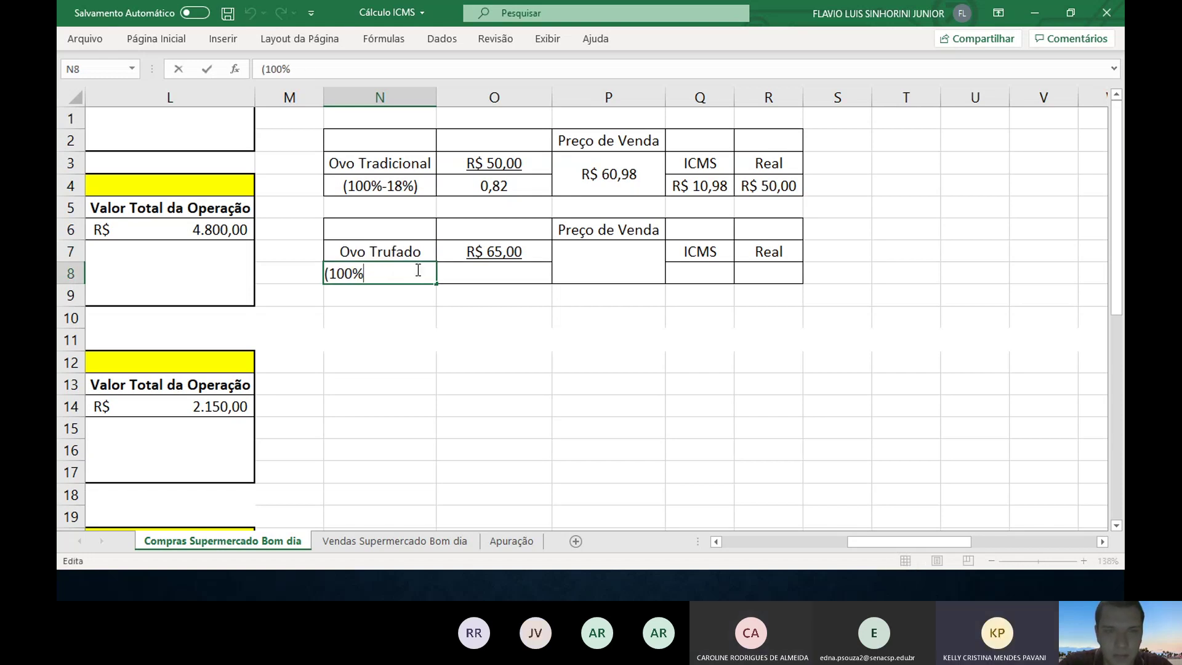
# - Set up a rule of three beside the table with 100 in T6, 88 in U6 and 65 in U7
pyautogui.click(918, 225)
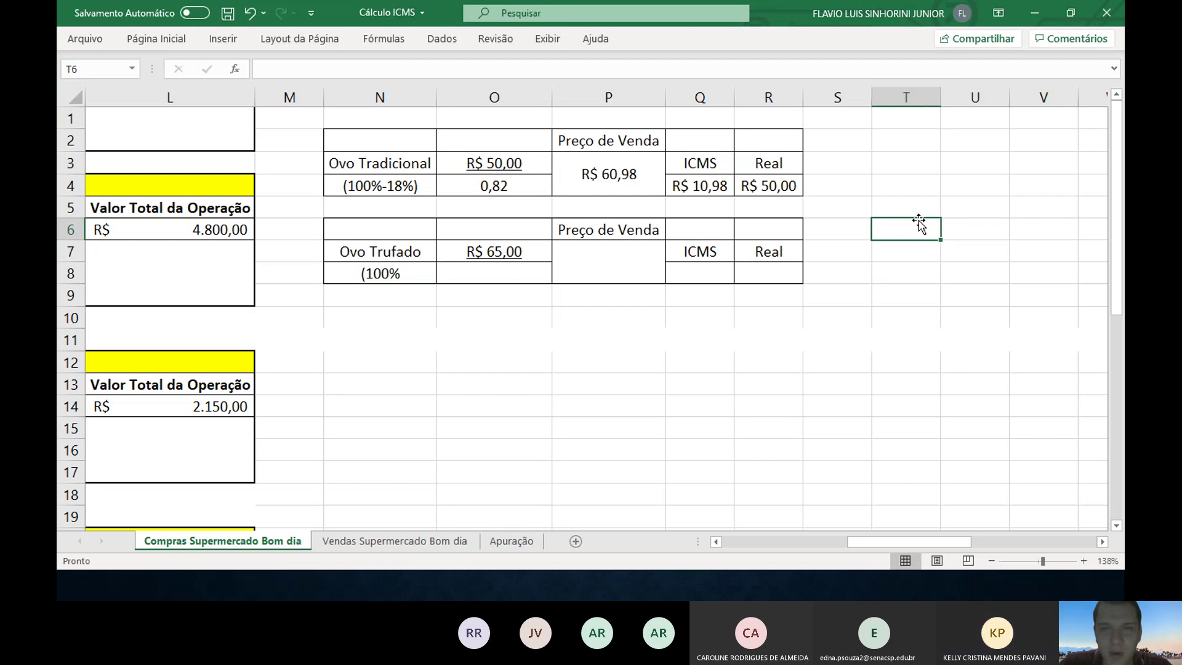
pyautogui.write('100')
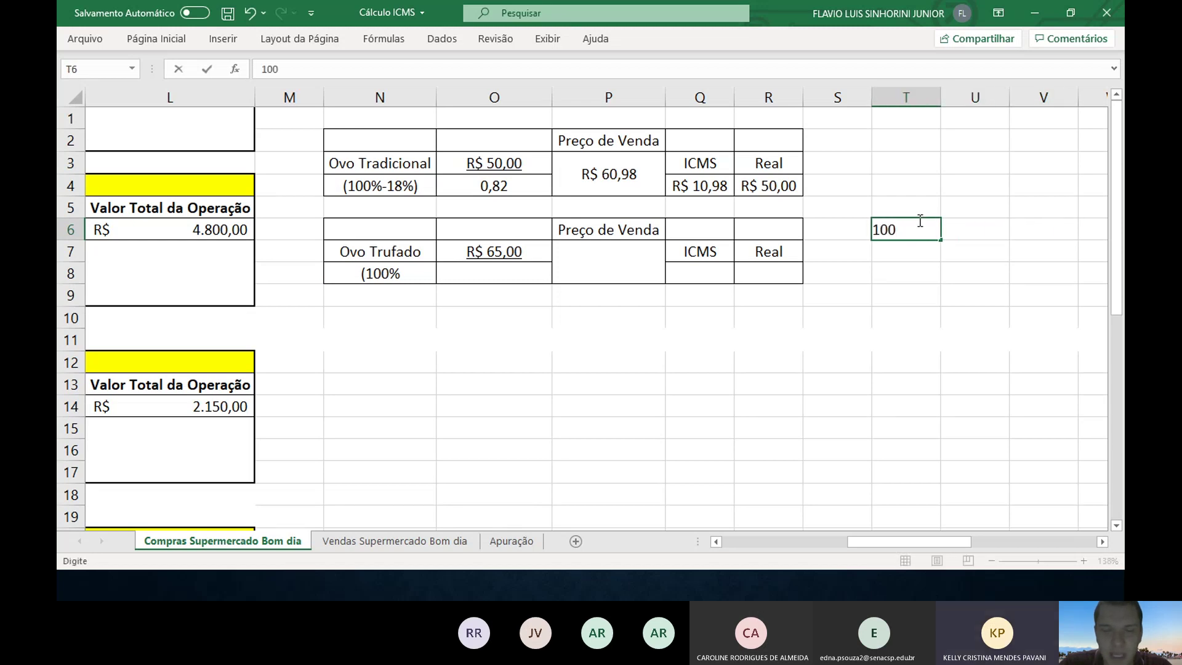
pyautogui.press('Up')
pyautogui.press('Right')
pyautogui.press('Down')
pyautogui.write('8')
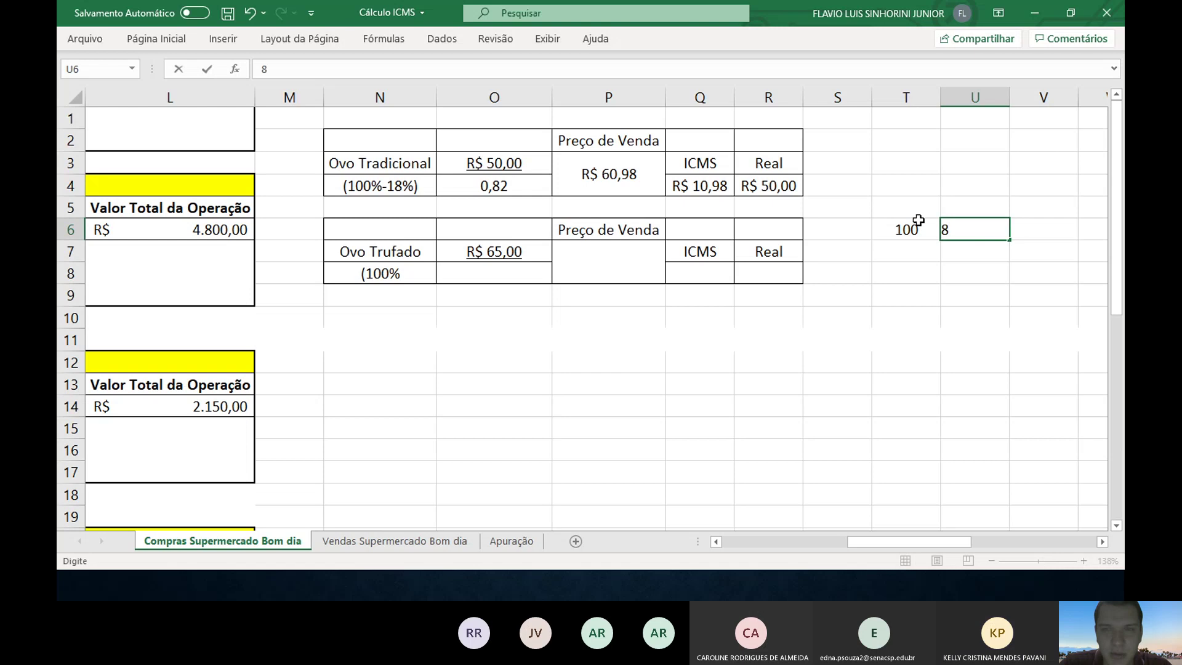
pyautogui.write('8')
pyautogui.press('Return')
pyautogui.write('65')
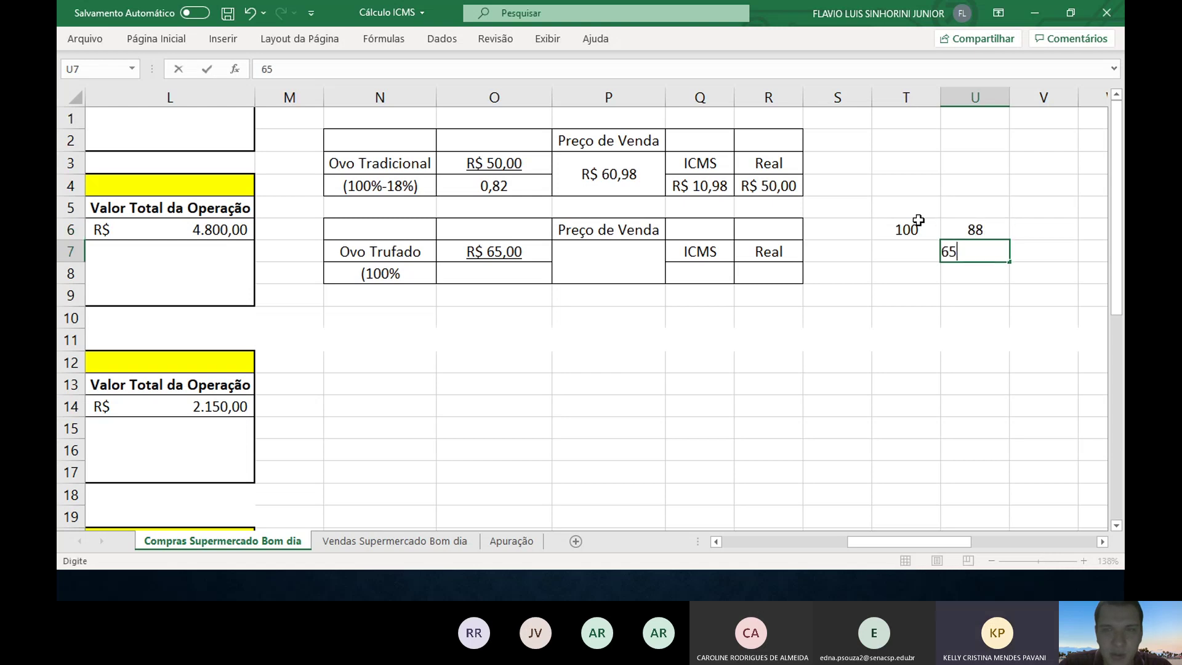
pyautogui.press('Return')
pyautogui.press('Up')
# - Enter the unknown "x" in cell T7 of the rule of three
pyautogui.click(918, 220)
pyautogui.hotkey('shift', 'Right')
pyautogui.hotkey('shift', 'Down')
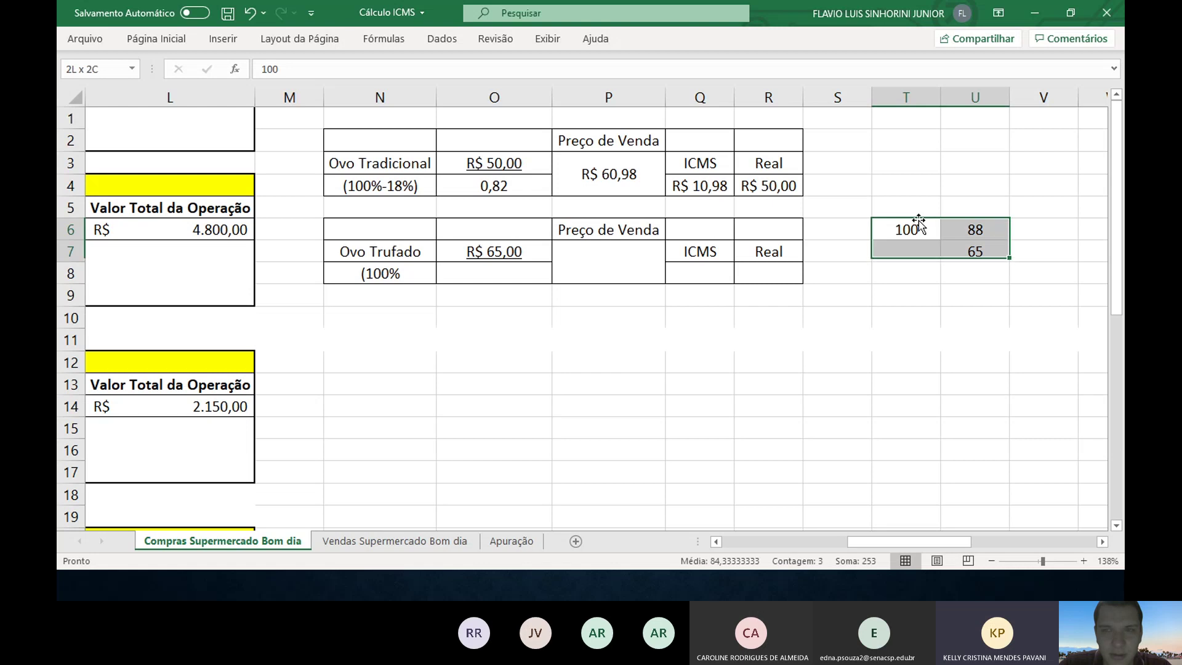
pyautogui.click(881, 246)
pyautogui.write('x')
pyautogui.press('Up')
pyautogui.press('Right')
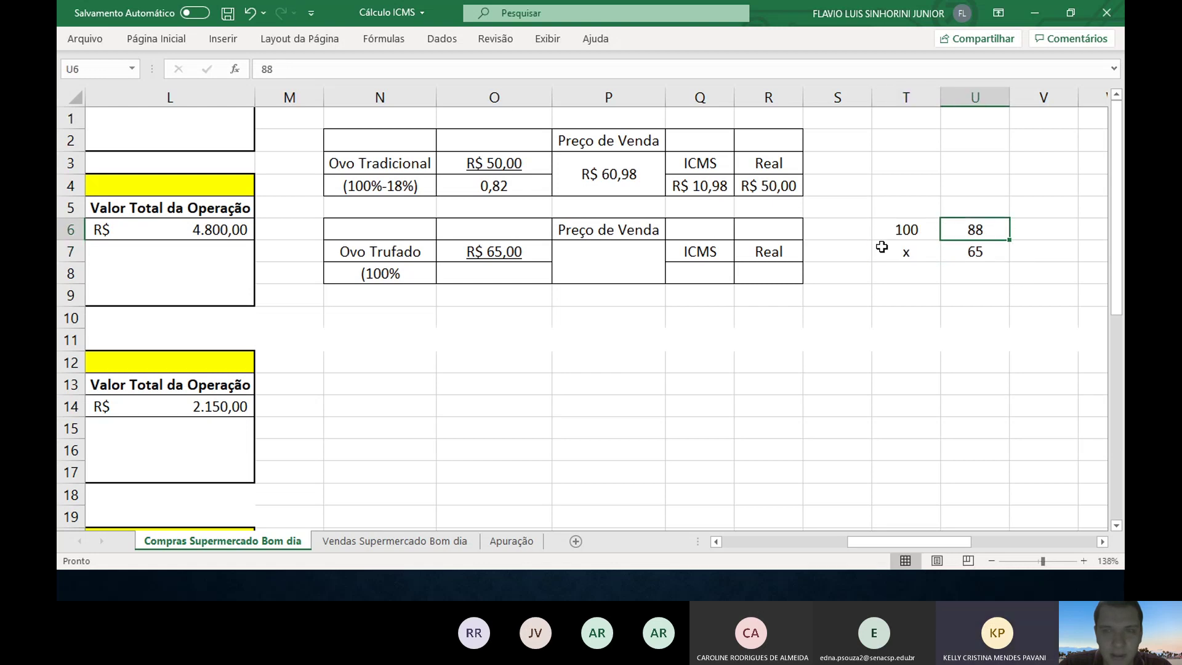
# - Apply borders to all cells of the rule-of-three block T6:U7
pyautogui.press('Left')
pyautogui.hotkey('shift', 'Right')
pyautogui.hotkey('shift', 'Down')
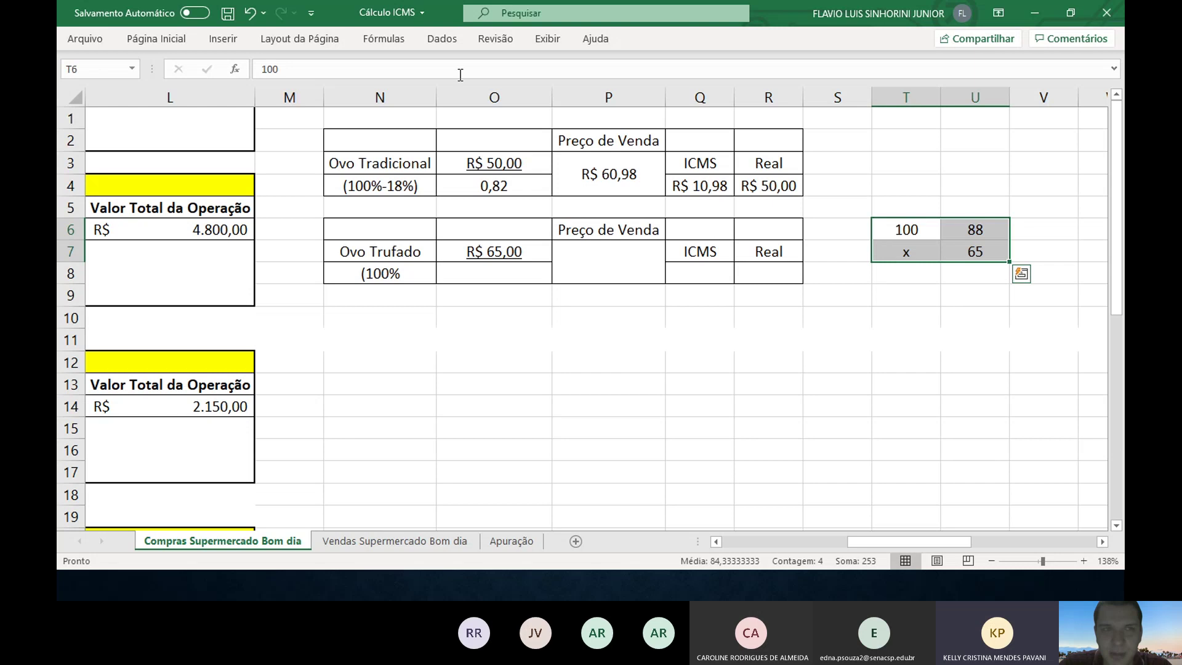
pyautogui.click(149, 37)
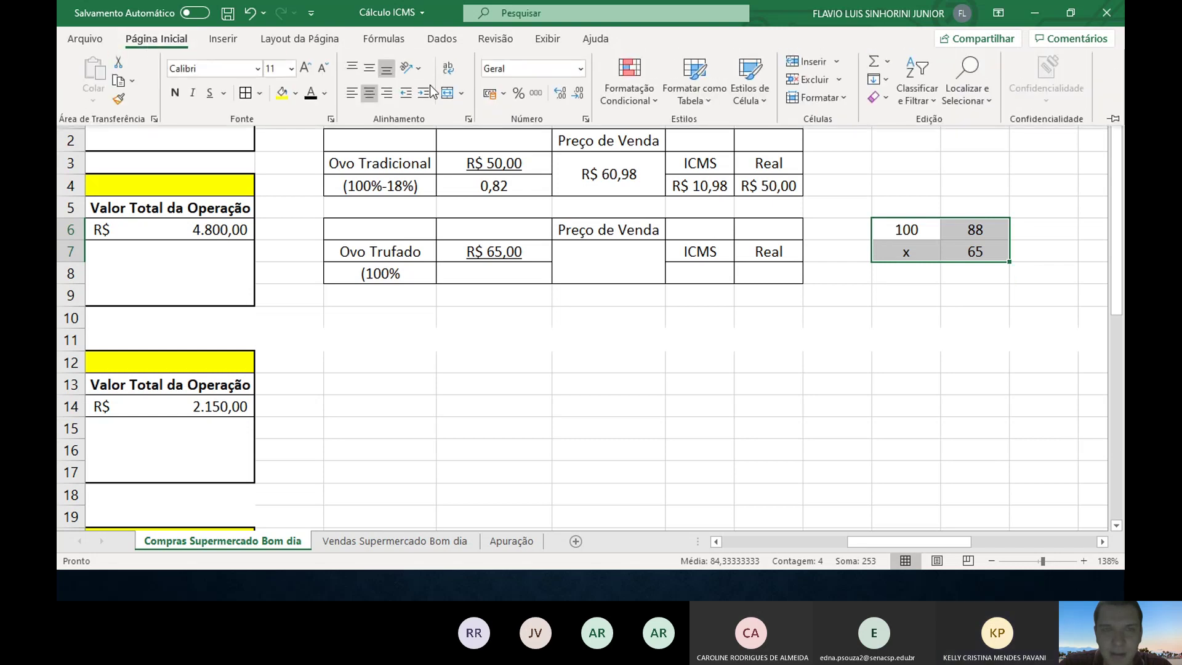
pyautogui.click(250, 95)
pyautogui.click(924, 289)
pyautogui.click(913, 294)
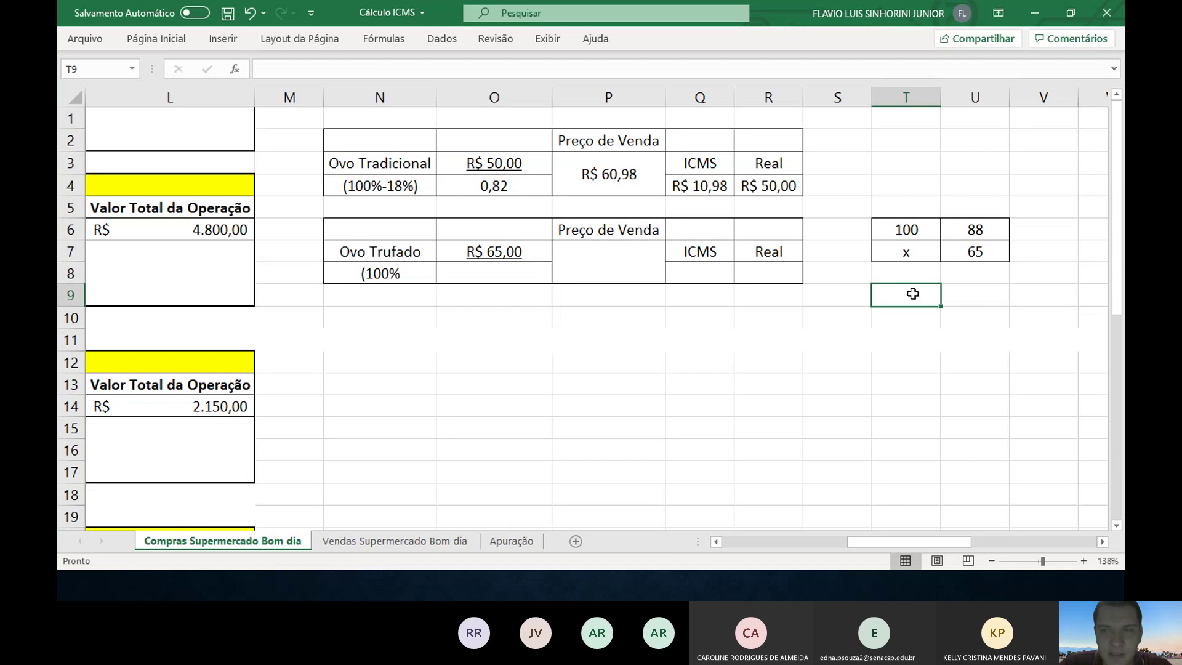
# - Write the cross-multiplication "65x100" in cell T9 and calculate it in T10 with =65*100
pyautogui.write('65')
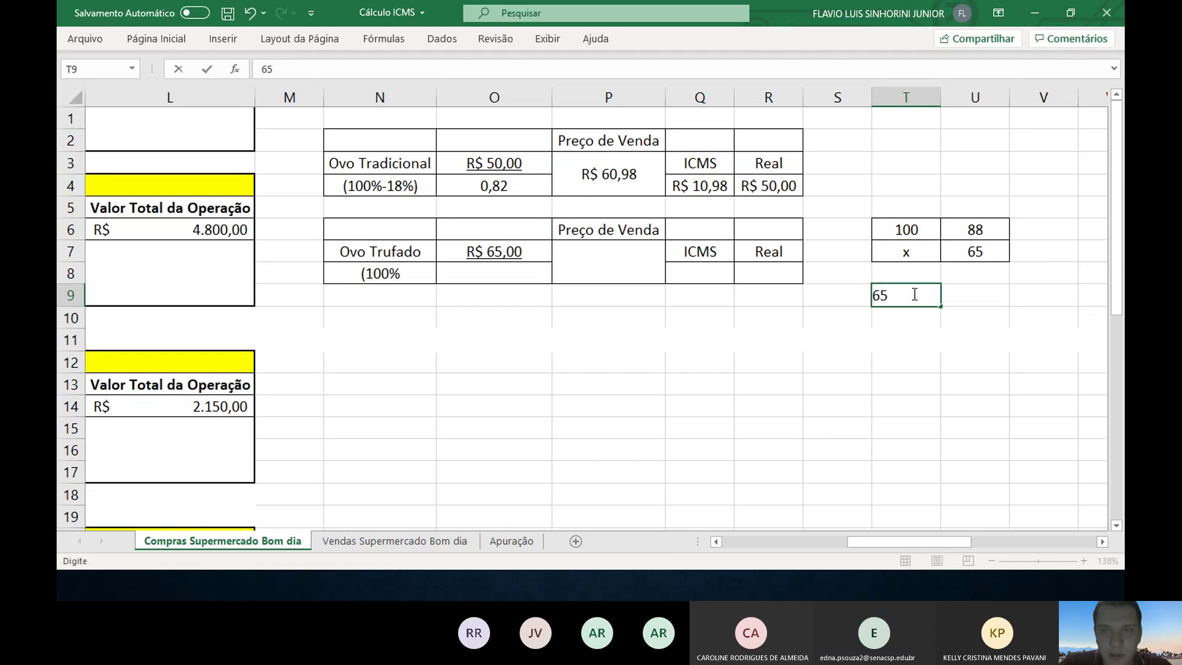
pyautogui.write('x100')
pyautogui.press('Return')
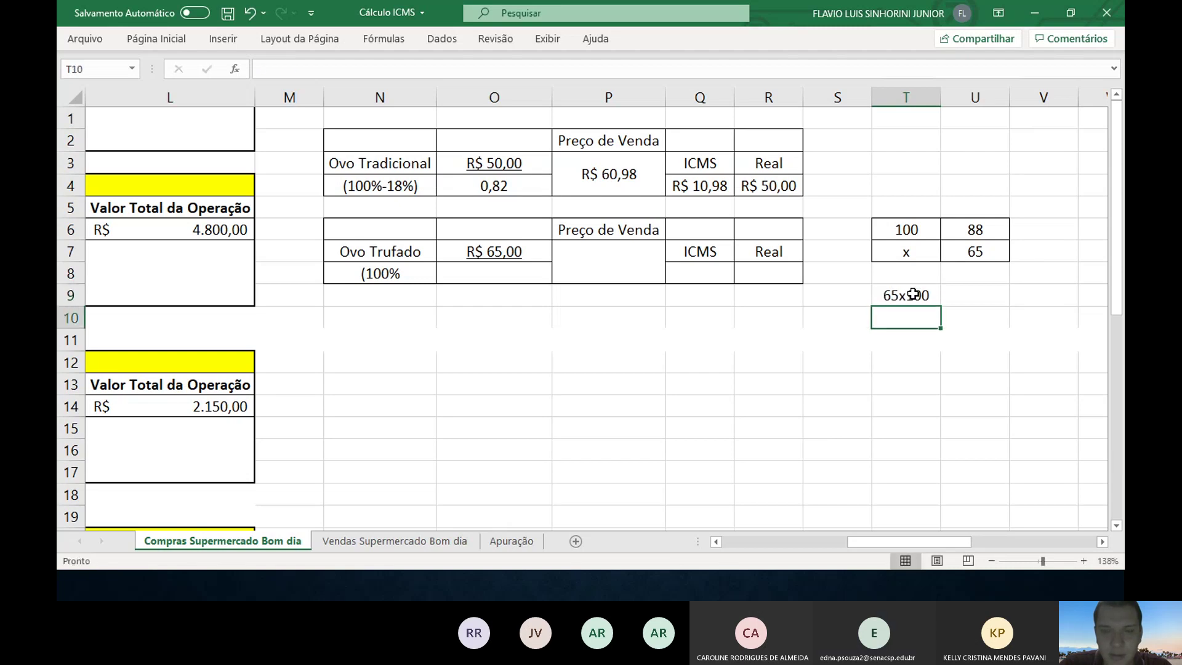
pyautogui.write('=')
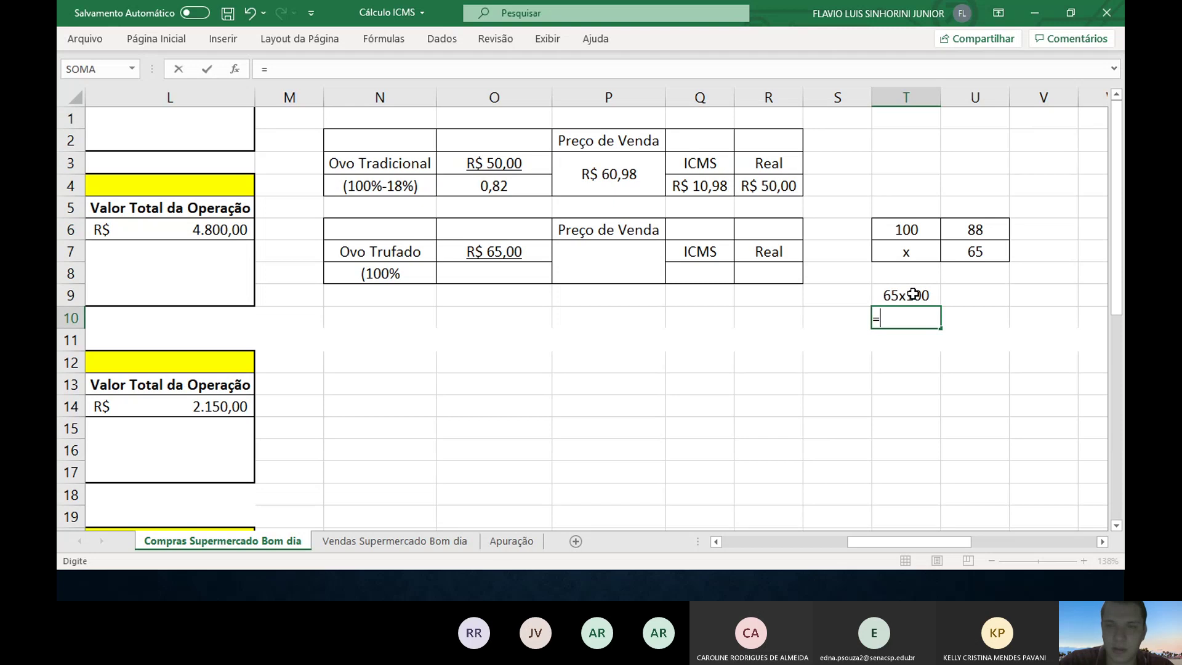
pyautogui.write('65*10')
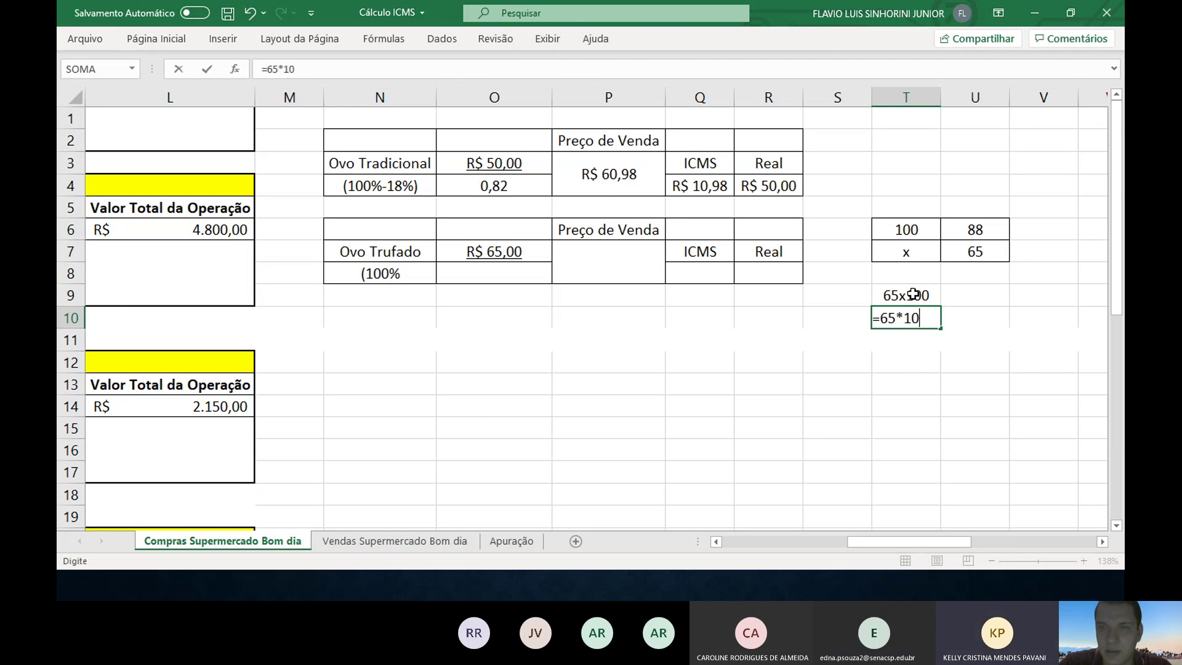
pyautogui.write('0')
pyautogui.press('Return')
pyautogui.press('Up')
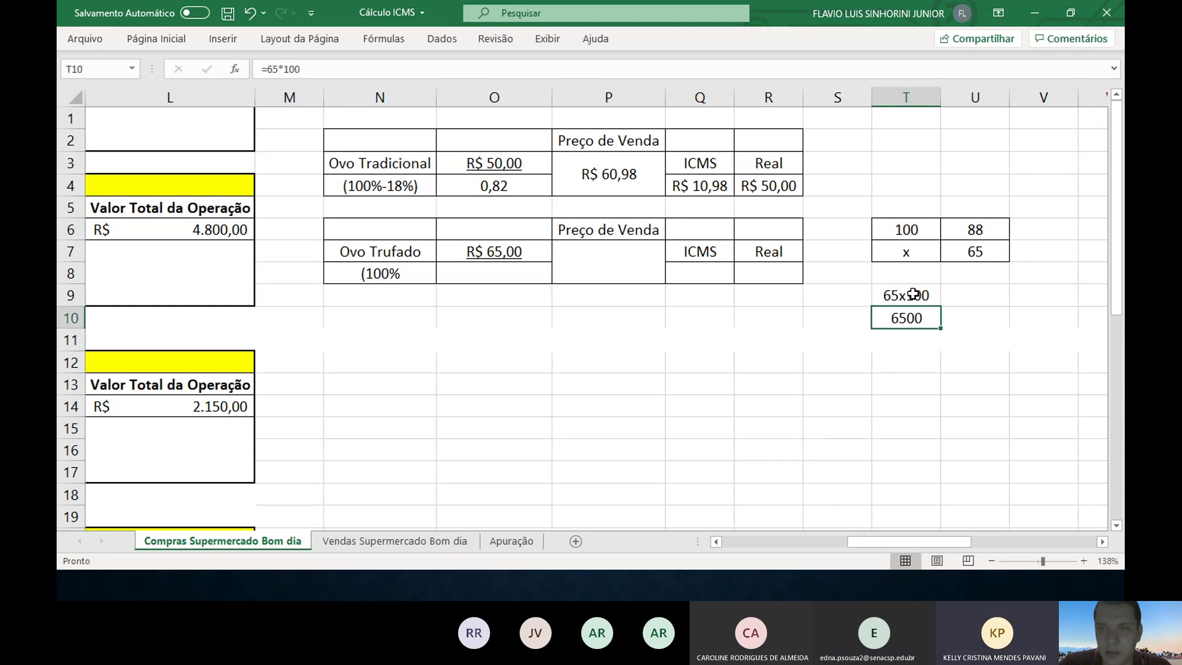
# - Correct the percentage in cell U6 of the rule of three to 82
pyautogui.click(978, 229)
pyautogui.press('Down')
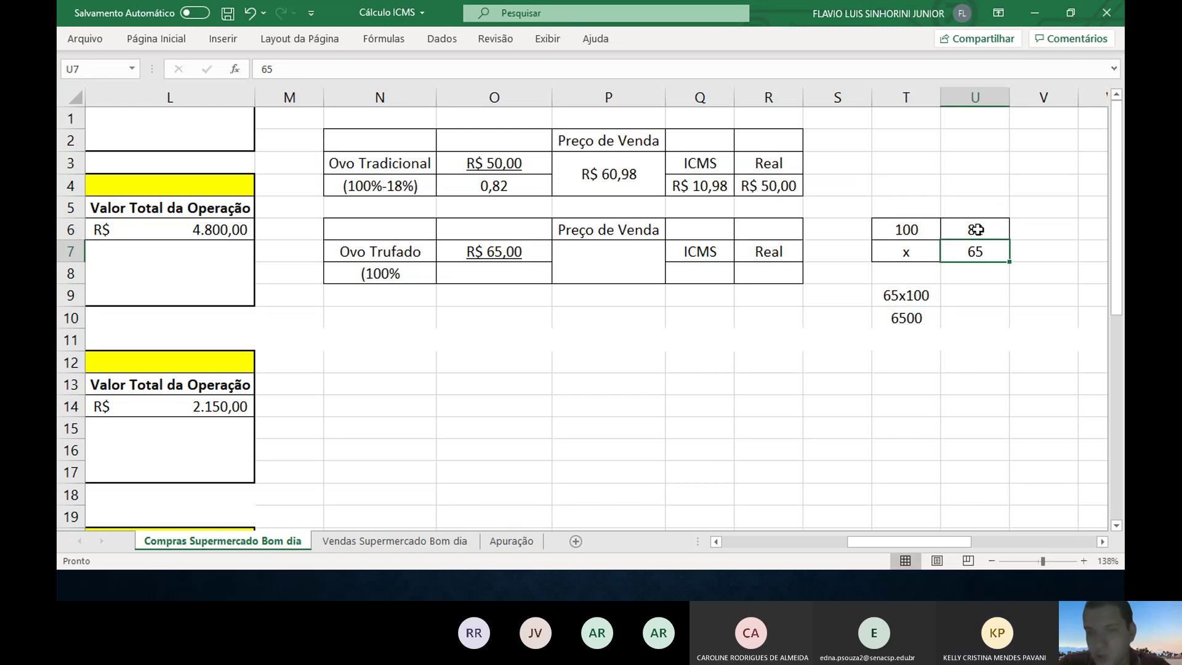
# - Format the product in cell T10 as bold with the accounting number format in reais
pyautogui.click(913, 317)
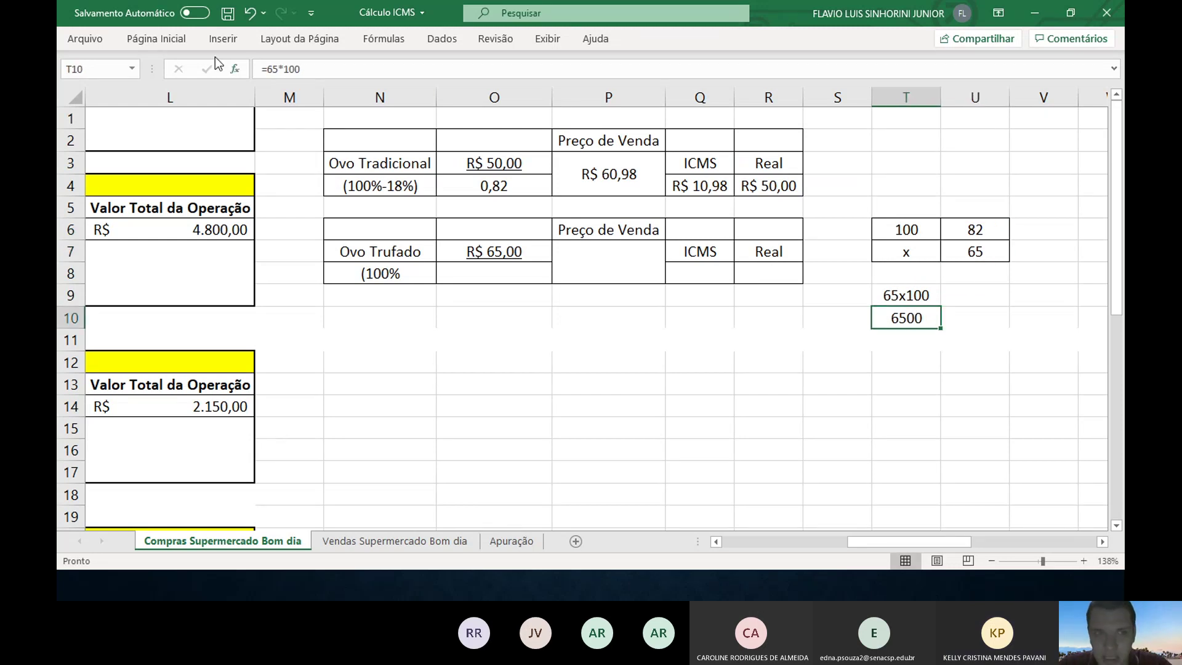
pyautogui.click(174, 39)
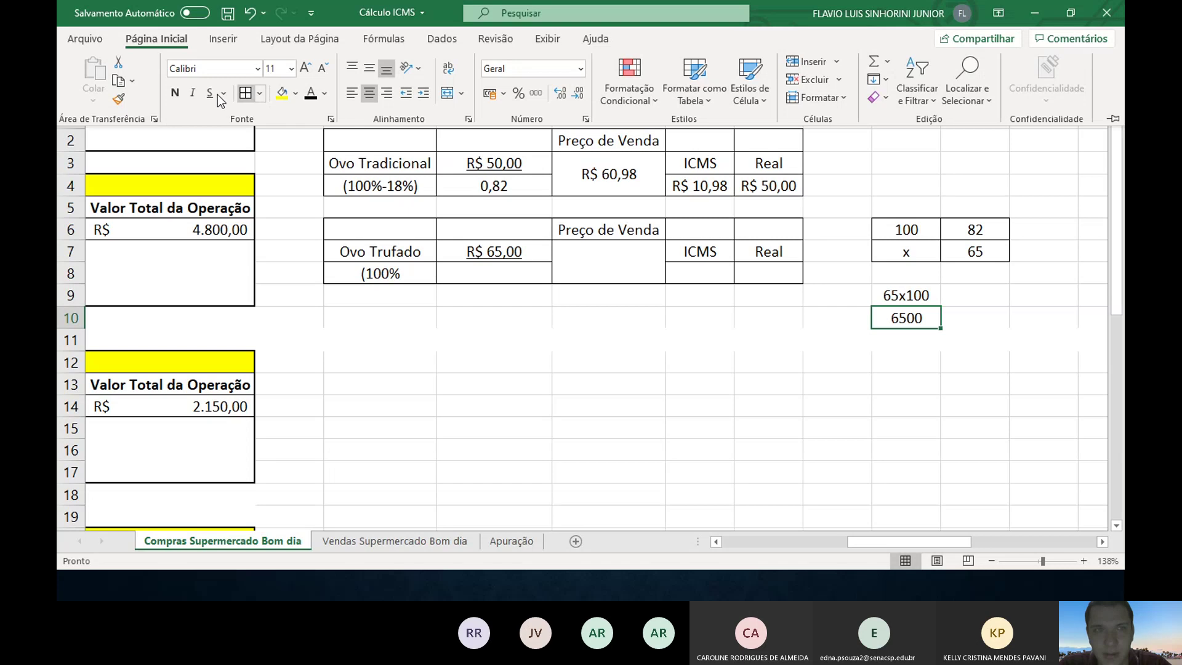
pyautogui.click(180, 93)
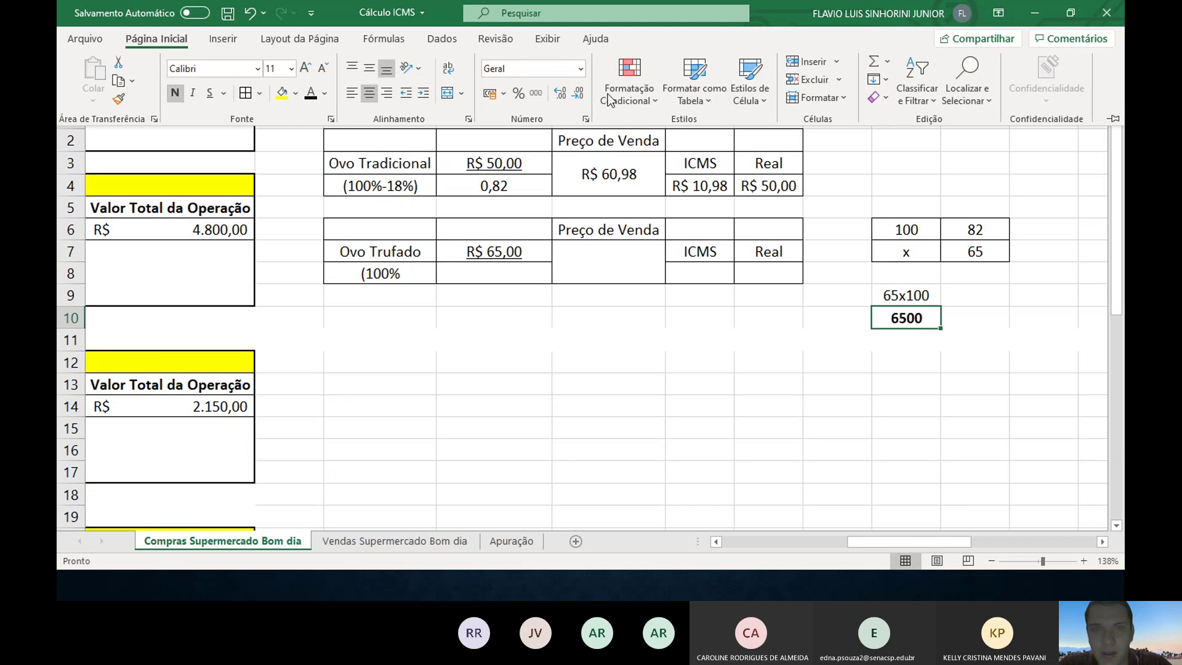
pyautogui.click(489, 93)
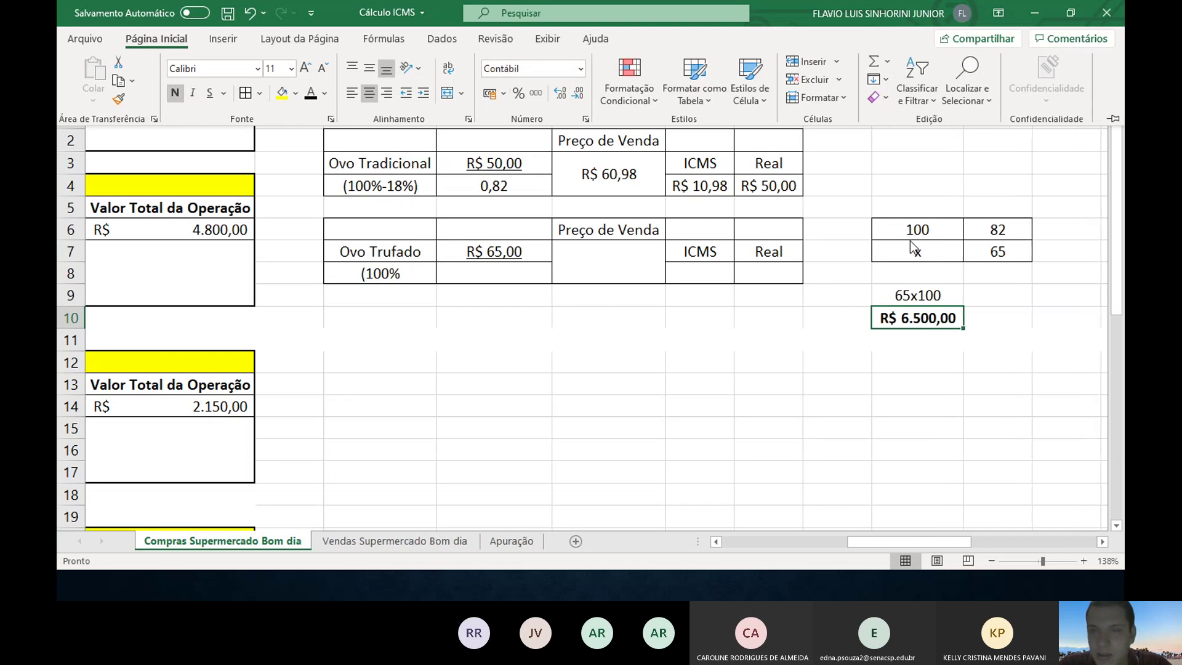
# - Solve the rule of three in cell U10 with the formula =T10/82
pyautogui.click(983, 317)
pyautogui.click(983, 317)
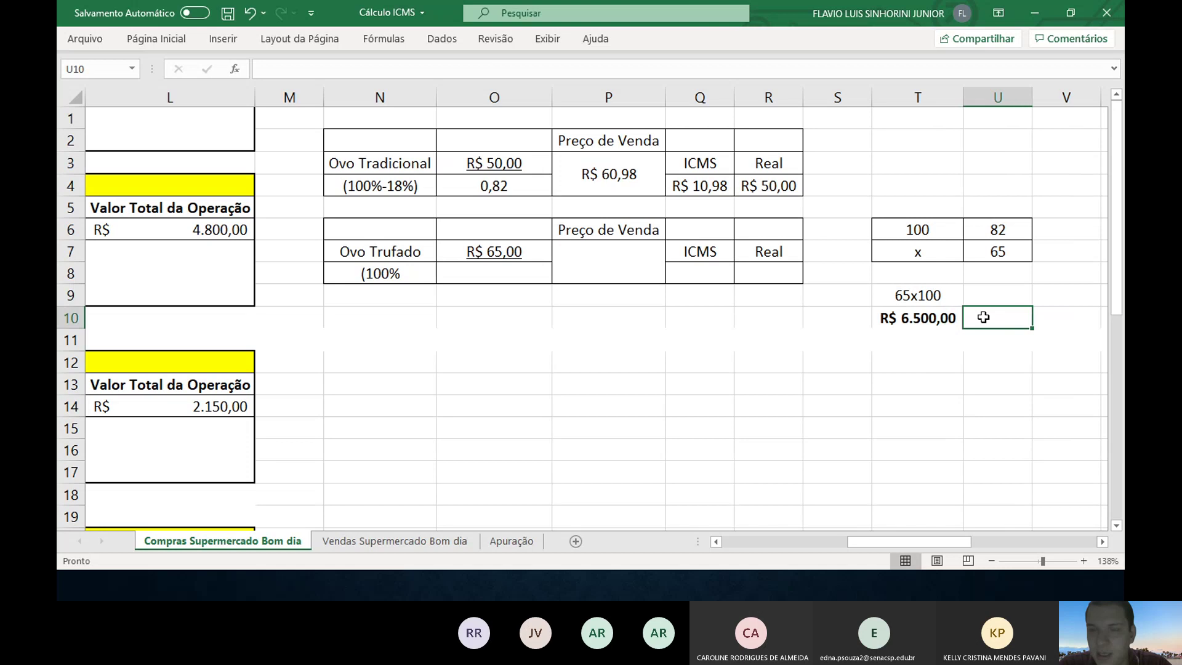
pyautogui.write('=')
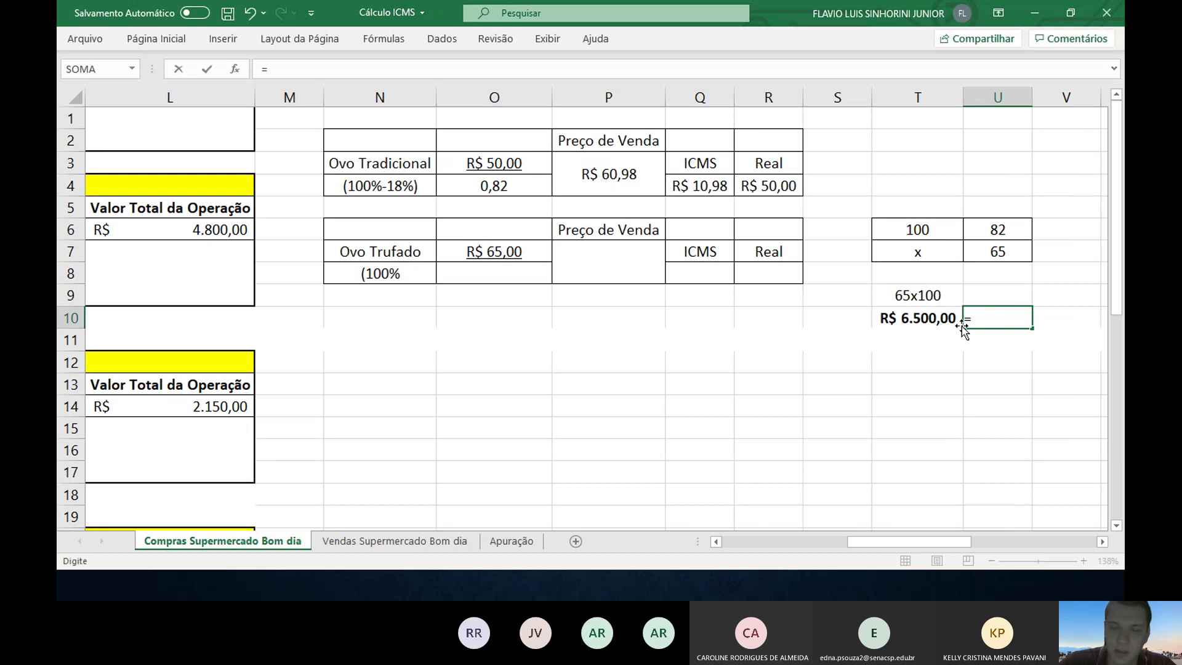
pyautogui.click(961, 326)
pyautogui.write('/')
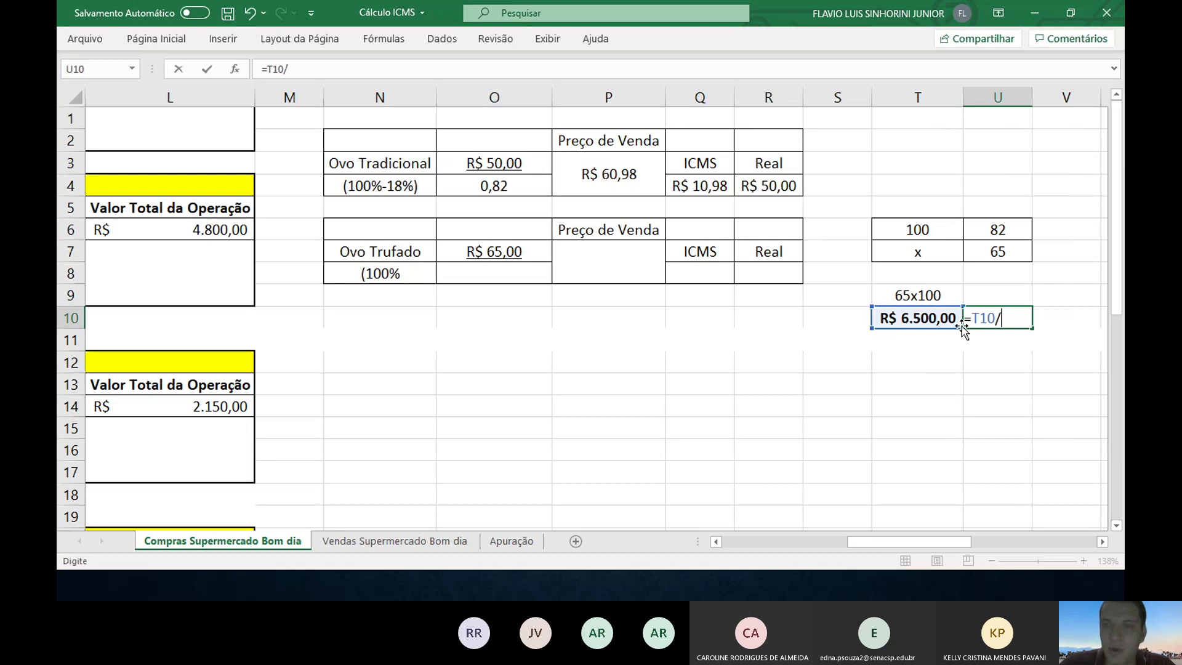
pyautogui.write('82')
pyautogui.hotkey('ctrl', 'Return')
pyautogui.press('Up')
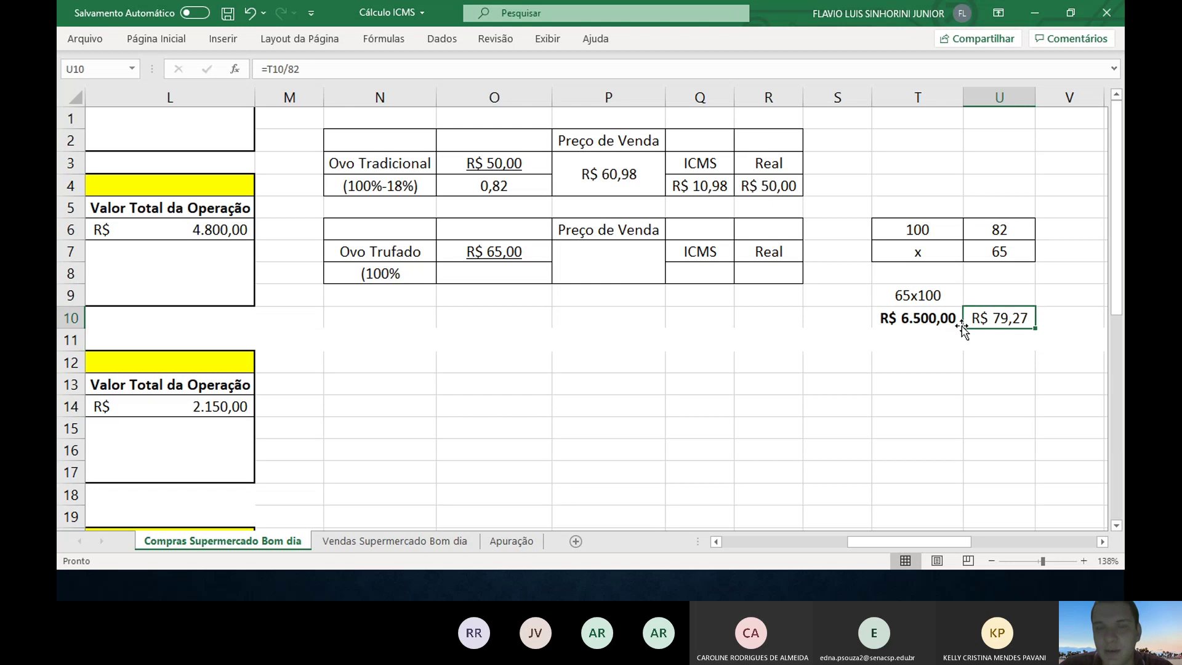
# - Complete the label in N8 as "(100%-18%" and enter the divisor 0,82 in cell O8
pyautogui.doubleClick(421, 272)
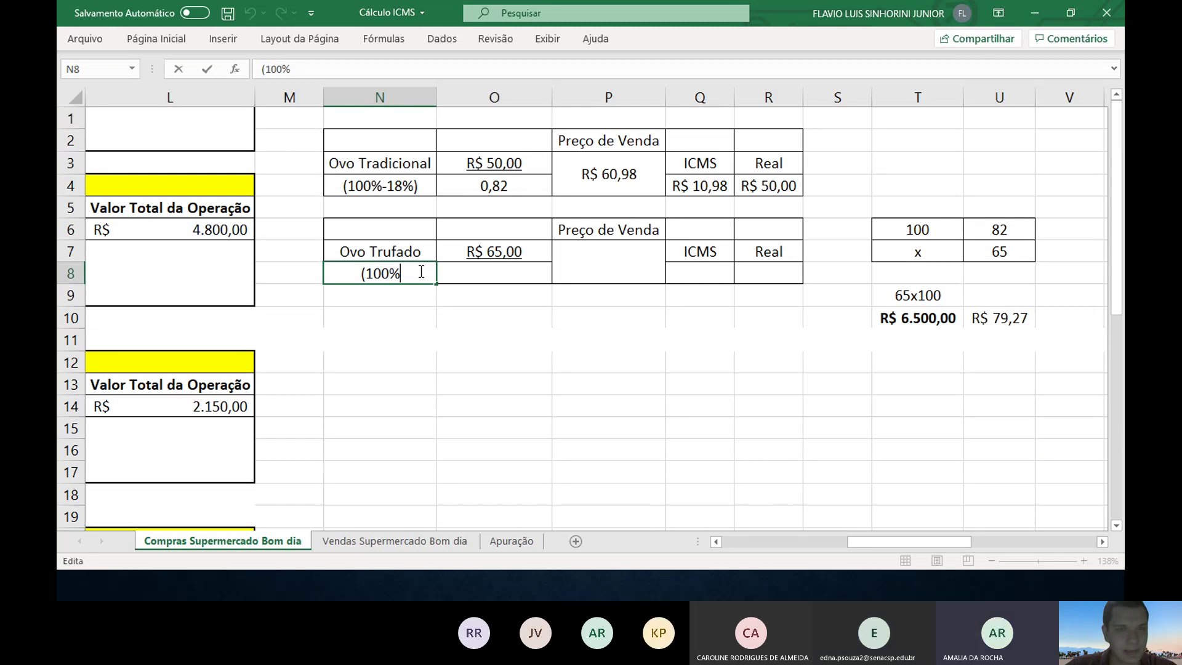
pyautogui.write('-18%')
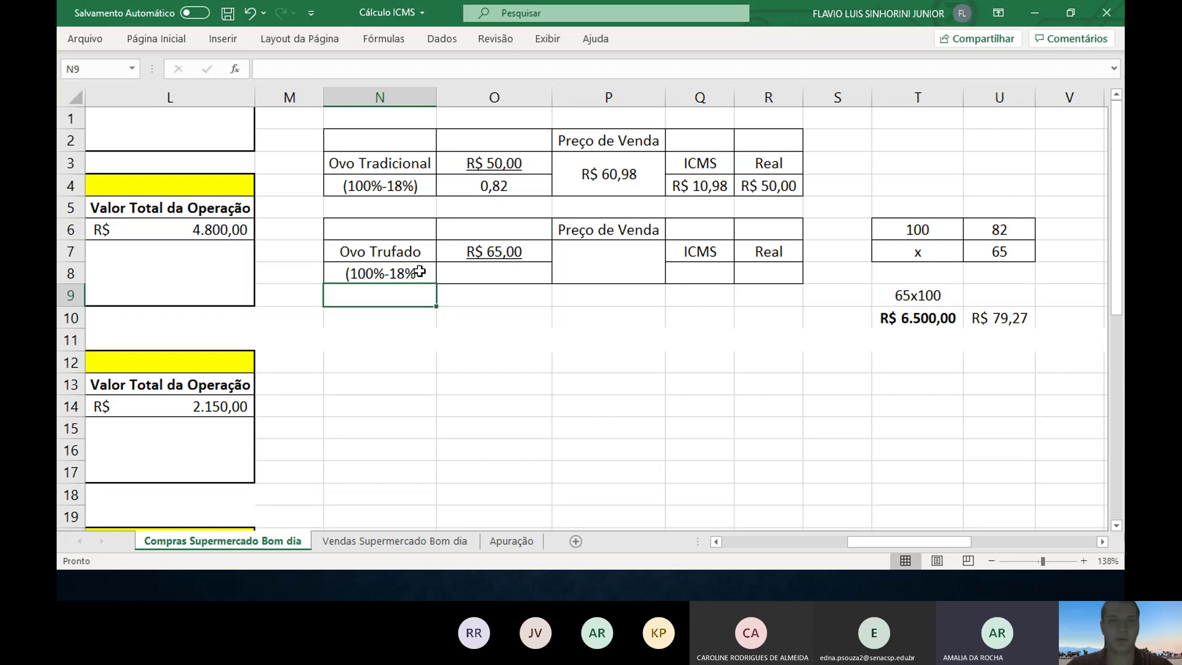
pyautogui.press('Tab')
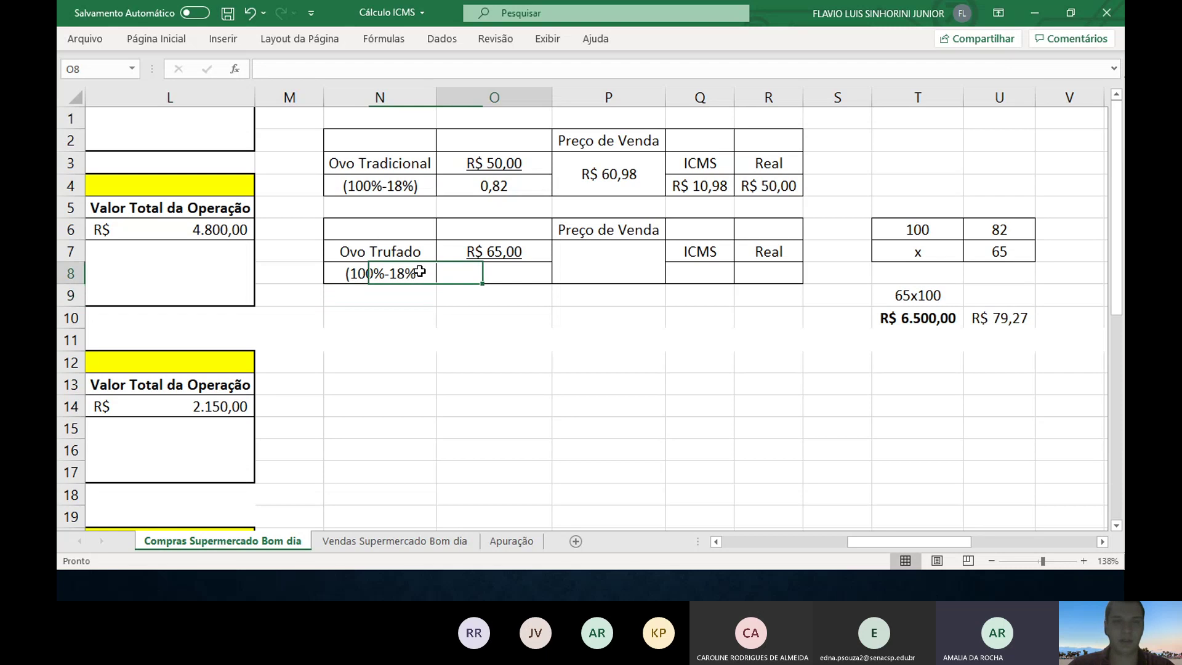
pyautogui.write('0')
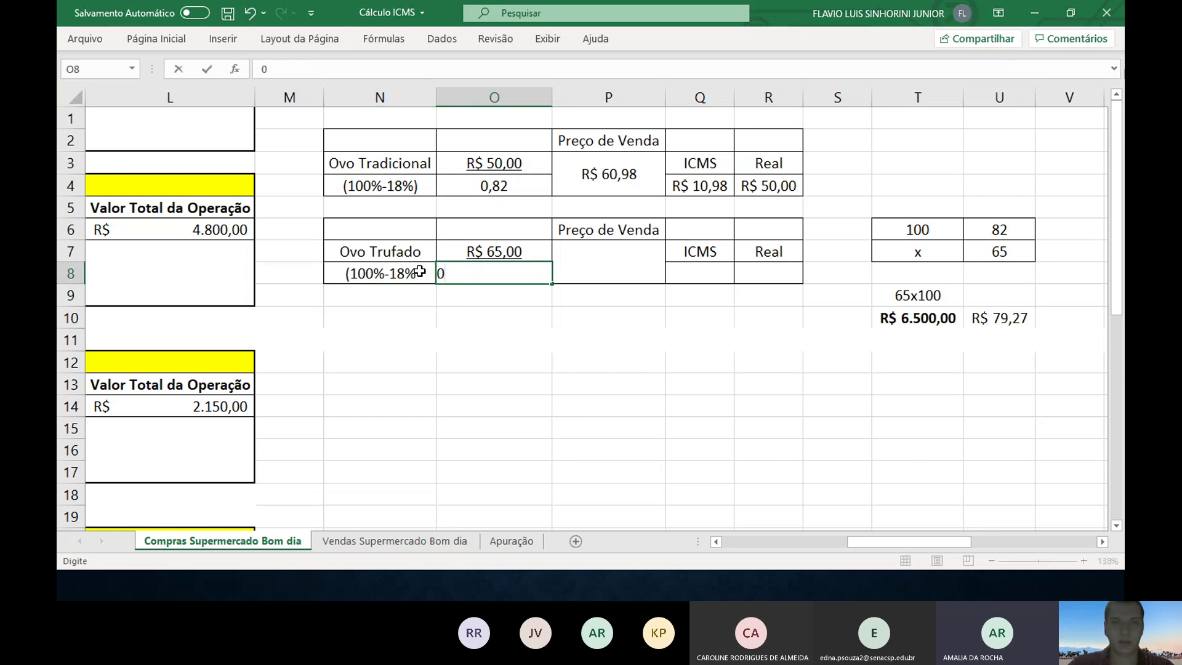
pyautogui.write(',82')
pyautogui.press('Return')
pyautogui.press('Up')
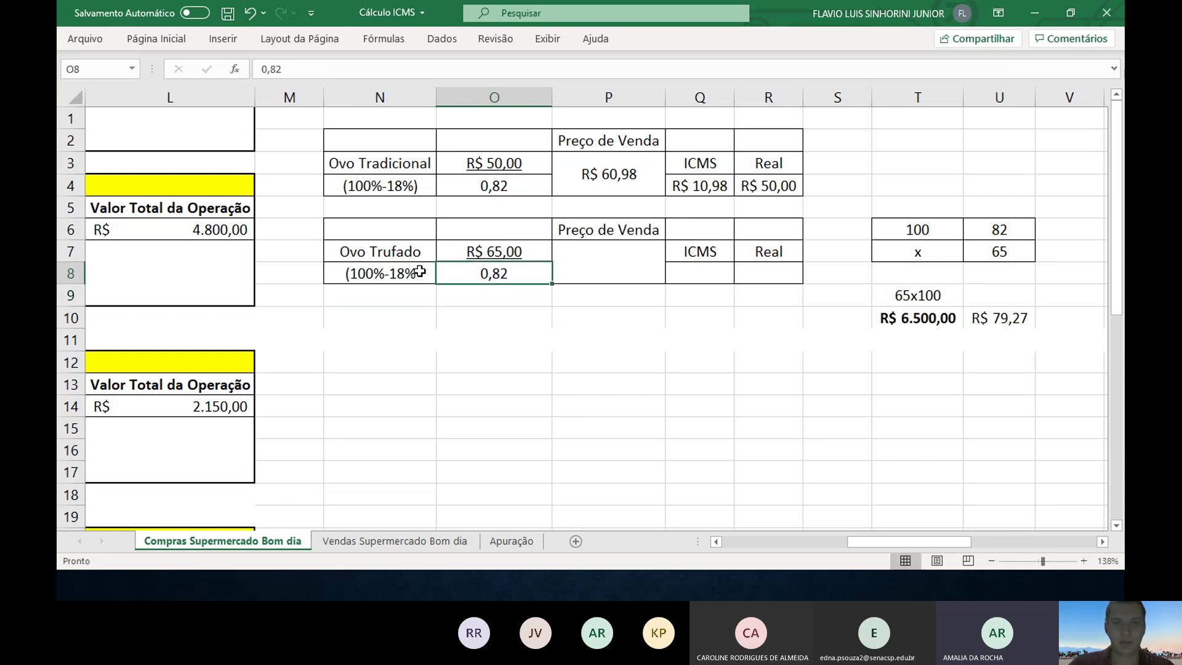
# - Calculate the Ovo Trufado selling price in the merged cell P7 with the formula =O7/O8
pyautogui.press('Right')
pyautogui.write('=')
pyautogui.press('Left')
pyautogui.press('Up')
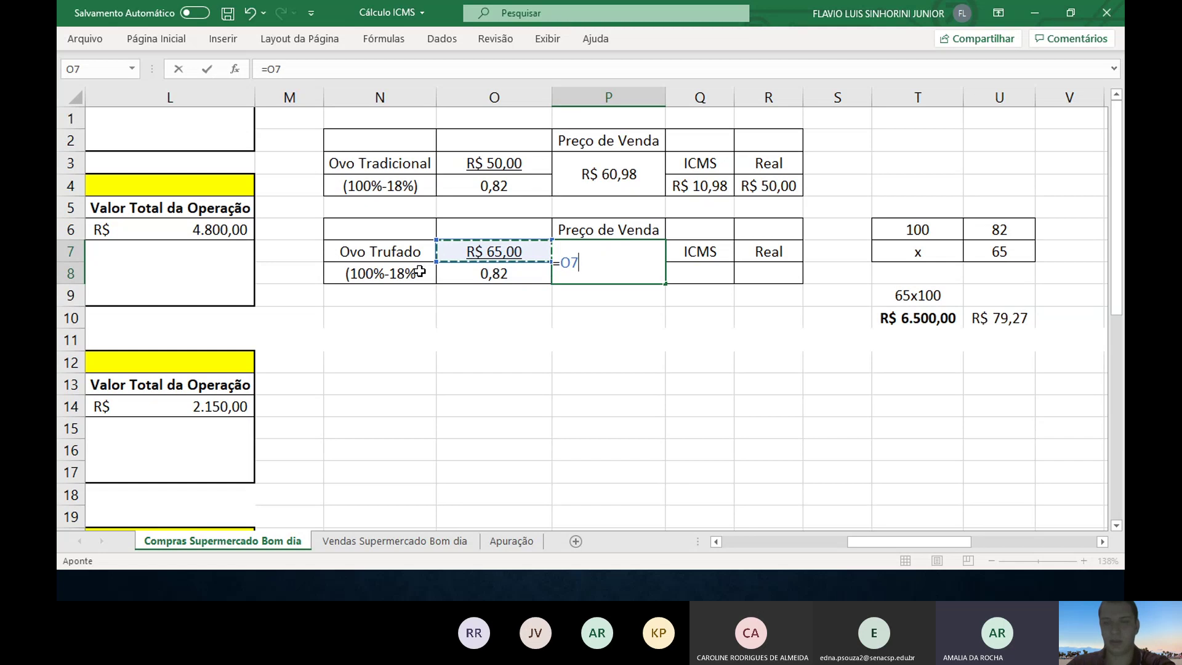
pyautogui.write('/')
pyautogui.press('Down')
pyautogui.press('Left')
pyautogui.press('Up')
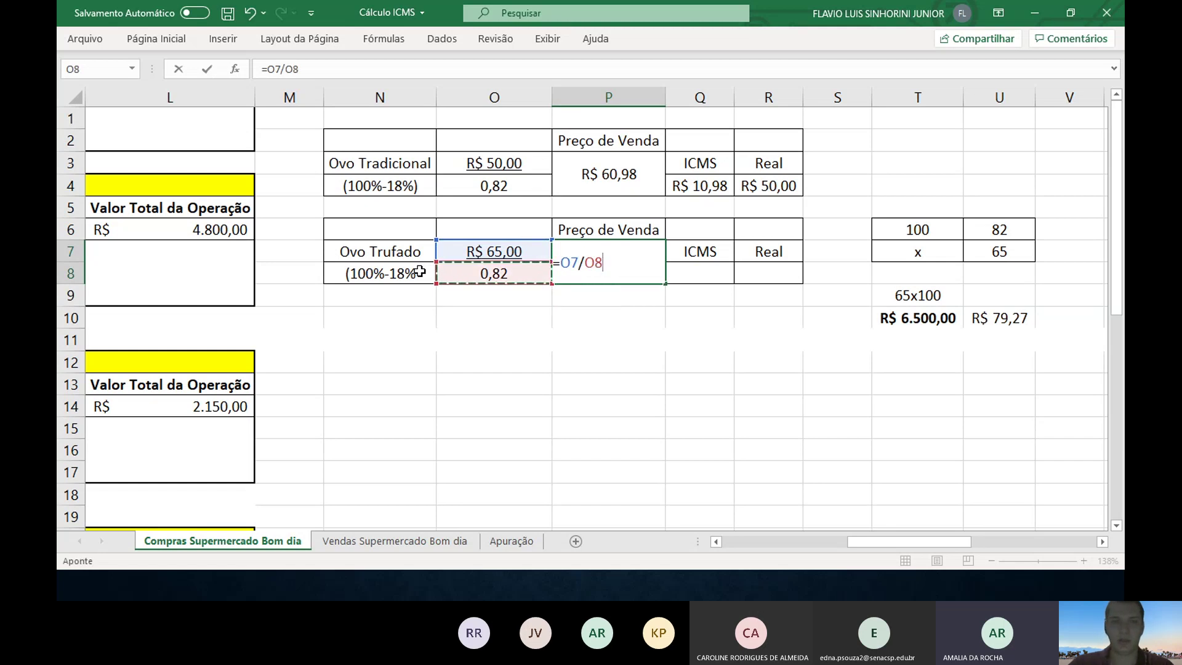
pyautogui.press('Return')
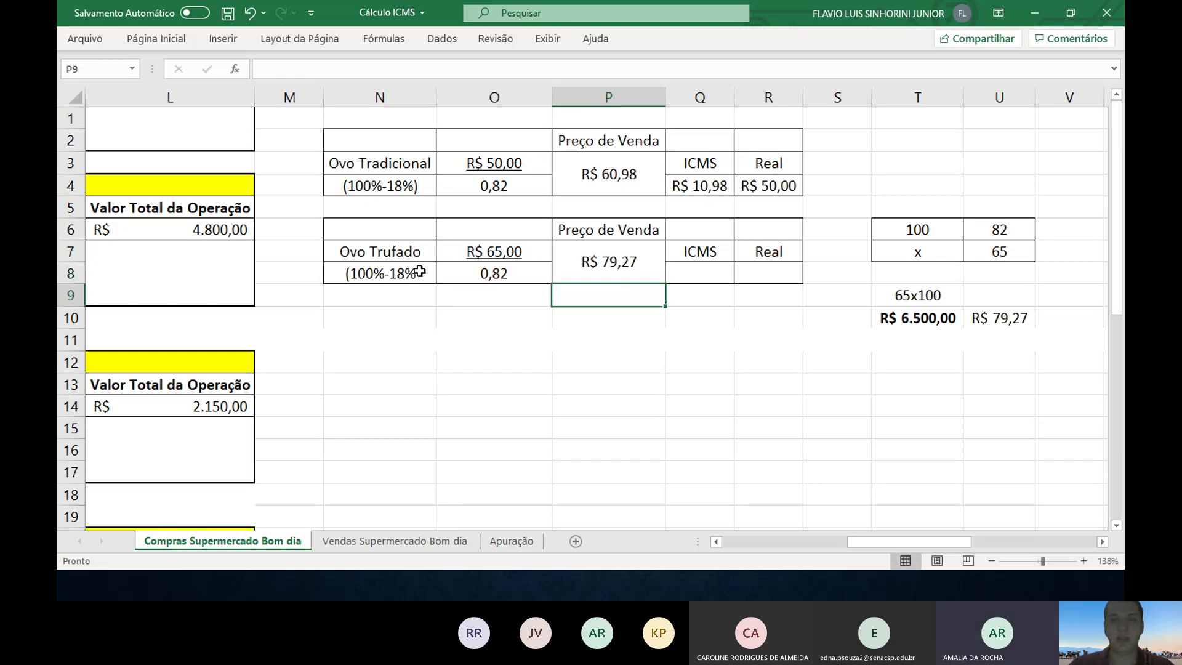
pyautogui.click(995, 318)
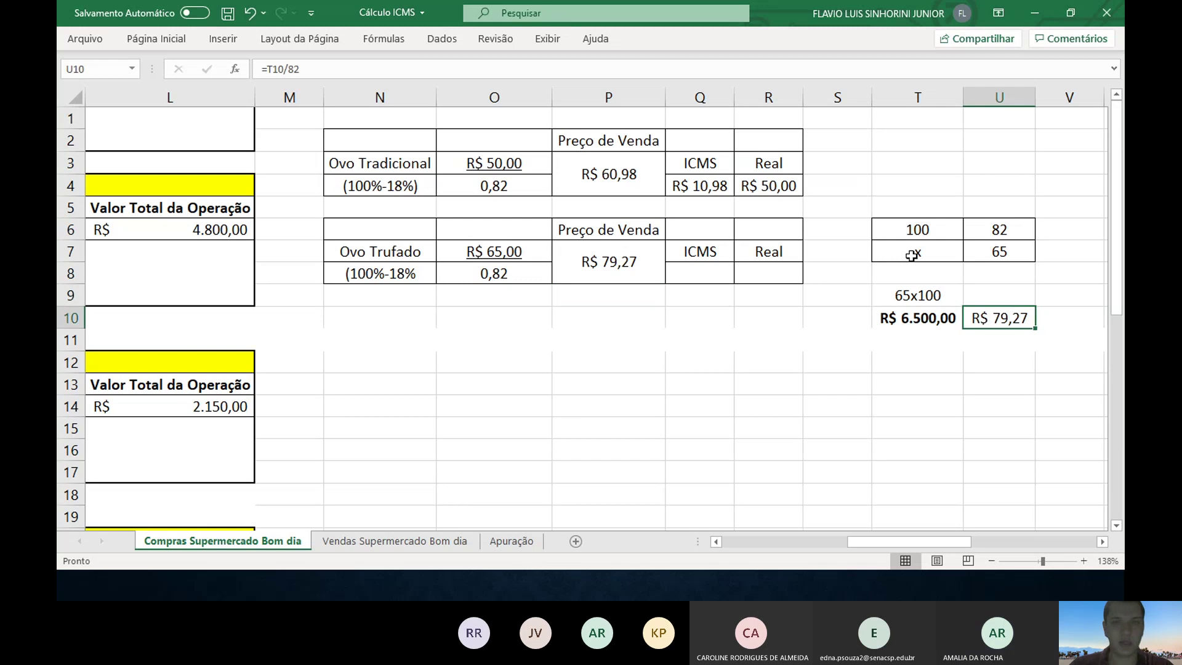
# - Calculate the Ovo Trufado ICMS in cell Q8 with the formula =P7*18%
pyautogui.click(706, 275)
pyautogui.write('=')
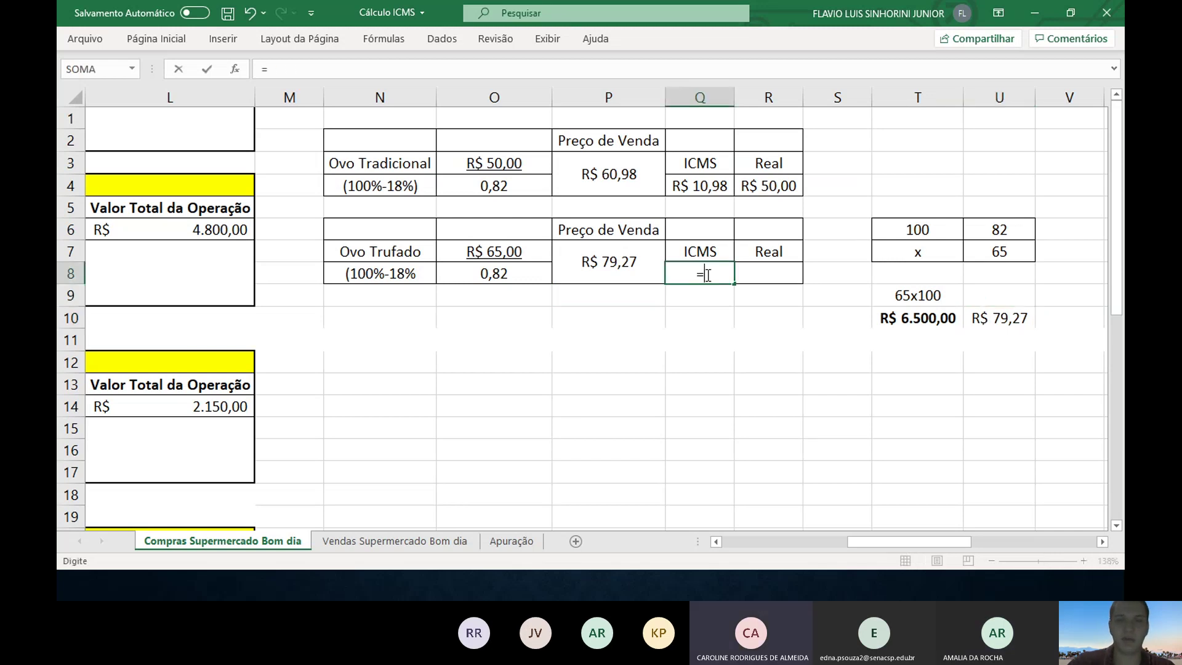
pyautogui.click(610, 262)
pyautogui.write('*')
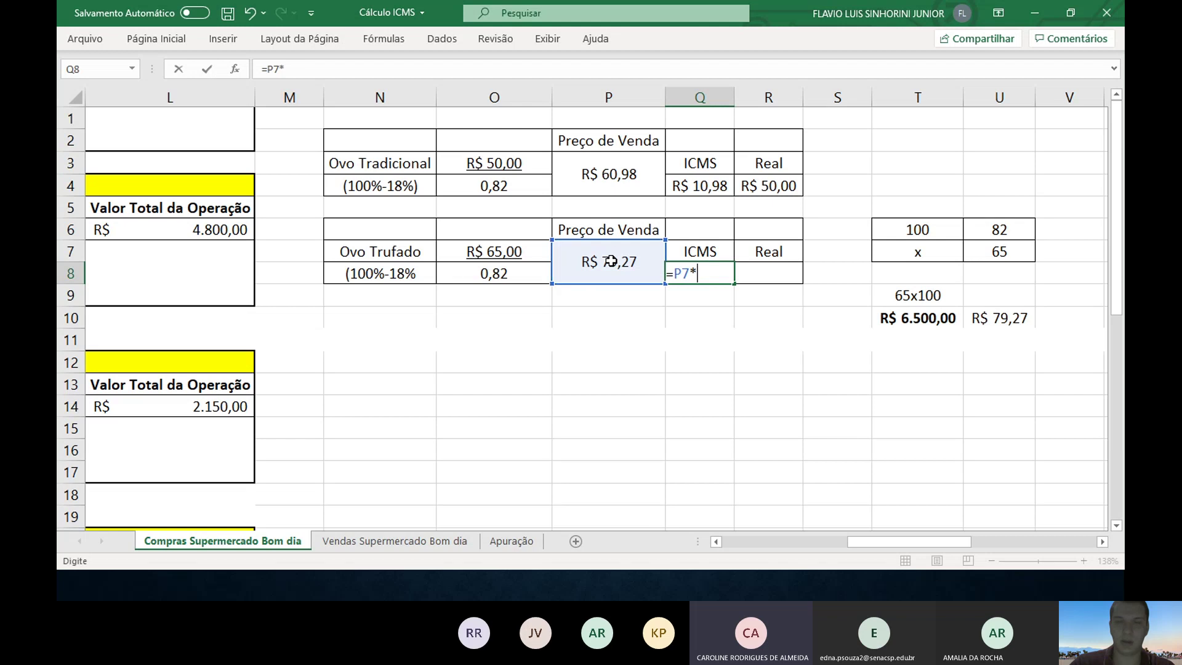
pyautogui.write('18%')
pyautogui.press('Return')
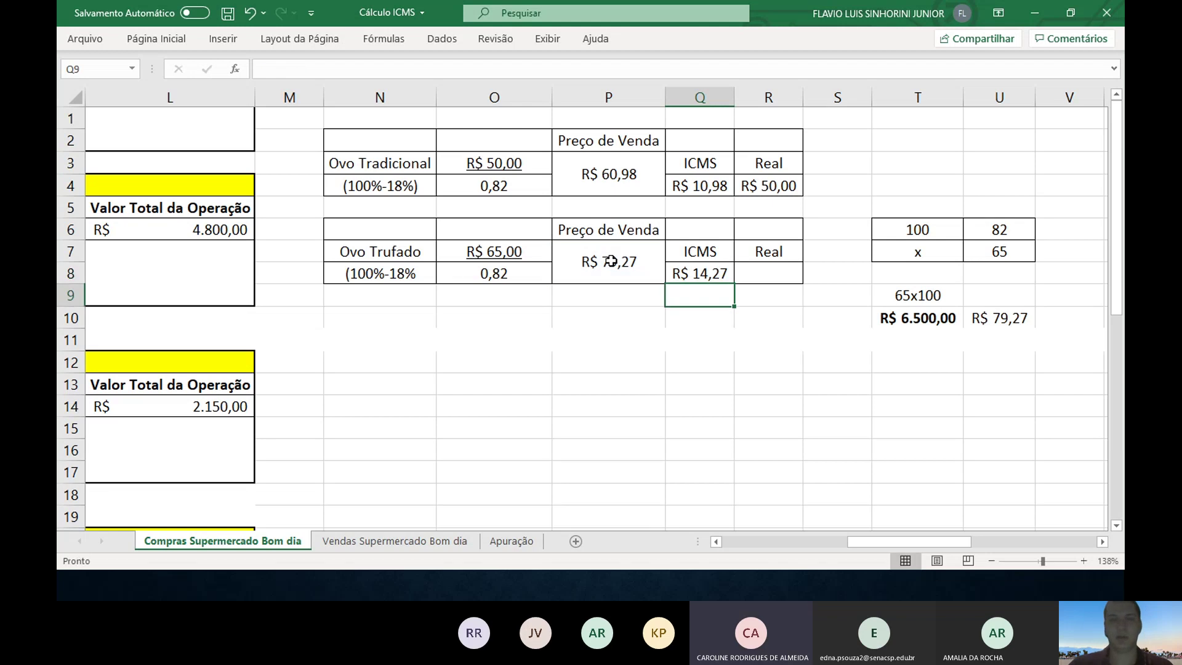
# - Calculate the Ovo Trufado real value in cell R8 with the formula =P7-Q8
pyautogui.press('Up')
pyautogui.press('Right')
pyautogui.write('=')
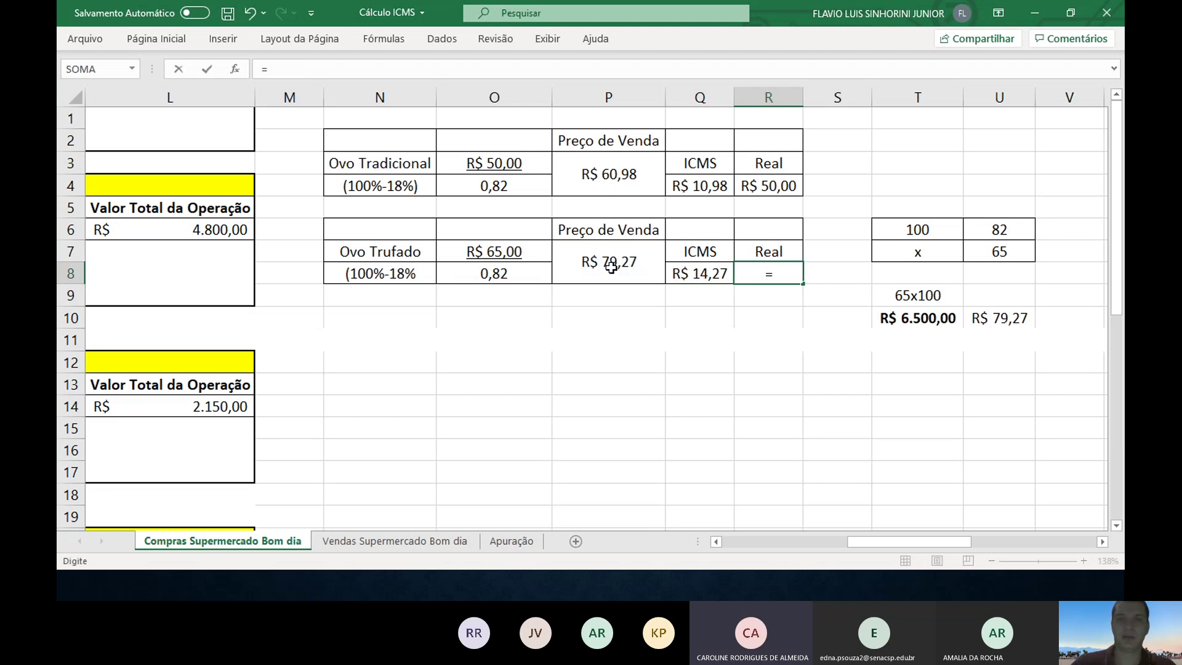
pyautogui.click(610, 265)
pyautogui.write('-')
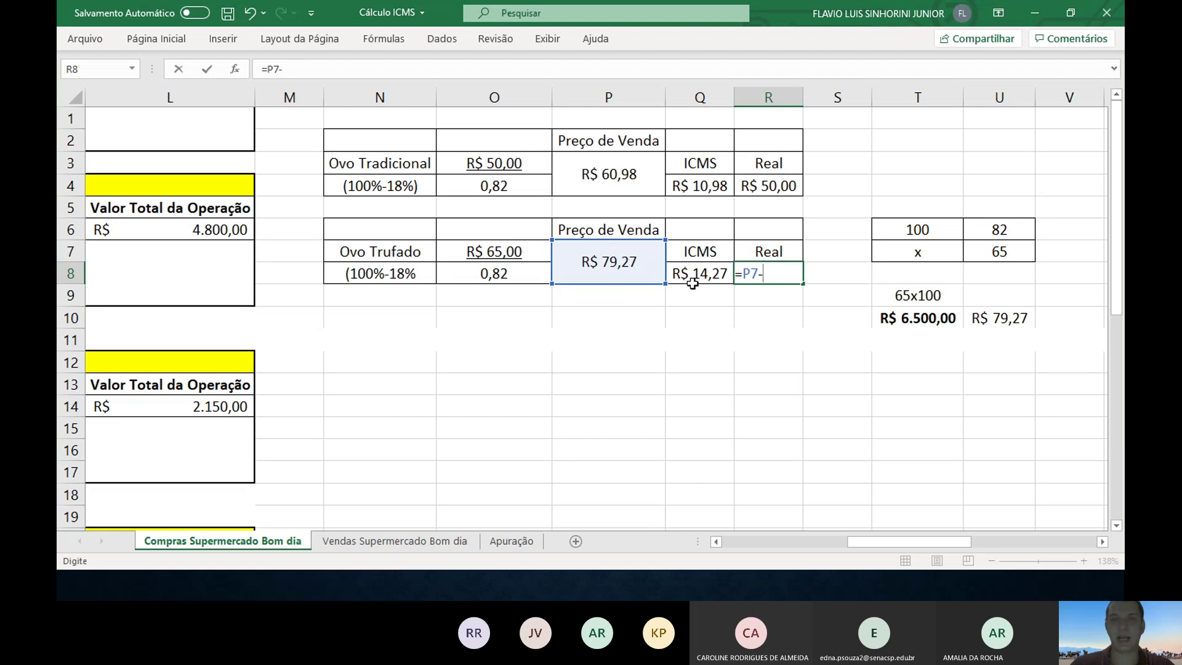
pyautogui.click(686, 276)
pyautogui.press('Return')
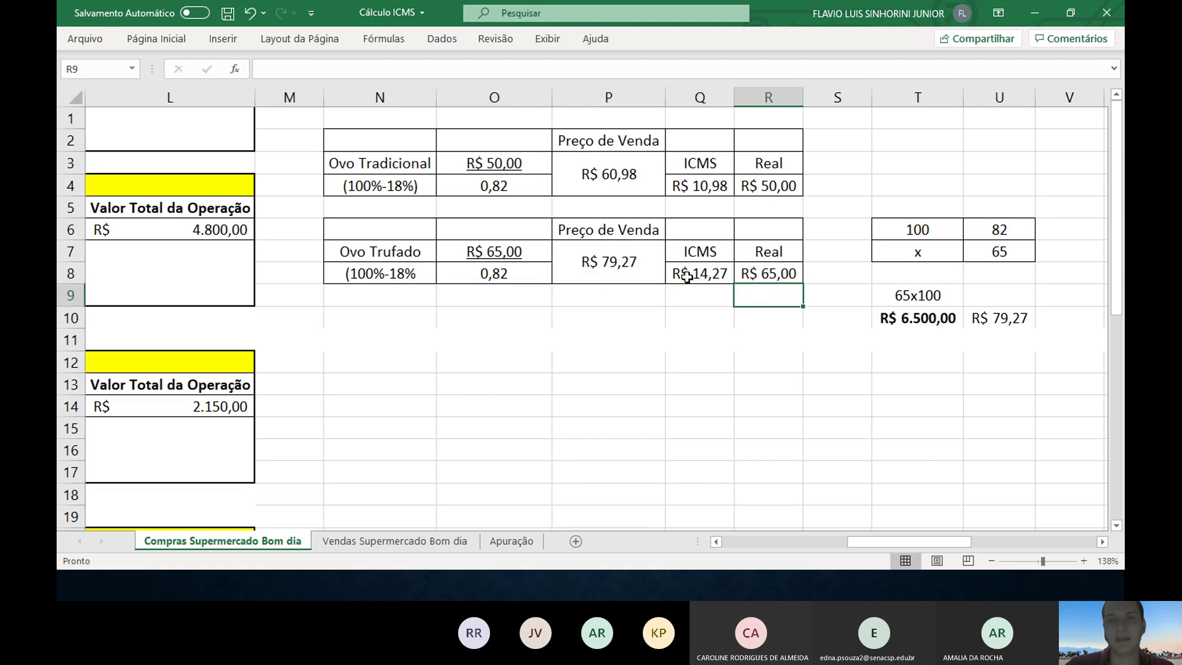
# - Make the Ovo Trufado real value in R8 and base price in O7 bold
pyautogui.press('Up')
pyautogui.hotkey('ctrl', 'n')
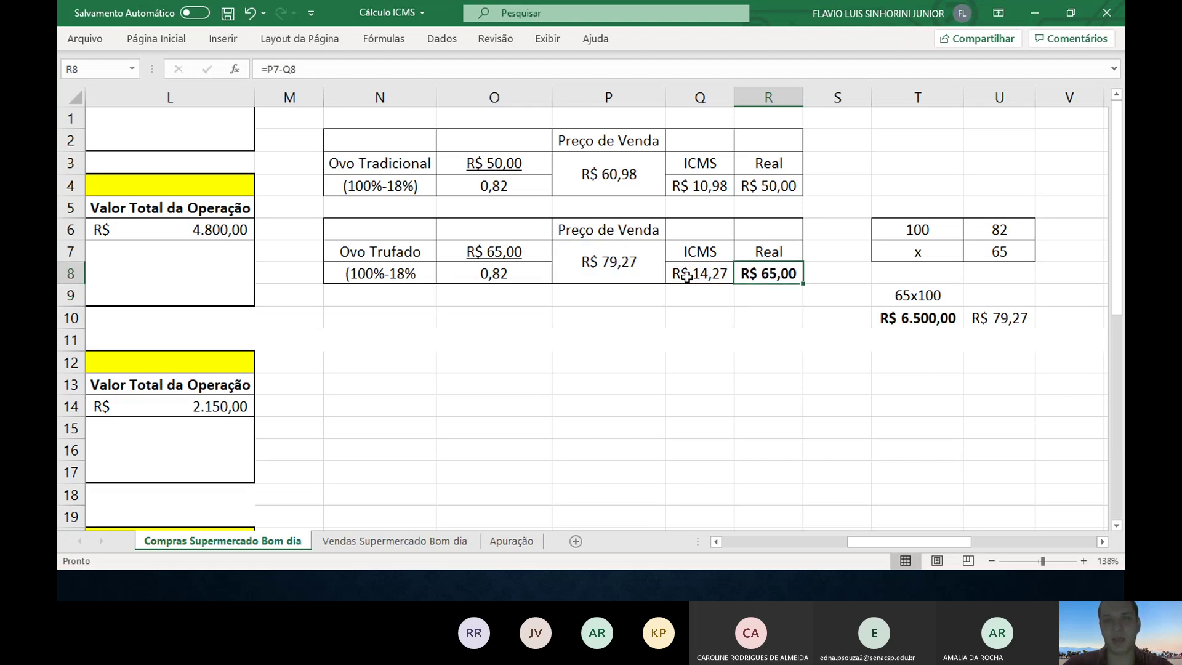
pyautogui.press('Left')
pyautogui.press('Left')
pyautogui.press('Left')
pyautogui.hotkey('ctrl', 'n')
# - Make the Ovo Tradicional base price in O3 and real value in R4 bold
pyautogui.press('Up')
pyautogui.press('Up')
pyautogui.press('Up')
pyautogui.press('Up')
pyautogui.press('Up')
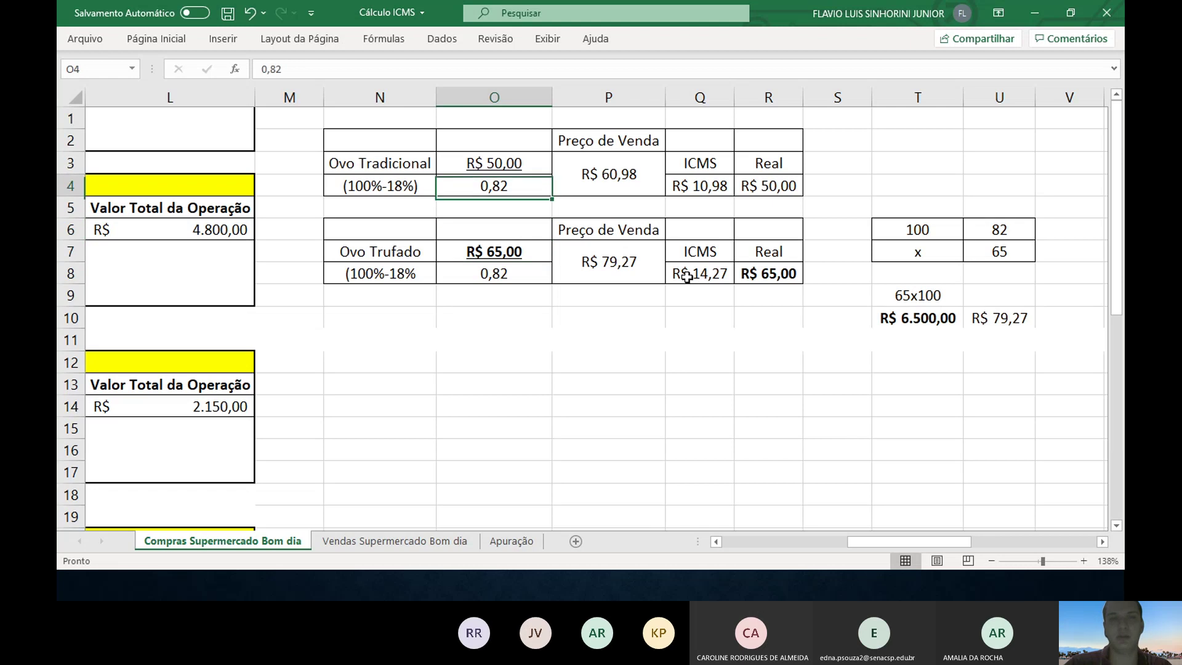
pyautogui.press('Down')
pyautogui.hotkey('ctrl', 'n')
pyautogui.press('Right')
pyautogui.press('Right')
pyautogui.press('Right')
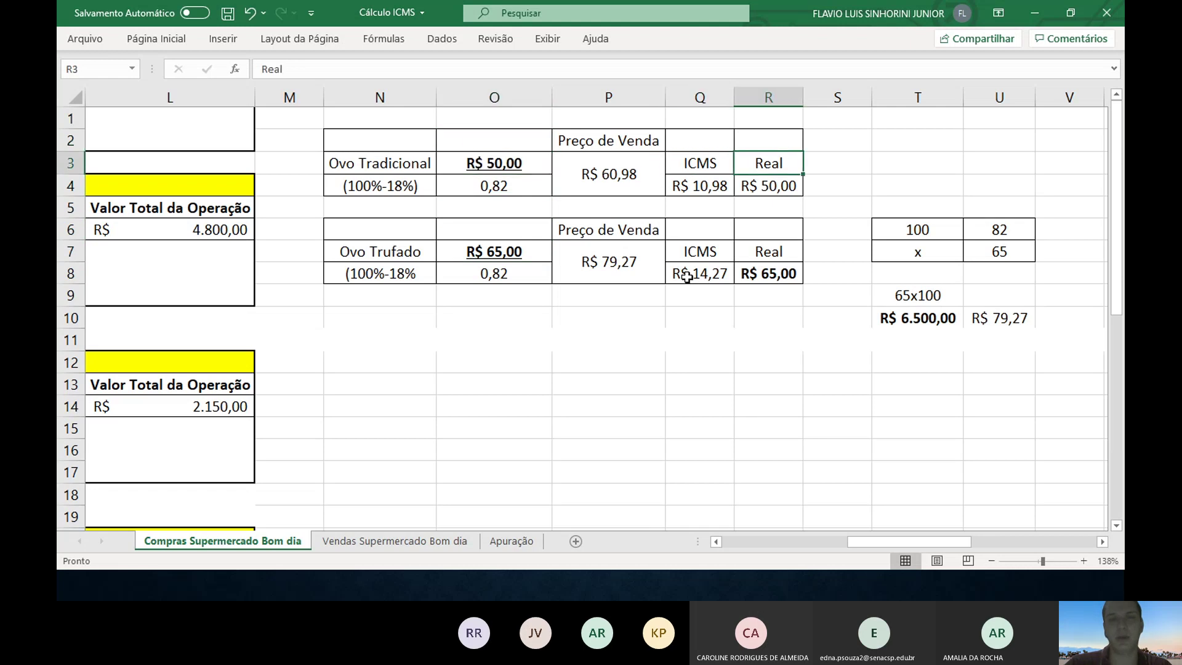
pyautogui.press('Down')
pyautogui.hotkey('ctrl', 'n')
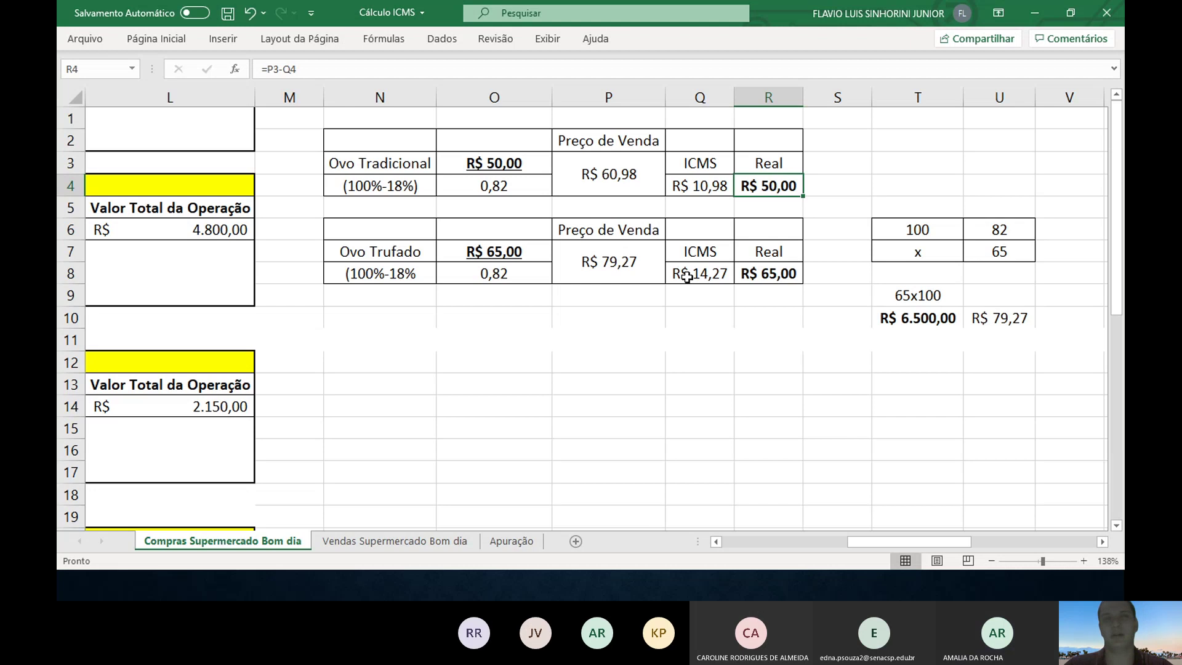
# - Duplicate the Ovo Trufado table N6:R8 by copying it to the range starting at N10
pyautogui.click(395, 135)
pyautogui.press('Down')
pyautogui.press('Down')
pyautogui.press('Down')
pyautogui.press('Down')
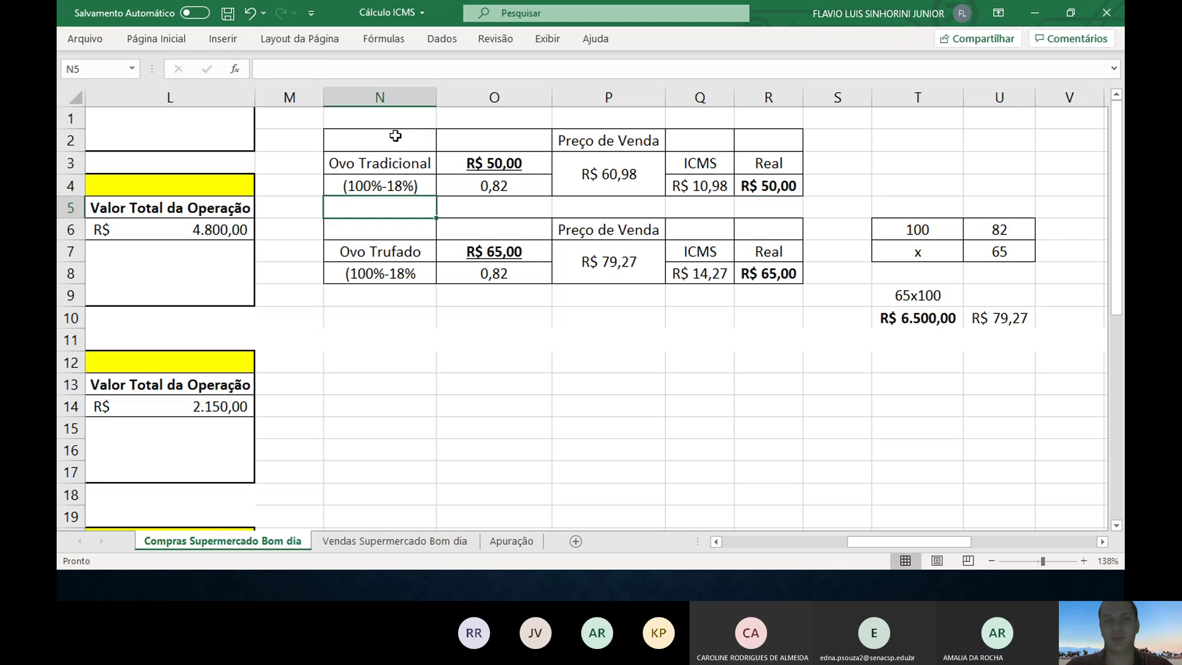
pyautogui.hotkey('shift', 'Right')
pyautogui.hotkey('shift', 'Right')
pyautogui.hotkey('shift', 'Right')
pyautogui.hotkey('shift', 'Down')
pyautogui.hotkey('shift', 'Down')
pyautogui.hotkey('shift', 'Right')
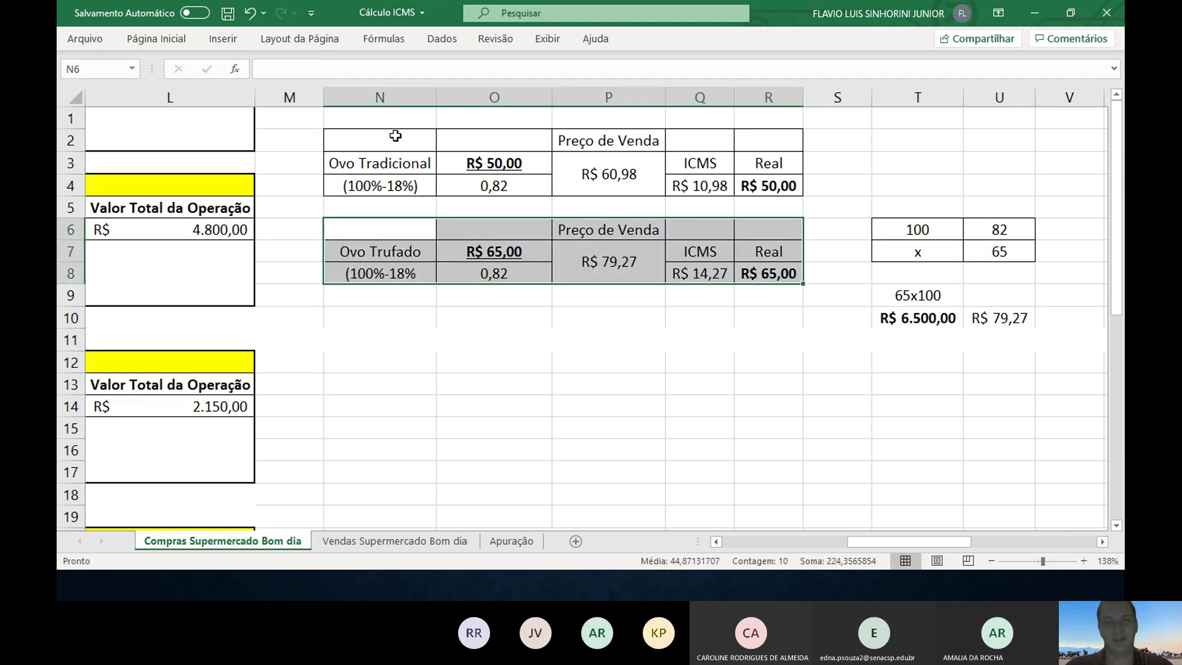
pyautogui.hotkey('ctrl', 'c')
pyautogui.press('Down')
pyautogui.press('Down')
pyautogui.press('Down')
pyautogui.press('Down')
pyautogui.hotkey('ctrl', 'v')
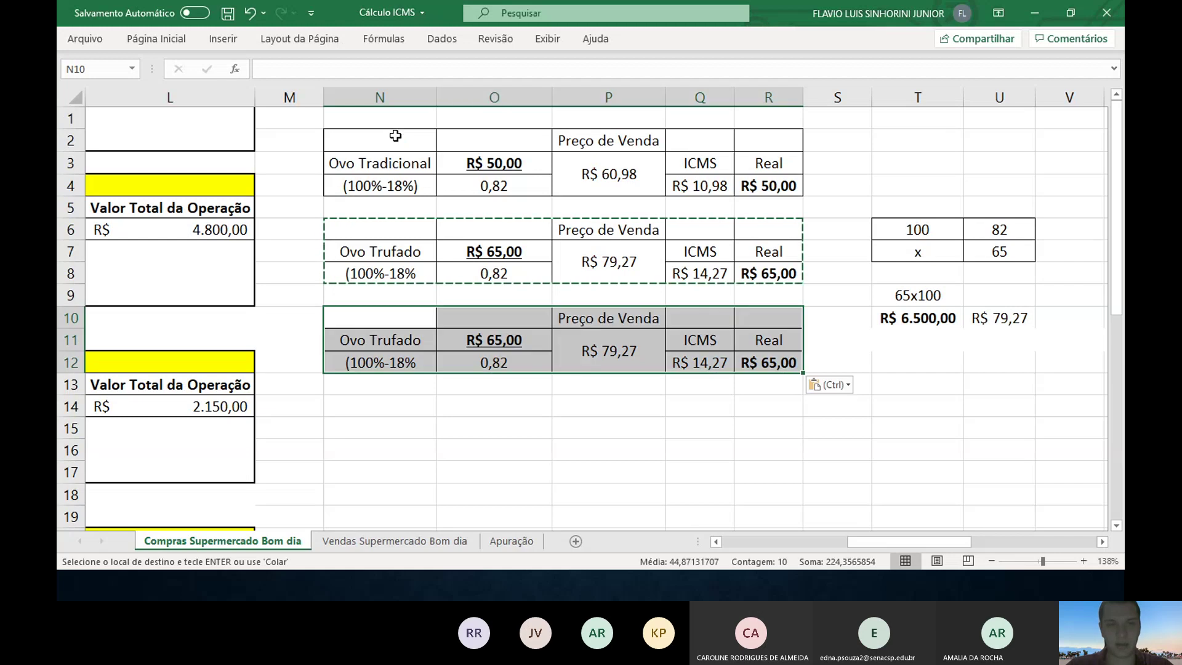
# - Rename the egg in cell N11 of the copied table as Ovo de Colher
pyautogui.hotkey('alt', 'Tab')
pyautogui.hotkey('alt', 'Tab')
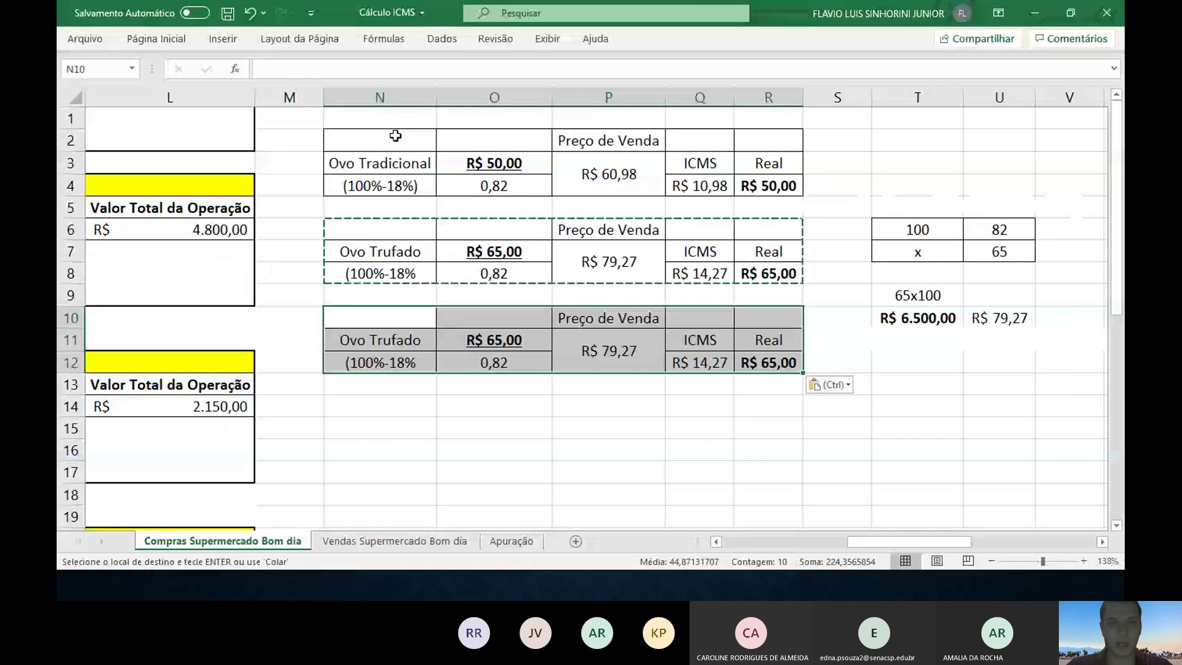
pyautogui.press('Down')
pyautogui.write('O')
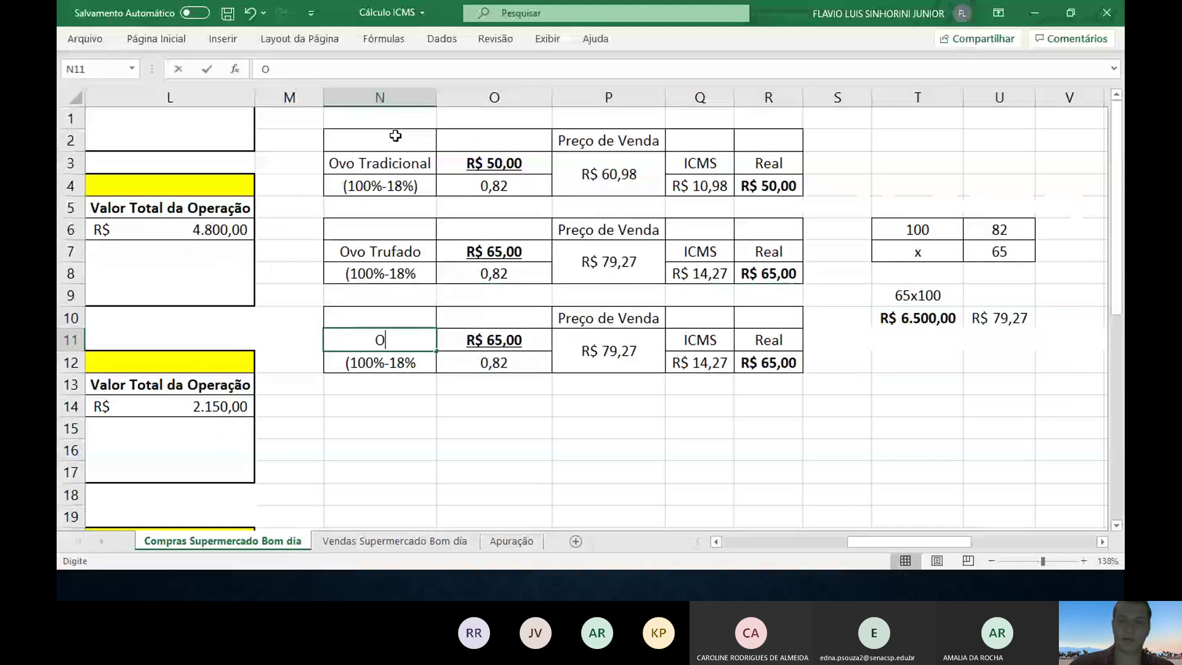
pyautogui.write('vo de Colher')
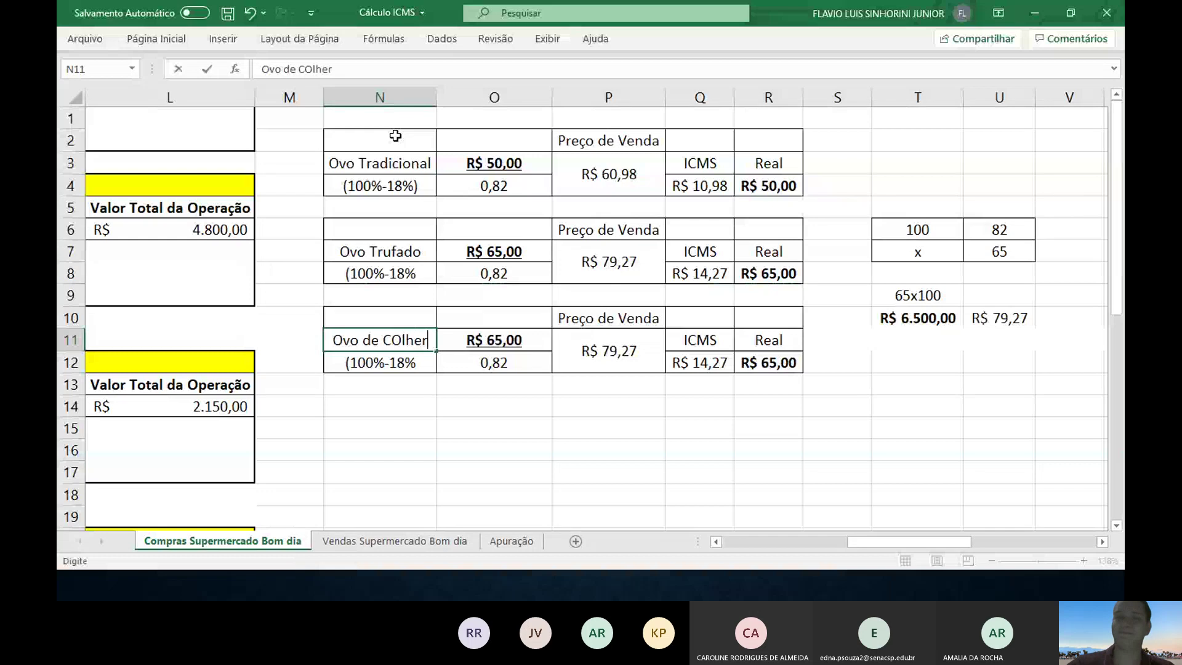
pyautogui.press('Tab')
# - Look up the Ovo de Colher price on the challenge slide and try to set base price O11 to 75
pyautogui.hotkey('alt', 'Tab')
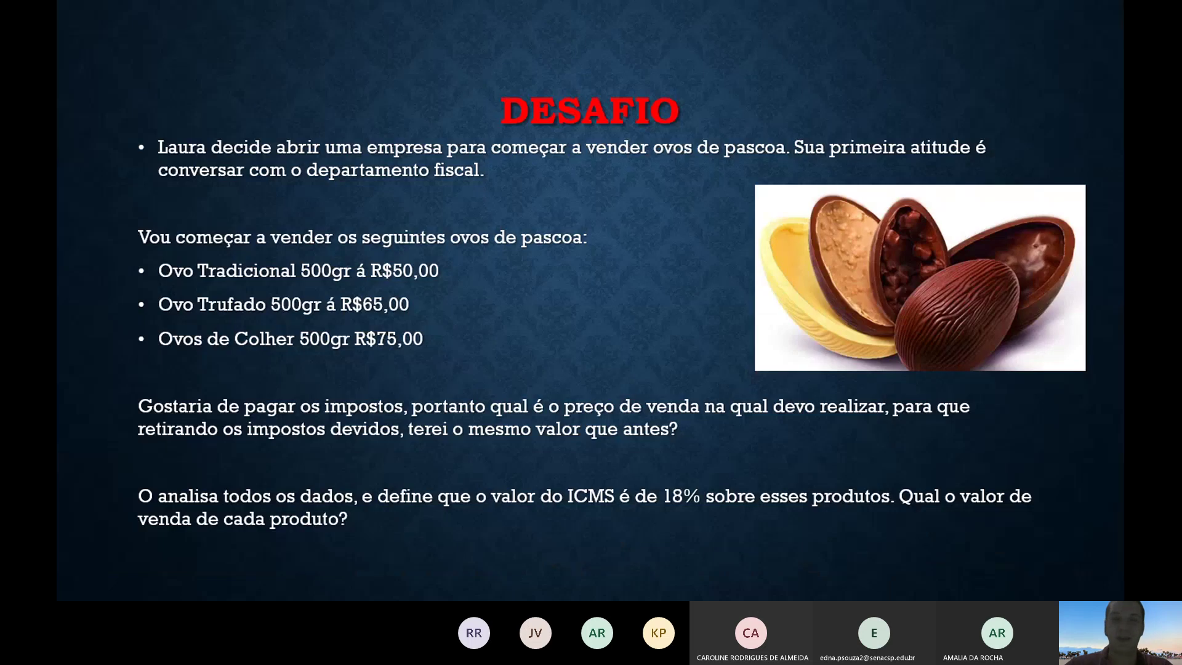
pyautogui.hotkey('alt', 'Tab')
pyautogui.write('75')
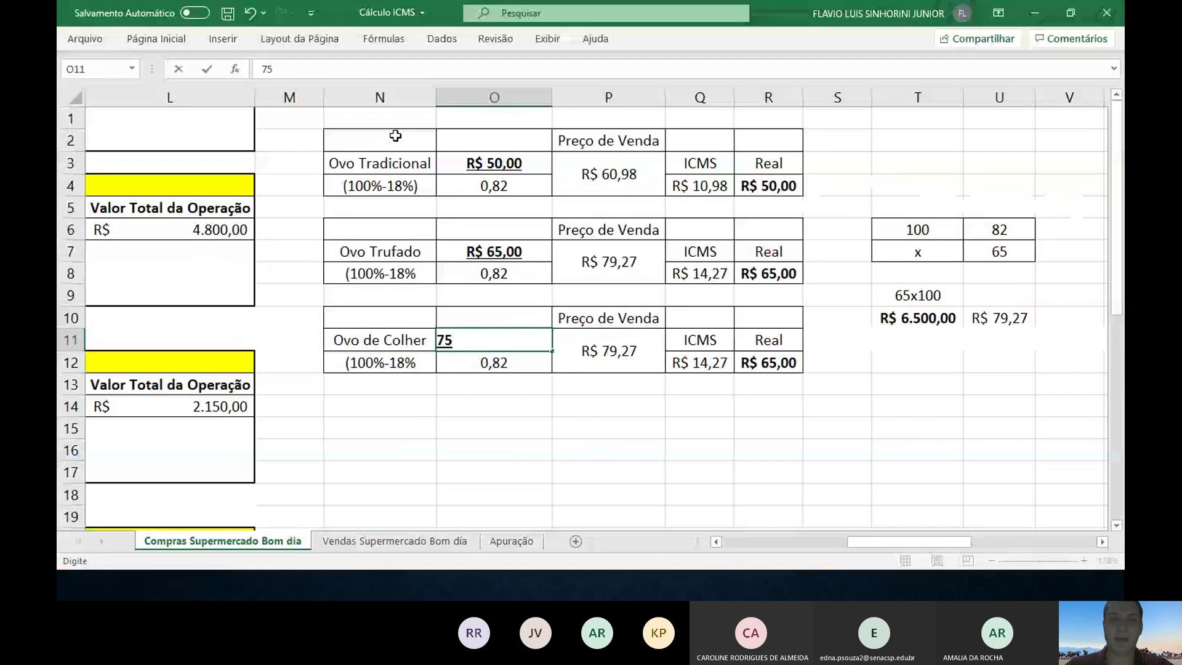
pyautogui.press('Return')
# - Clear the Ovo de Colher factor in O12, selling price in P11, ICMS in Q12 and real value in R12
pyautogui.press('Delete')
pyautogui.press('Right')
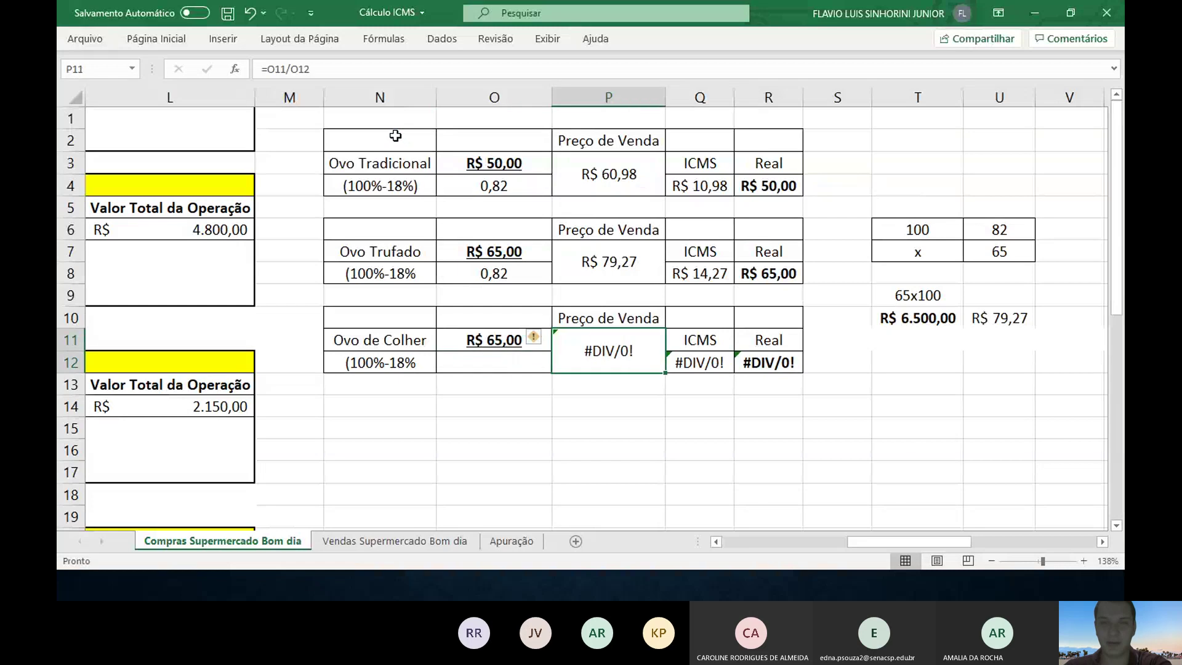
pyautogui.press('Delete')
pyautogui.press('Right')
pyautogui.press('Delete')
pyautogui.press('Right')
pyautogui.press('Delete')
pyautogui.press('Left')
pyautogui.press('Left')
pyautogui.press('Left')
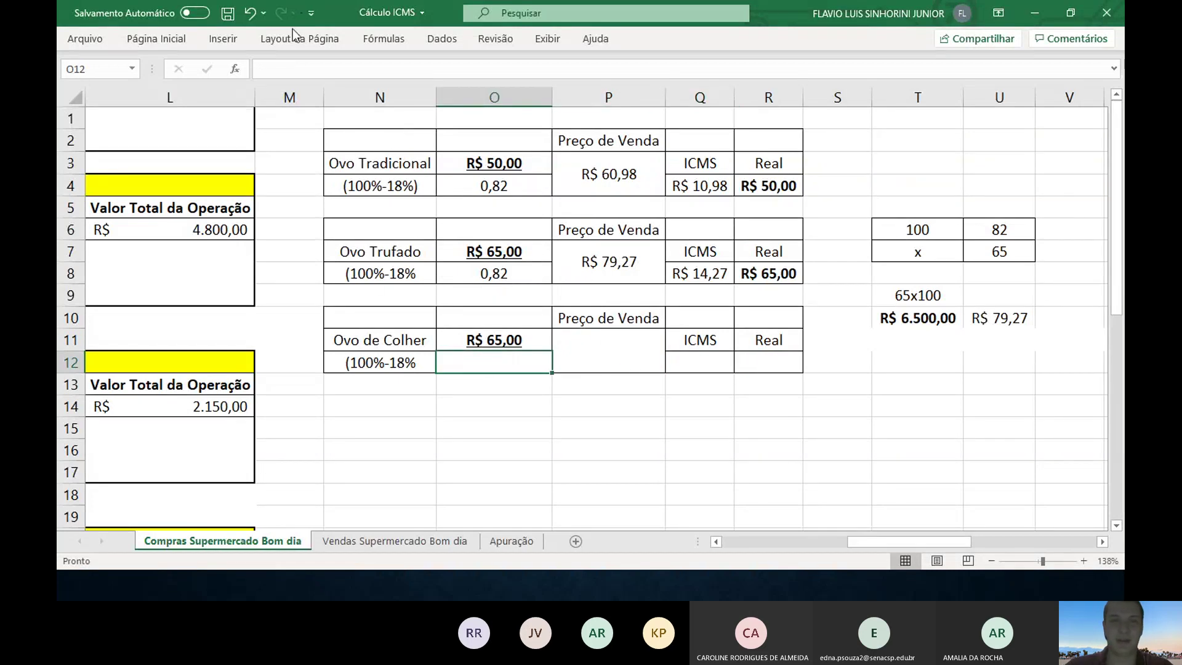
# - Add the missing closing parenthesis to the label in N12 so it reads (100%-18%)
pyautogui.click(380, 356)
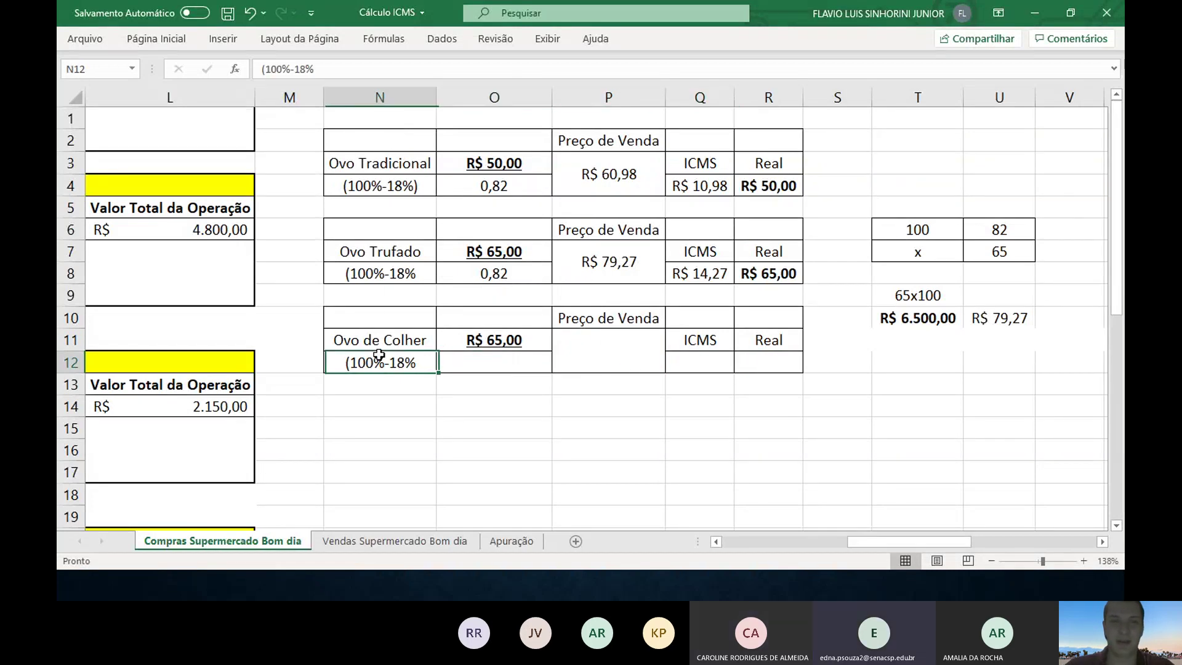
pyautogui.click(351, 70)
pyautogui.write(')')
pyautogui.press('Return')
pyautogui.press('Up')
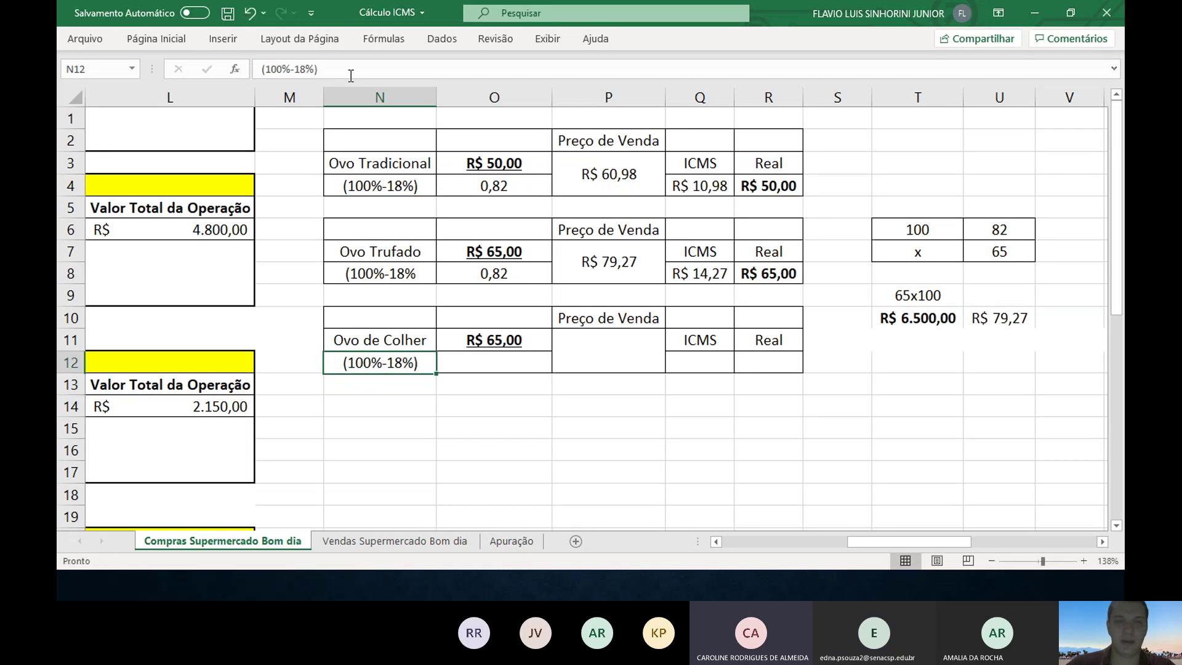
# - Enter 82% in cell O12 as the Ovo de Colher factor
pyautogui.press('Right')
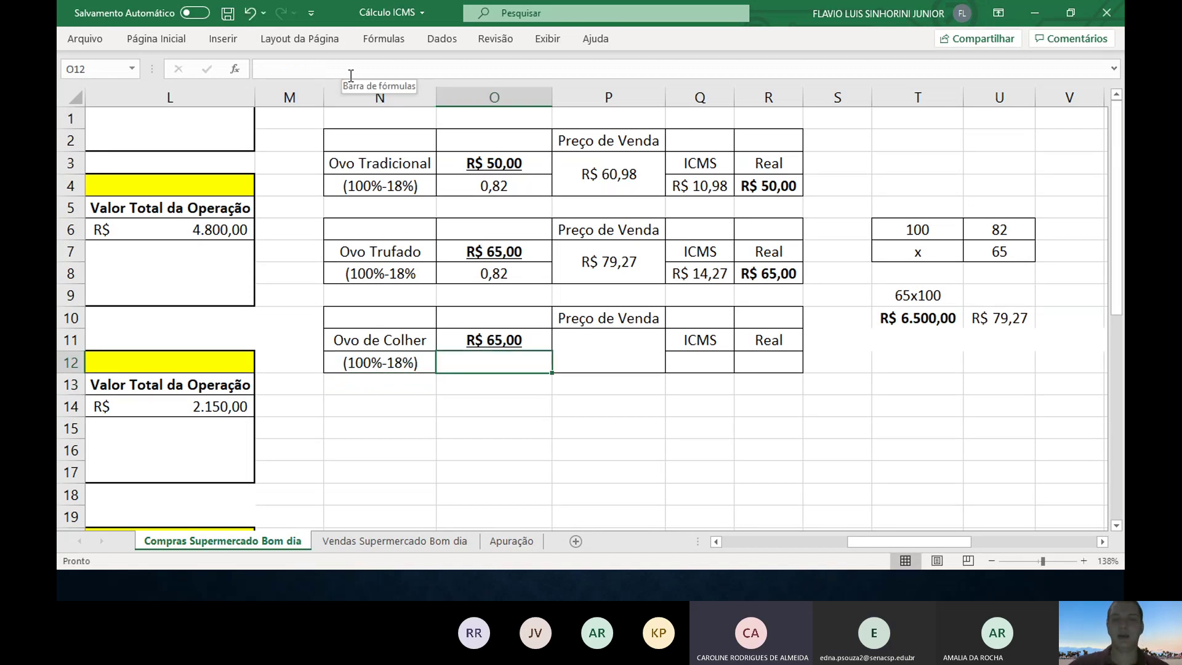
pyautogui.write('82%')
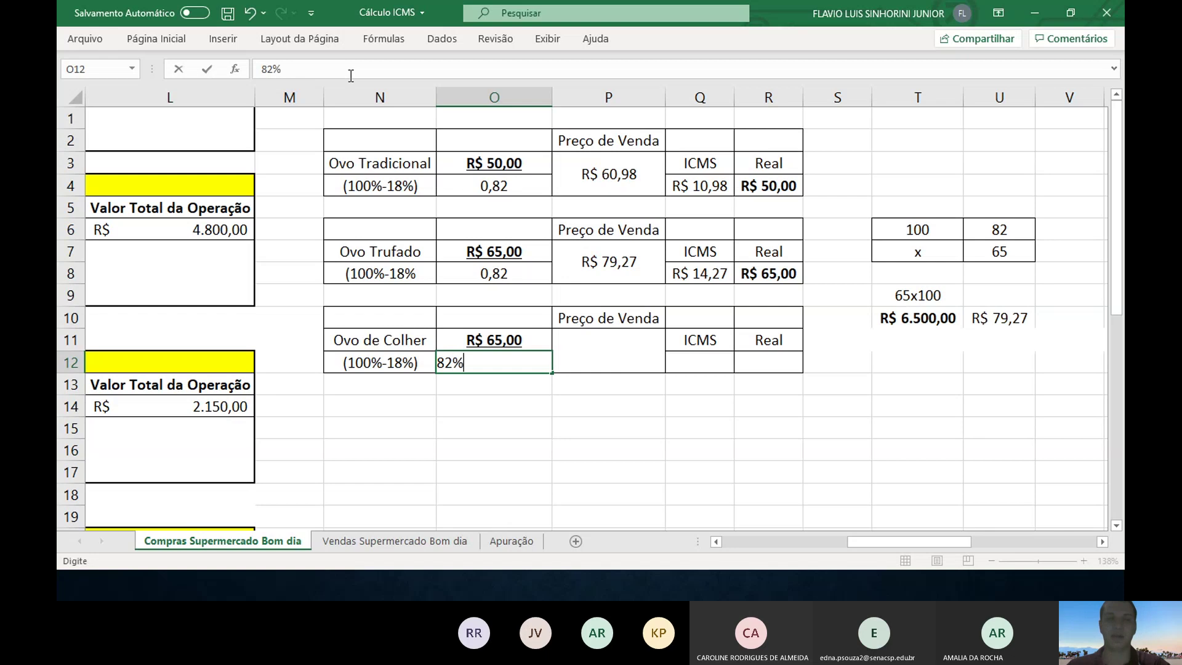
pyautogui.press('Return')
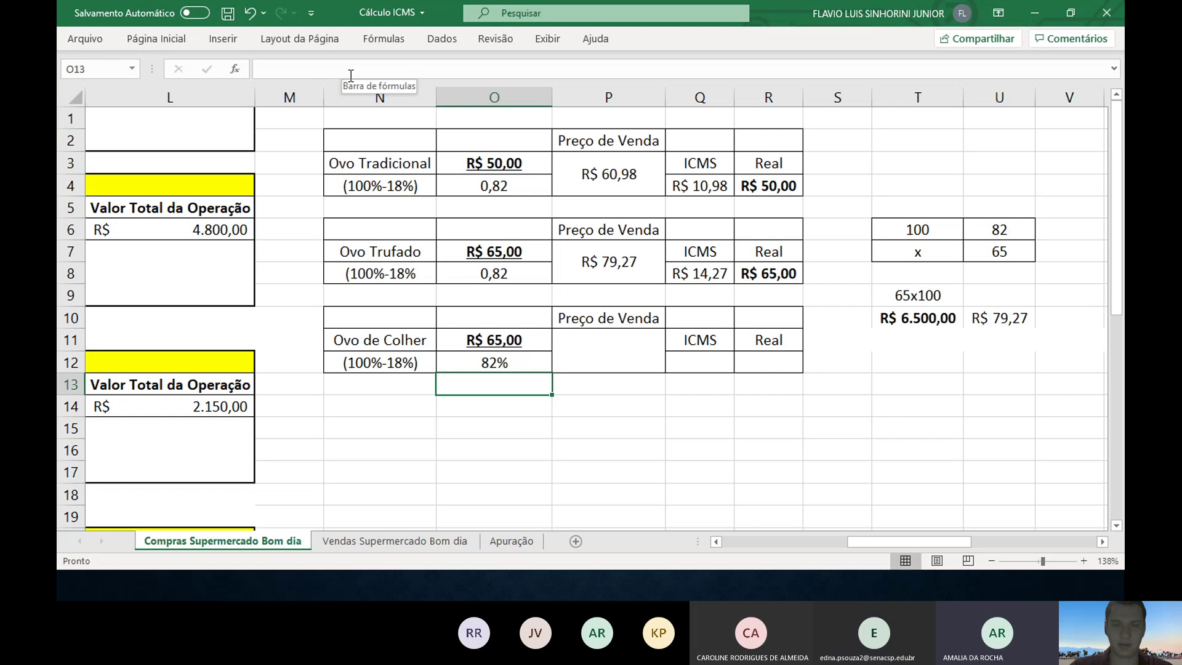
pyautogui.press('Up')
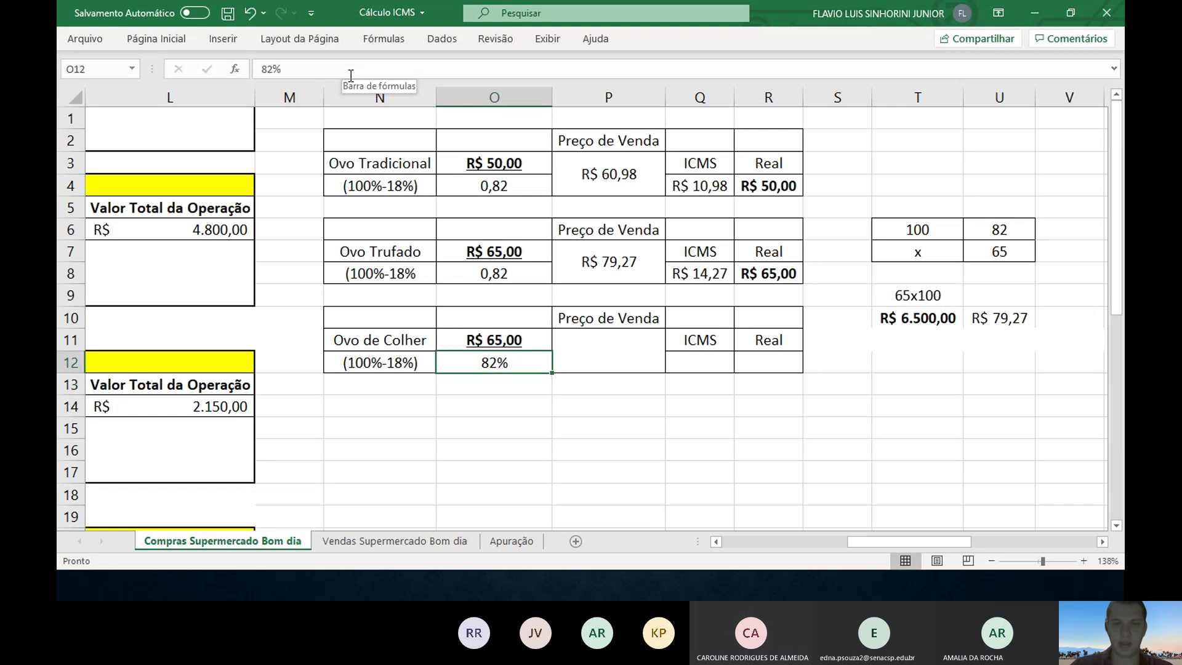
# - Calculate the Ovo de Colher selling price in cell P11 with the formula =O11/O12
pyautogui.press('Right')
pyautogui.write('=')
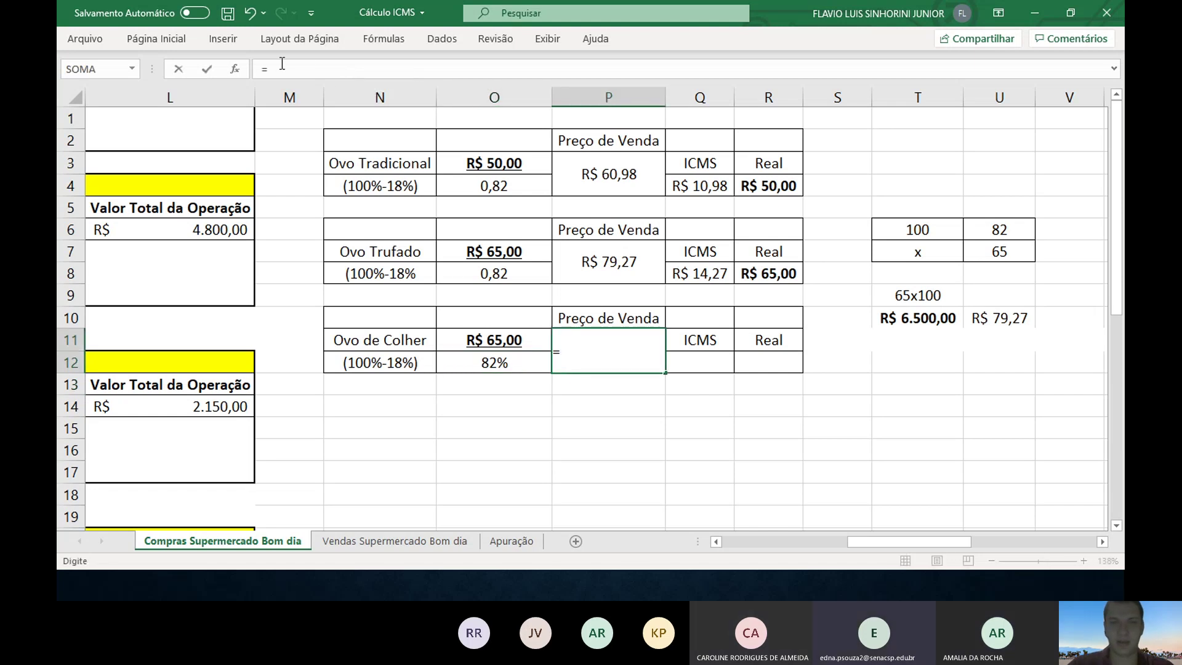
pyautogui.click(469, 343)
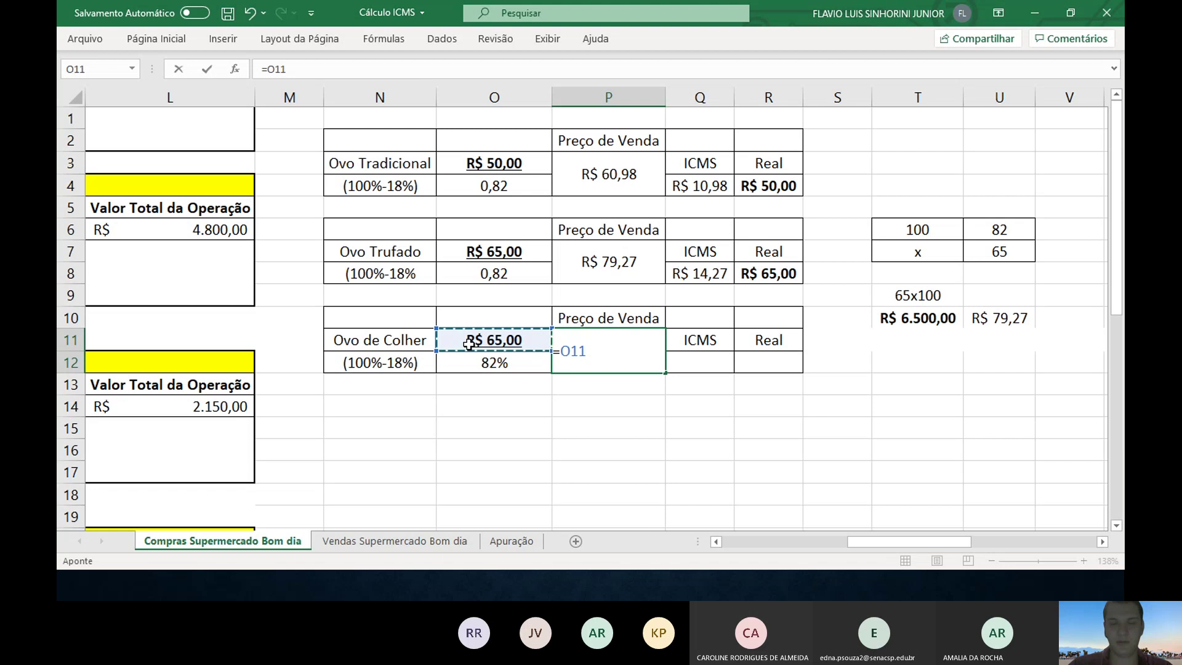
pyautogui.write('*')
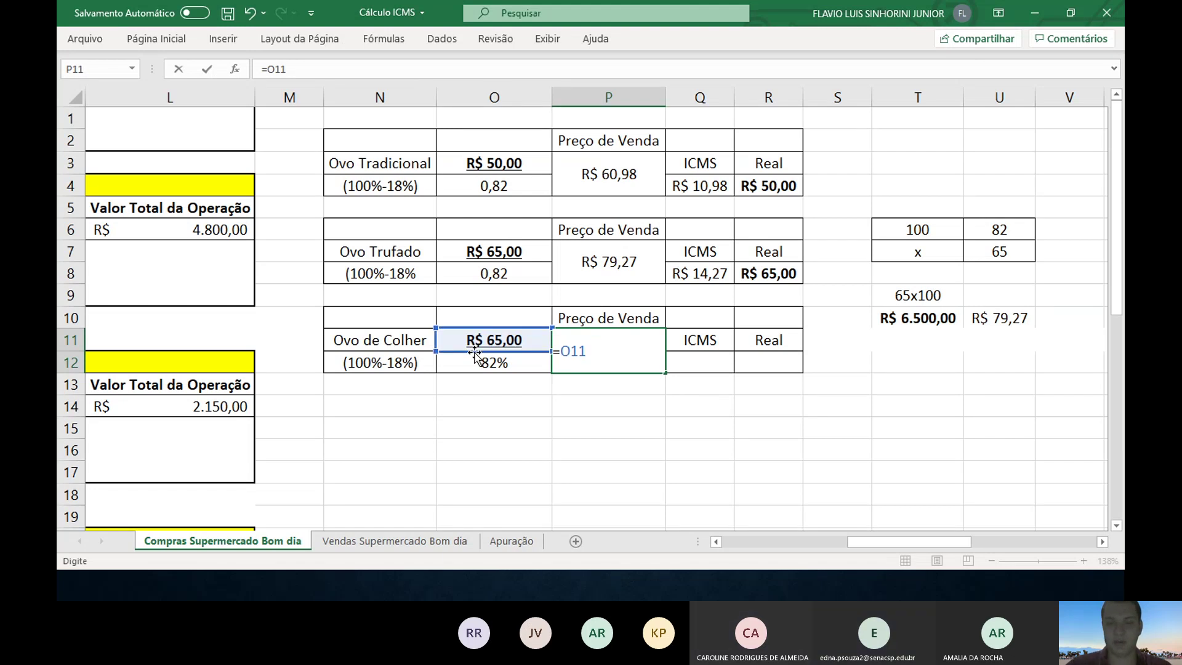
pyautogui.click(472, 364)
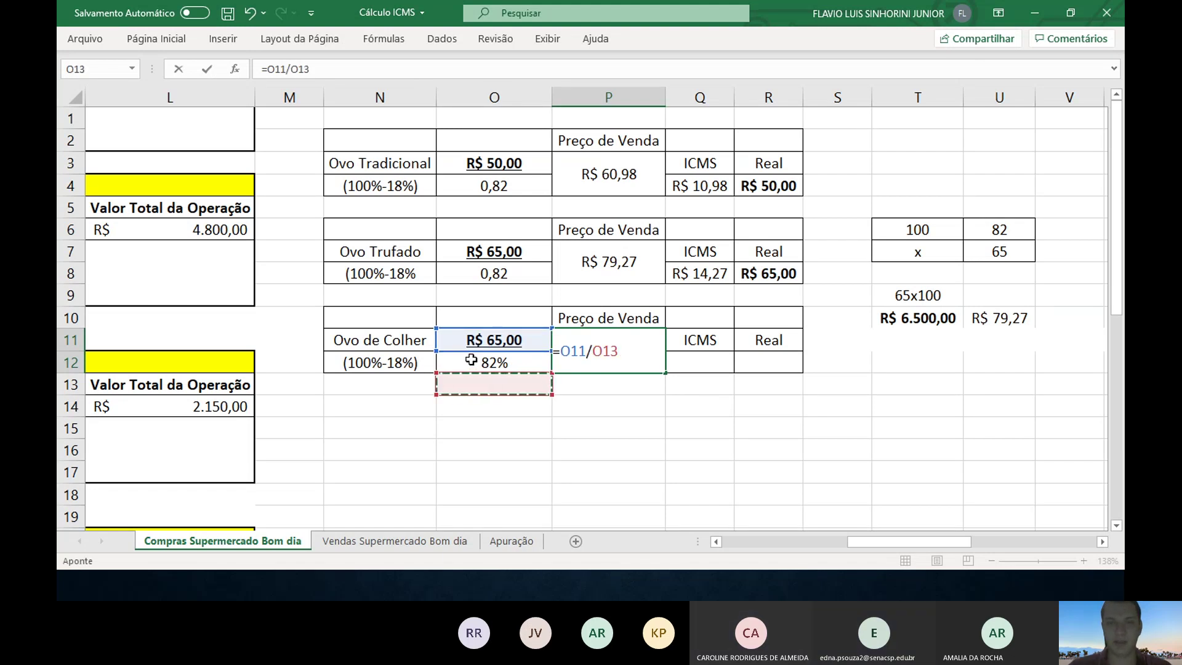
pyautogui.press('Return')
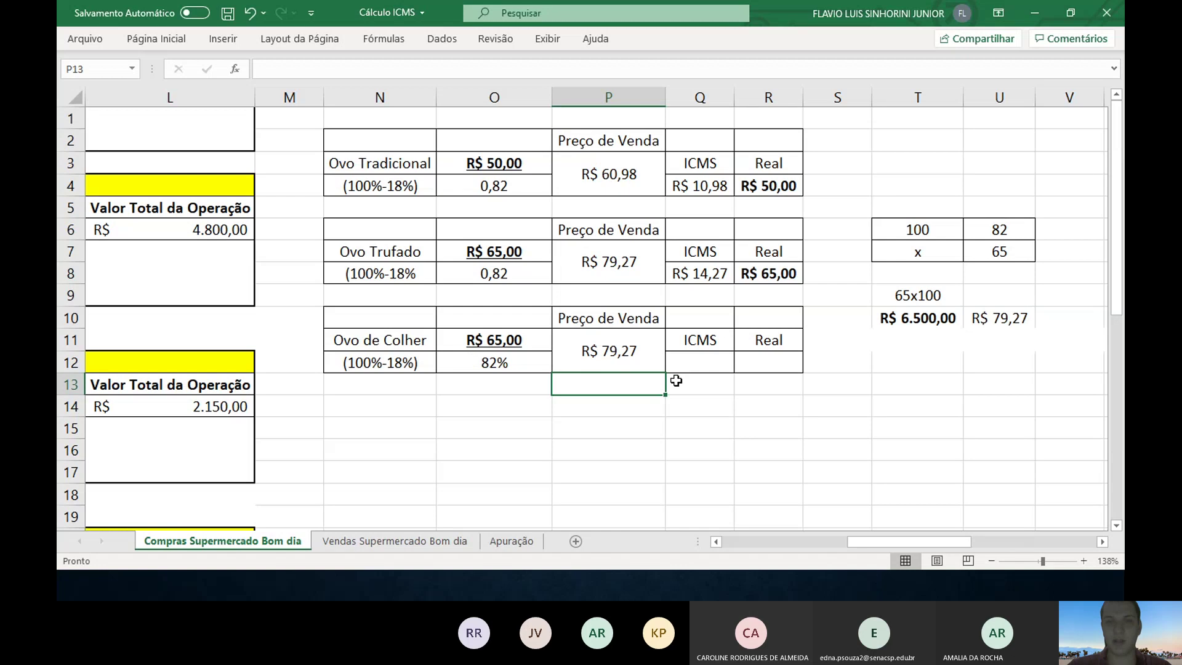
# - Calculate the Ovo de Colher ICMS in cell Q12 with the formula =P11*18%
pyautogui.click(699, 361)
pyautogui.write('=')
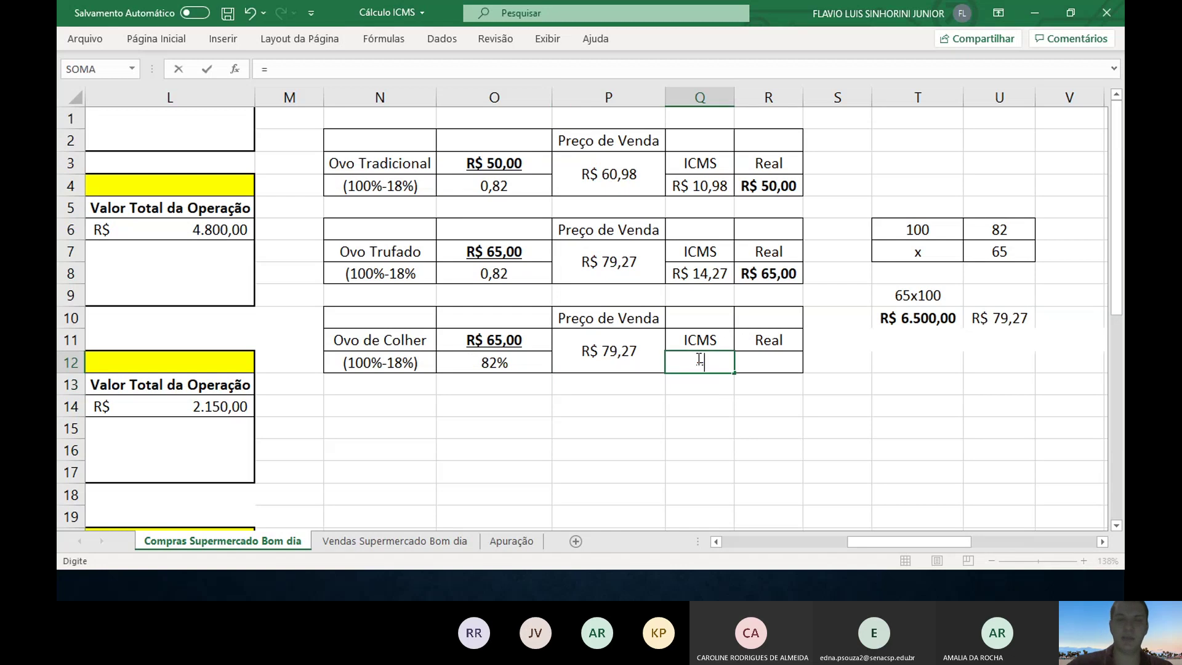
pyautogui.click(633, 348)
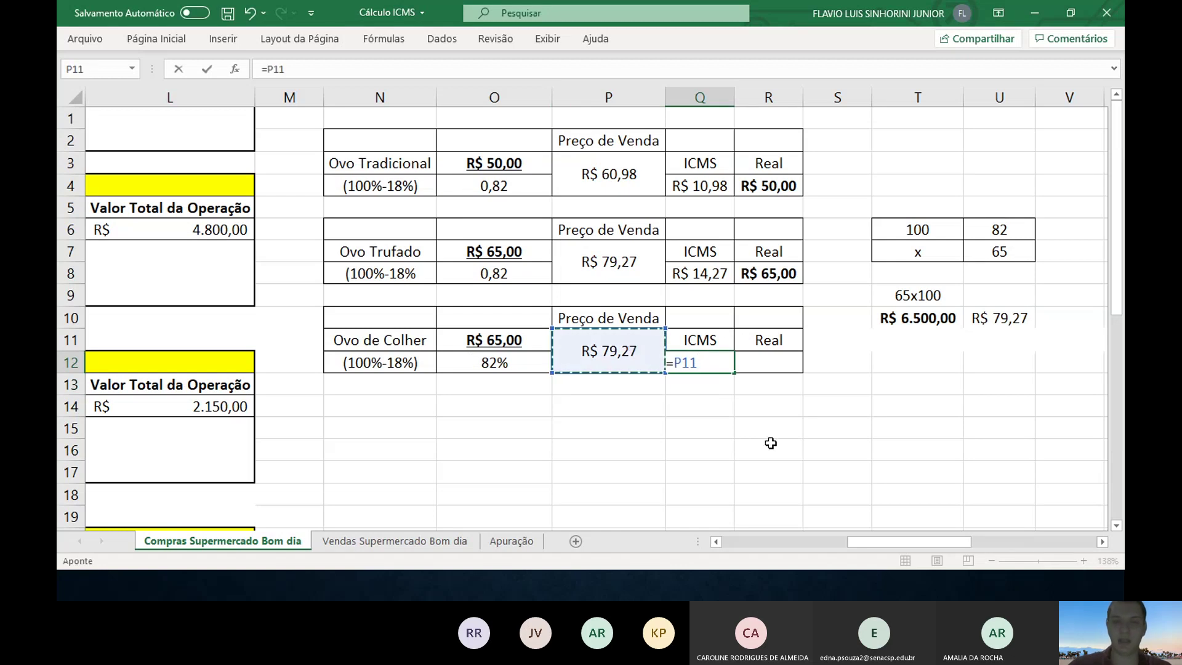
pyautogui.write('*18')
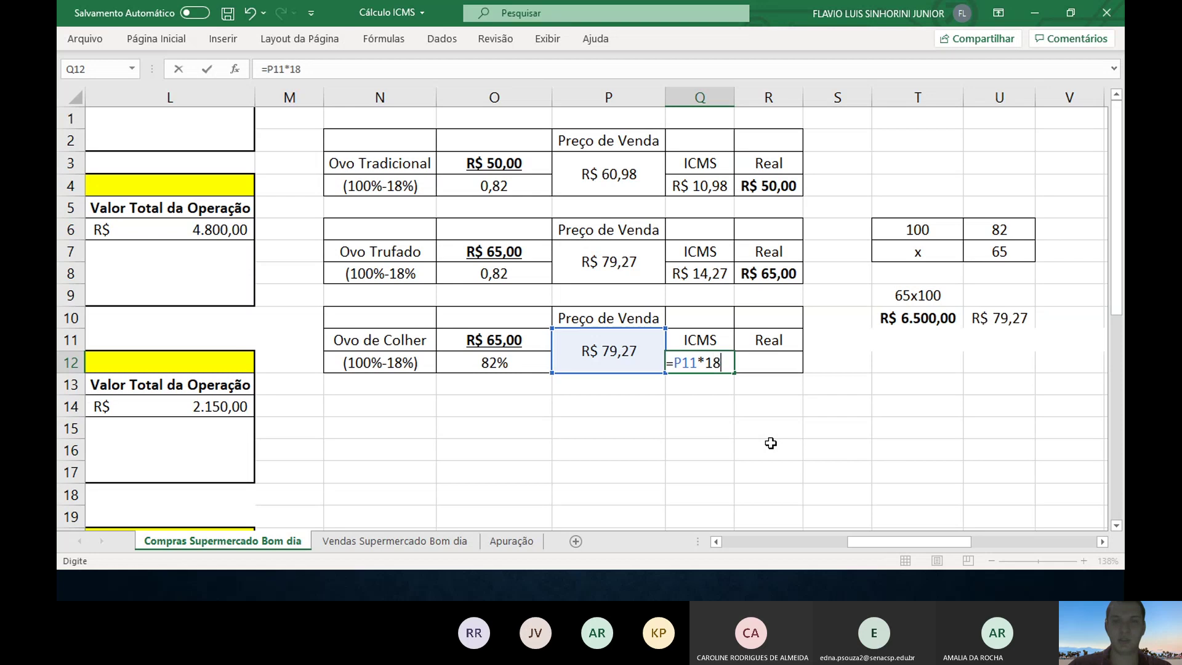
pyautogui.write('%')
pyautogui.press('Return')
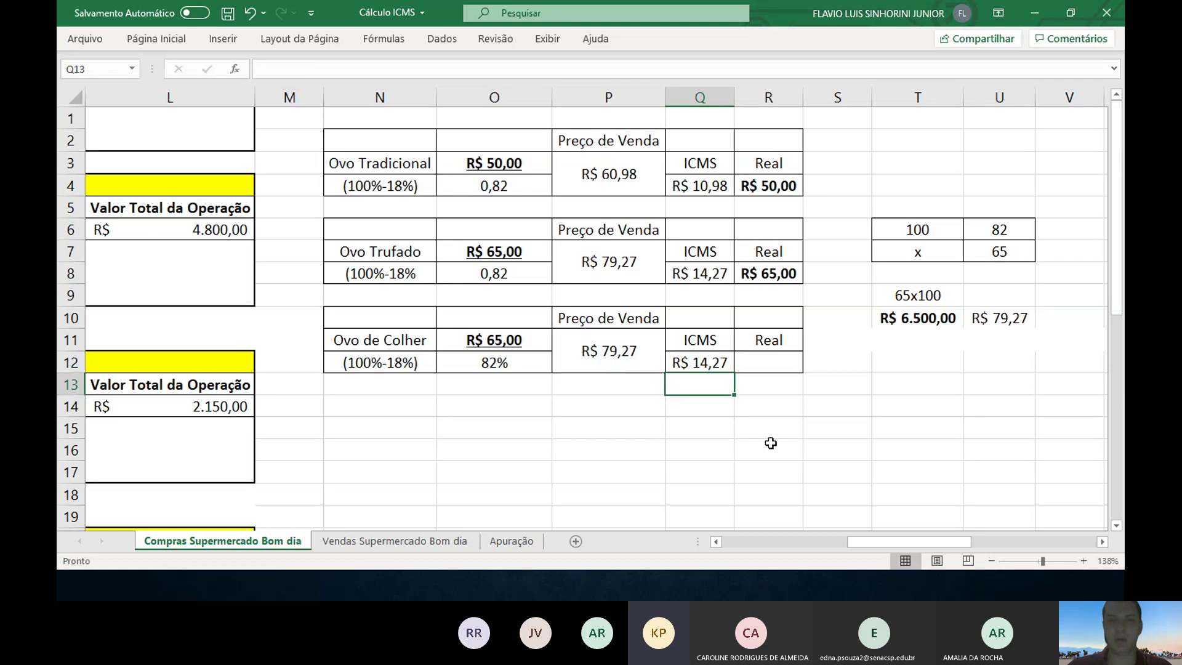
# - Check the Ovo de Colher price on the challenge slide and set its base price in O11 to 75
pyautogui.press('Left')
pyautogui.press('Left')
pyautogui.press('Up')
pyautogui.press('Up')
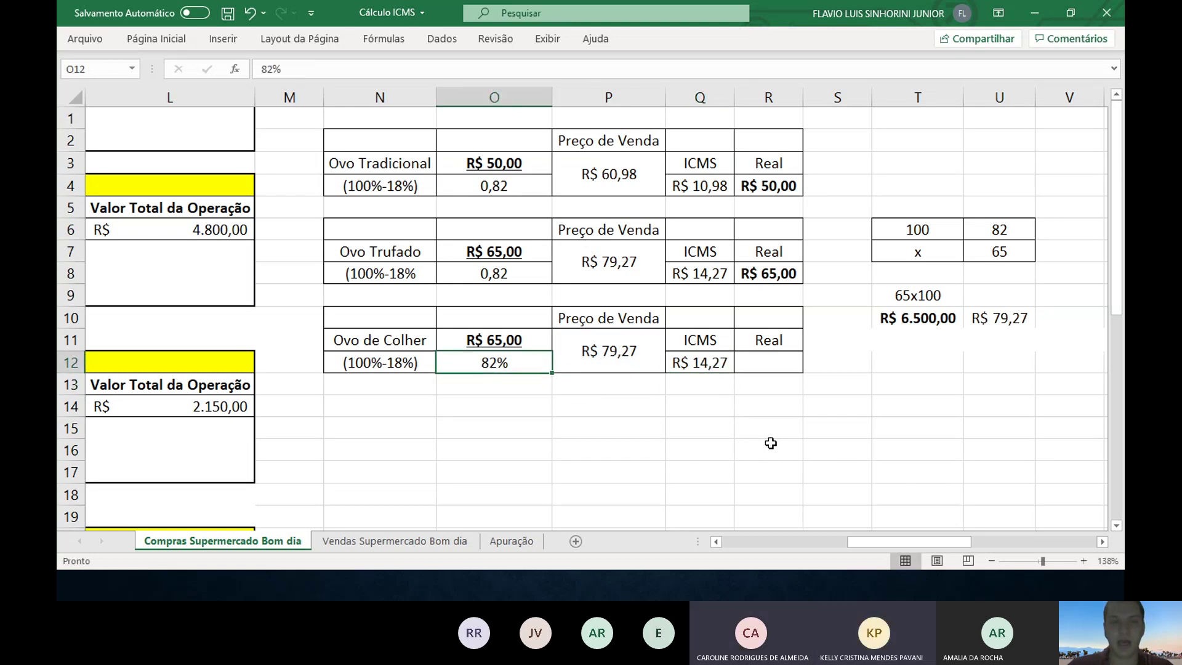
pyautogui.hotkey('alt', 'Tab')
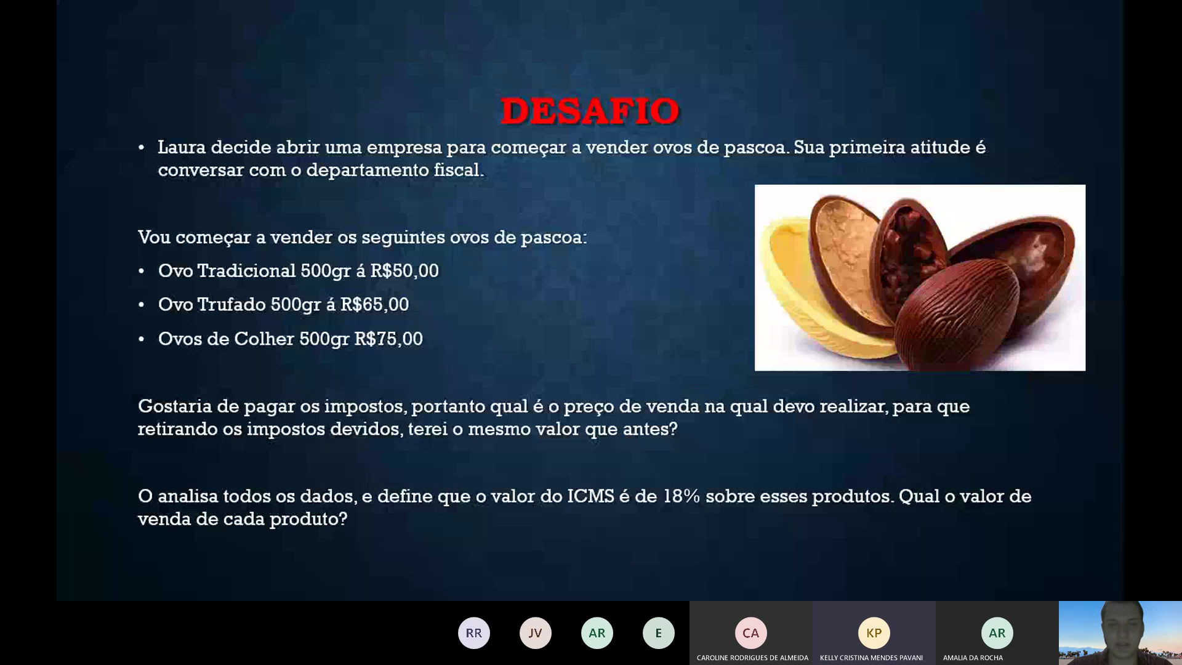
pyautogui.hotkey('alt', 'Tab')
pyautogui.write('75')
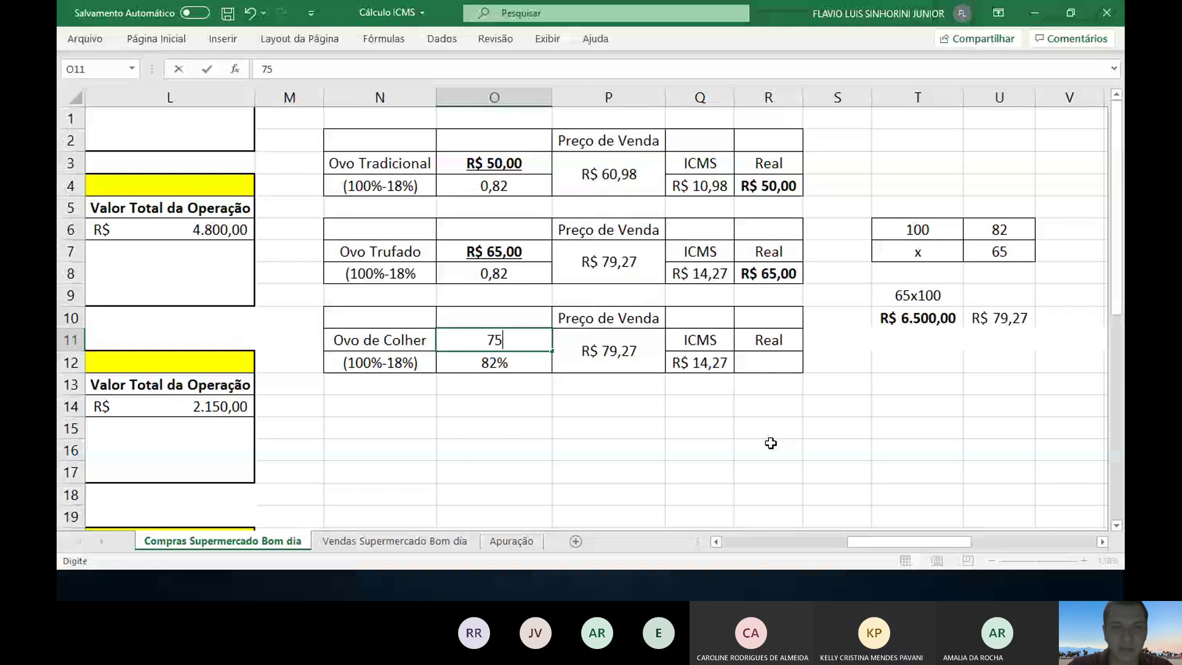
pyautogui.press('Return')
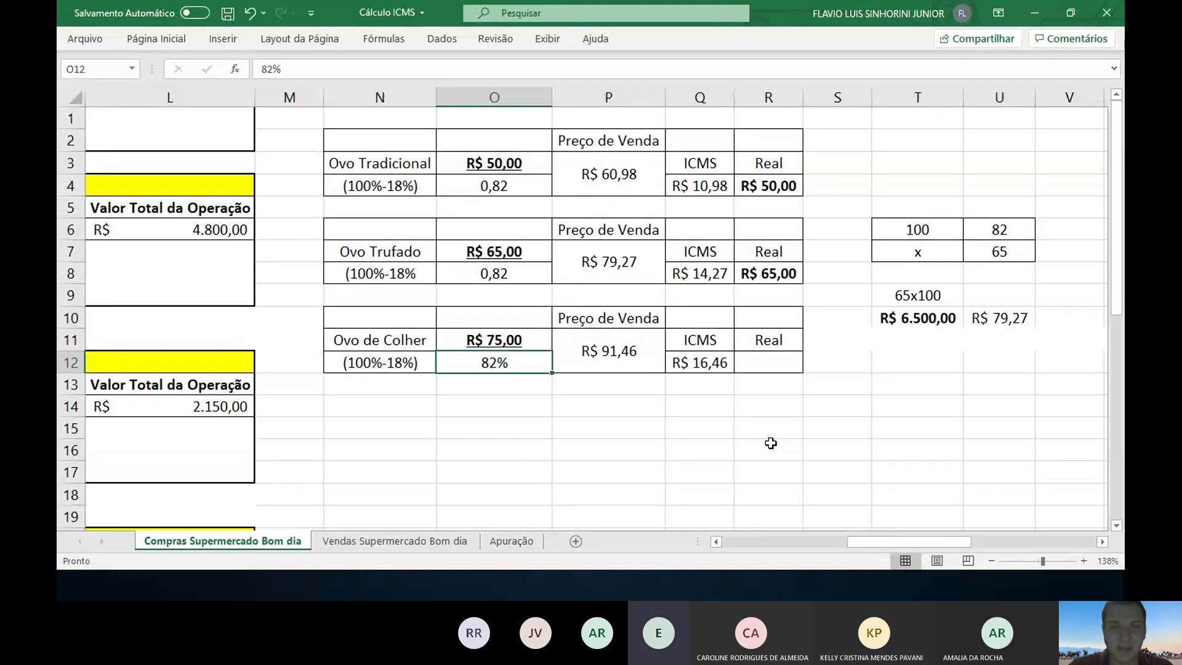
# - Calculate the Ovo de Colher real value in cell R12 with the formula =P11-Q12
pyautogui.press('Right')
pyautogui.press('Right')
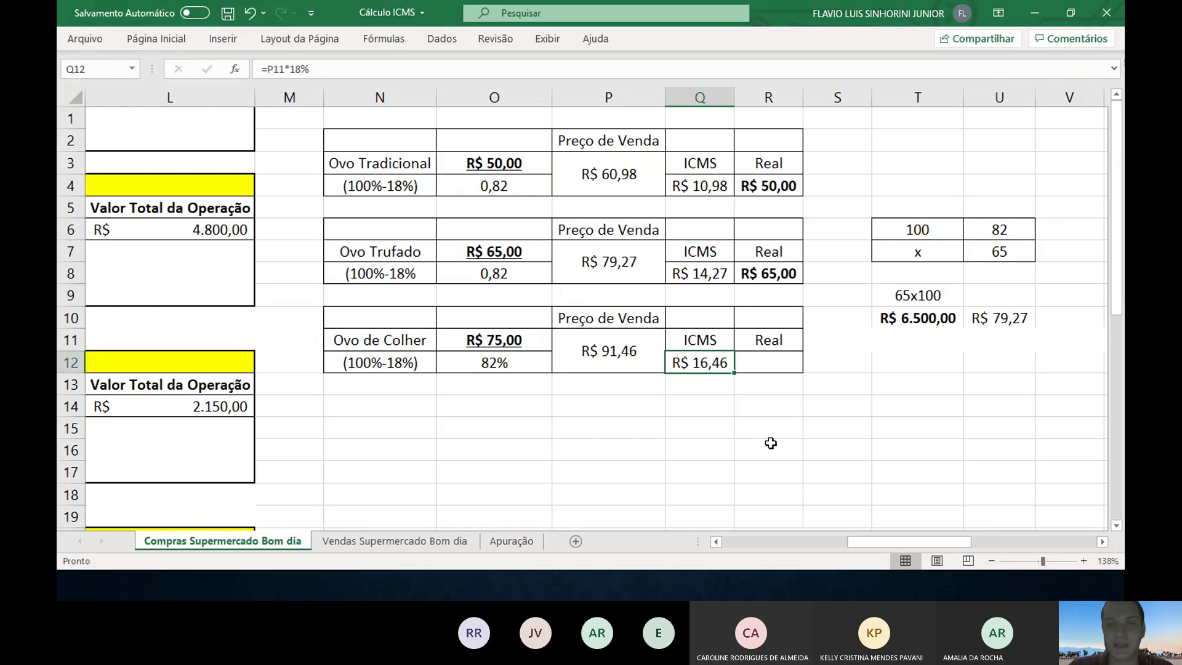
pyautogui.press('Right')
pyautogui.write('=')
pyautogui.press('Left')
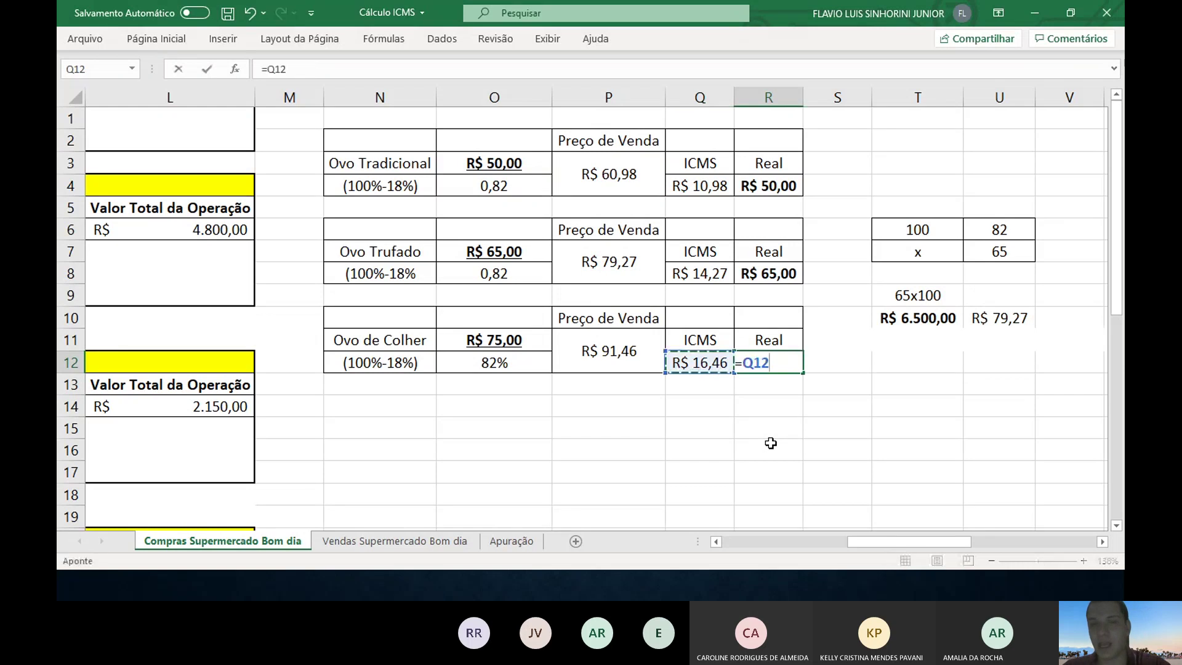
pyautogui.press('Left')
pyautogui.write('-')
pyautogui.press('Left')
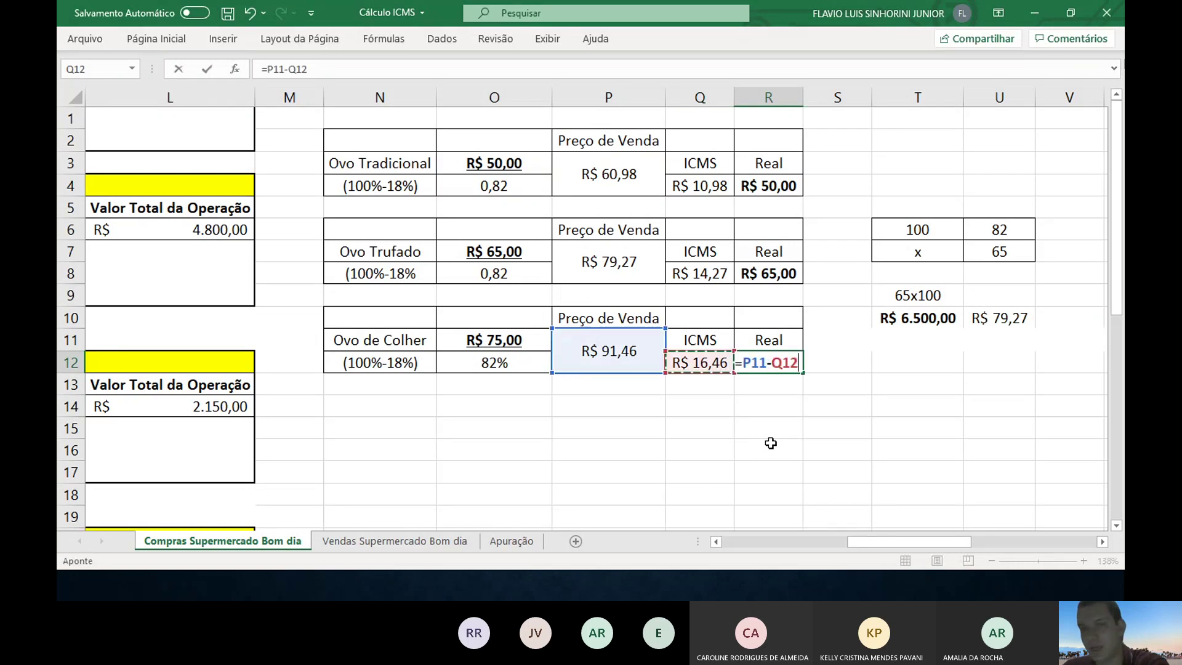
pyautogui.press('Return')
pyautogui.press('Up')
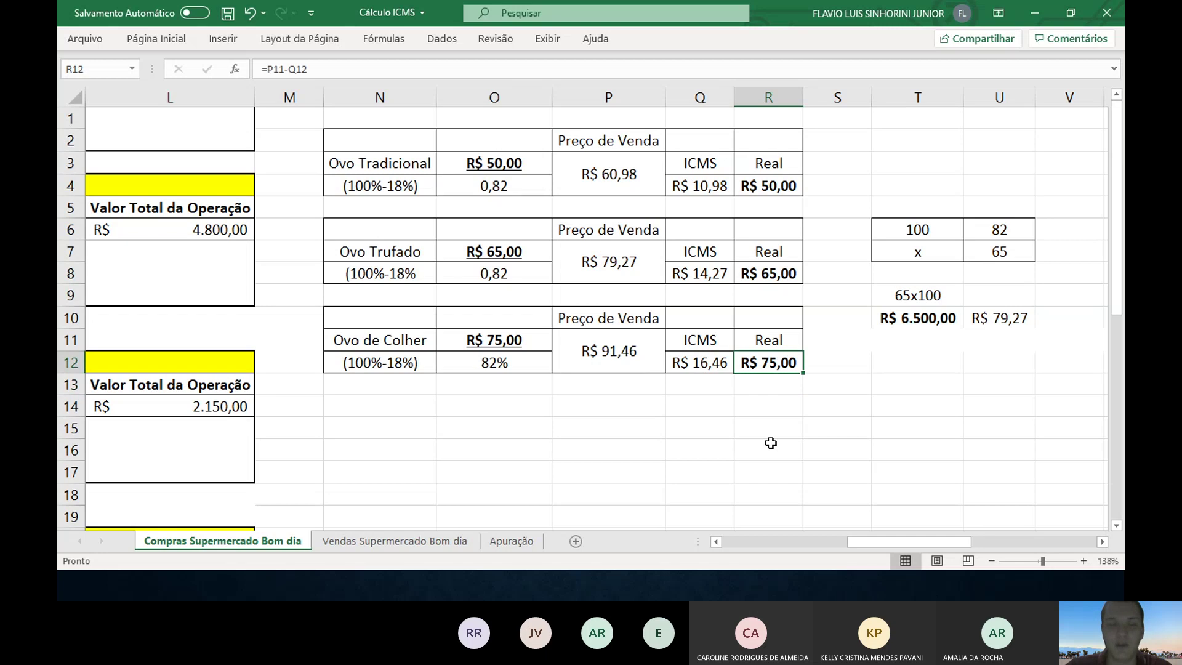
pyautogui.press('Left')
pyautogui.press('Right')
pyautogui.hotkey('ctrl', 'n')
# - Copy the Ovo Trufado rule-of-three table in T6:U7 to T13:U14
pyautogui.press('Right')
pyautogui.press('Right')
pyautogui.press('Right')
pyautogui.press('Up')
pyautogui.press('Up')
pyautogui.press('Up')
pyautogui.press('Up')
pyautogui.press('Up')
pyautogui.press('Left')
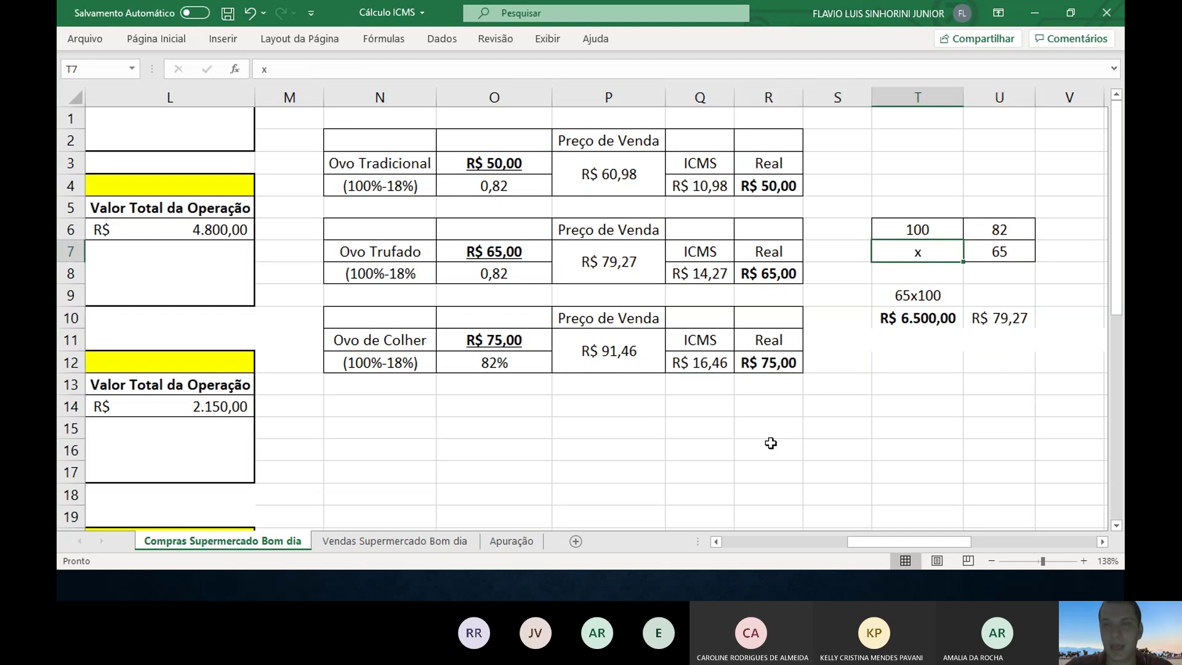
pyautogui.hotkey('shift', 'Up')
pyautogui.hotkey('shift', 'Right')
pyautogui.hotkey('ctrl', 'c')
pyautogui.press('Down')
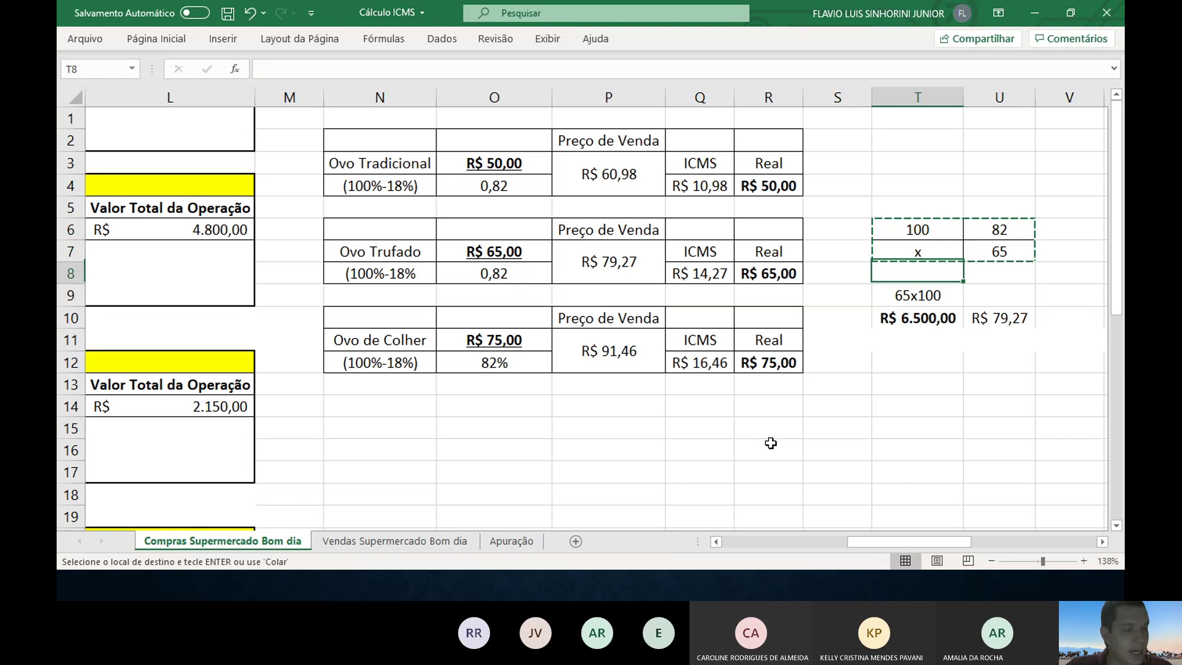
pyautogui.press('Down')
pyautogui.press('Down')
pyautogui.press('Down')
pyautogui.press('Down')
pyautogui.press('Down')
pyautogui.hotkey('ctrl', 'v')
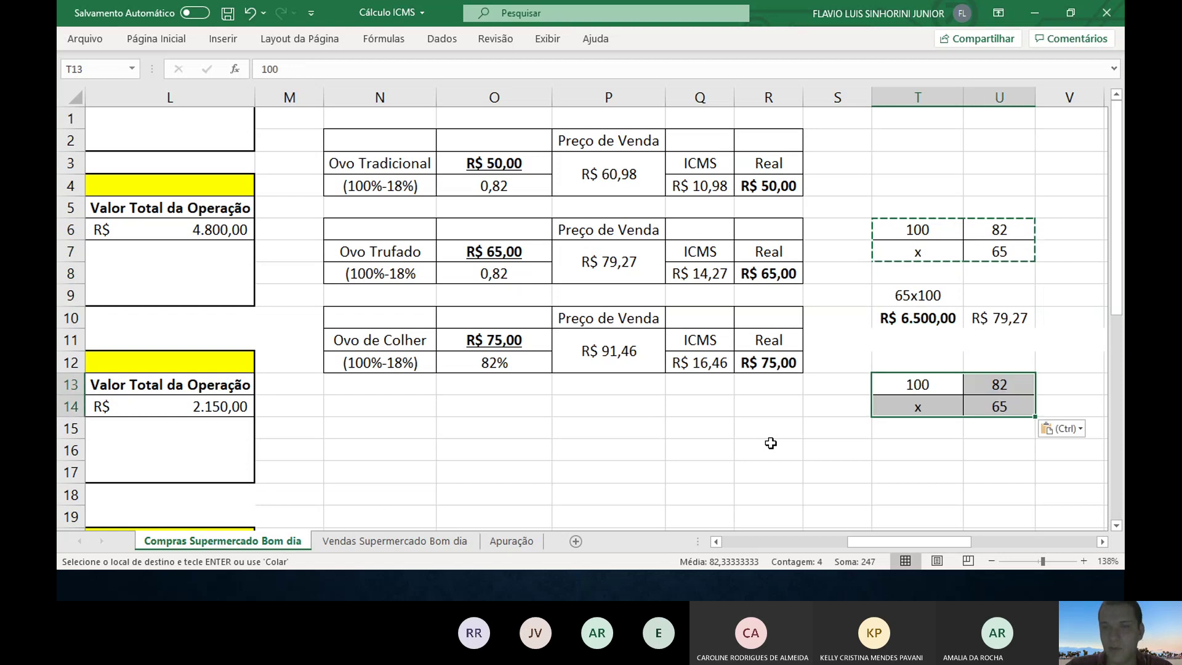
# - Set the known value in U14 of the copied rule-of-three table to 75
pyautogui.press('Down')
pyautogui.press('Up')
pyautogui.press('Right')
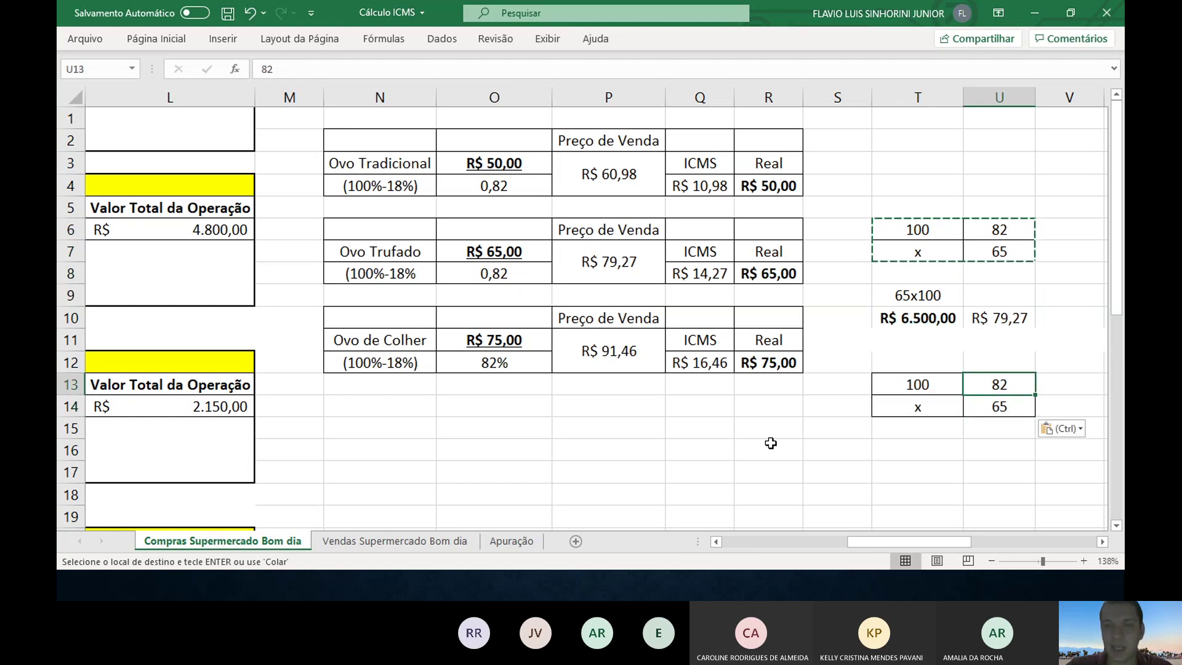
pyautogui.press('Right')
pyautogui.press('Left')
pyautogui.press('Down')
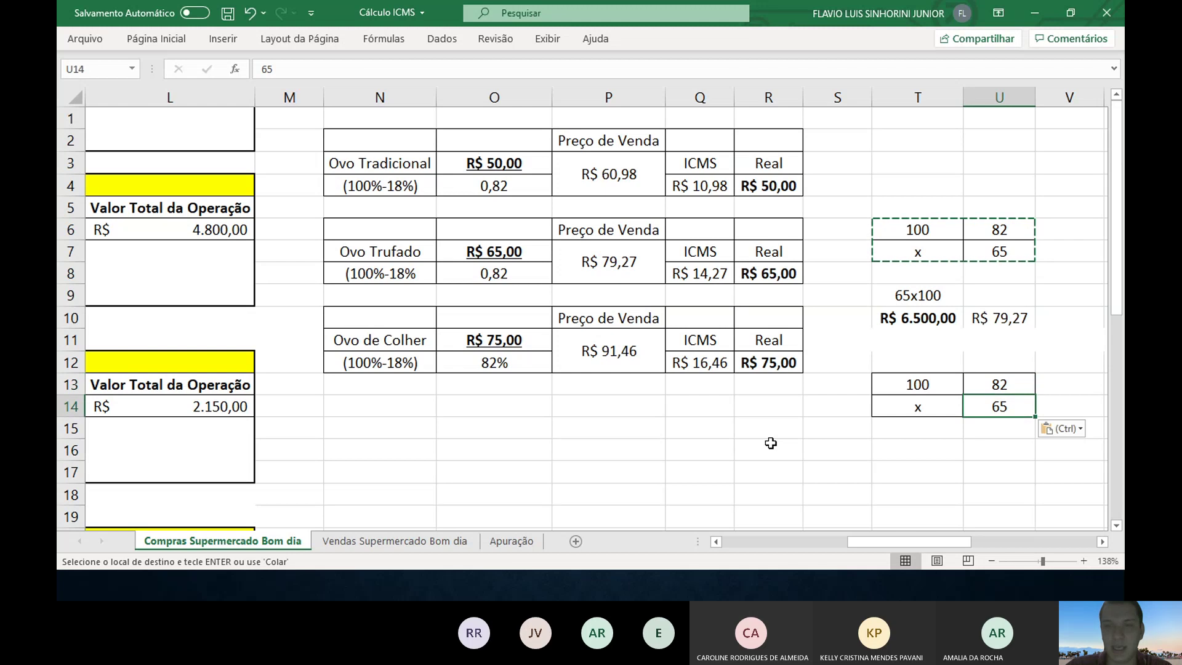
pyautogui.write('75')
pyautogui.press('Return')
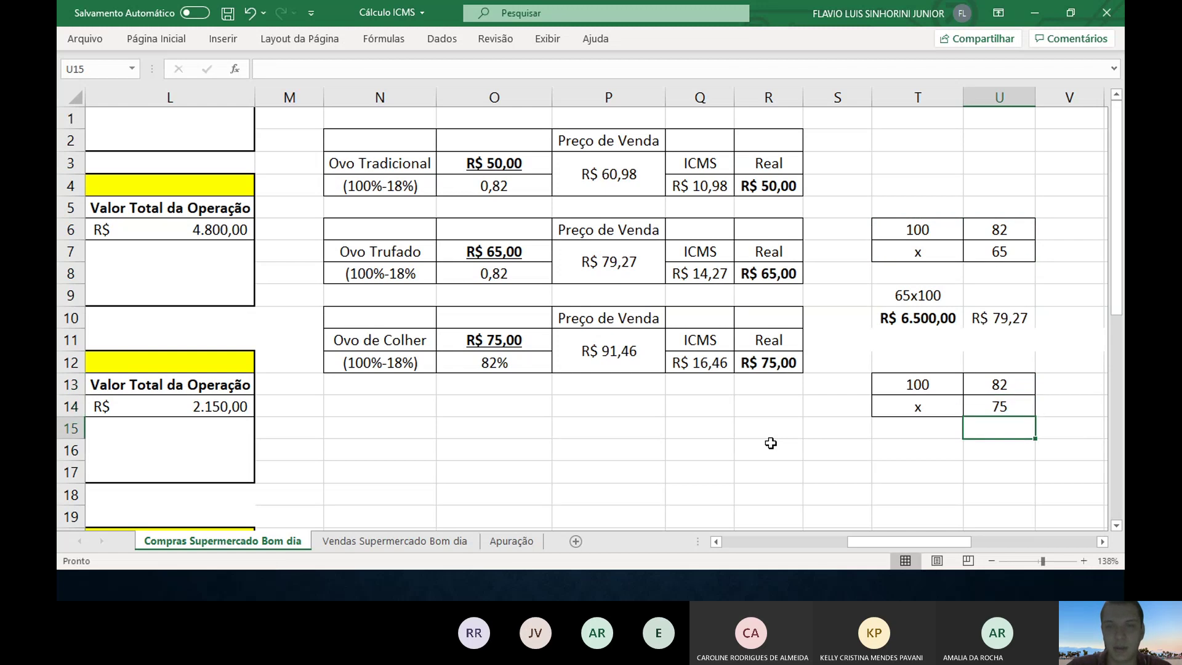
# - Enter the multiplication label 75 x 100 in cell T16, below the second rule-of-three table
pyautogui.press('Left')
pyautogui.press('Down')
pyautogui.write('(')
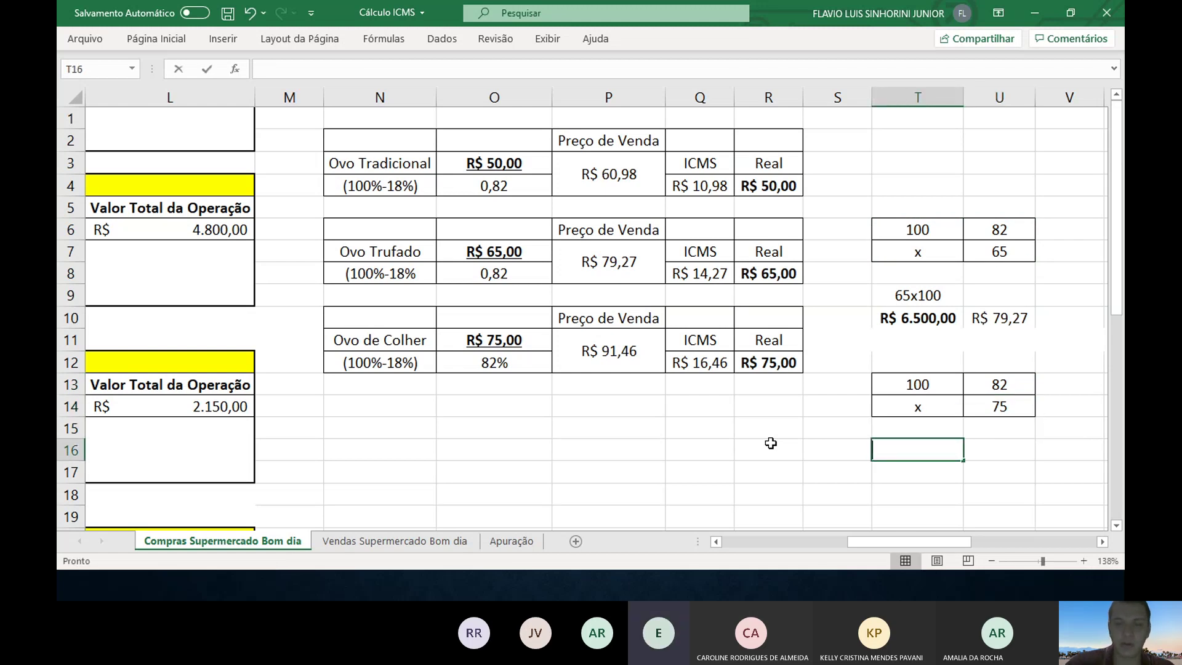
pyautogui.write('75')
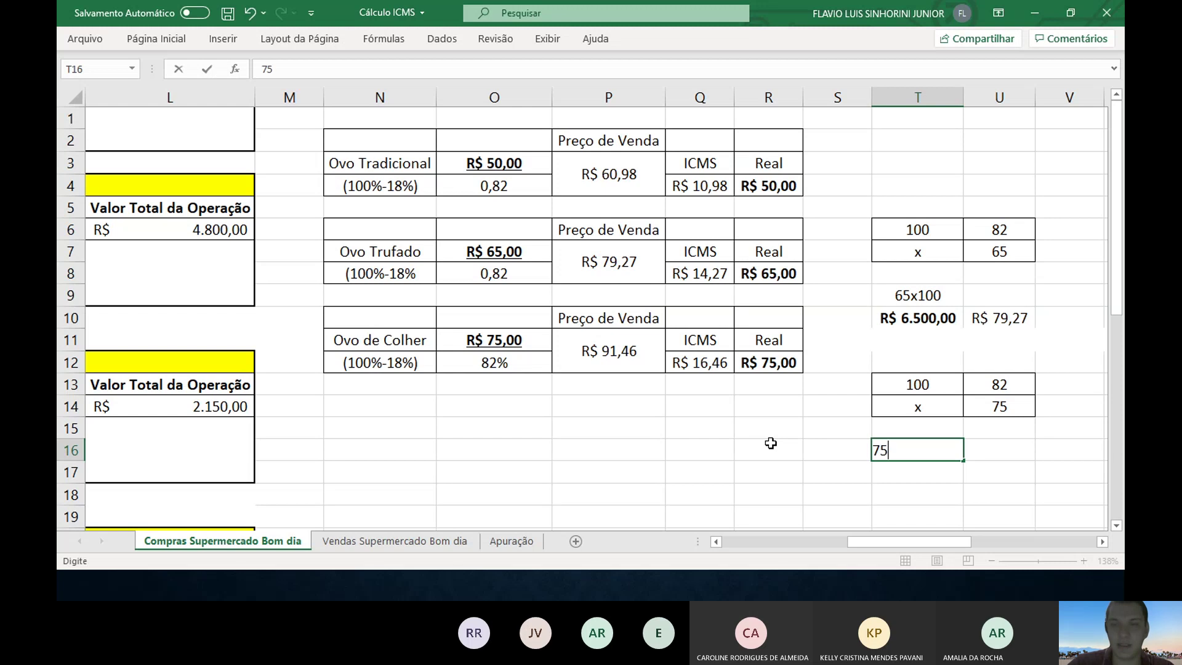
pyautogui.write(' x100')
pyautogui.press('Return')
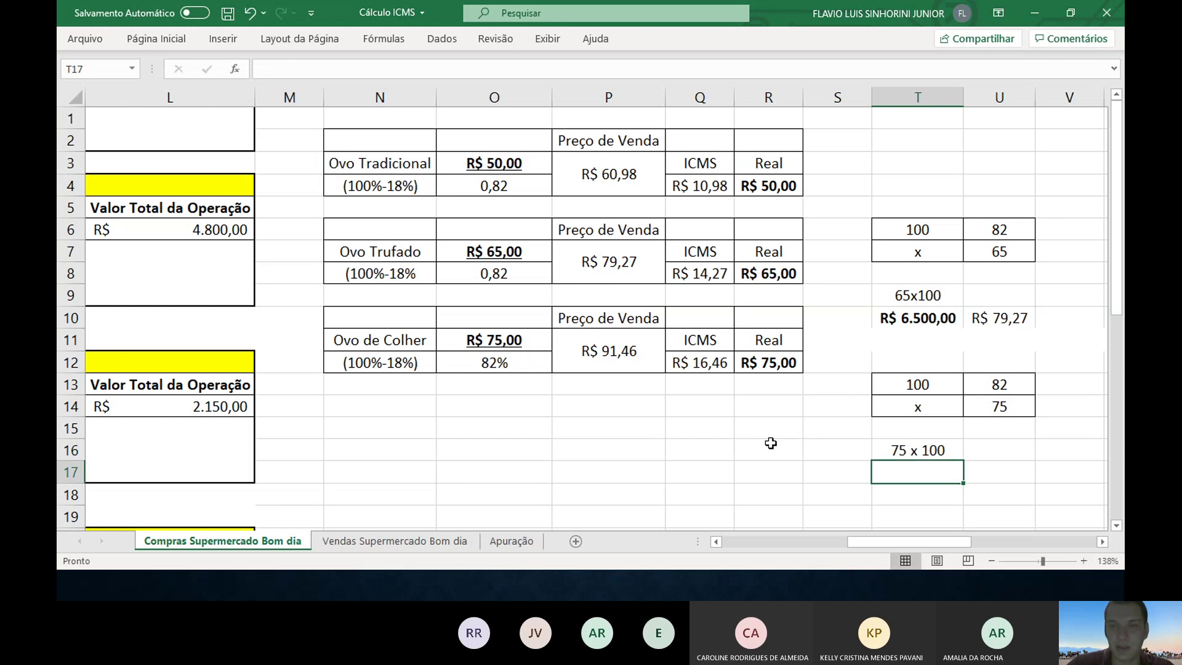
# - Calculate the product in cell U16 with the formula =75*100 and format it as Contábil currency in reais
pyautogui.press('Up')
pyautogui.press('Right')
pyautogui.write('=')
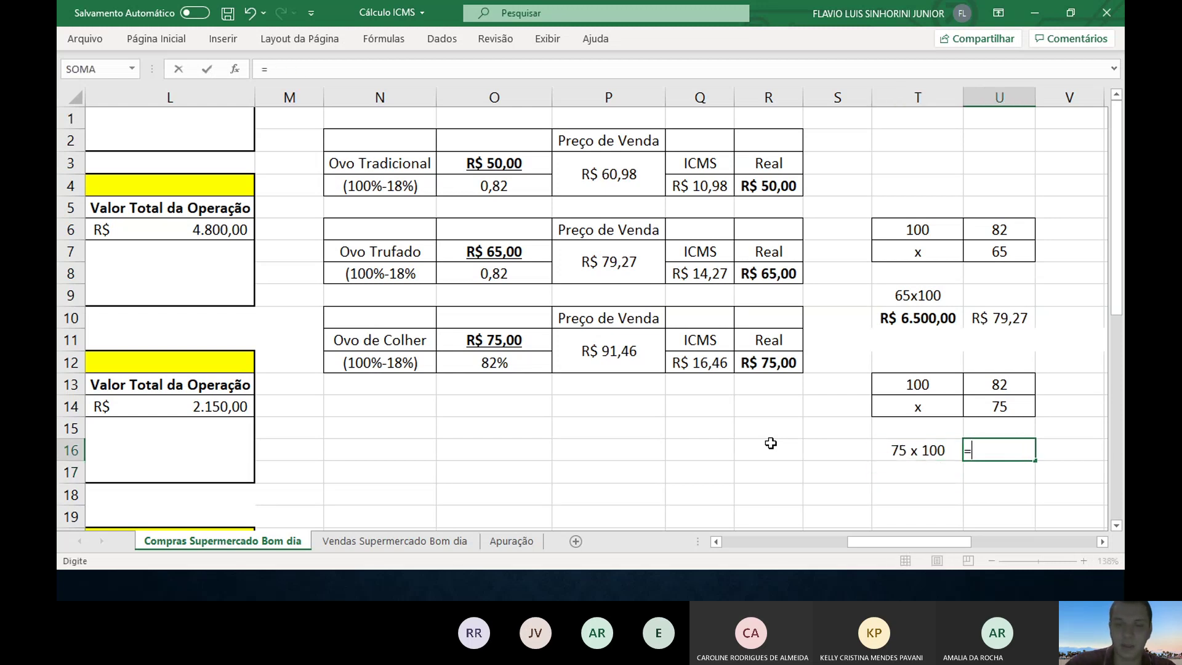
pyautogui.write('=75')
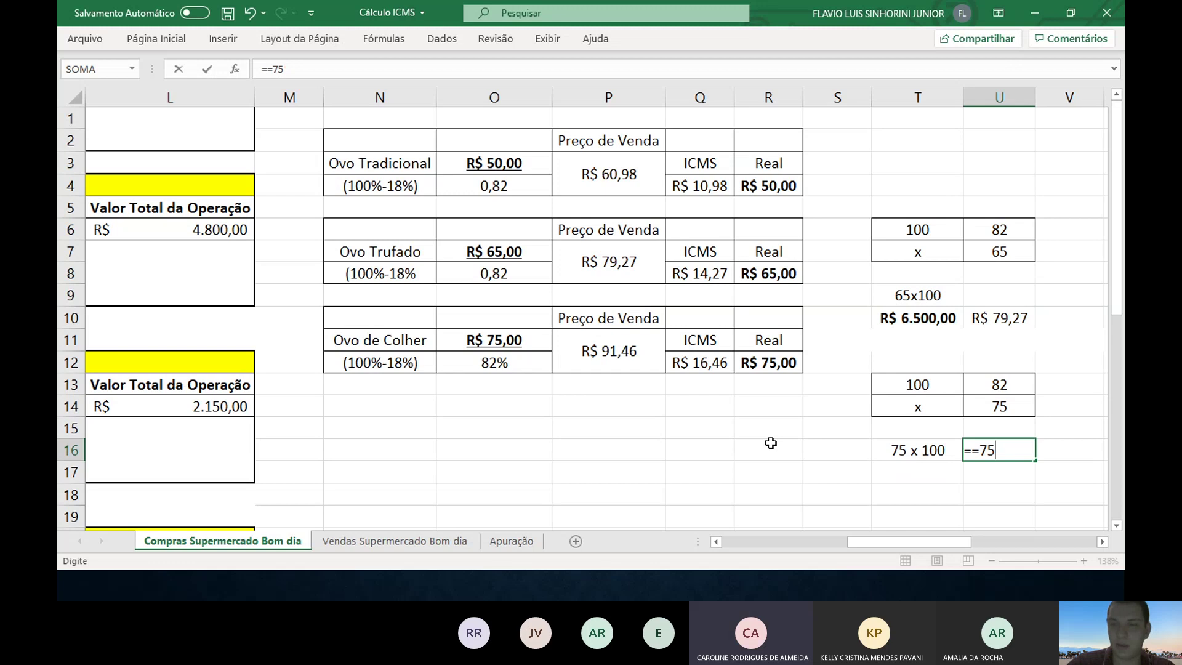
pyautogui.press('BackSpace')
pyautogui.press('BackSpace')
pyautogui.press('BackSpace')
pyautogui.write('75*')
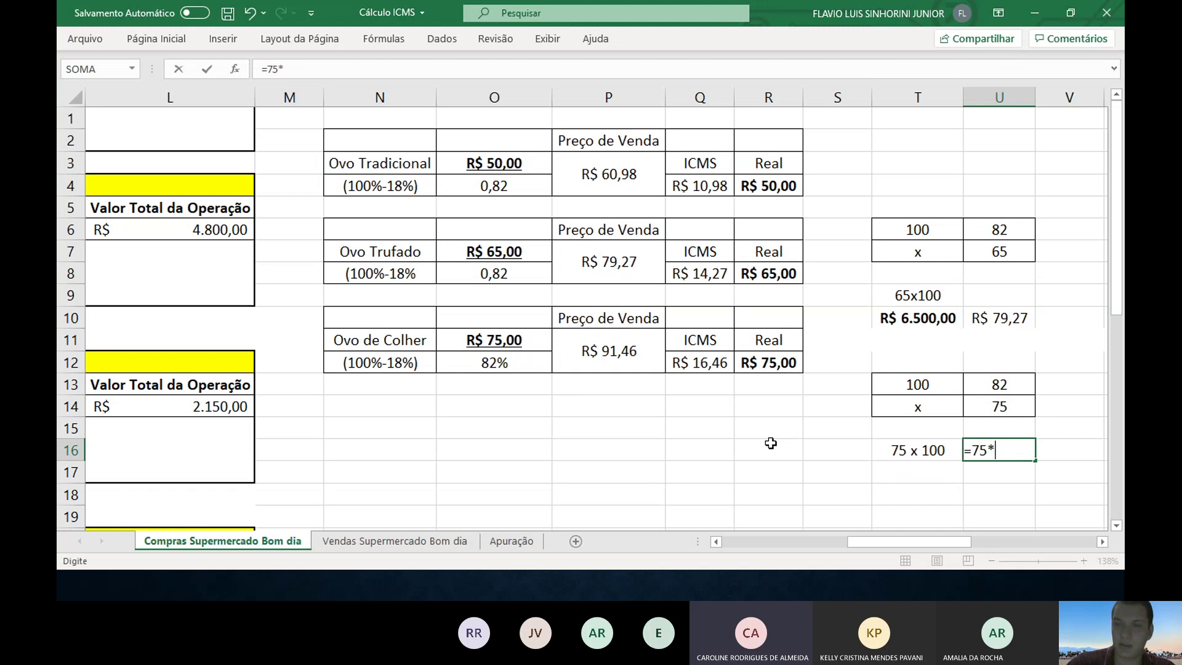
pyautogui.write('100')
pyautogui.press('Return')
pyautogui.press('Up')
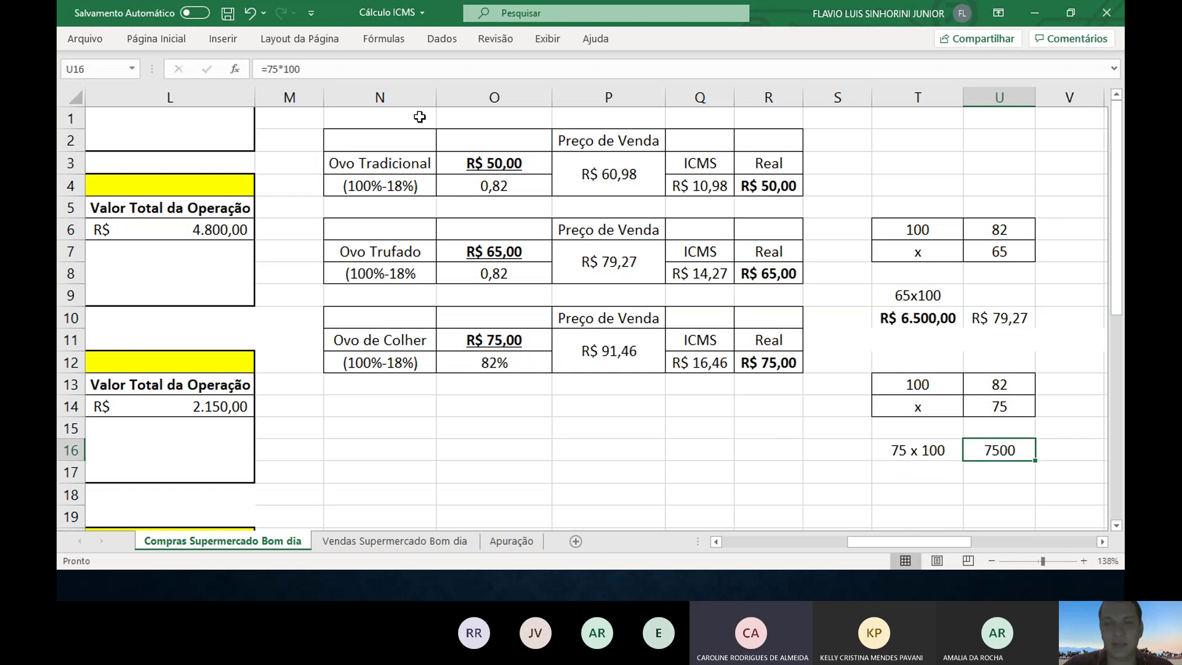
pyautogui.click(154, 41)
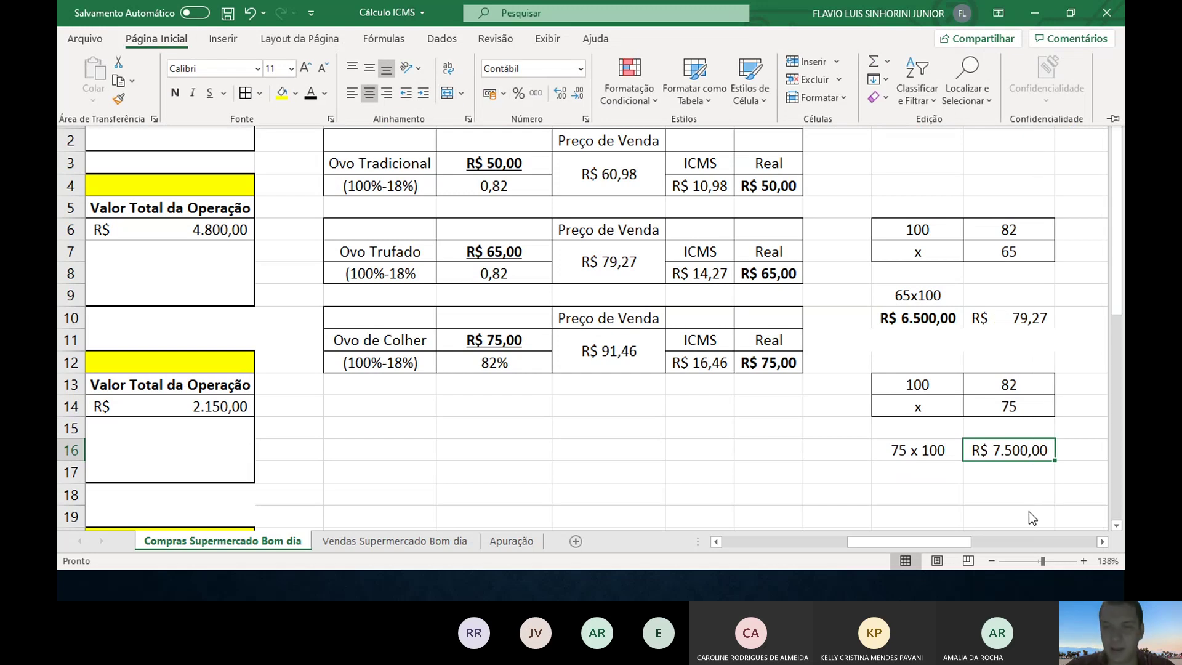
# - Enter the division label 7500/82 in cell T17
pyautogui.click(888, 475)
pyautogui.click(888, 475)
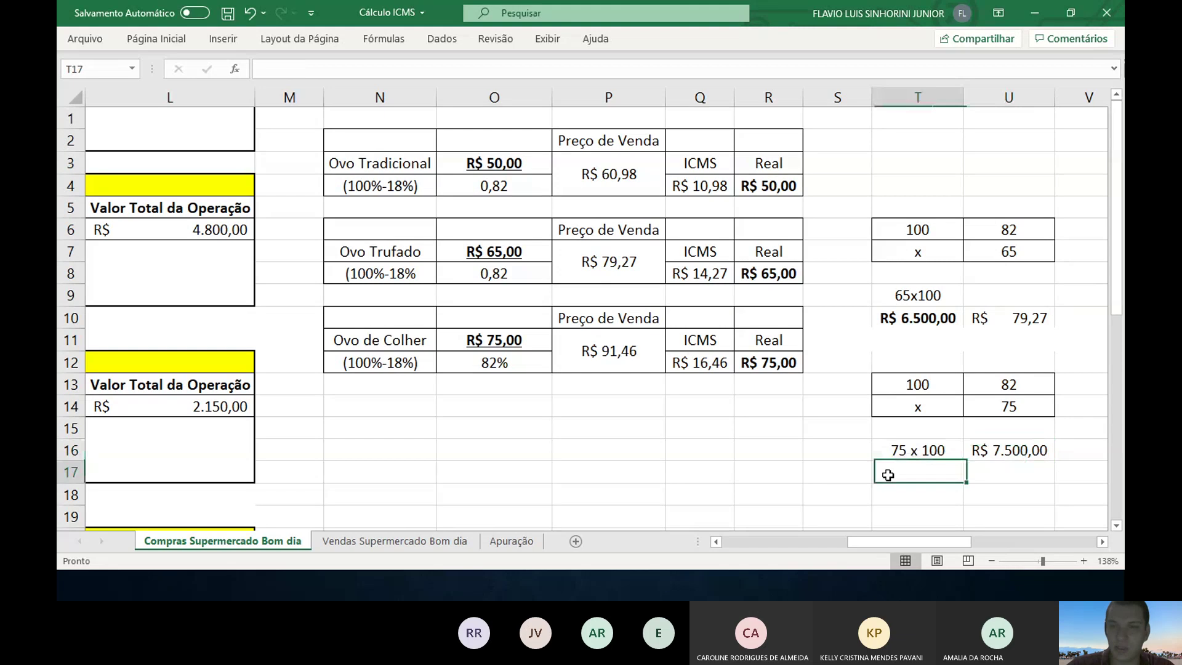
pyautogui.write('75')
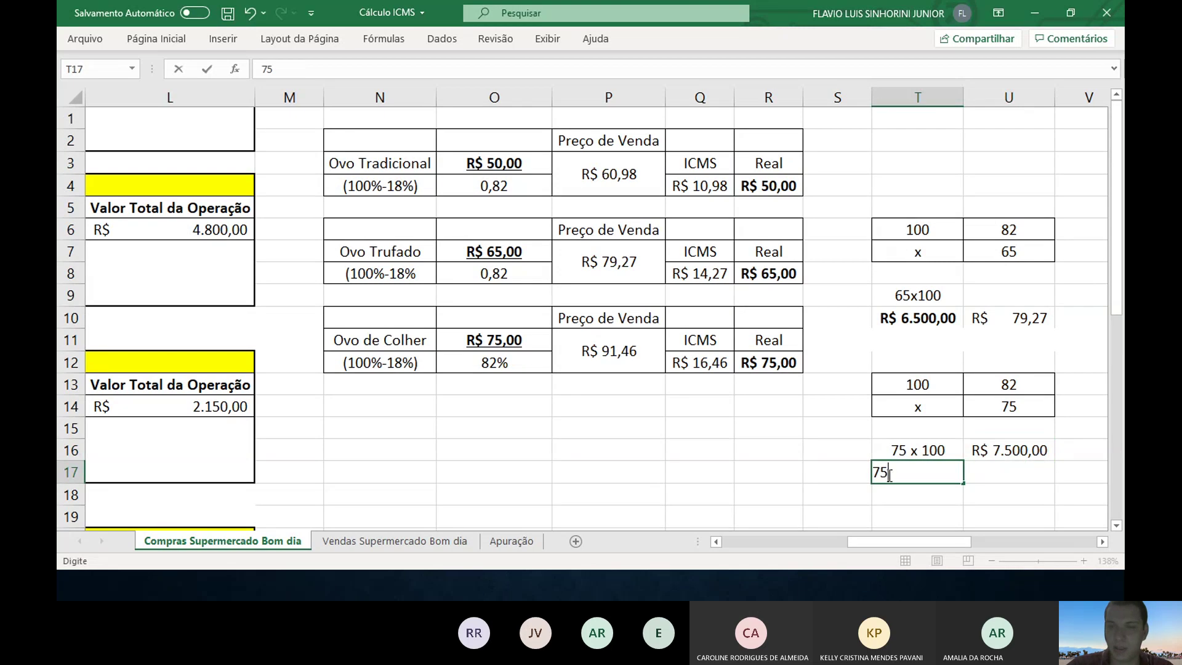
pyautogui.write('00')
pyautogui.press('BackSpace')
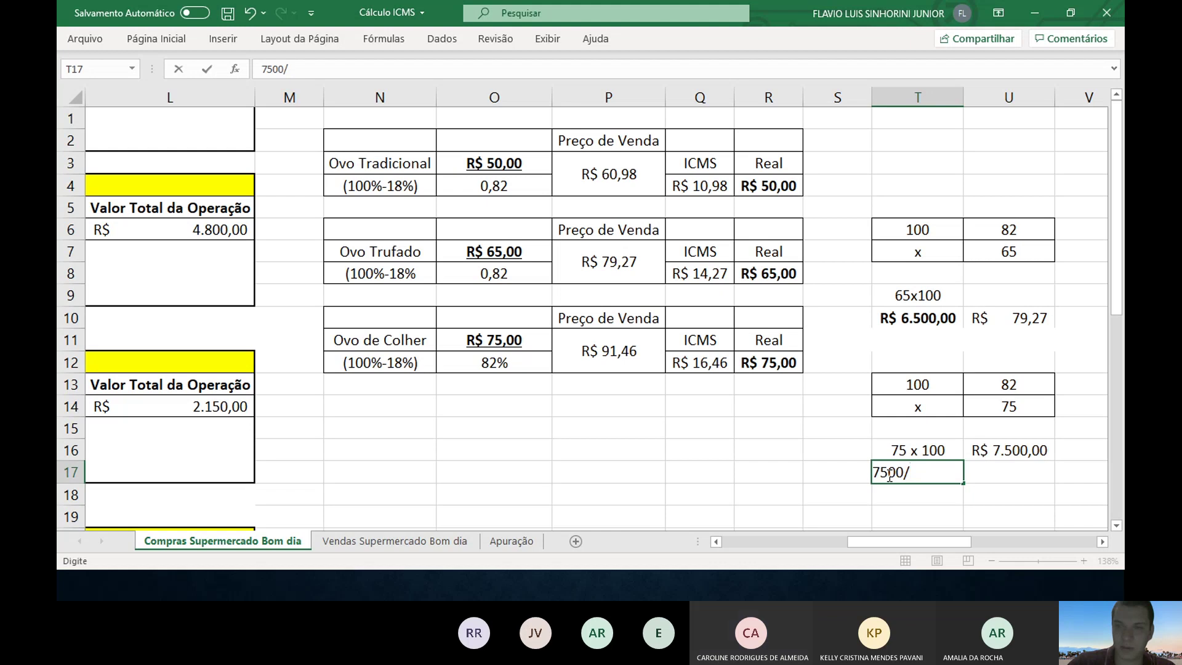
pyautogui.write('/82')
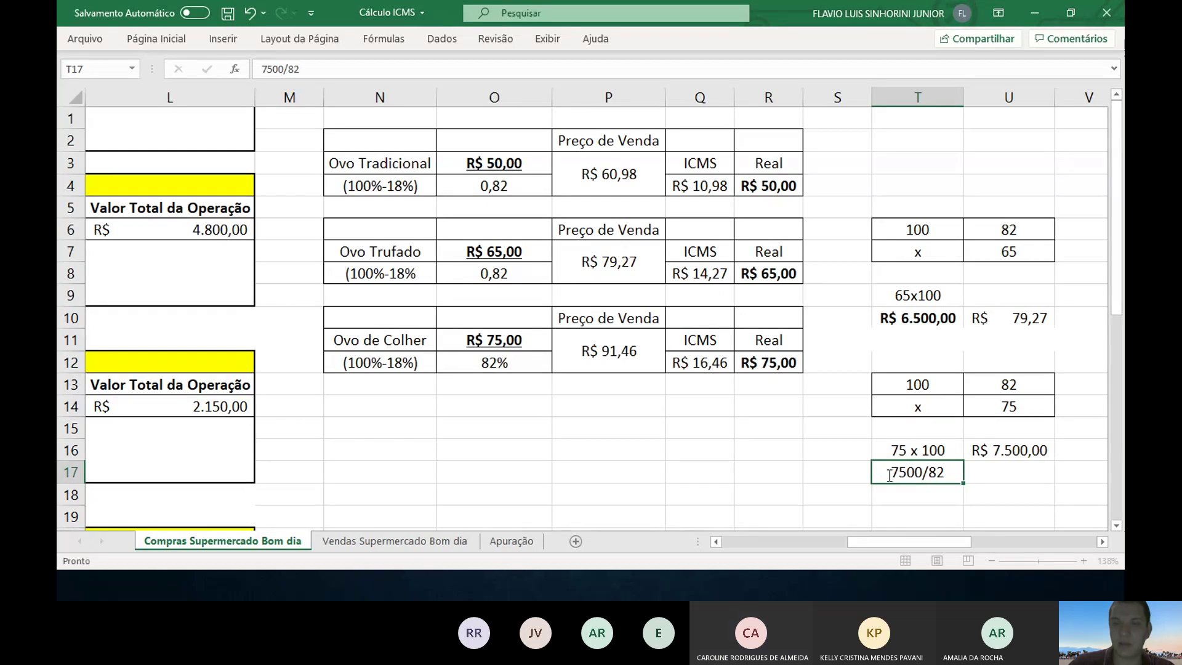
pyautogui.press('Tab')
# - Enter the formula =U16*82 in cell U17
pyautogui.write('=')
pyautogui.press('Up')
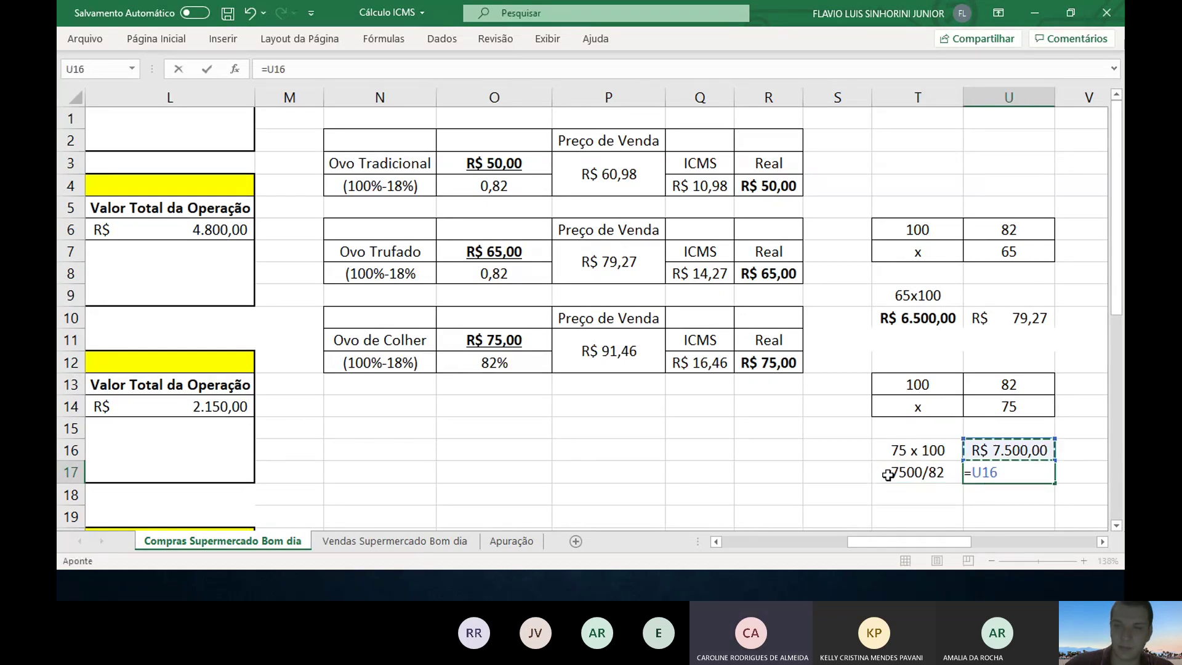
pyautogui.write('*82')
pyautogui.press('Return')
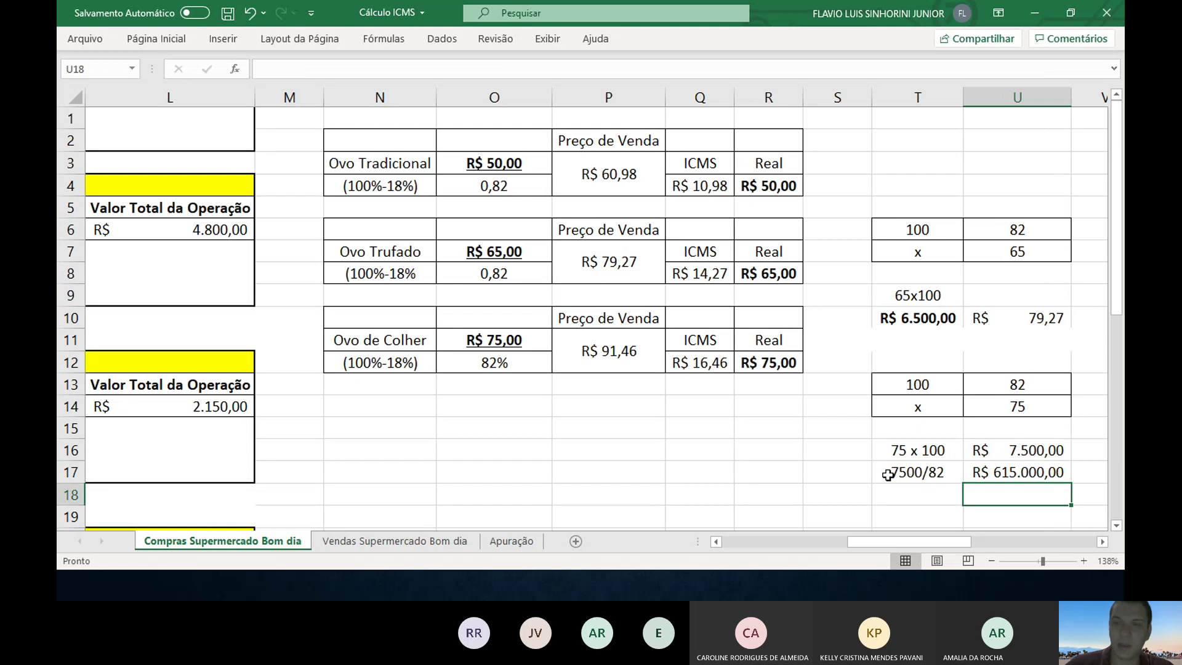
pyautogui.press('Return')
pyautogui.press('Up')
pyautogui.press('Up')
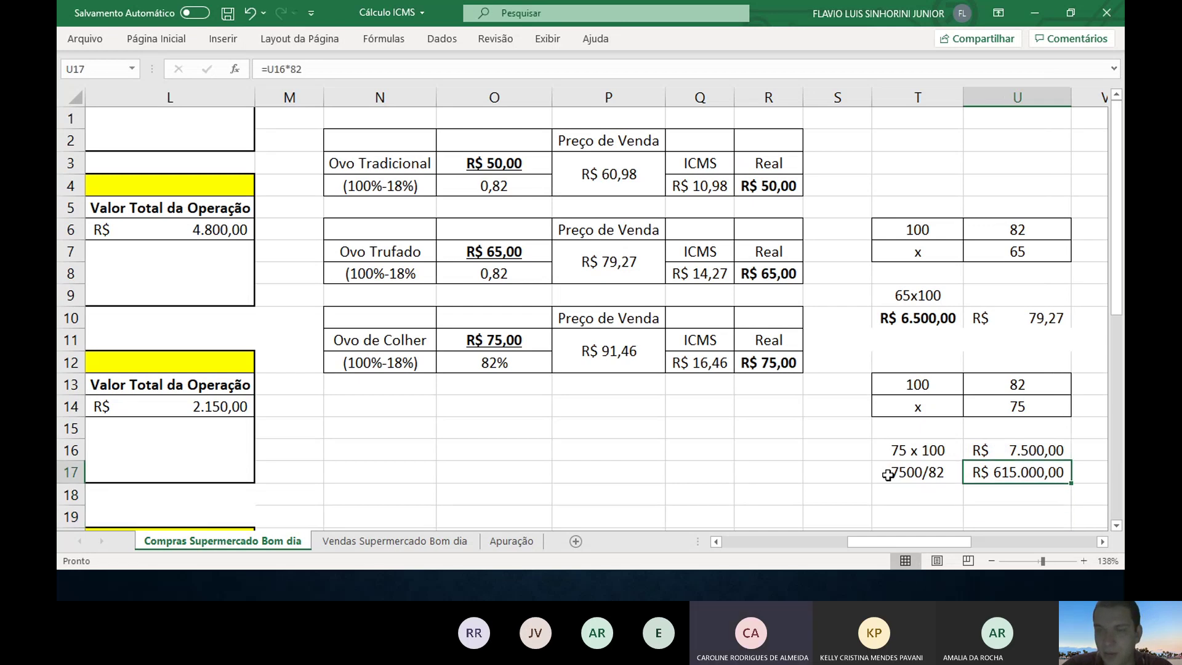
# - Compare the Ovo Trufado rule-of-three formula in U10 with the Ovo de Colher formulas in U16 and U17
pyautogui.click(1022, 320)
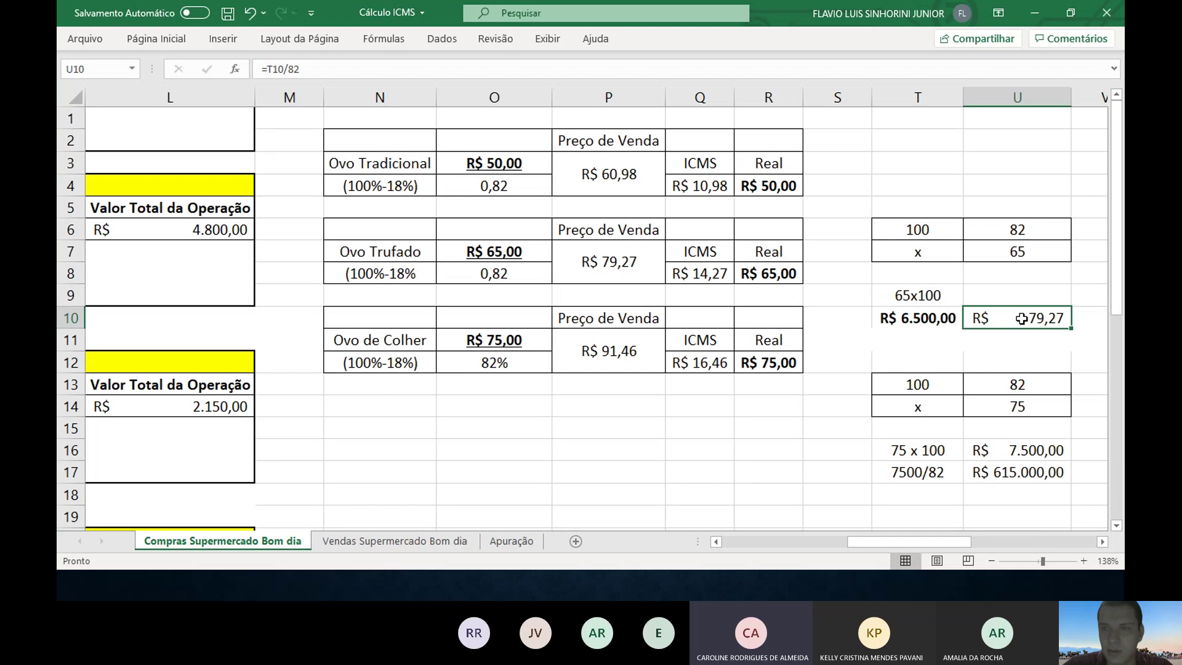
pyautogui.press('Down')
pyautogui.press('Down')
pyautogui.press('Down')
pyautogui.press('Down')
pyautogui.press('Down')
pyautogui.press('Down')
pyautogui.press('Down')
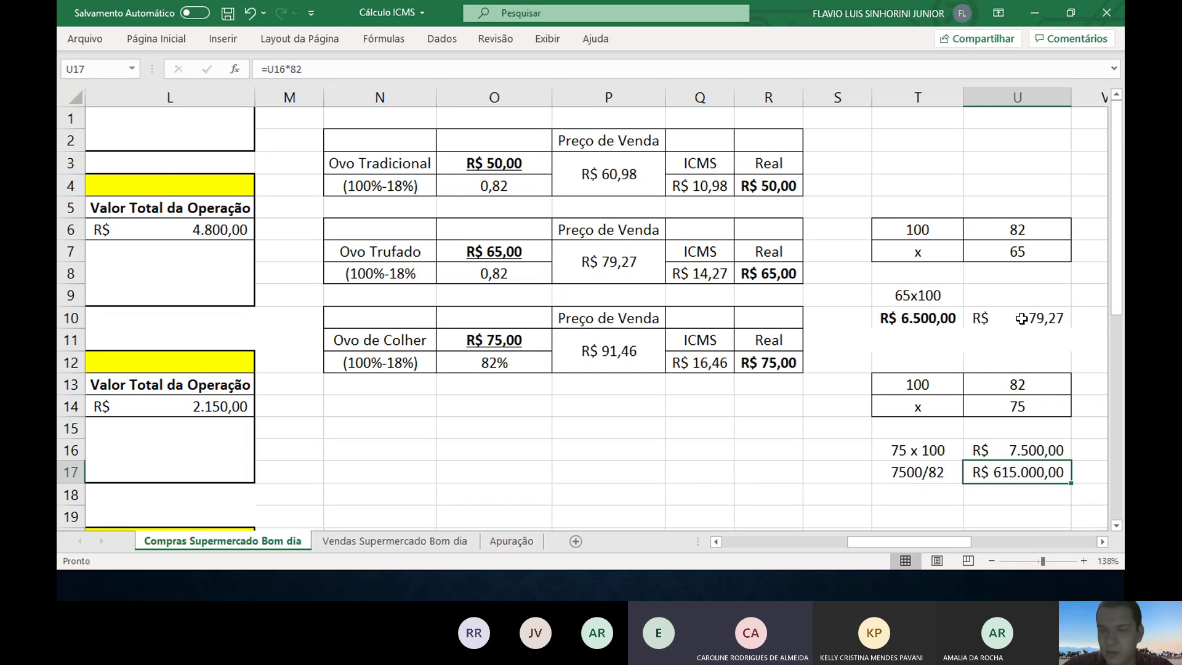
pyautogui.press('Up')
pyautogui.press('Up')
pyautogui.press('Up')
pyautogui.press('Up')
pyautogui.press('Up')
pyautogui.press('Up')
pyautogui.press('Up')
pyautogui.press('Up')
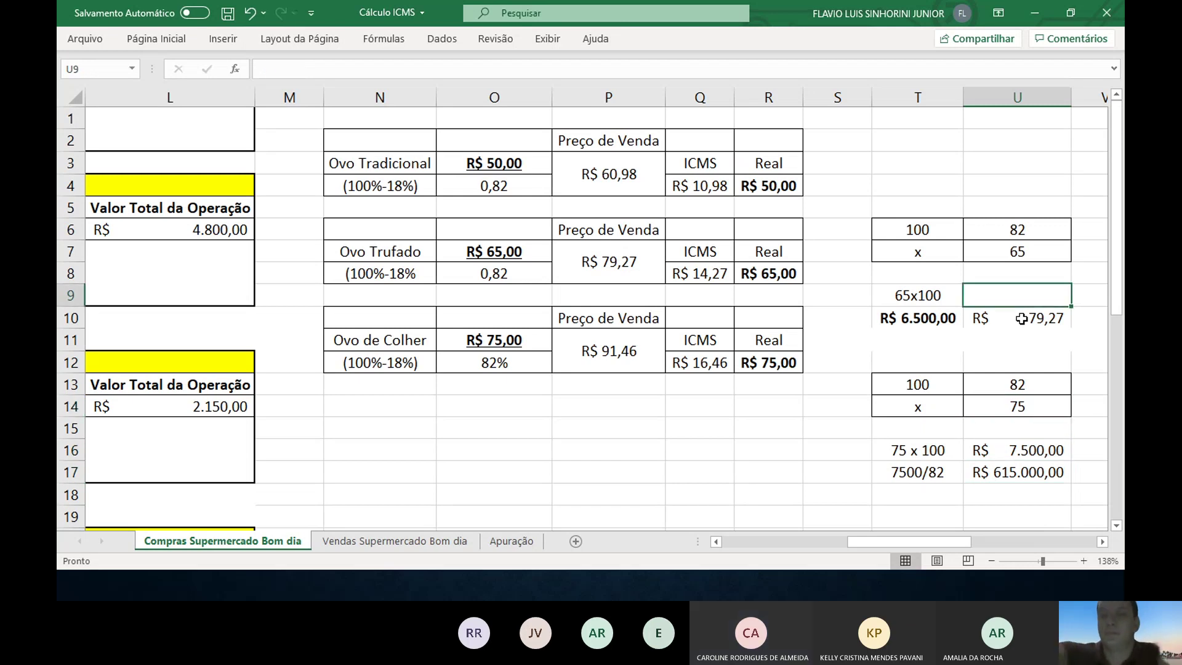
pyautogui.press('Down')
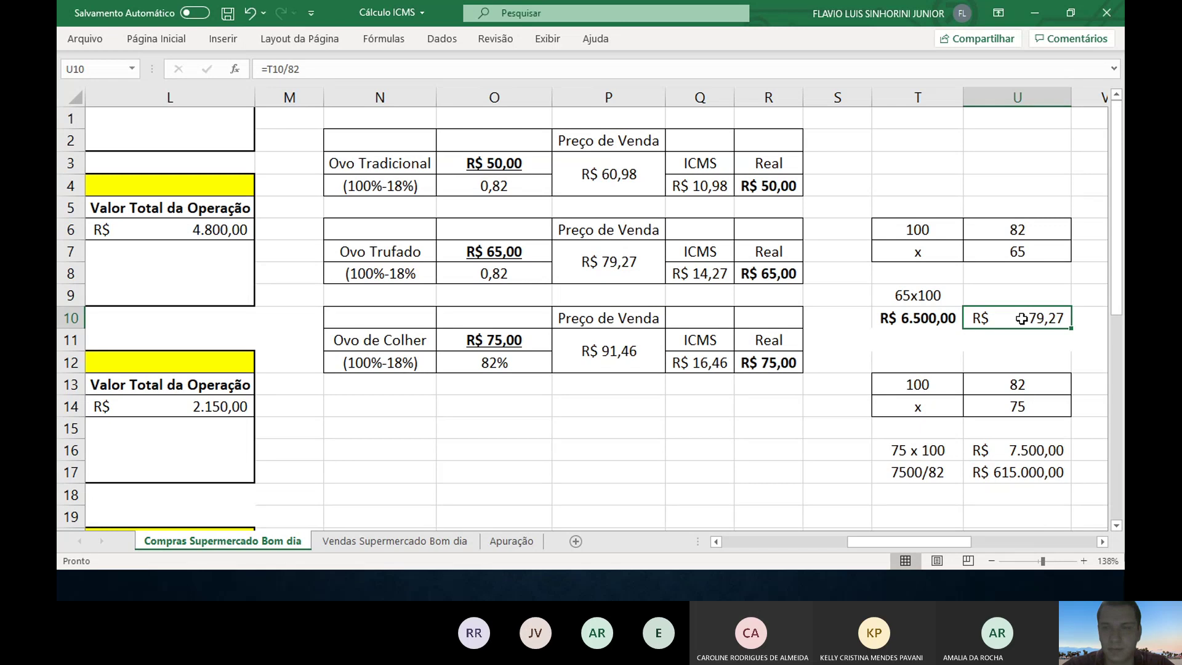
pyautogui.doubleClick(1021, 318)
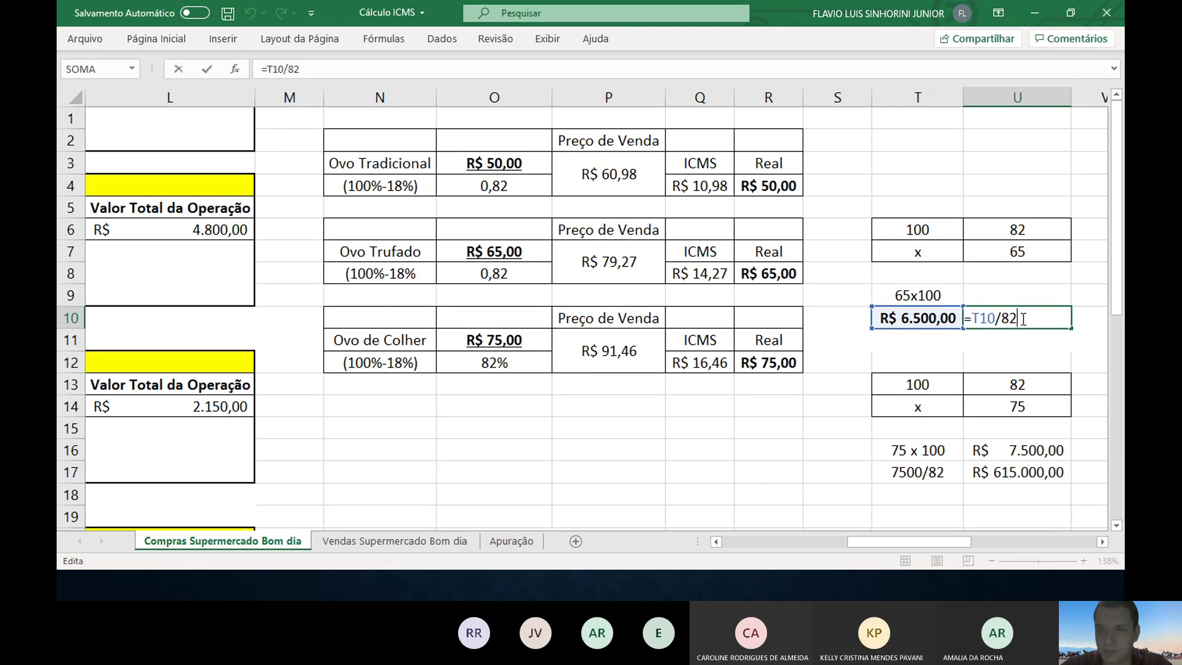
pyautogui.press('Return')
pyautogui.press('Down')
pyautogui.press('Down')
pyautogui.press('Down')
pyautogui.press('Down')
pyautogui.press('Down')
pyautogui.press('F2')
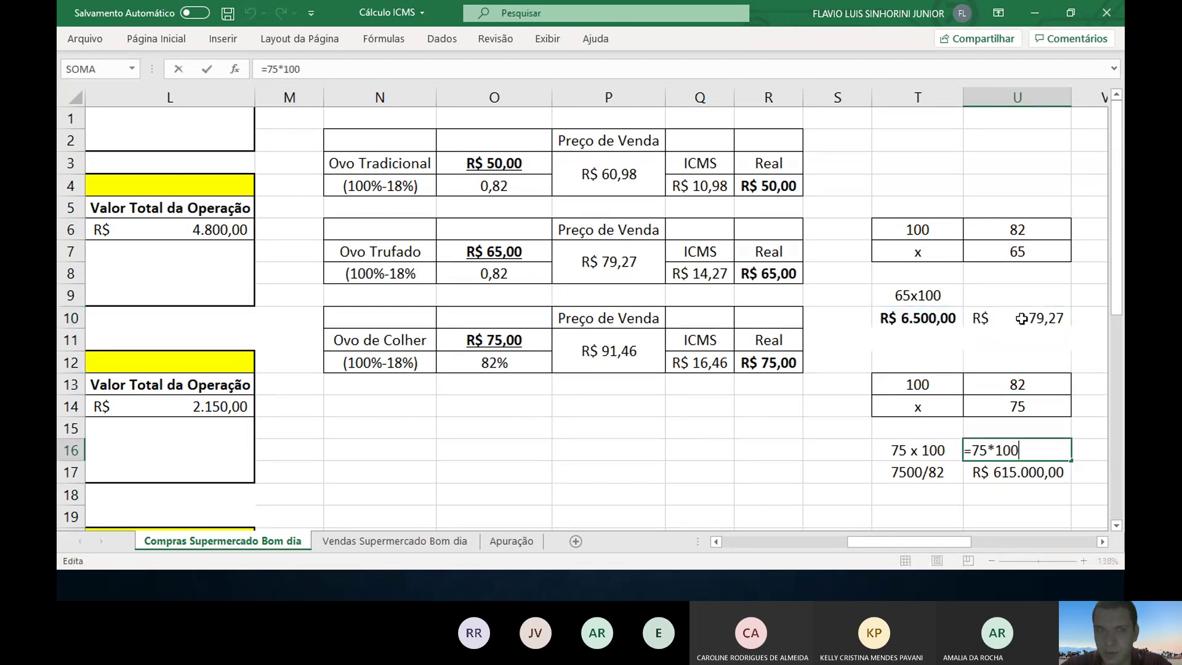
pyautogui.press('Return')
# - Change the formula in cell U17 to =U16*82%
pyautogui.press('F2')
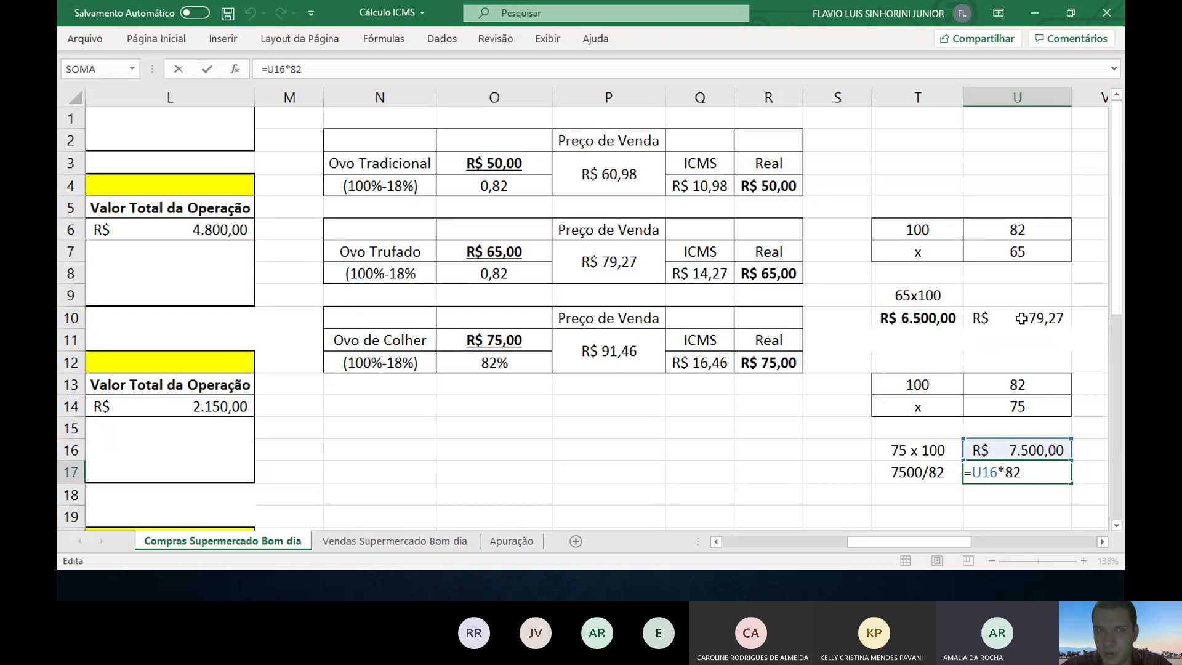
pyautogui.click(348, 76)
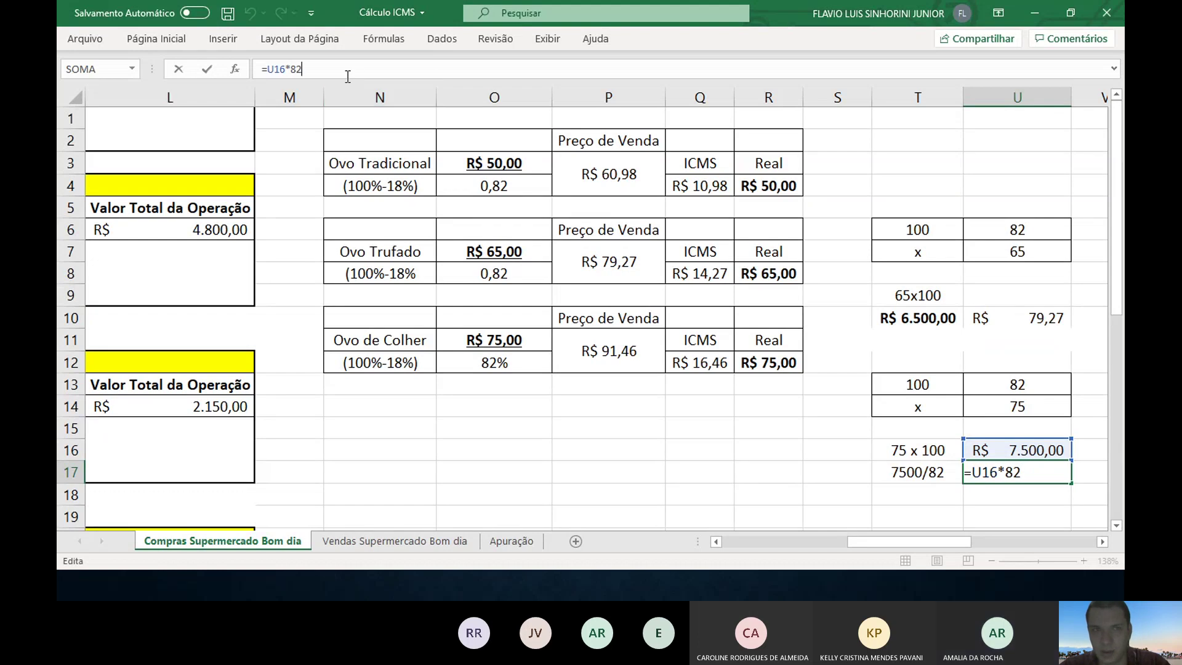
pyautogui.write('%')
pyautogui.press('Return')
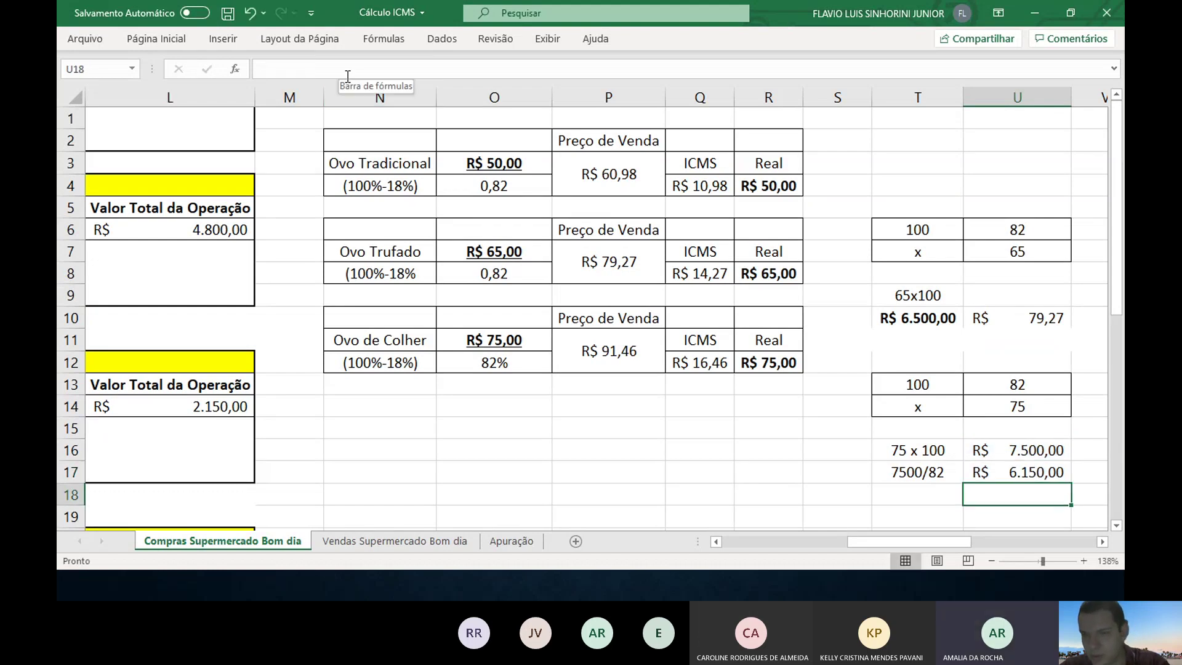
pyautogui.press('Up')
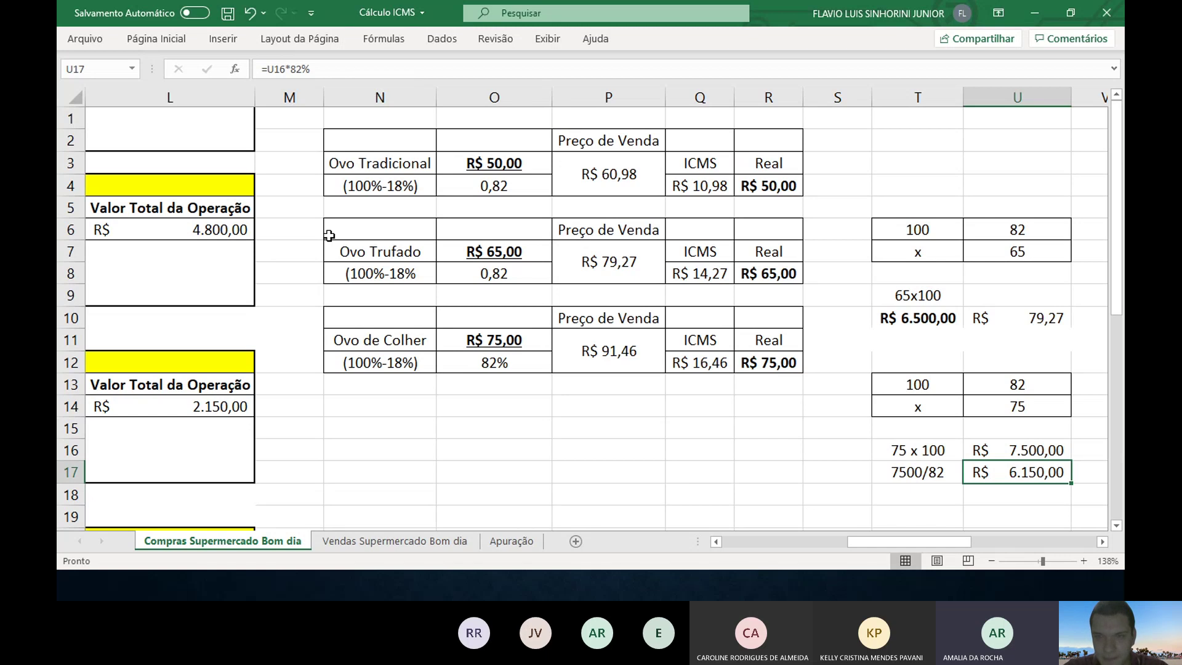
# - Review the 75 x 100 calculation and change the label in T16 to 75 x 100%
pyautogui.click(927, 384)
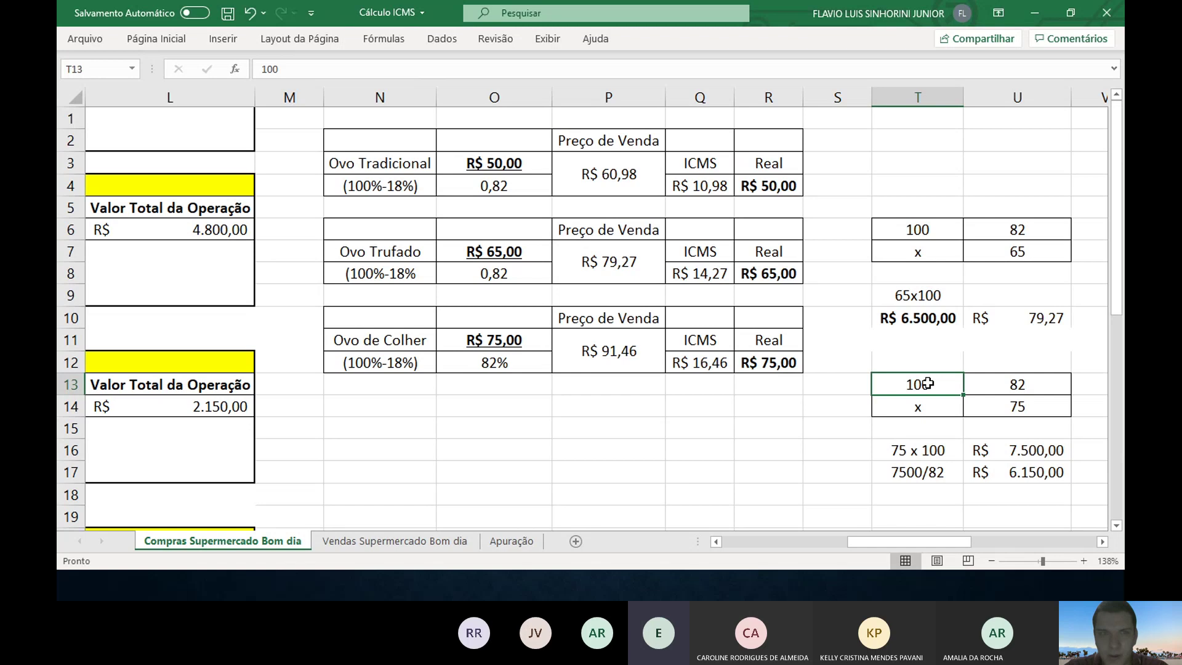
pyautogui.click(924, 447)
pyautogui.click(992, 444)
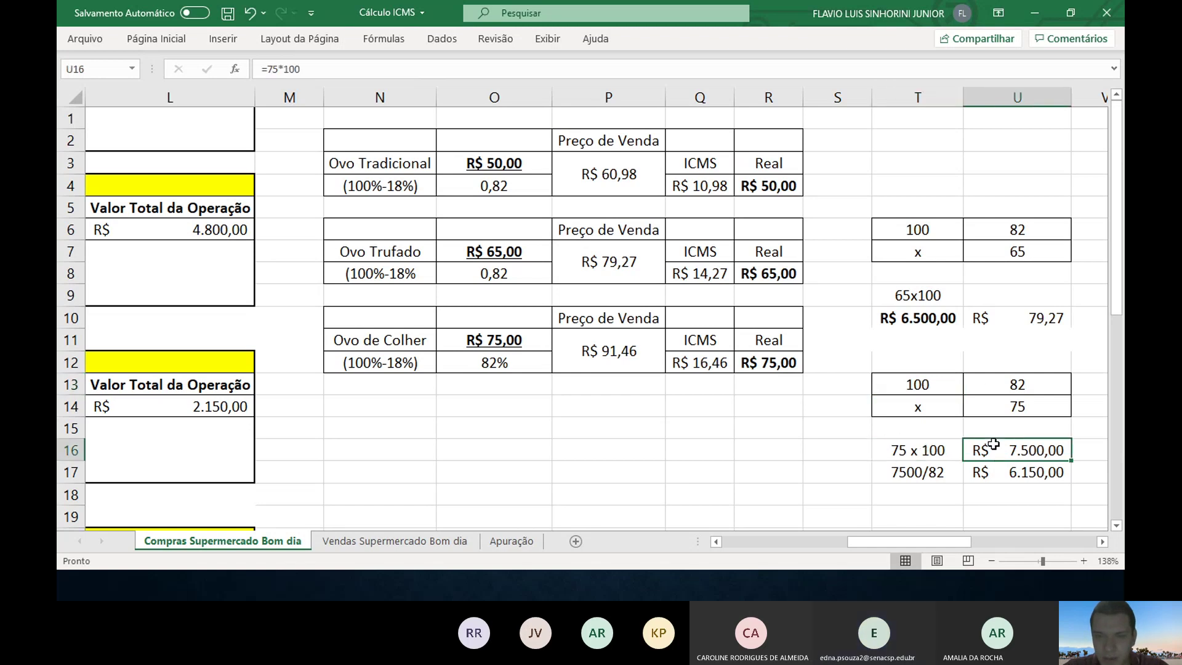
pyautogui.doubleClick(940, 447)
pyautogui.write('%')
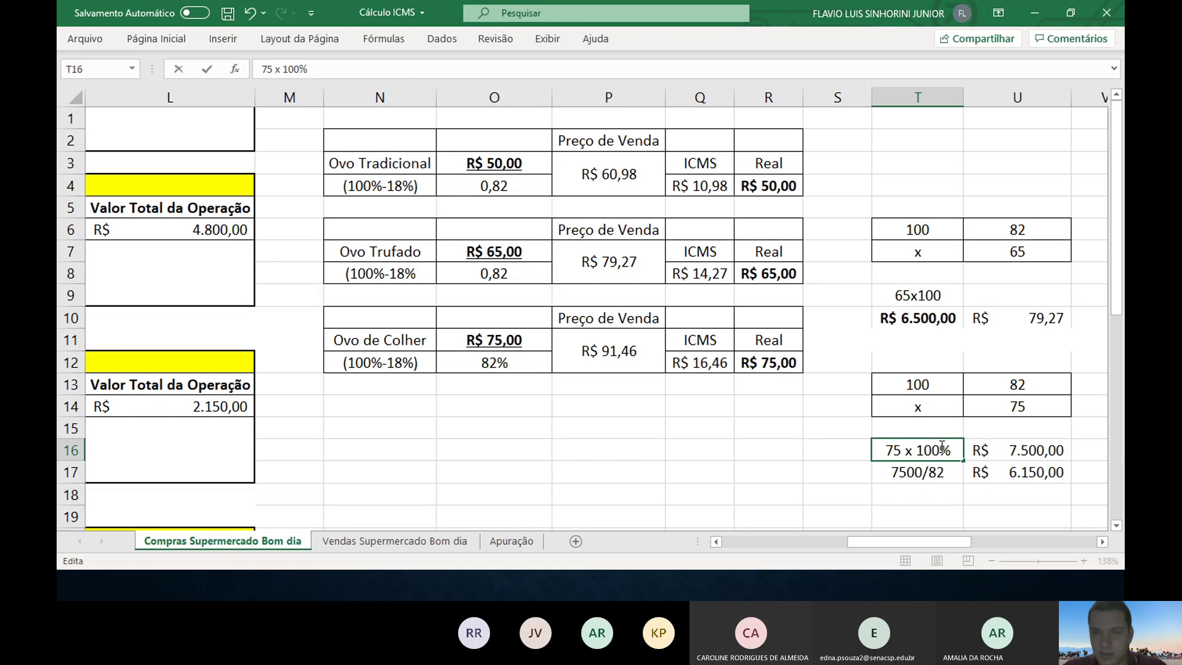
pyautogui.press('Return')
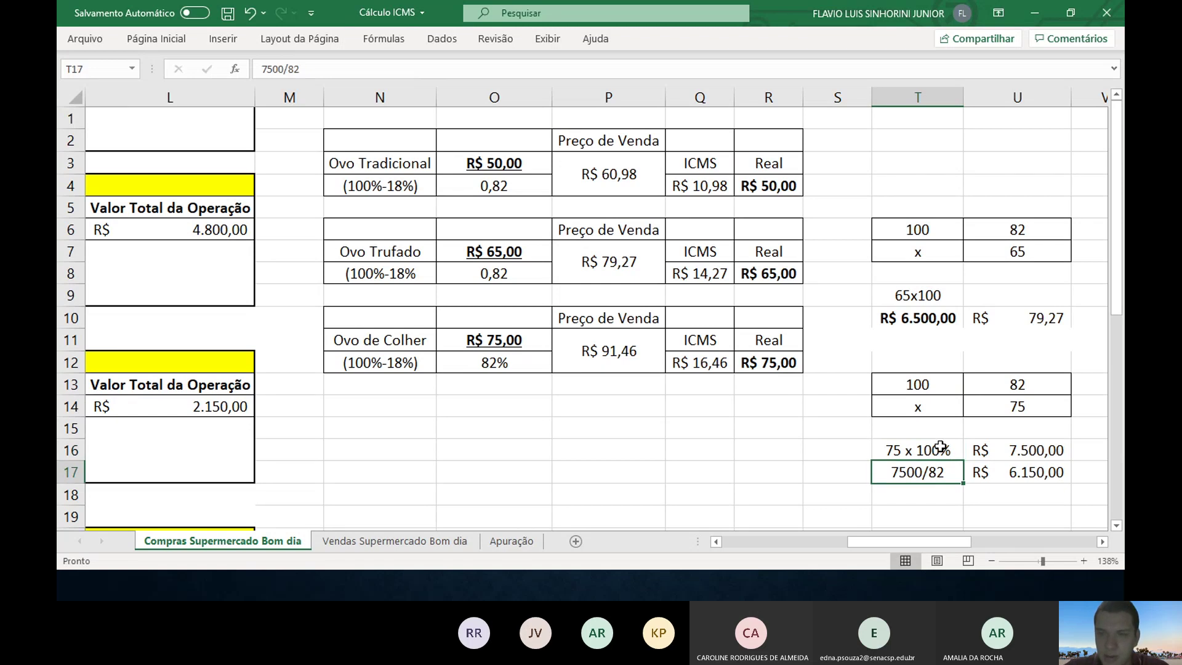
# - Change the Ovo de Colher rule-of-three formula in cell U16 to =75*100%
pyautogui.click(977, 448)
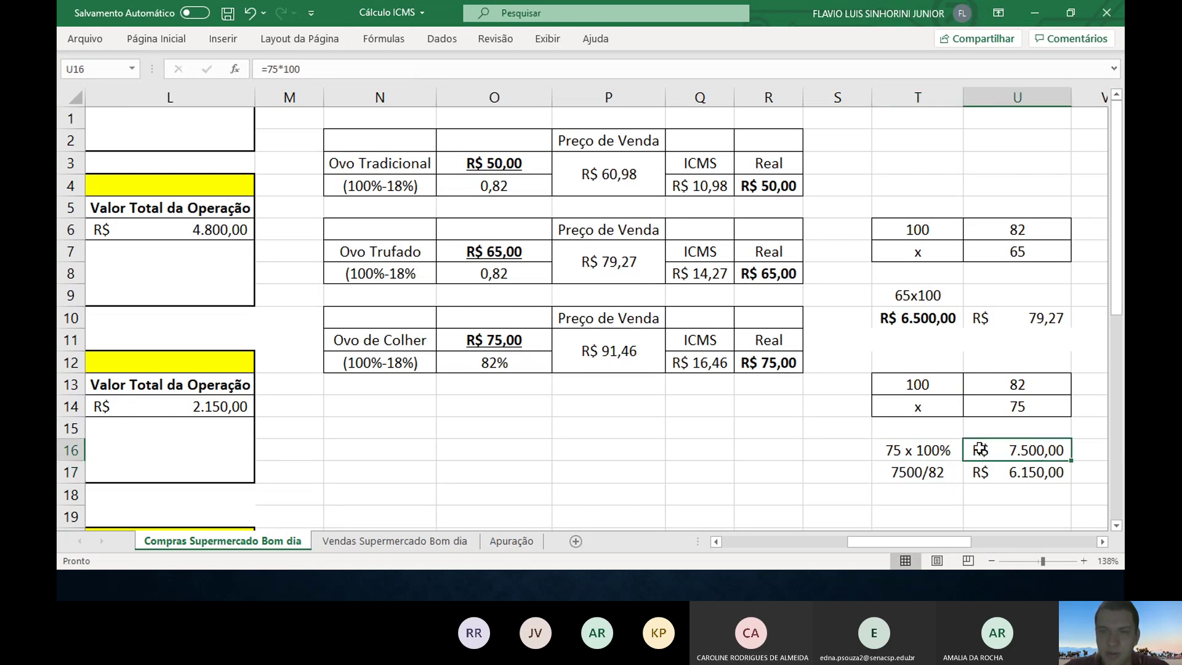
pyautogui.click(343, 68)
pyautogui.write('%')
pyautogui.press('Return')
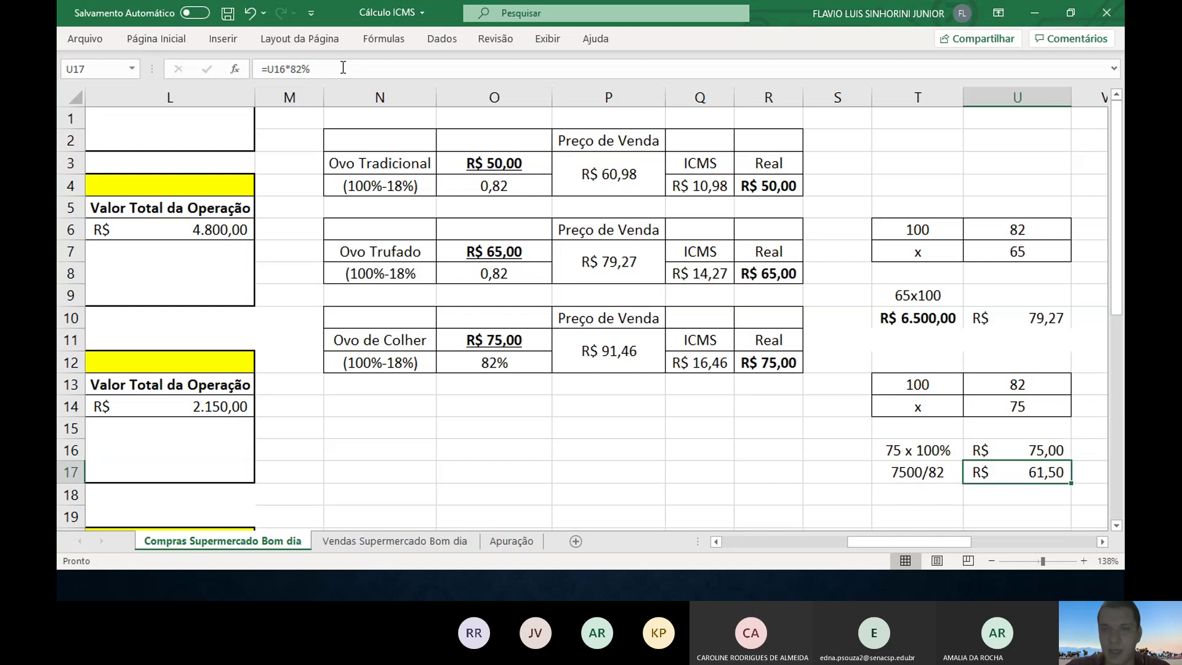
pyautogui.press('Up')
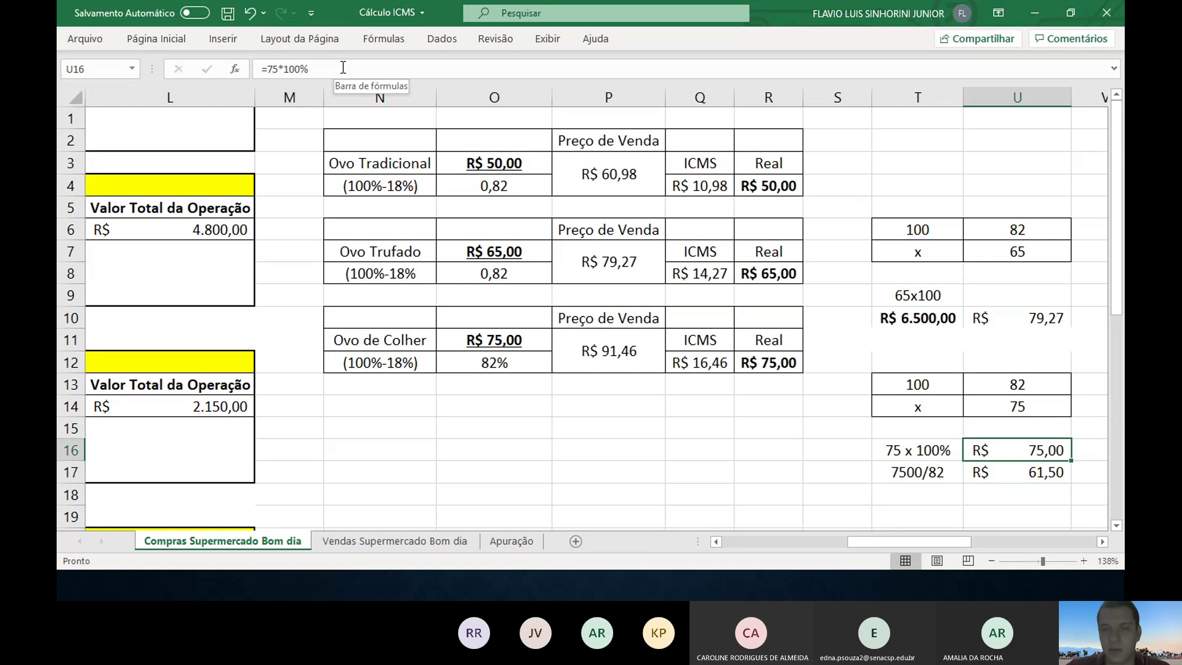
# - Change the formula in cell U17 to =U16/82%
pyautogui.press('Down')
pyautogui.press('F2')
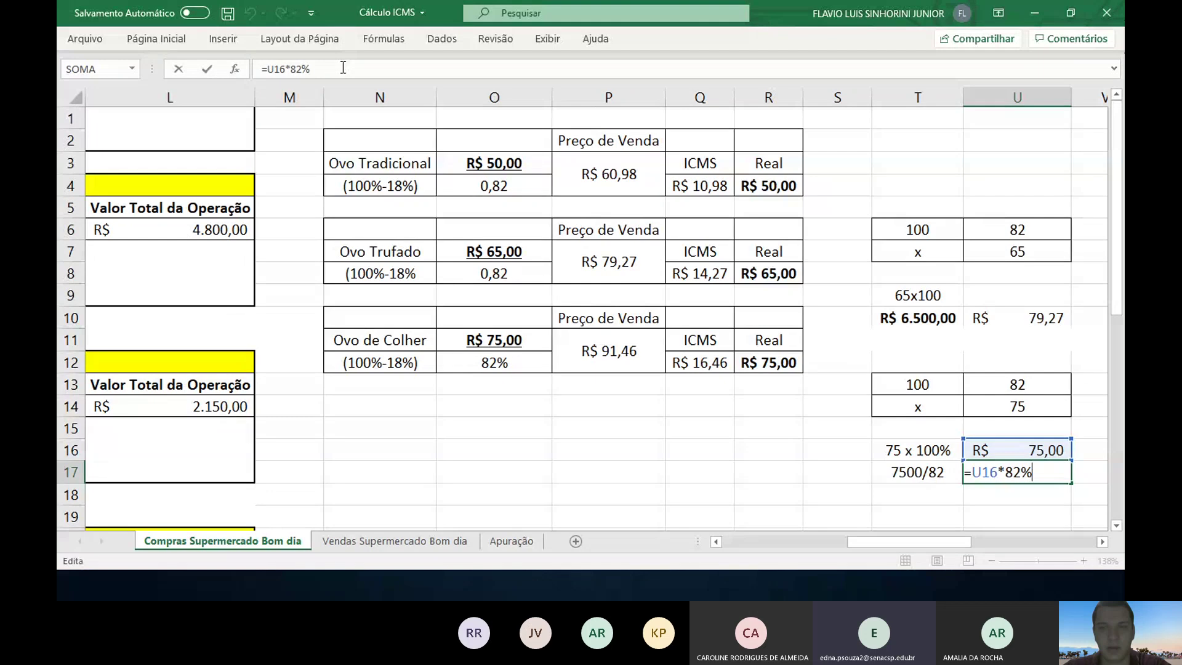
pyautogui.press('BackSpace')
pyautogui.write('/')
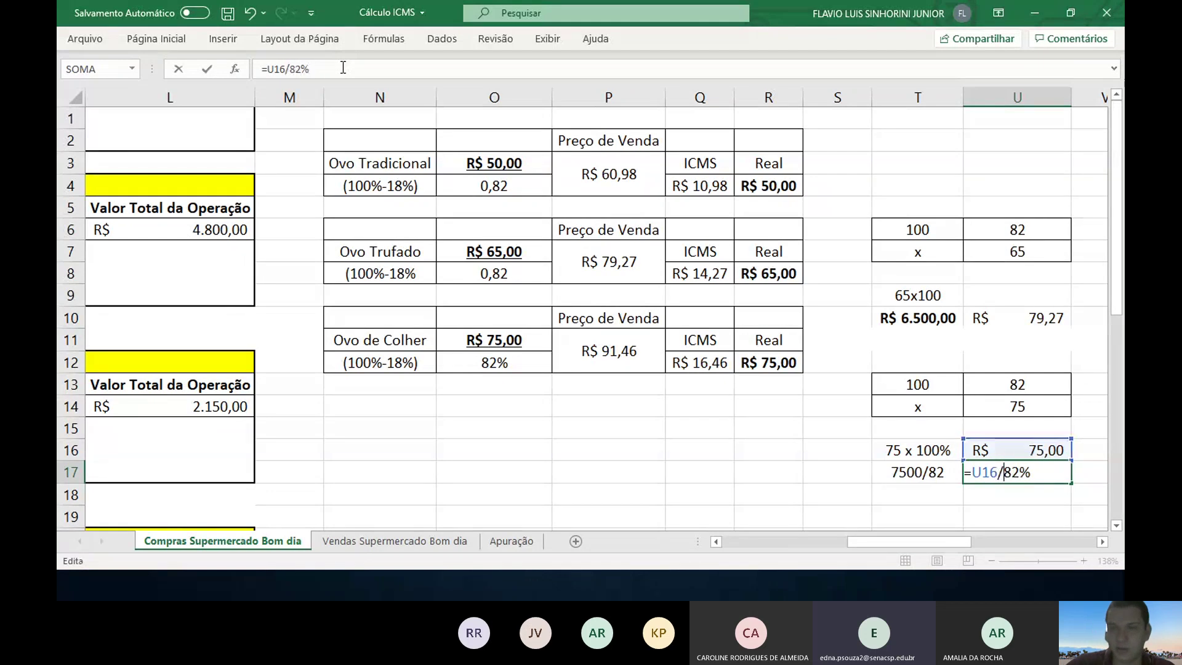
pyautogui.press('Return')
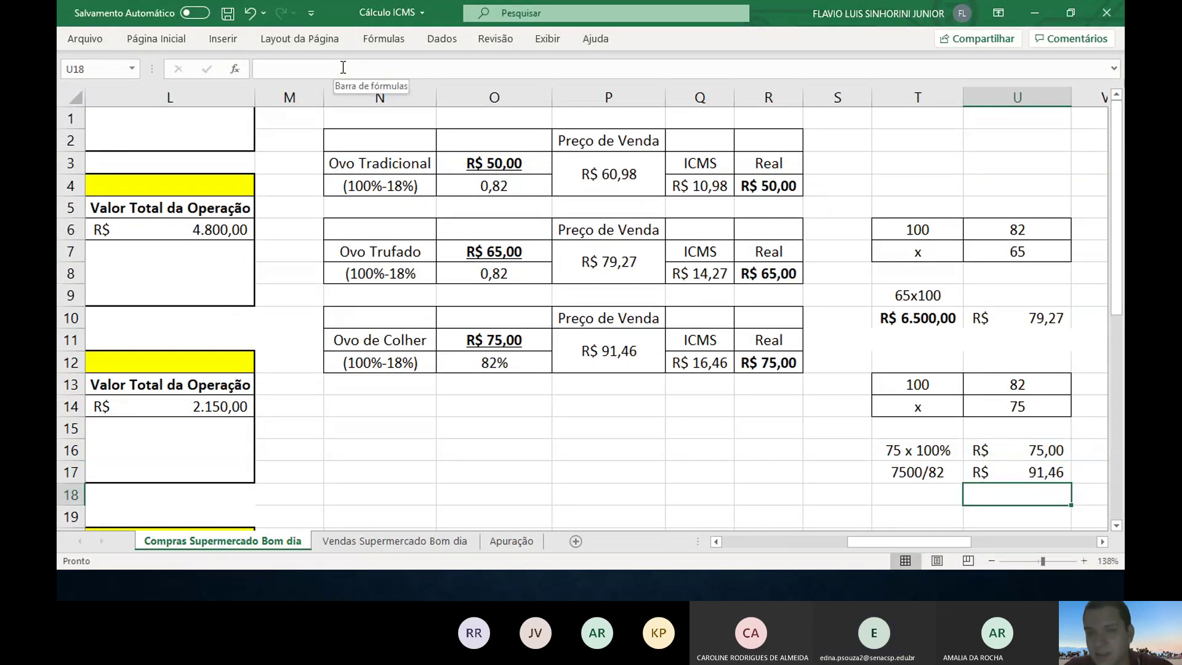
# - Bold the rule-of-three result in U17 and the three Preço de Venda values in P11, P7 and P3
pyautogui.click(999, 474)
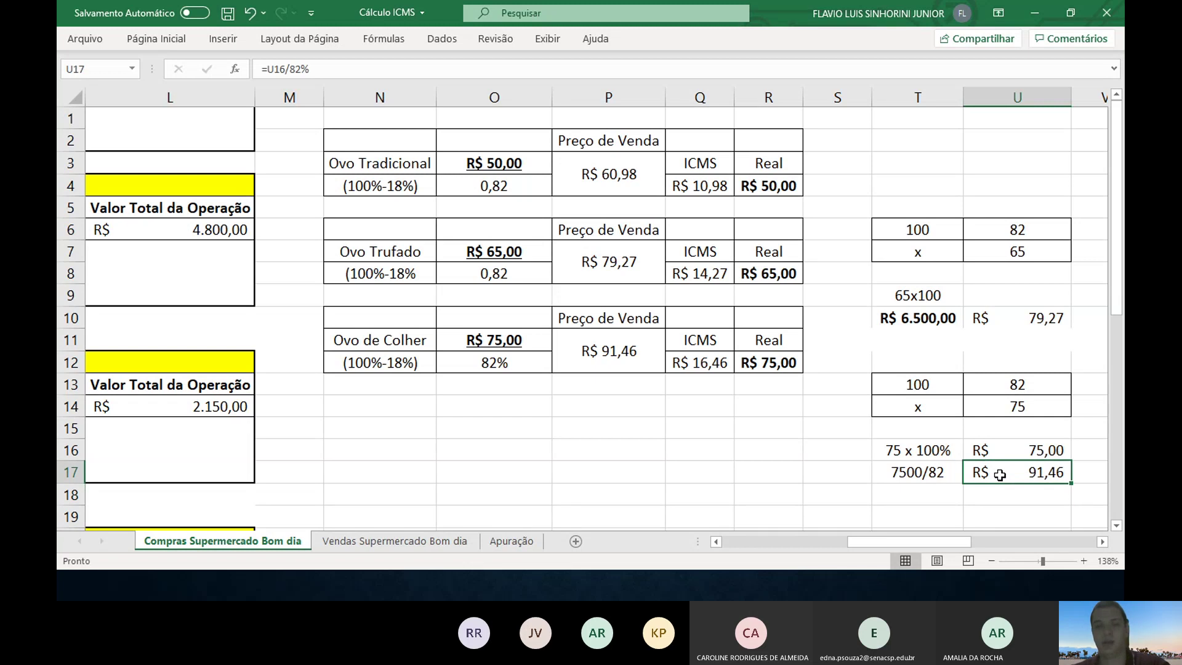
pyautogui.hotkey('ctrl', 'n')
pyautogui.click(603, 333)
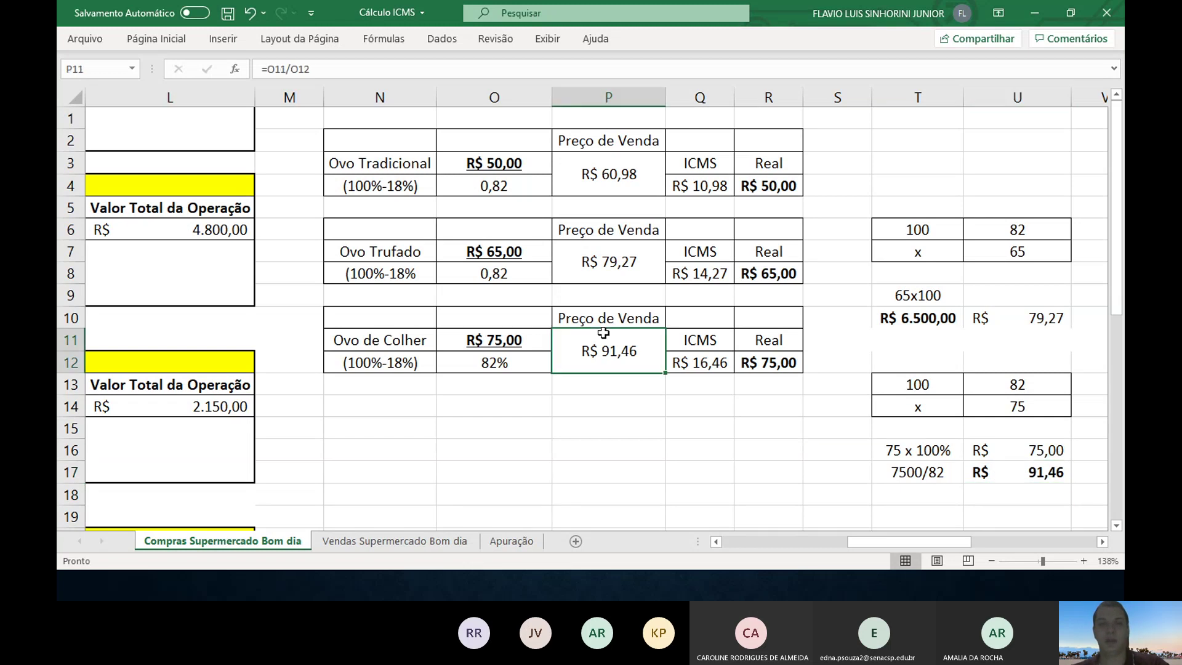
pyautogui.hotkey('ctrl', 'n')
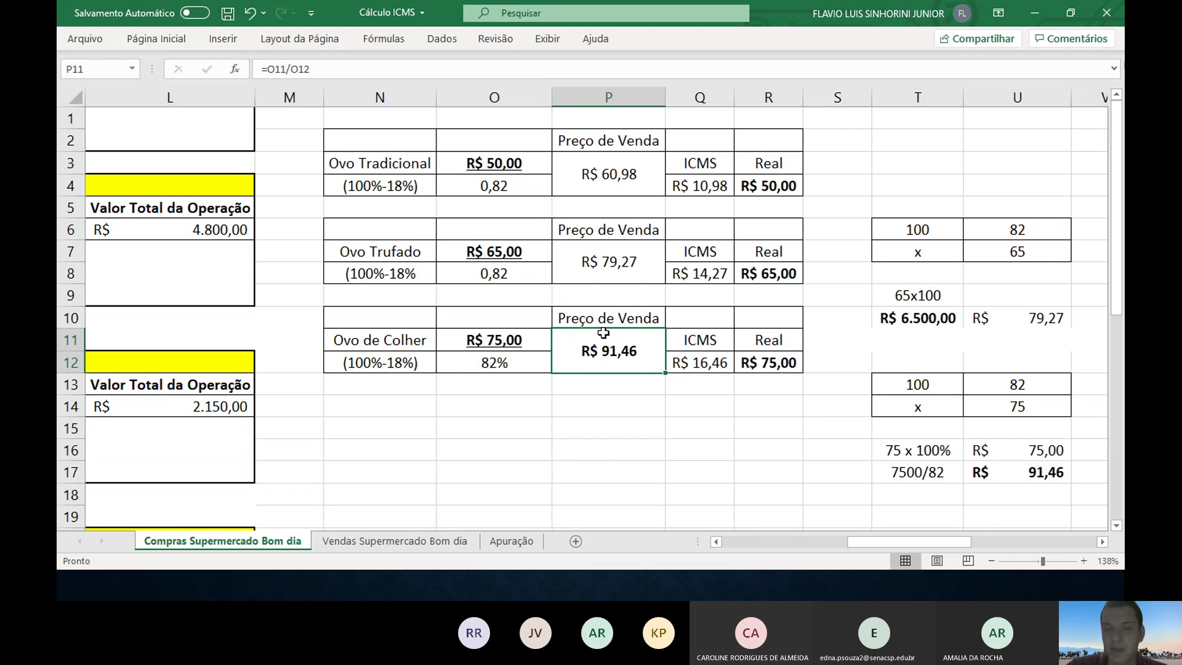
pyautogui.press('Up')
pyautogui.press('Up')
pyautogui.press('Up')
pyautogui.hotkey('ctrl', 'n')
pyautogui.press('Up')
pyautogui.press('Up')
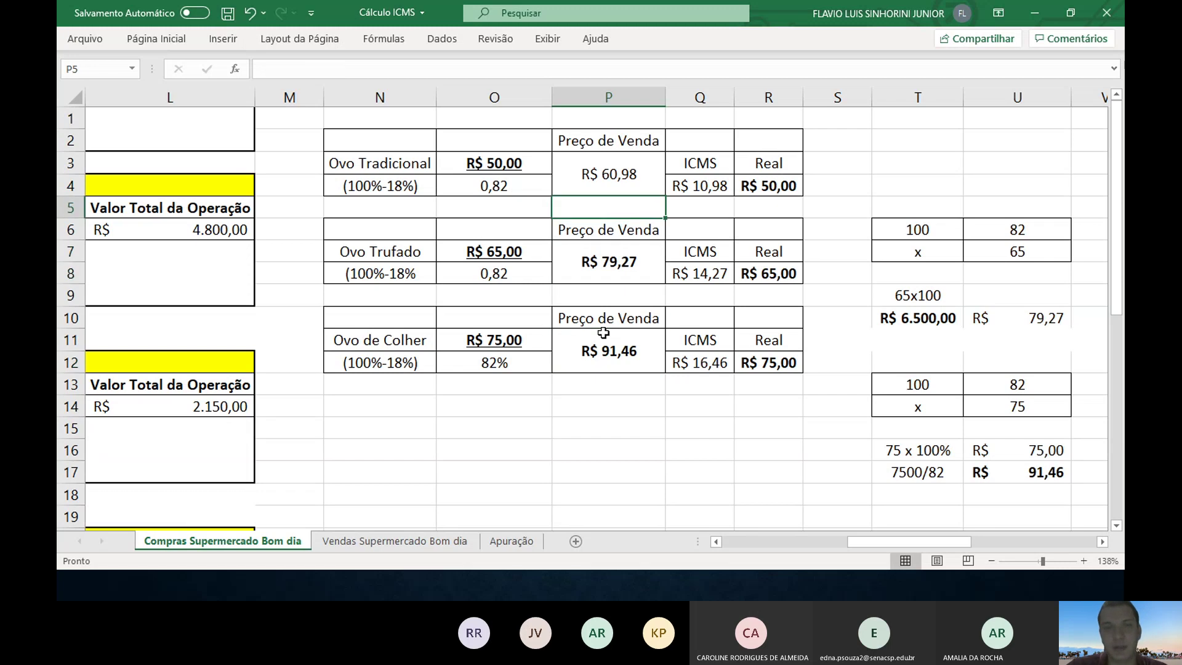
pyautogui.press('Up')
pyautogui.hotkey('ctrl', 'n')
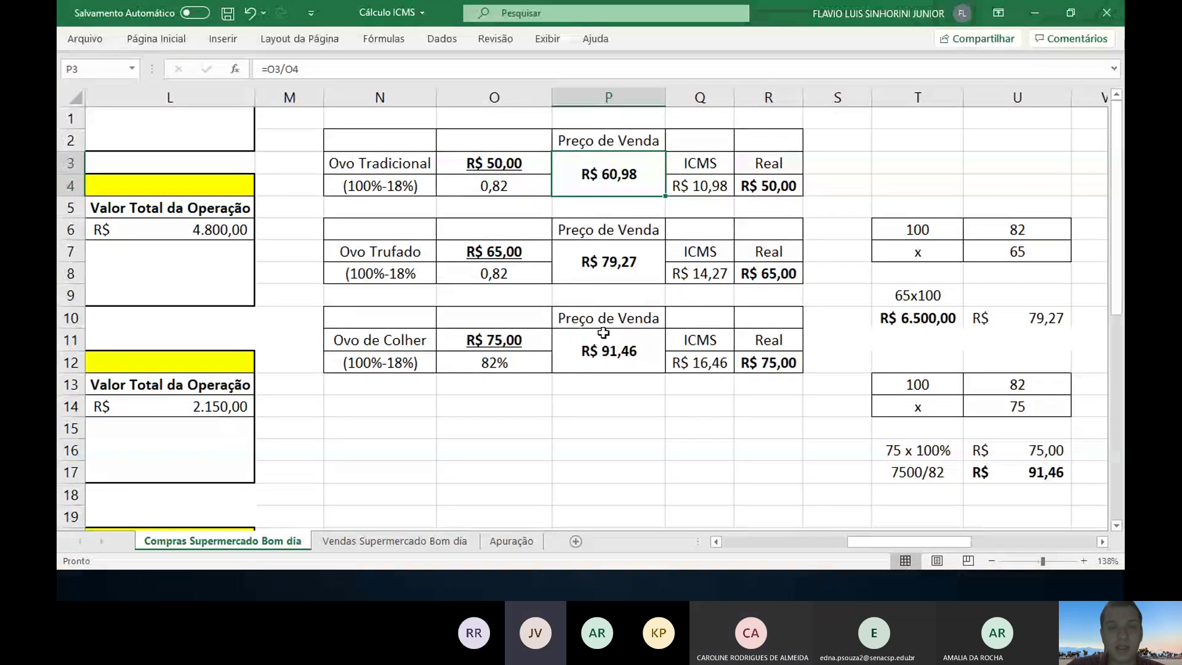
# - Change the Ovo de Colher rate label in cell N12 to (100%-12%)
pyautogui.click(494, 273)
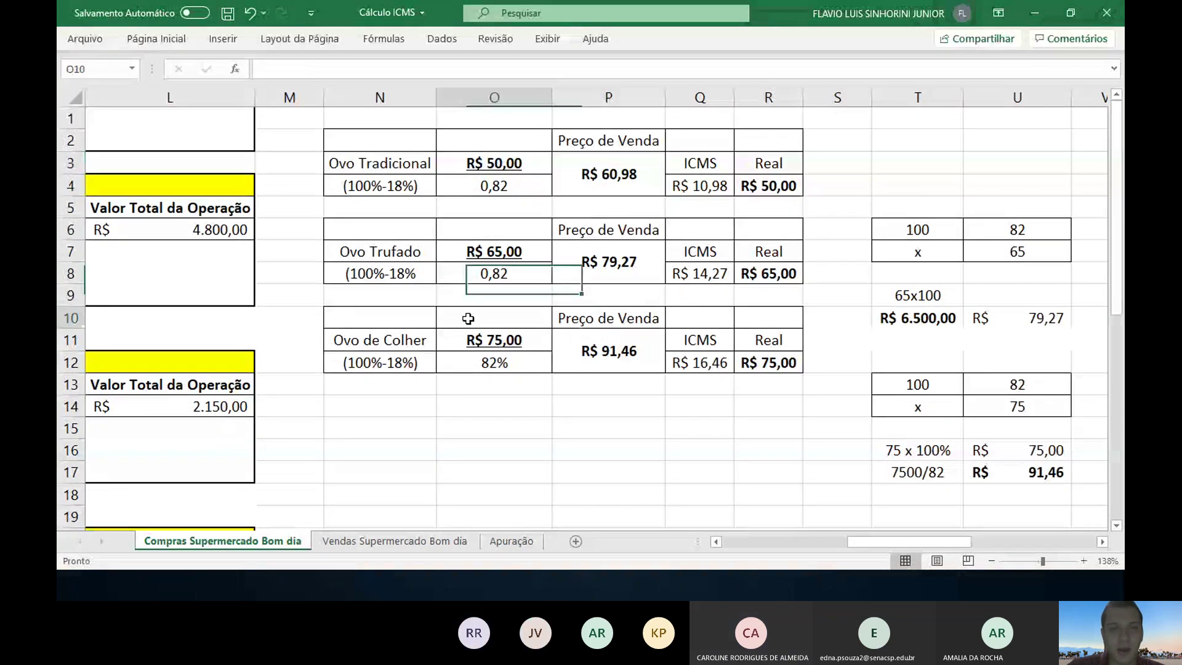
pyautogui.click(472, 316)
pyautogui.moveTo(406, 319); pyautogui.dragTo(768, 363)
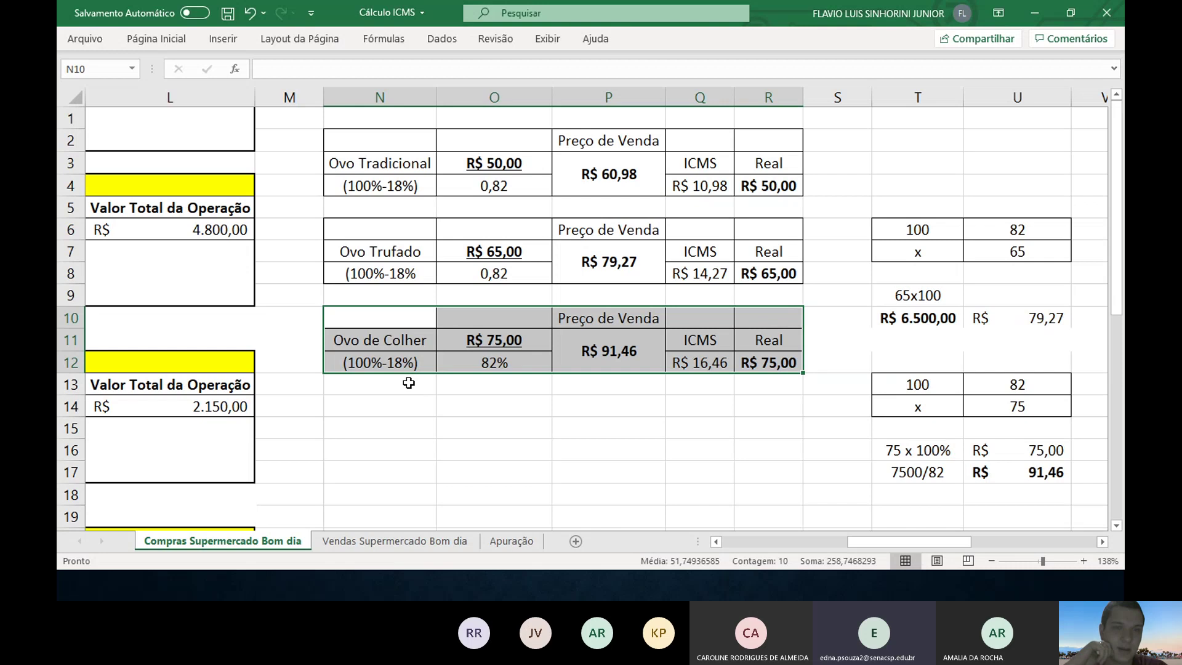
pyautogui.doubleClick(403, 363)
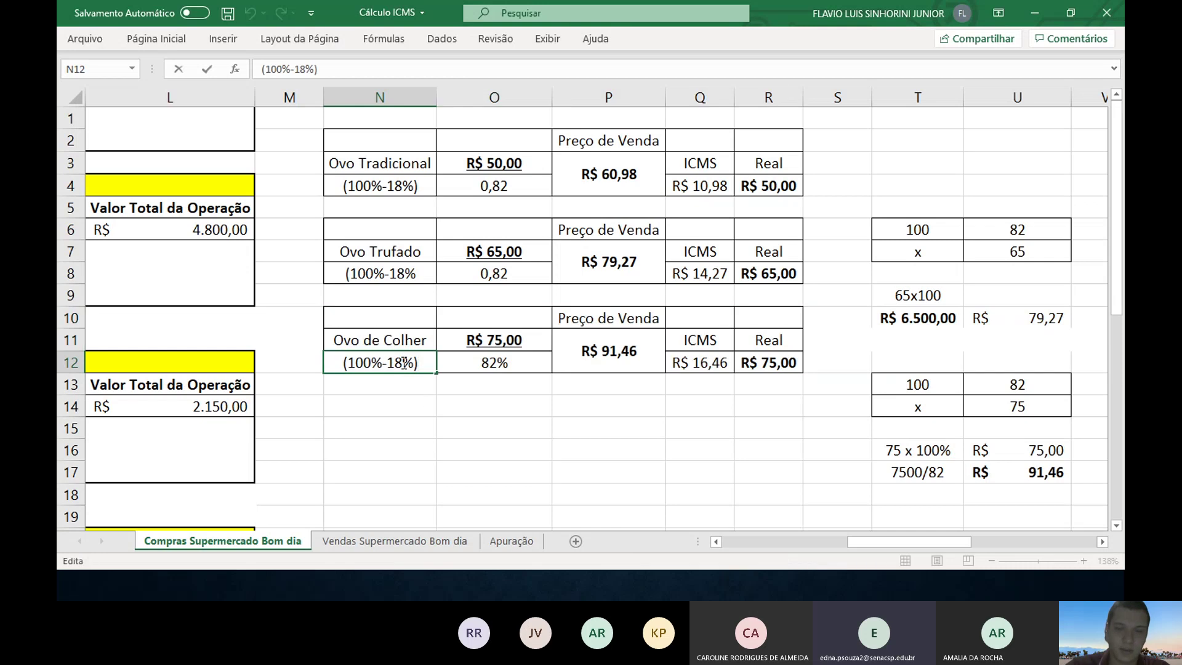
pyautogui.press('Return')
pyautogui.press('Up')
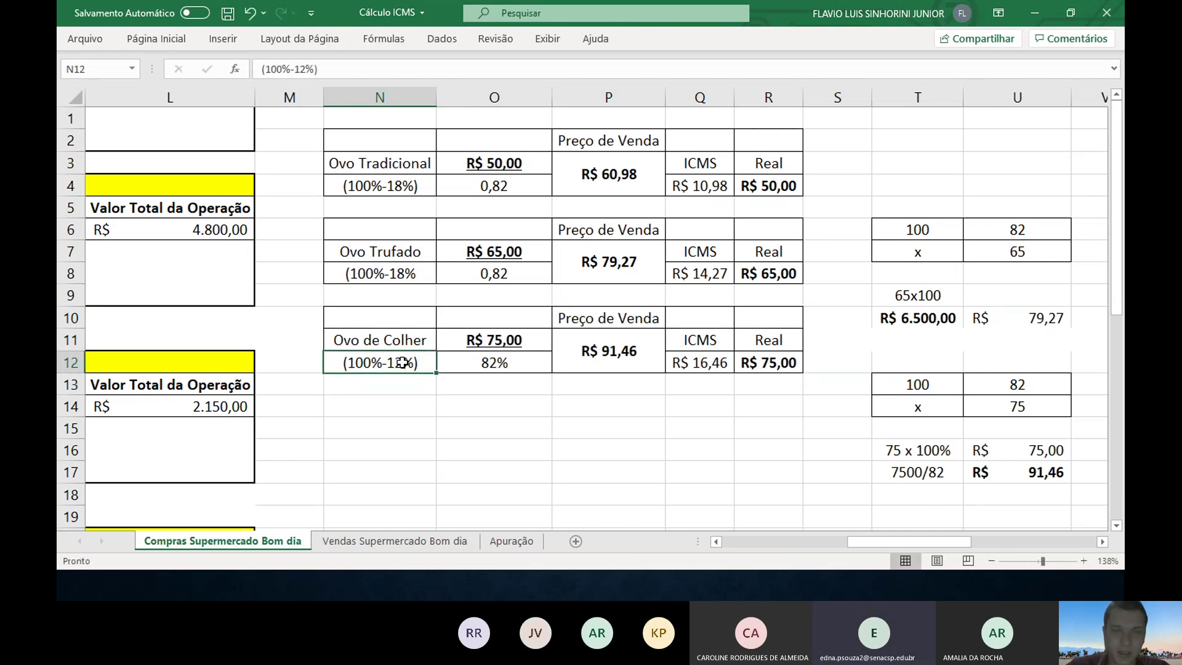
# - Try the formula =100-12 as the Ovo de Colher divisor in cell O12
pyautogui.press('Right')
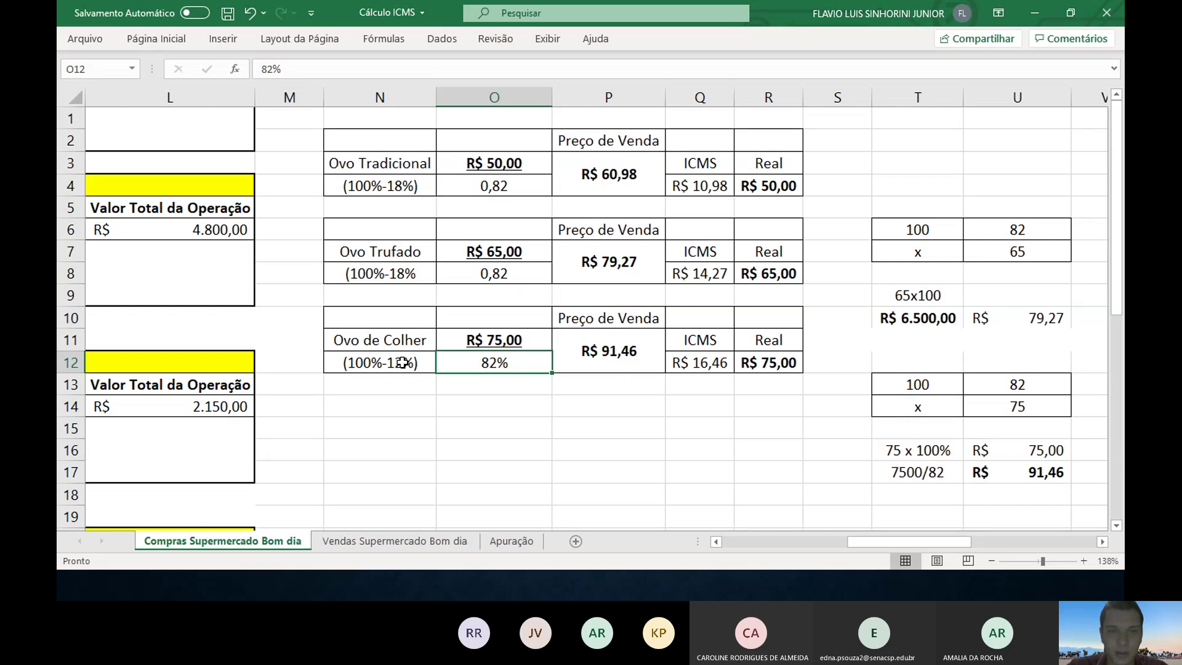
pyautogui.write('=')
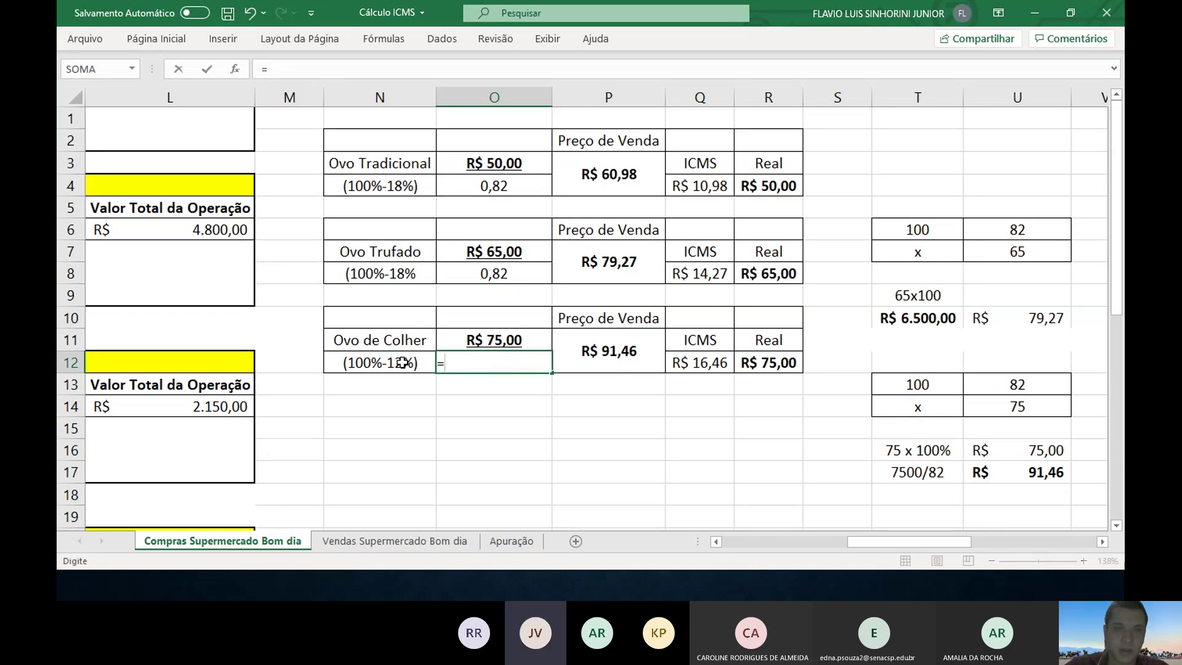
pyautogui.write('100-12')
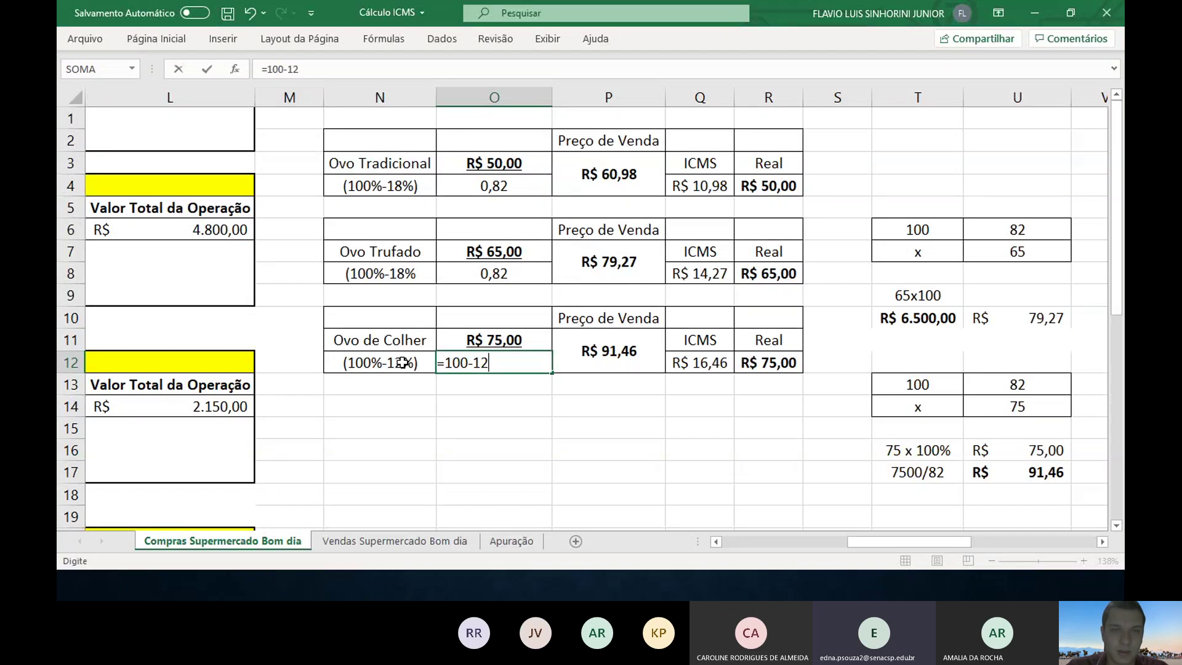
pyautogui.press('Return')
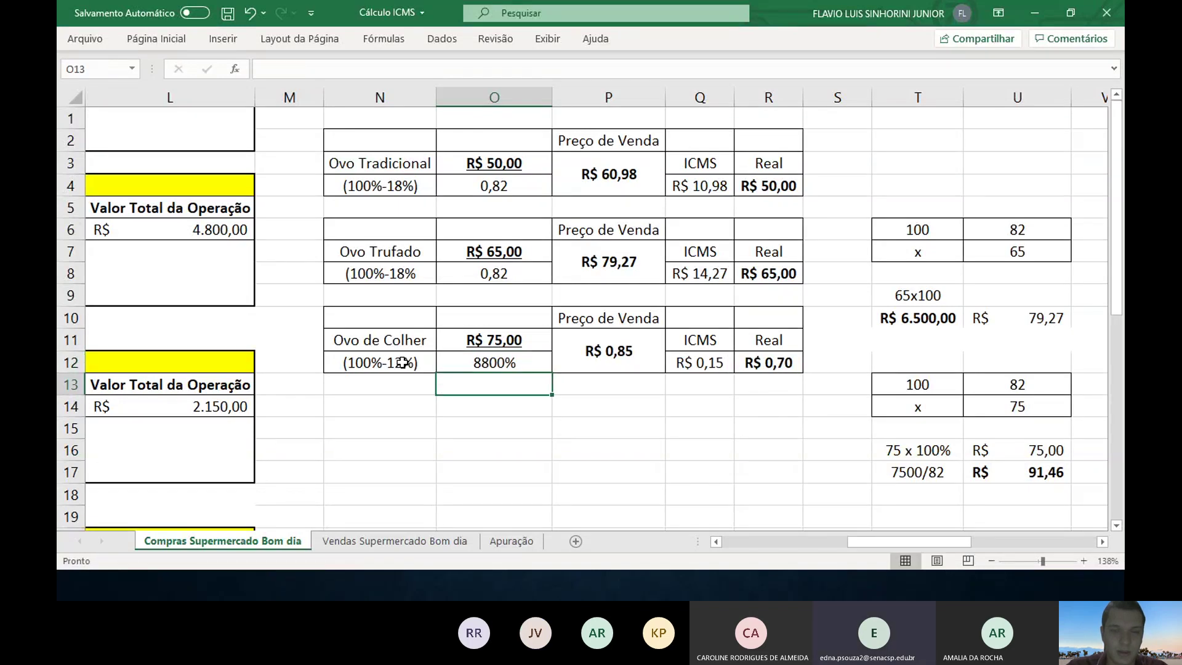
# - Replace the Ovo de Colher divisor in cell O12 with 0,88%
pyautogui.press('Up')
pyautogui.write('0,88')
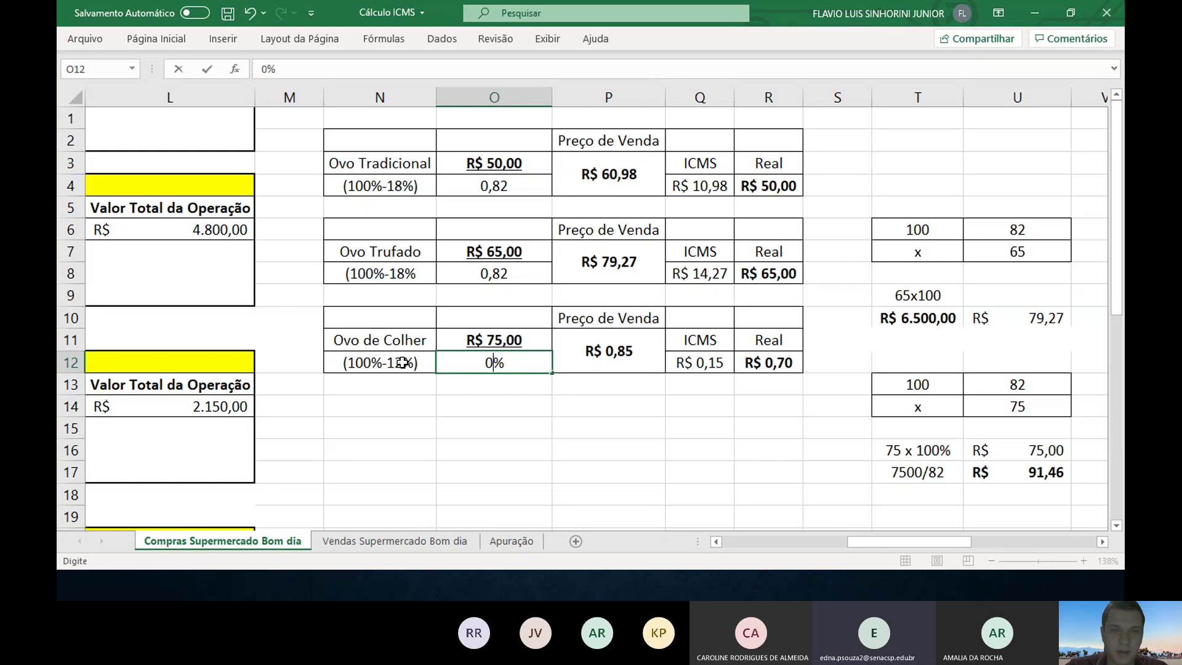
pyautogui.press('Return')
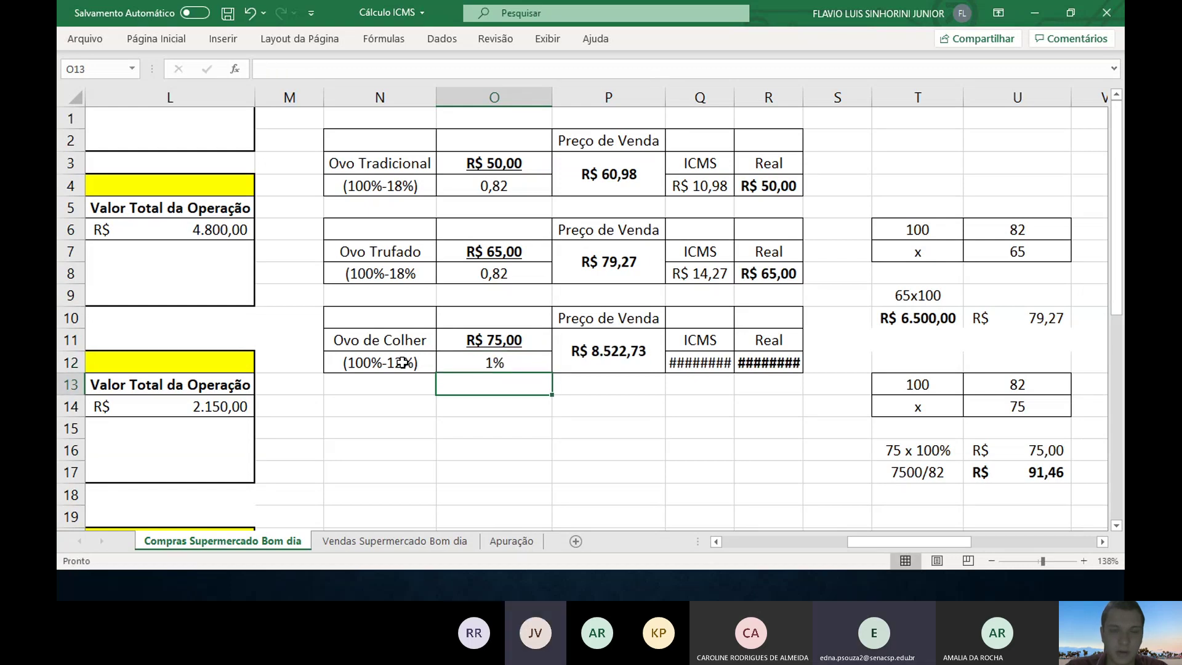
# - Show two decimal places in cell O12 and set its value to 0,88 without the percent sign
pyautogui.press('Up')
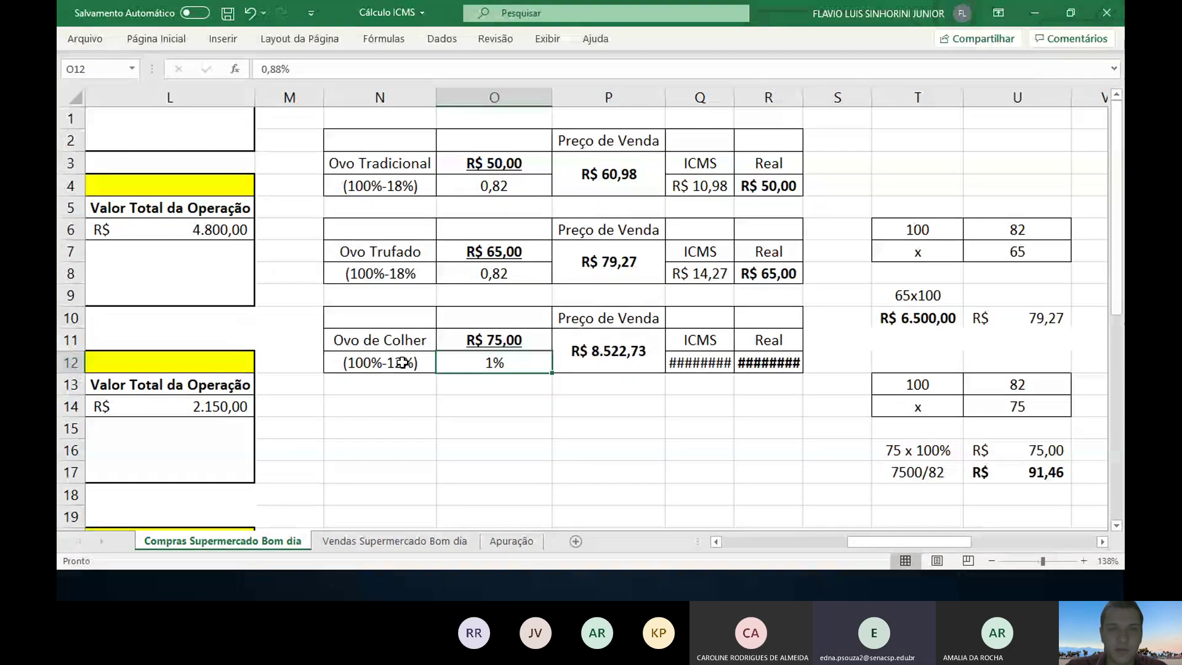
pyautogui.click(155, 39)
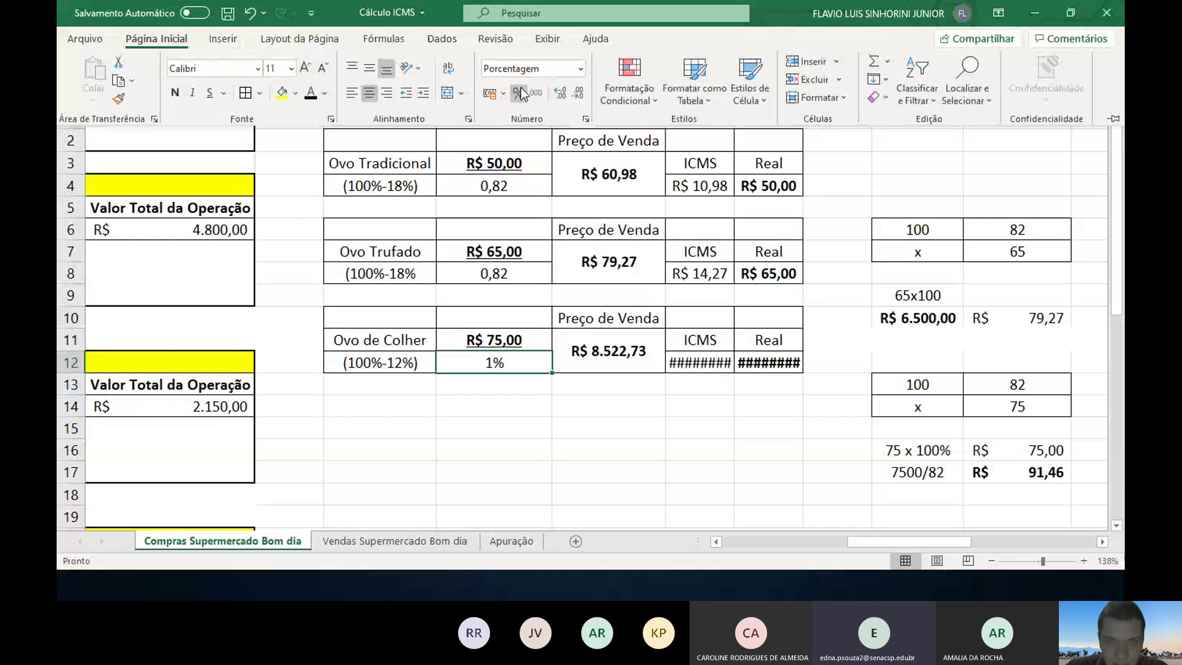
pyautogui.doubleClick(560, 91)
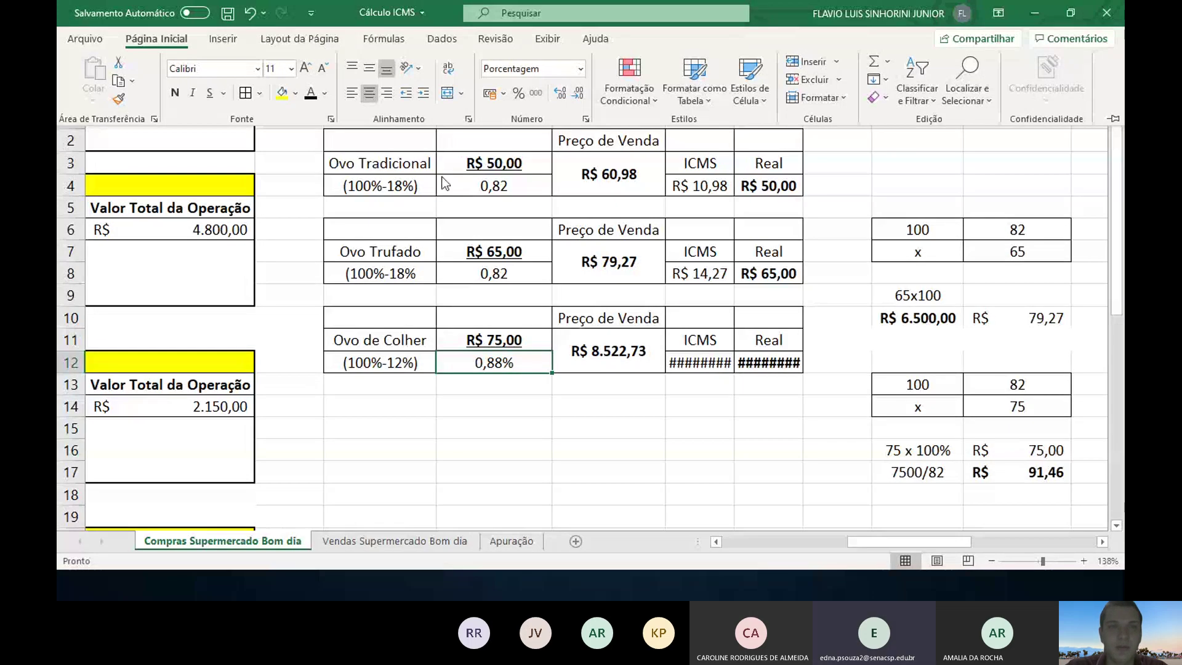
pyautogui.click(531, 364)
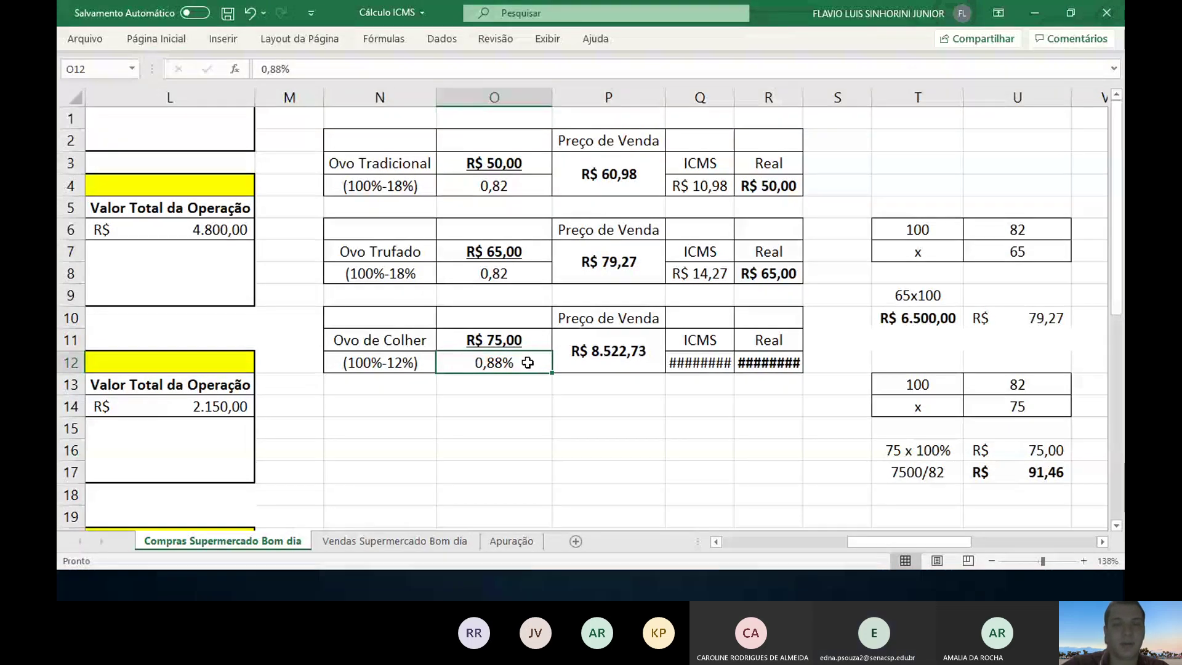
pyautogui.doubleClick(523, 363)
pyautogui.press('BackSpace')
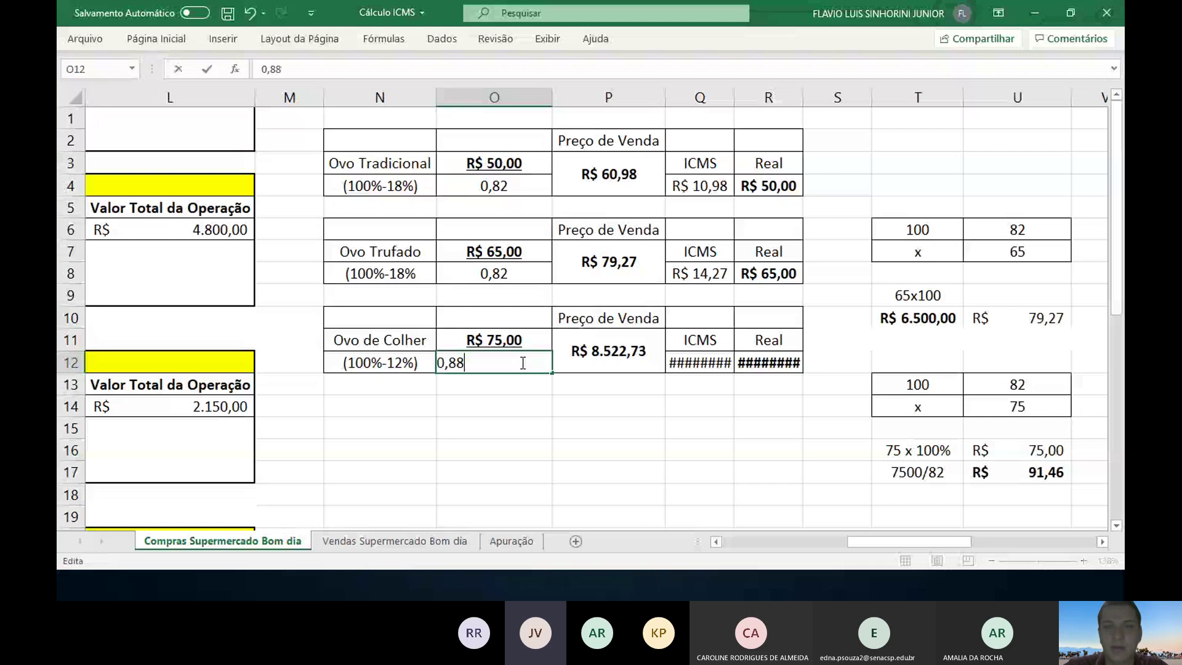
pyautogui.press('Return')
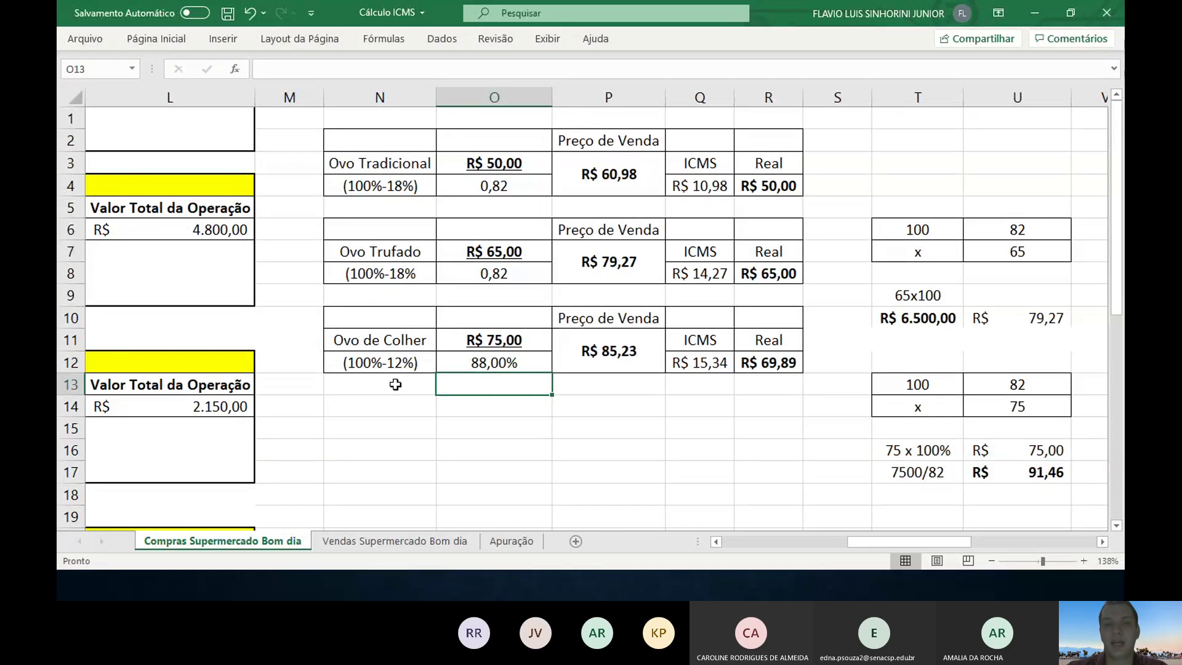
# - Change the Ovo de Colher ICMS formula in cell Q12 to =P11*12%
pyautogui.click(641, 346)
pyautogui.press('Right')
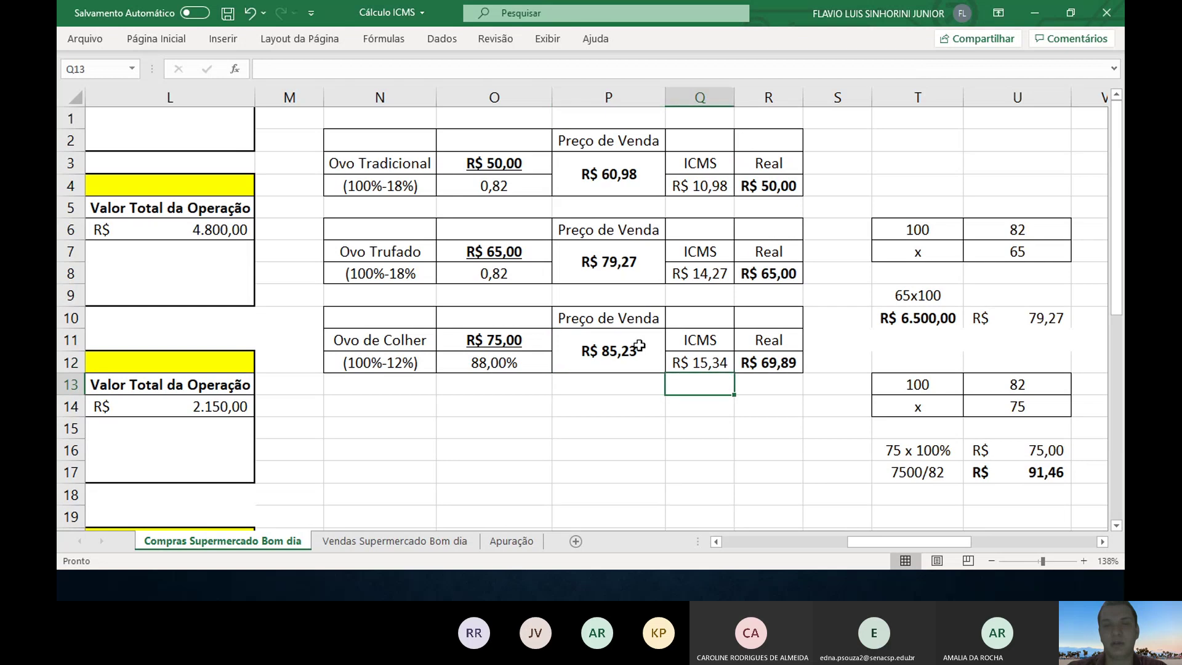
pyautogui.press('Down')
pyautogui.click(324, 69)
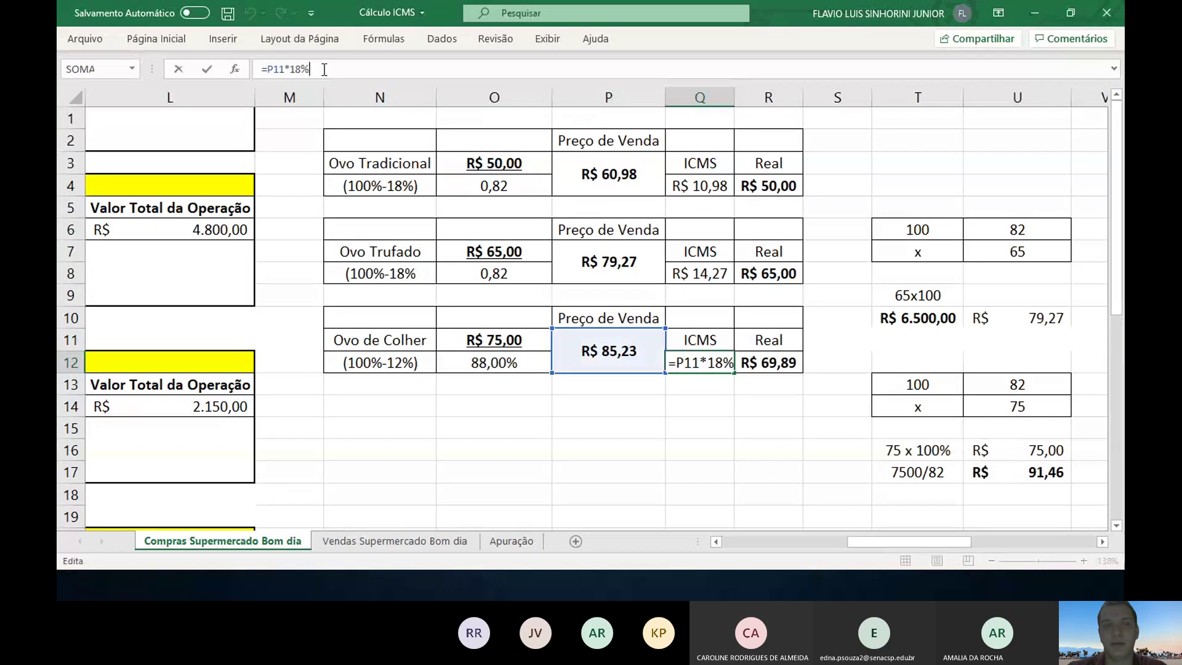
pyautogui.press('BackSpace')
pyautogui.press('BackSpace')
pyautogui.write('2%')
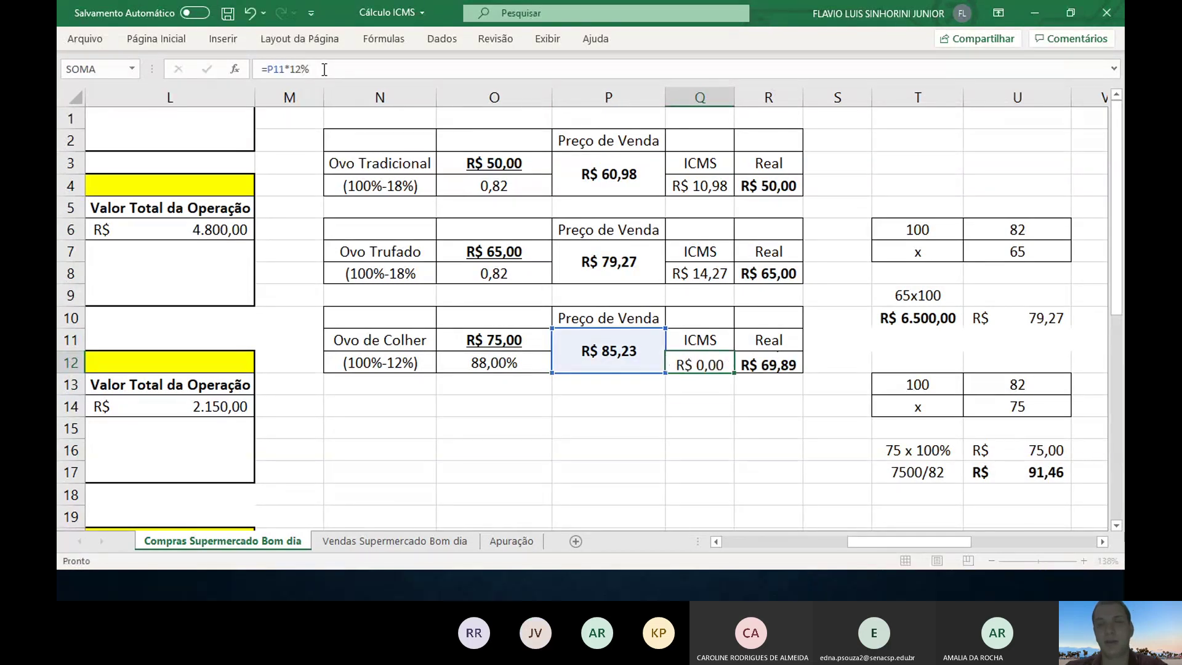
pyautogui.press('Return')
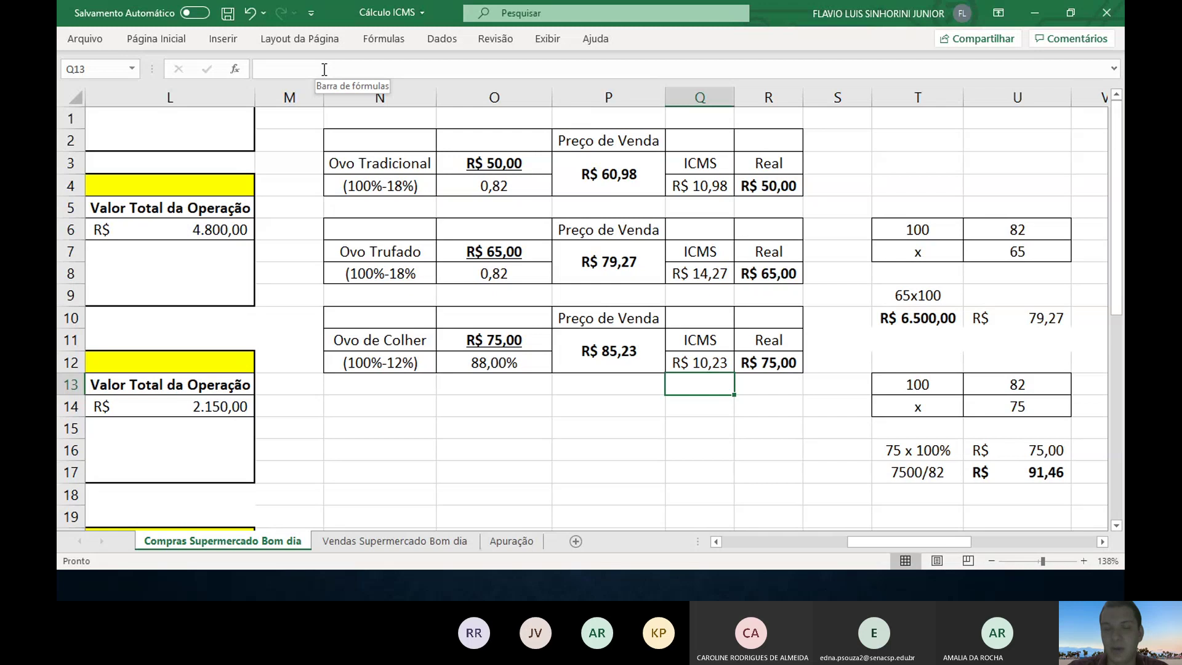
# - Review the Ovo de Colher table in N10:R12 with its 12% ICMS calculation
pyautogui.press('Left')
pyautogui.press('Left')
pyautogui.press('Left')
pyautogui.press('Up')
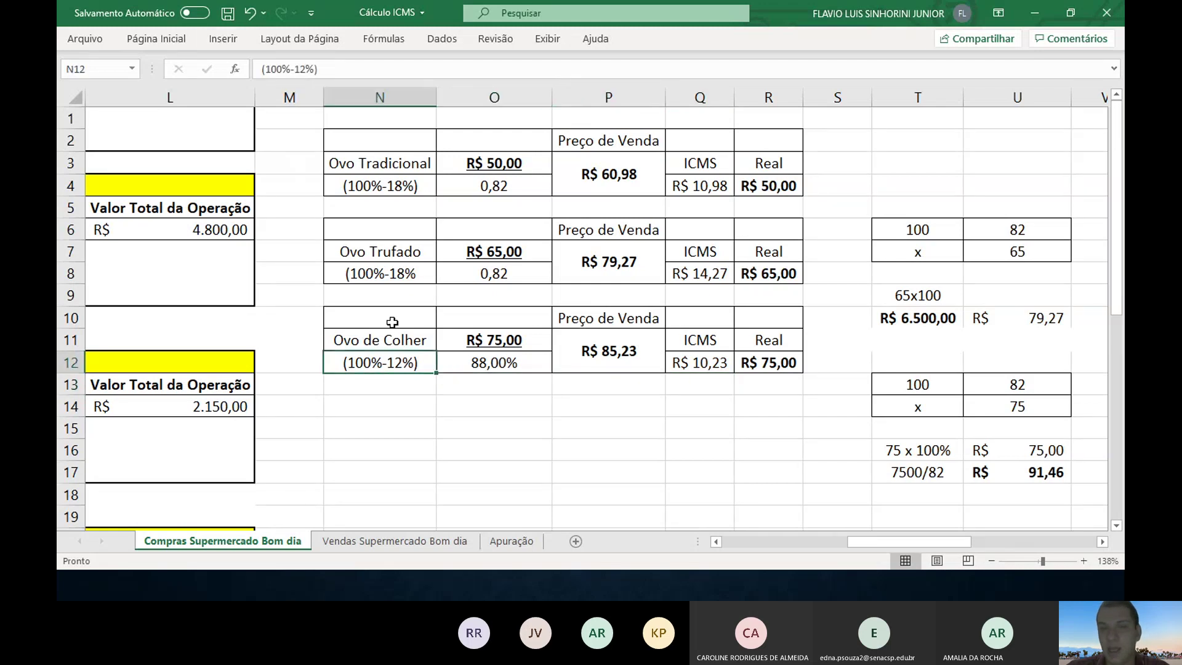
pyautogui.press('Right')
pyautogui.click(386, 315)
pyautogui.hotkey('shift', 'Right')
pyautogui.hotkey('shift', 'Right')
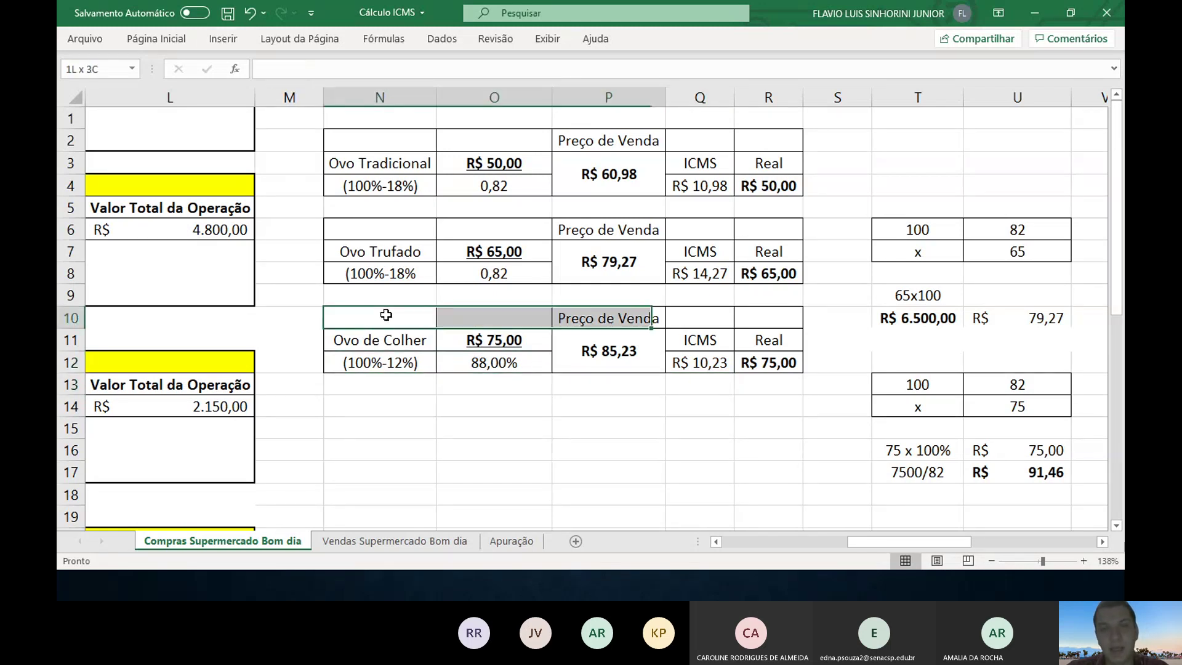
pyautogui.hotkey('shift', 'Right')
pyautogui.hotkey('shift', 'Right')
pyautogui.hotkey('shift', 'Down')
pyautogui.hotkey('shift', 'Down')
pyautogui.hotkey('shift', 'Down')
pyautogui.hotkey('shift', 'Up')
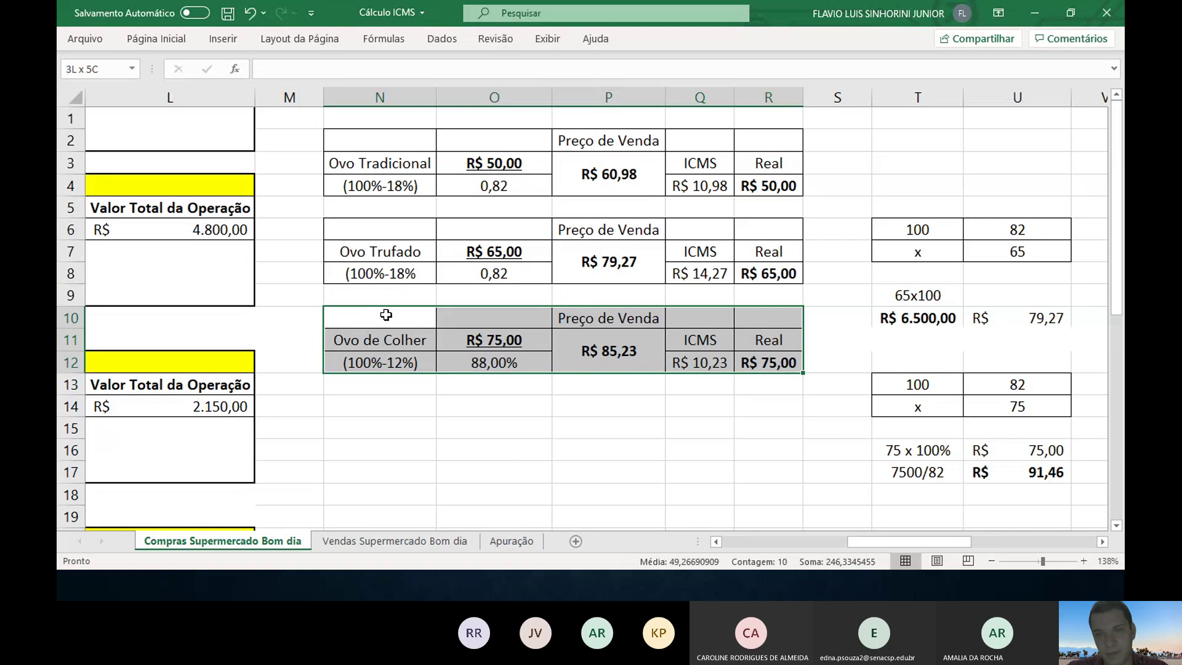
pyautogui.click(904, 369)
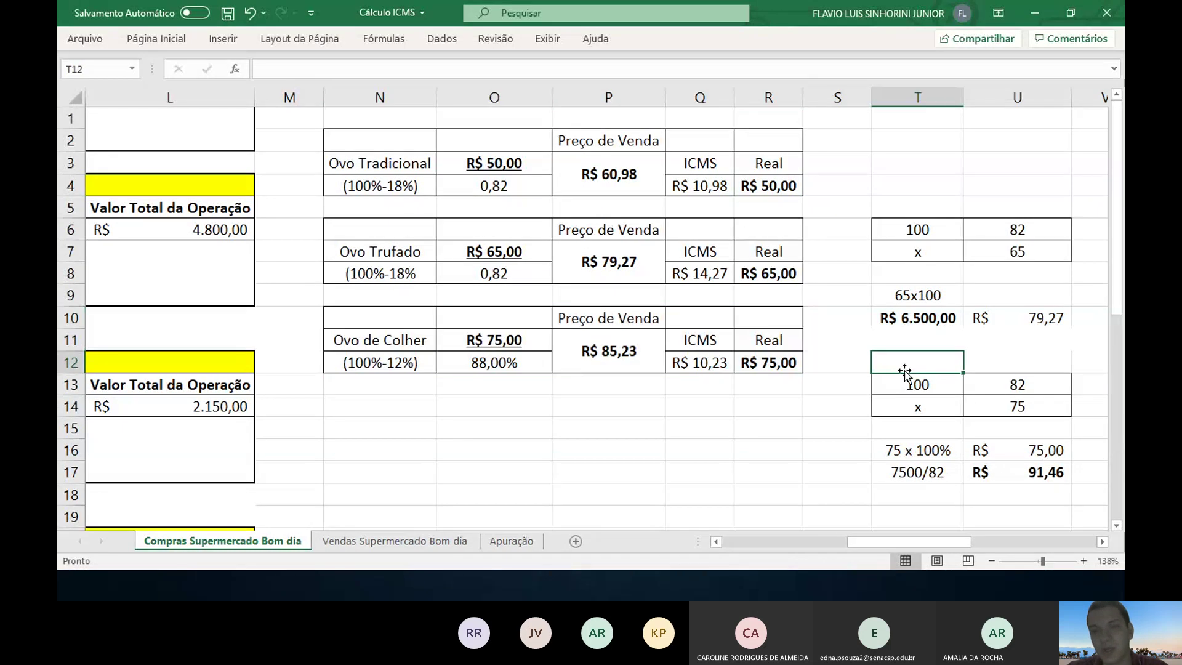
# - Set the percentage in cell U13 of the Ovo de Colher rule-of-three grid to 88
pyautogui.click(919, 385)
pyautogui.click(985, 387)
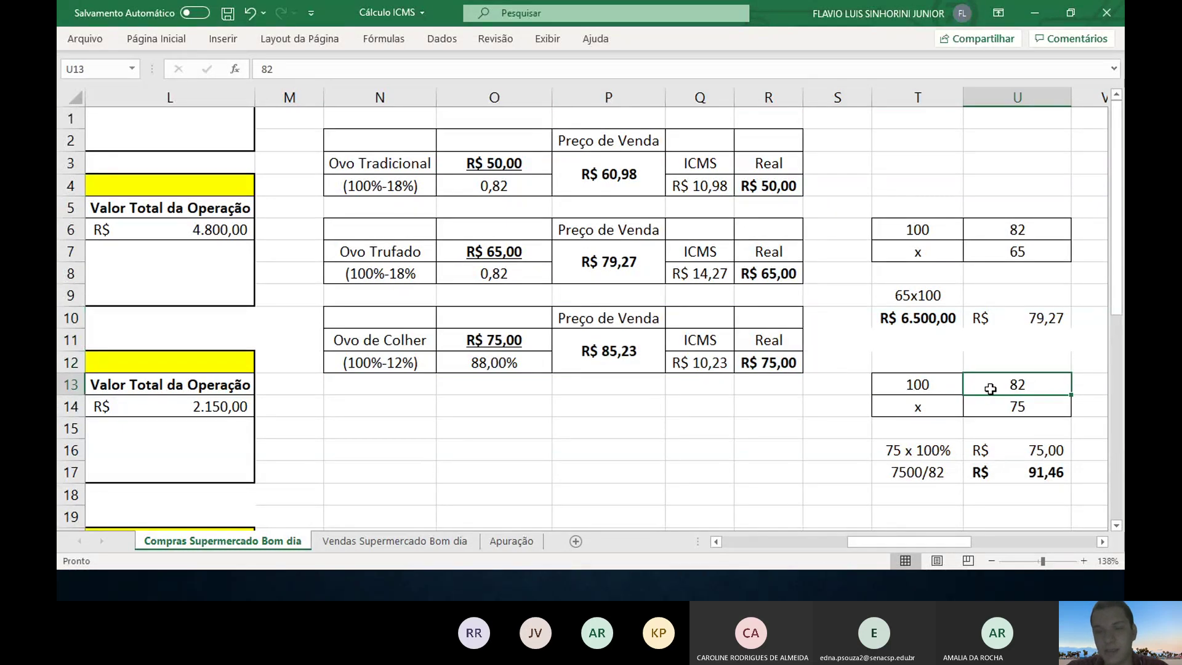
pyautogui.write('88')
pyautogui.press('Return')
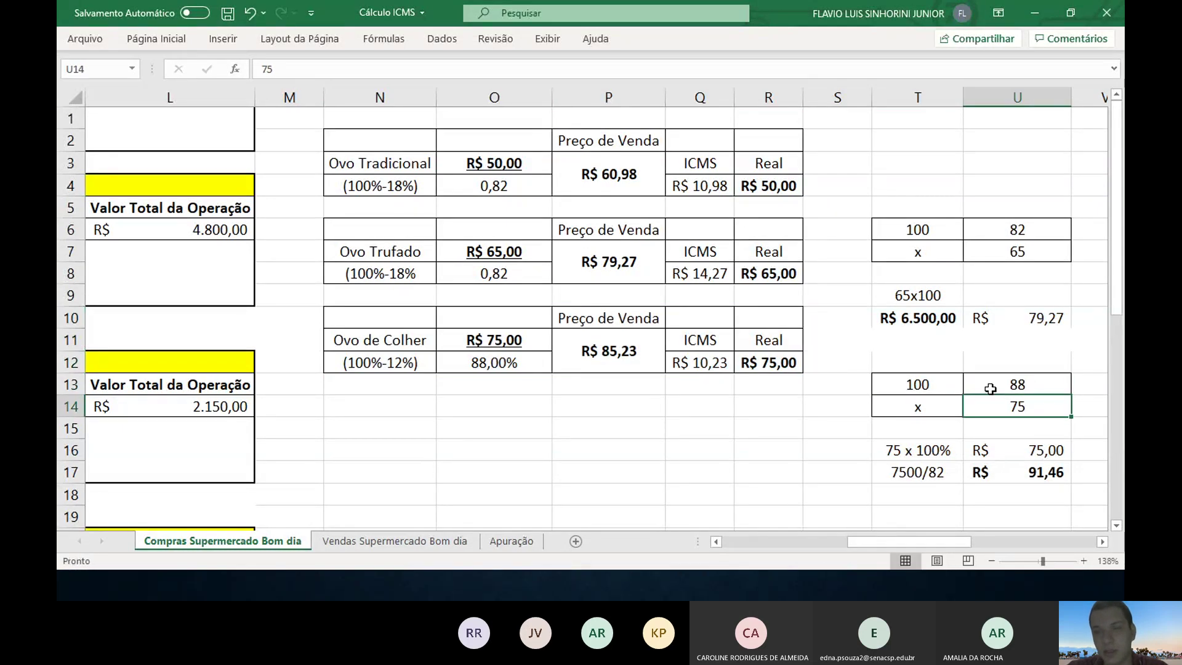
# - Change the division label in cell T17 to 7500/88
pyautogui.click(905, 453)
pyautogui.press('Right')
pyautogui.press('Down')
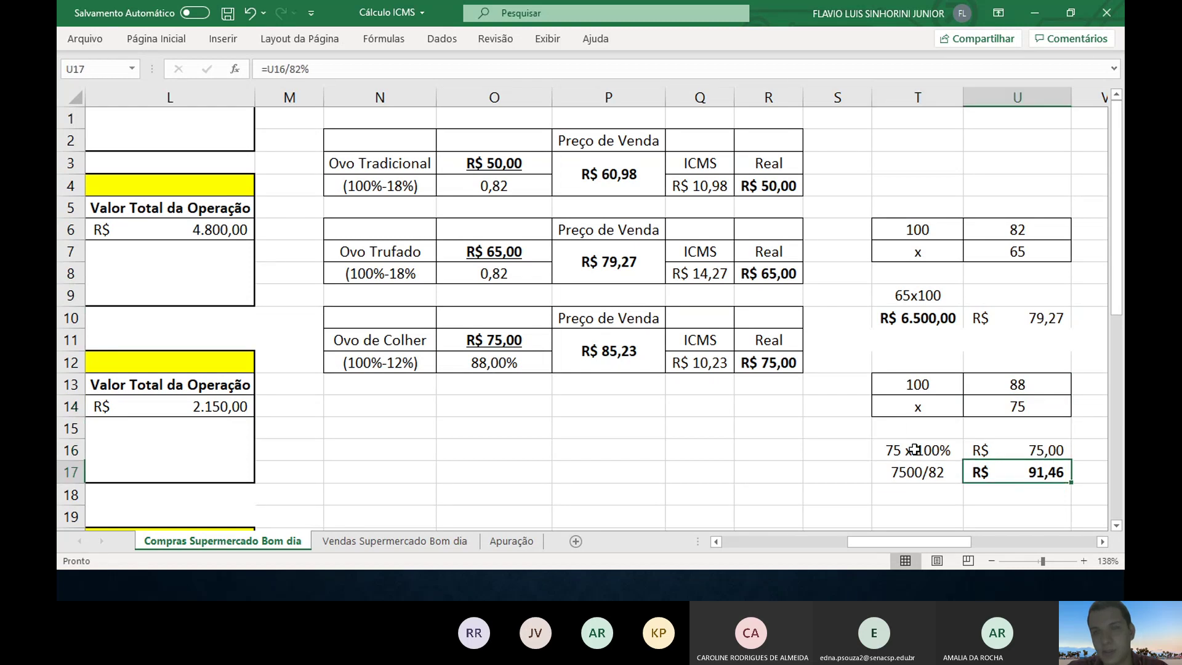
pyautogui.press('Left')
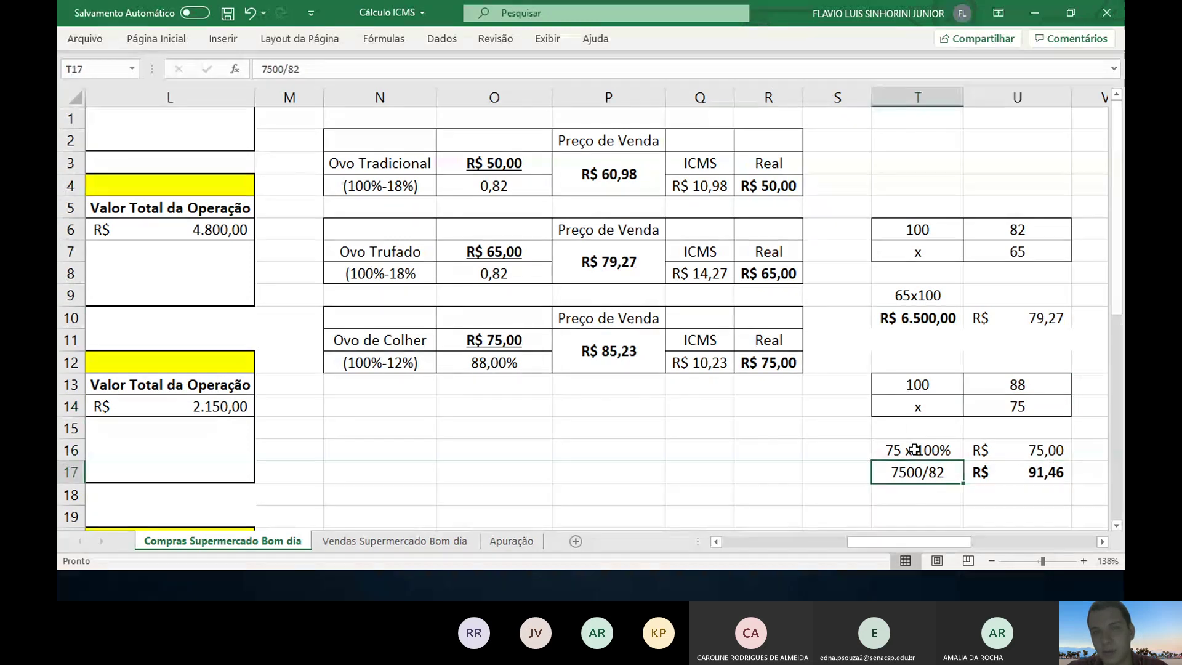
pyautogui.click(339, 69)
pyautogui.press('BackSpace')
pyautogui.write('88')
pyautogui.press('Return')
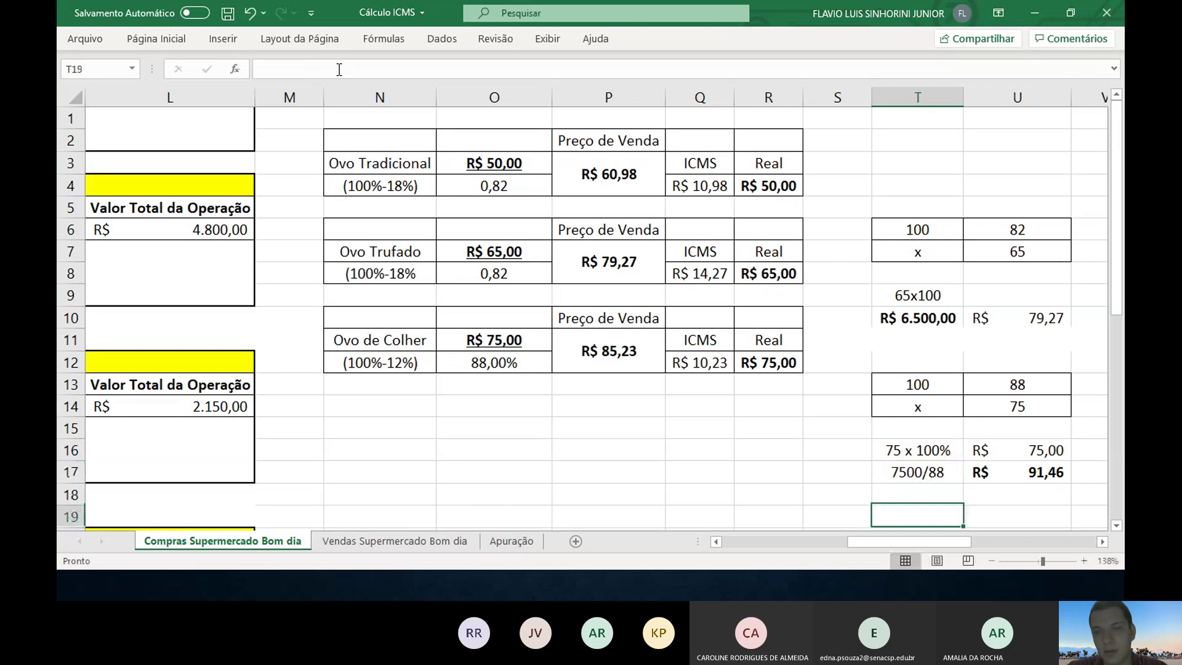
# - Change the rule-of-three price formula in cell U17 to =U16/88%
pyautogui.press('Up')
pyautogui.press('Right')
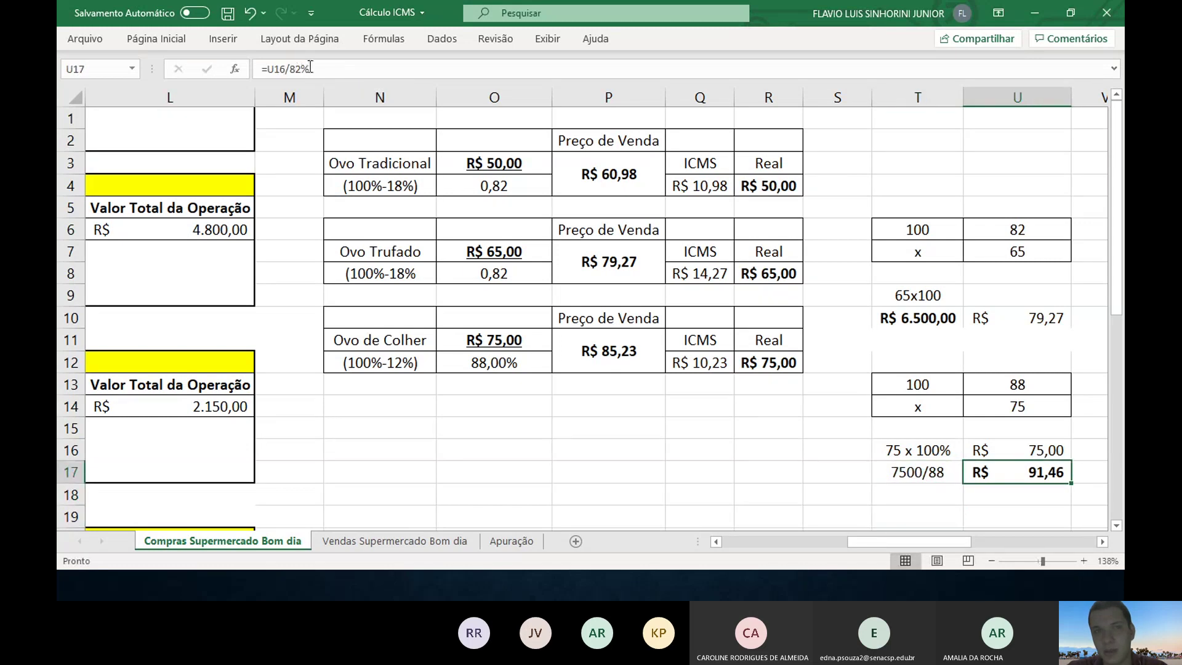
pyautogui.click(310, 67)
pyautogui.press('BackSpace')
pyautogui.press('BackSpace')
pyautogui.write('5')
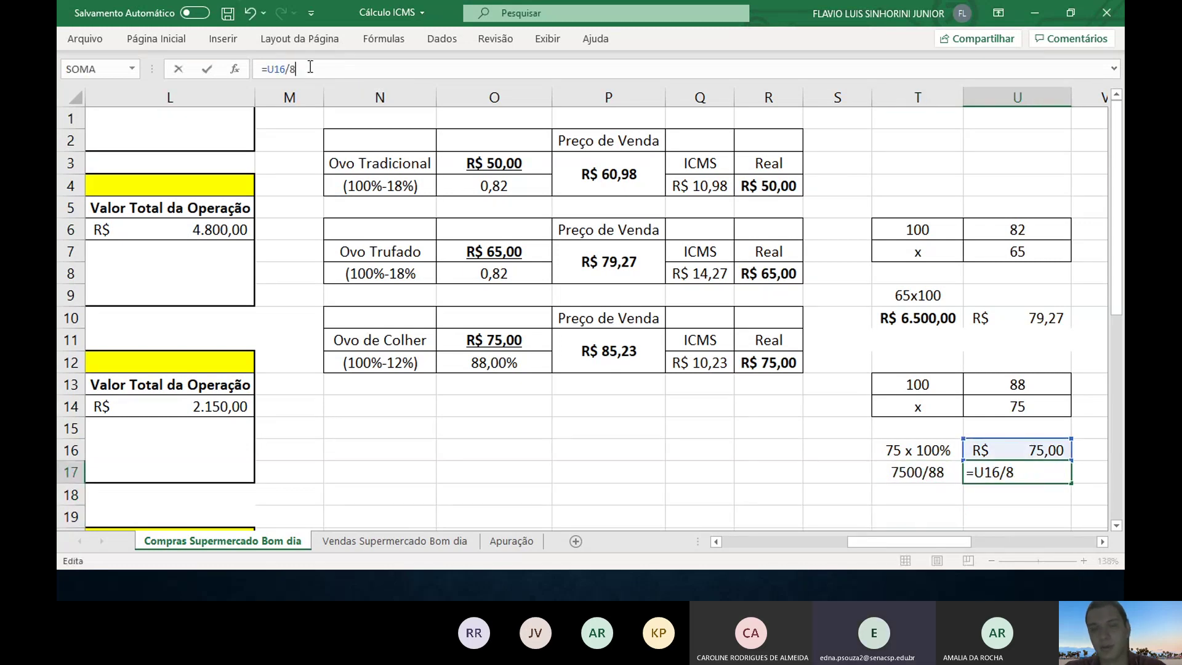
pyautogui.write('8%')
pyautogui.press('Return')
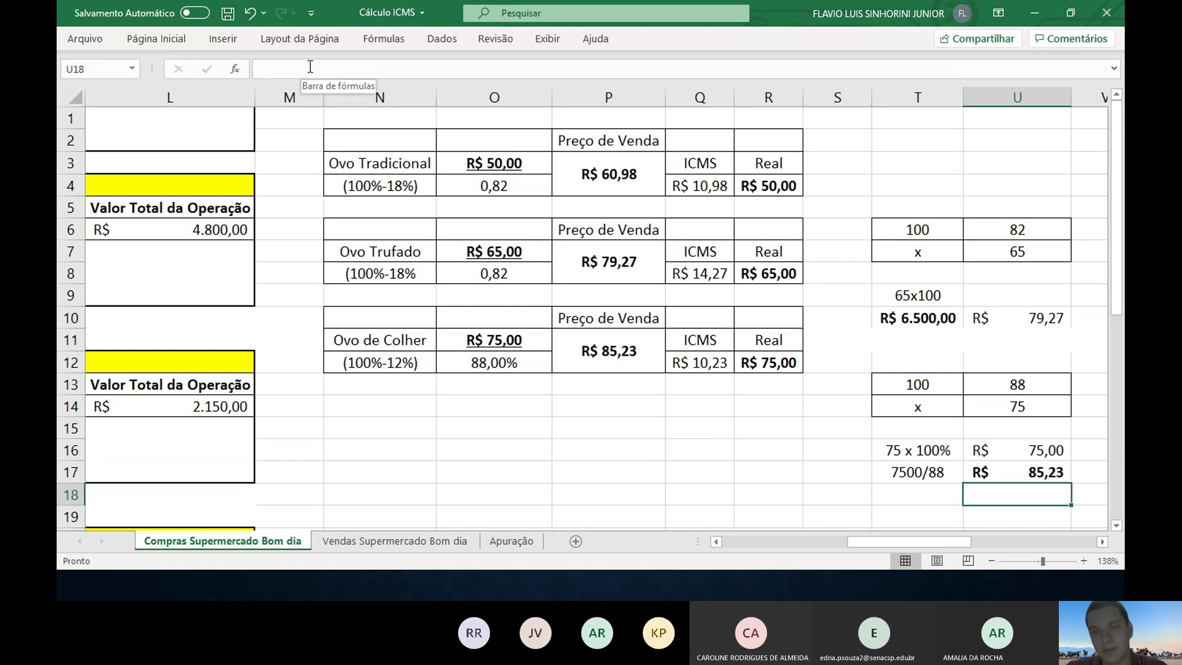
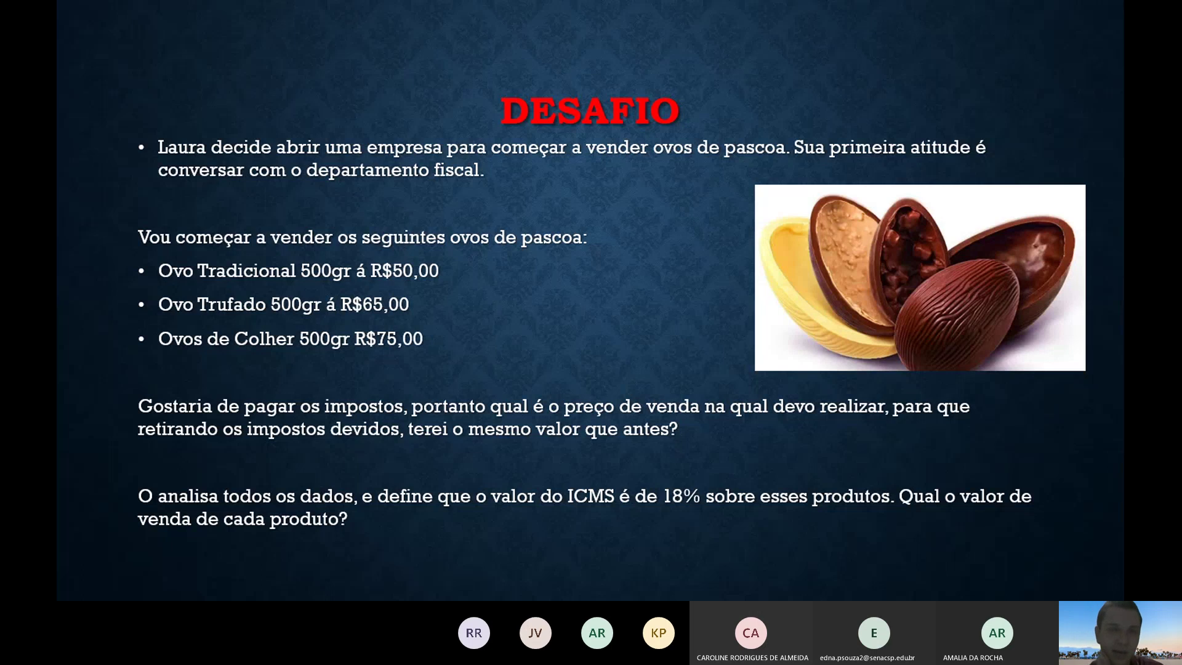
# - Switch back to the Excel workbook and enter 18% in cell N16, below the Ovo de Colher table
pyautogui.hotkey('alt', 'Tab')
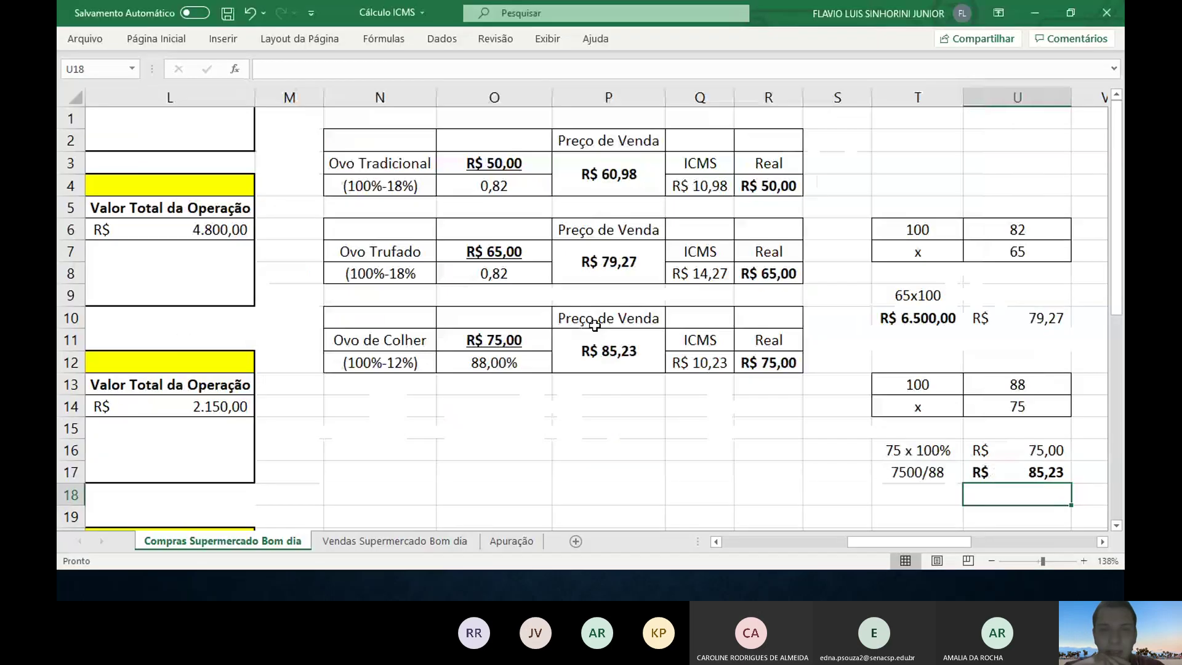
pyautogui.scroll(-2, 594, 317)
pyautogui.scroll(2, 594, 318)
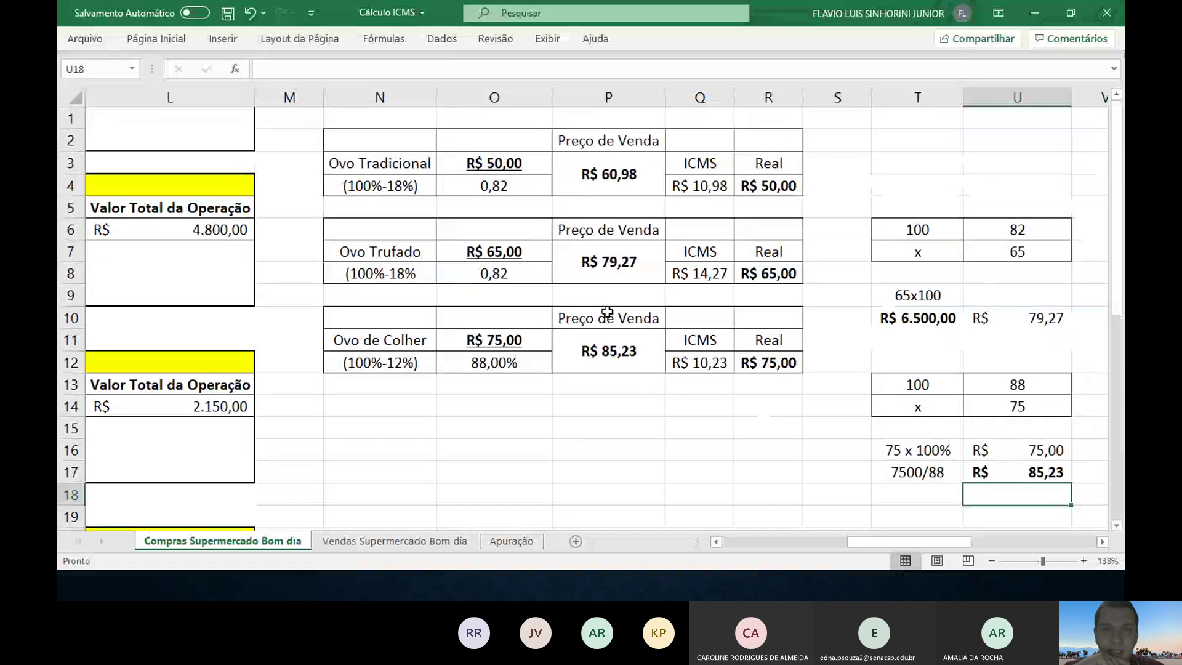
pyautogui.click(474, 206)
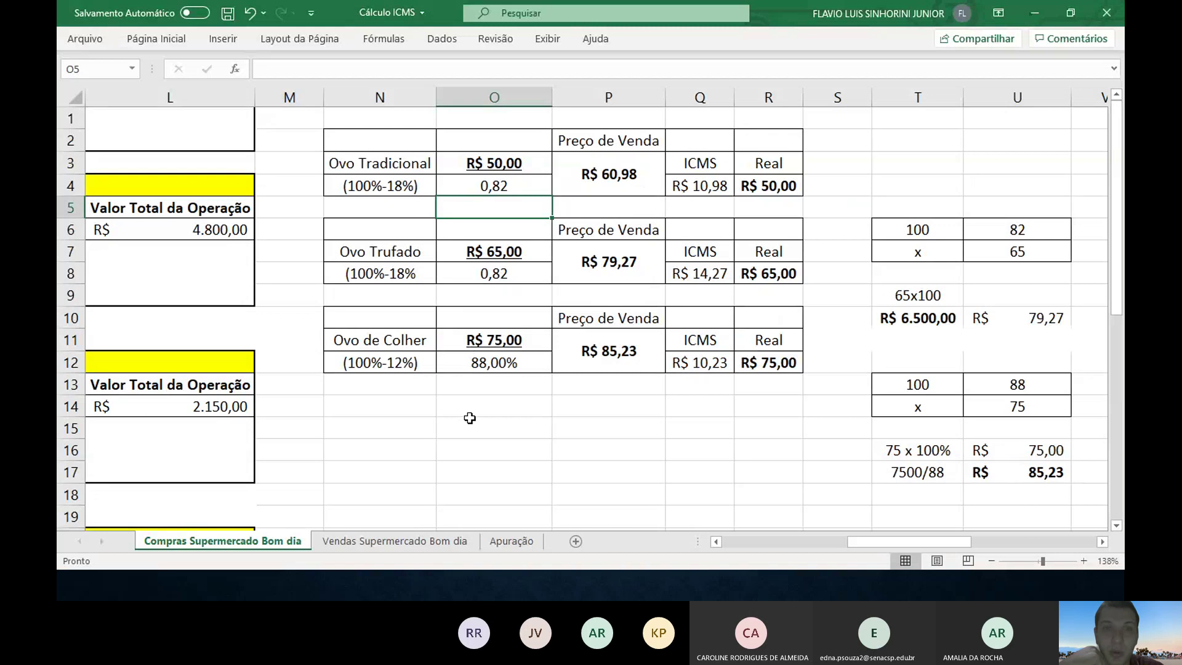
pyautogui.scroll(-1, 469, 418)
pyautogui.click(431, 383)
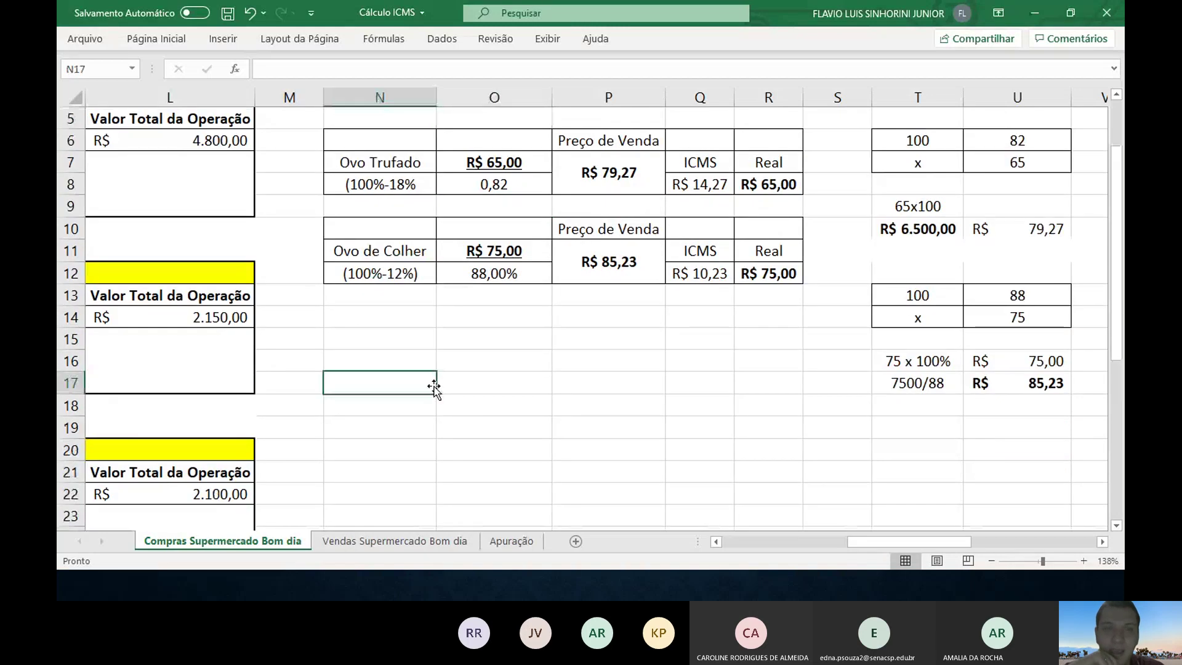
pyautogui.click(410, 356)
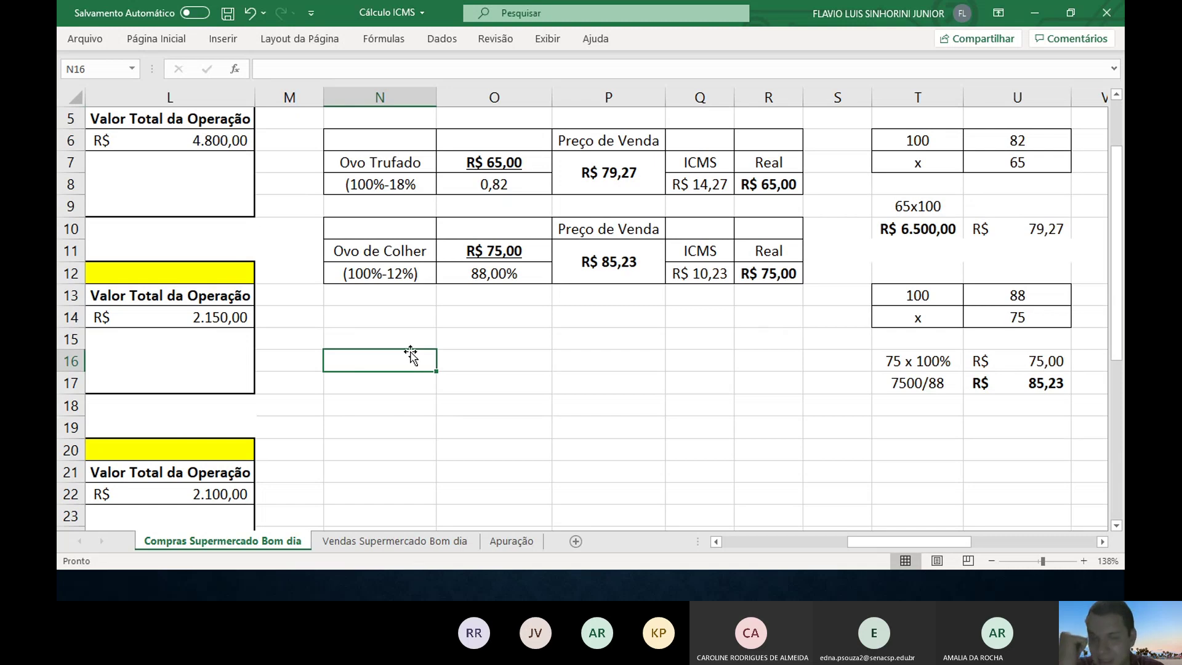
pyautogui.write('18')
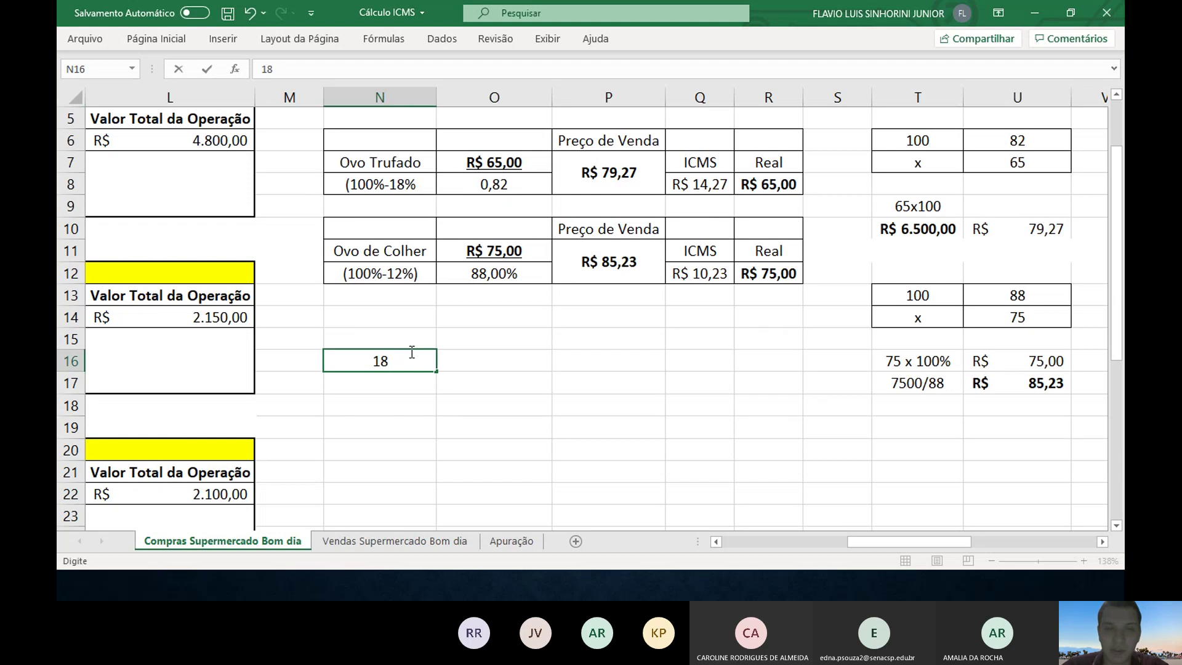
pyautogui.write('%')
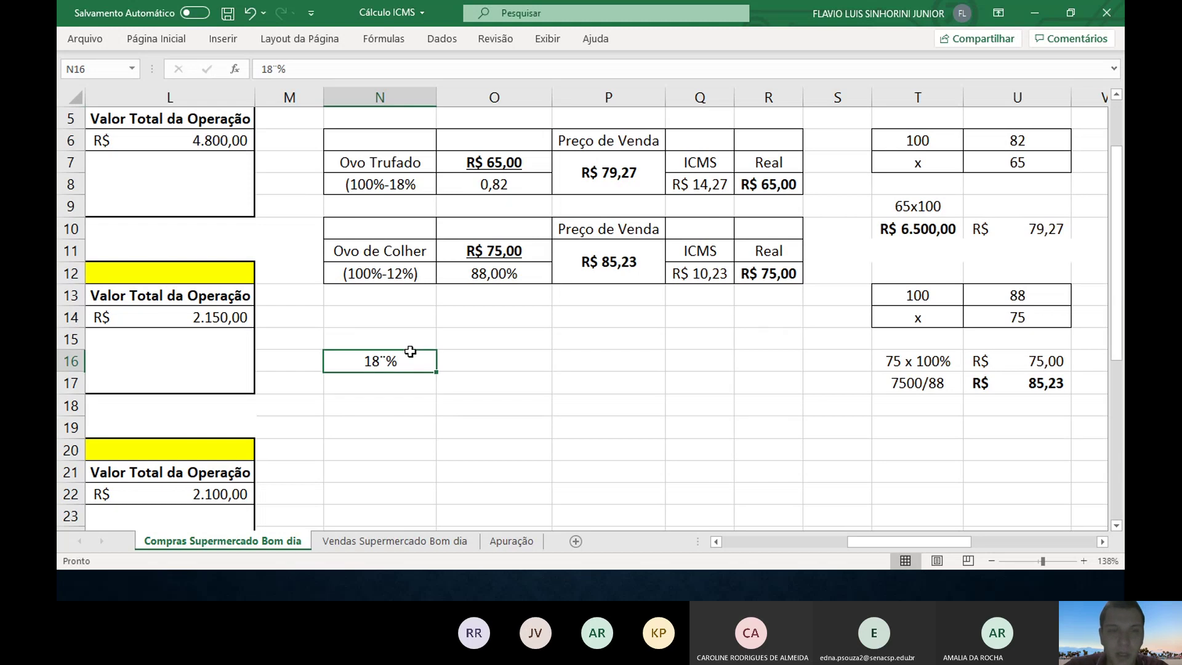
pyautogui.press('BackSpace')
pyautogui.write('%')
pyautogui.press('Return')
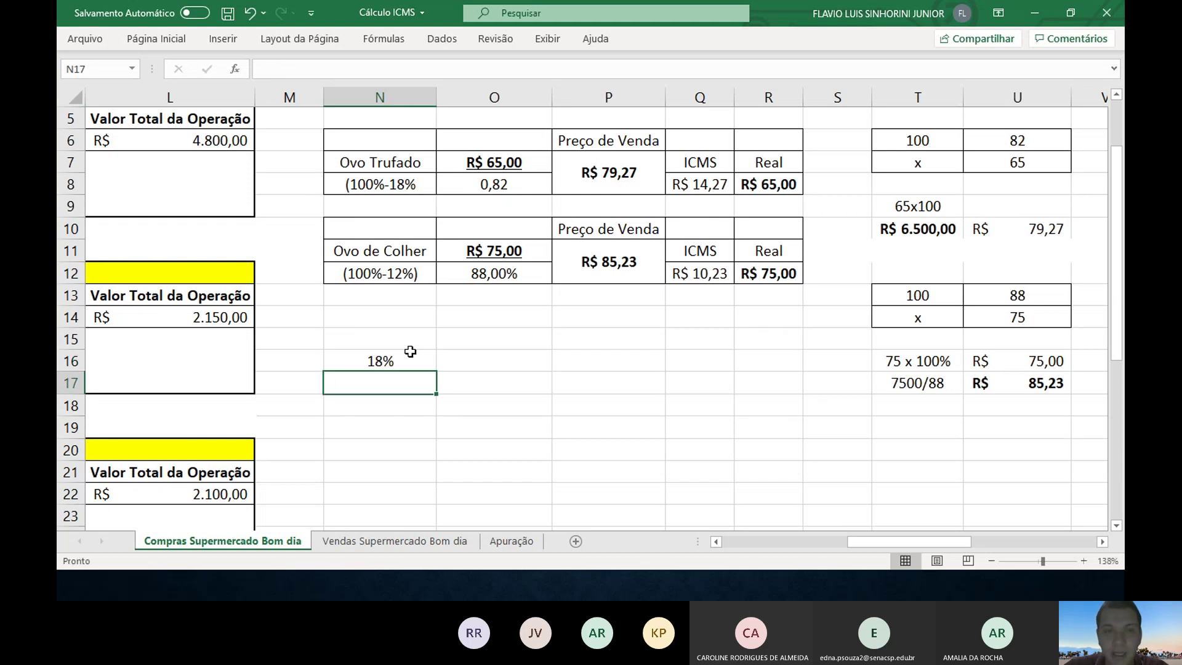
# - Enter the rates 1,65% in cell N17 and 7,60% in cell N18
pyautogui.write('1,65%')
pyautogui.press('Return')
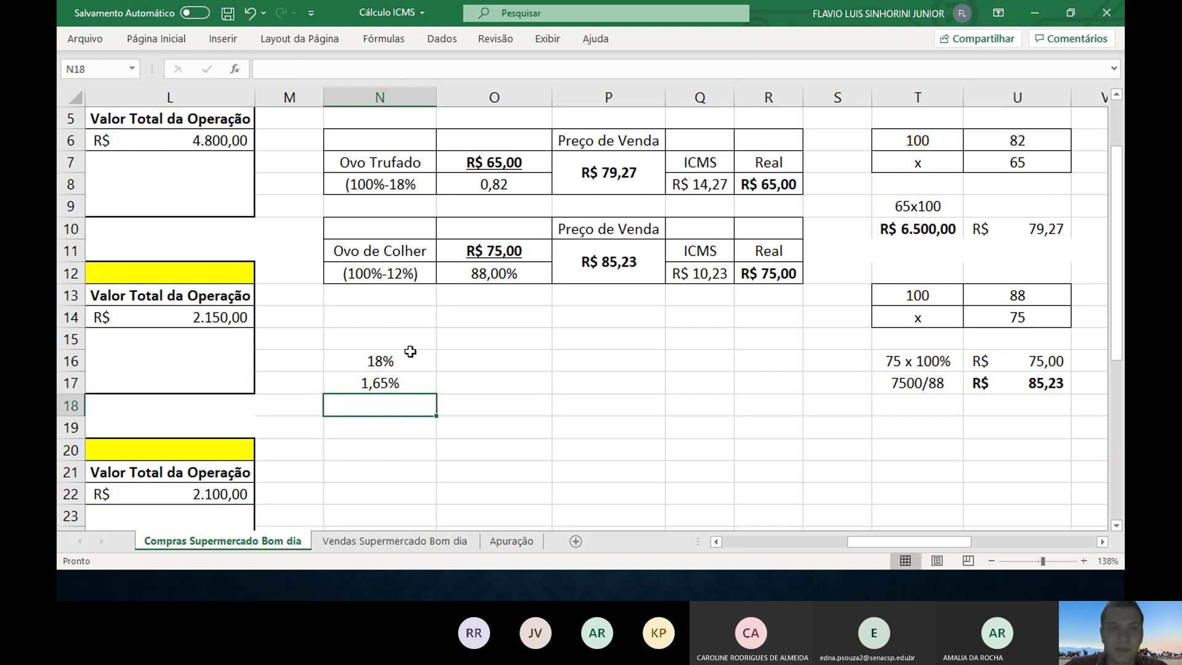
pyautogui.write('7,60')
pyautogui.write('%')
pyautogui.press('Return')
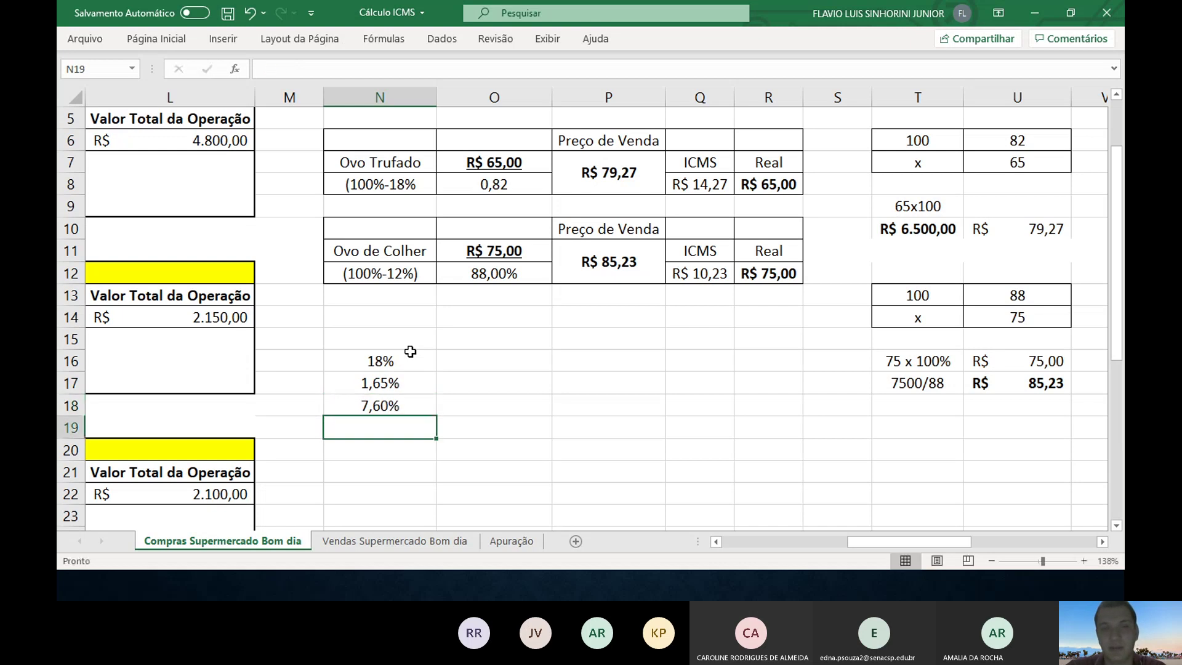
# - Apply all borders to the tax rates in N16:N18
pyautogui.press('Up')
pyautogui.hotkey('shift', 'Up')
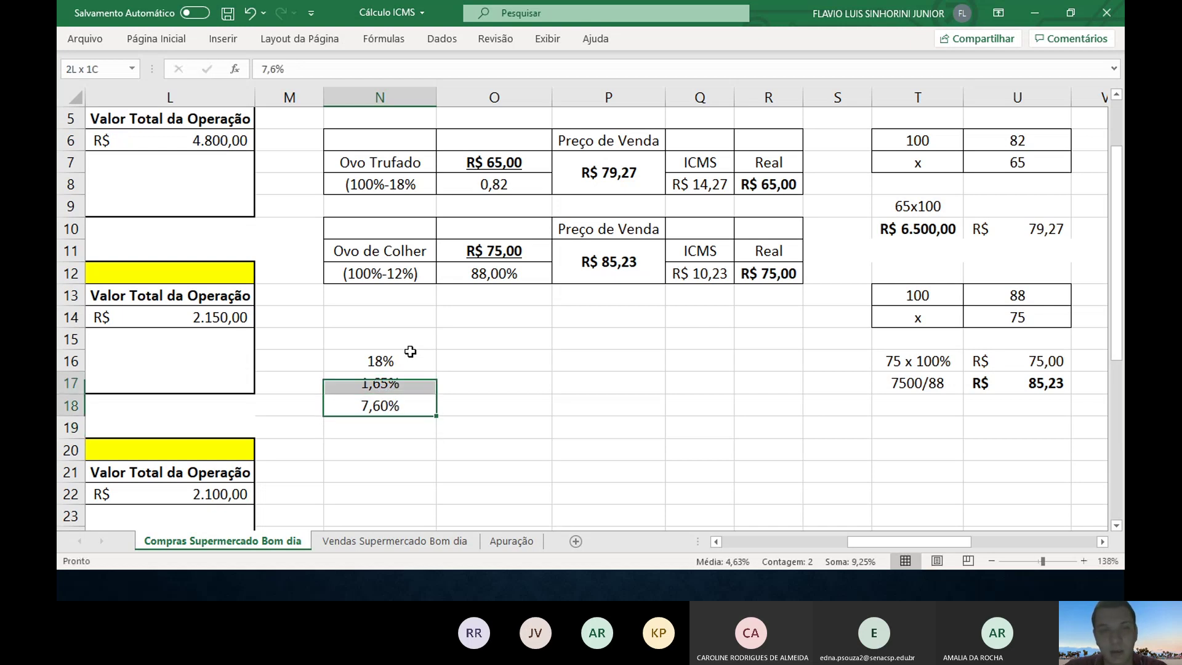
pyautogui.hotkey('shift', 'Up')
pyautogui.click(156, 38)
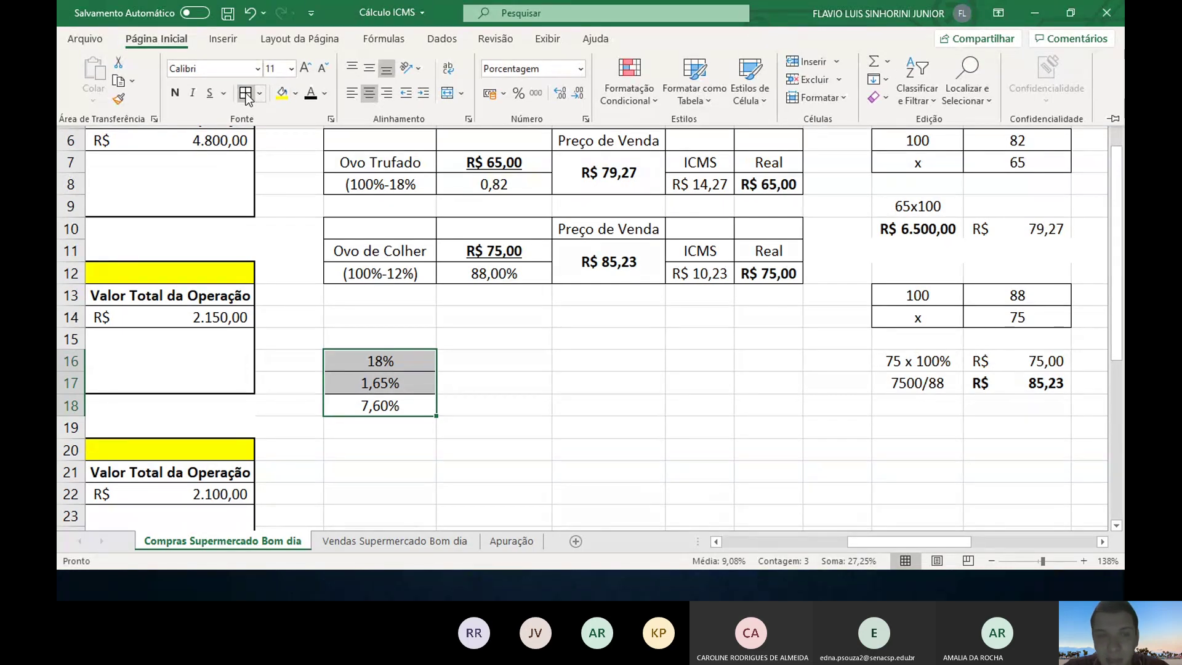
pyautogui.click(533, 363)
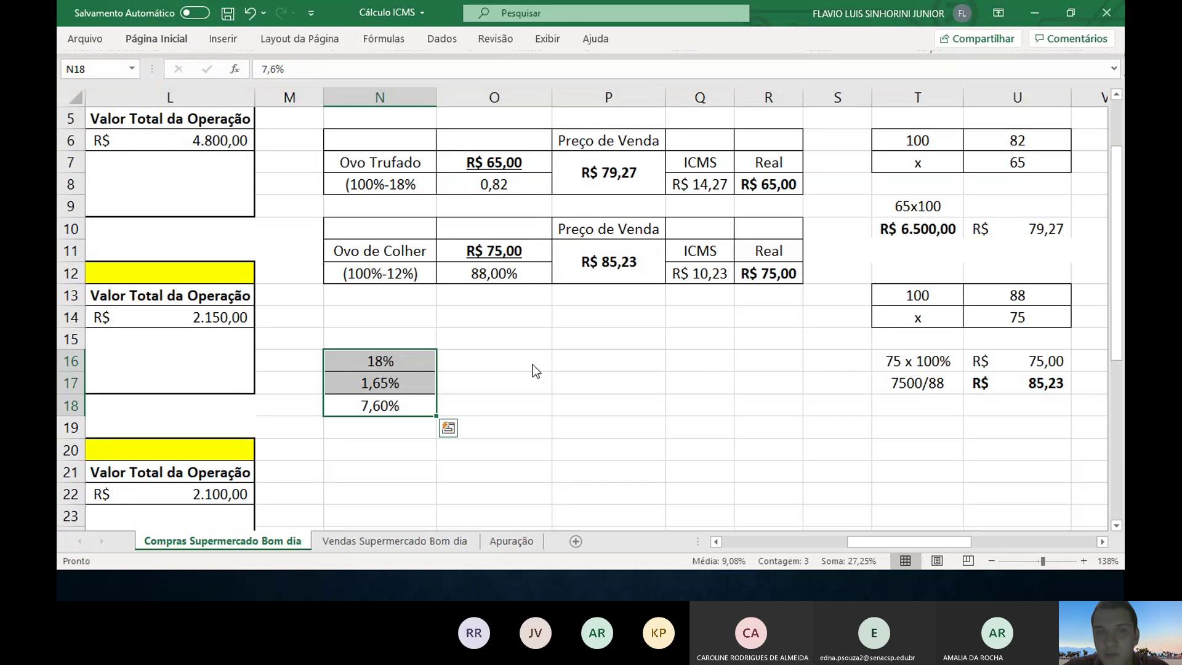
pyautogui.click(532, 364)
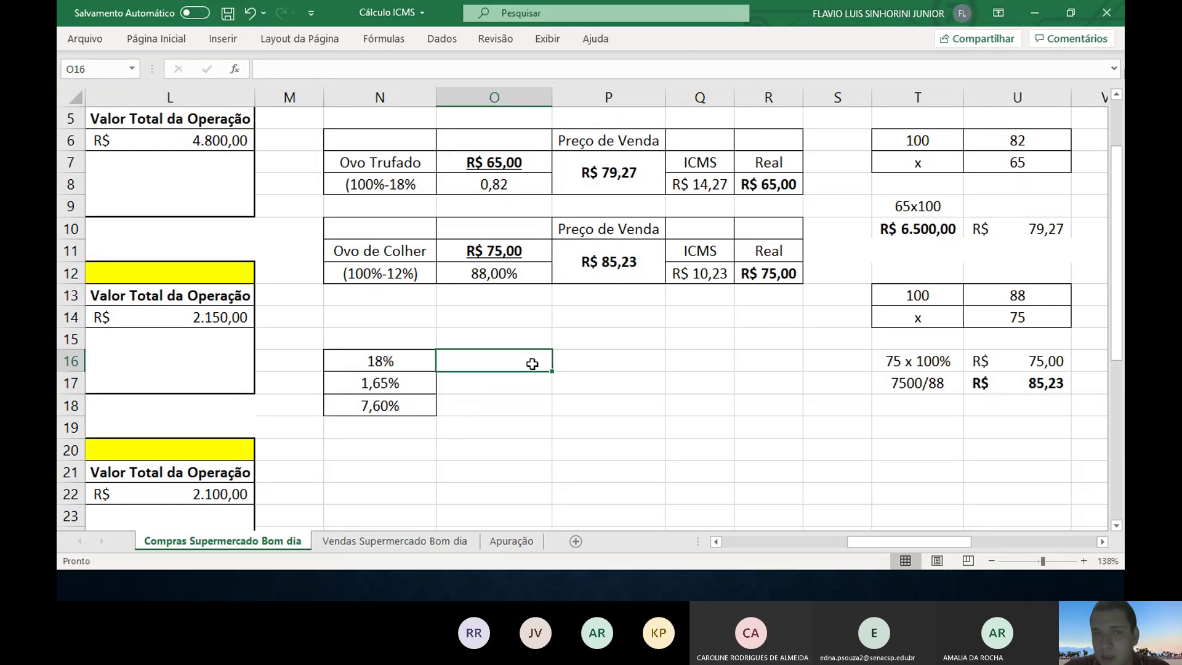
# - Add a 20% rate in cell N19 under the other rates and give the cell borders
pyautogui.scroll(2, 475, 254)
pyautogui.click(467, 172)
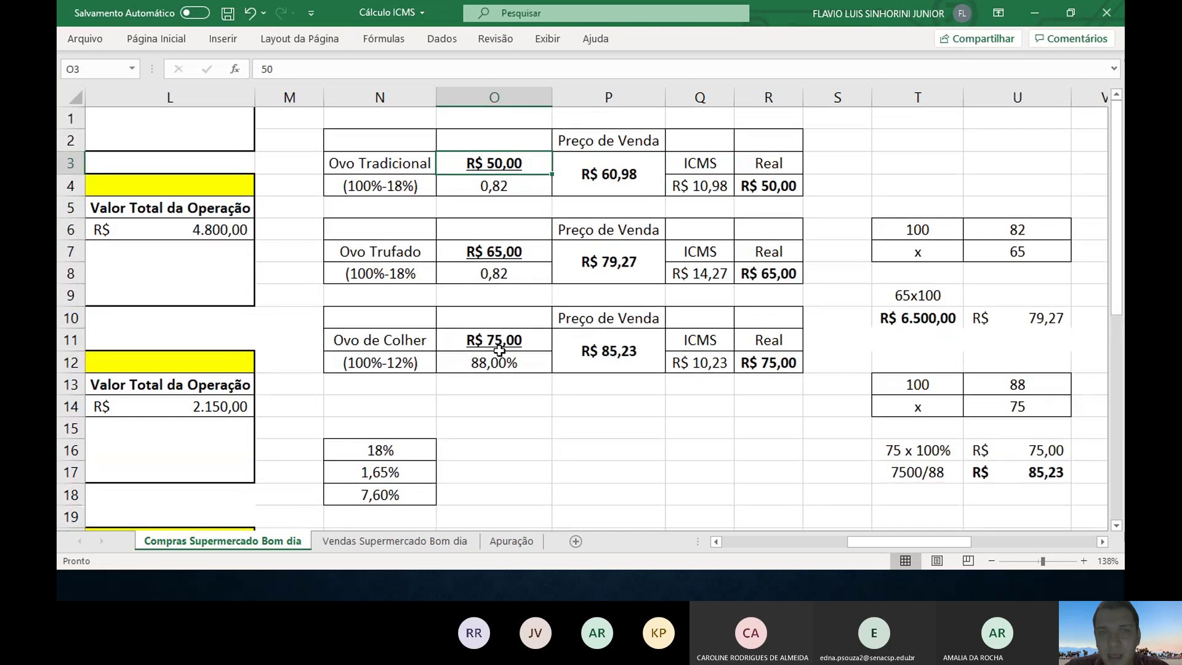
pyautogui.scroll(-1, 498, 350)
pyautogui.click(391, 421)
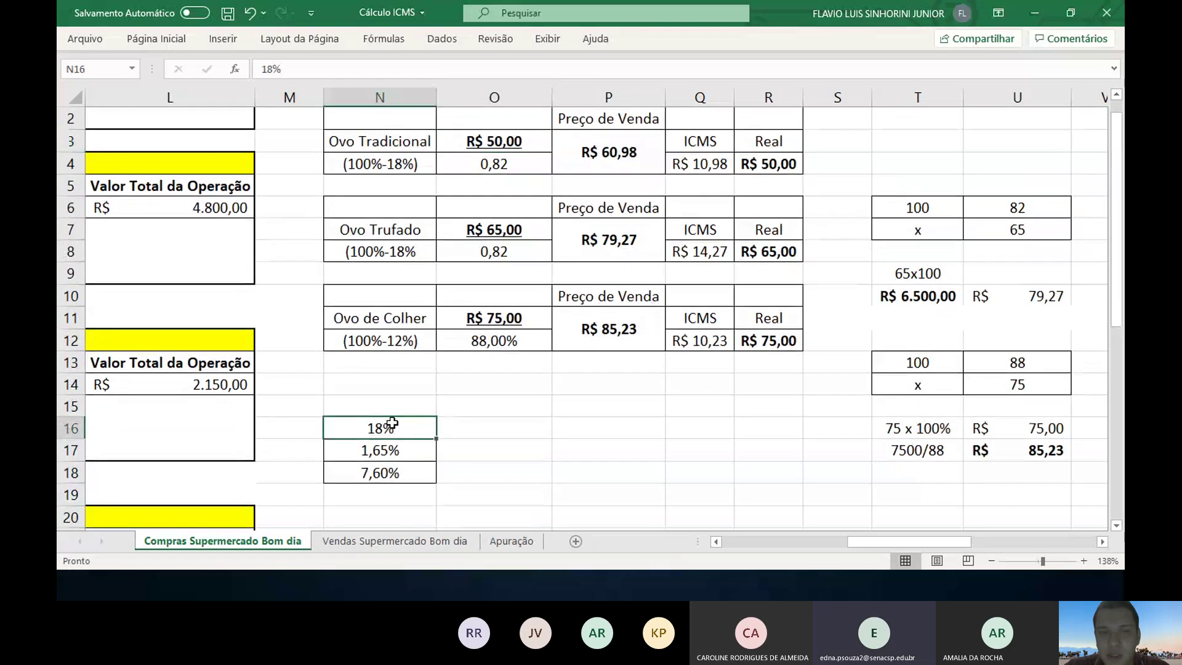
pyautogui.press('Down')
pyautogui.press('Down')
pyautogui.press('Down')
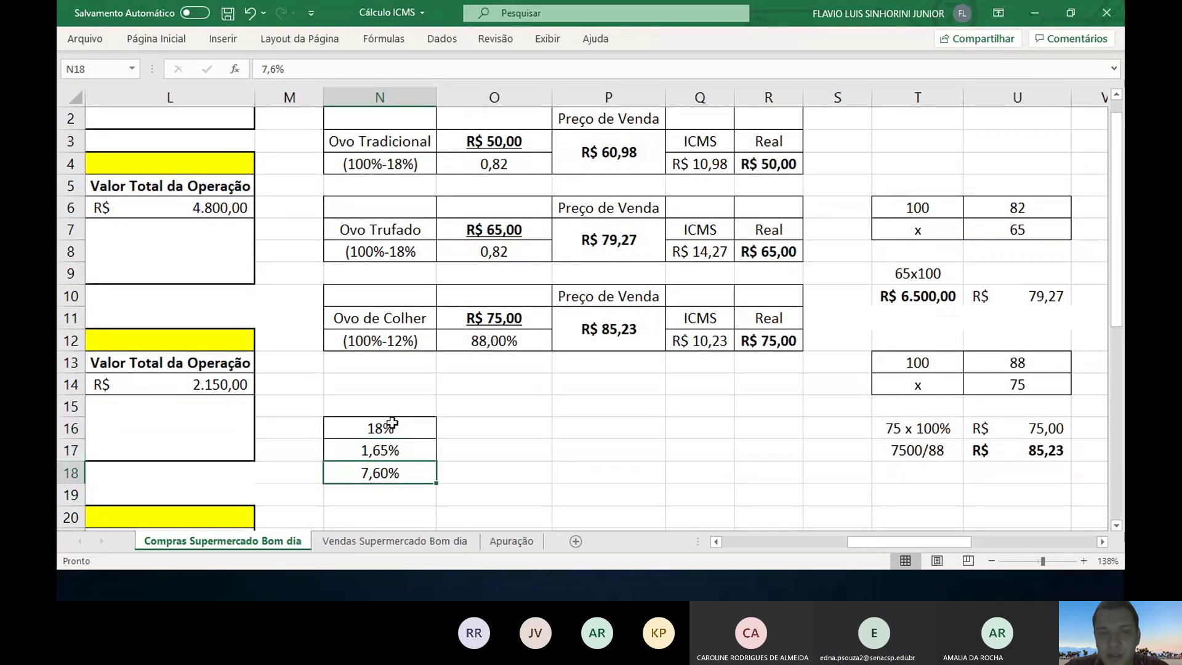
pyautogui.write('20%')
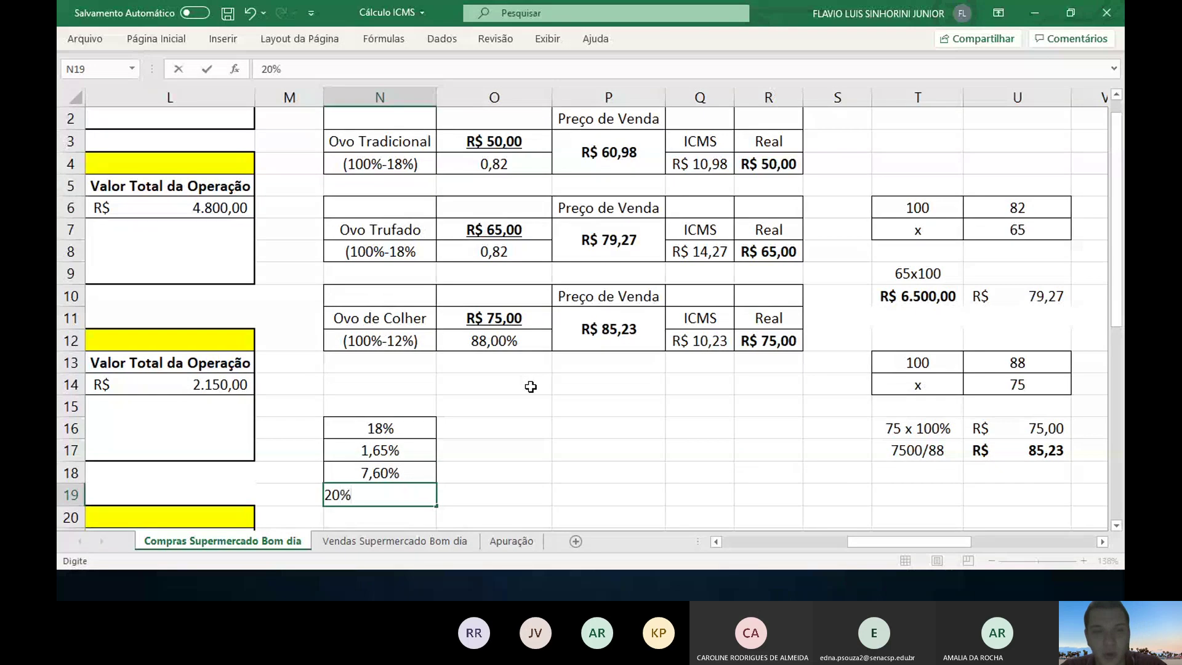
pyautogui.hotkey('ctrl', 'Return')
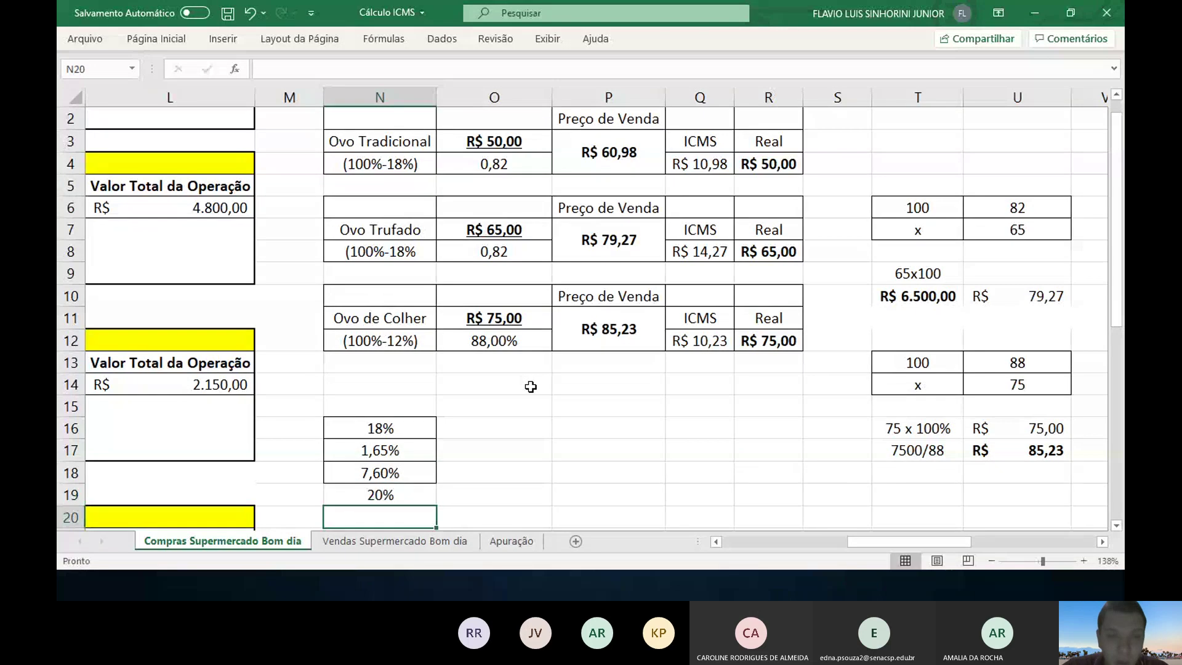
pyautogui.click(151, 41)
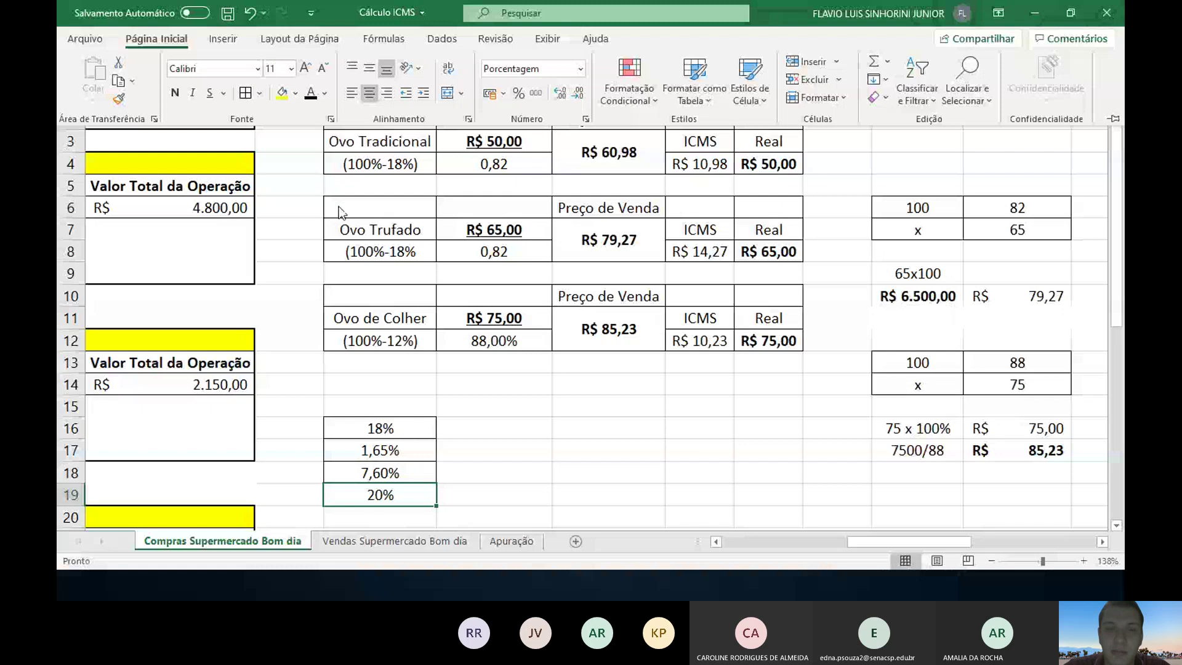
pyautogui.click(557, 418)
# - Enter the heading Valor da Produto in cell P16 and the product value 50,00 in P17
pyautogui.click(513, 431)
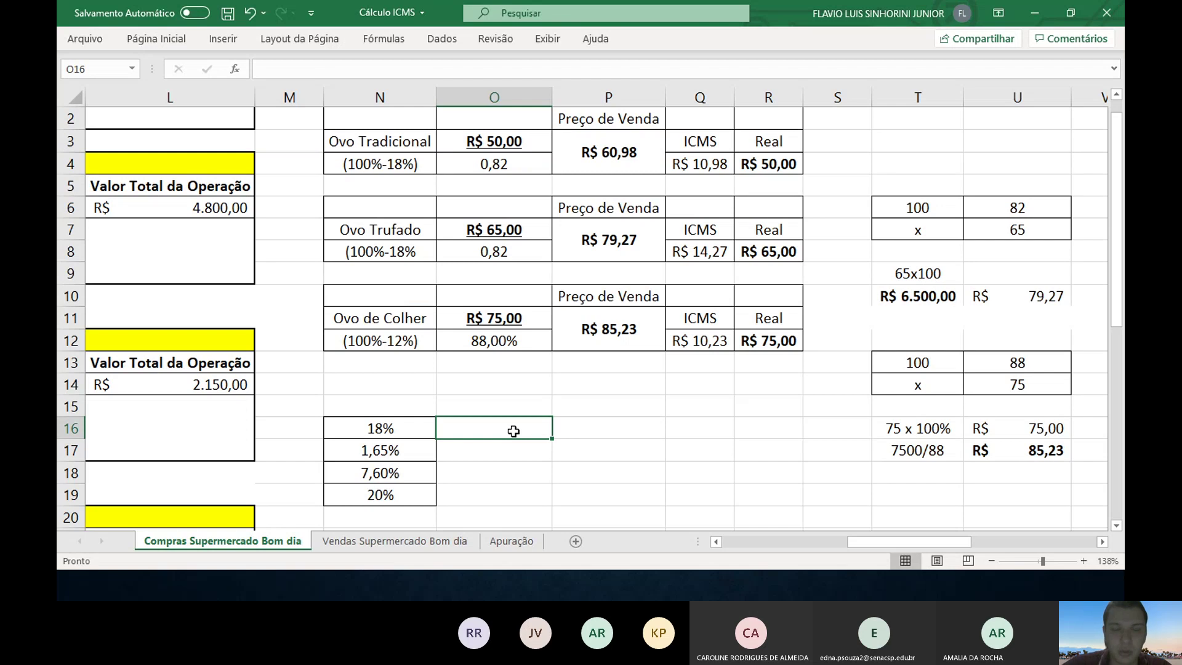
pyautogui.press('Right')
pyautogui.write('Va')
pyautogui.write('lo')
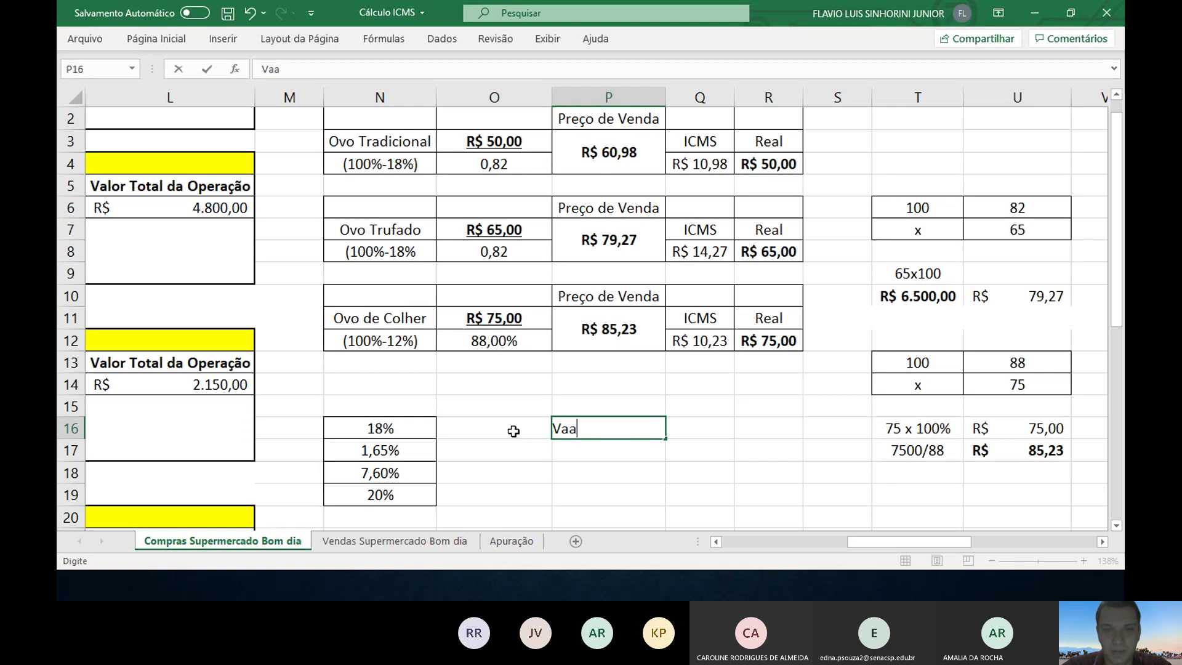
pyautogui.press('BackSpace')
pyautogui.press('BackSpace')
pyautogui.write('lo')
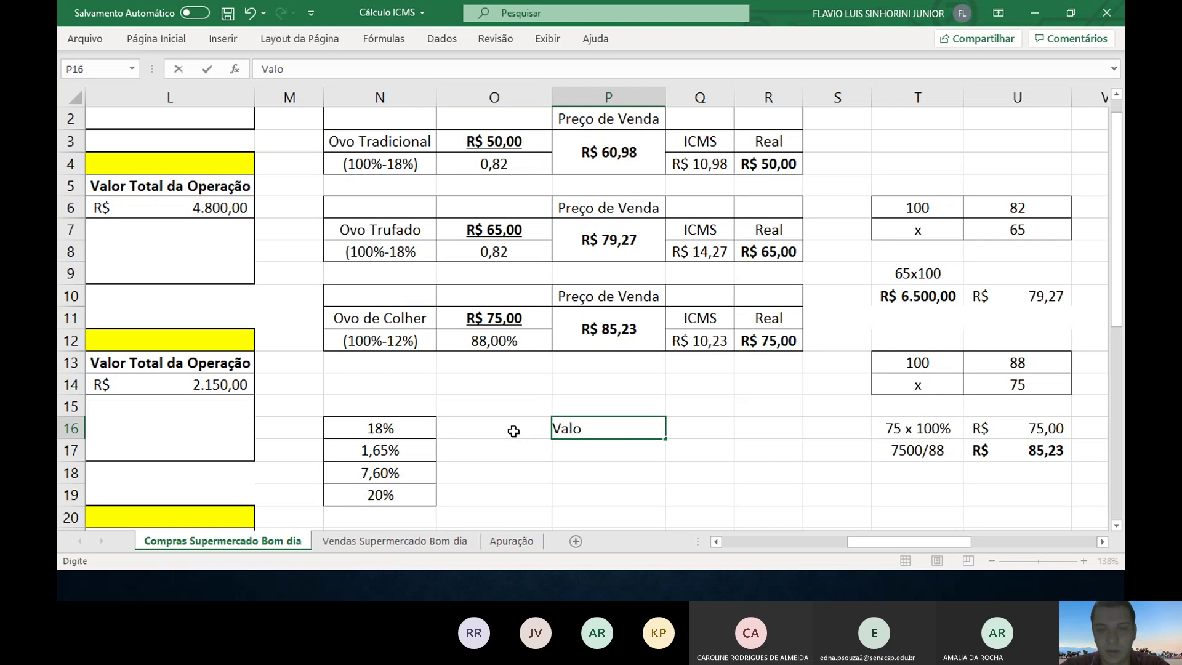
pyautogui.write('r da Produto')
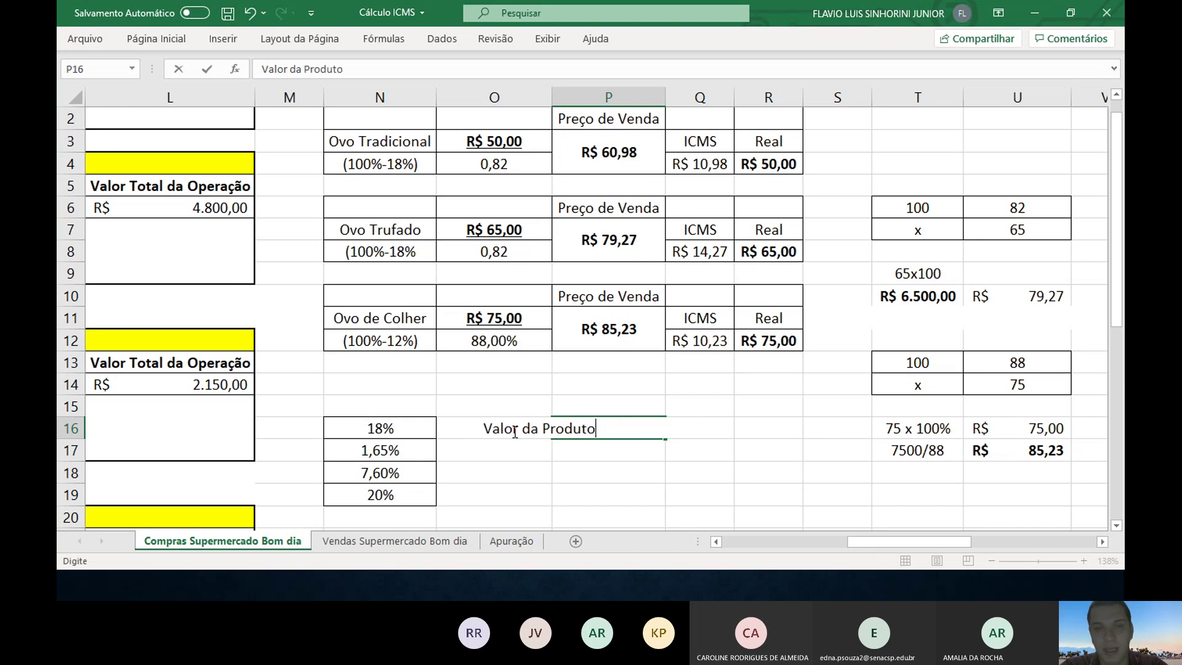
pyautogui.press('Return')
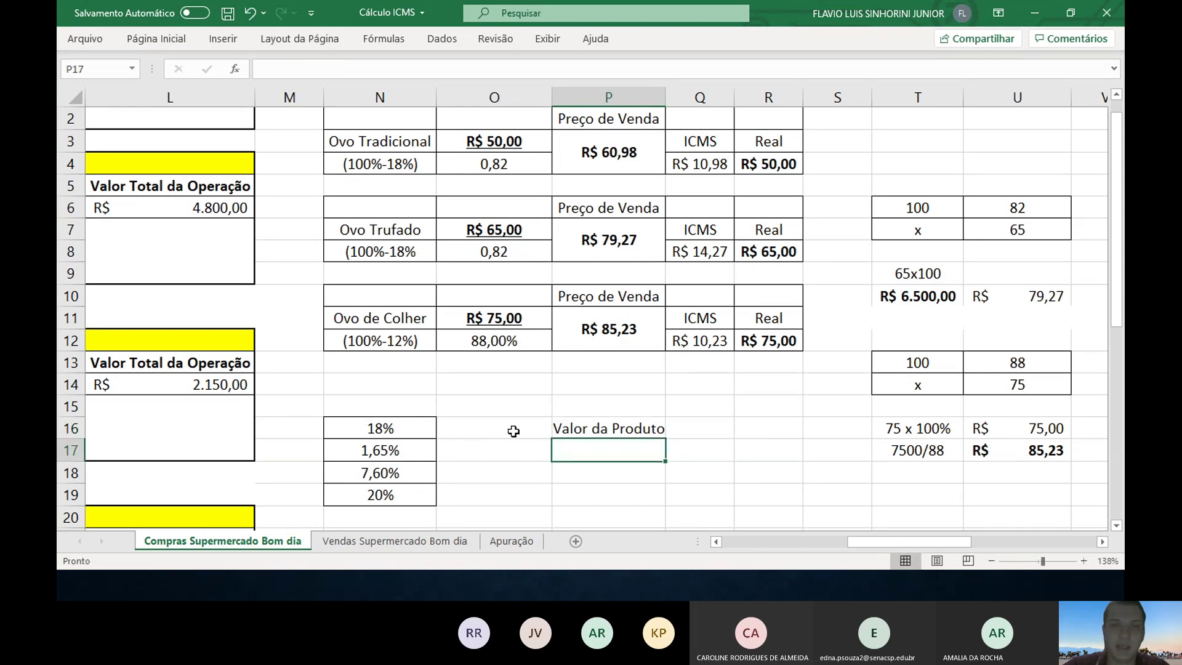
pyautogui.write('50,00')
pyautogui.press('Return')
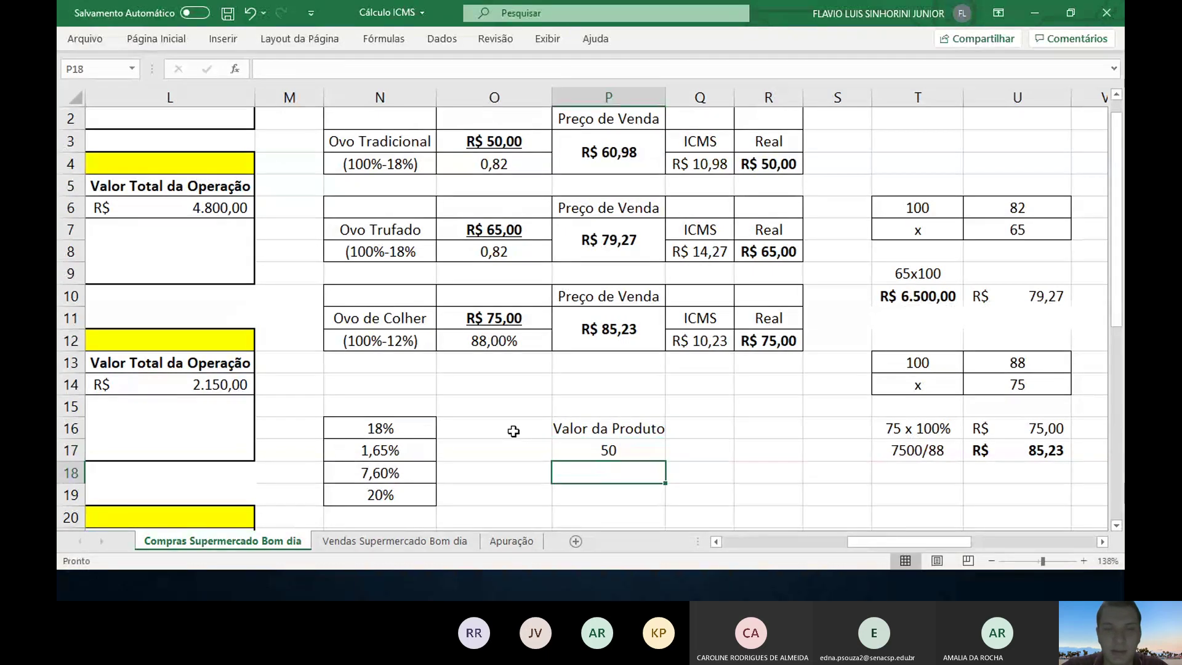
# - Format the product value in cell P17 with the R$ accounting currency format
pyautogui.press('Up')
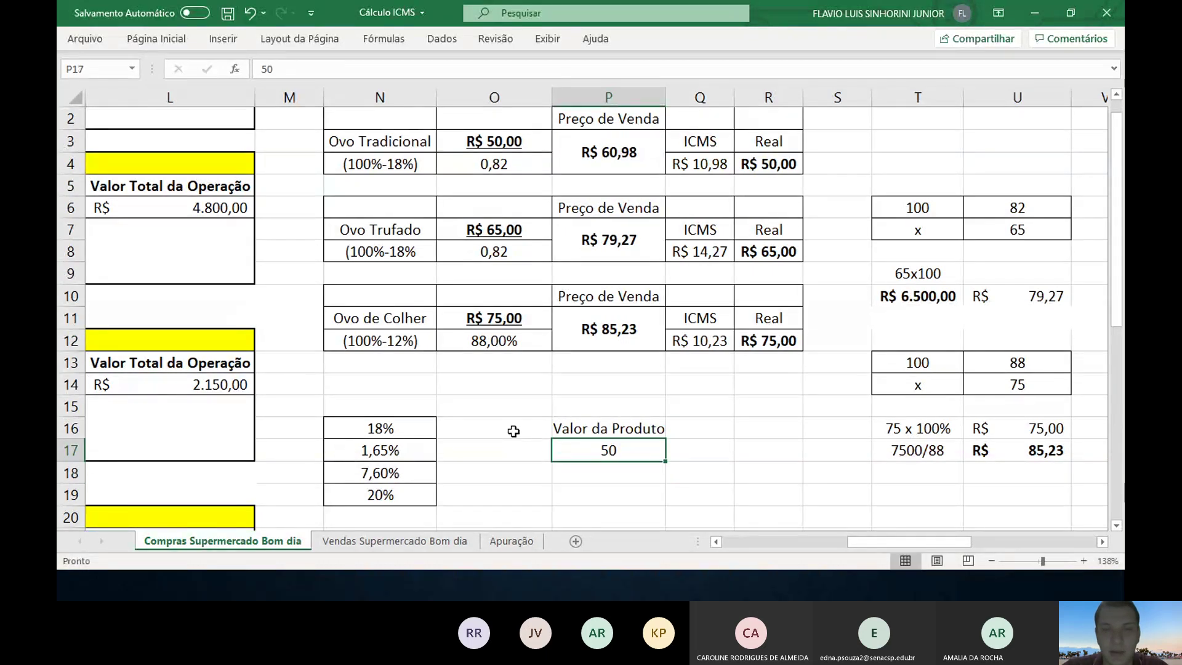
pyautogui.click(138, 38)
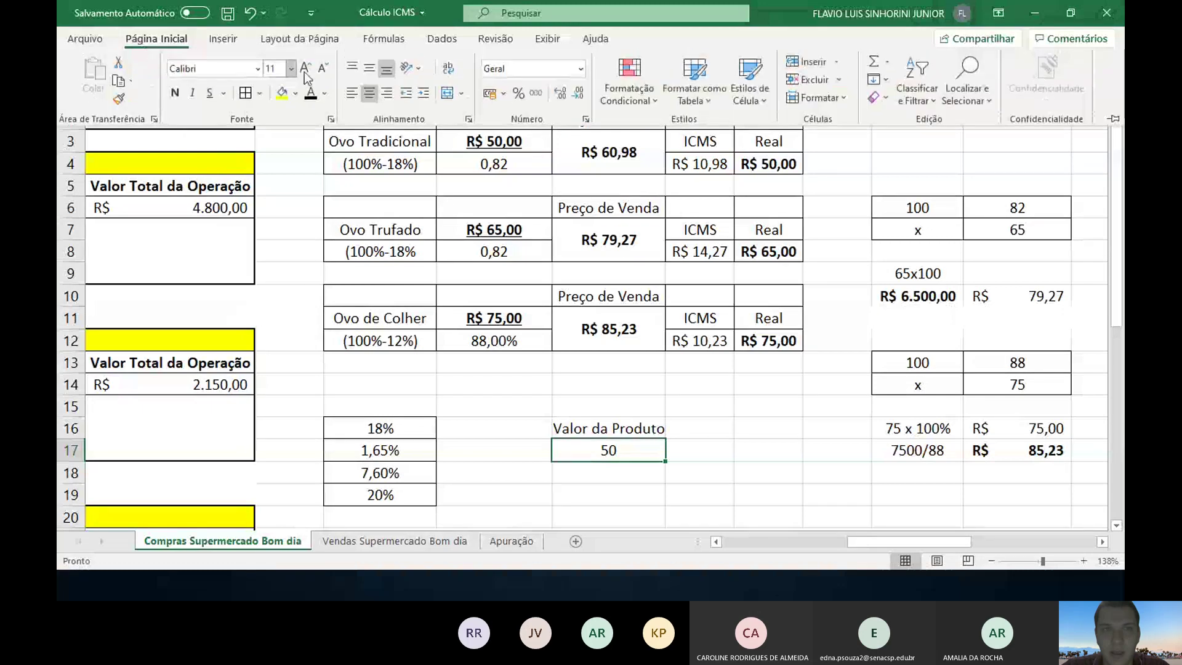
pyautogui.click(489, 93)
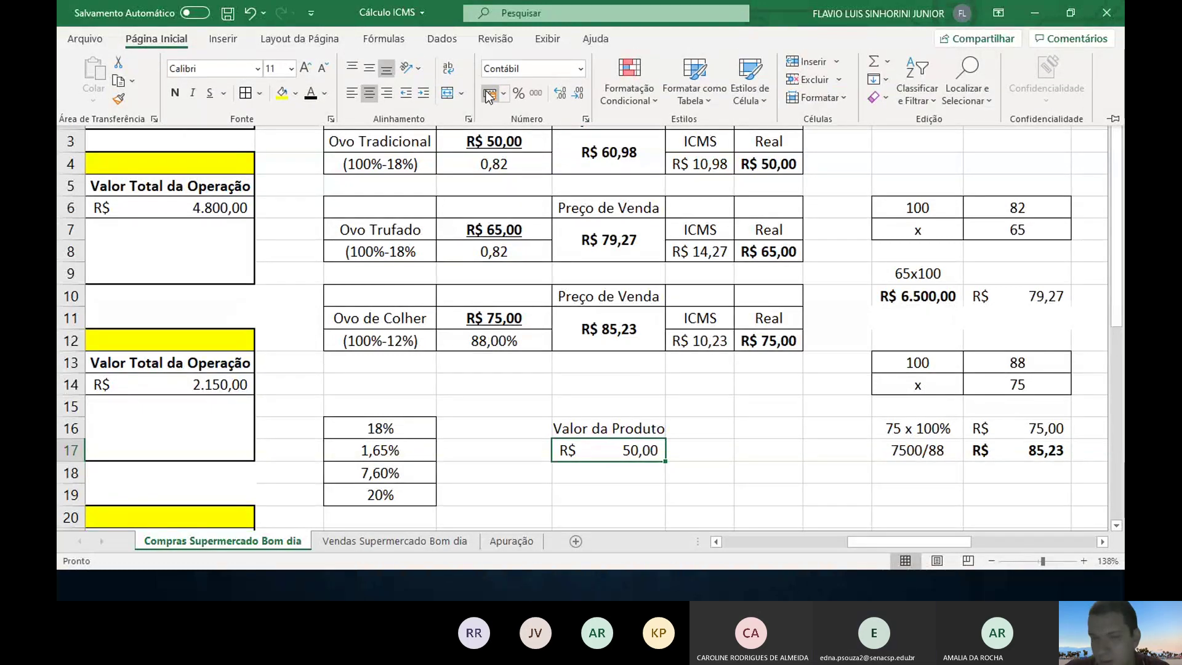
pyautogui.click(575, 472)
pyautogui.click(574, 471)
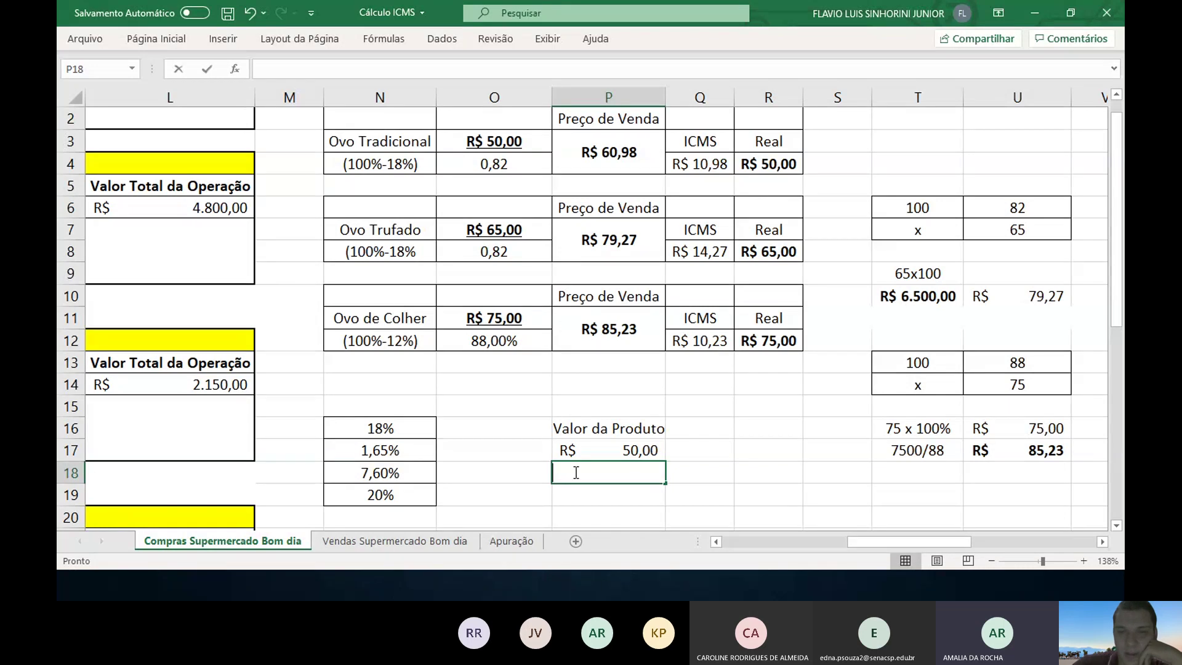
pyautogui.write('=18+1,645+')
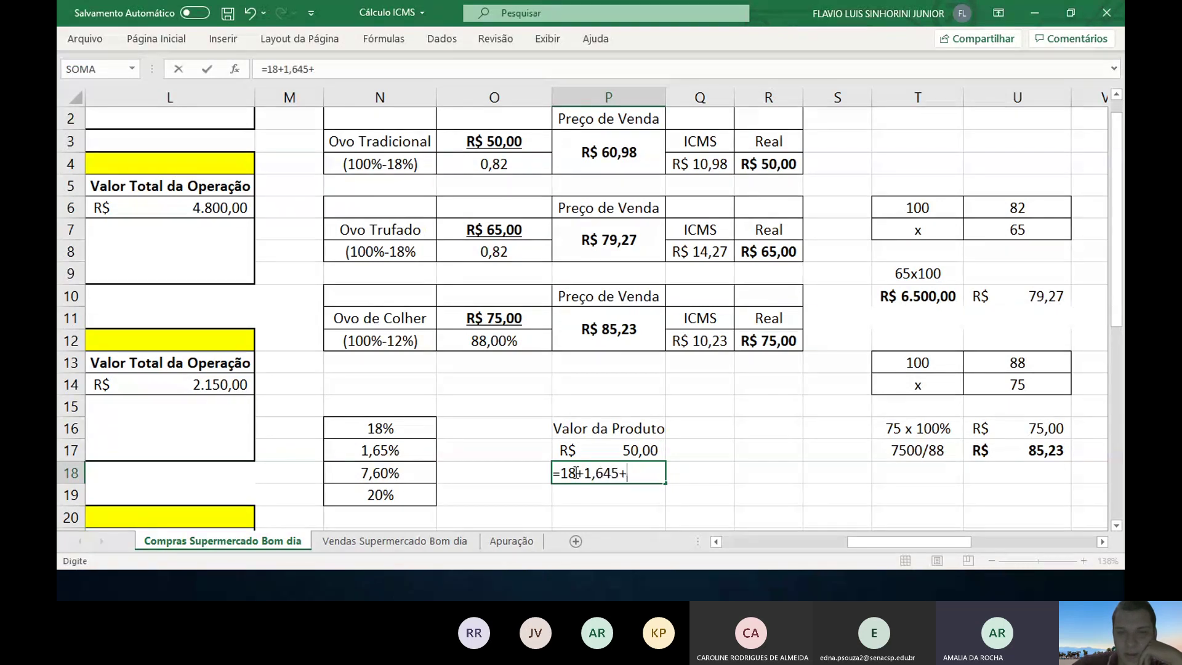
pyautogui.press('BackSpace')
pyautogui.press('BackSpace')
pyautogui.press('BackSpace')
pyautogui.write('5+20')
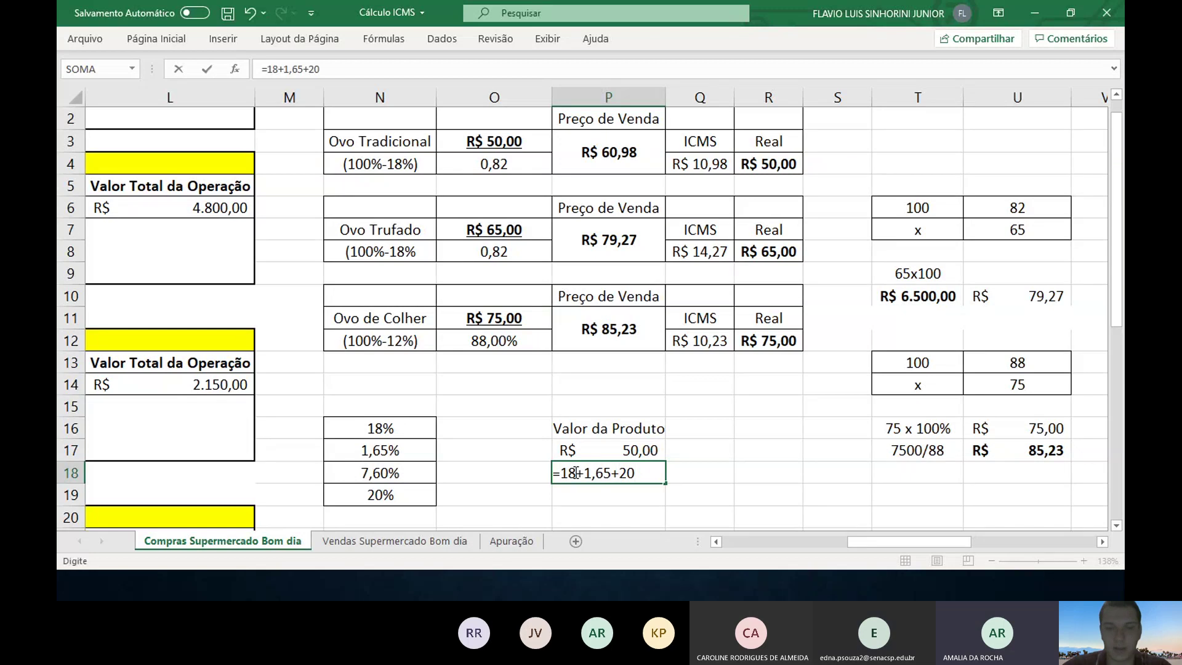
pyautogui.write(')')
pyautogui.press('Return')
pyautogui.press('Tab')
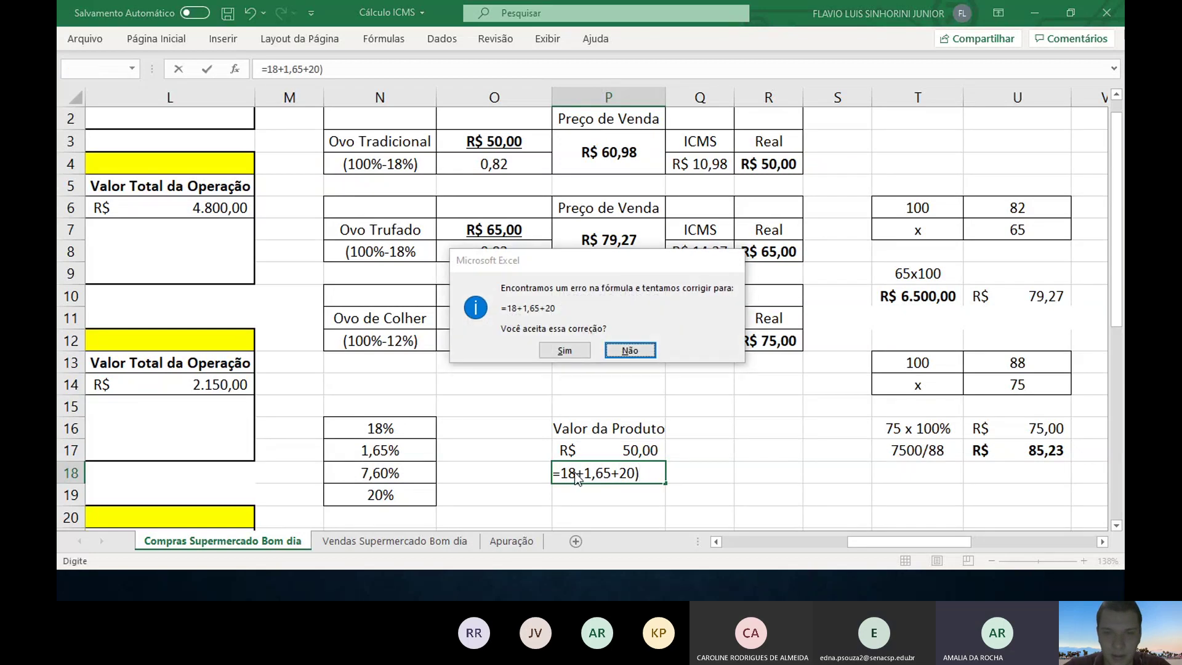
pyautogui.press('Return')
pyautogui.click(564, 375)
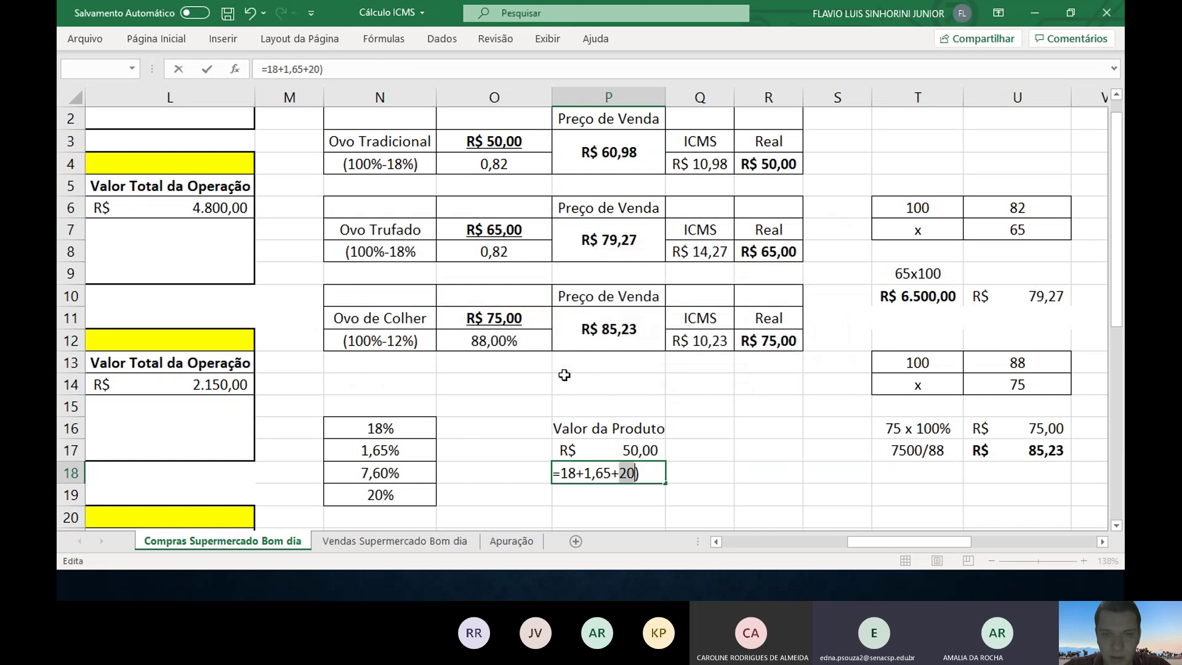
pyautogui.click(563, 473)
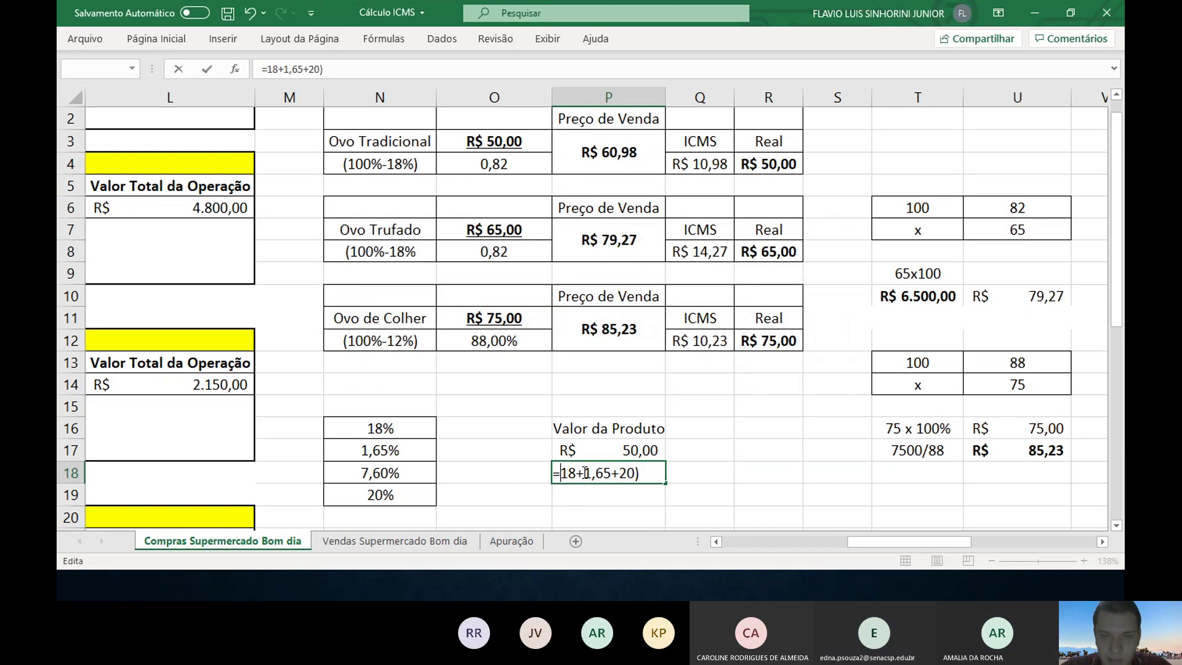
pyautogui.moveTo(636, 473); pyautogui.dragTo(563, 473)
pyautogui.press('Delete')
pyautogui.press('Delete')
# - Enter the formula =100%-(18%+1,65%+7,6%+20%) in cell P18 under the product value
pyautogui.write('100-')
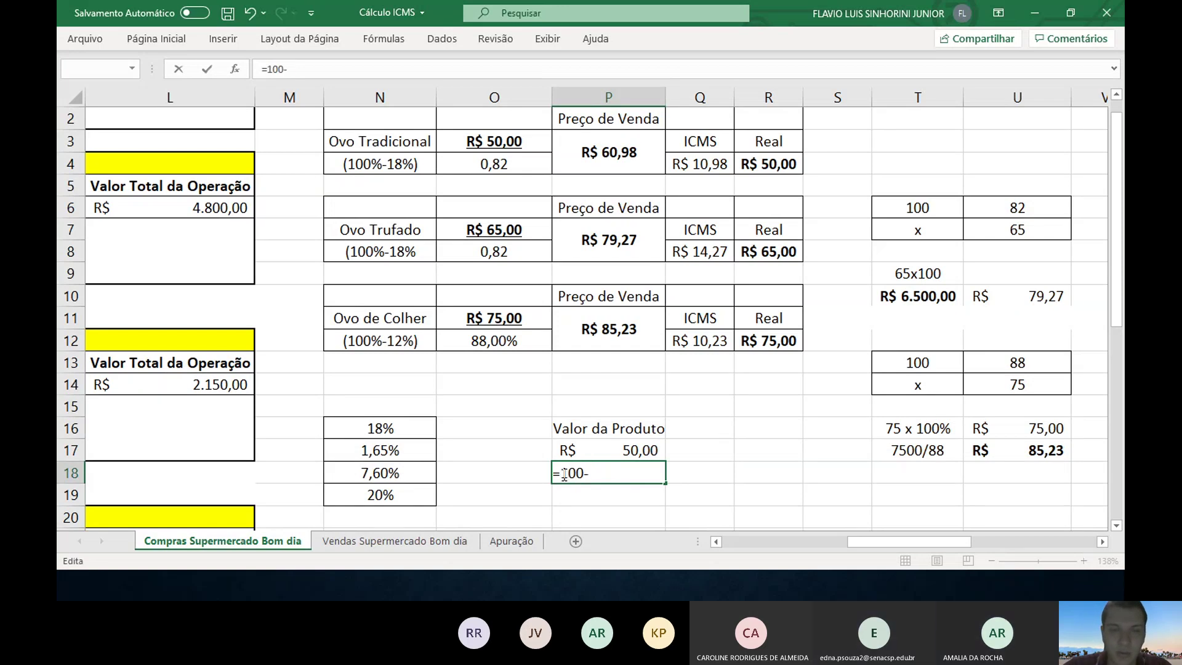
pyautogui.press('BackSpace')
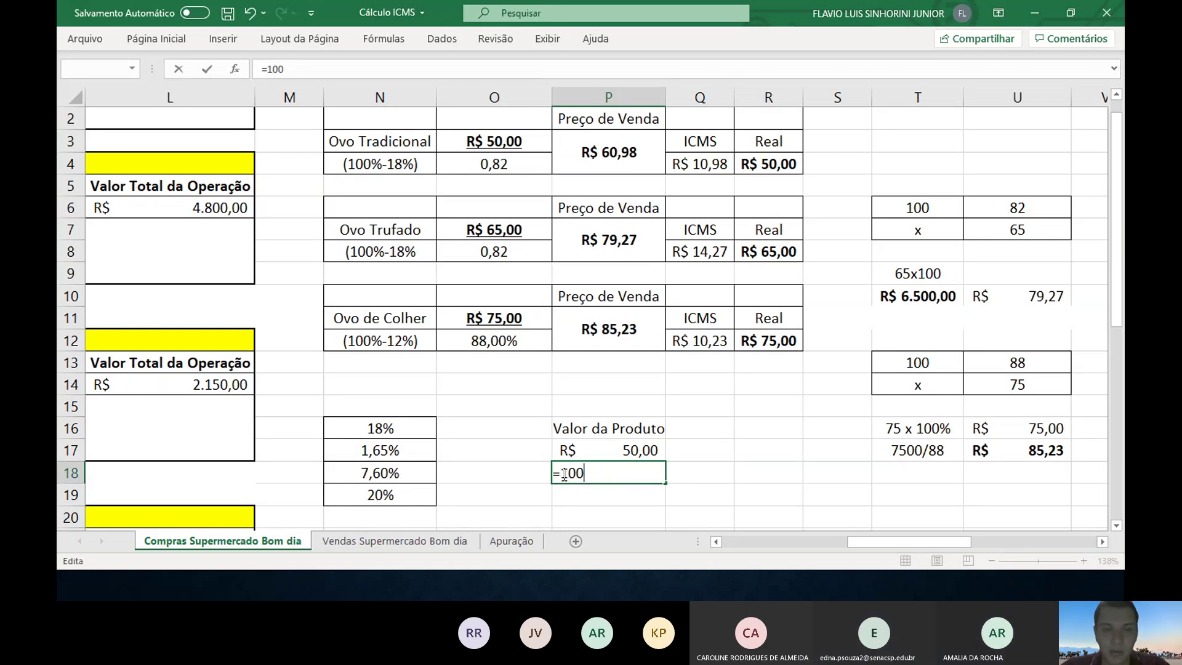
pyautogui.write('%')
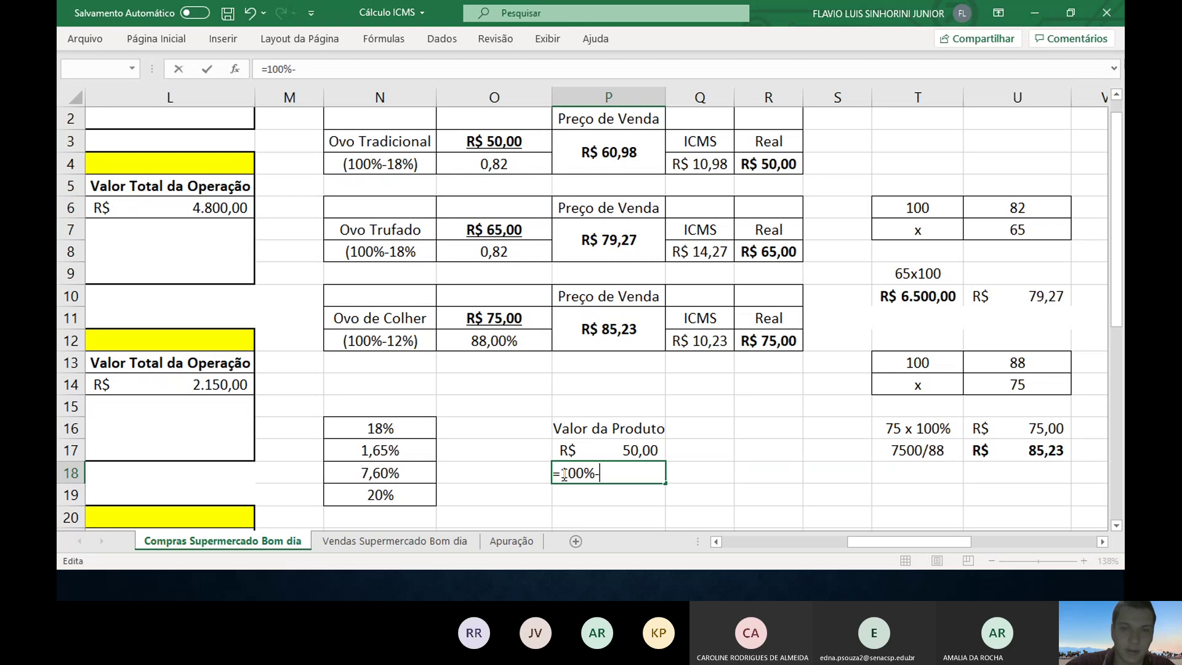
pyautogui.write('-(1')
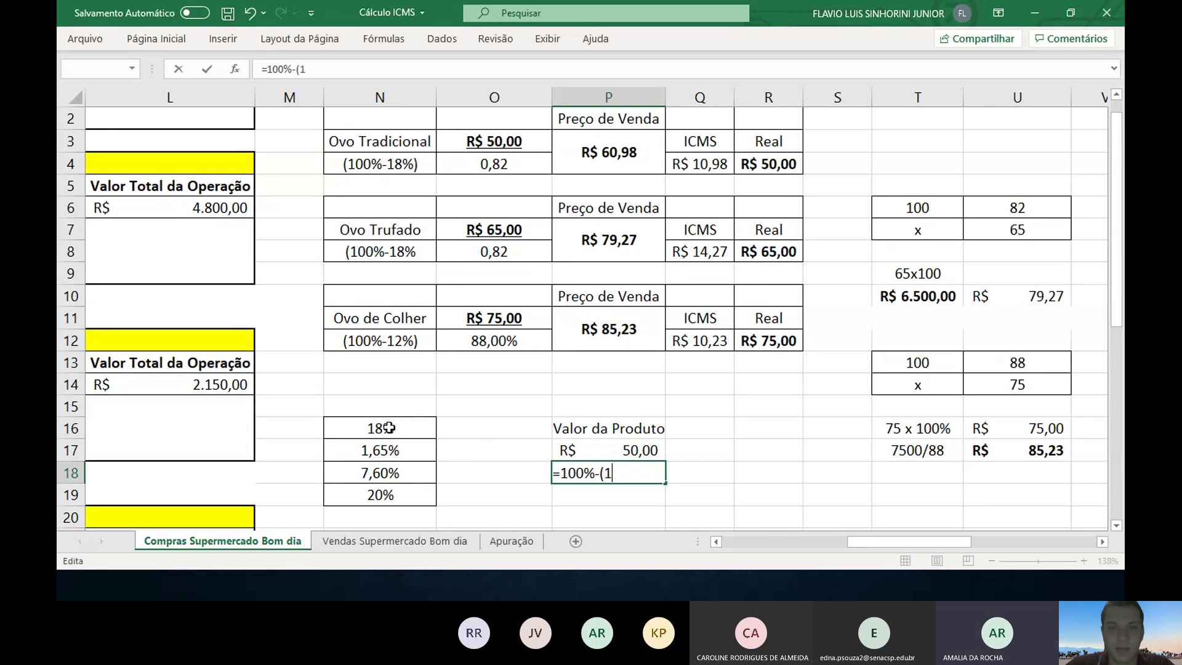
pyautogui.write('8%')
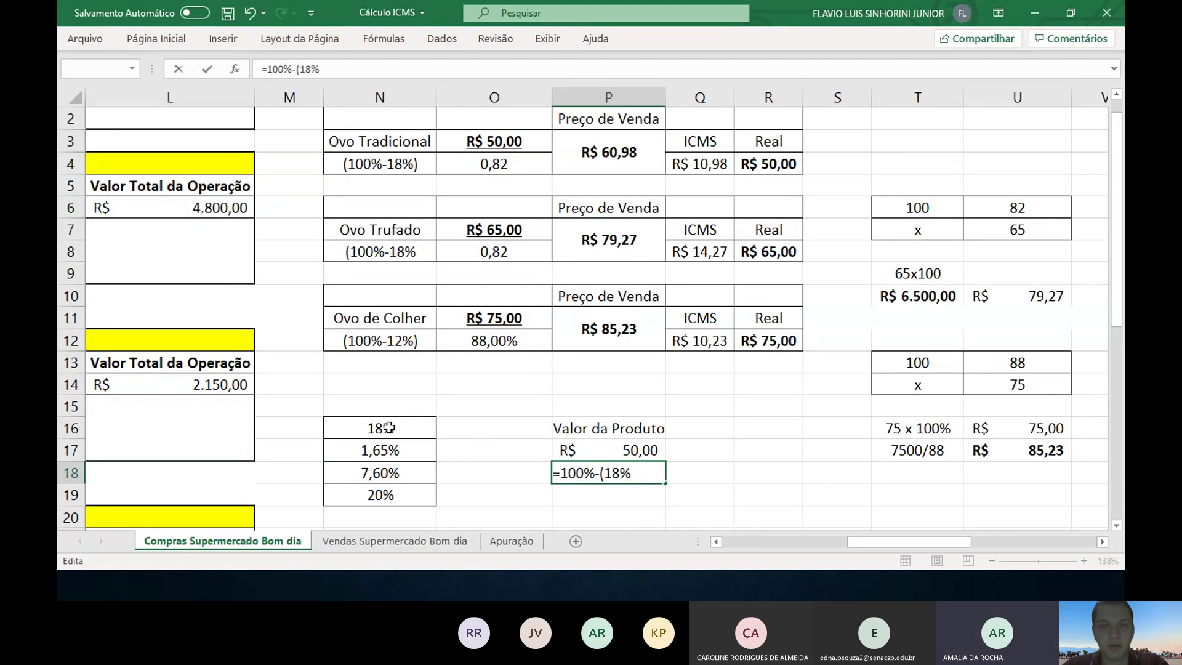
pyautogui.write('+1,65%+7,6')
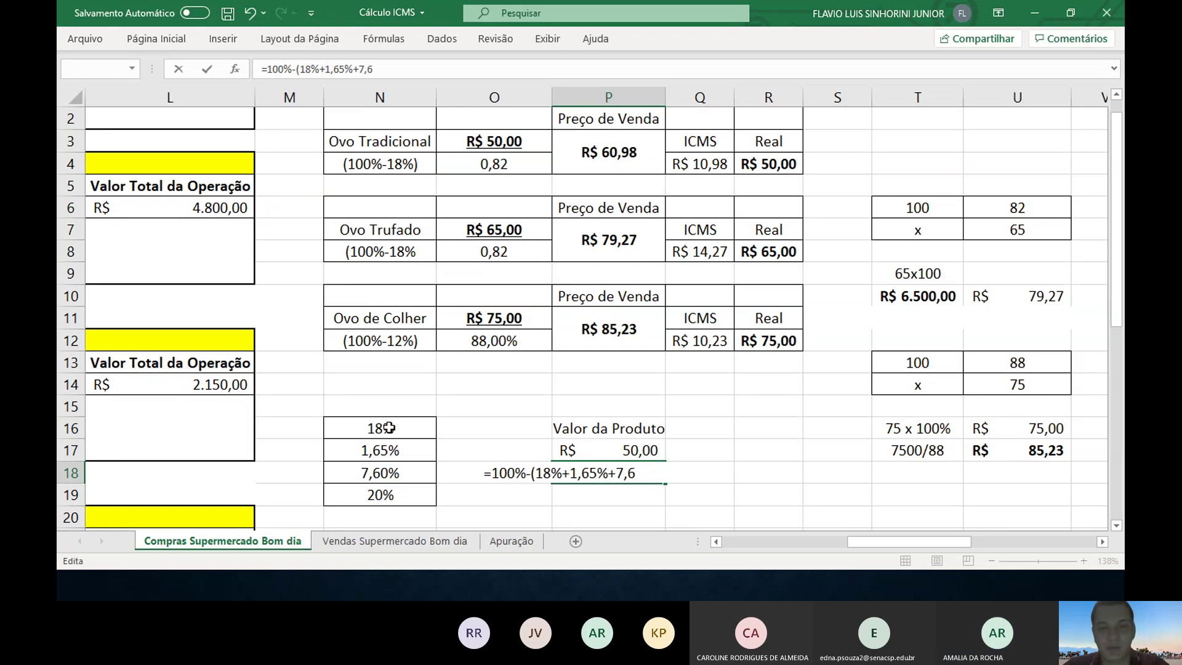
pyautogui.write('%+20')
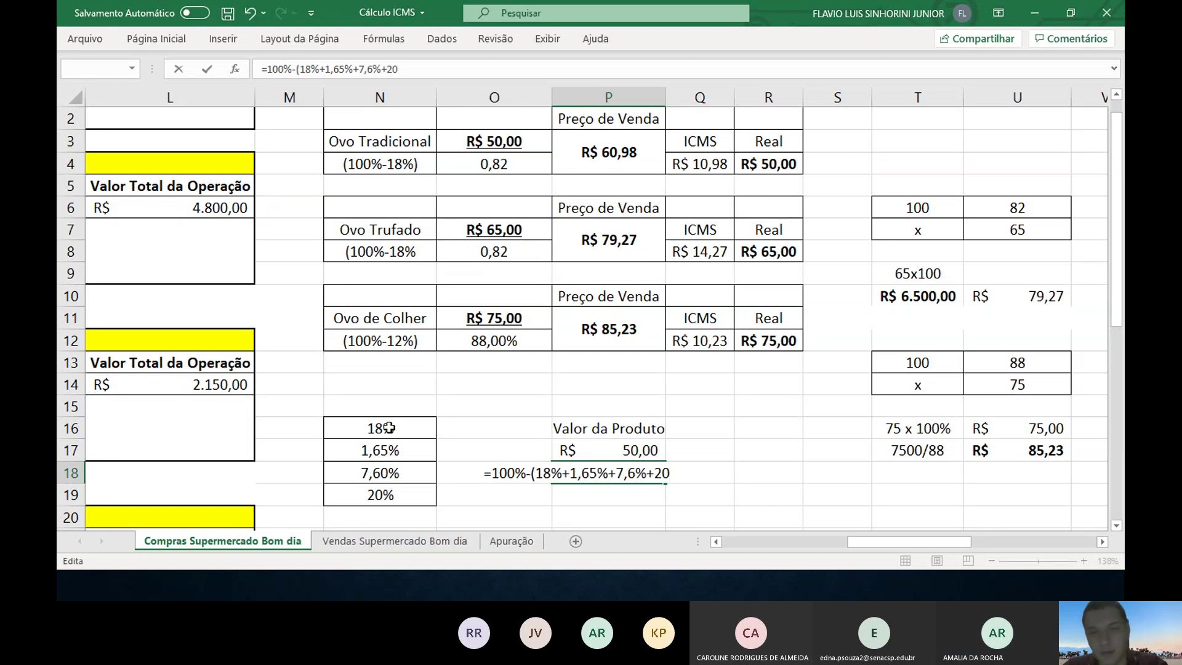
pyautogui.write('%)')
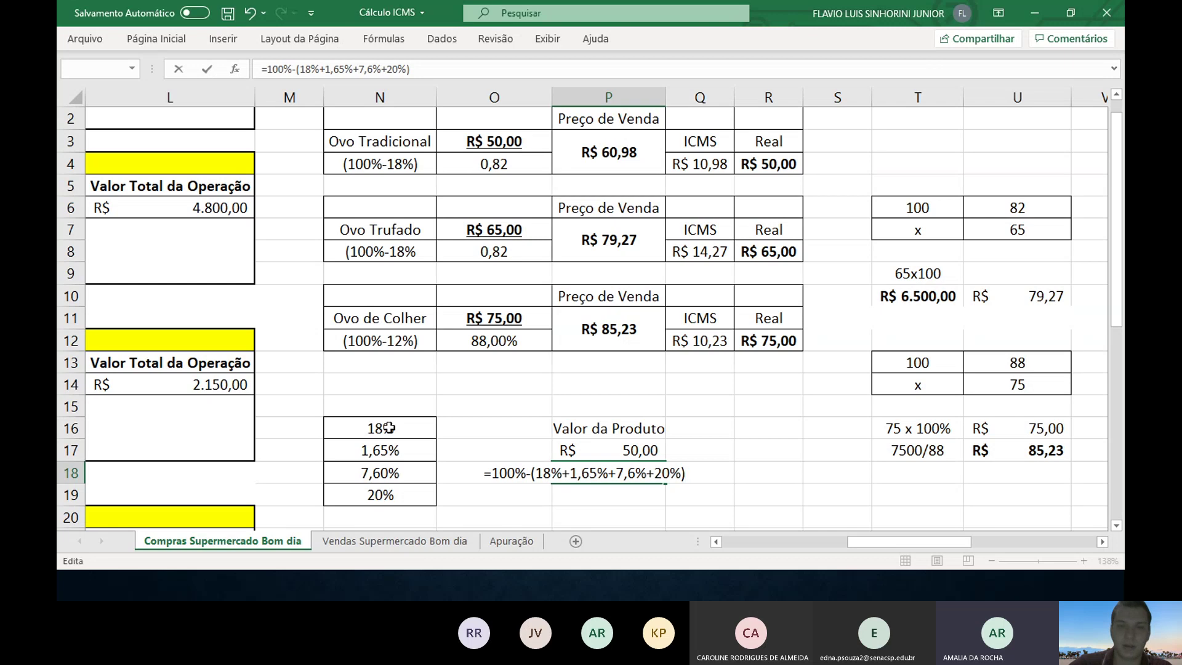
pyautogui.press('Return')
# - Underline the product value in cell P17 so it reads as the numerator of a fraction
pyautogui.press('Up')
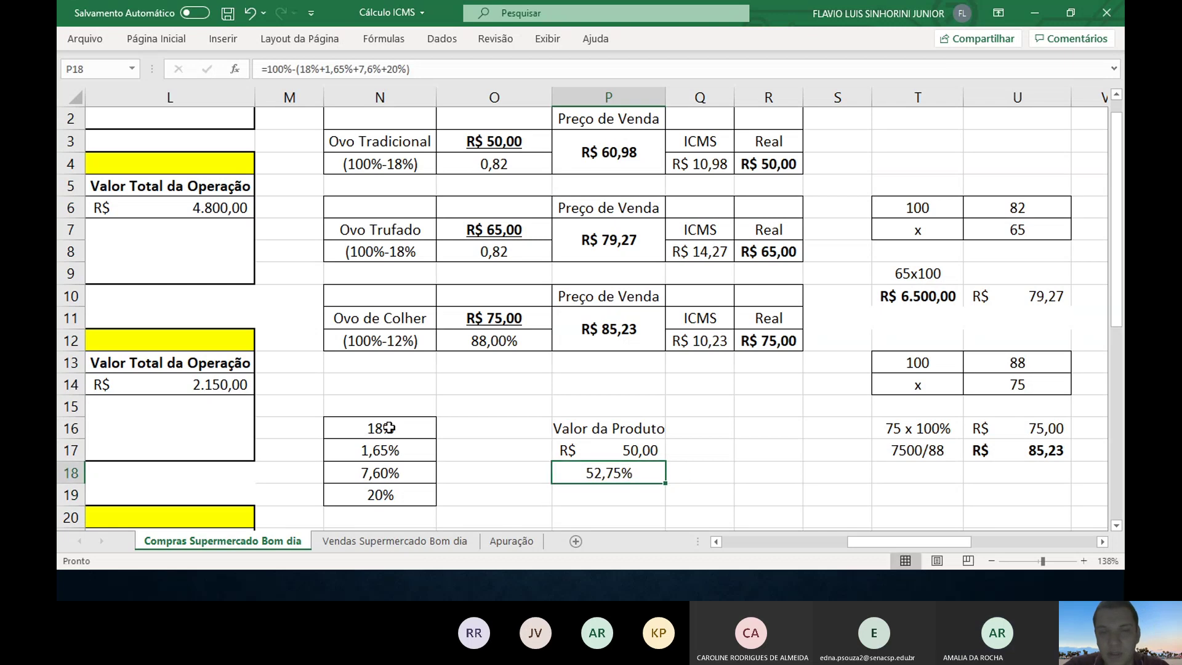
pyautogui.press('Up')
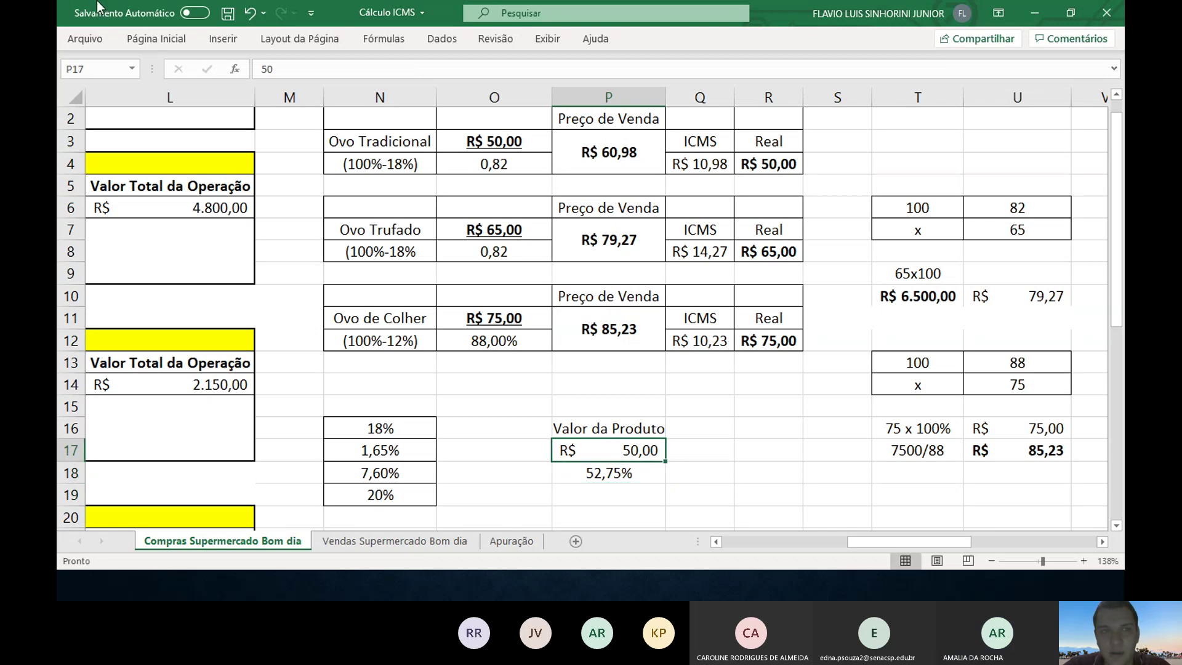
pyautogui.click(163, 43)
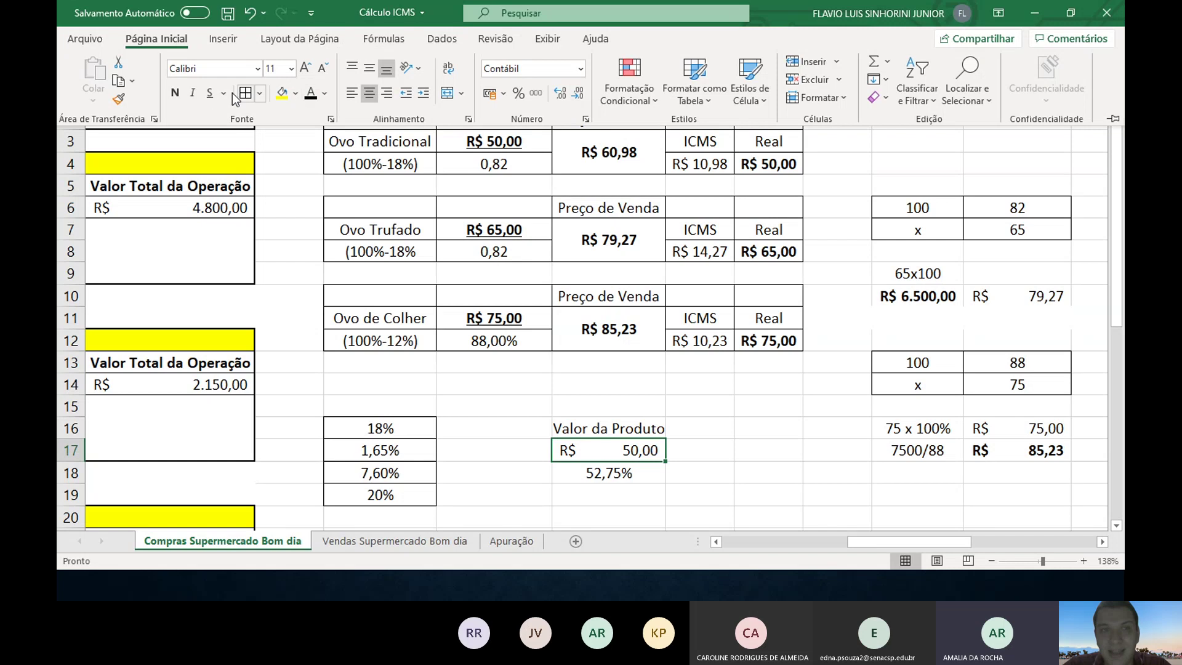
pyautogui.click(751, 461)
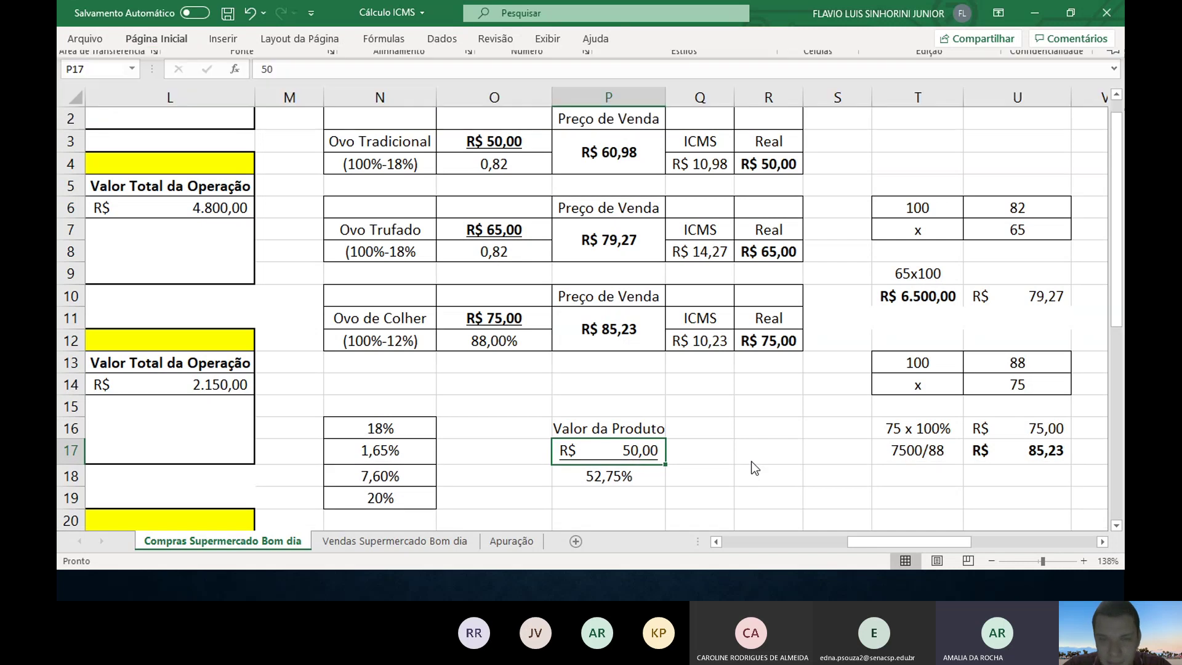
# - Enter the formula =P17*P18 in cell Q17 beside the product value
pyautogui.click(697, 457)
pyautogui.write('=P17*')
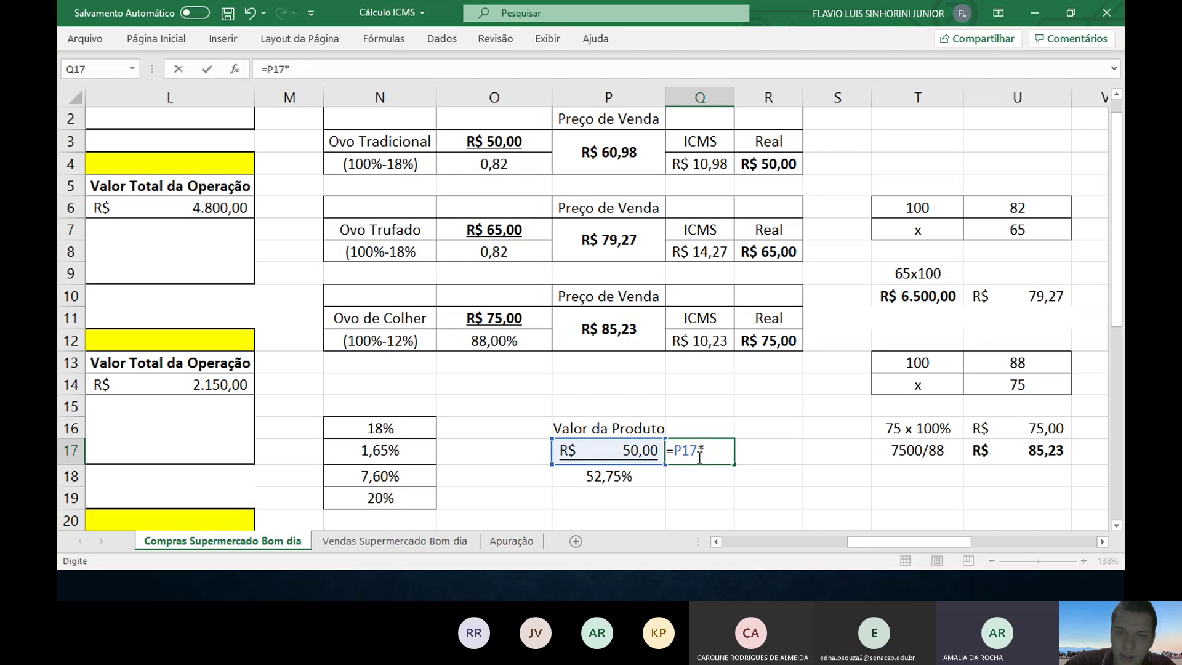
pyautogui.click(626, 477)
pyautogui.hotkey('ctrl', 'Return')
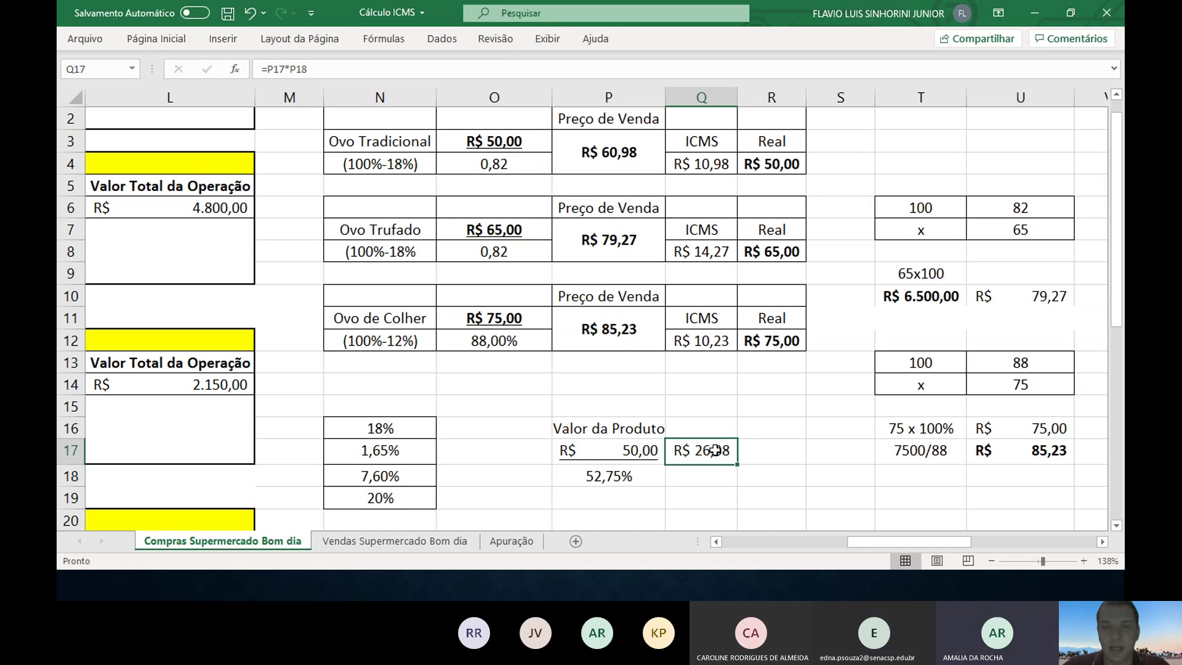
# - Change the formula in cell Q17 from multiplication to division, so it is =P17/P18
pyautogui.click(289, 69)
pyautogui.press('BackSpace')
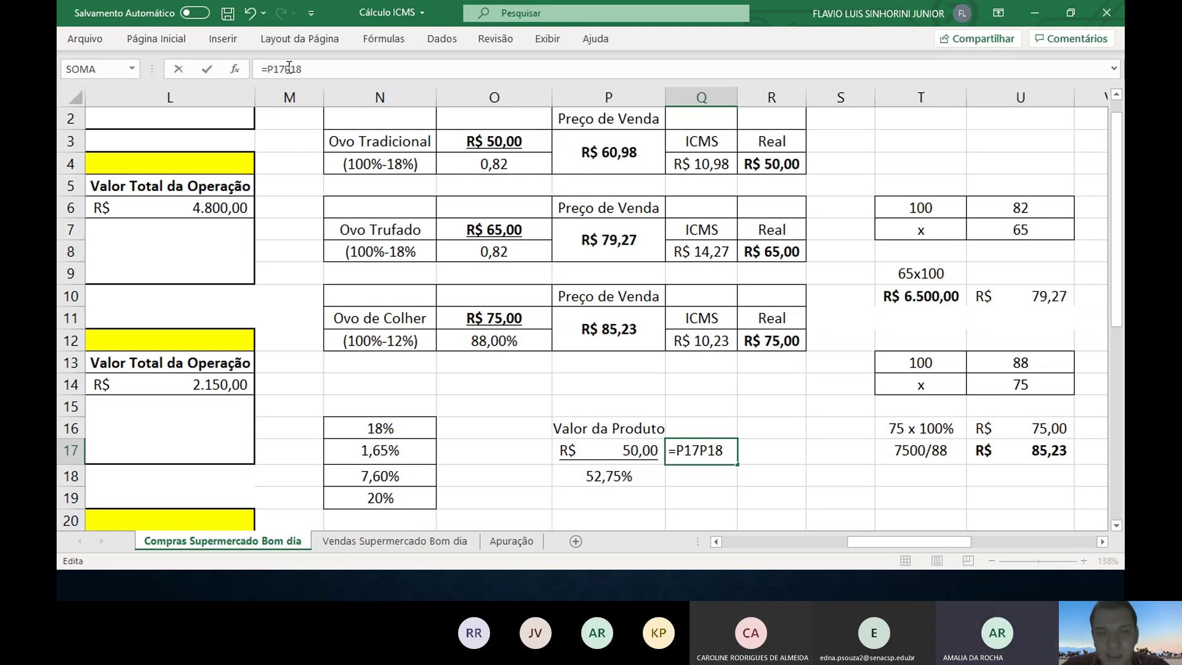
pyautogui.write('/')
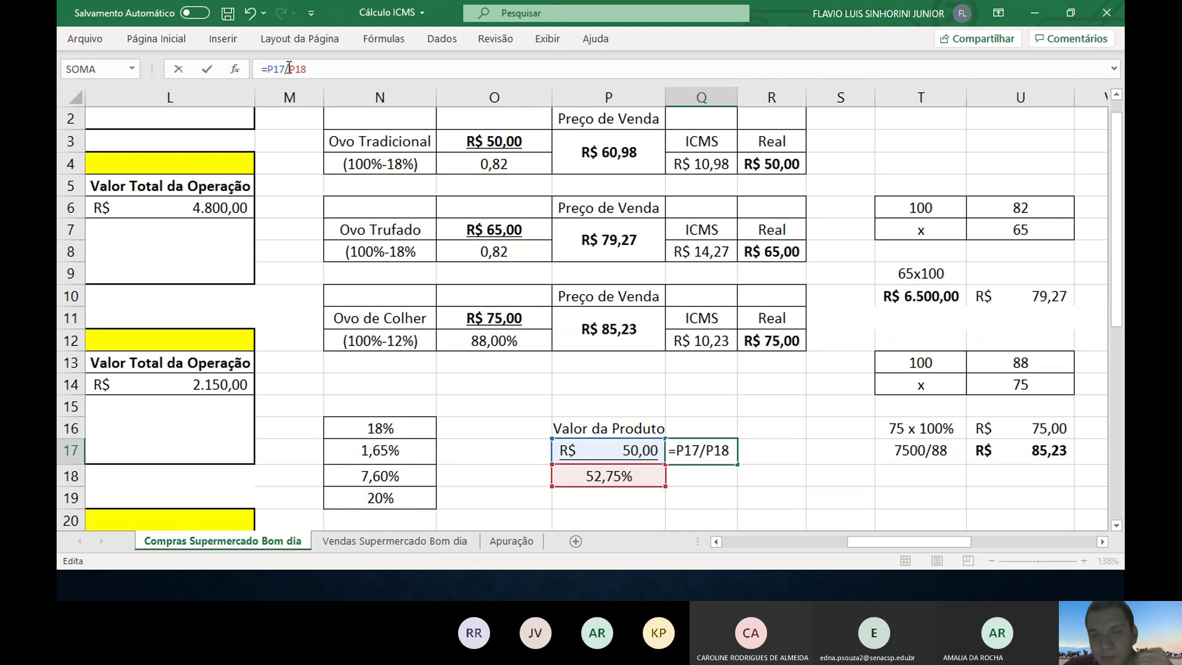
pyautogui.press('Return')
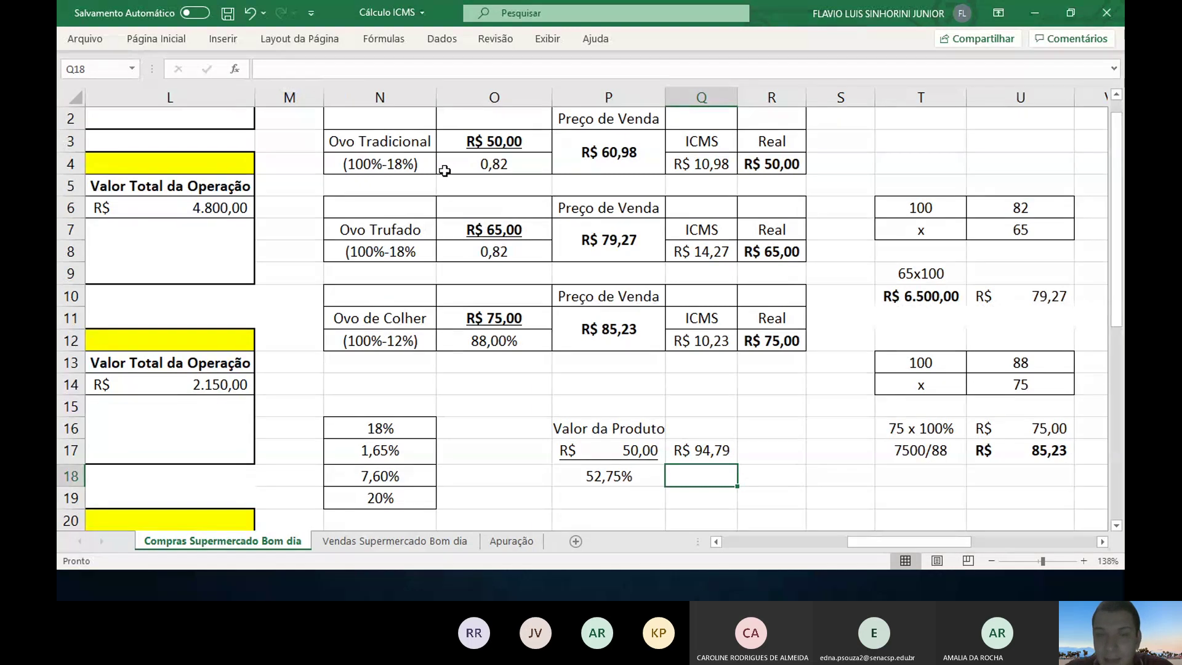
# - Calculate the 18% amount in cell O16 by multiplying the selling price in Q17 by the rate in N16
pyautogui.click(460, 427)
pyautogui.write('=')
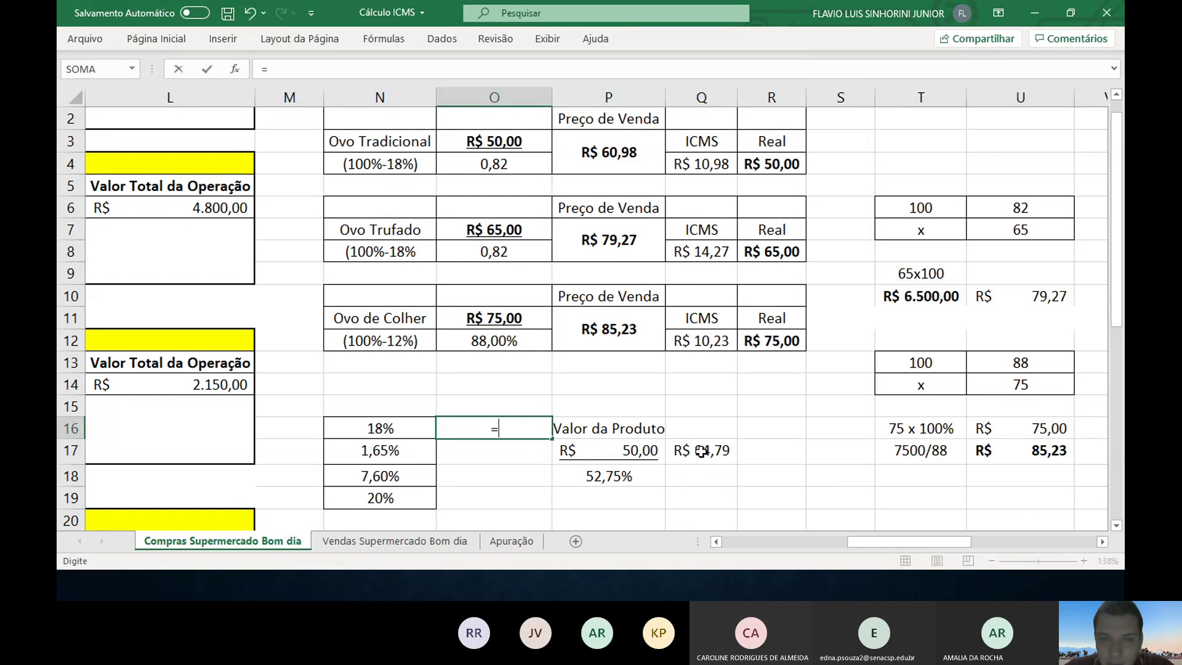
pyautogui.click(700, 451)
pyautogui.write('*')
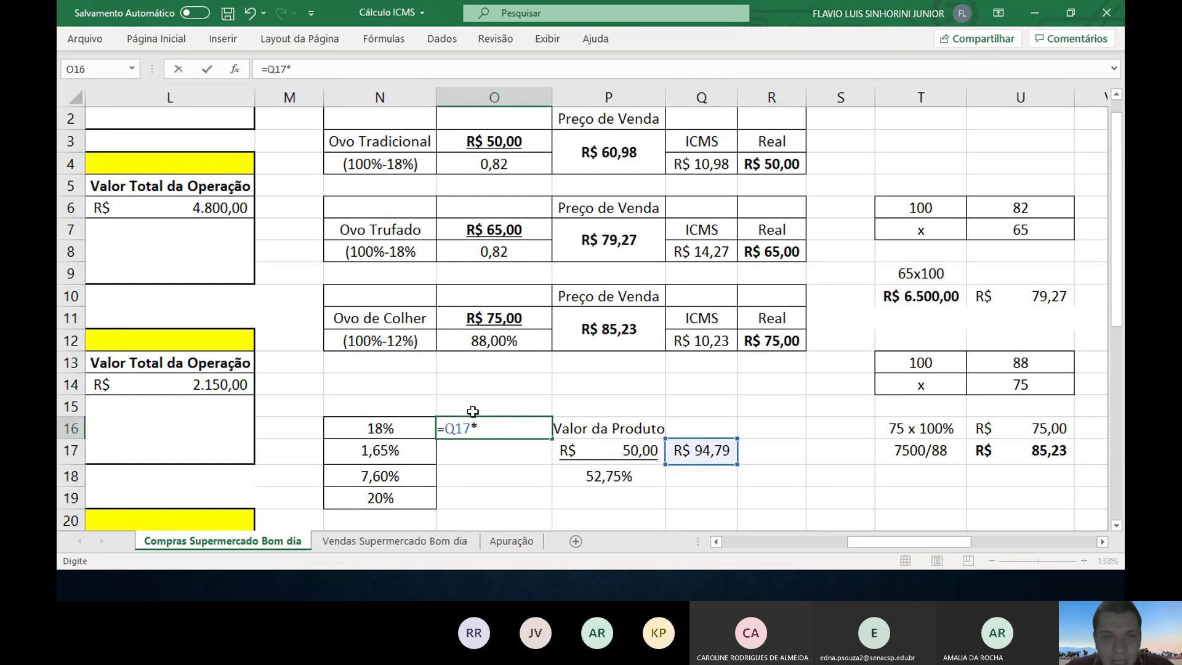
pyautogui.click(411, 431)
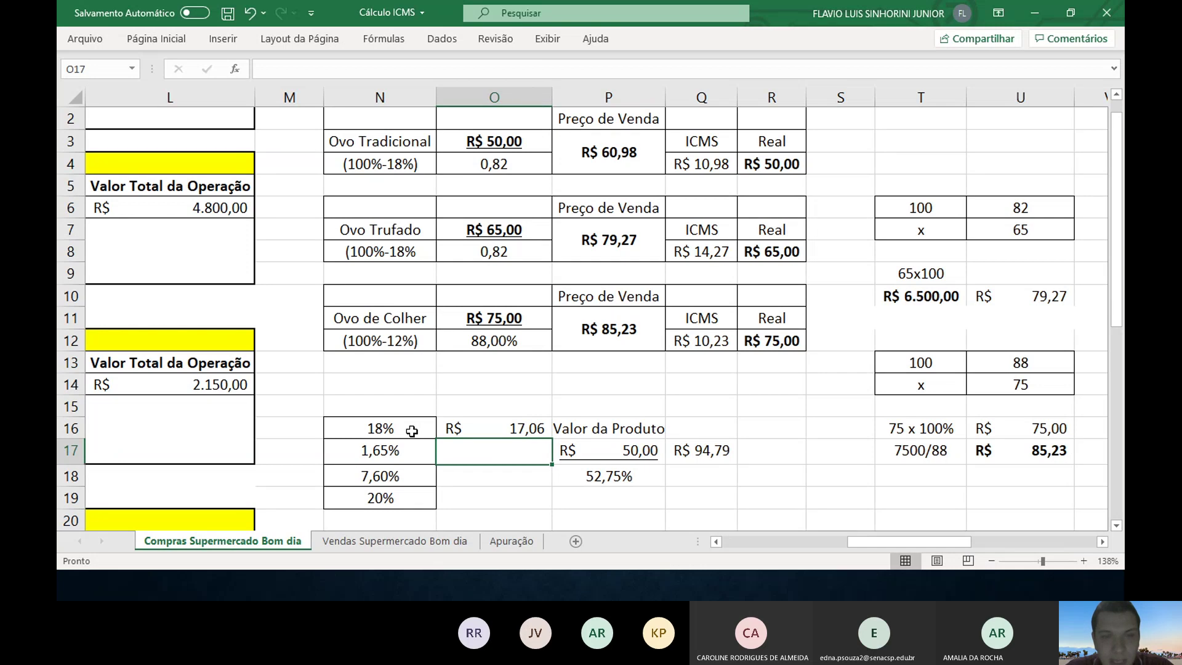
# - Calculate the 1,65% amount in cell O17 with the formula =Q17*N17
pyautogui.click(567, 411)
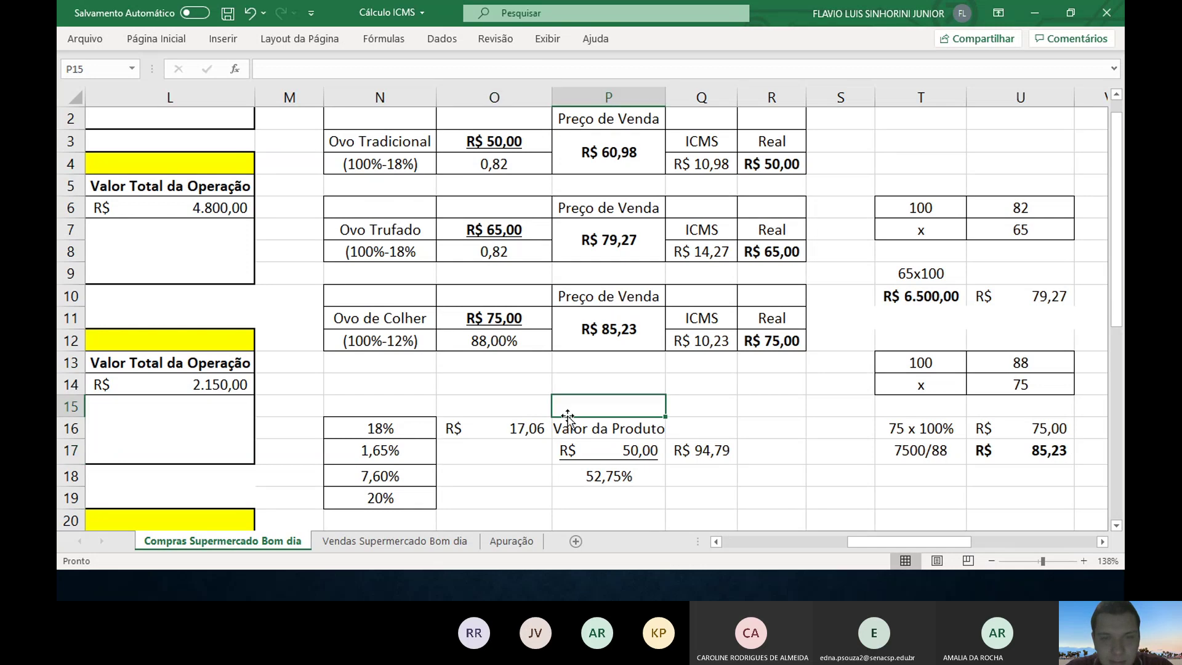
pyautogui.click(520, 430)
pyautogui.click(504, 450)
pyautogui.write('=')
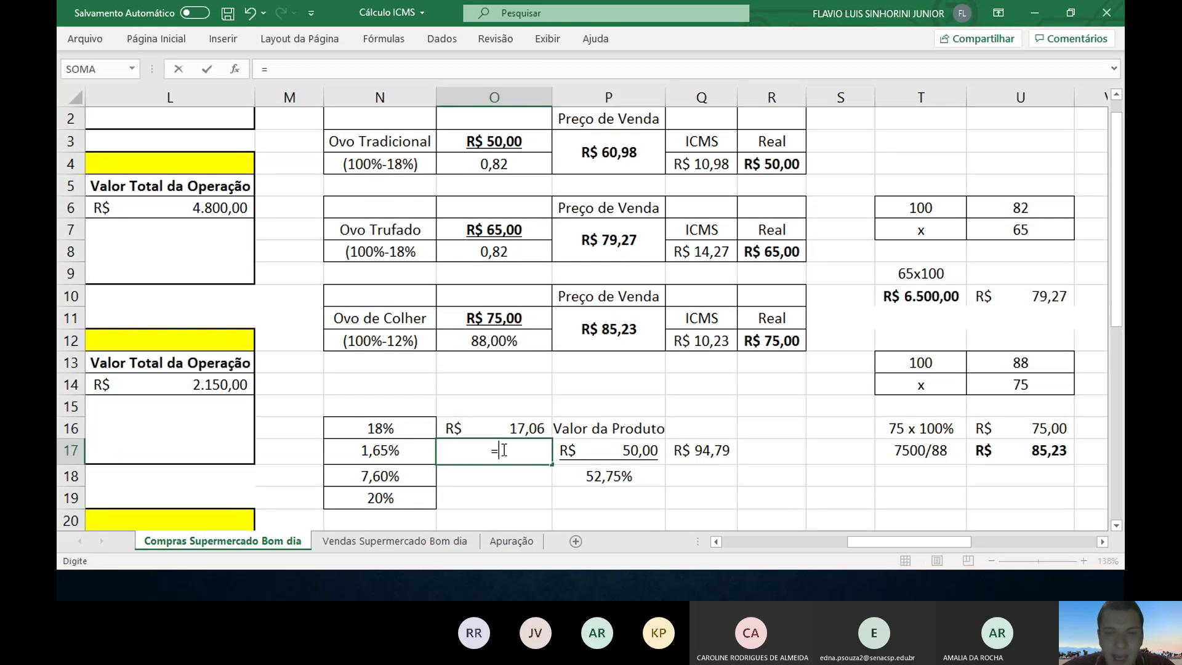
pyautogui.click(707, 453)
pyautogui.write('*')
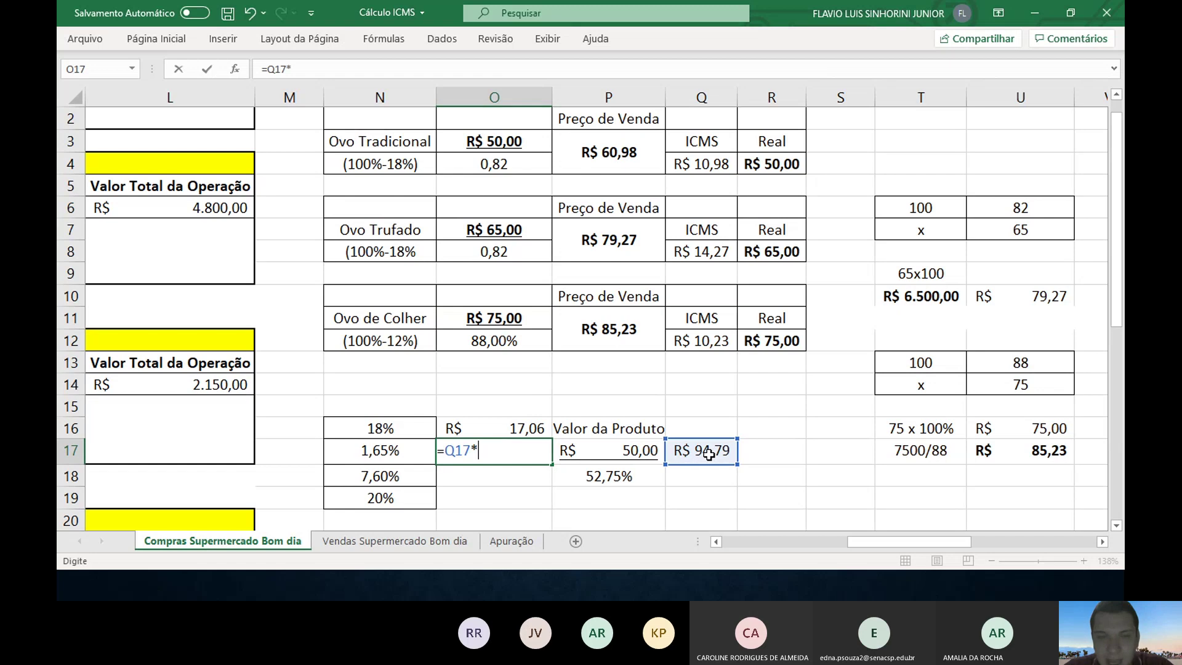
pyautogui.click(383, 454)
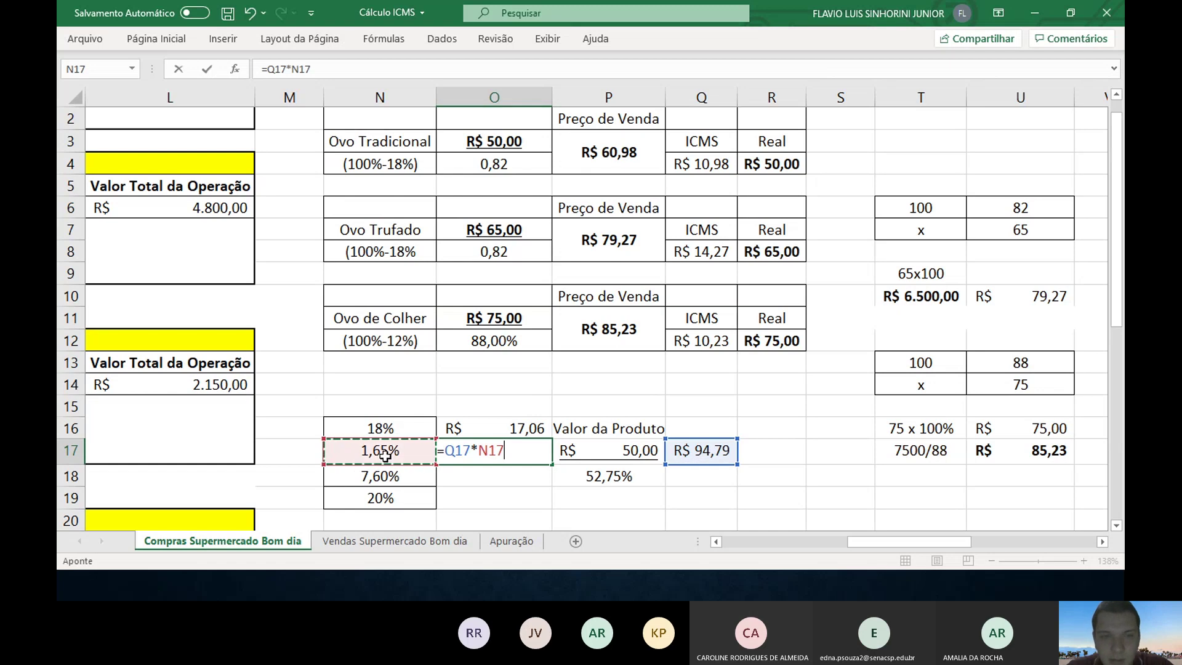
pyautogui.press('Return')
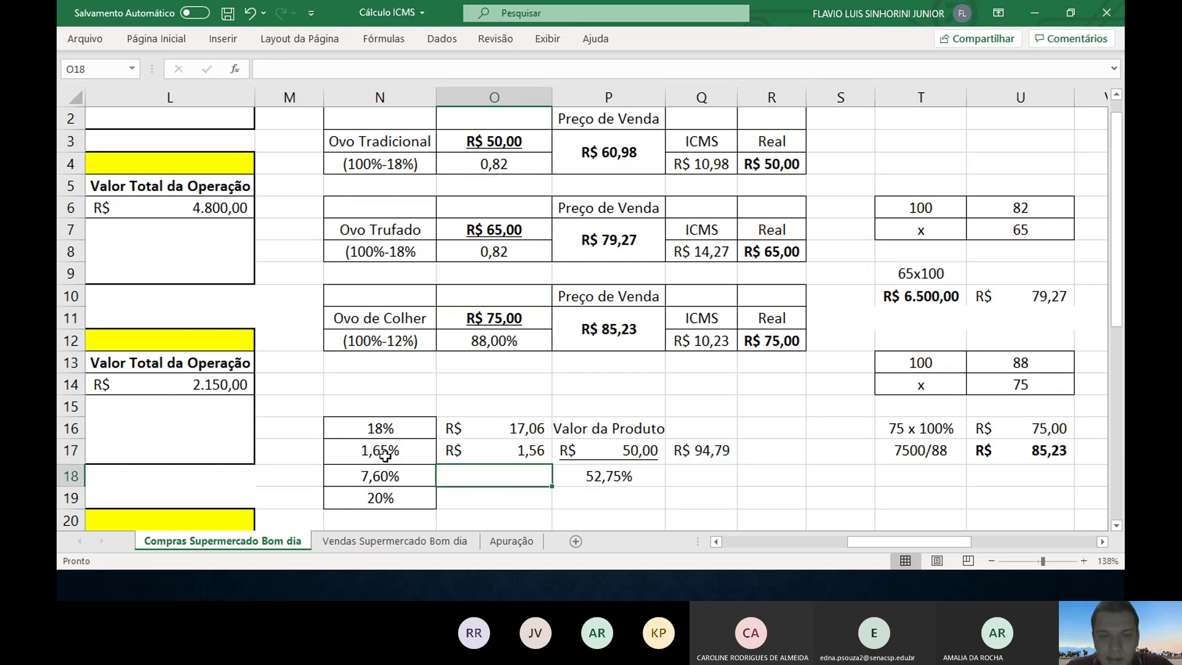
# - Calculate the 7,60% amount in cell O18 with the formula =Q17*N18
pyautogui.write('=')
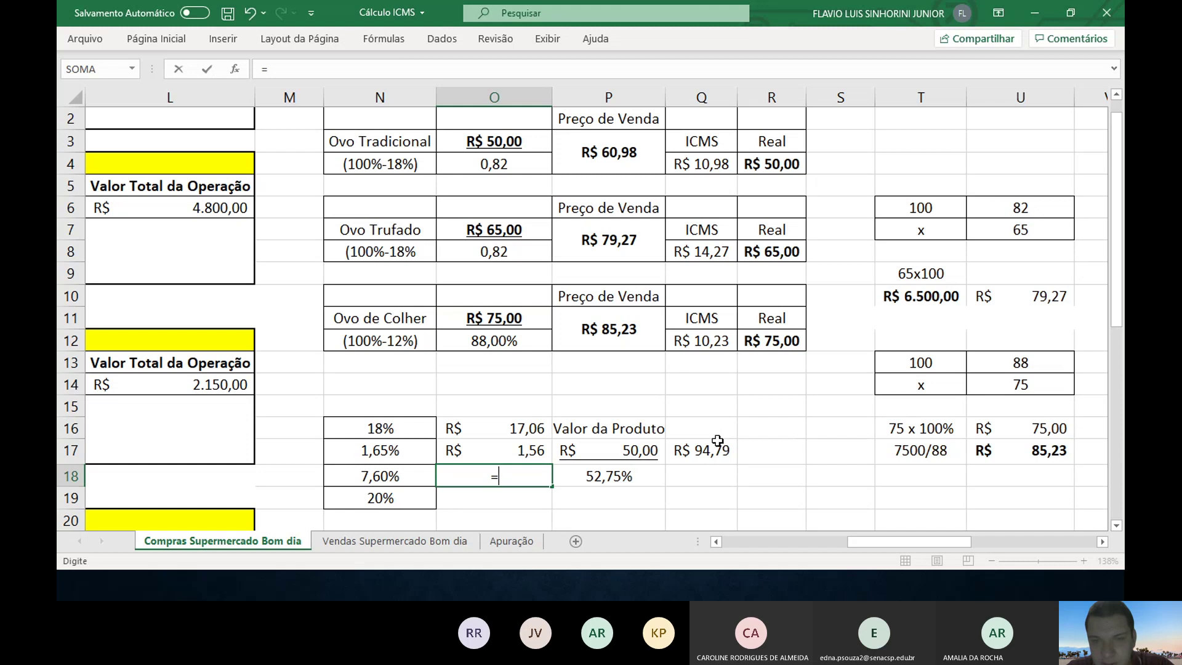
pyautogui.click(717, 440)
pyautogui.write('*')
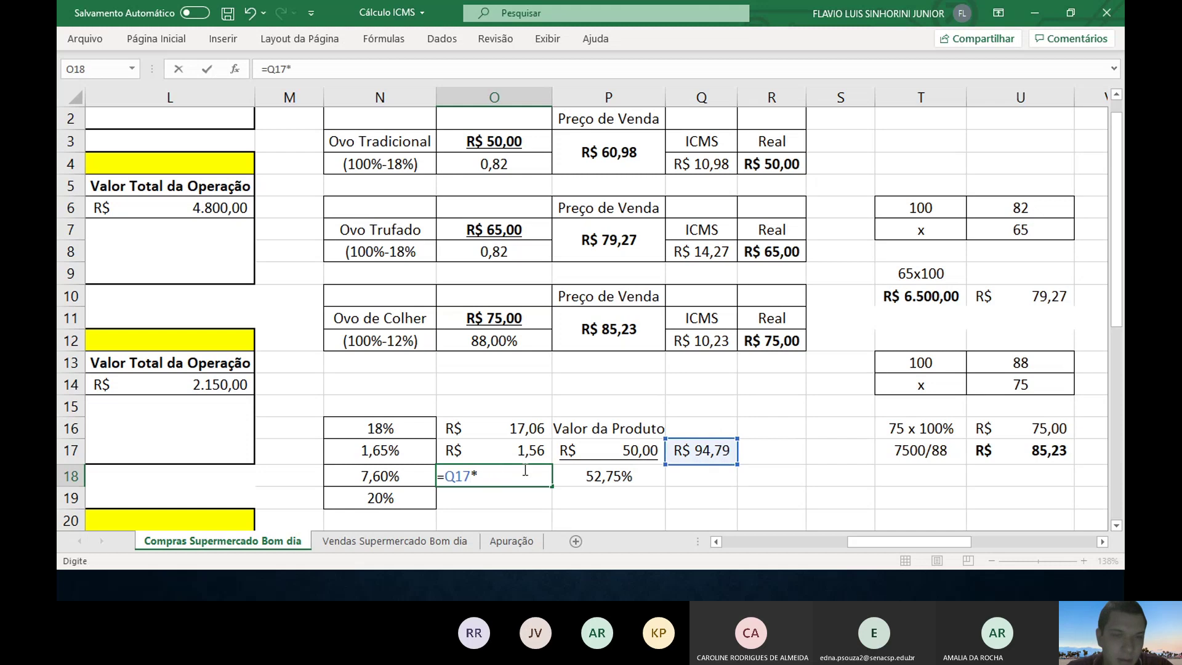
pyautogui.click(376, 483)
pyautogui.press('Return')
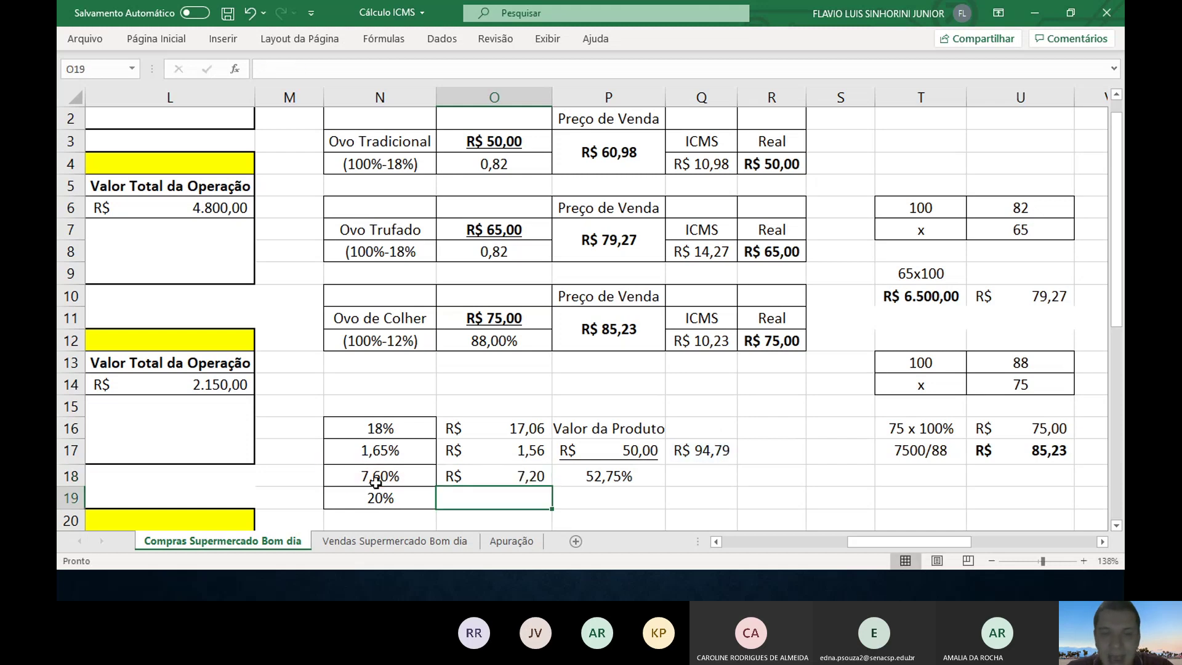
# - Calculate the 20% amount in cell O19 by multiplying the selling price in Q17 by the rate in N19
pyautogui.write('=')
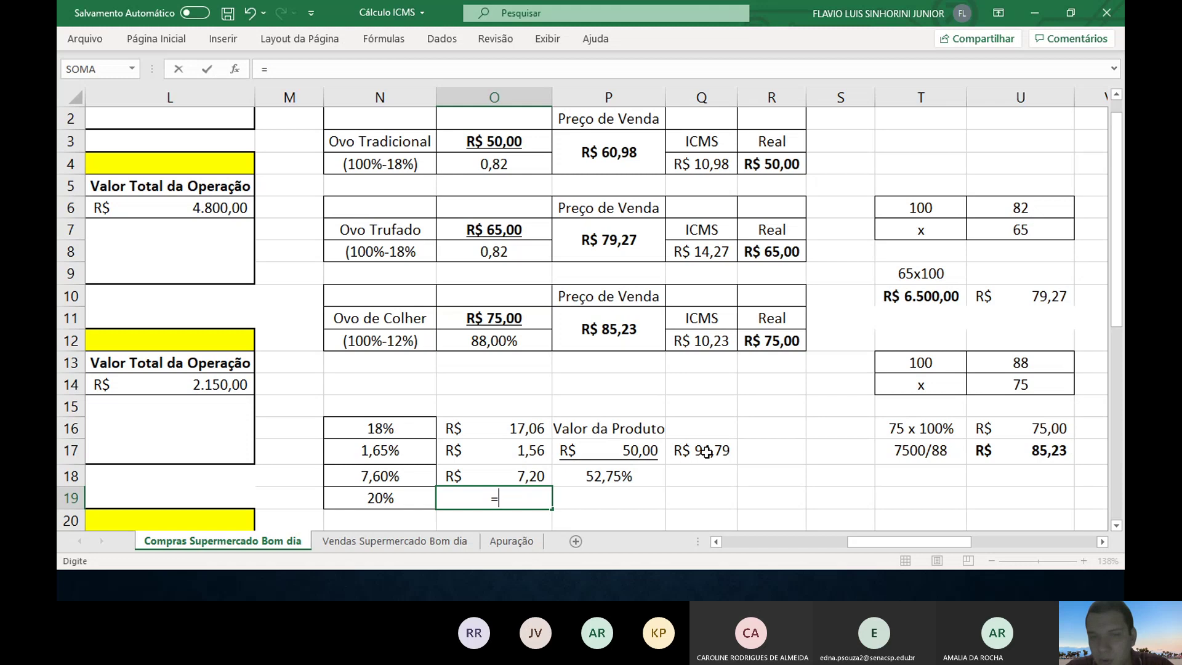
pyautogui.click(706, 452)
pyautogui.write('*')
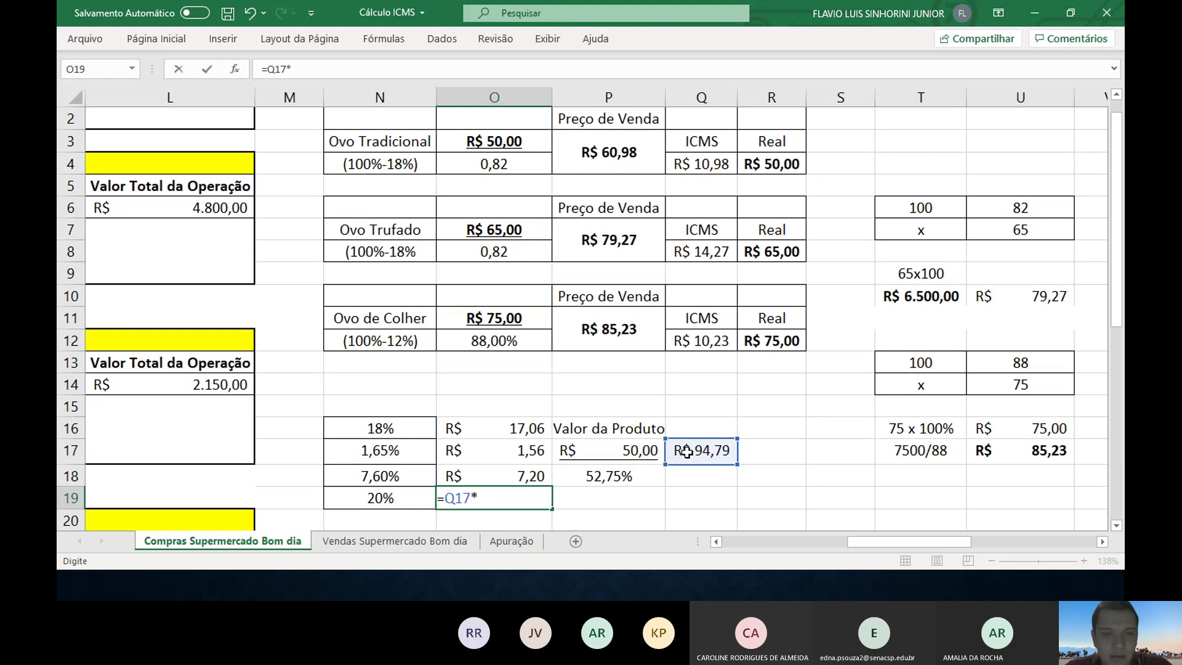
pyautogui.click(383, 496)
pyautogui.press('Return')
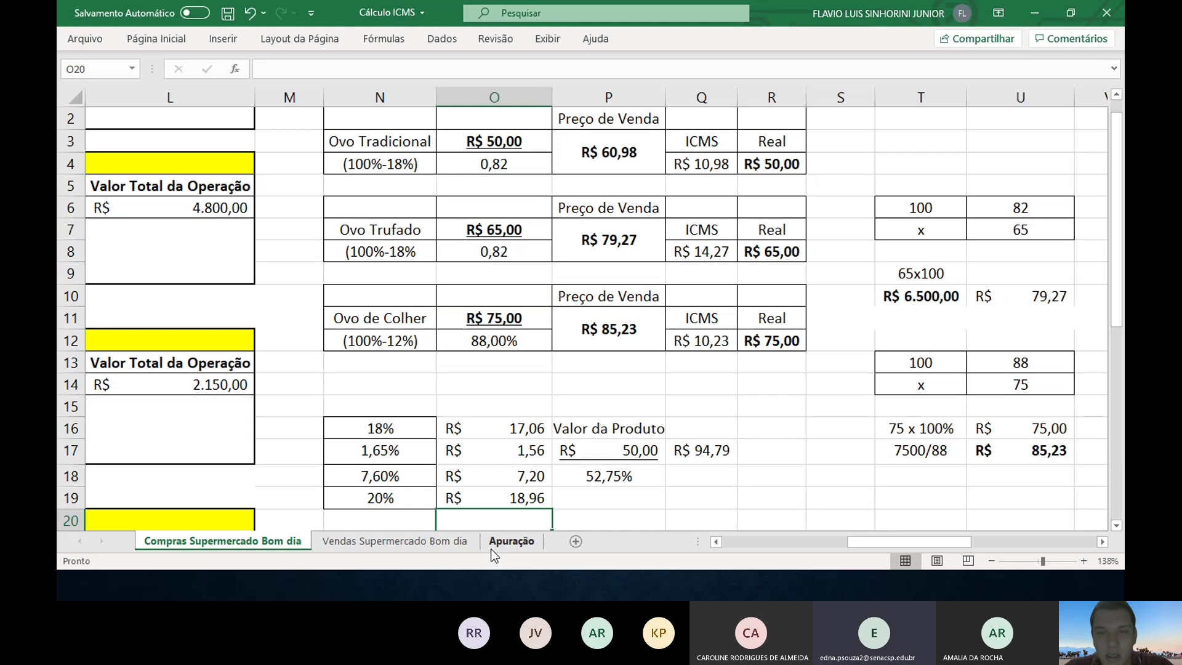
# - Enter the label Soma in cell N20 below the list of rates
pyautogui.scroll(-2, 651, 490)
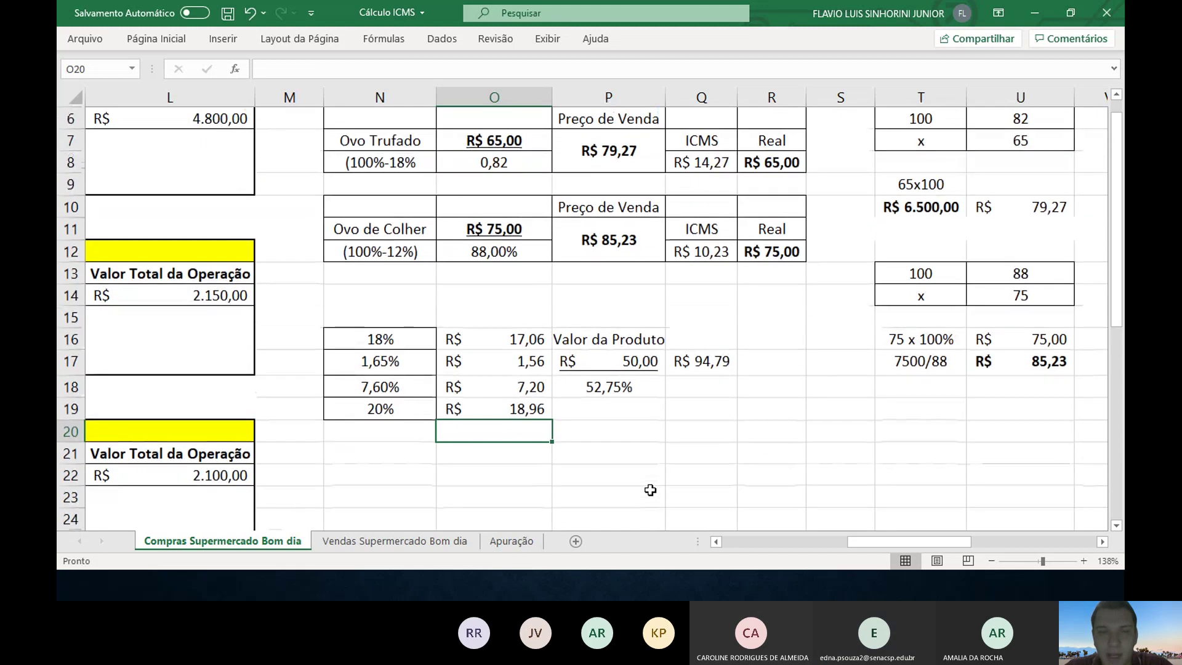
pyautogui.click(382, 430)
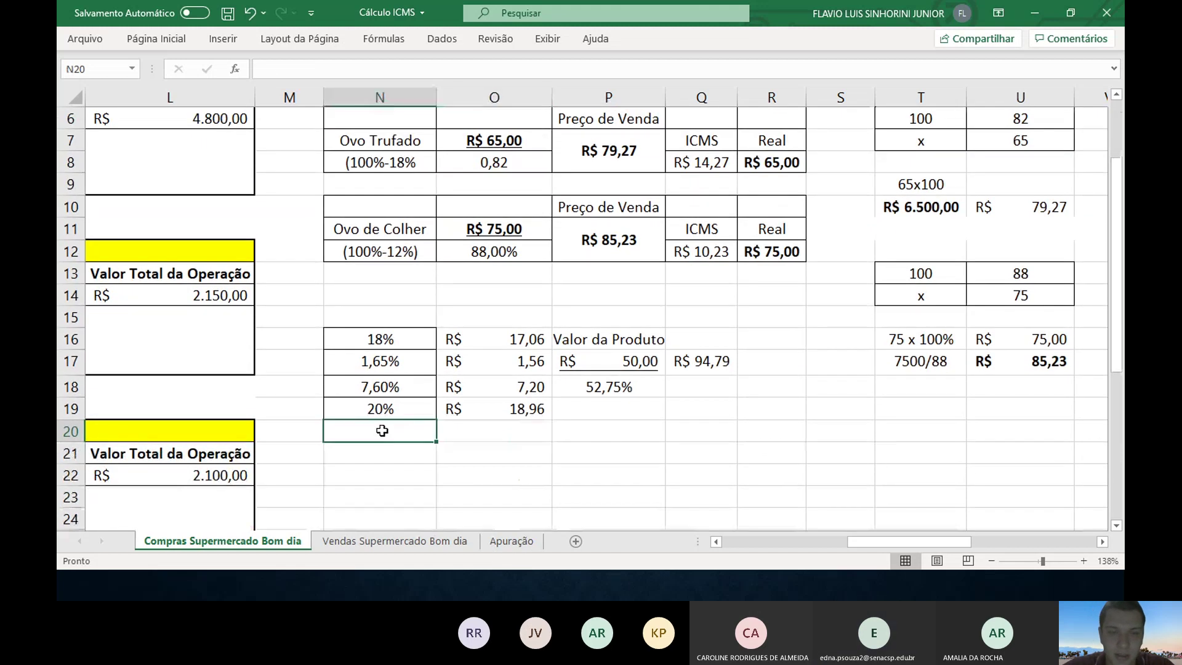
pyautogui.write('SOma')
pyautogui.press('BackSpace')
pyautogui.press('BackSpace')
pyautogui.press('BackSpace')
pyautogui.press('BackSpace')
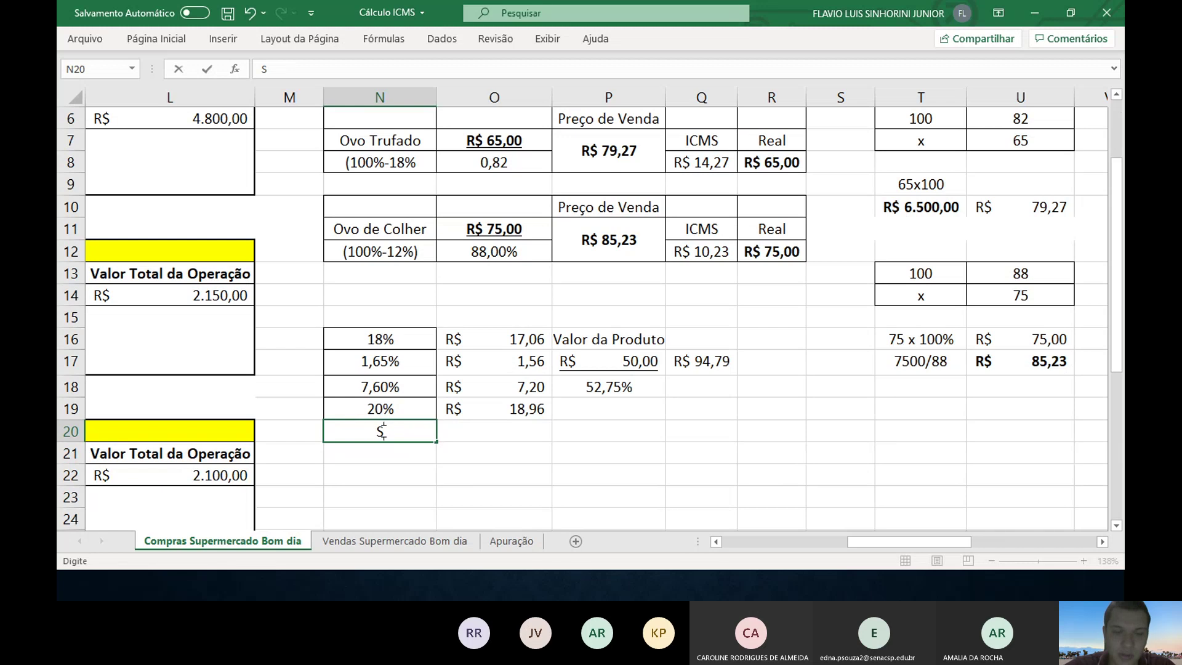
pyautogui.write('om')
pyautogui.press('BackSpace')
pyautogui.press('BackSpace')
pyautogui.write('Soma')
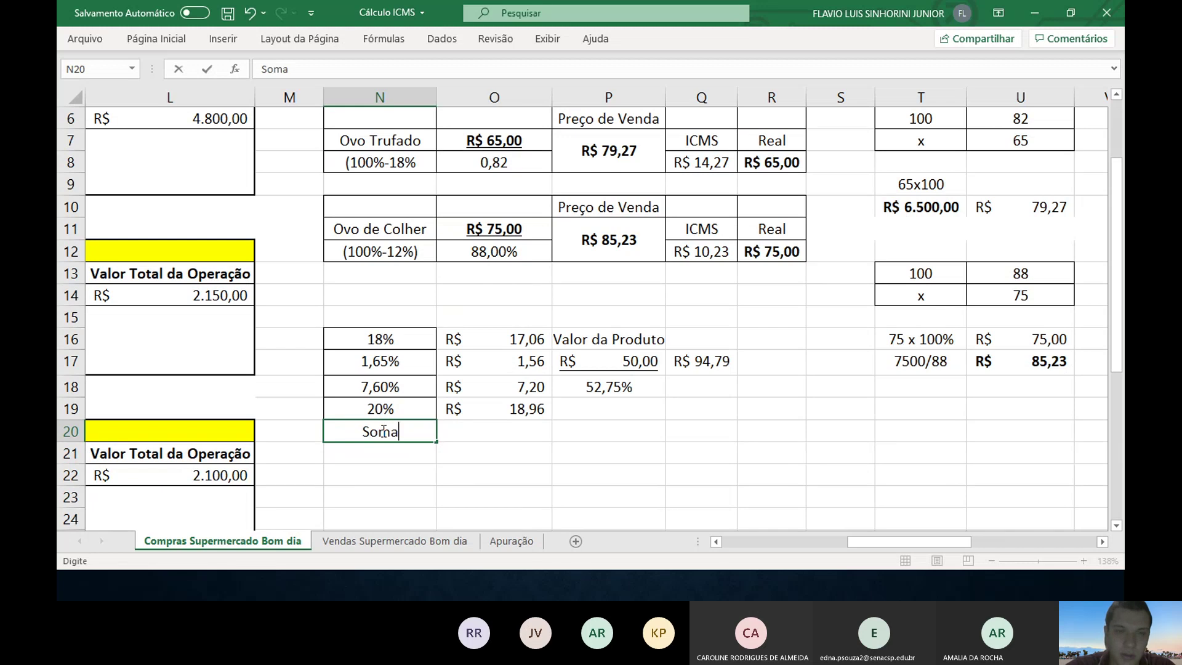
pyautogui.press('Return')
# - Total the four rate amounts in cell O20 with a SOMA formula over O16:O19
pyautogui.click(382, 430)
pyautogui.press('Right')
pyautogui.write('=')
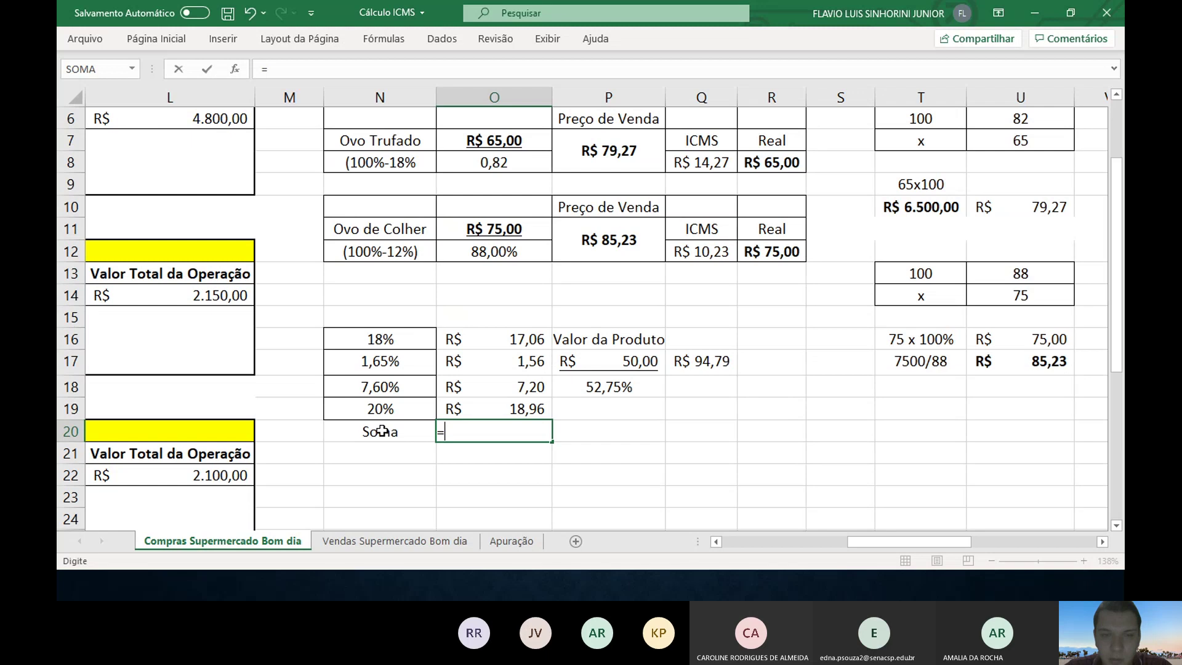
pyautogui.write('soma(')
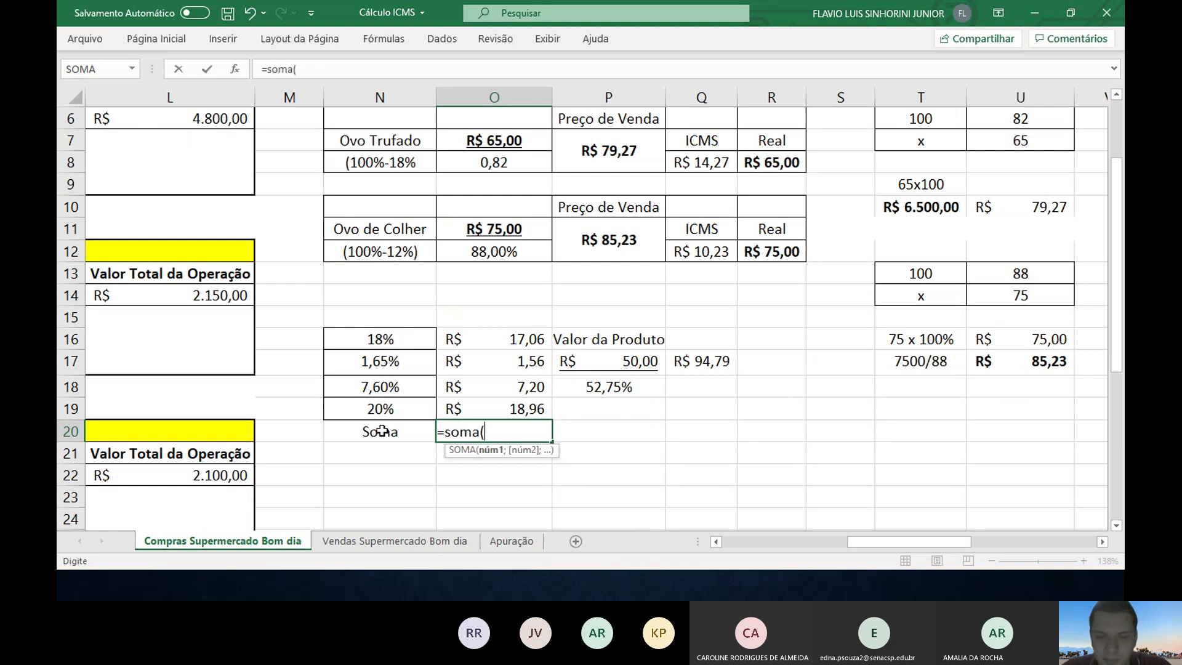
pyautogui.press('Up')
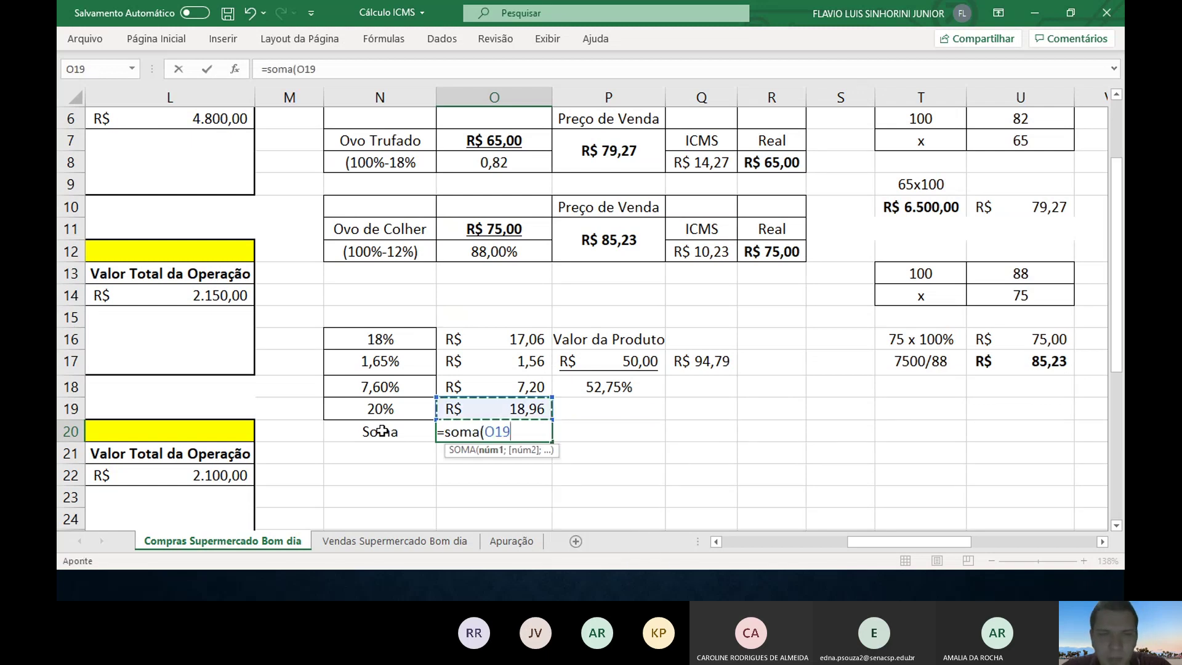
pyautogui.hotkey('shift', 'Up')
pyautogui.hotkey('shift', 'Up')
pyautogui.hotkey('shift', 'Up')
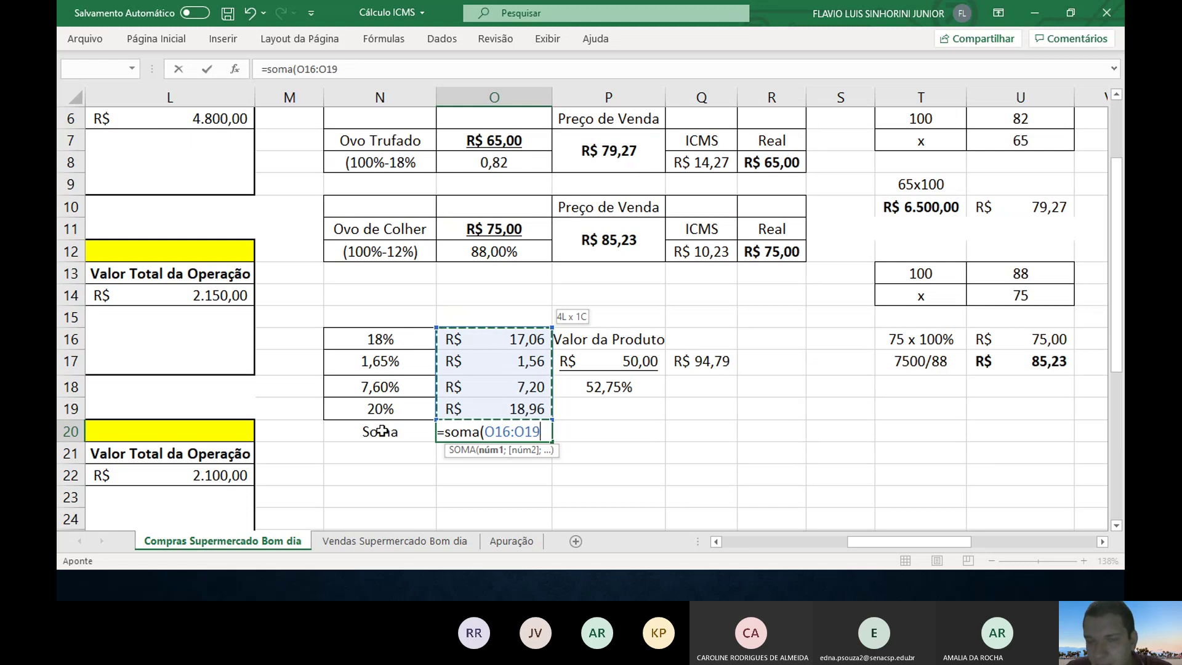
pyautogui.press('Return')
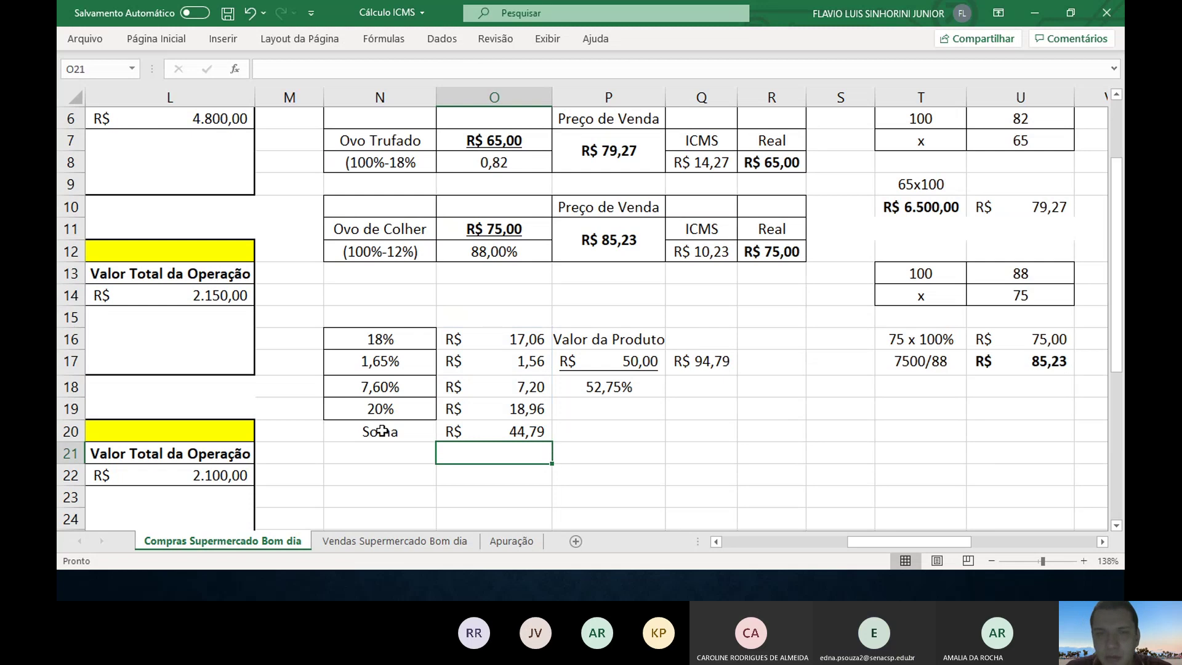
# - Subtract the summed amounts from the selling price in cell Q20 with the formula =Q17-O20
pyautogui.press('Up')
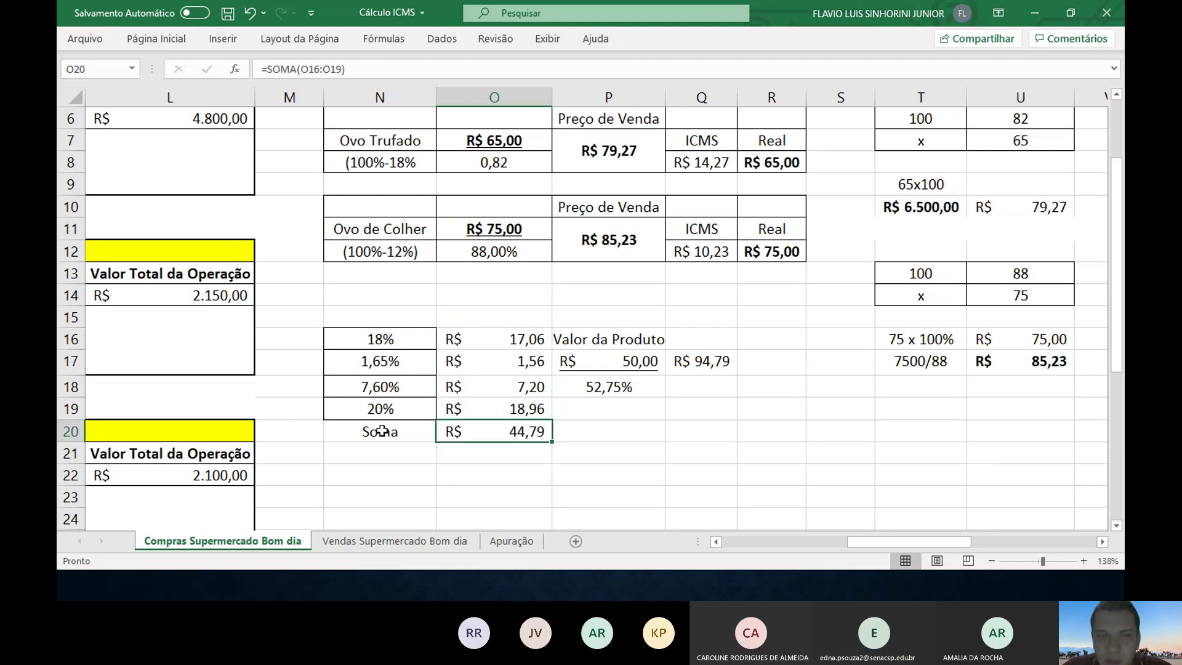
pyautogui.press('Down')
pyautogui.press('Down')
pyautogui.press('Down')
pyautogui.press('Right')
pyautogui.press('Right')
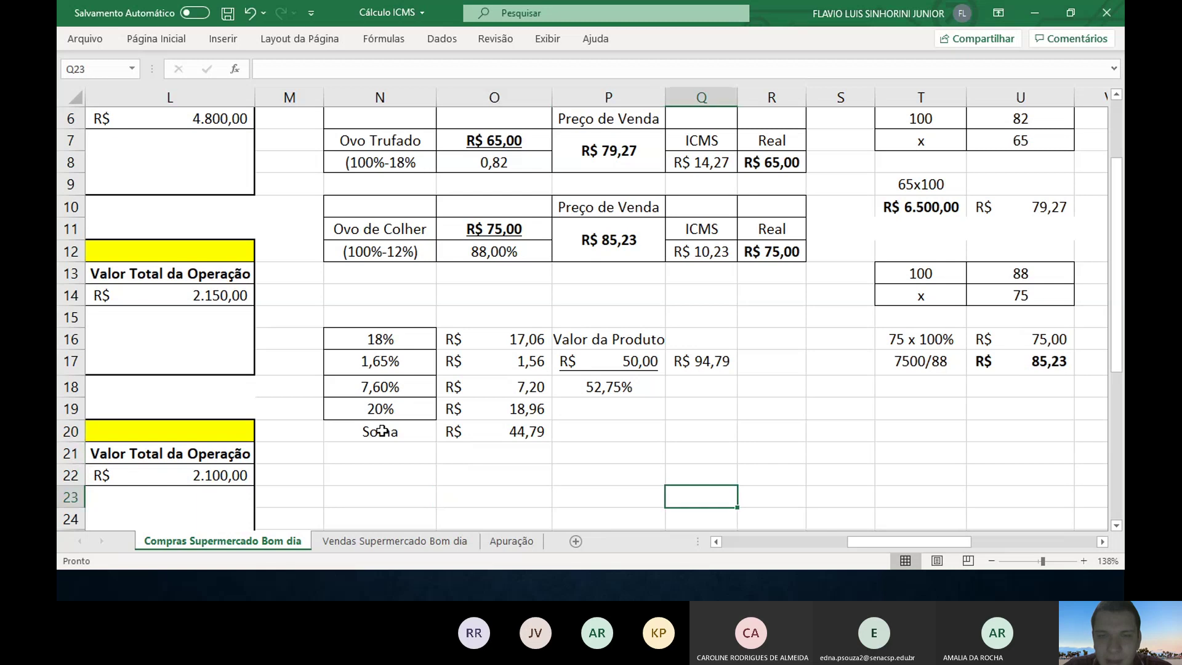
pyautogui.press('Up')
pyautogui.press('Up')
pyautogui.press('Up')
pyautogui.write('=')
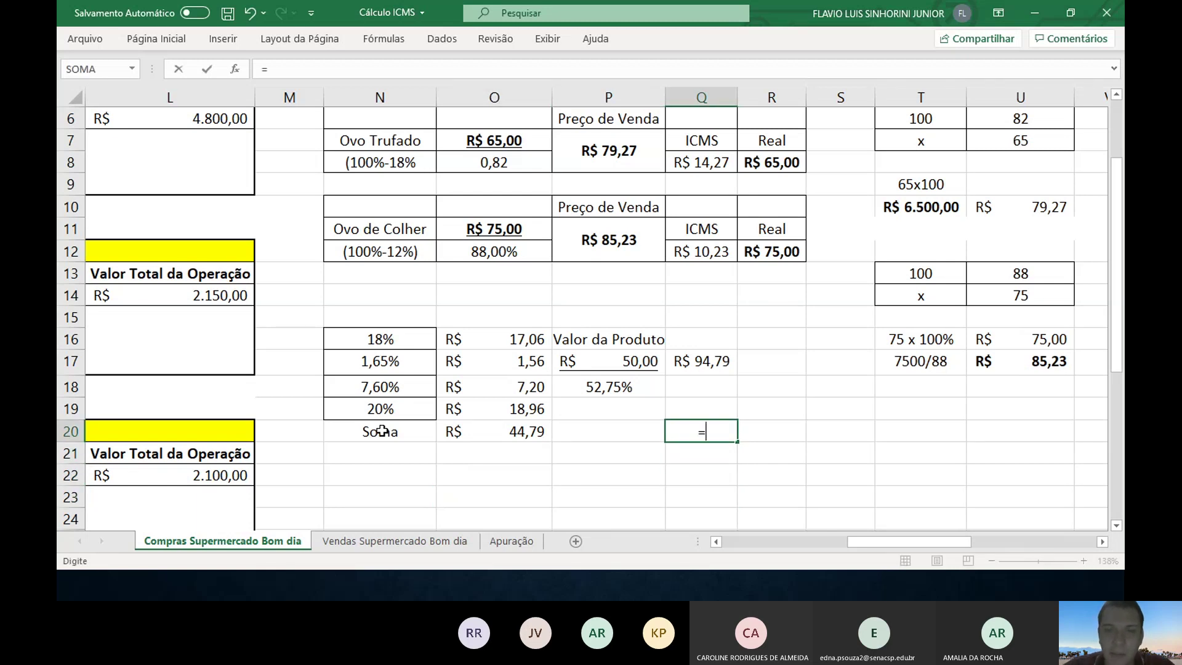
pyautogui.click(688, 355)
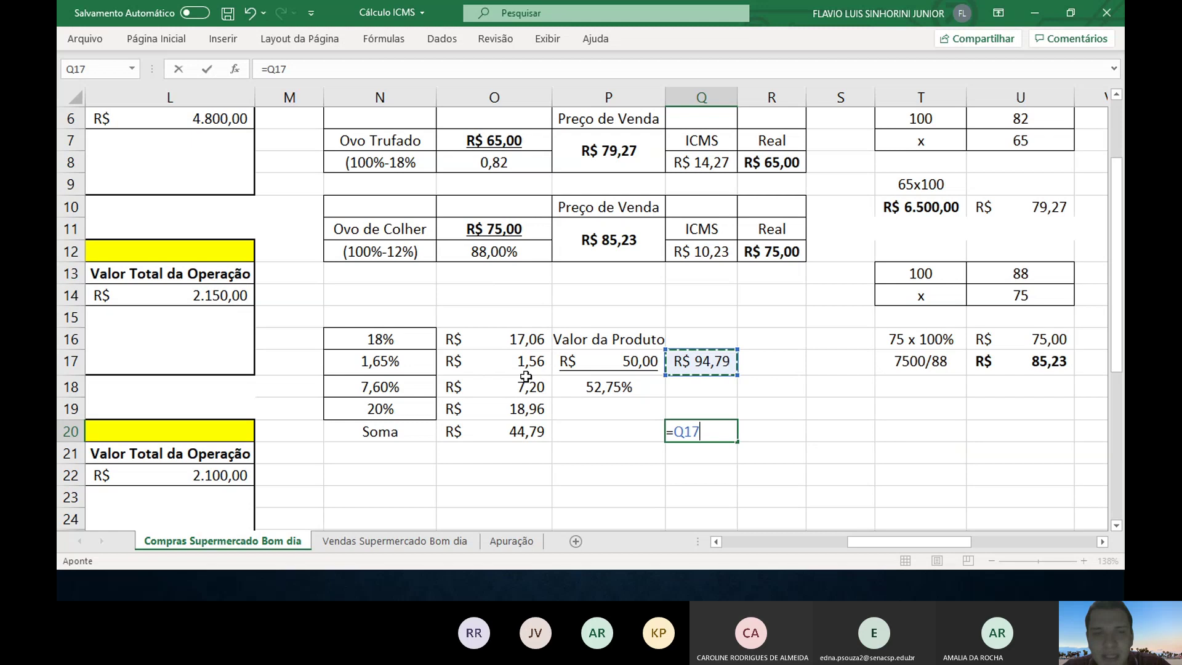
pyautogui.click(519, 435)
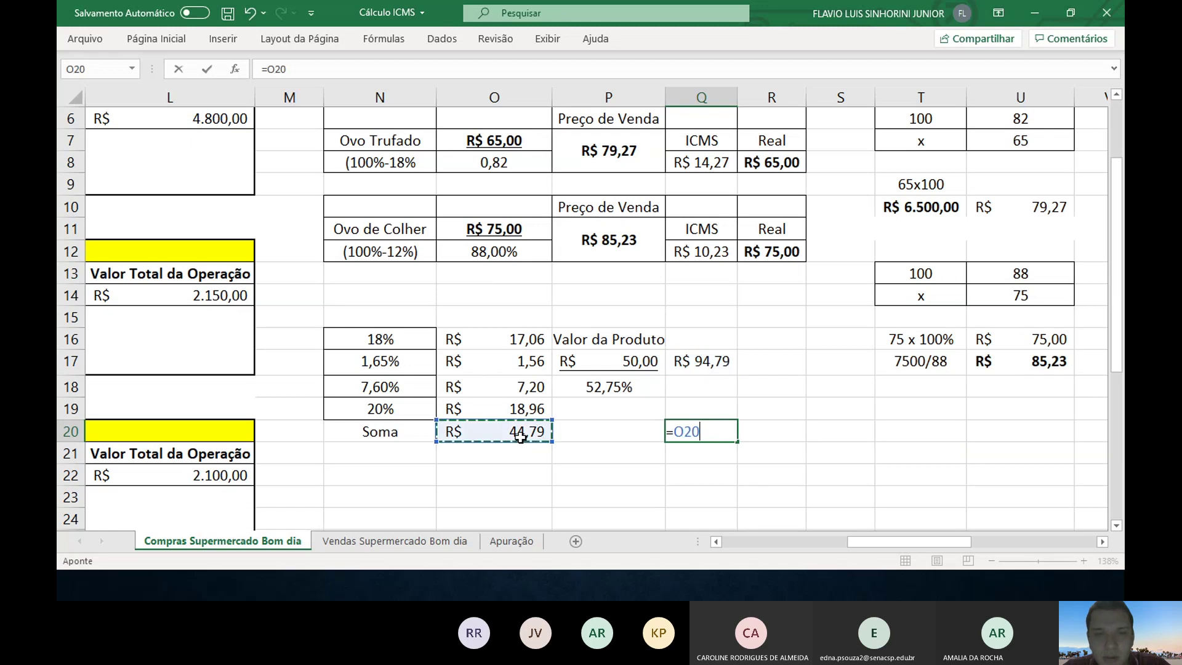
pyautogui.click(689, 362)
pyautogui.write('-')
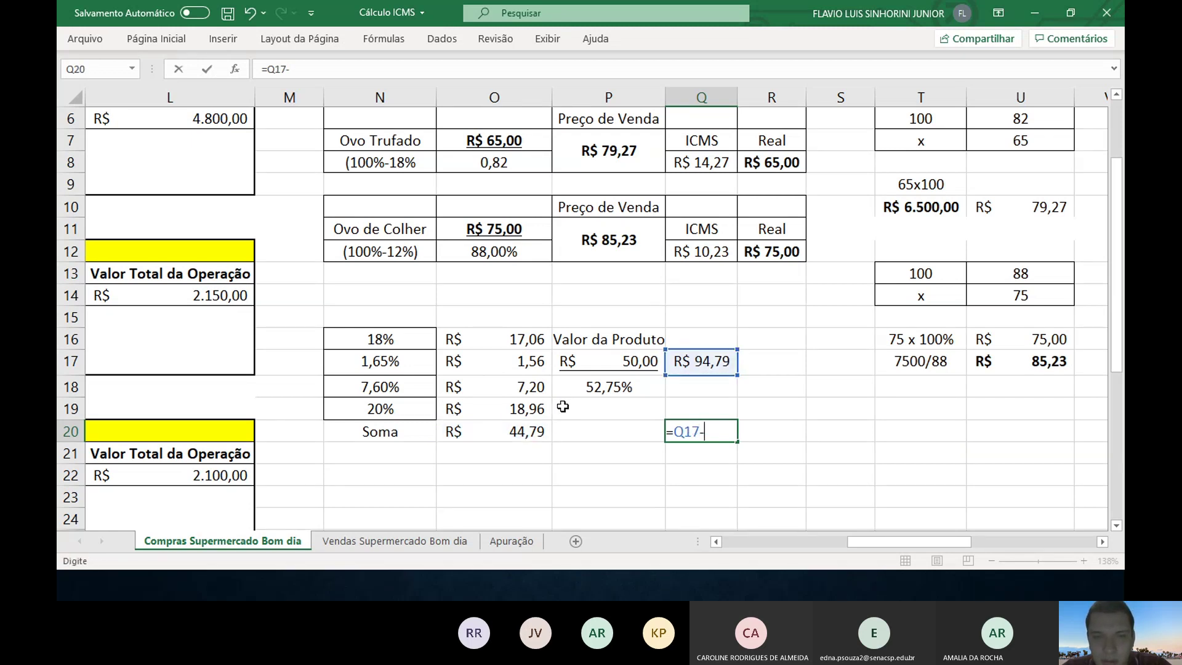
pyautogui.click(517, 431)
pyautogui.press('Return')
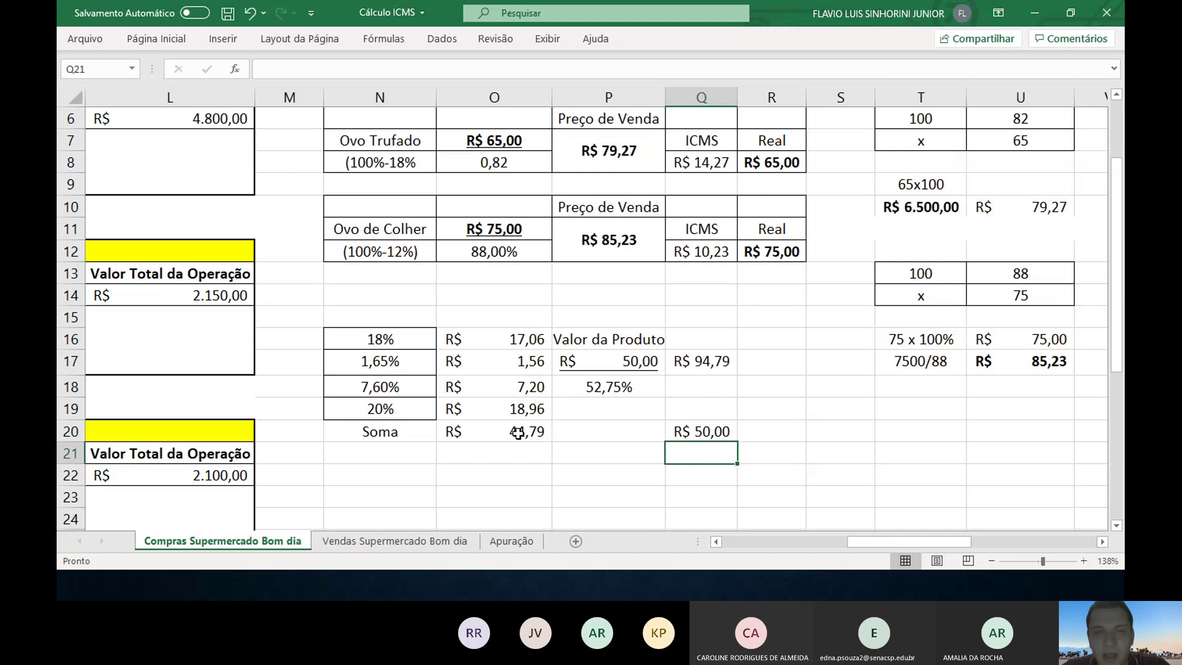
# - Make the net amount in Q20 and the product value in P17 bold
pyautogui.press('Up')
pyautogui.press('Left')
pyautogui.press('Up')
pyautogui.press('Up')
pyautogui.press('Up')
pyautogui.press('Up')
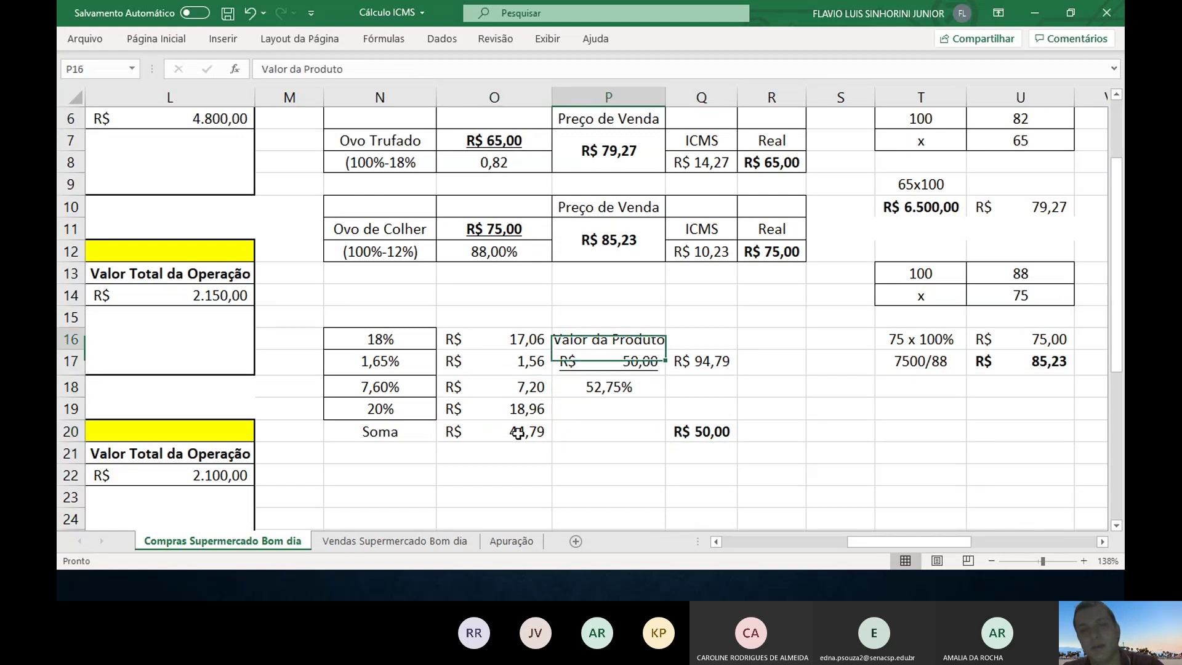
pyautogui.press('Down')
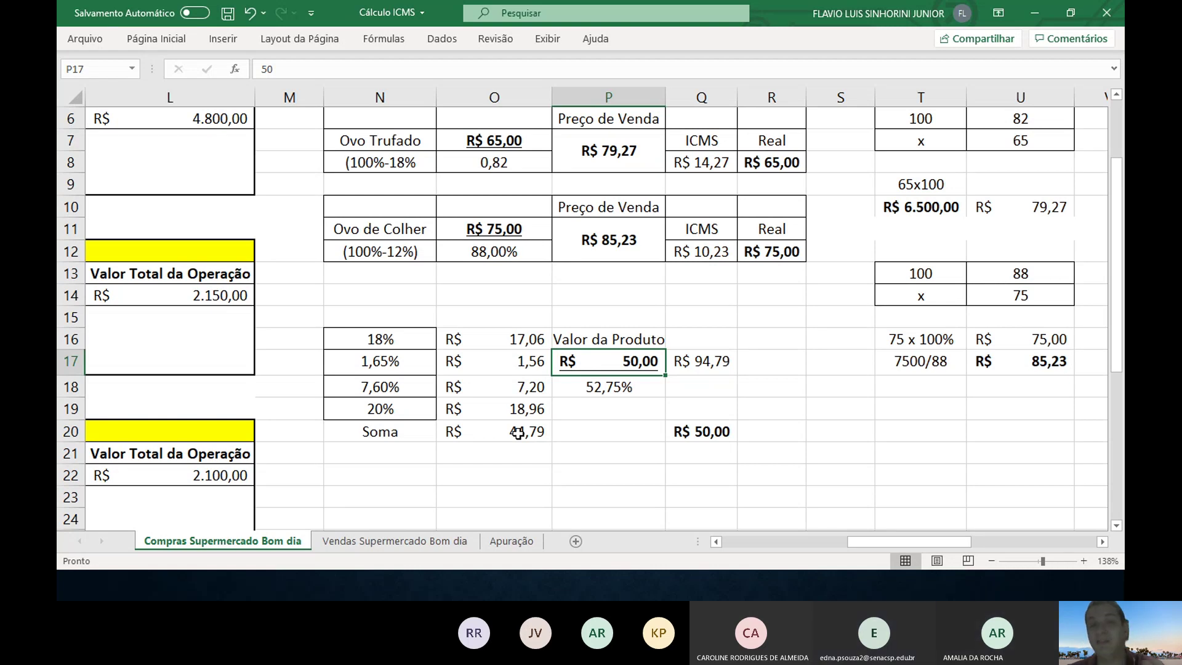
# - Insert blank cells at N20:O20, shifting the Soma label and its total down one row
pyautogui.click(360, 422)
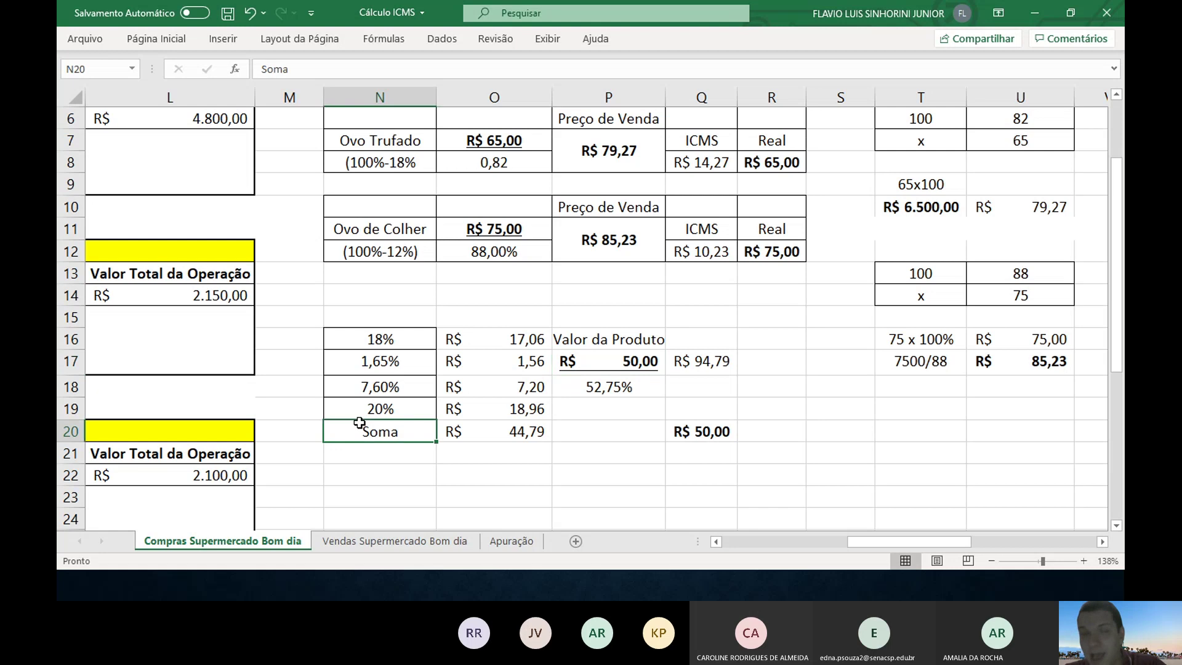
pyautogui.hotkey('shift', 'Right')
pyautogui.hotkey('ctrl', '+')
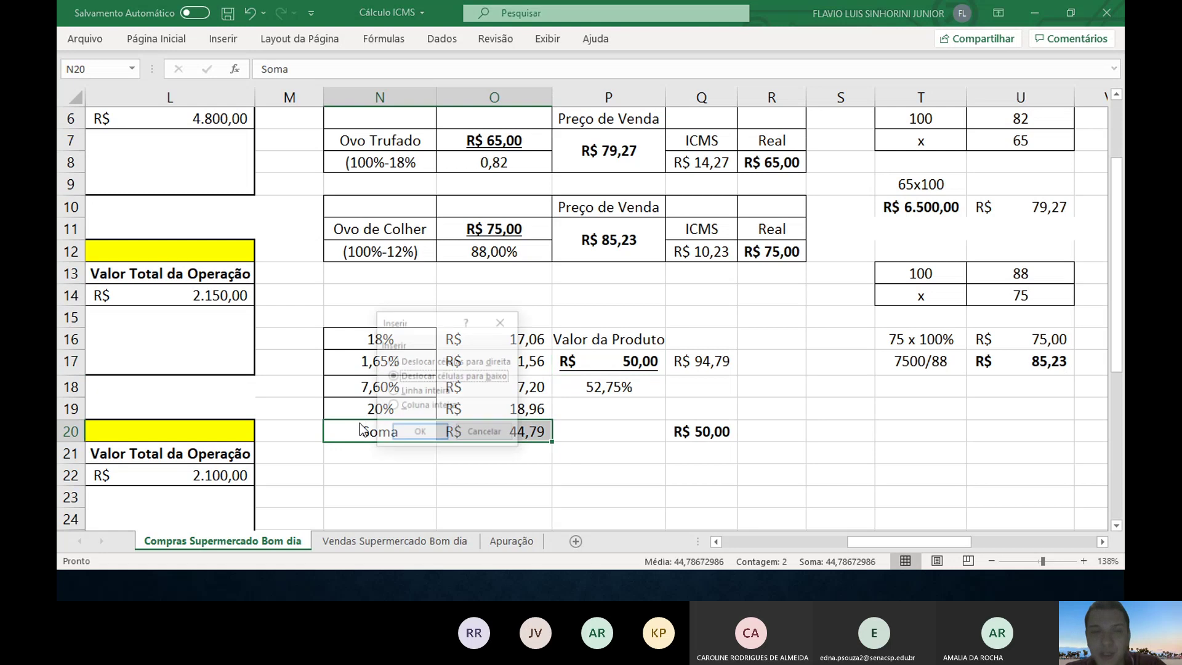
pyautogui.press('Escape')
pyautogui.hotkey('ctrl', '+')
pyautogui.press('Return')
# - Enter an additional rate of 2% in cell N20 below the 20% rate
pyautogui.click(360, 423)
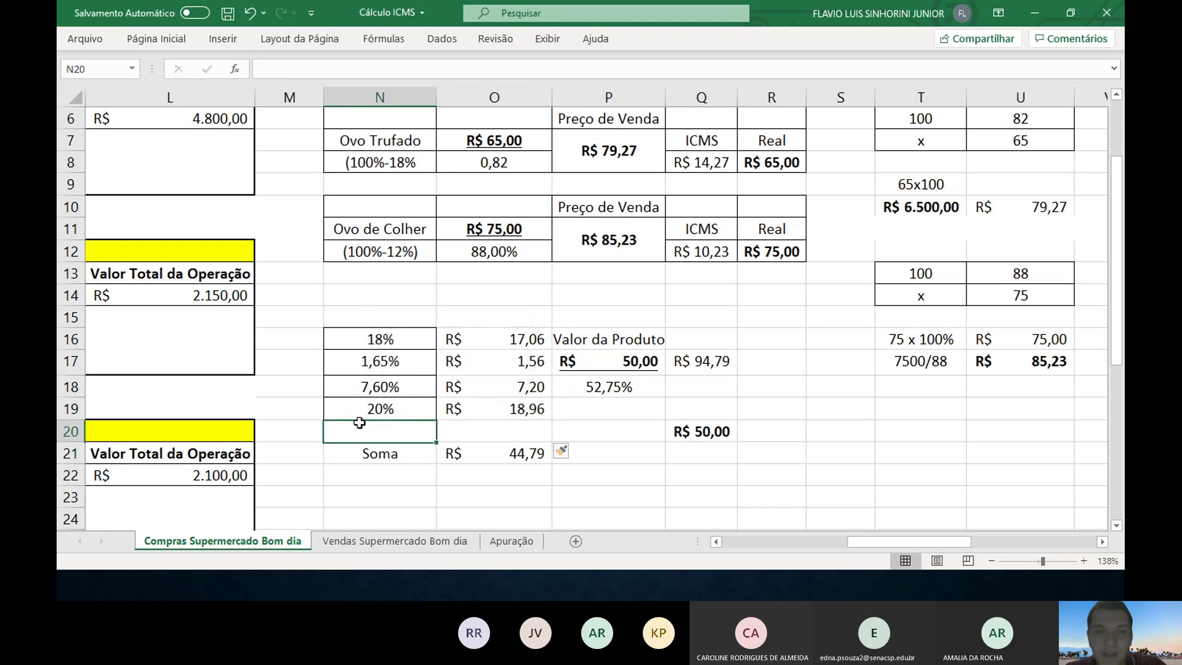
pyautogui.write('2%')
pyautogui.press('Return')
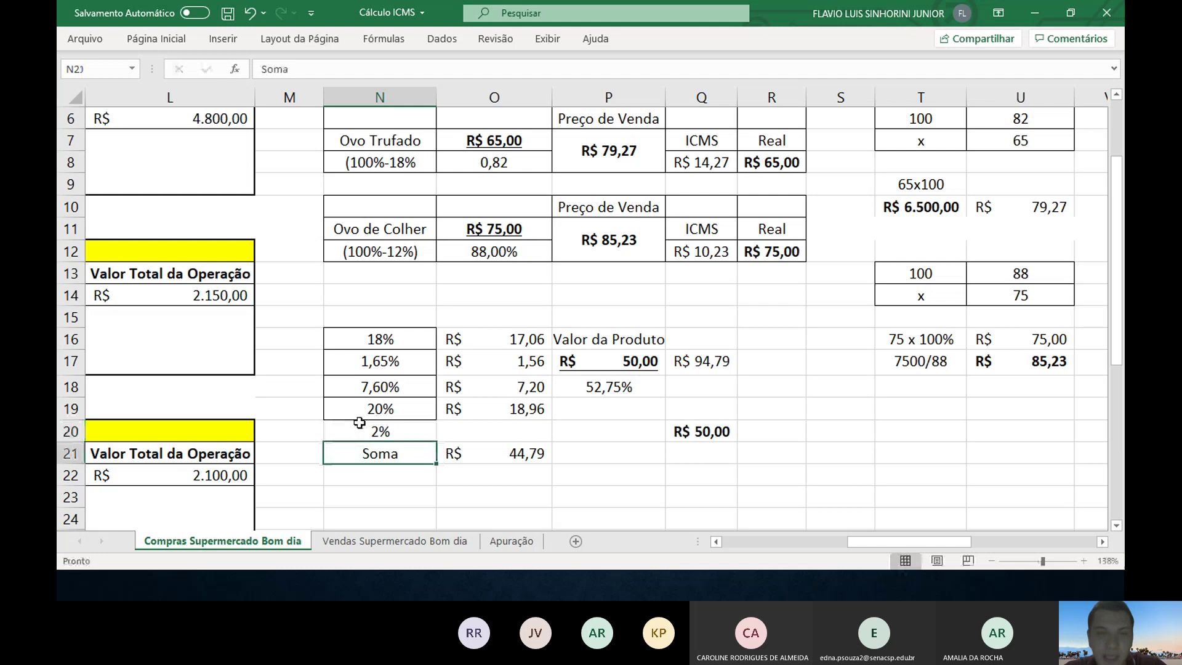
# - Add the 2% rate to the formula in cell P18, making it =100%-(18%+1,65%+7,6%+20%+2%)
pyautogui.press('Up')
pyautogui.press('Up')
pyautogui.press('Right')
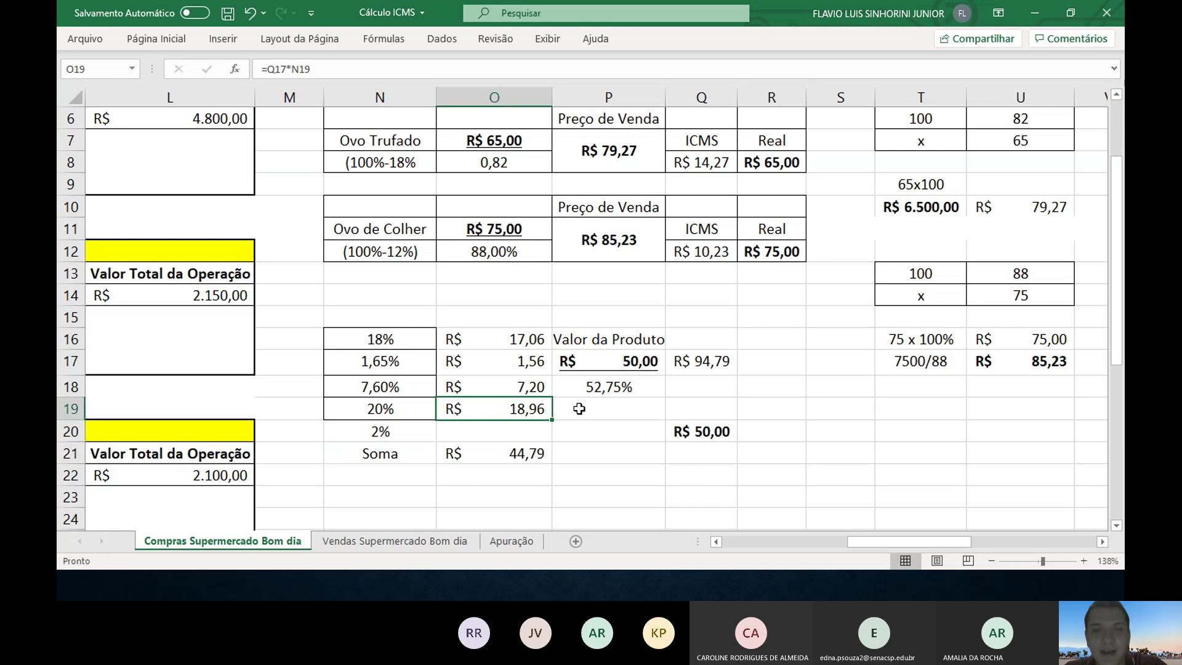
pyautogui.click(609, 387)
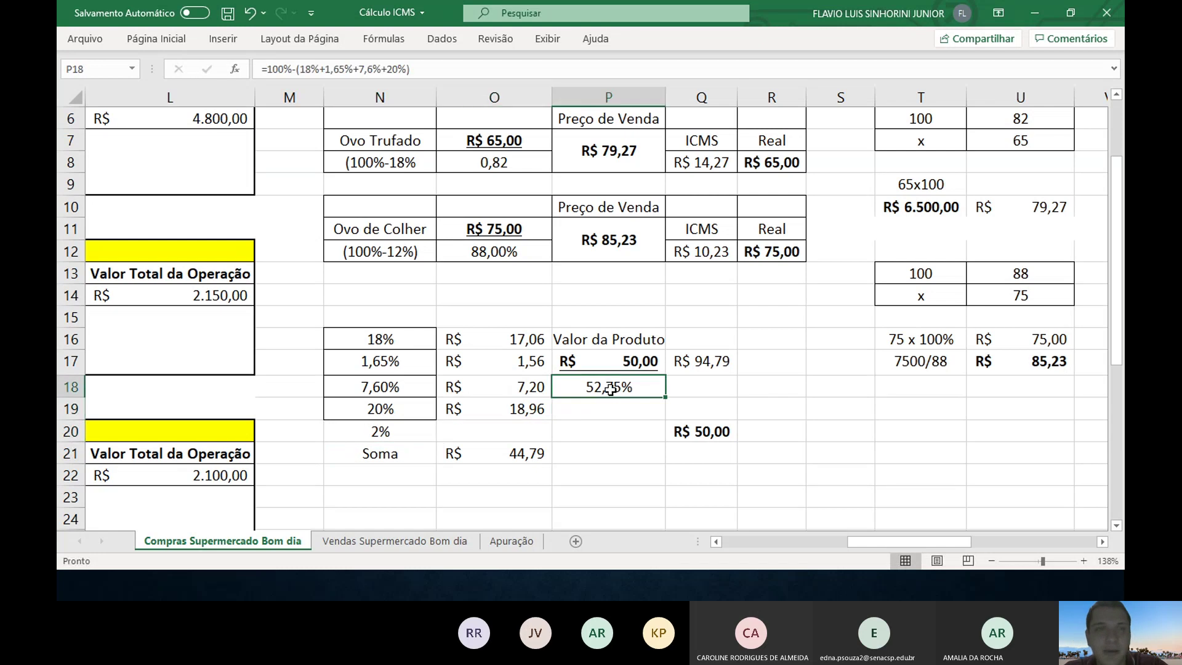
pyautogui.click(408, 69)
pyautogui.write('+2%')
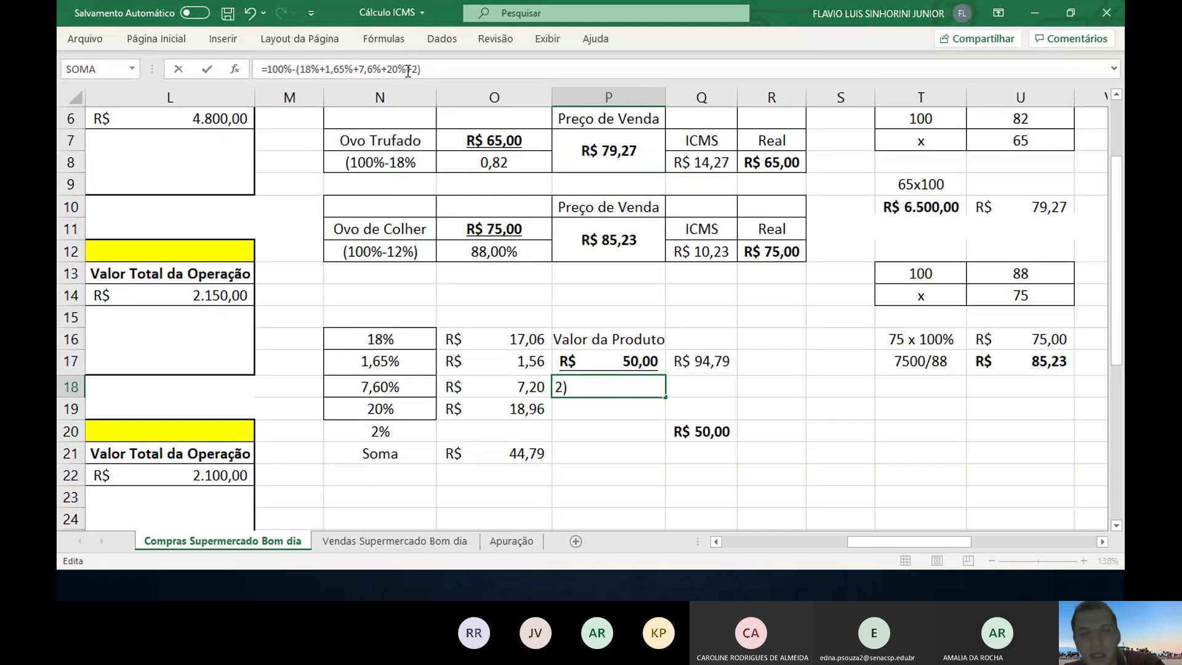
pyautogui.press('Return')
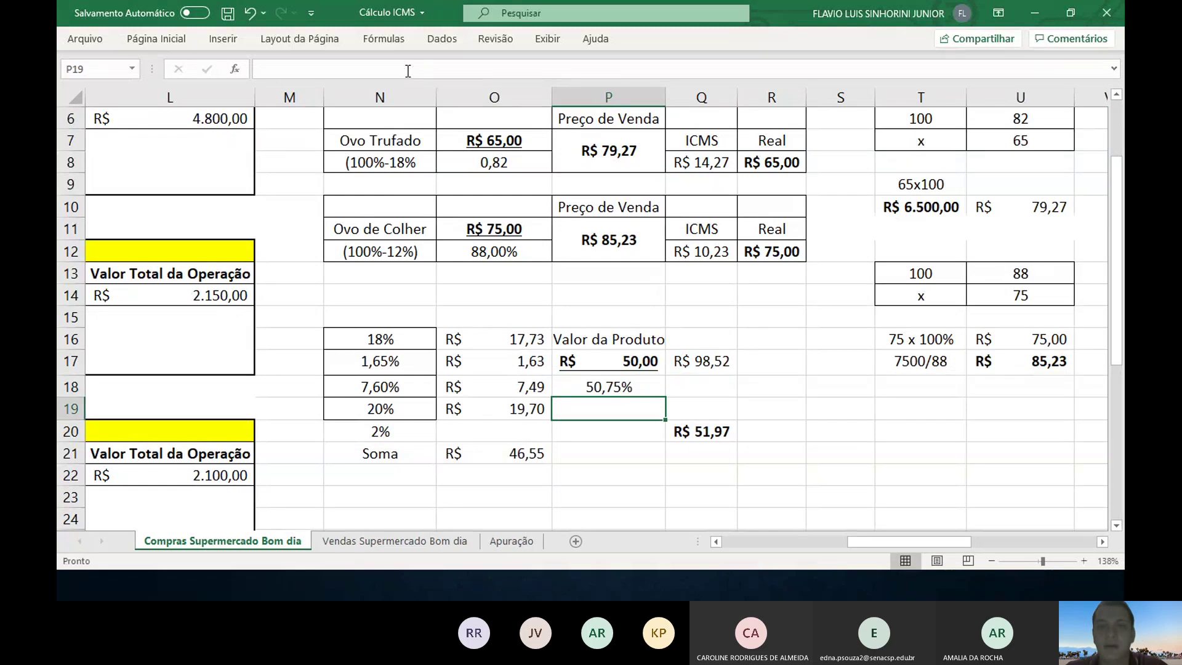
# - Calculate the 2% amount in cell O20 by multiplying the selling price in Q17 by the rate in N20
pyautogui.press('Up')
pyautogui.press('Up')
pyautogui.press('Right')
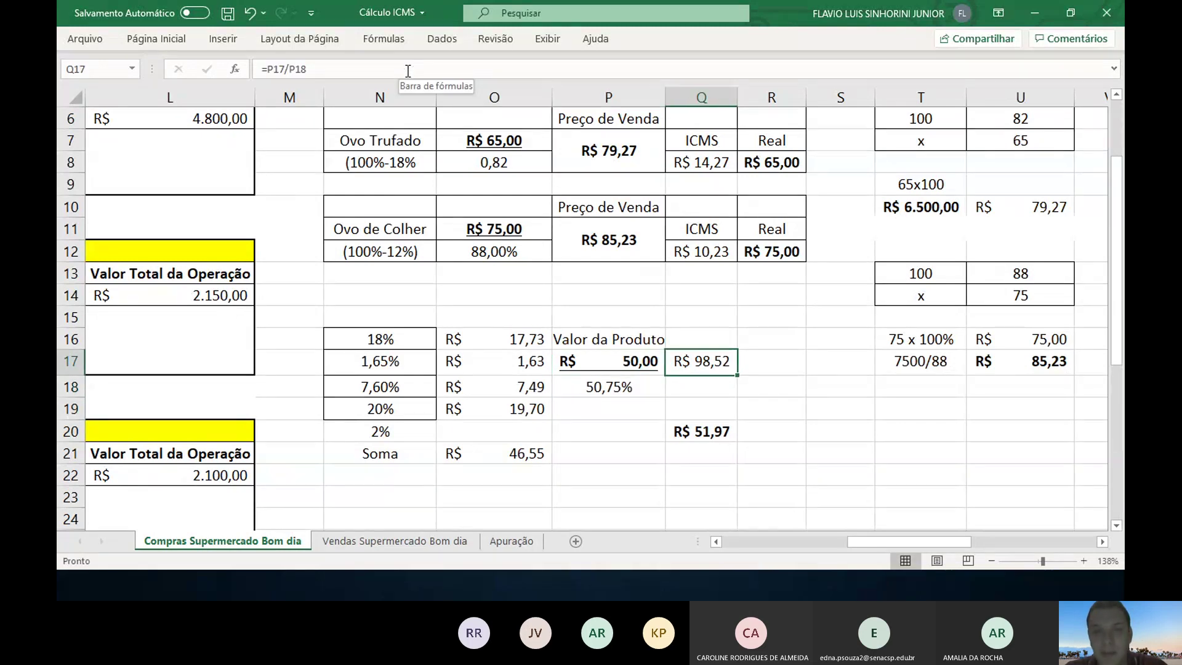
pyautogui.click(489, 429)
pyautogui.write('=')
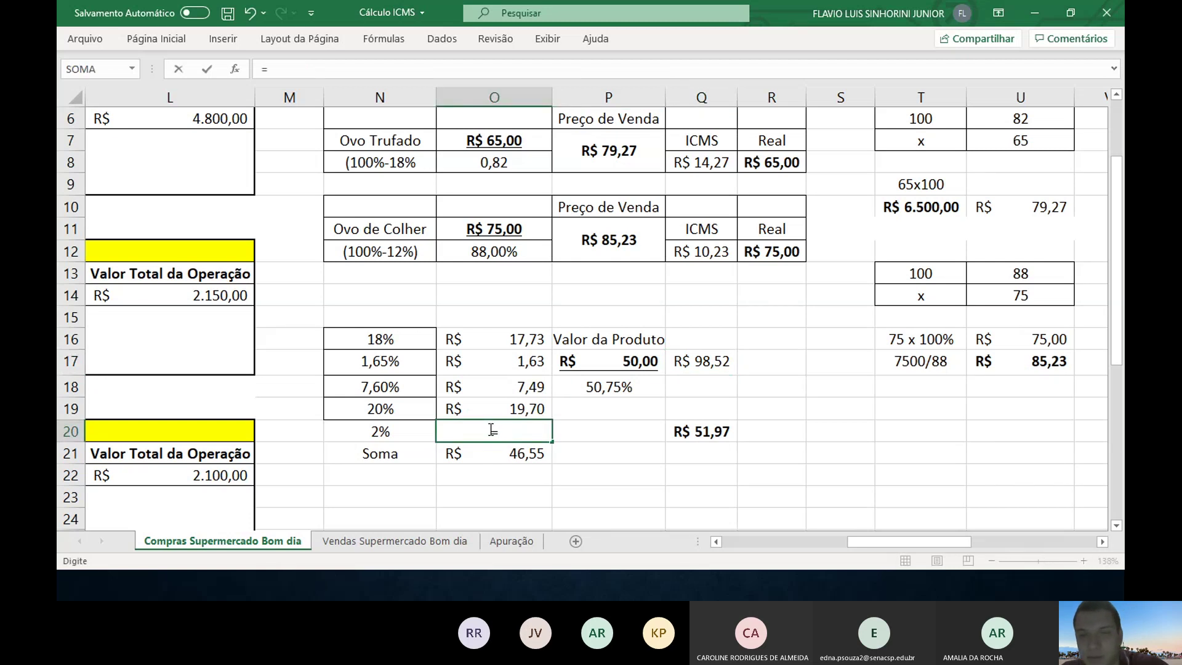
pyautogui.click(699, 362)
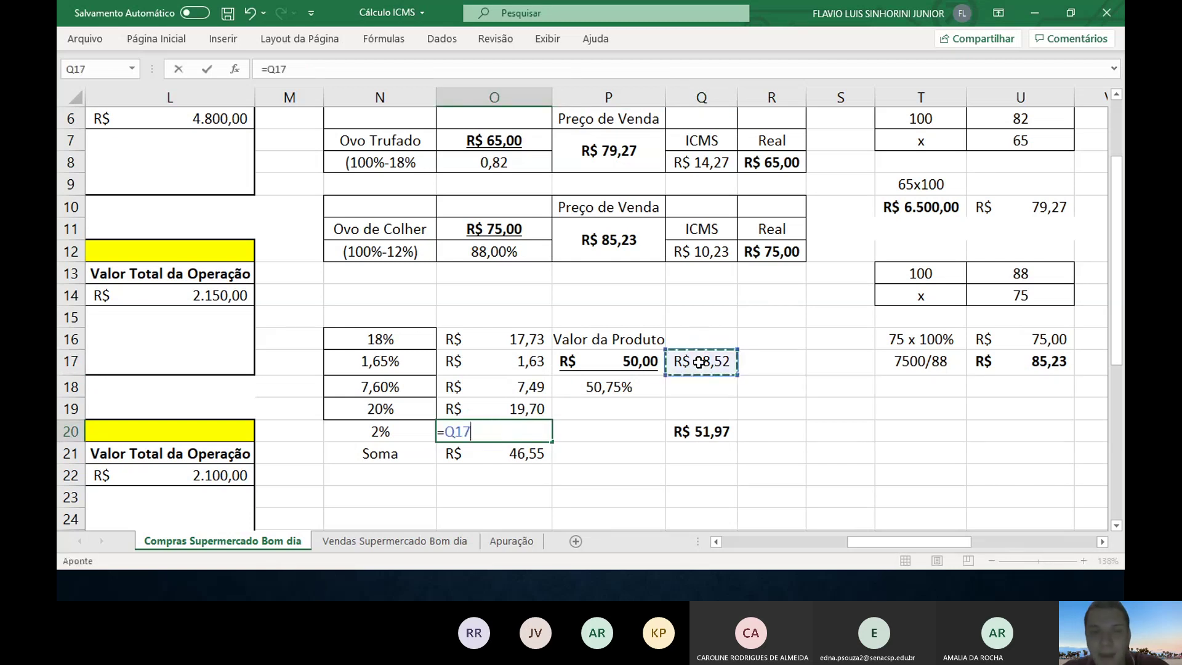
pyautogui.write('*')
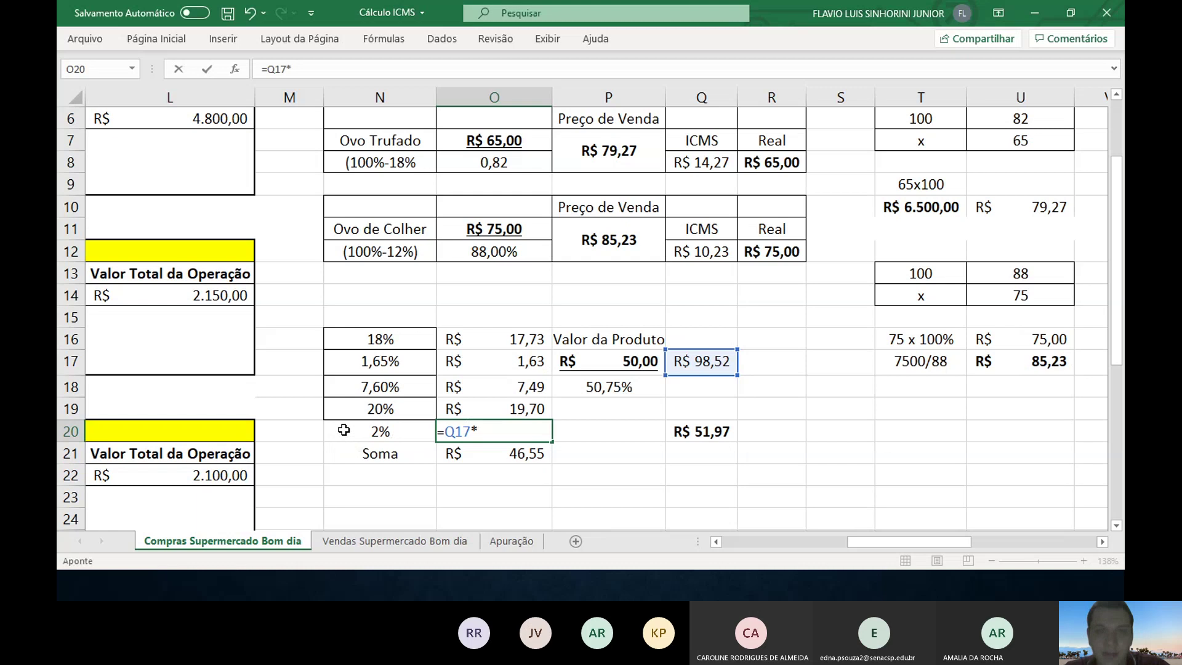
pyautogui.click(344, 431)
pyautogui.press('Return')
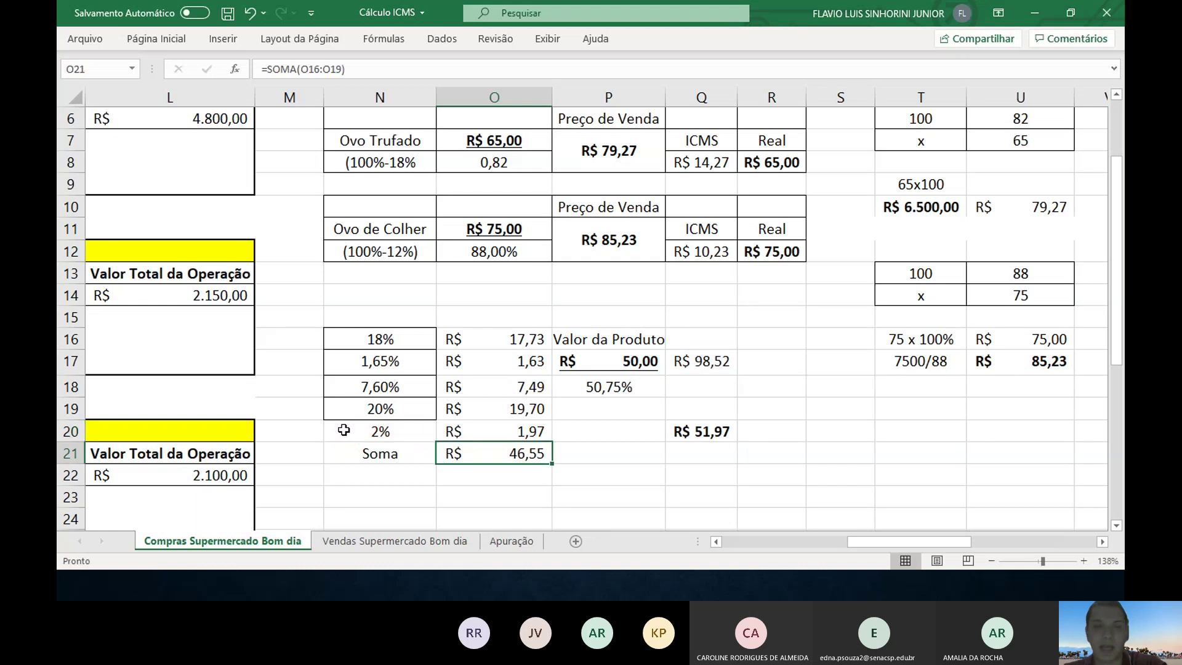
# - Extend the Soma total in O21 to include the 2% amount, summing O16:O20, and check the net amount in Q20
pyautogui.press('F2')
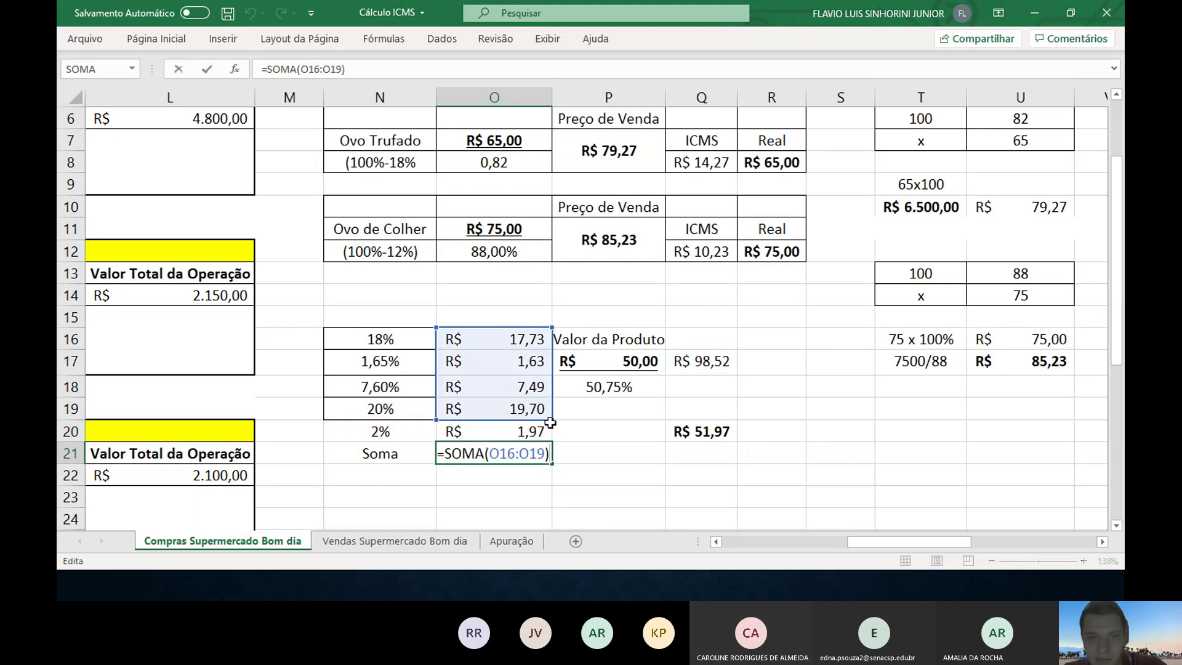
pyautogui.moveTo(550, 418); pyautogui.dragTo(550, 441)
pyautogui.press('Return')
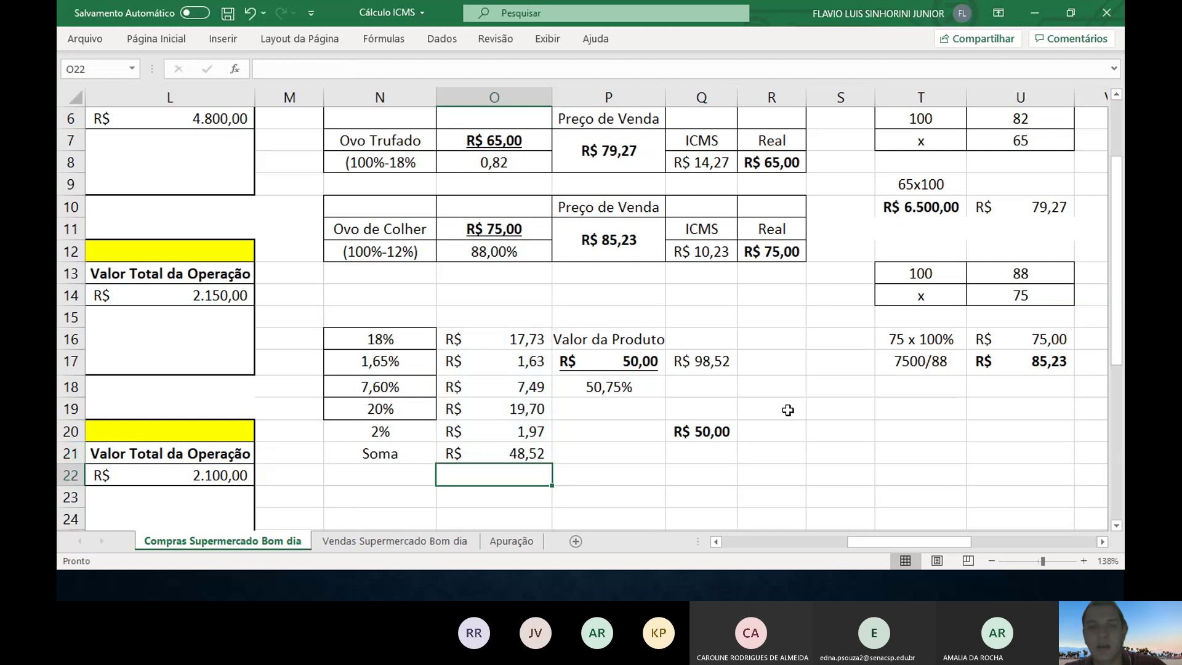
pyautogui.click(718, 424)
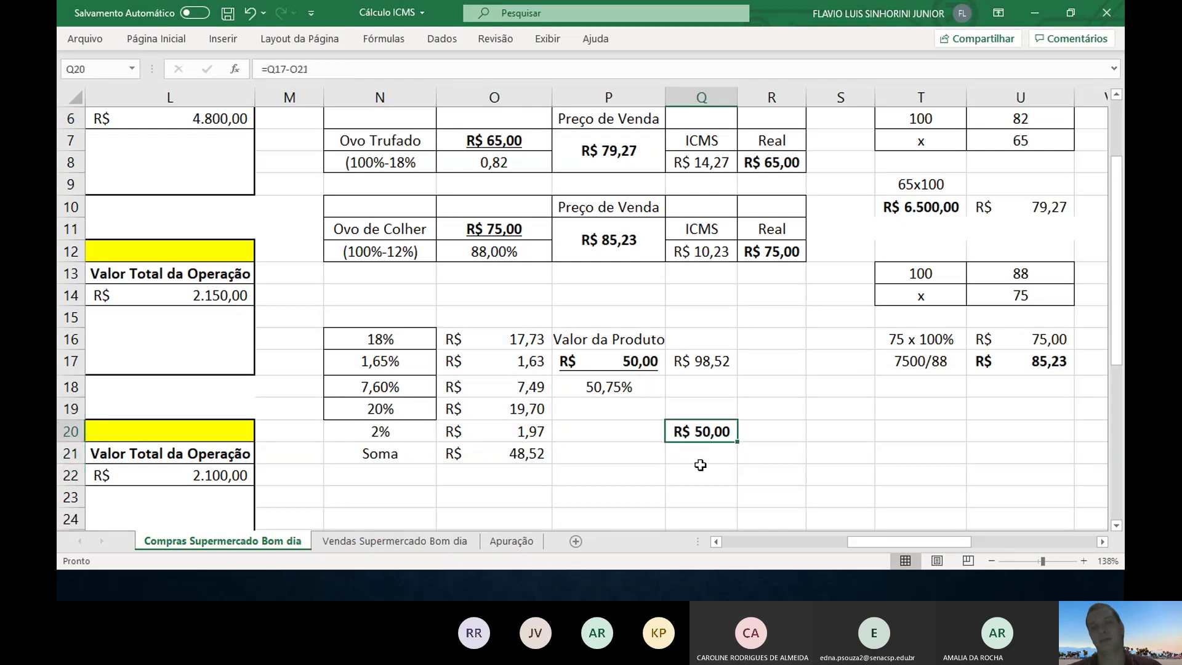
# - Label the net amount as Fornecedor in cell R20 and widen column R to fit the text
pyautogui.click(765, 438)
pyautogui.write('Fornecedor')
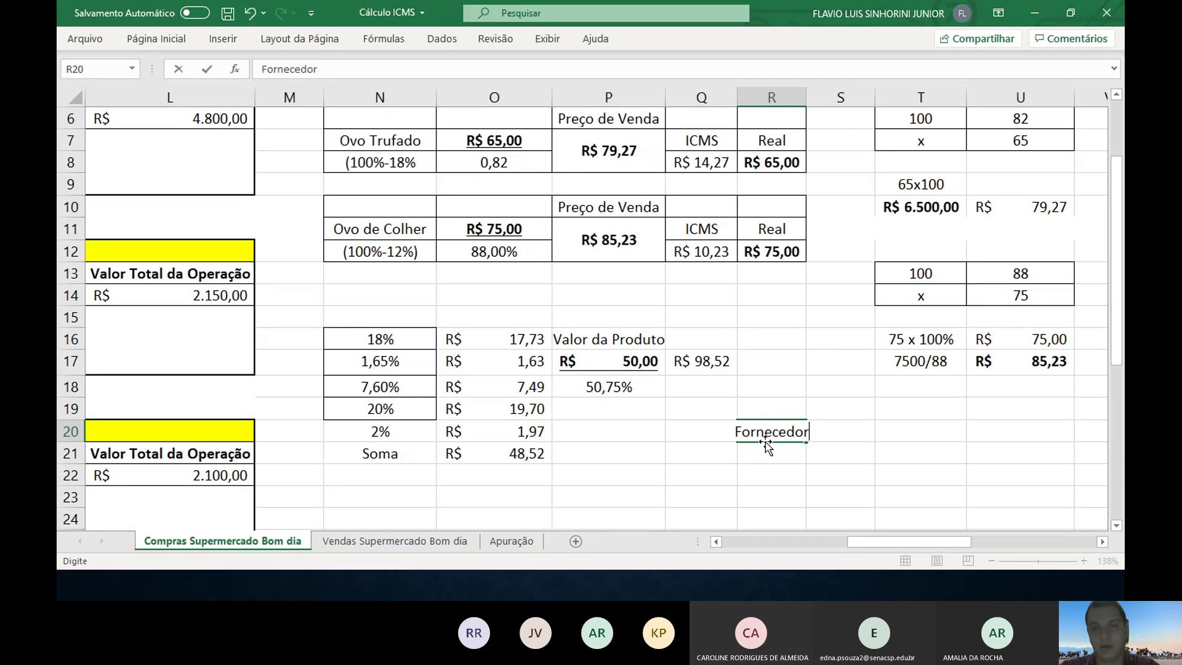
pyautogui.press('Return')
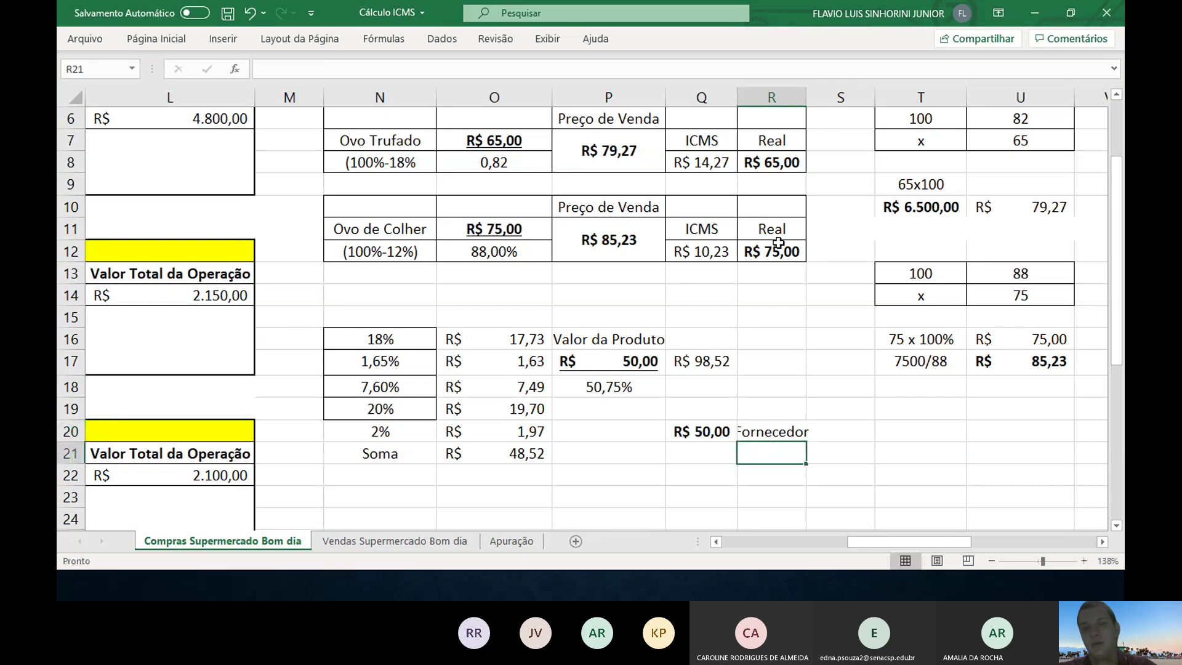
pyautogui.moveTo(806, 89); pyautogui.dragTo(822, 101)
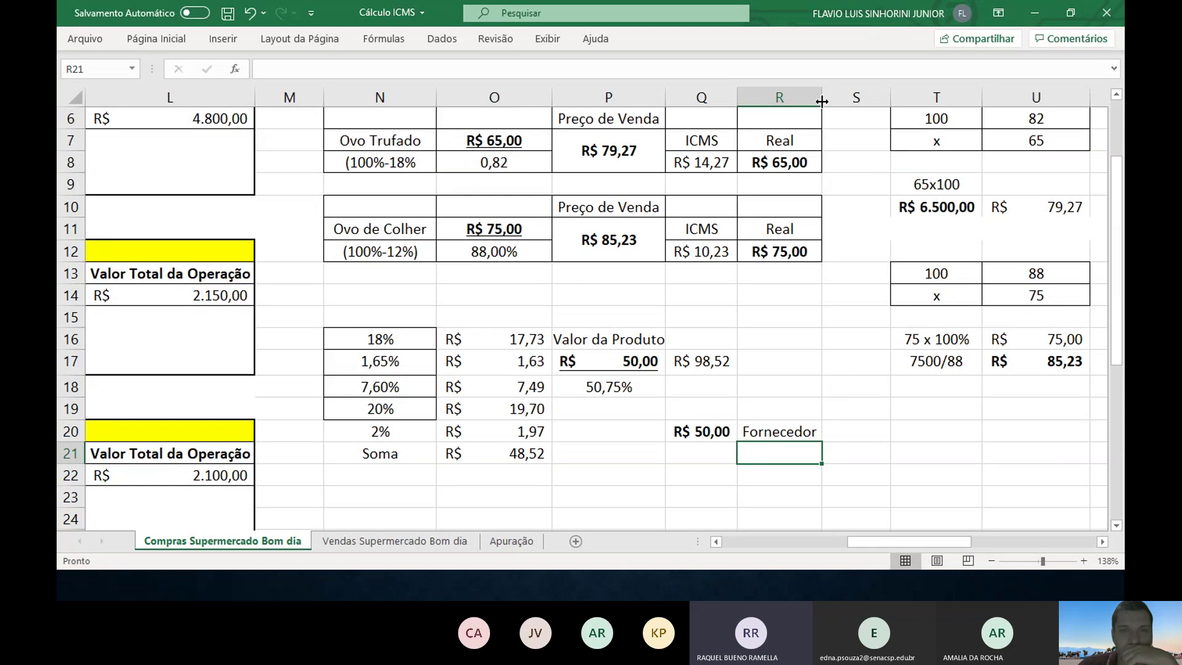
# - Examine the net amount formula in Q20, the 18% and 1,65% rates, and the amount formula in O17
pyautogui.press('Up')
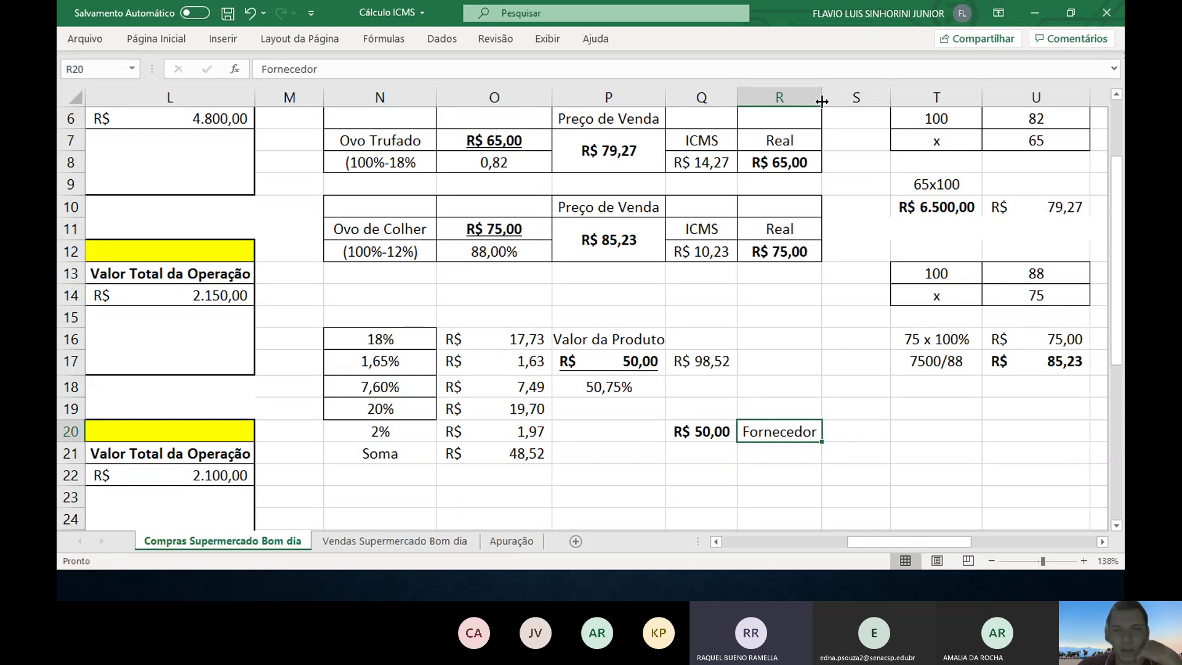
pyautogui.press('Left')
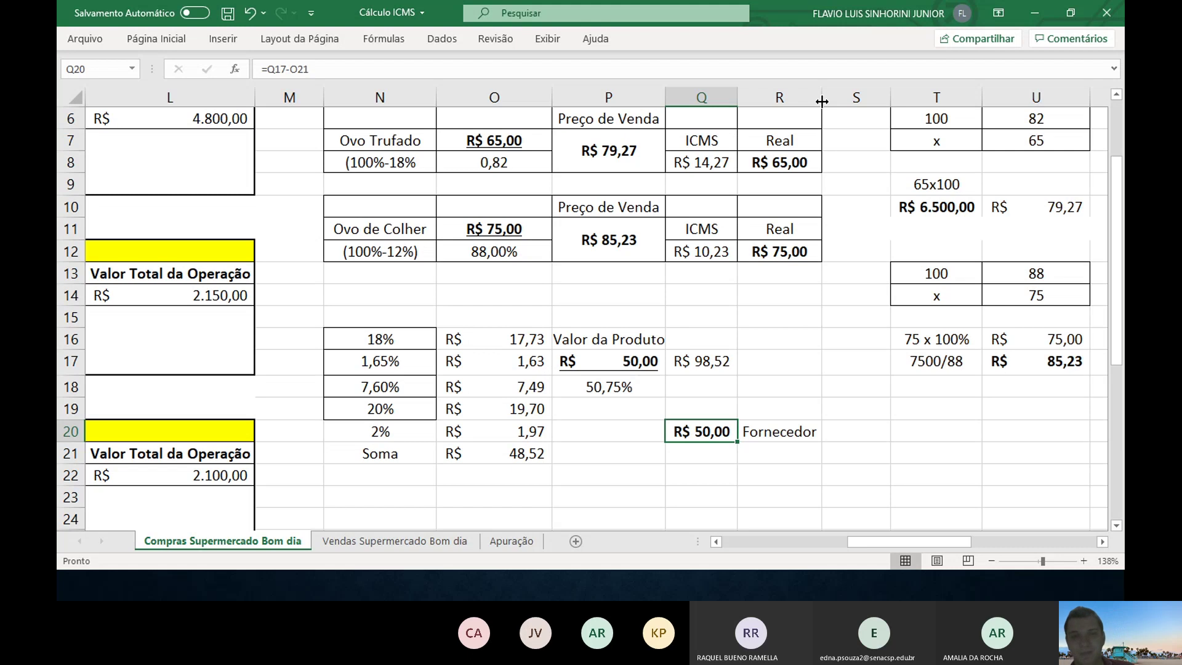
pyautogui.click(417, 339)
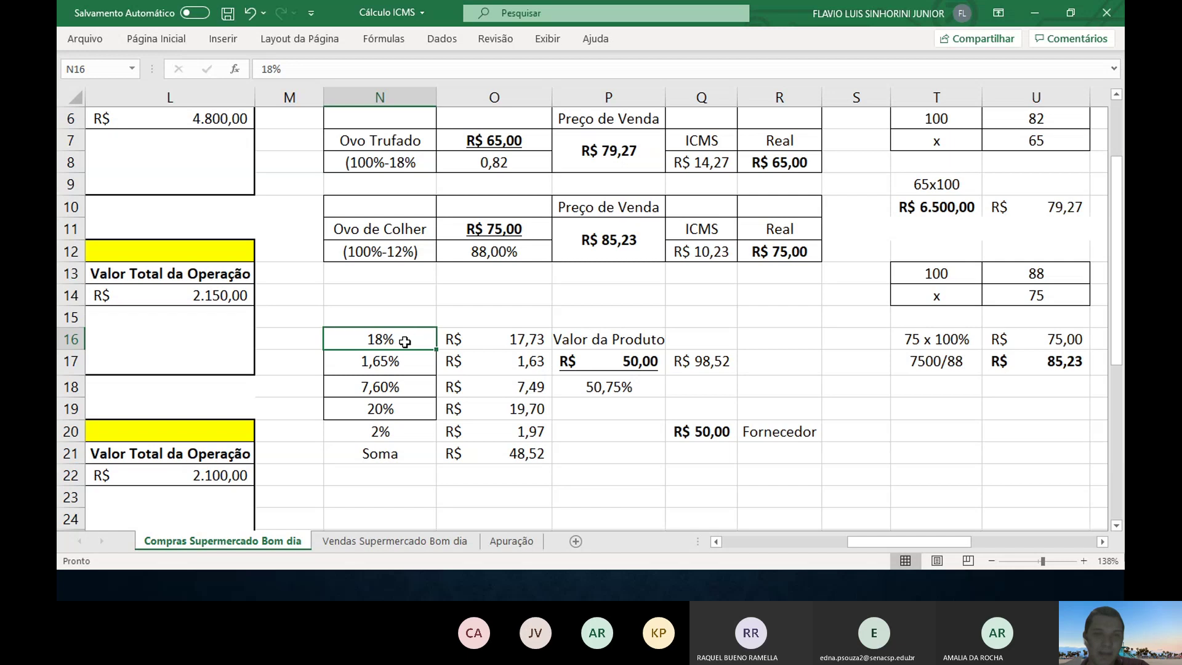
pyautogui.click(387, 357)
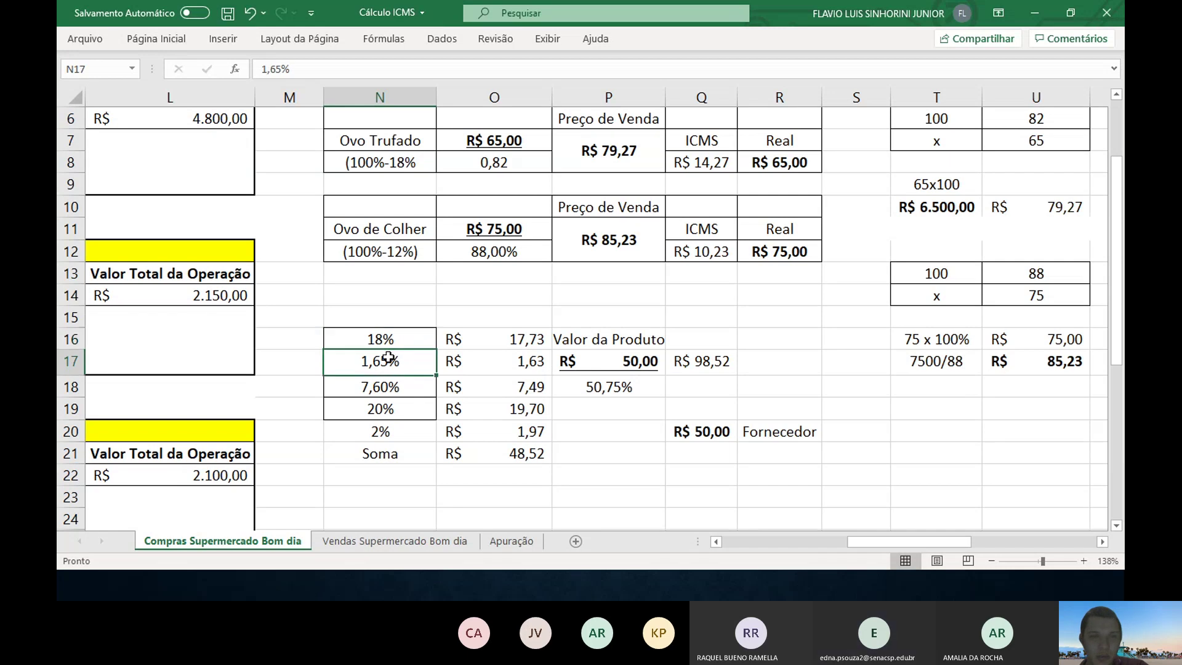
pyautogui.click(511, 367)
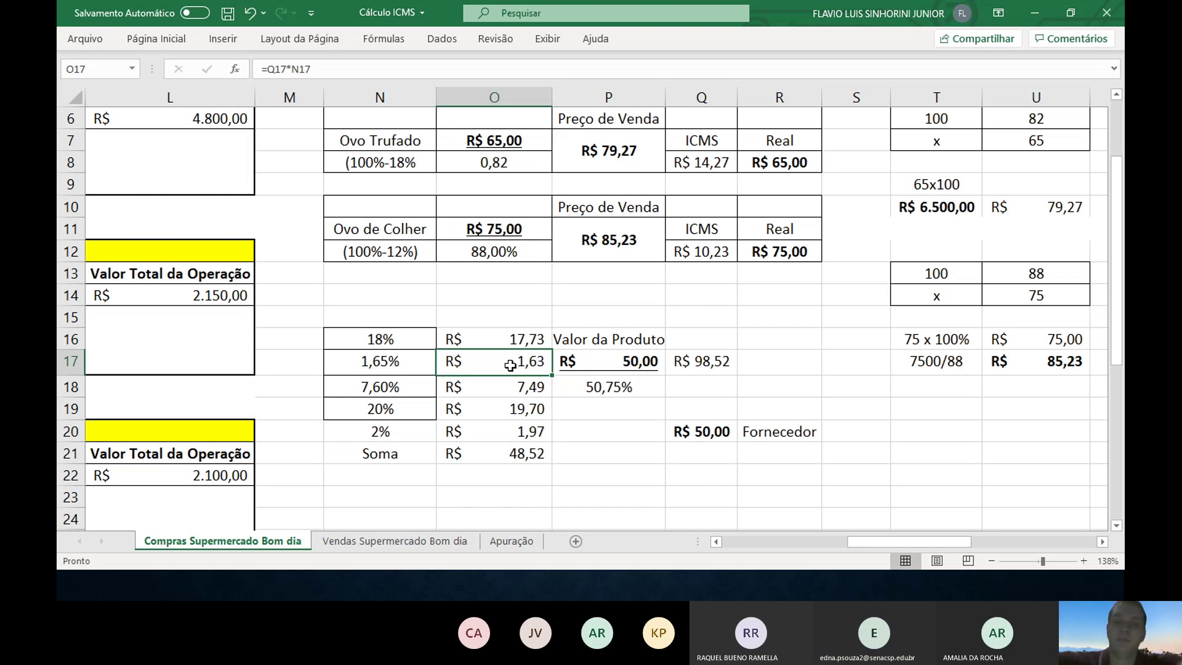
# - Switch from the workbook to the PowerPoint slide show
pyautogui.hotkey('alt', 'Tab')
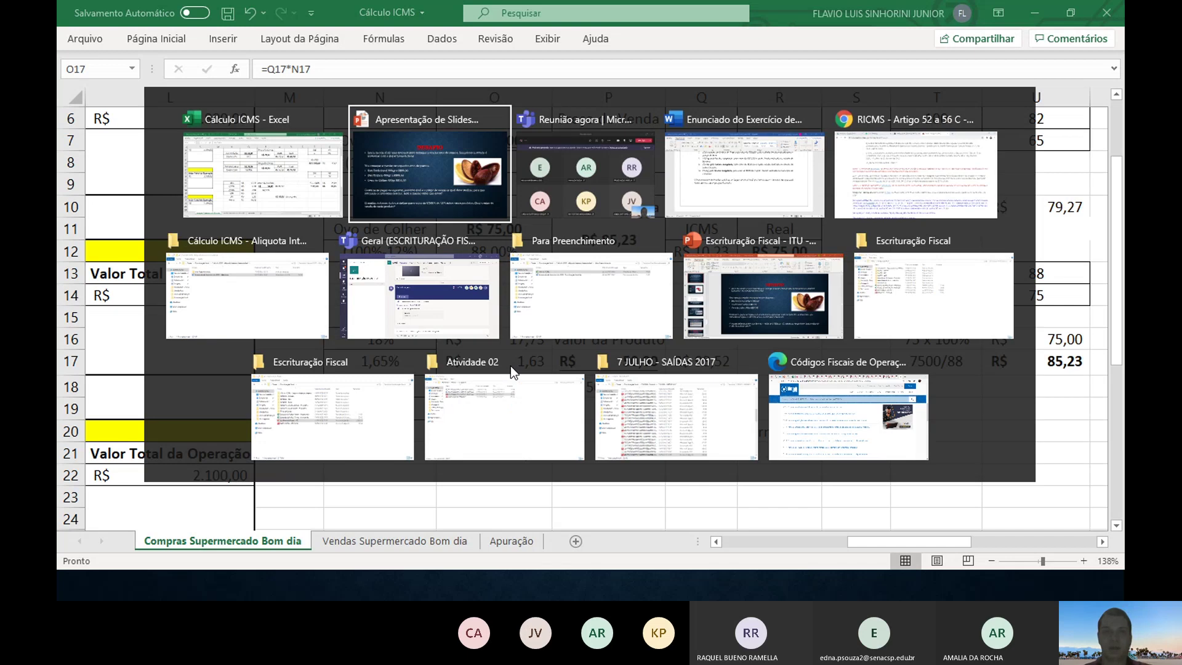